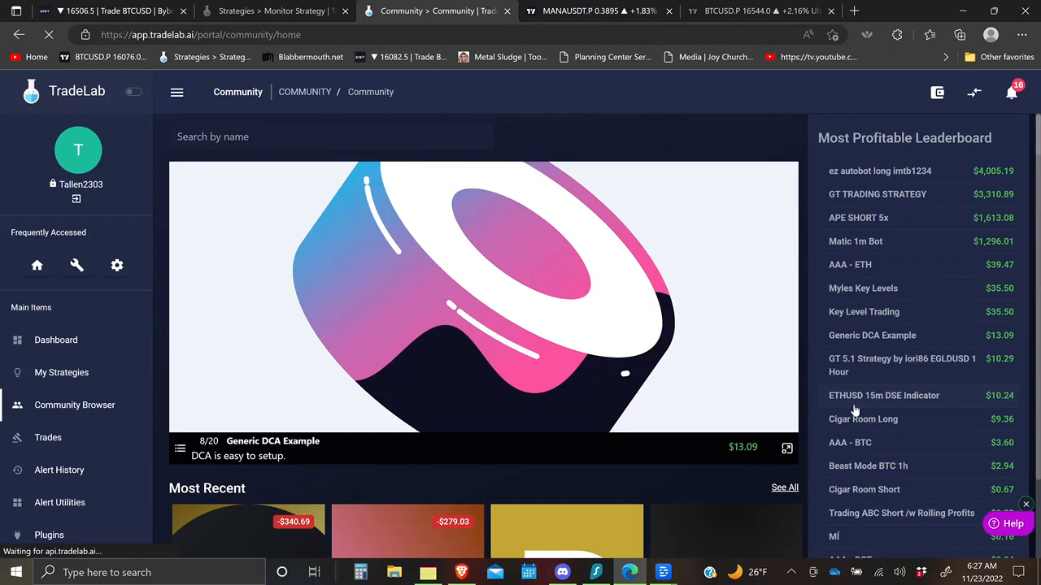
Look through the TradeLab community strategies page and the comments under the channel's YouTube intro video
scroll(854, 411, down, 1)
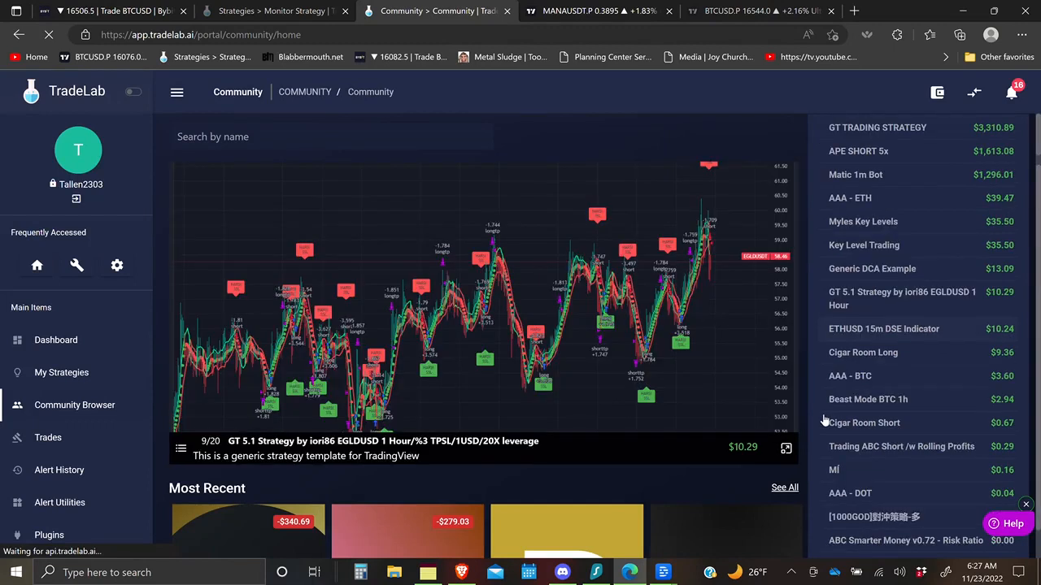
scroll(780, 452, down, 2)
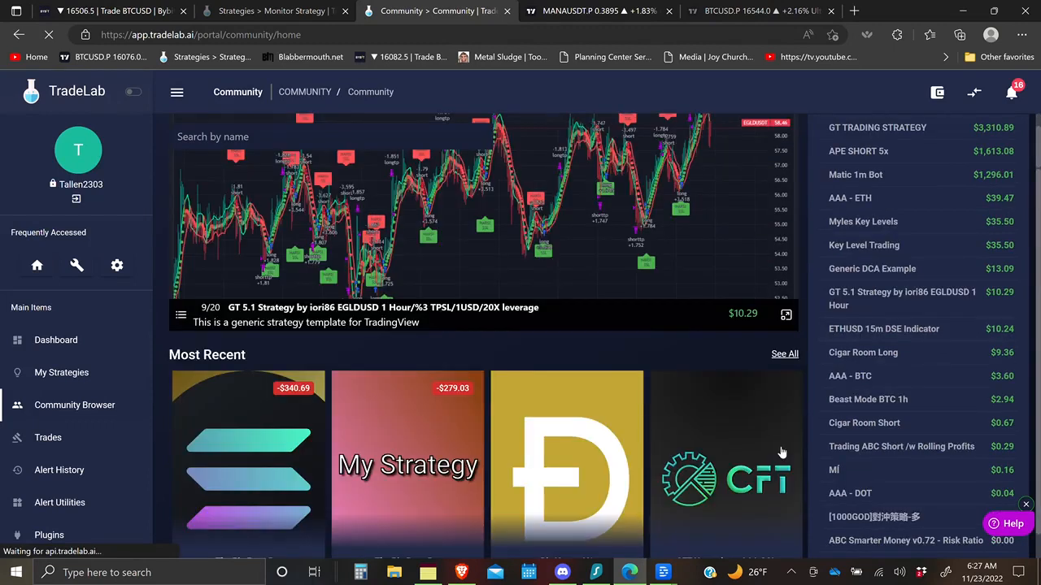
scroll(780, 452, down, 3)
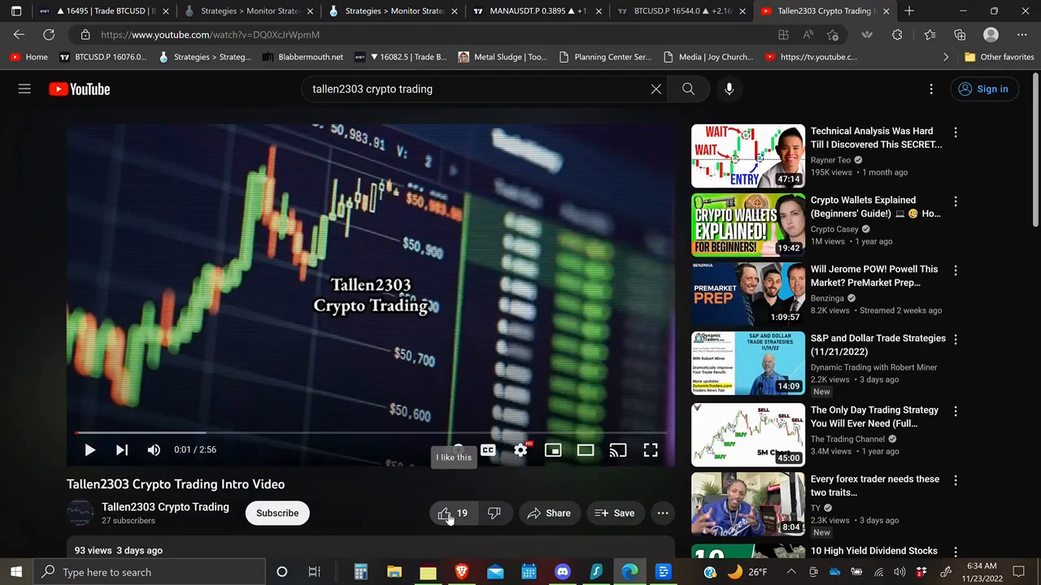
scroll(451, 455, down, 5)
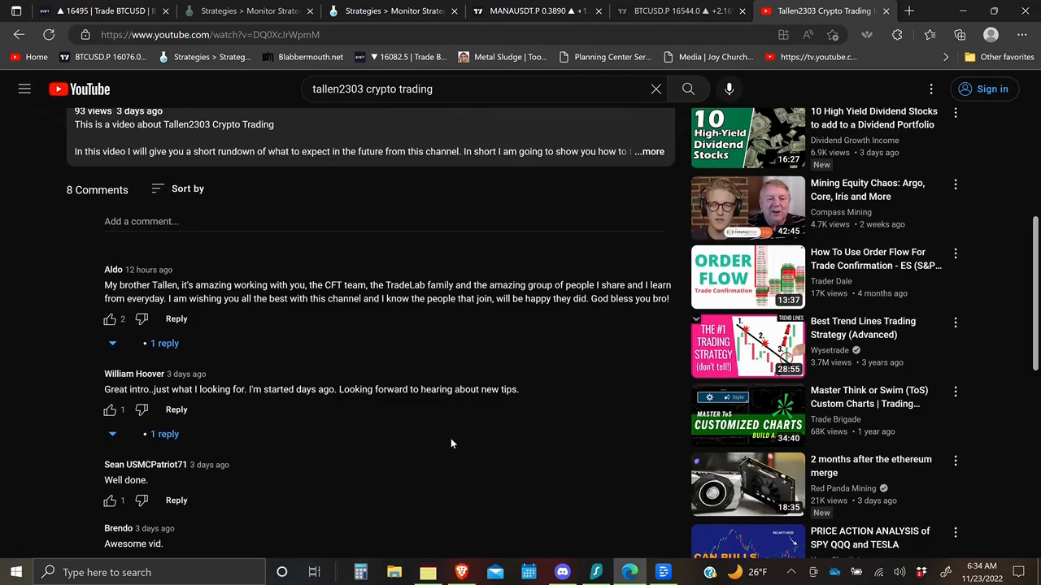
scroll(453, 443, down, 1)
scroll(453, 443, up, 1)
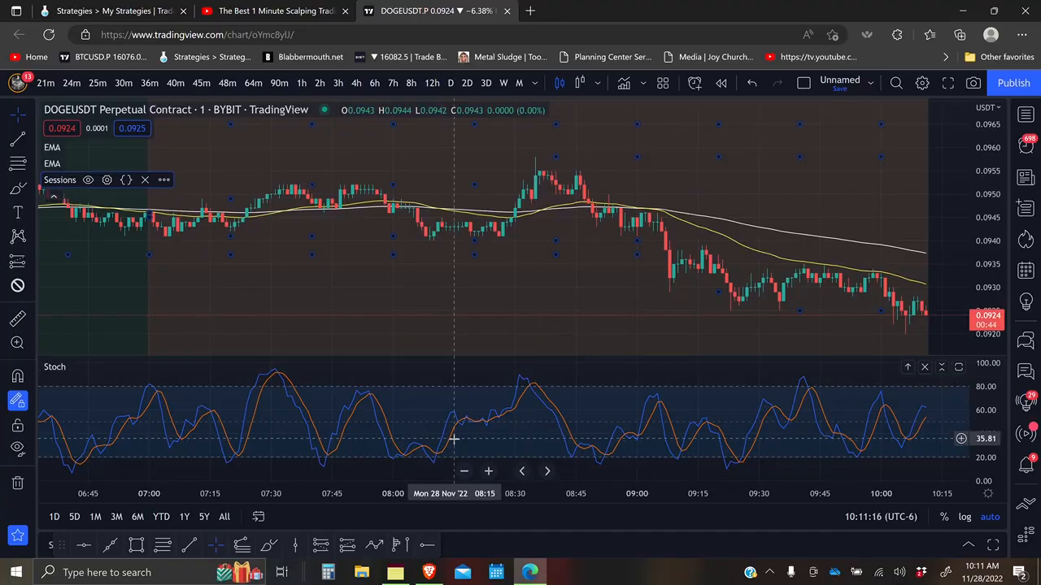
View the 1-minute scalping strategy video on YouTube and bring up the strategy notes
click(268, 11)
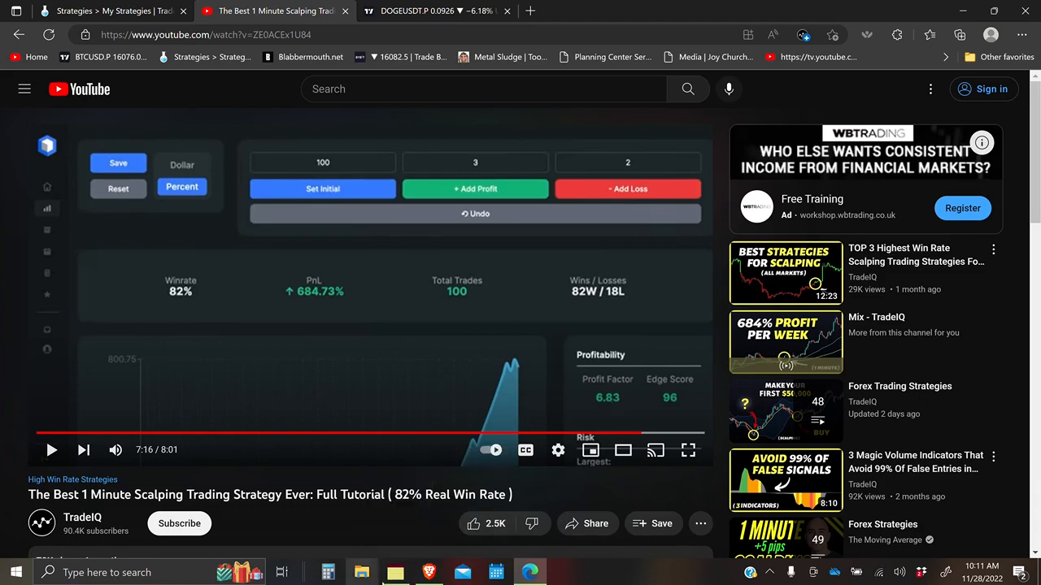
mouse_move(395, 570)
click(396, 508)
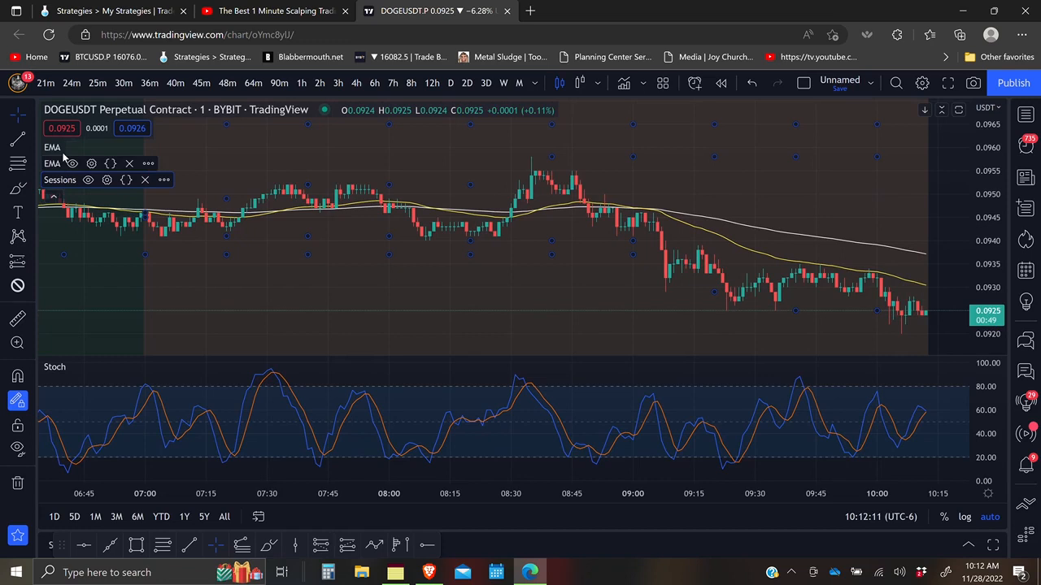
Review the input settings of both EMA indicators and the Sessions indicator on the DOGEUSDT chart
click(91, 147)
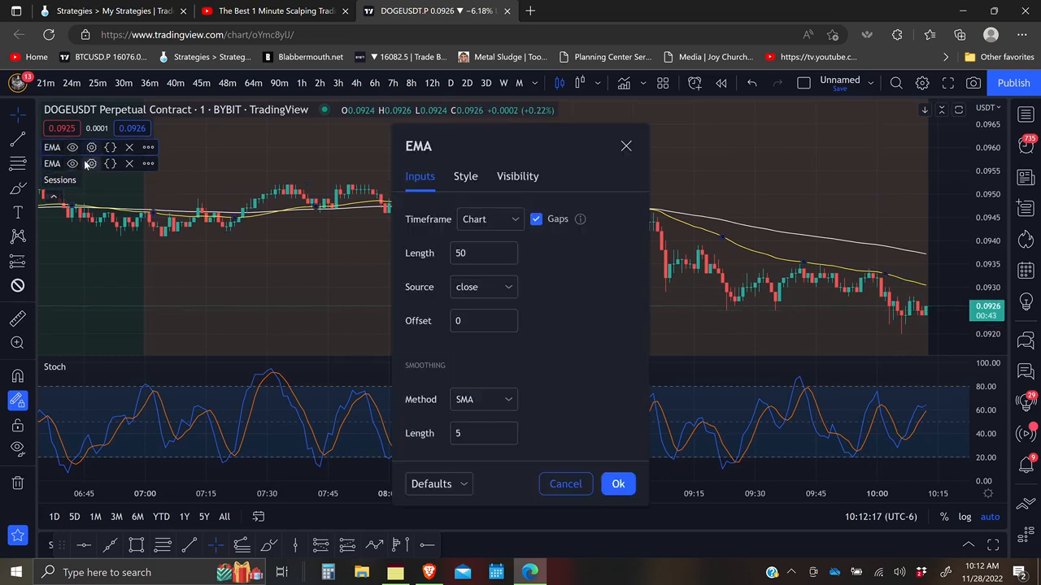
text(1)
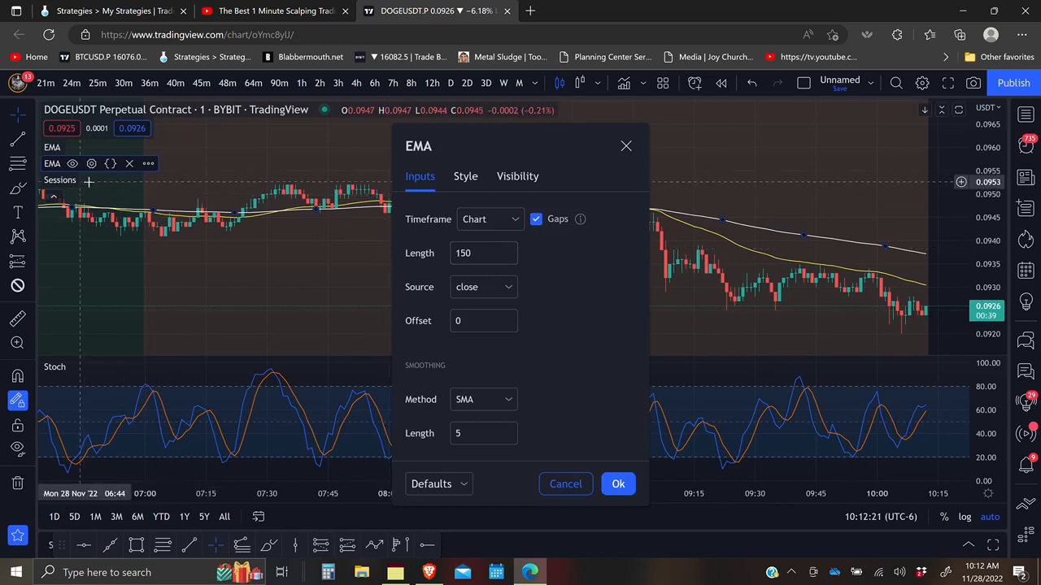
mouse_move(47, 183)
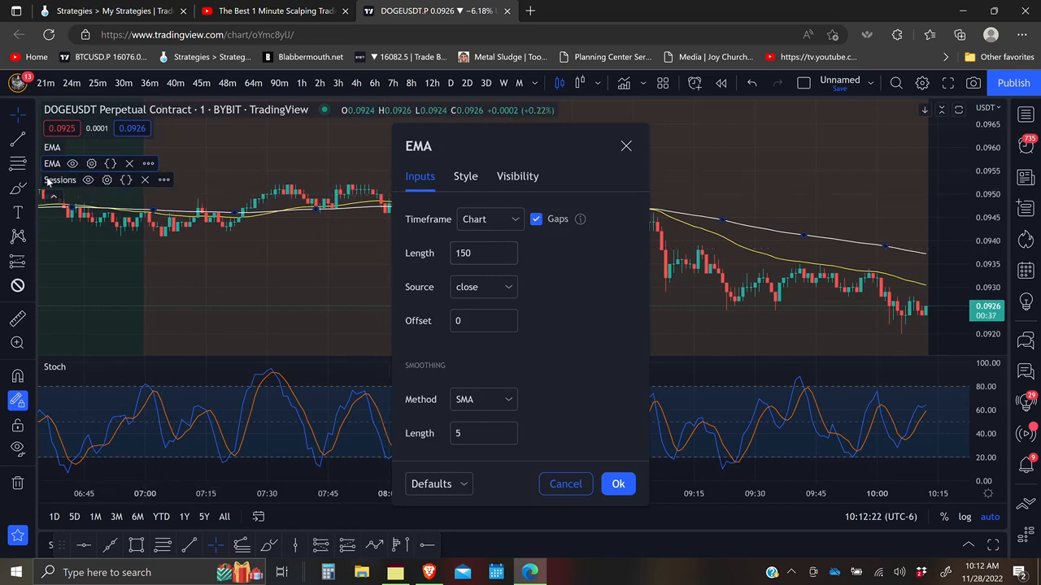
click(106, 180)
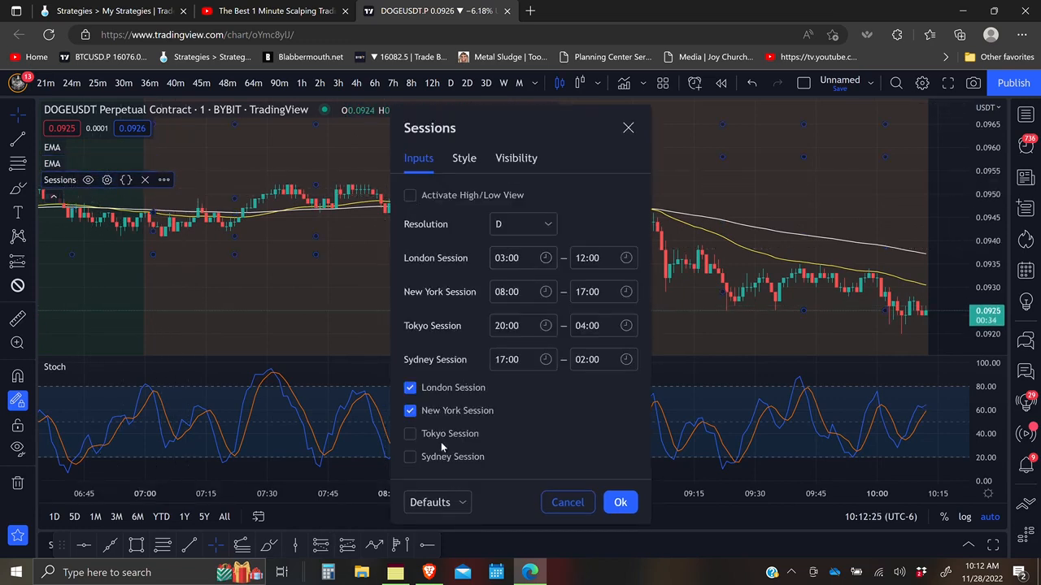
click(620, 502)
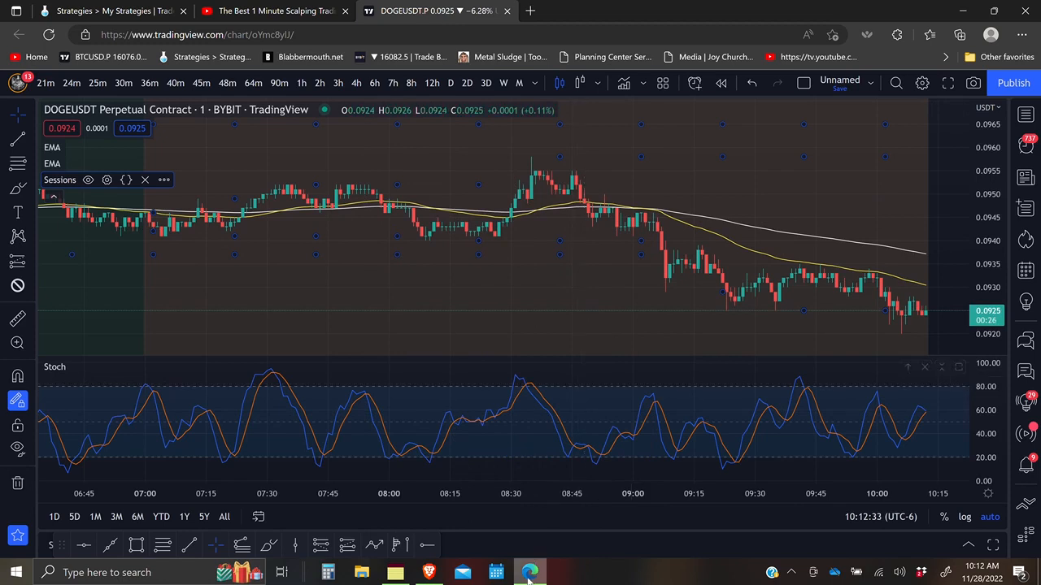
Read the strategy's indicator setup and short entry rules in My Notes, and return to the chart
mouse_move(515, 582)
click(396, 573)
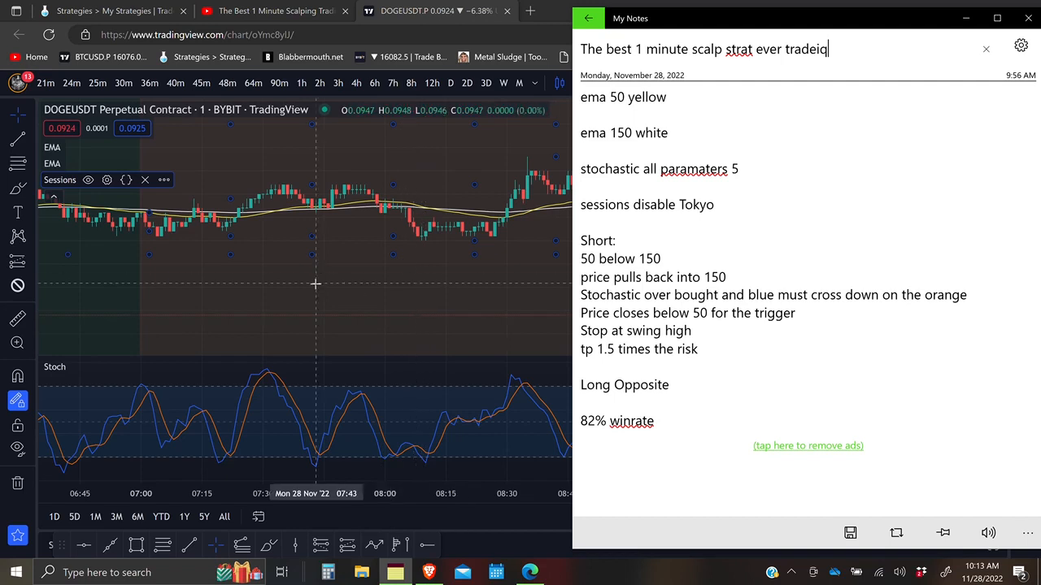
click(370, 280)
Add the Swing High/Low & HigherLow/LowerHigh and Price Closes indicators to the chart
click(623, 84)
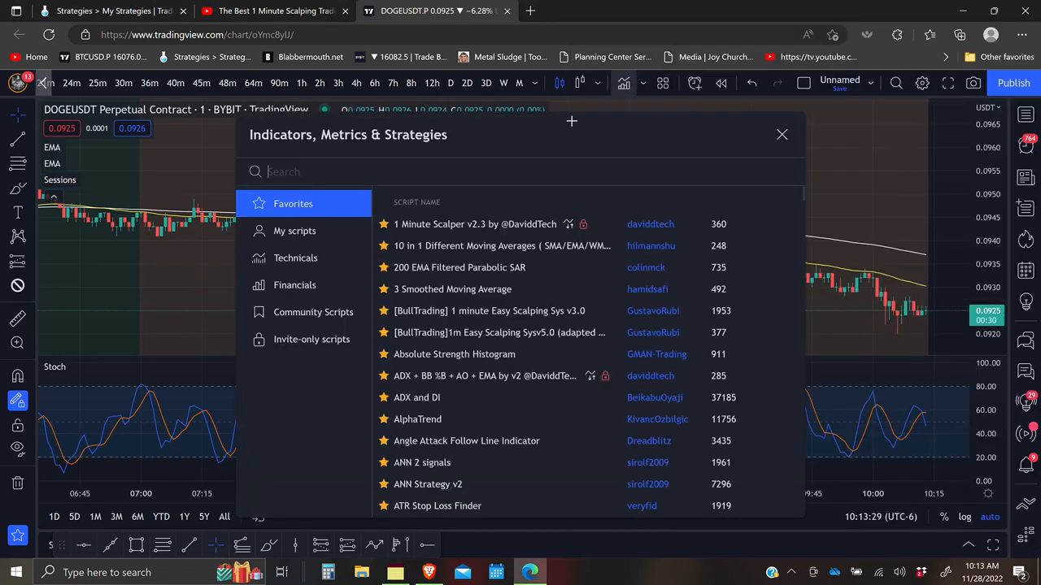
text(swing)
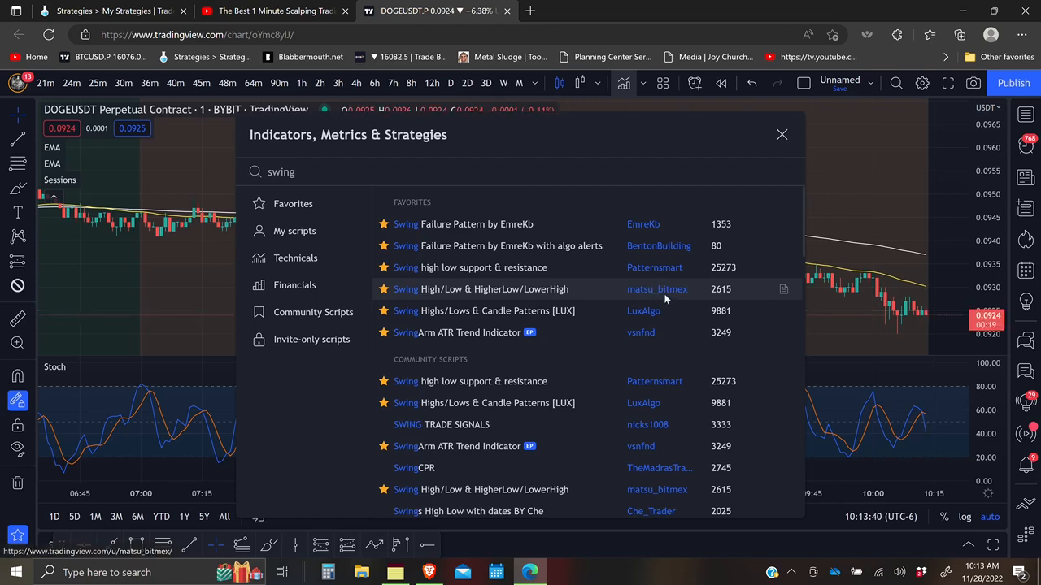
click(523, 292)
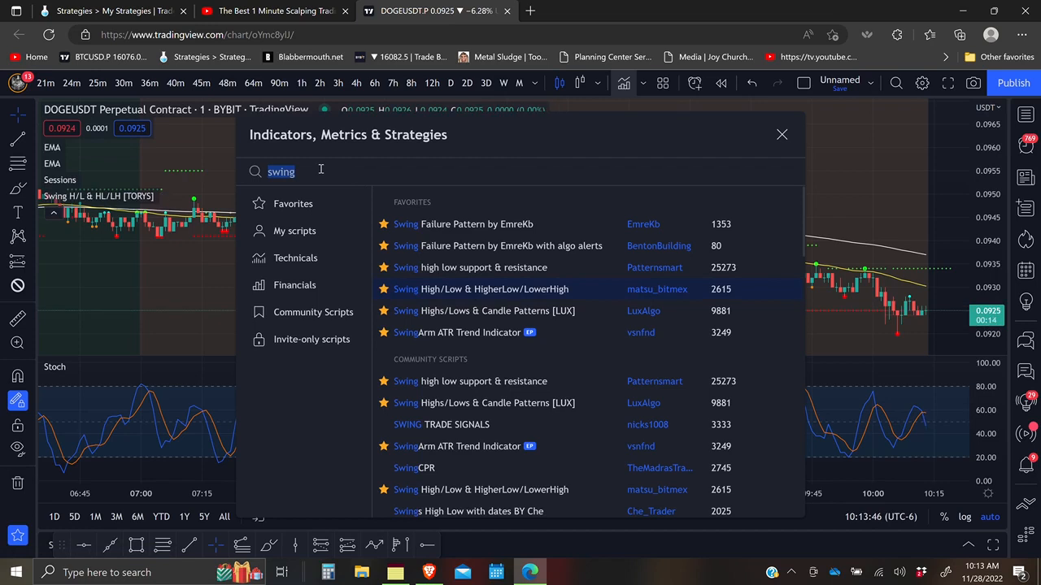
text(pric)
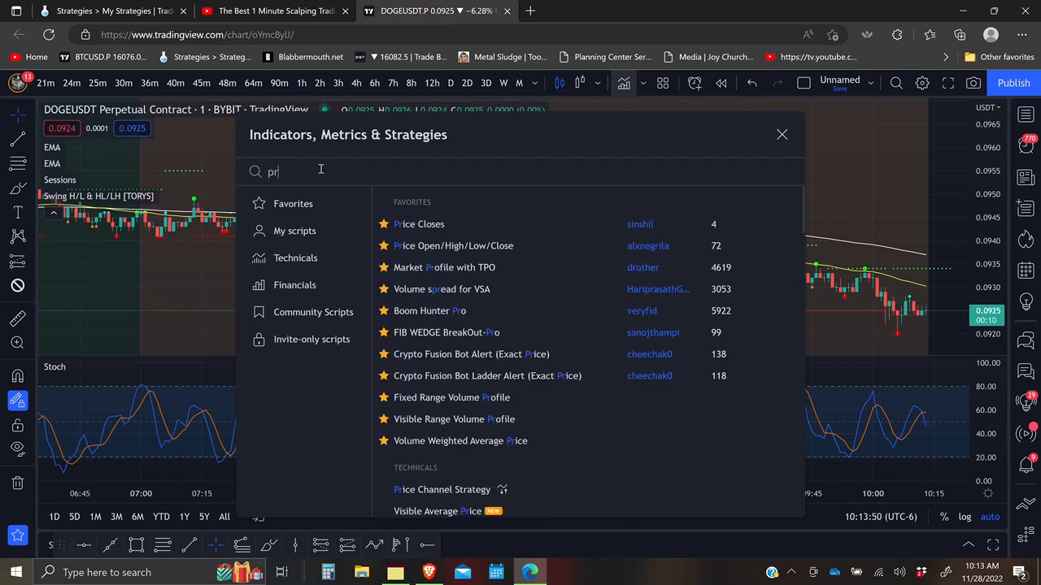
click(417, 226)
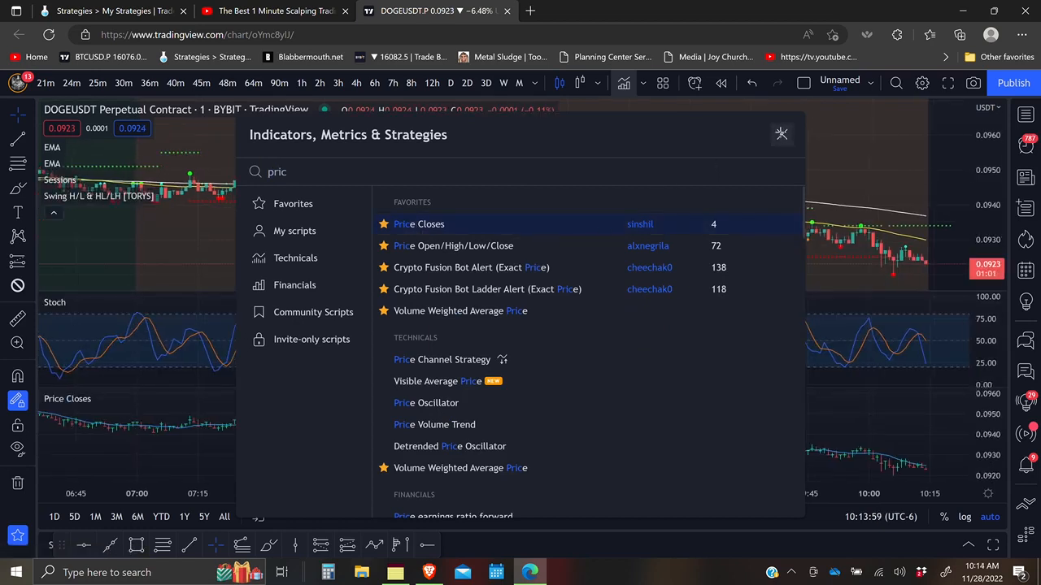
click(782, 132)
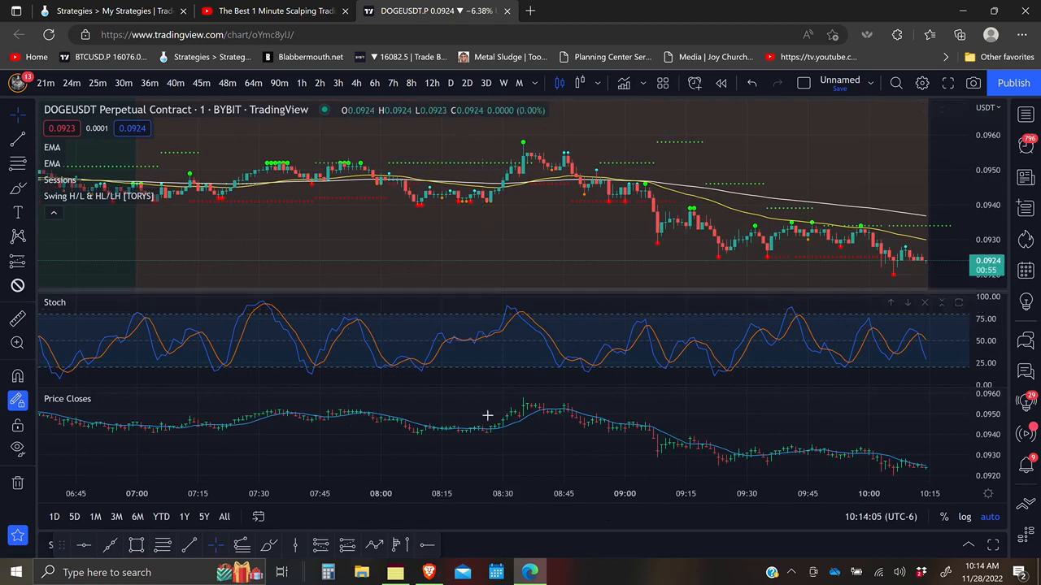
Check the remaining short-entry rules, stop and take-profit lines in My Notes, and minimize the notes
click(395, 572)
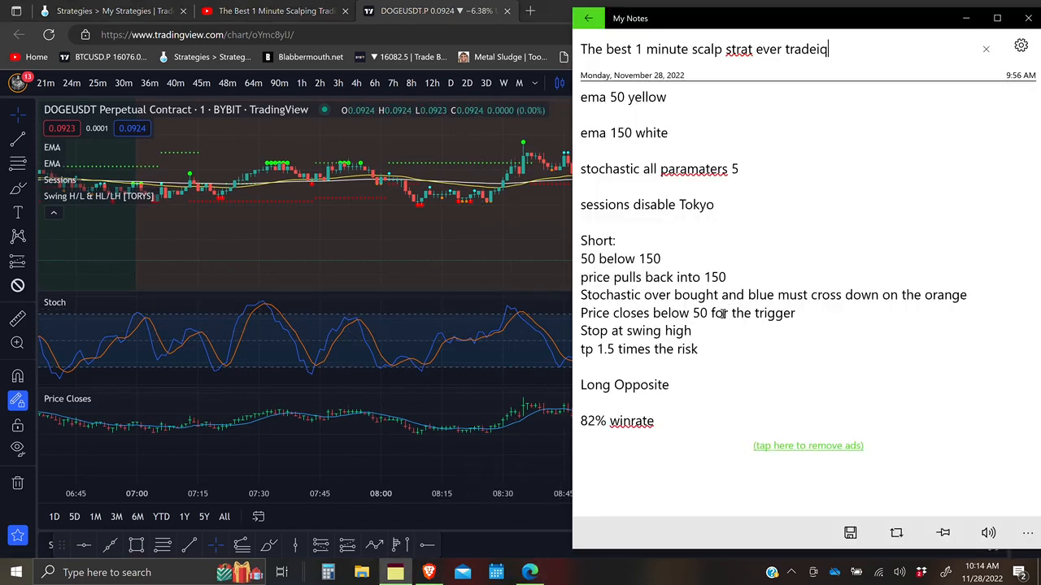
scroll(666, 424, down, 1)
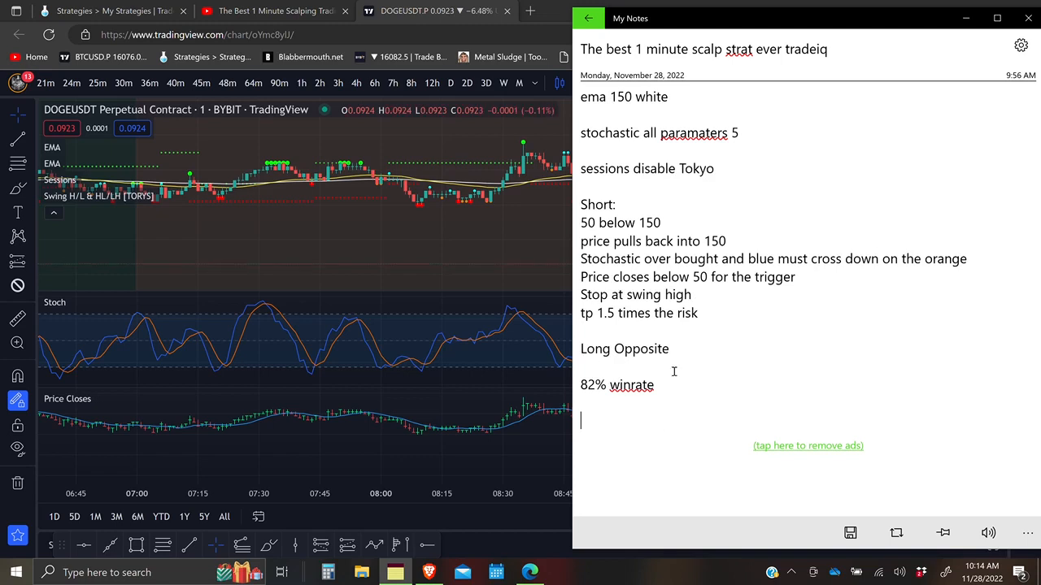
click(965, 18)
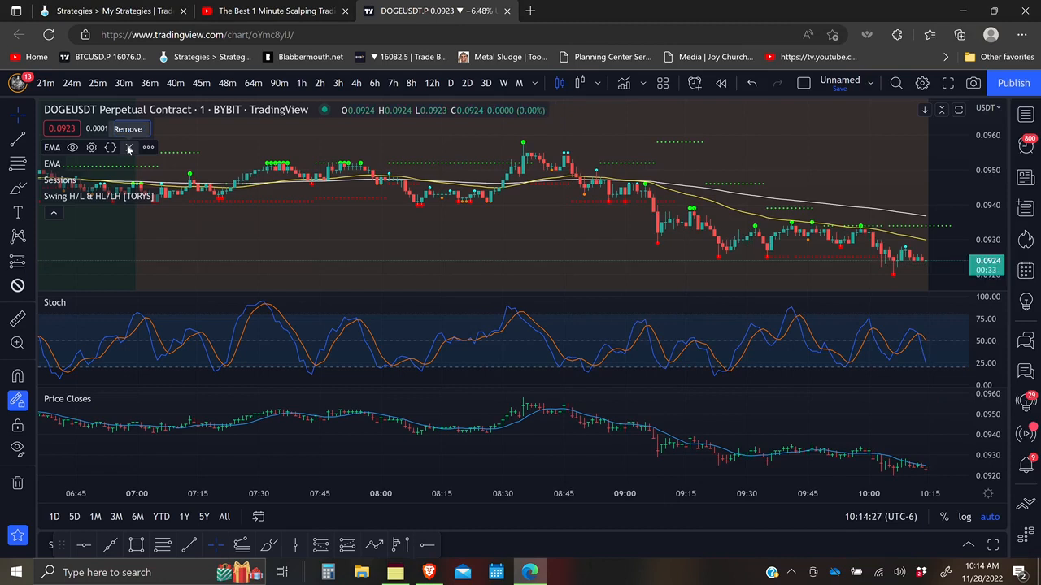
Replace the two EMA indicators on the chart with the 10 in 1 Different Moving Averages indicator
click(129, 148)
click(129, 148)
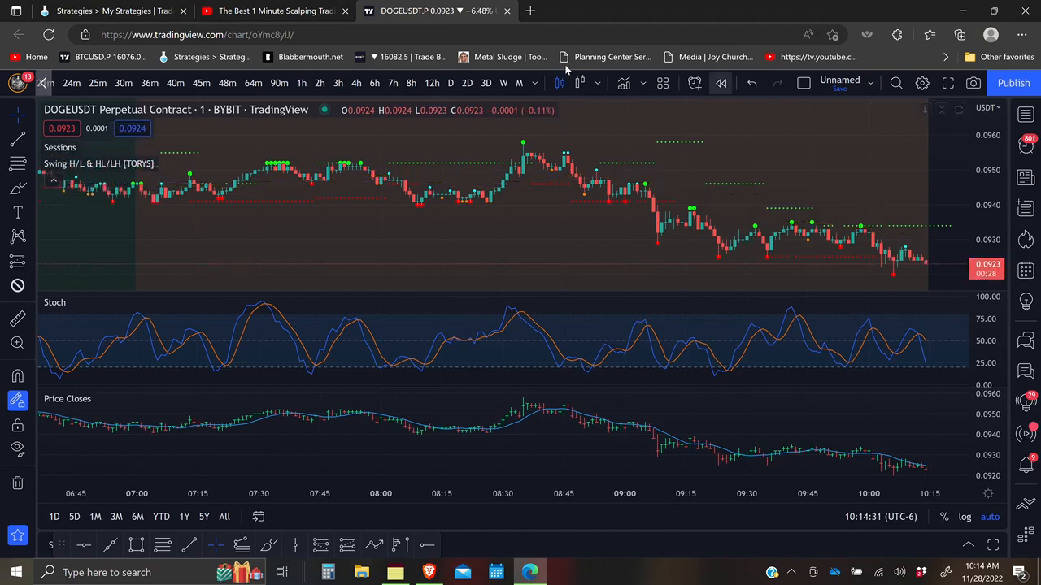
click(623, 84)
text(10)
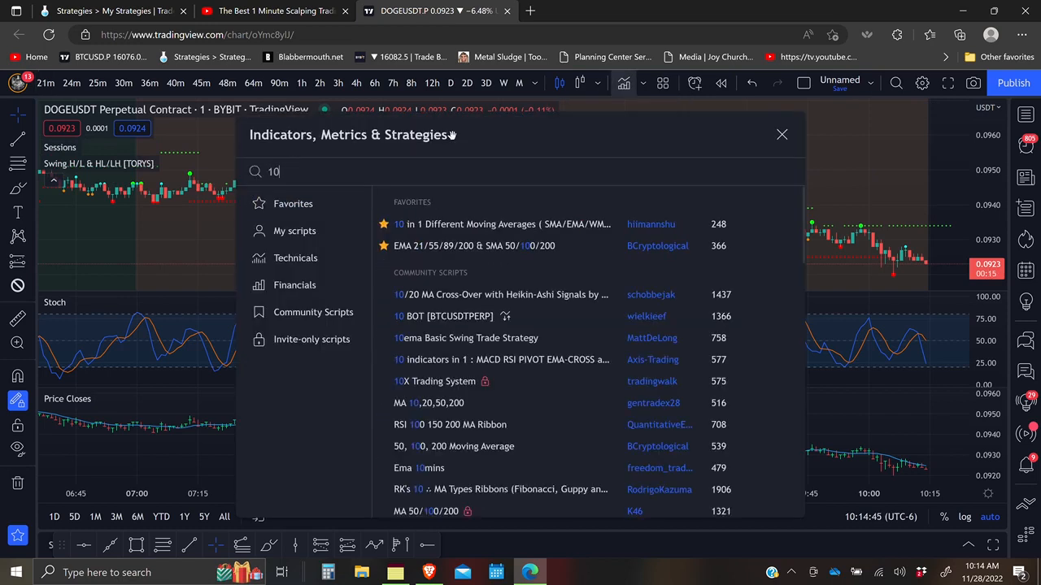
click(504, 224)
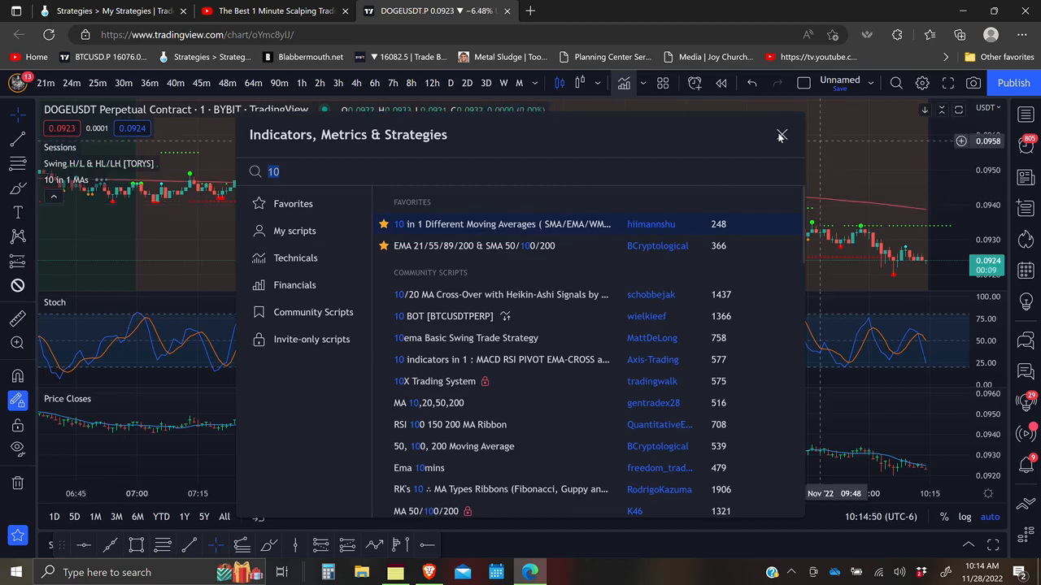
click(782, 134)
Set MA 1 of the 10 in 1 MAs indicator to length 50 and colour it yellow
click(119, 180)
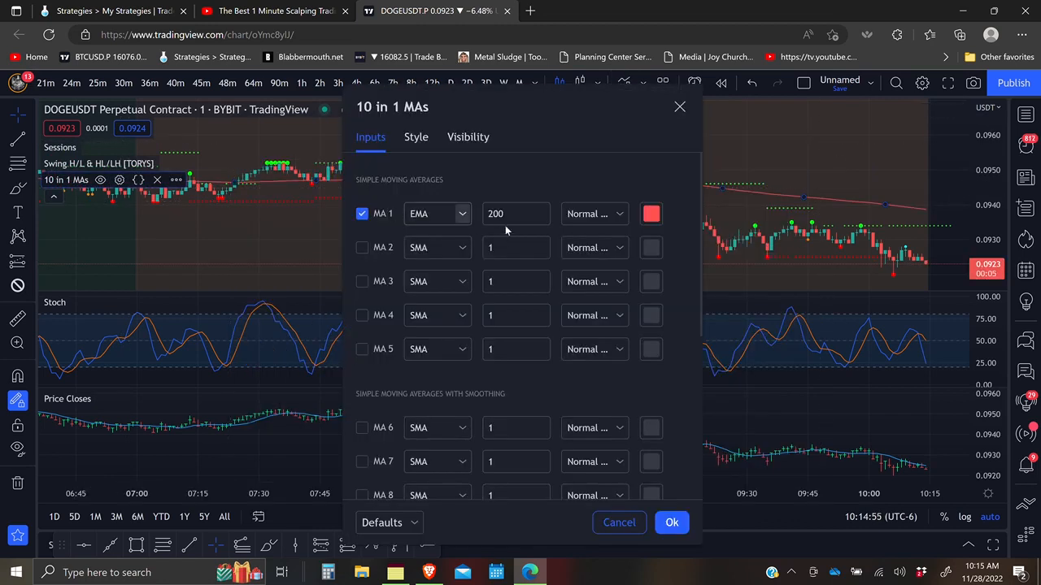
drag(514, 216, 479, 221)
text(50)
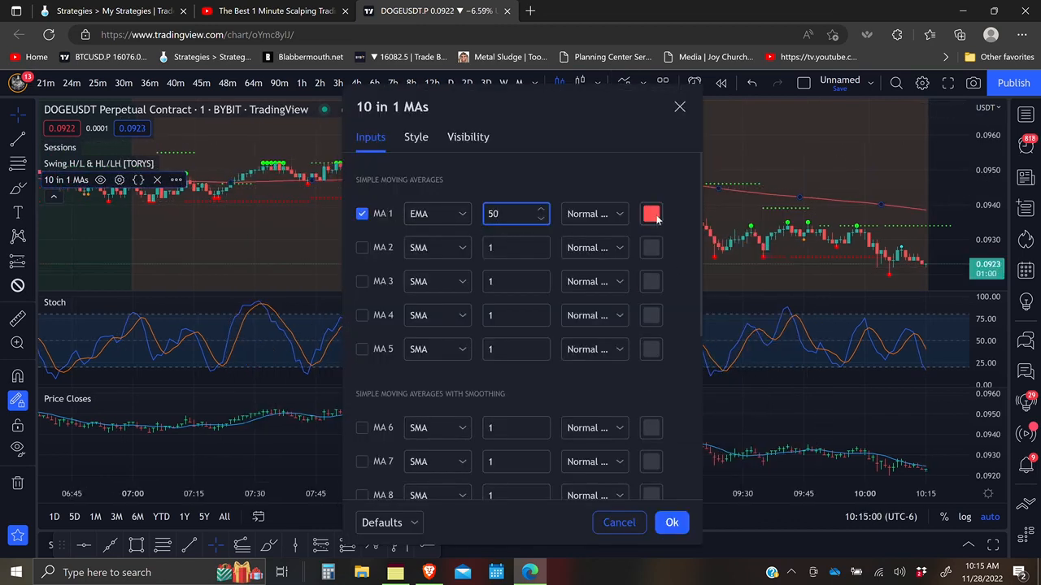
click(652, 214)
click(684, 257)
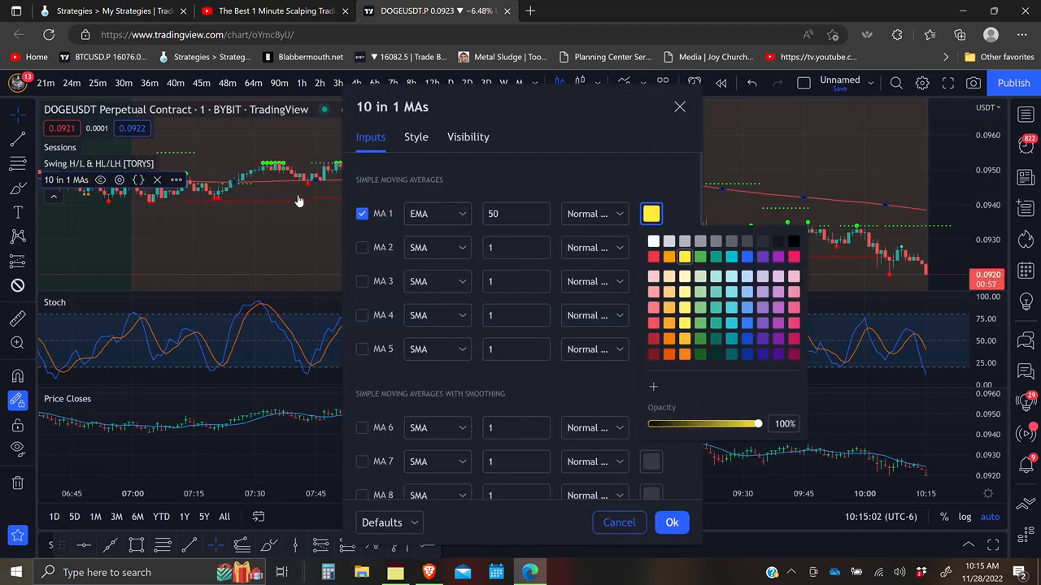
Enable MA 2 in the 10 in 1 MAs indicator as an EMA with length 150 and apply the settings
click(361, 249)
click(362, 248)
click(461, 248)
click(431, 294)
click(536, 245)
text(50)
key(Return)
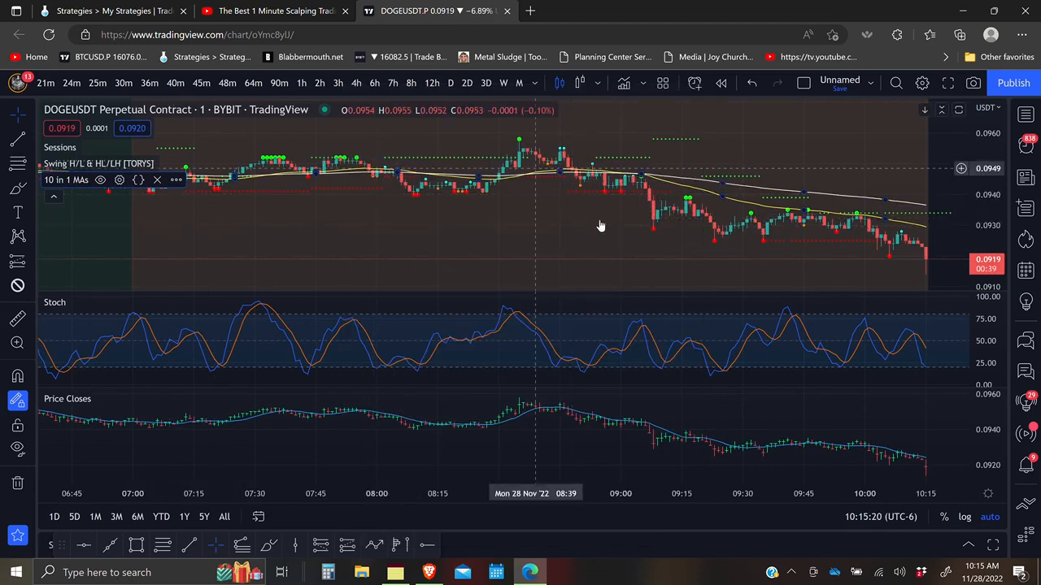
Switch to TradeLab's strategy list, create a new strategy and open it in the new strategy builder
click(396, 572)
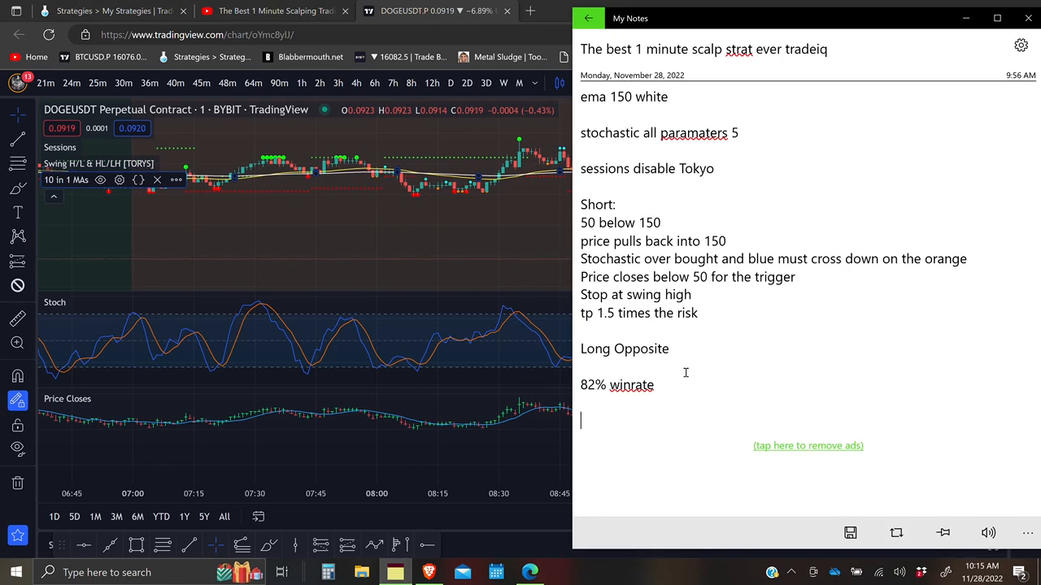
click(76, 13)
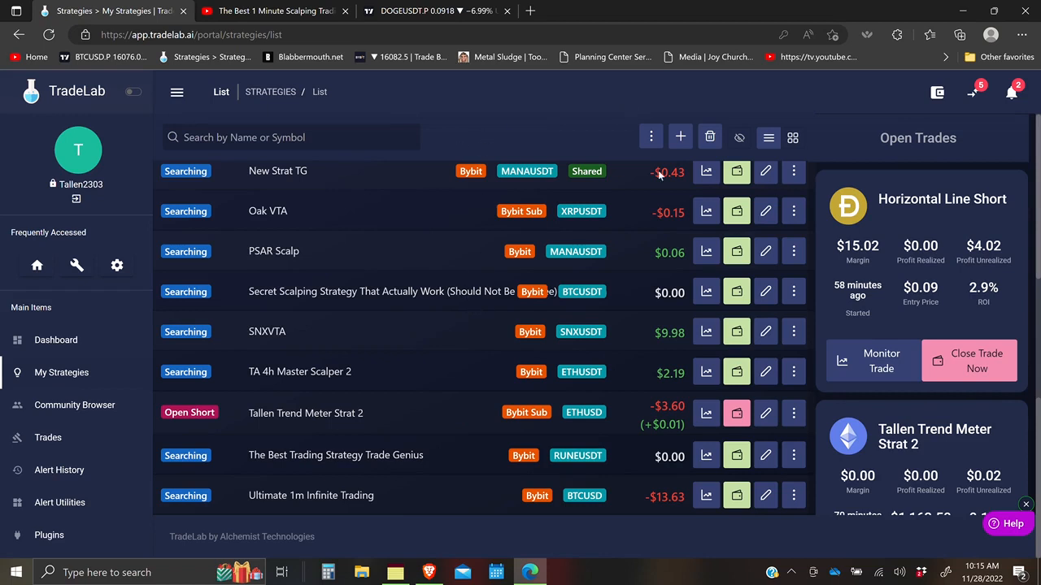
click(680, 138)
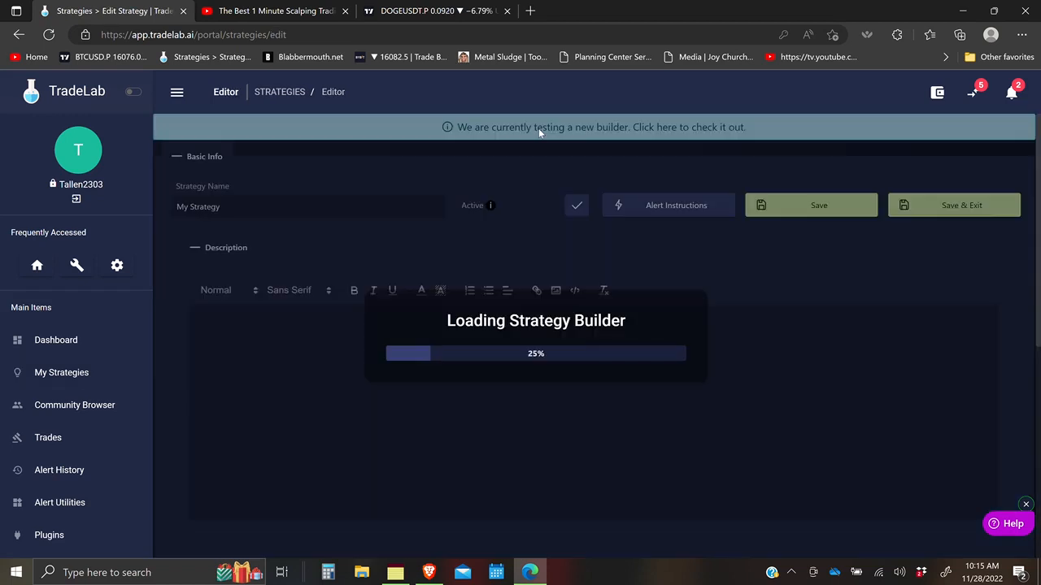
click(538, 128)
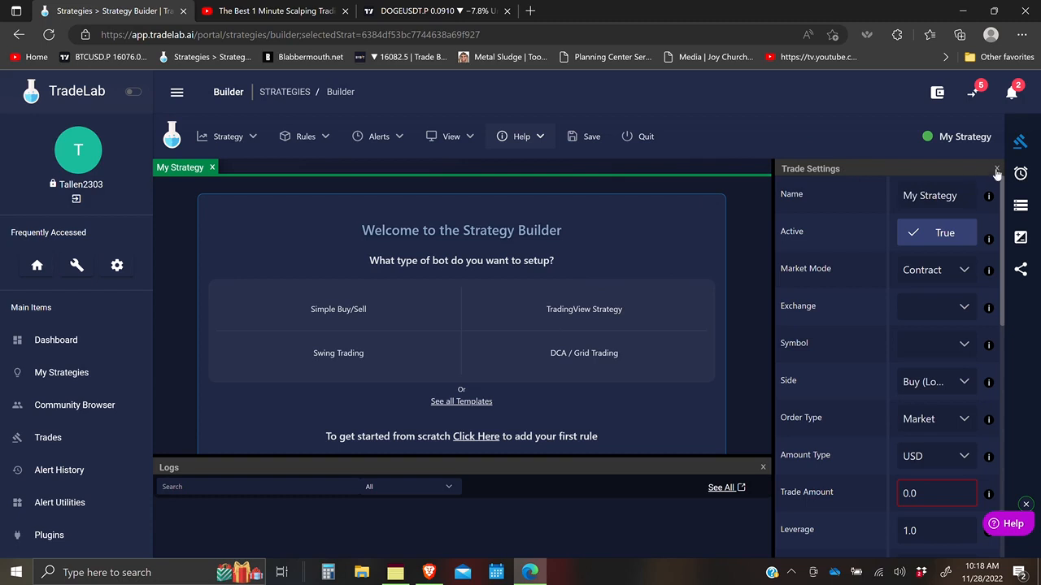
Add a new alert to the strategy and name it EMA Data
click(1020, 174)
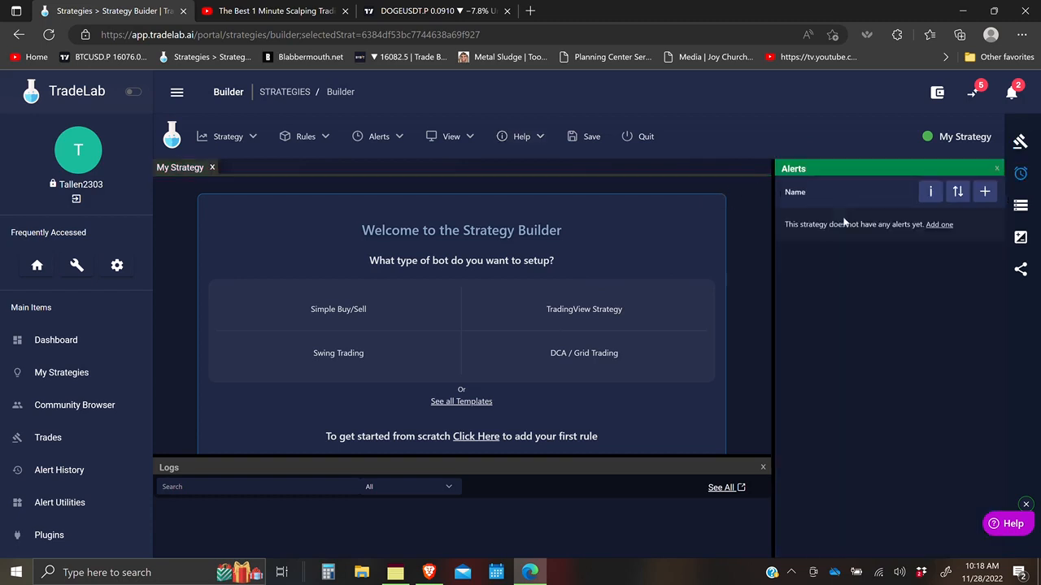
click(984, 193)
click(383, 174)
text(EMA Data)
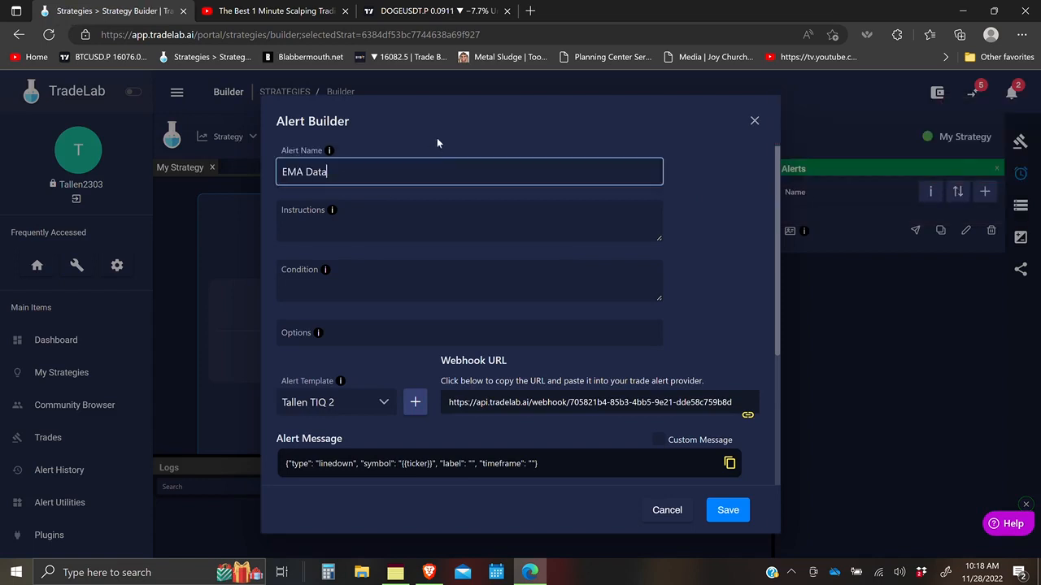
click(373, 236)
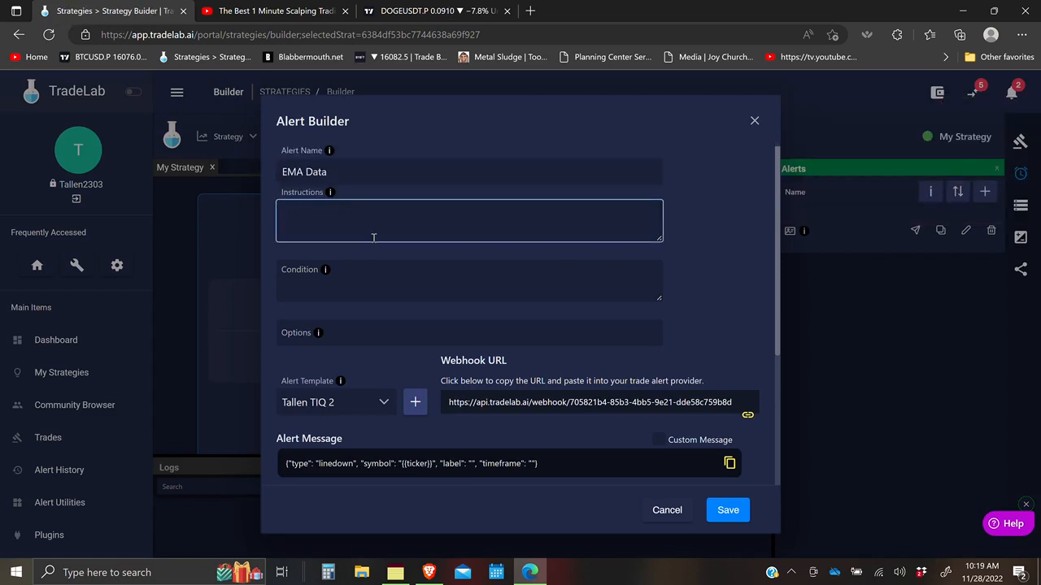
Switch to TradingView and draft a 10 in 1 MAs alert for MA 1 Greater Than value 0.0000, Once Per Bar Close
click(438, 10)
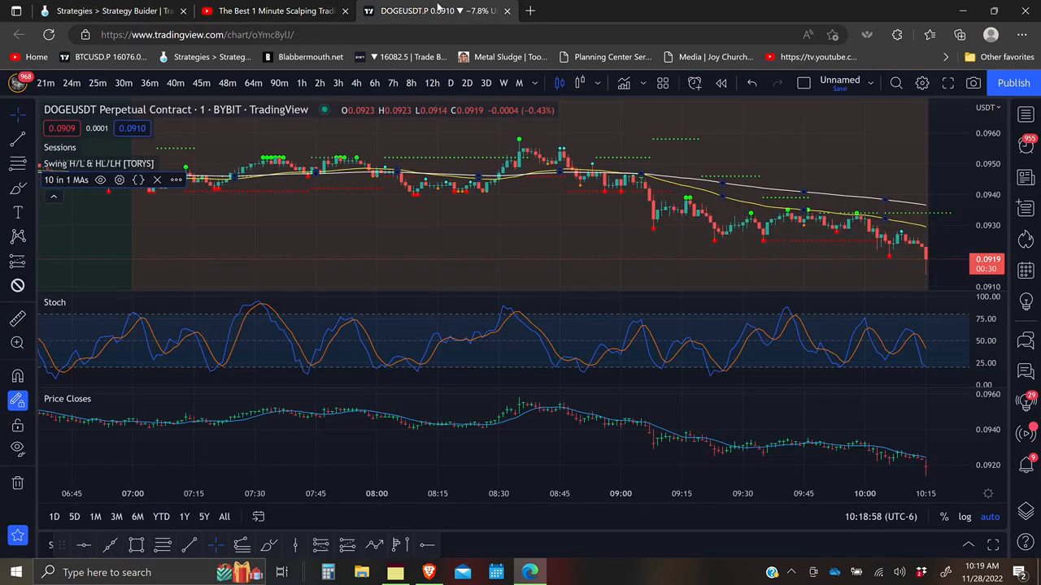
click(178, 181)
click(462, 207)
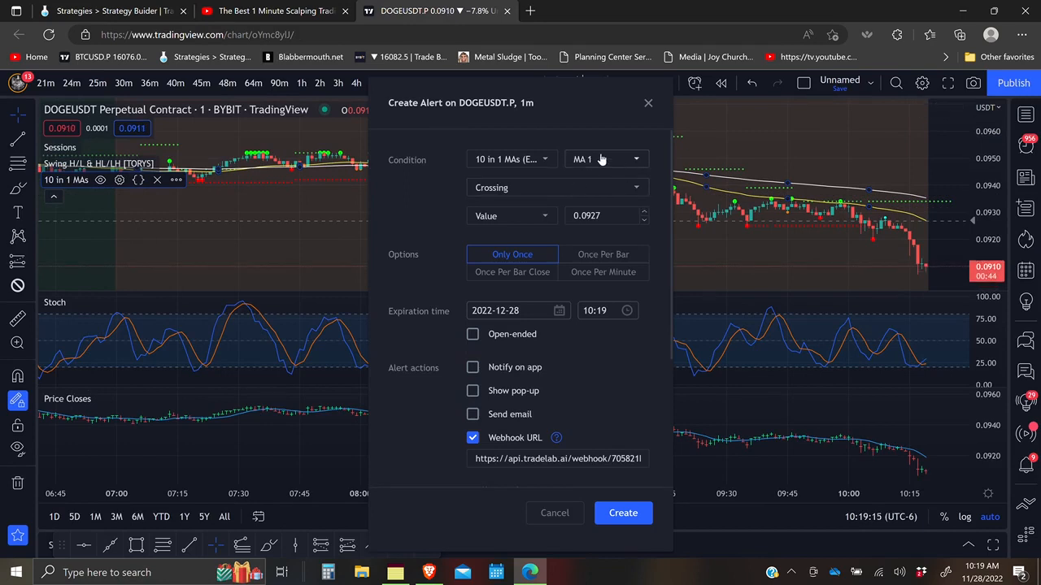
click(510, 188)
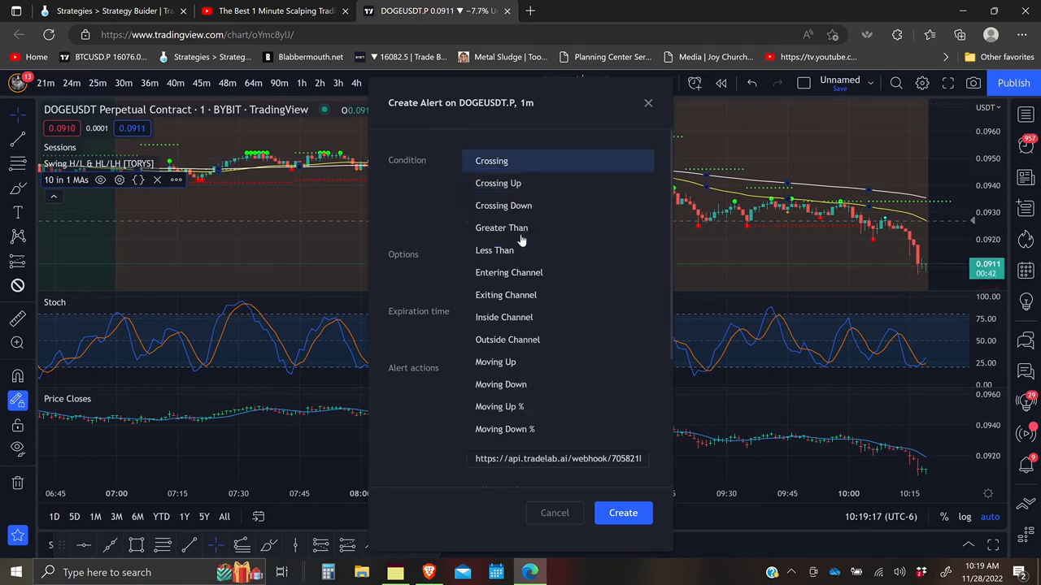
click(521, 232)
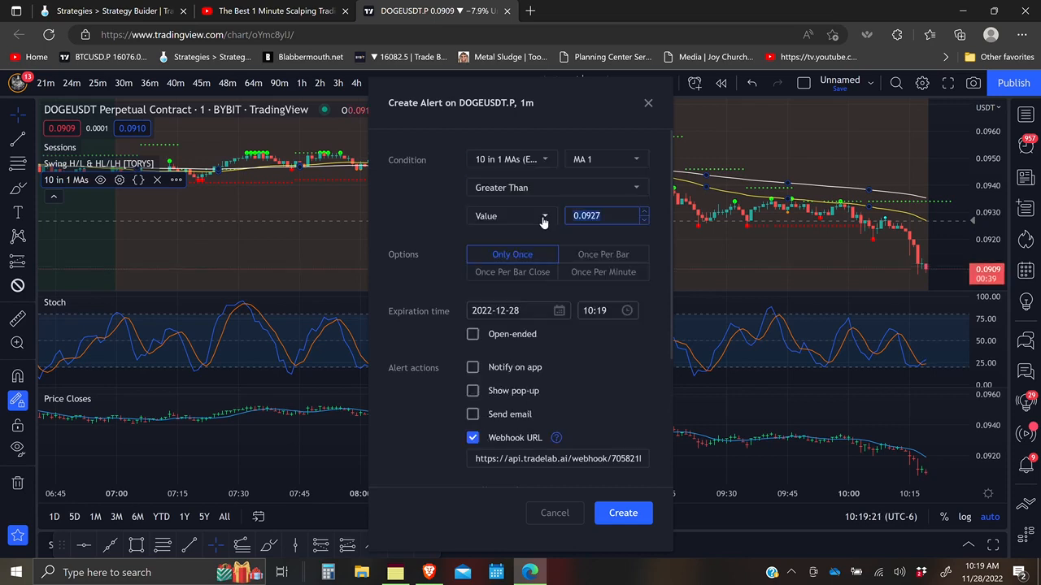
text(000)
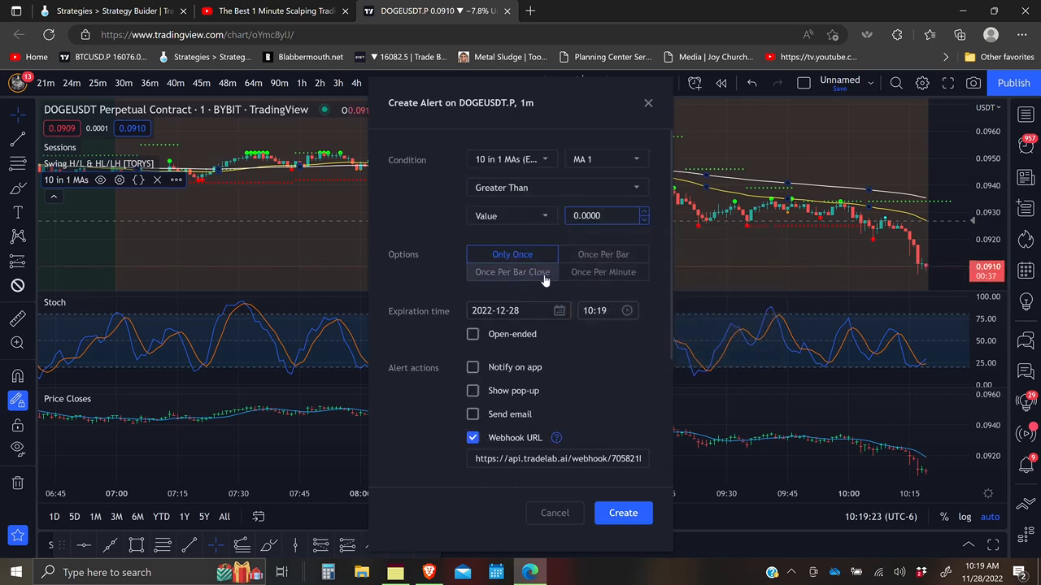
click(545, 276)
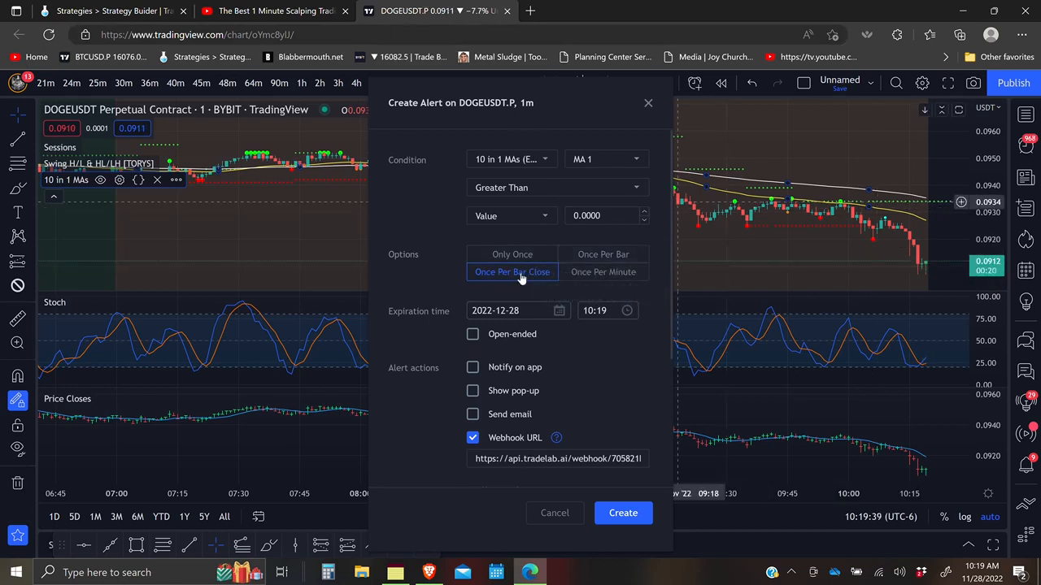
Back in TradeLab, enter the alert instructions "Make an alert for MA 1 greater than 0." and the condition "MA 1, greater than, 0"
click(143, 7)
click(347, 204)
text(Make an alert for MA 1 greater than 0.)
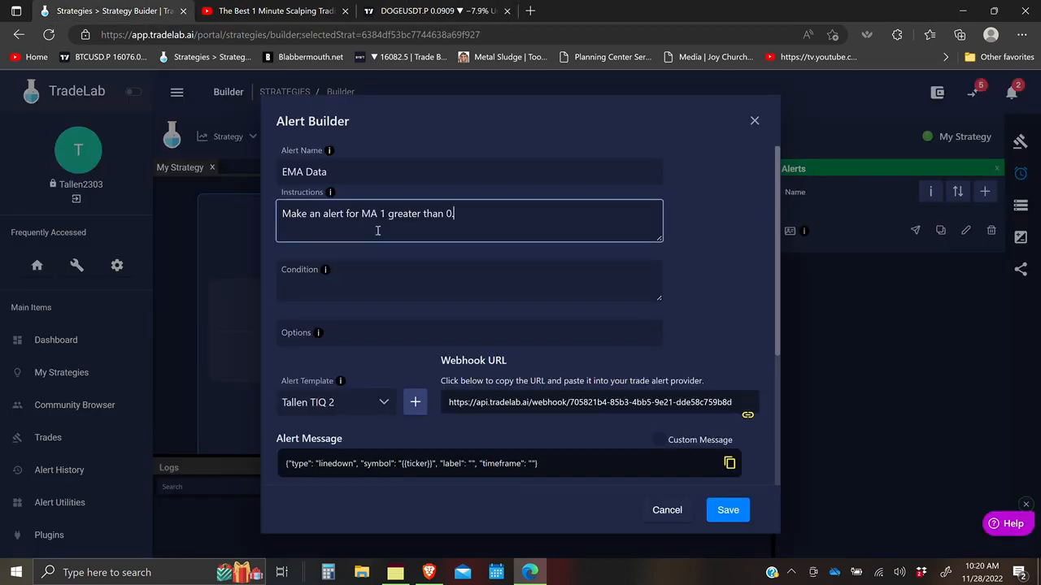
click(370, 272)
text(MA 1, greater than,)
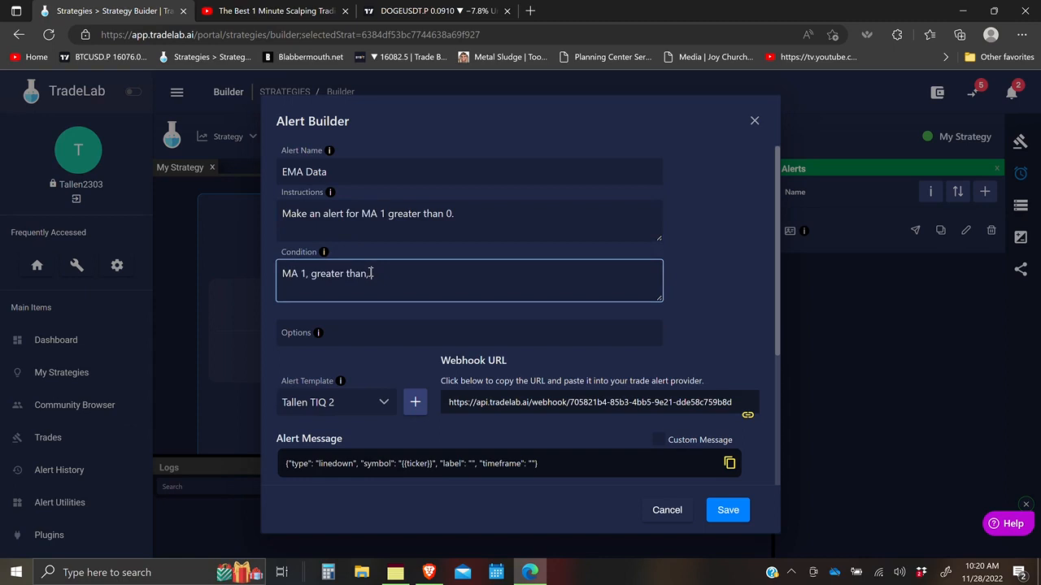
text( 0)
Apply the 10 in 1 EMA Data template, remove its 200sma, 50ema and 20ema fields, and save the alert
click(334, 401)
scroll(333, 339, down, 2)
click(333, 304)
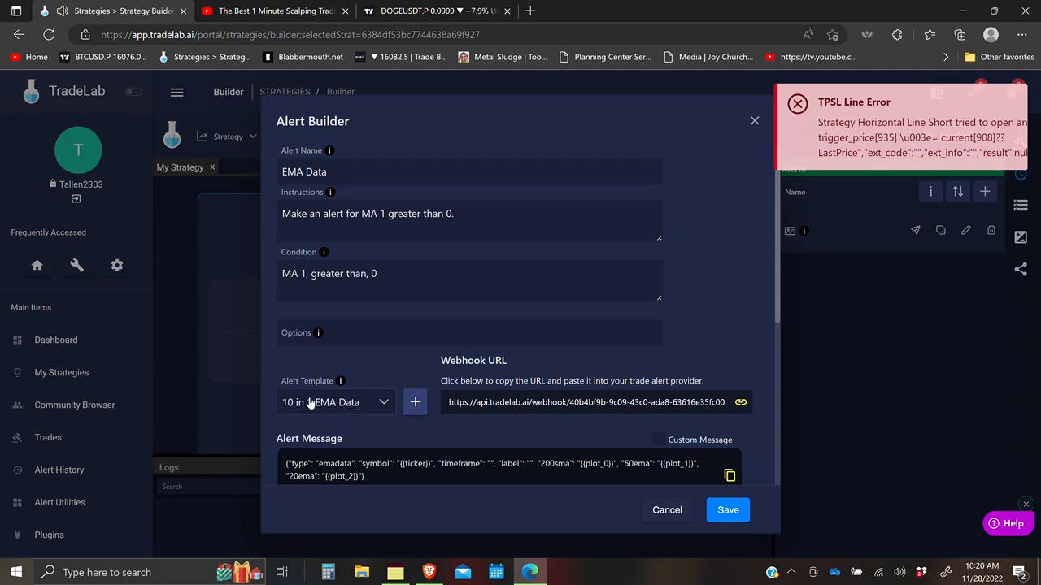
scroll(730, 284, down, 4)
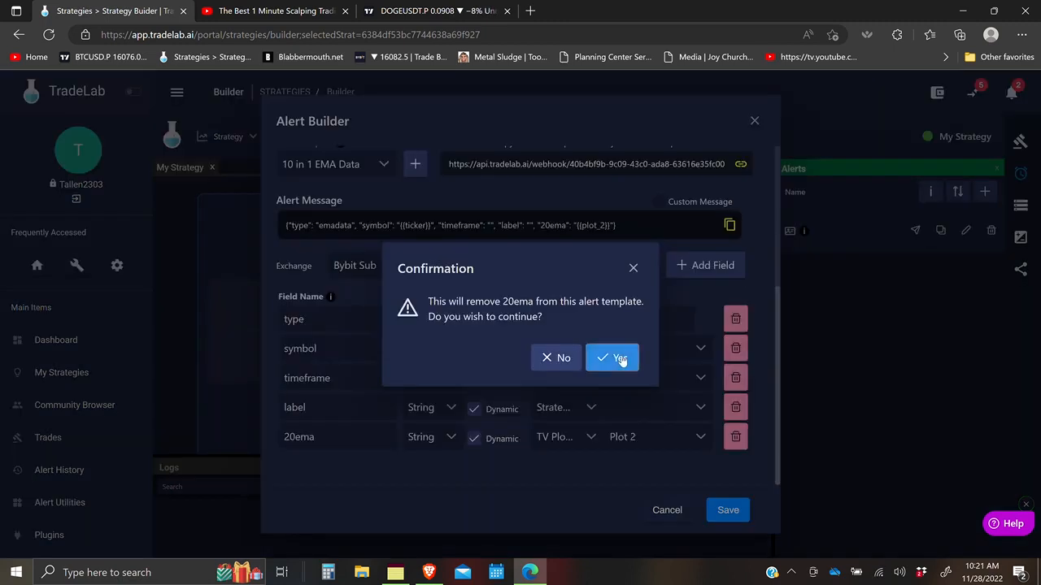
click(618, 358)
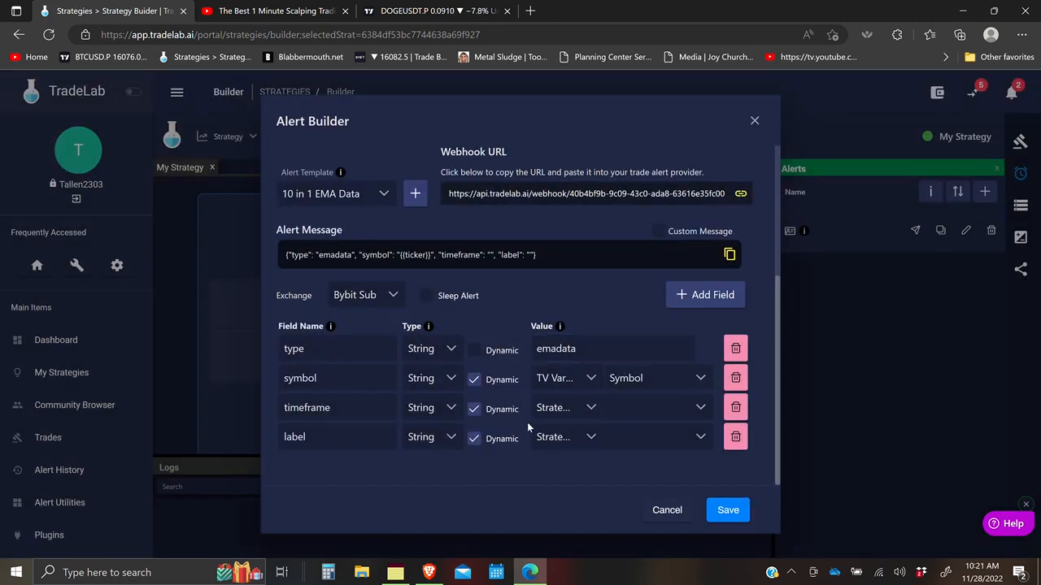
click(728, 512)
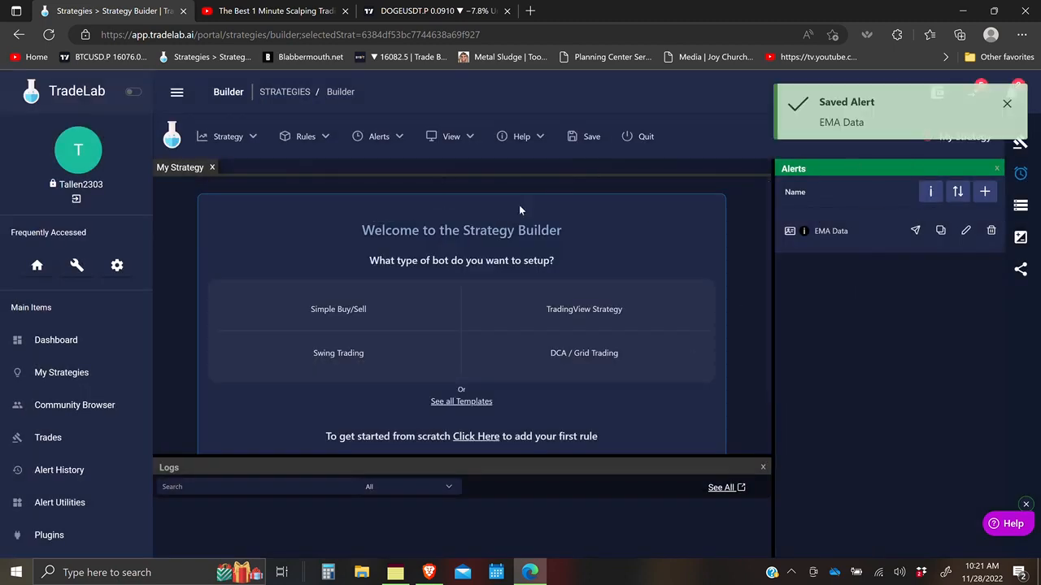
Add two alphanumeric strategy variables named label and timeframe
click(1022, 209)
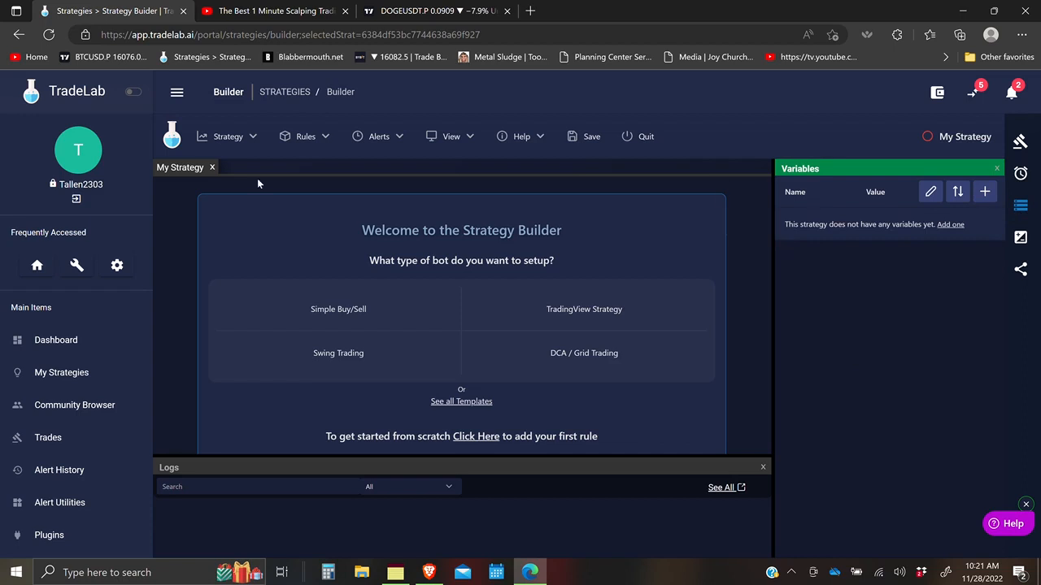
click(986, 193)
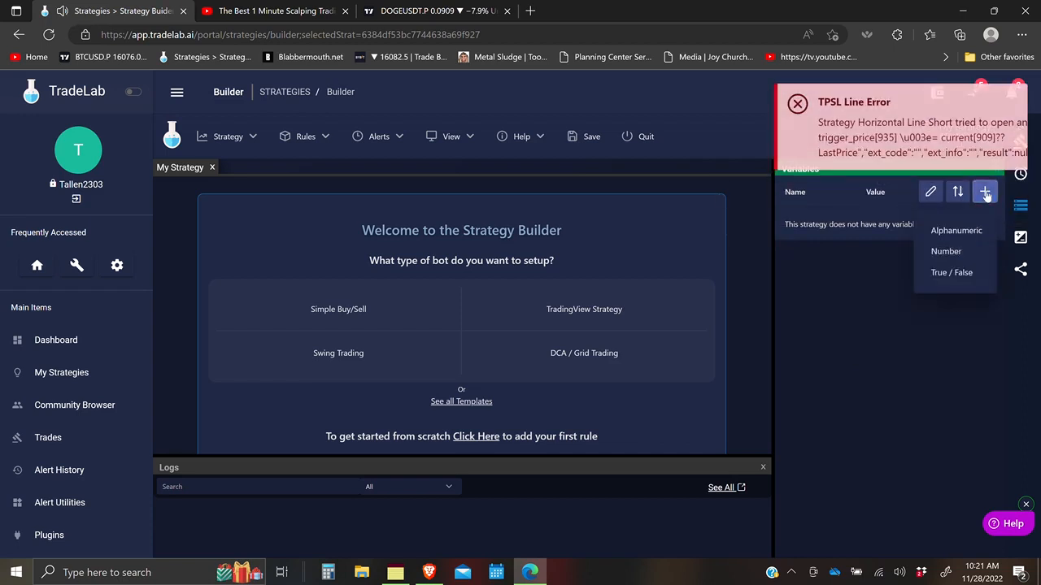
click(956, 232)
text(label)
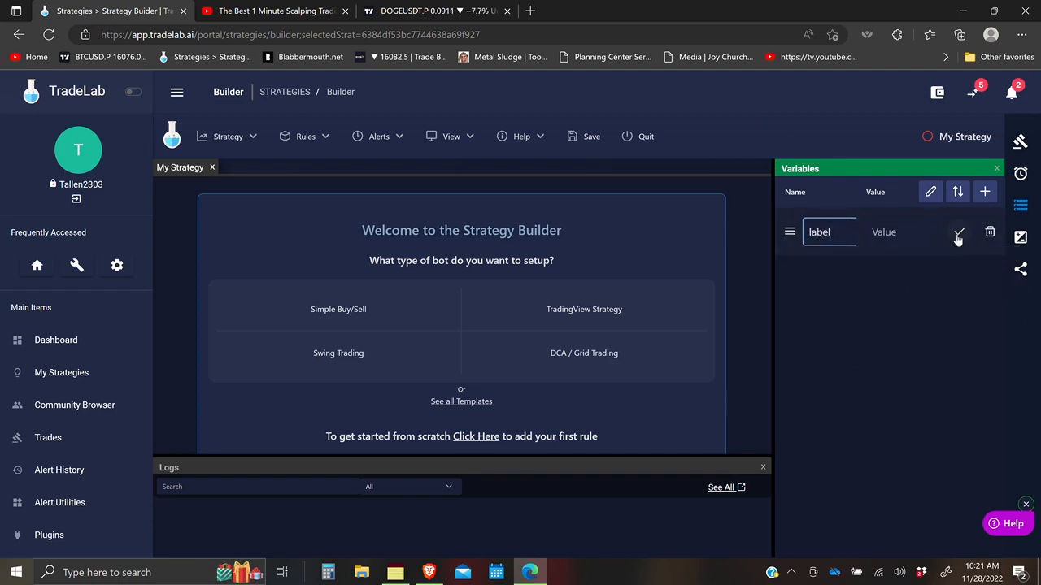
click(958, 235)
click(984, 192)
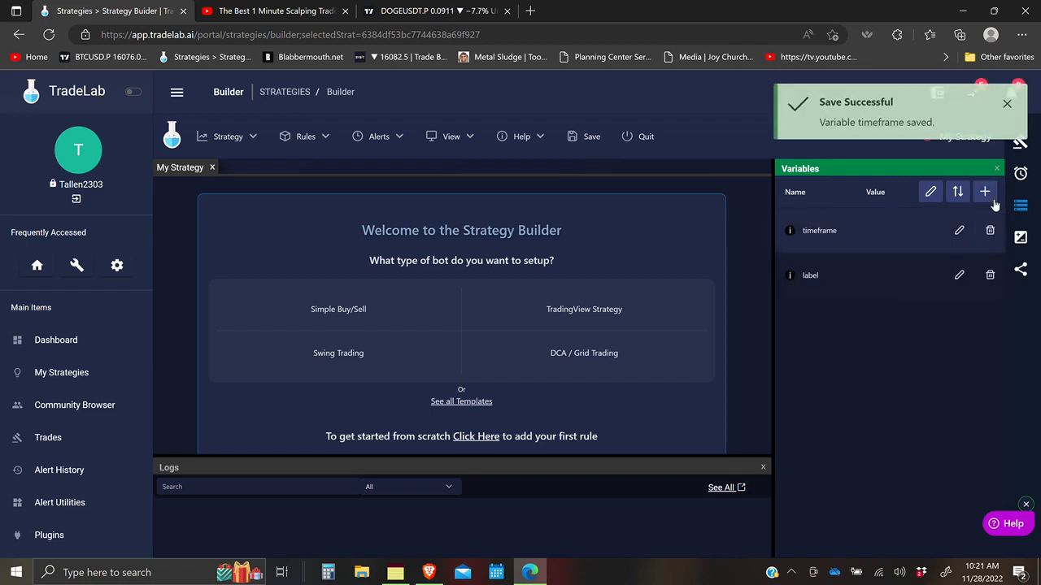
click(984, 195)
Make the timeframe and label variables read-only and shown in setup, then save both and close the variable editor
click(930, 192)
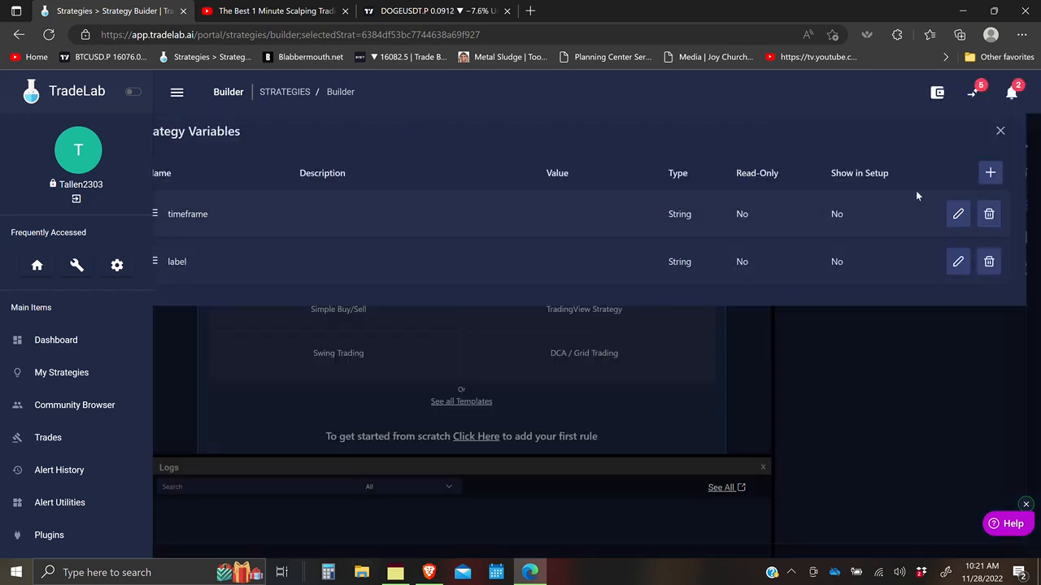
click(957, 215)
click(958, 281)
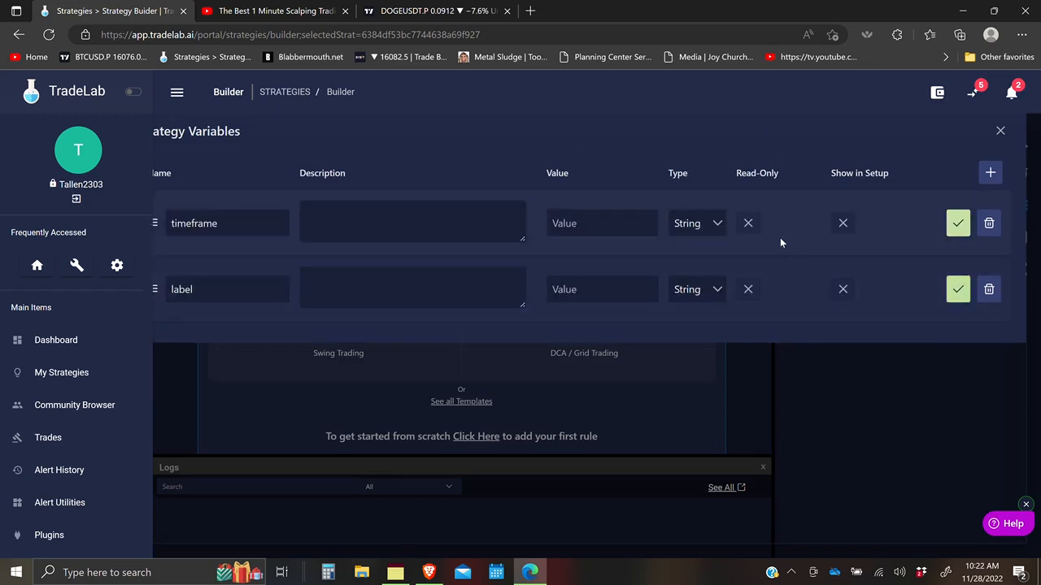
click(746, 222)
click(843, 223)
click(748, 288)
click(842, 289)
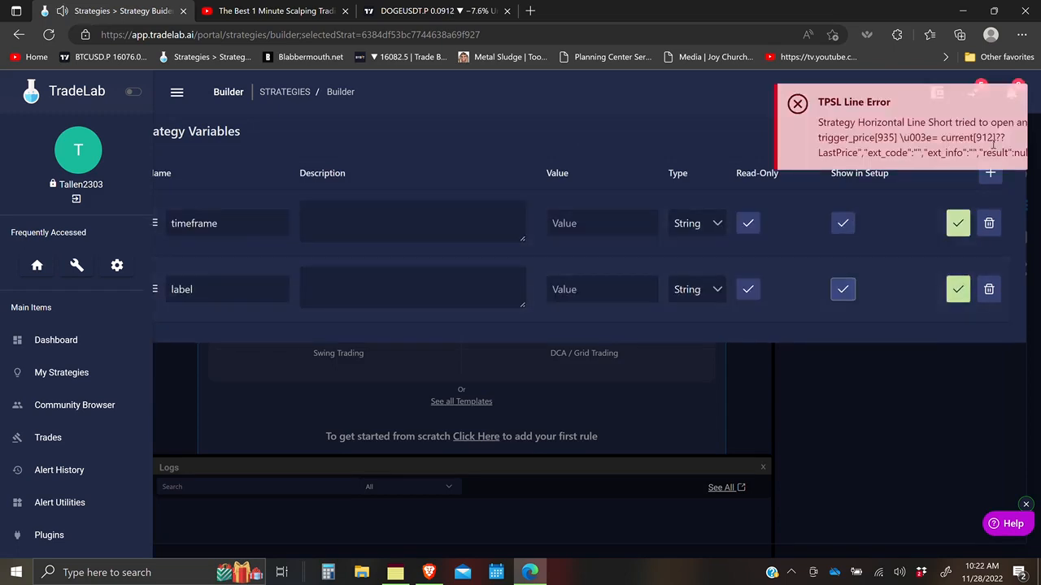
click(958, 224)
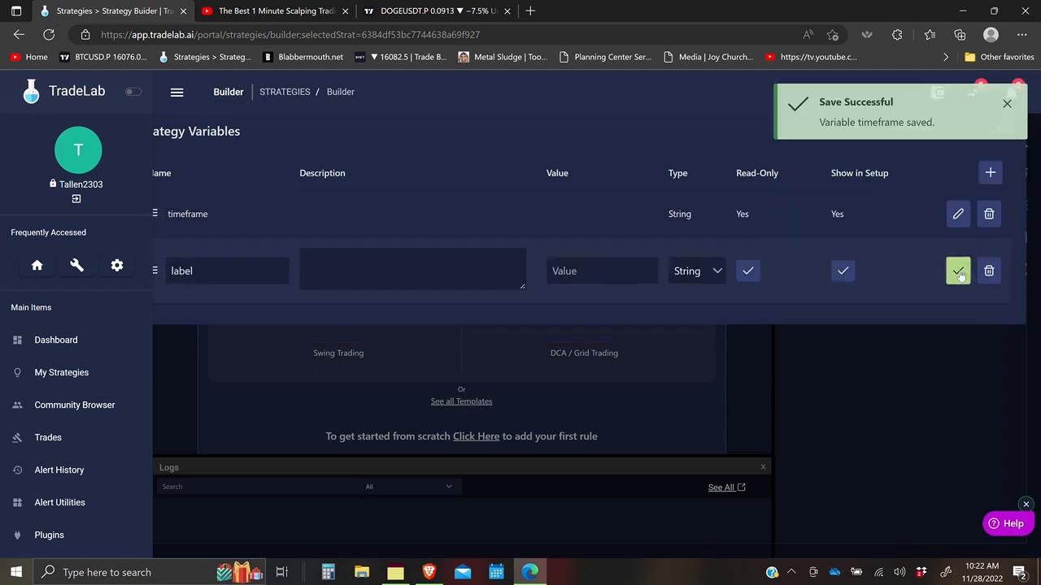
click(958, 271)
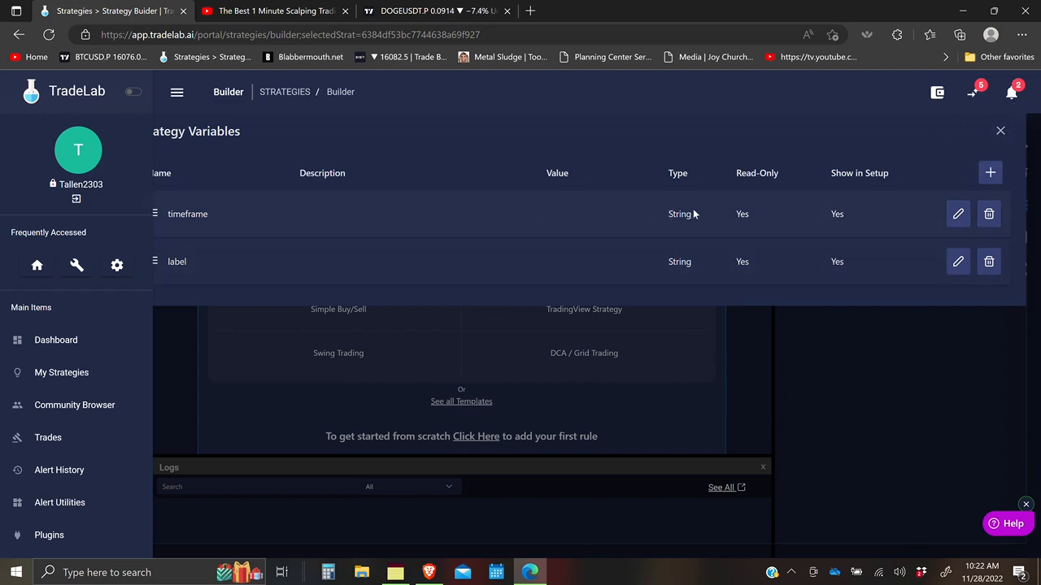
click(999, 132)
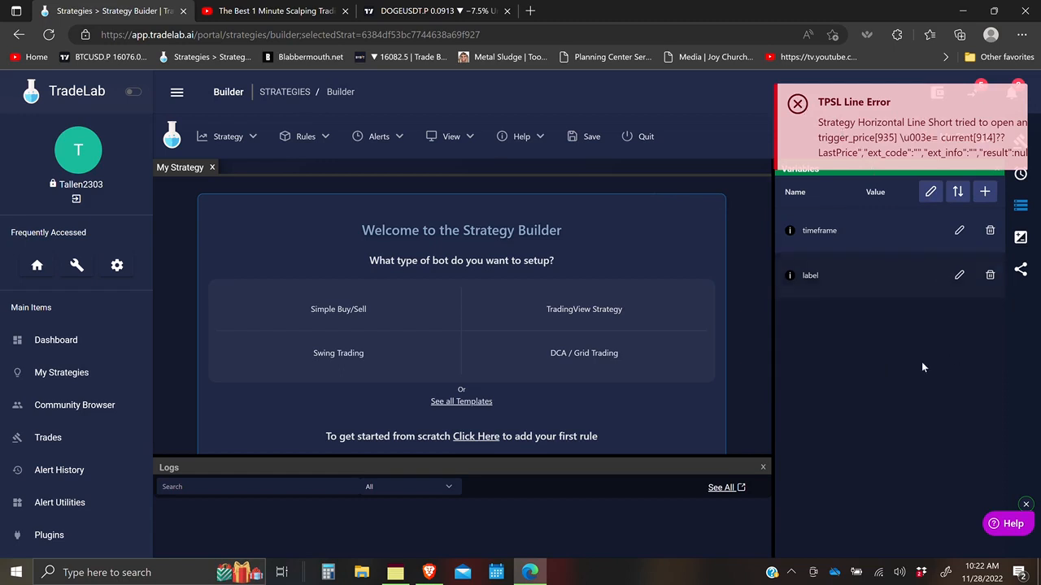
Edit the EMA Data alert and set its timeframe field to the strategy variable timeframe
click(1019, 174)
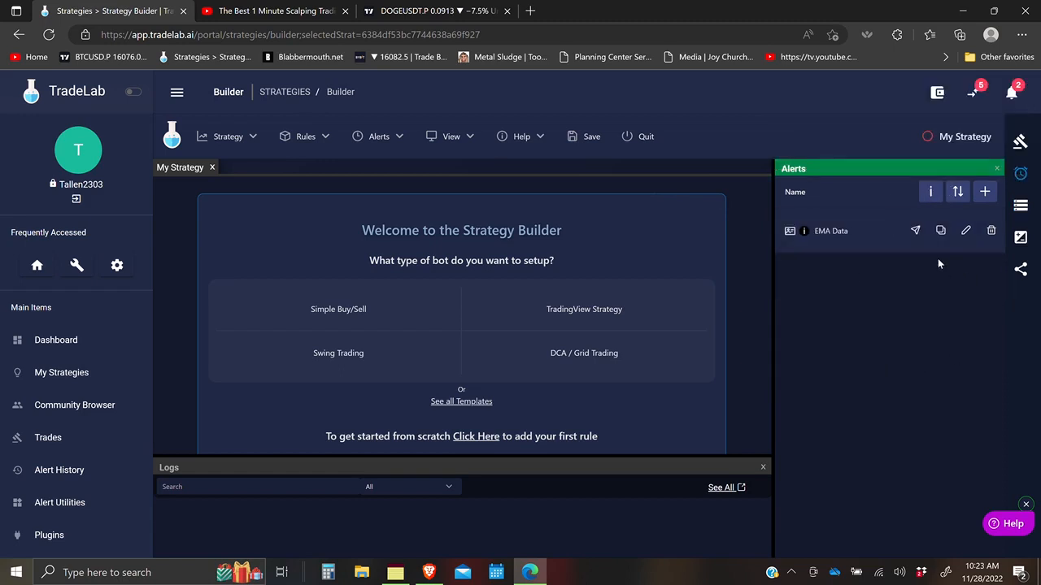
click(966, 231)
scroll(696, 330, down, 5)
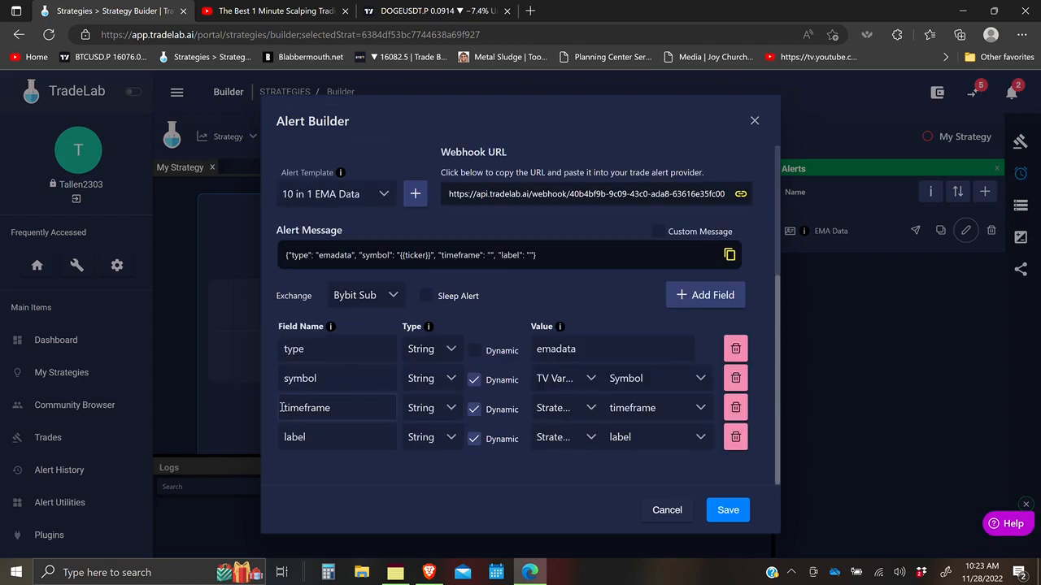
click(559, 411)
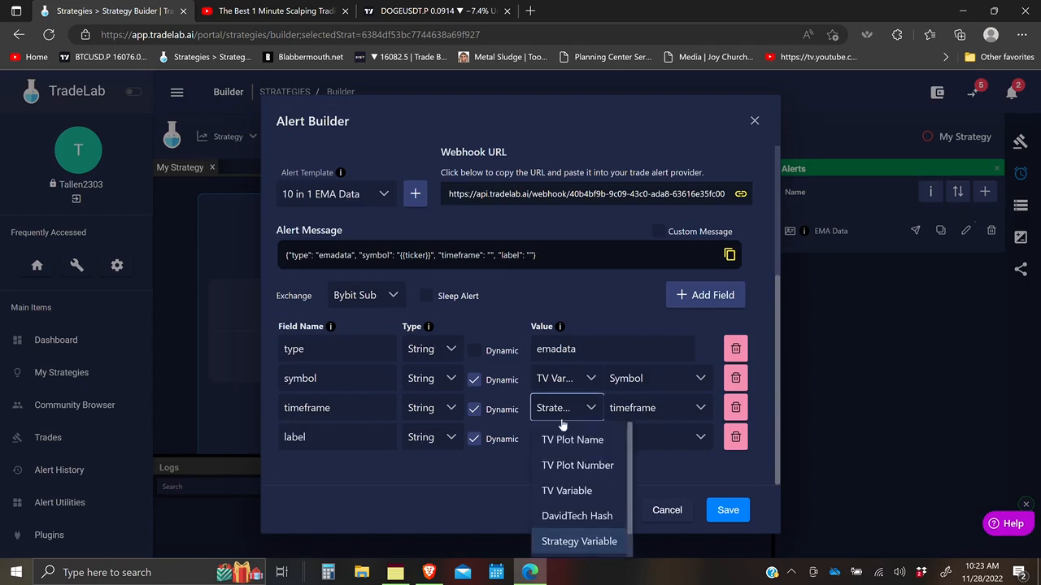
click(561, 542)
click(697, 418)
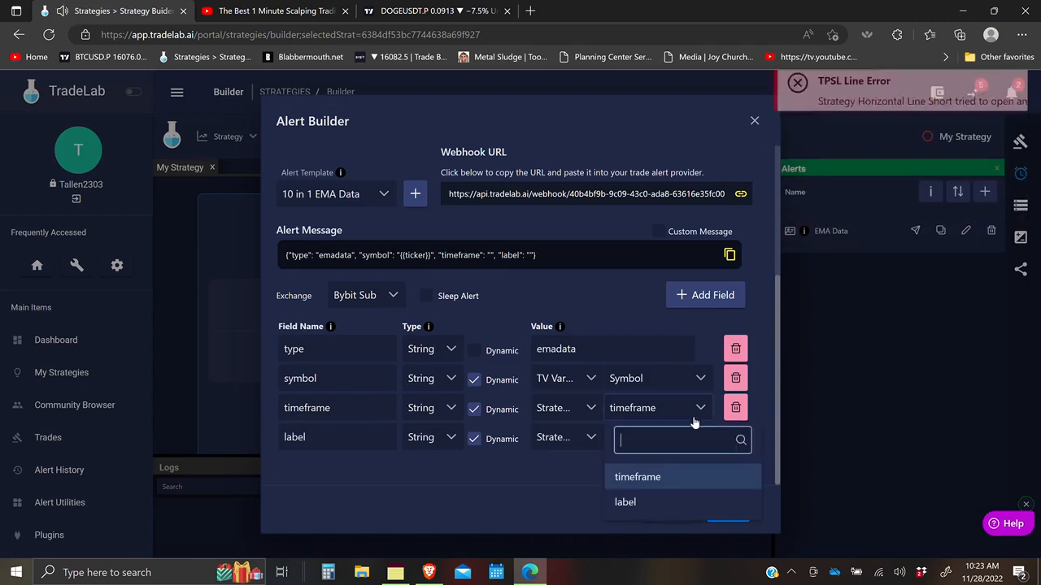
click(634, 478)
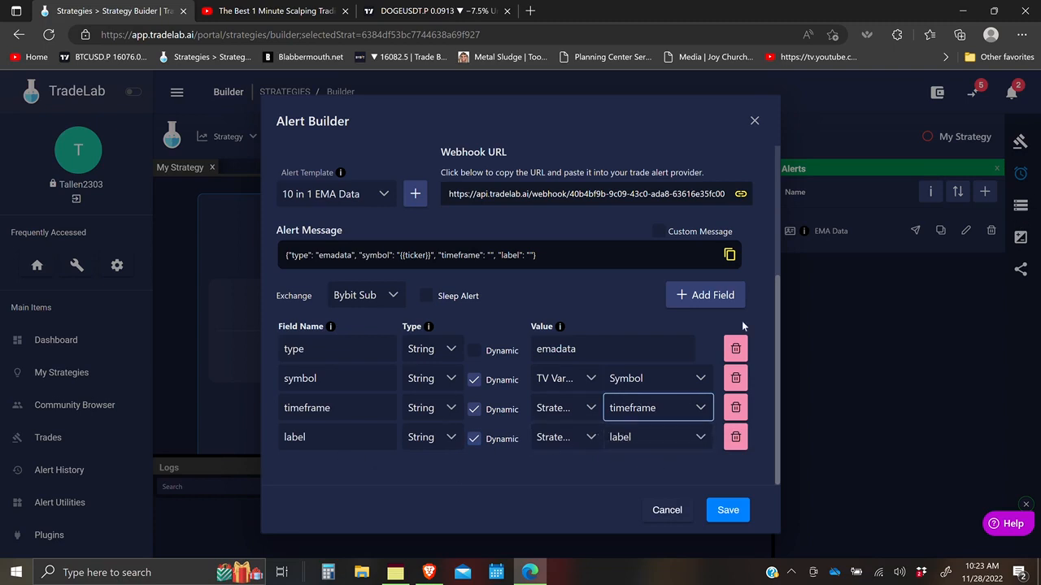
Switch to TradingView, discard the alert draft and examine the 10 in 1 MAs plots in the Data Window
click(394, 10)
click(550, 513)
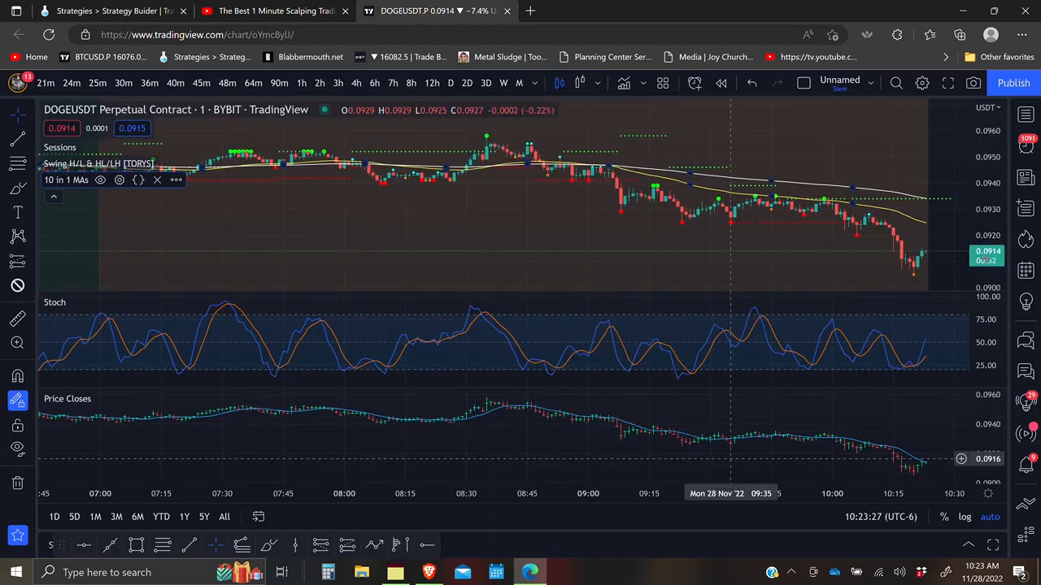
click(1031, 211)
scroll(890, 379, down, 10)
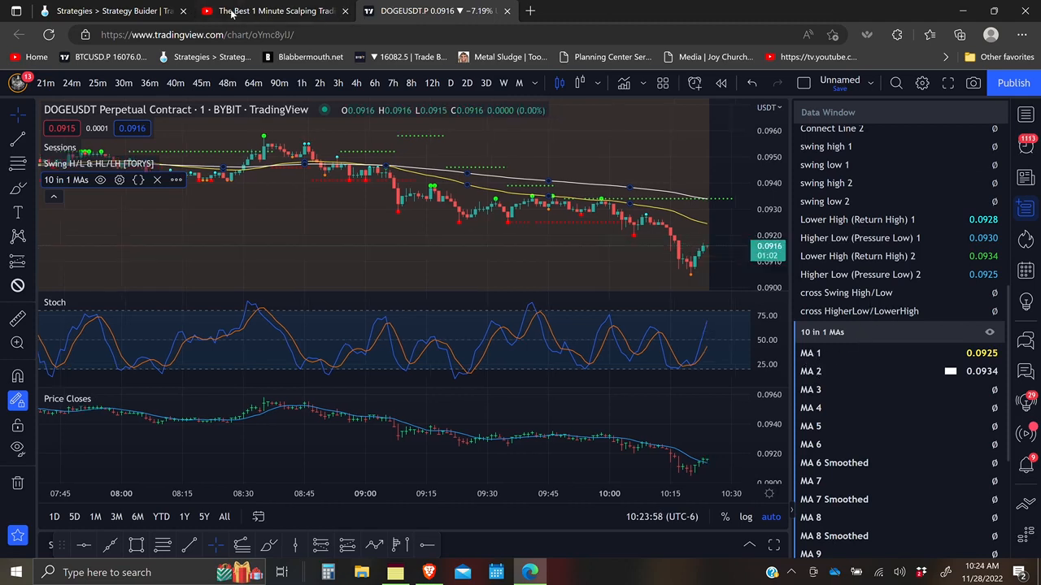
Return to TradeLab and add two fields named 50ema and 150ema to the EMA Data alert
click(122, 11)
scroll(778, 338, down, 1)
scroll(778, 337, down, 1)
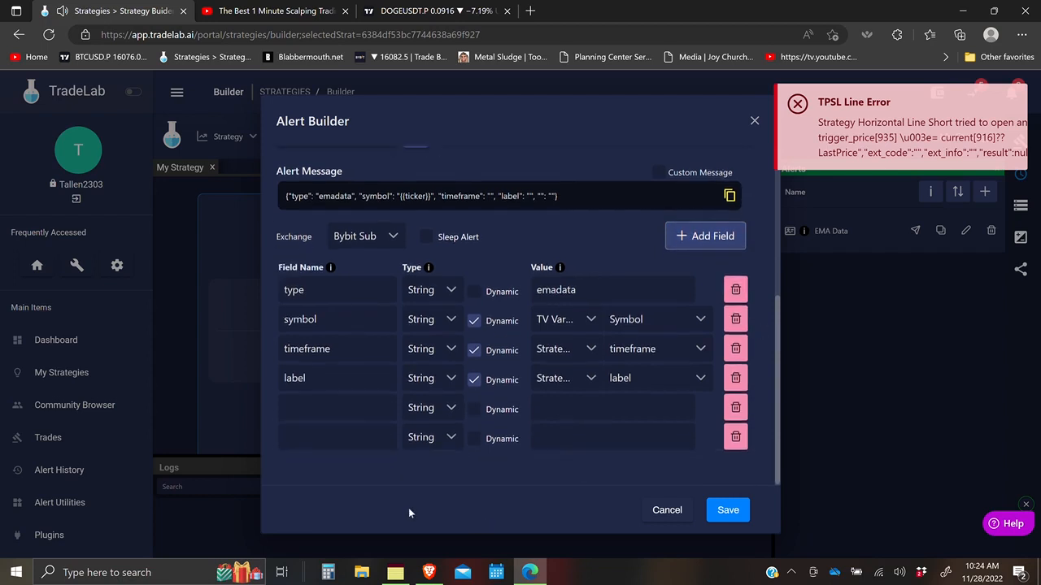
click(299, 408)
text(50ema)
click(302, 436)
text(150ema)
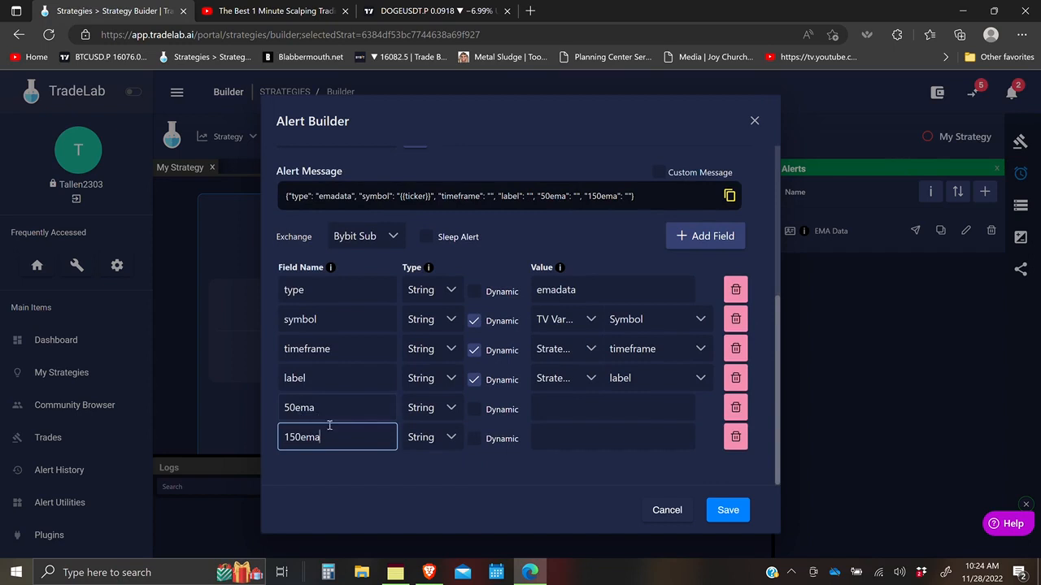
Set the 50ema and 150ema alert fields to the Number type and make both dynamic
click(451, 409)
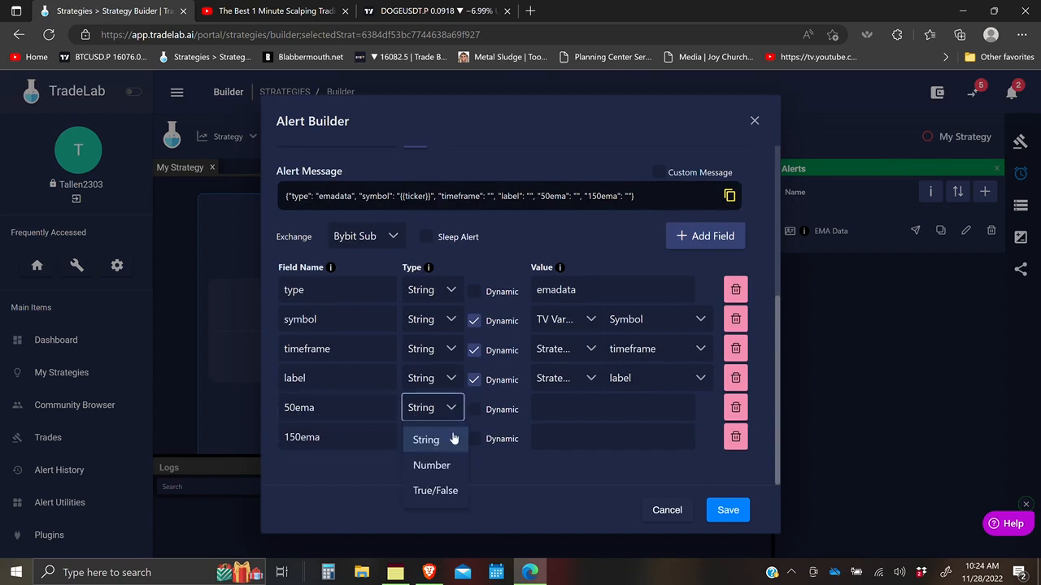
click(431, 462)
click(411, 429)
click(430, 451)
click(416, 479)
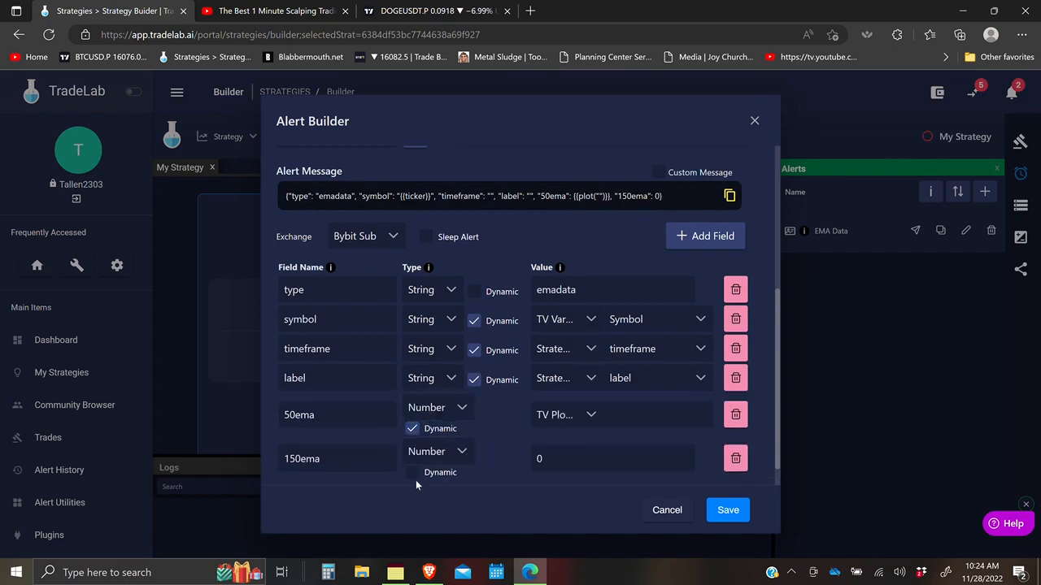
click(414, 477)
Assign TV Plot Number plot_0 to the 50ema field and plot_1 to the 150ema field, then save the alert
click(559, 415)
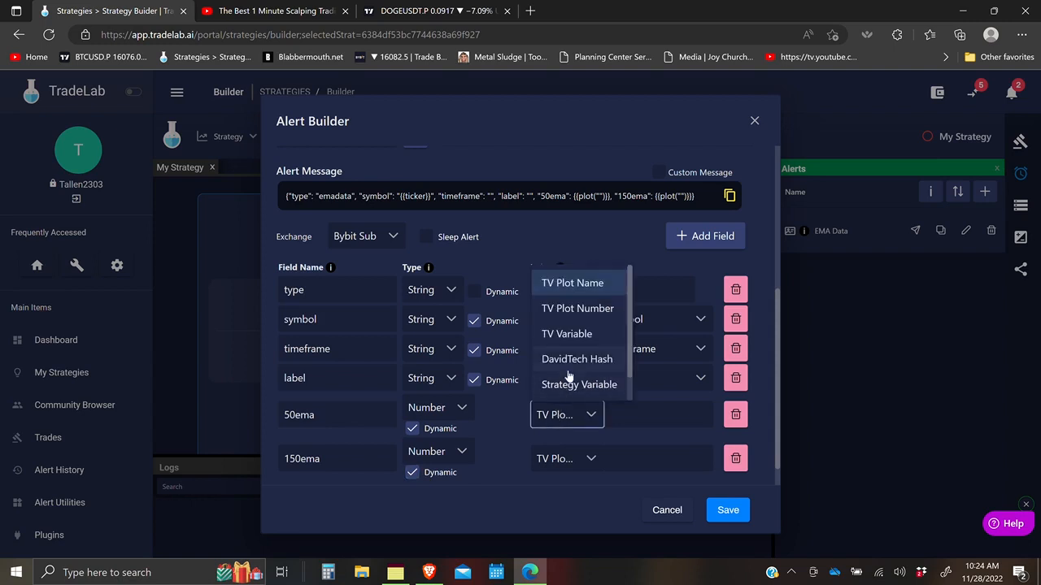
click(569, 316)
click(622, 281)
click(588, 460)
click(580, 353)
click(634, 358)
click(726, 509)
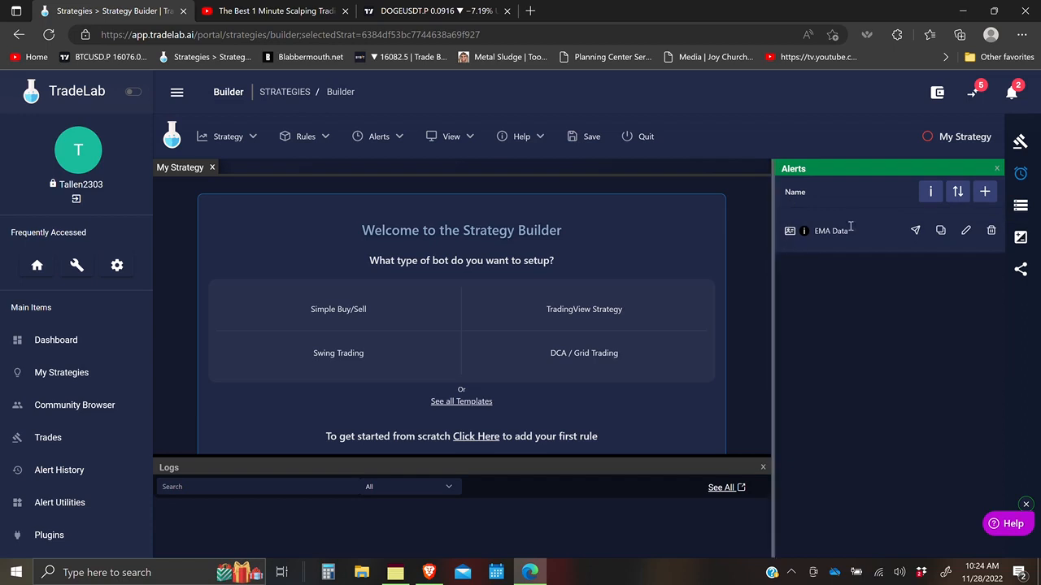
Add and save two Number strategy variables named 50ema and 150ema
click(1020, 207)
click(984, 192)
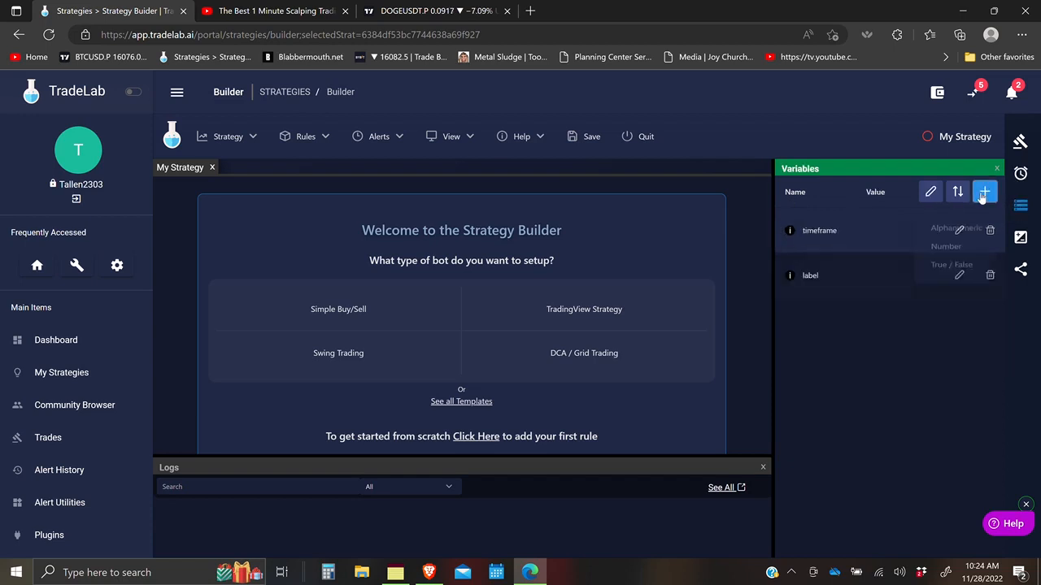
click(951, 249)
click(827, 232)
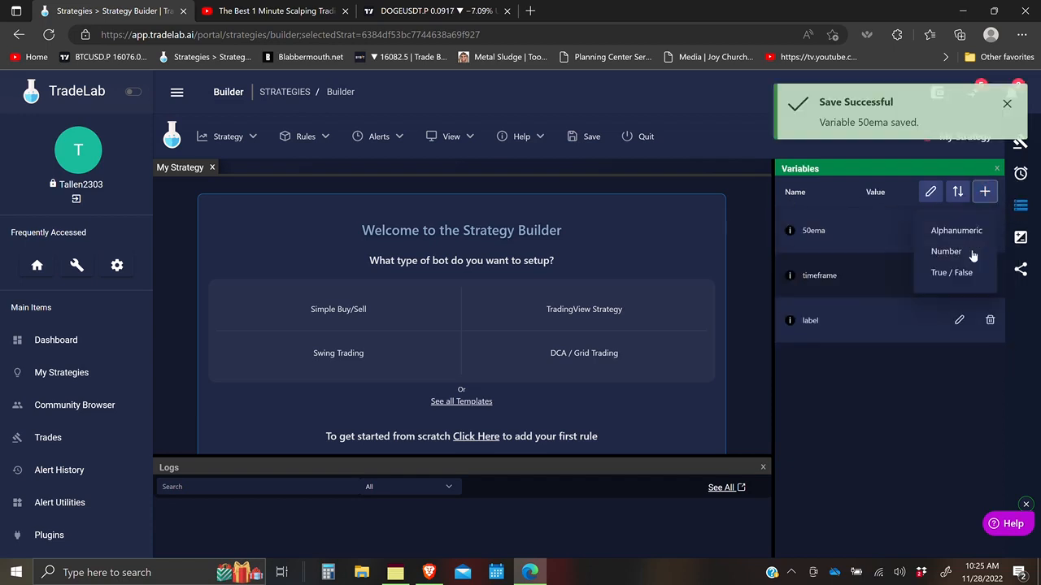
click(973, 255)
click(821, 232)
text(150ema)
click(957, 234)
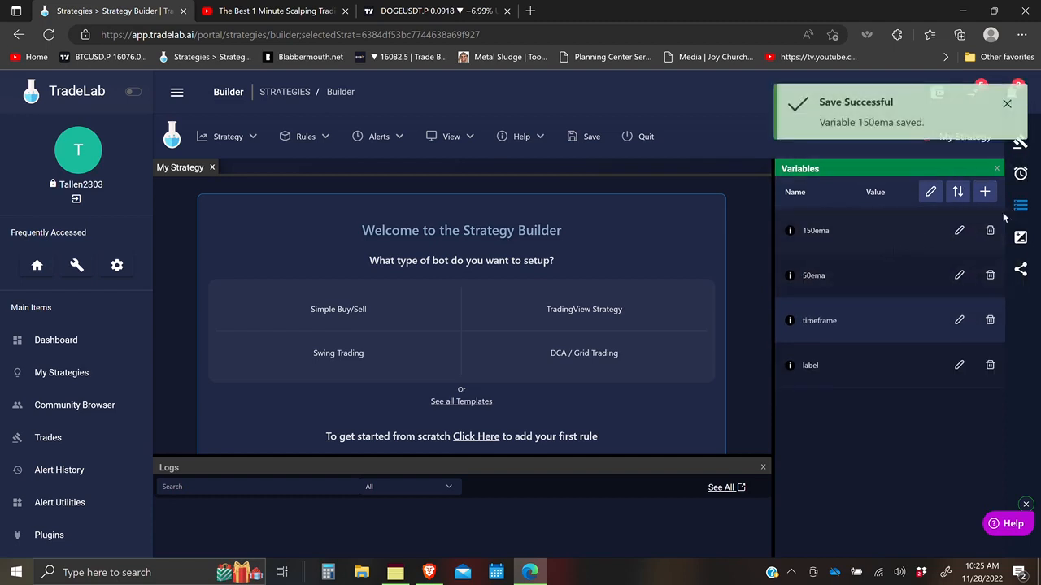
Create an entry rule from the EMA Data alert and match its symbol condition to the Strategy Trade Settings symbol
click(1028, 175)
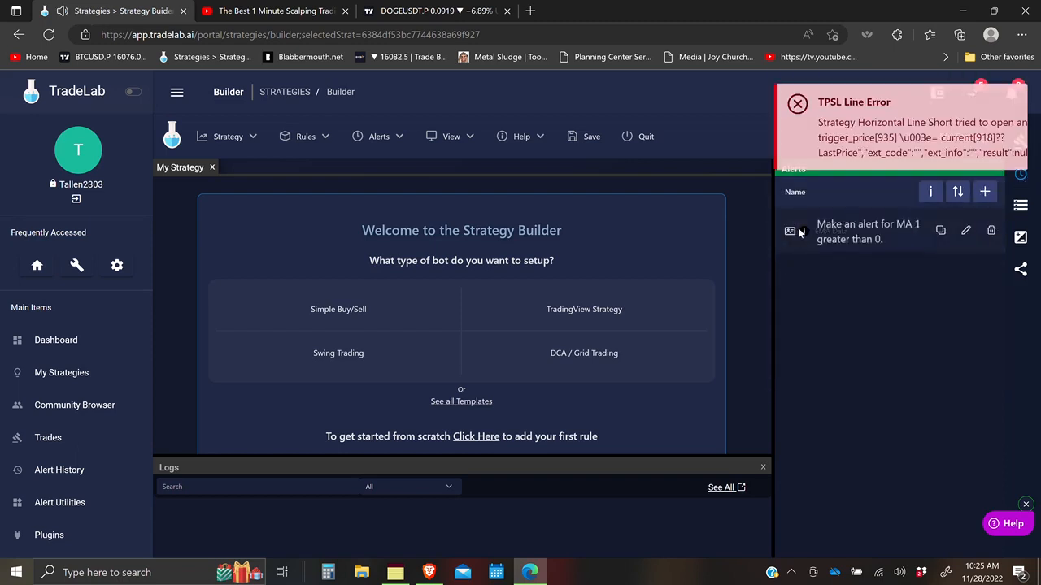
drag(789, 233, 296, 208)
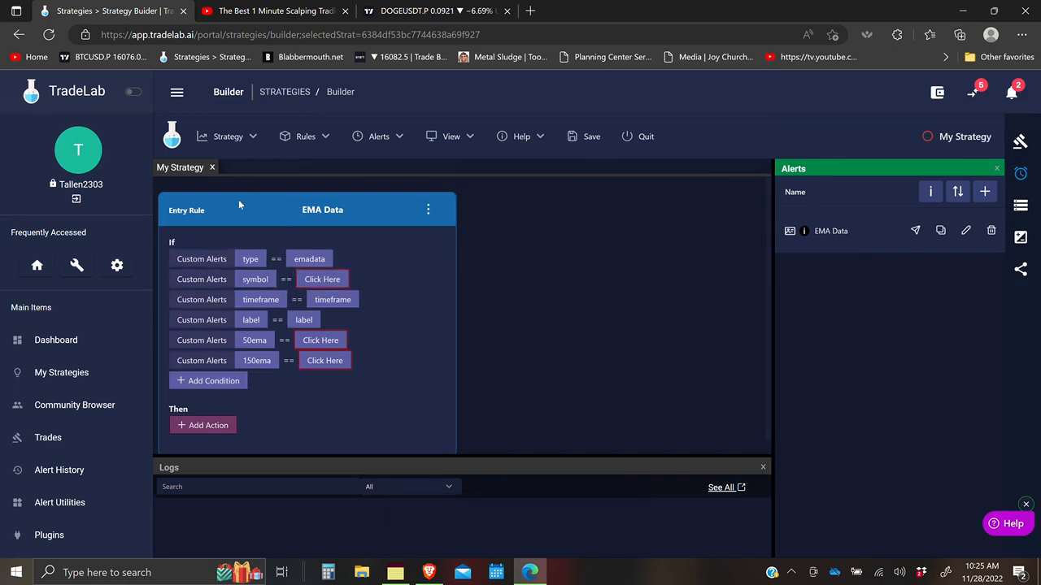
click(329, 282)
click(387, 252)
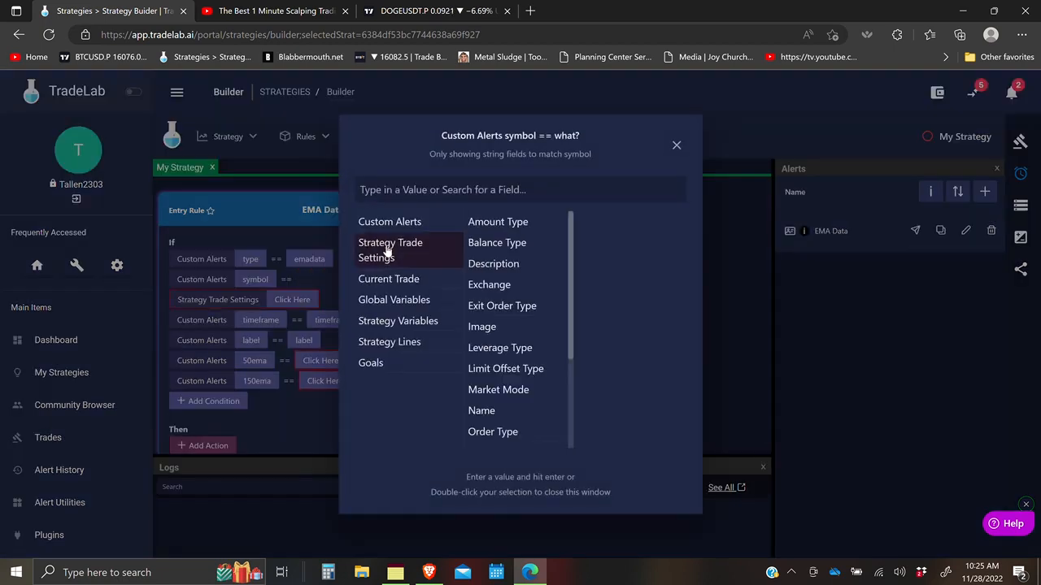
scroll(508, 398, down, 2)
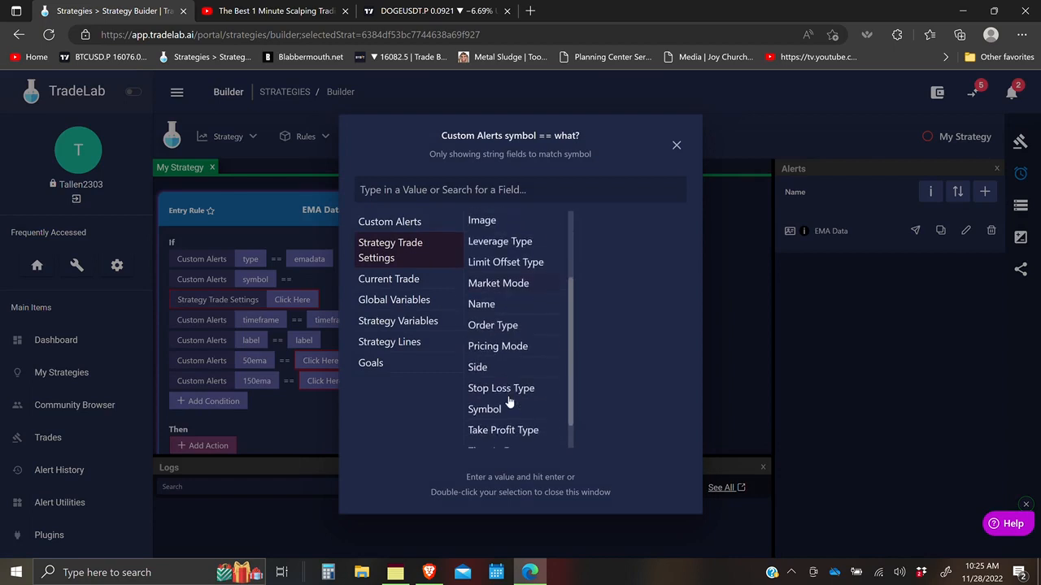
click(486, 410)
Match the rule's timeframe and label conditions to the strategy variables timeframe and label
click(318, 302)
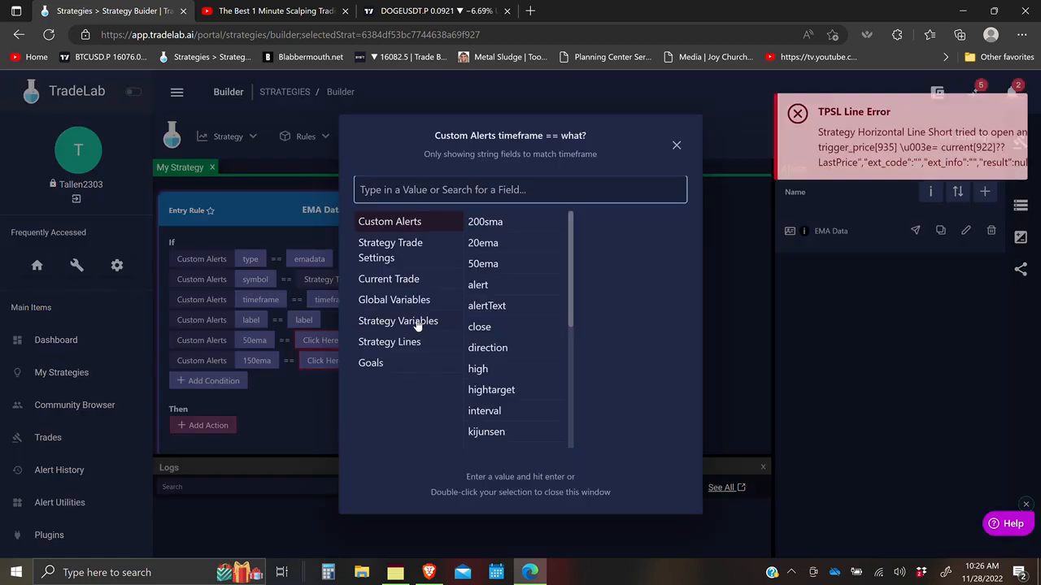
click(332, 301)
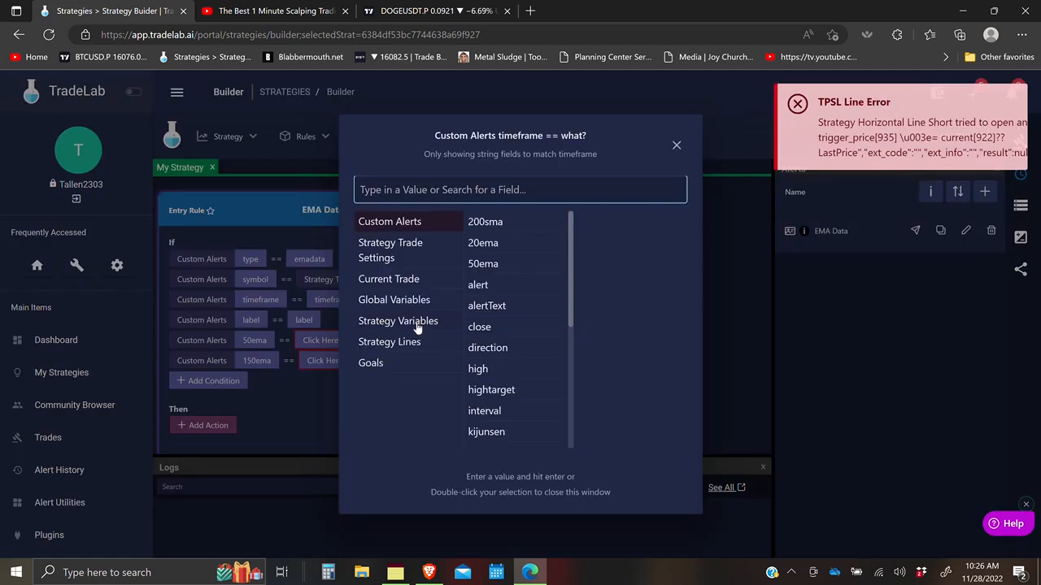
click(416, 325)
click(514, 252)
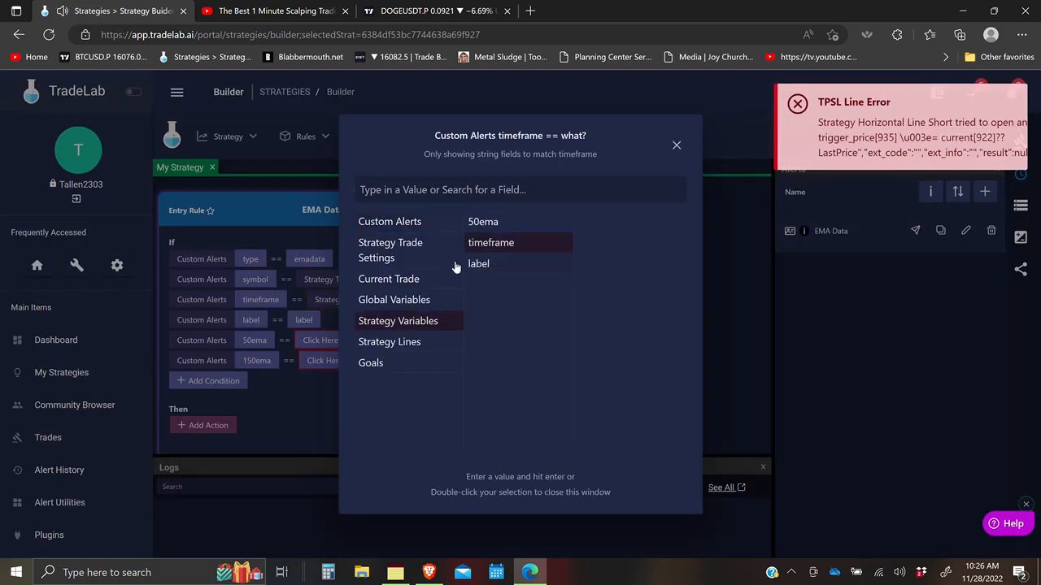
click(301, 304)
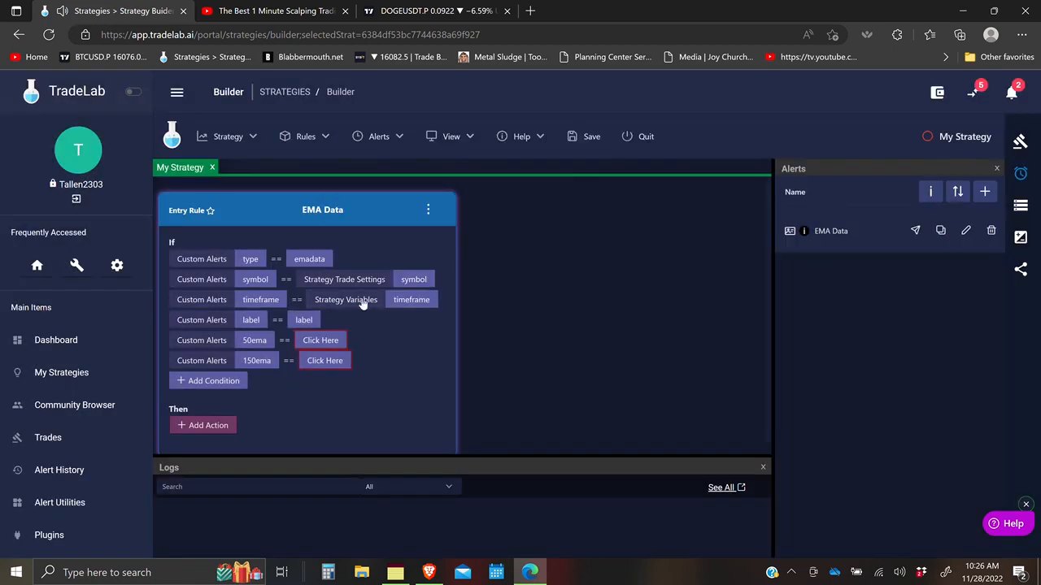
click(304, 319)
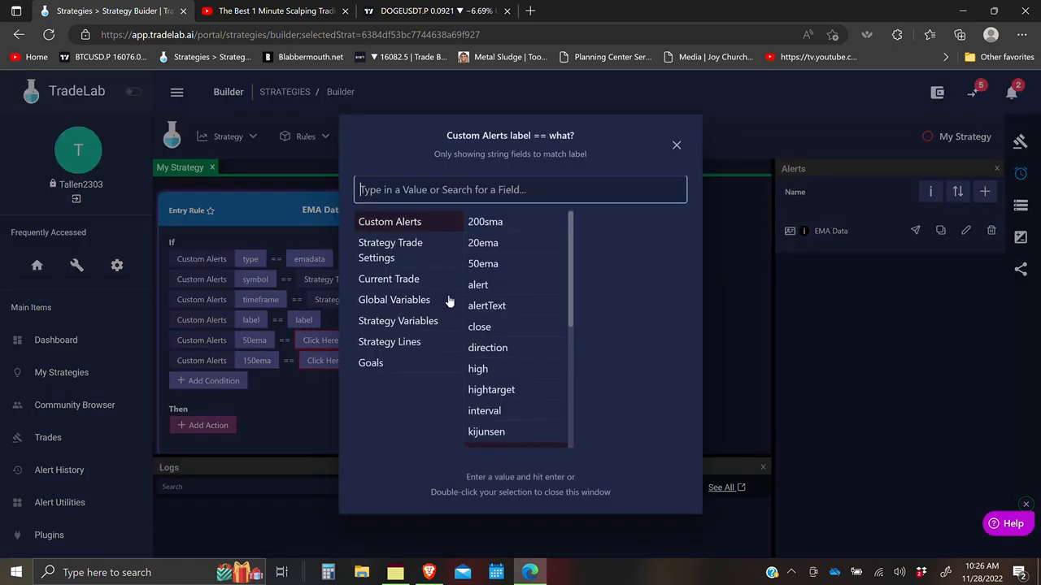
click(416, 322)
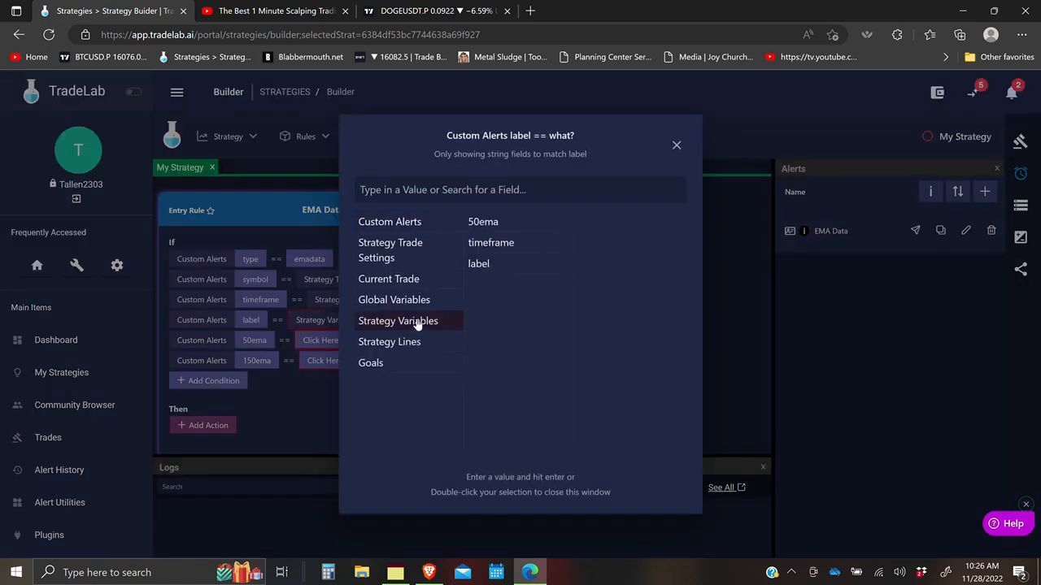
double_click(501, 265)
Add a Set action to the EMA Data rule that fills strategy variable 50ema from the custom alert's 50ema
scroll(279, 411, down, 1)
click(205, 414)
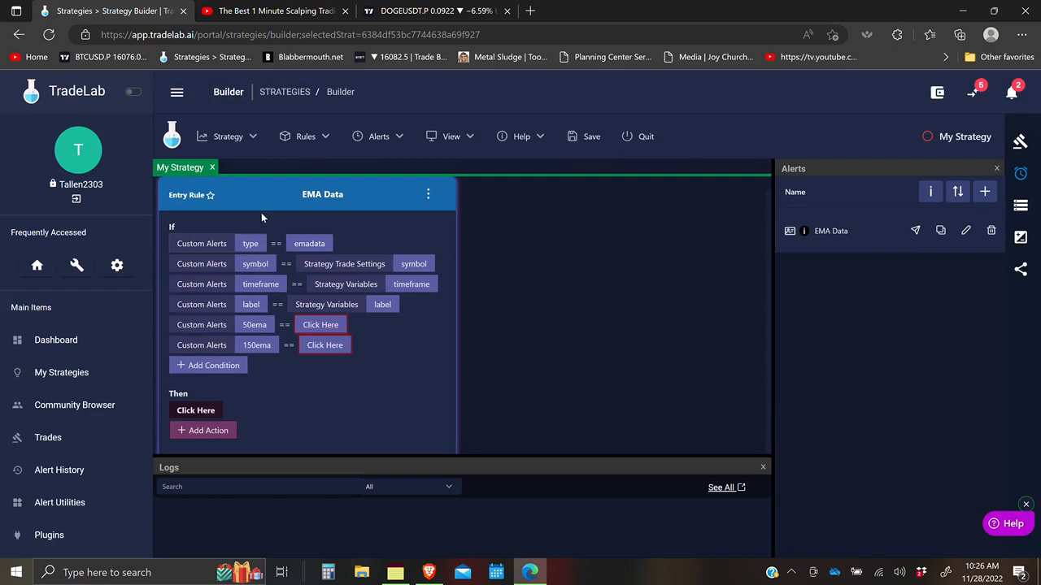
click(191, 412)
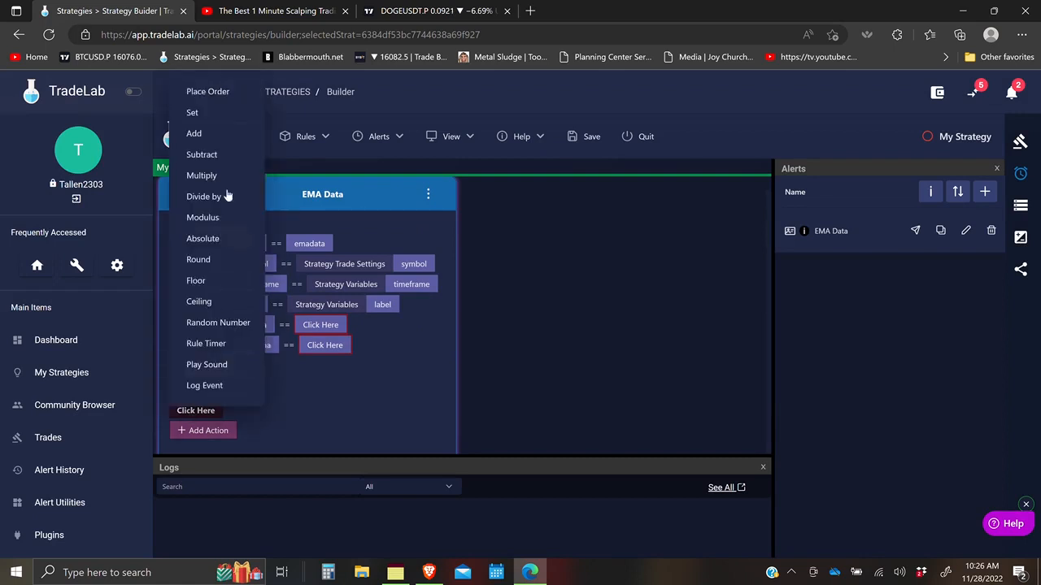
click(209, 118)
click(260, 410)
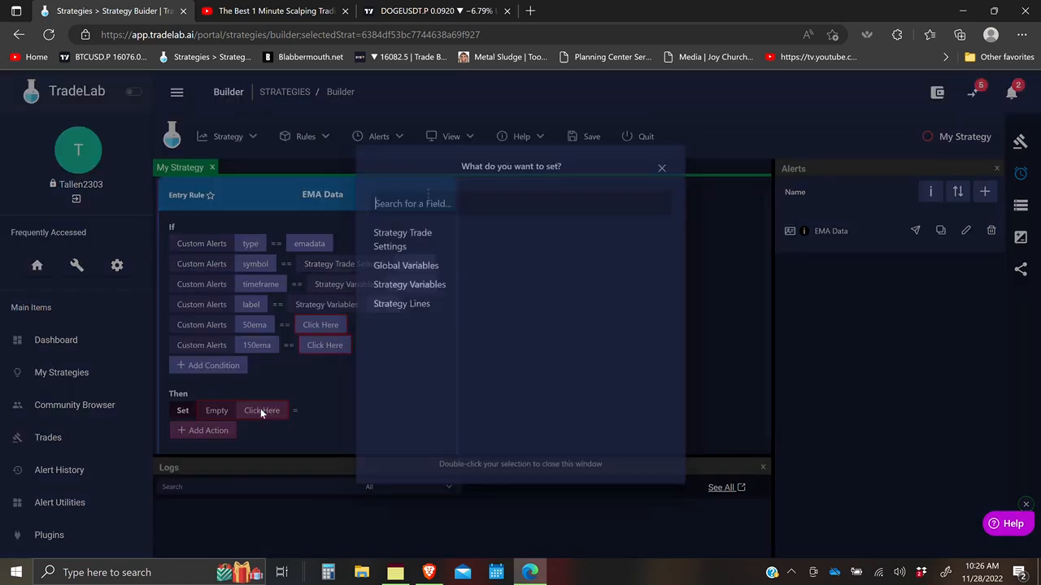
click(399, 281)
click(487, 244)
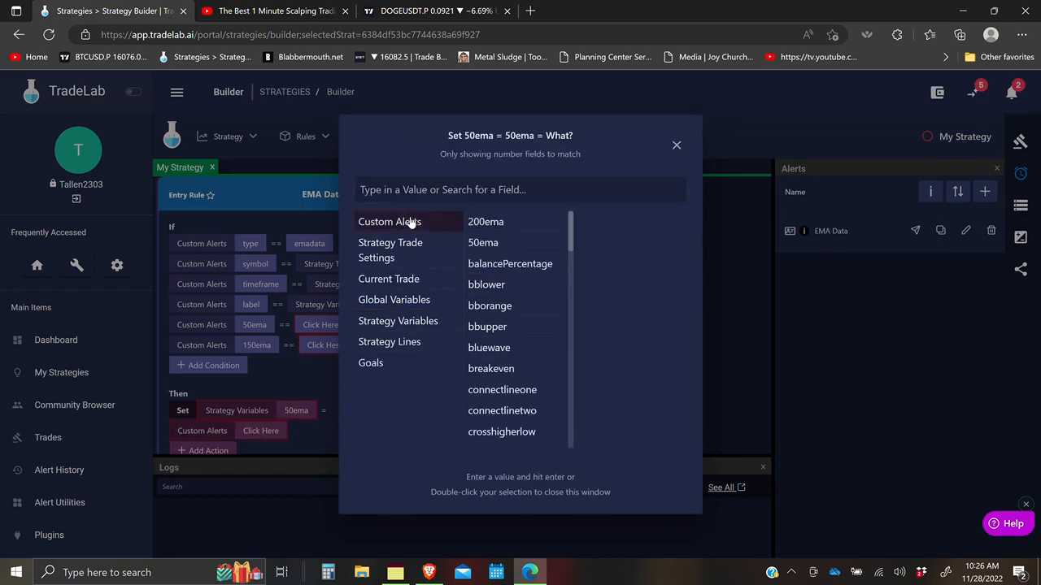
click(317, 429)
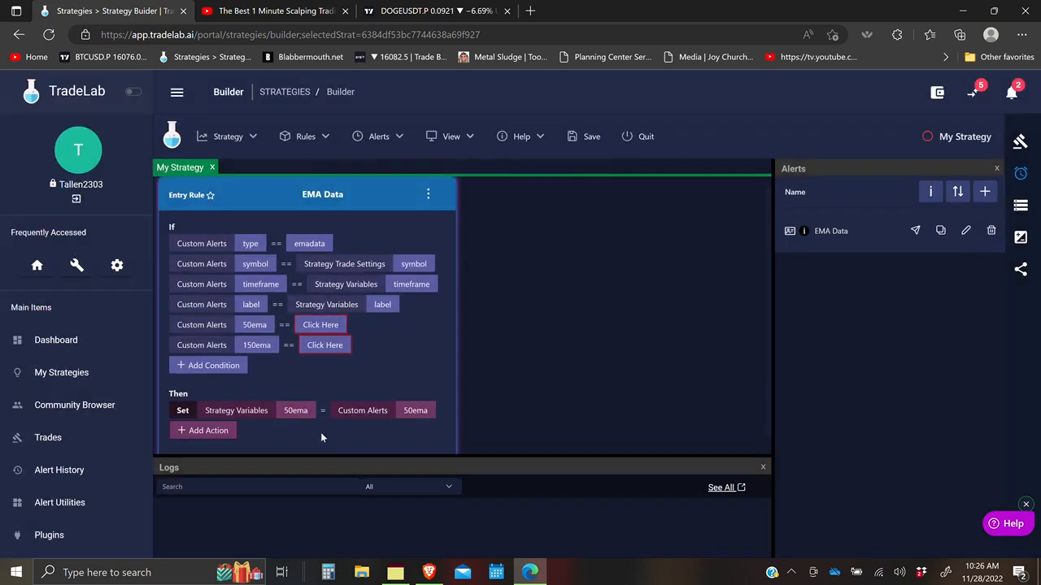
Add a Set action filling strategy variable 150ema from the custom alert's 150ema, and remove the empty 50ema and 150ema conditions
click(233, 433)
click(261, 431)
click(397, 282)
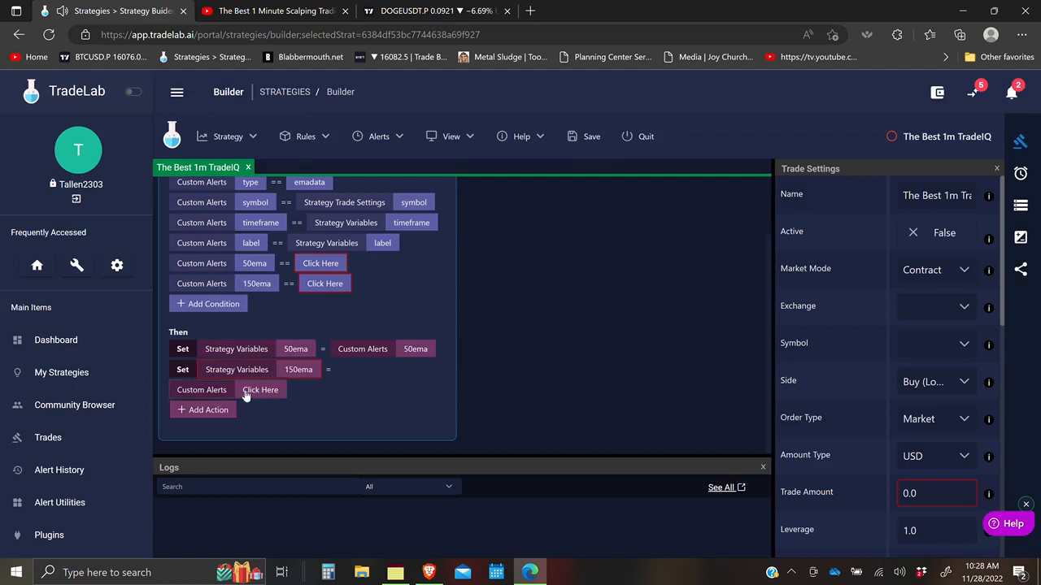
click(246, 393)
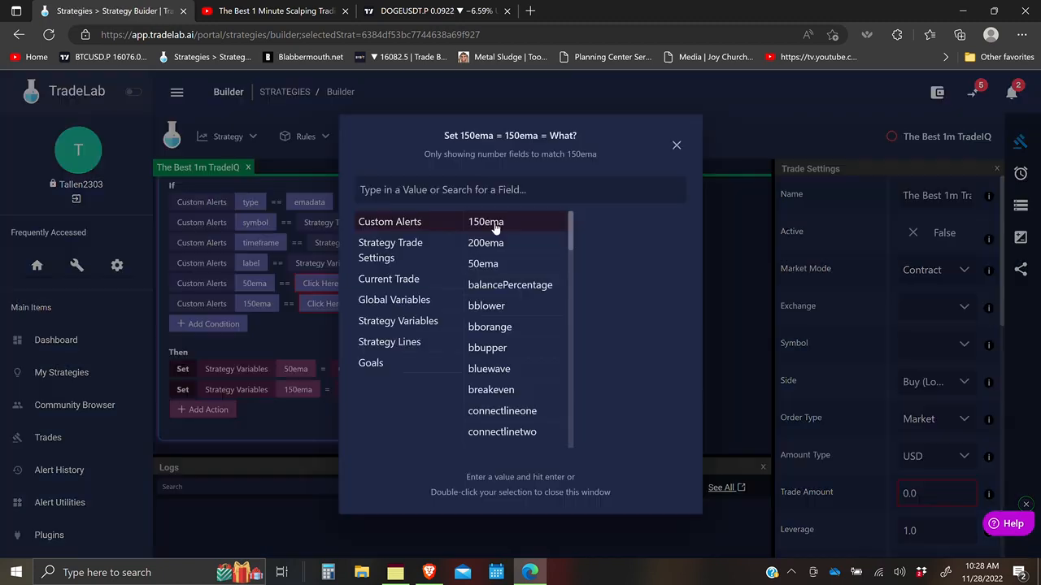
key(Return)
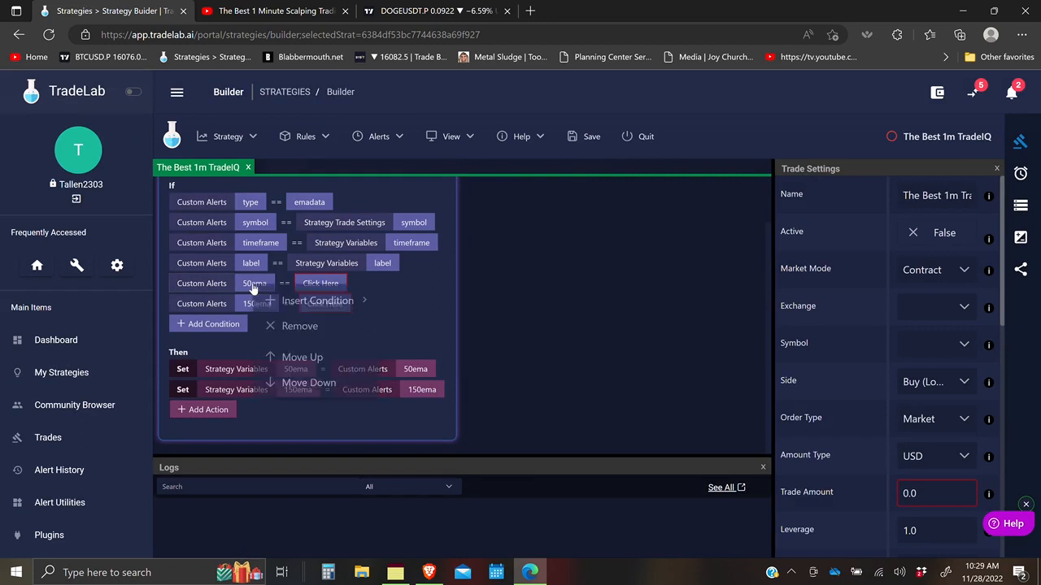
right_click(253, 289)
click(315, 343)
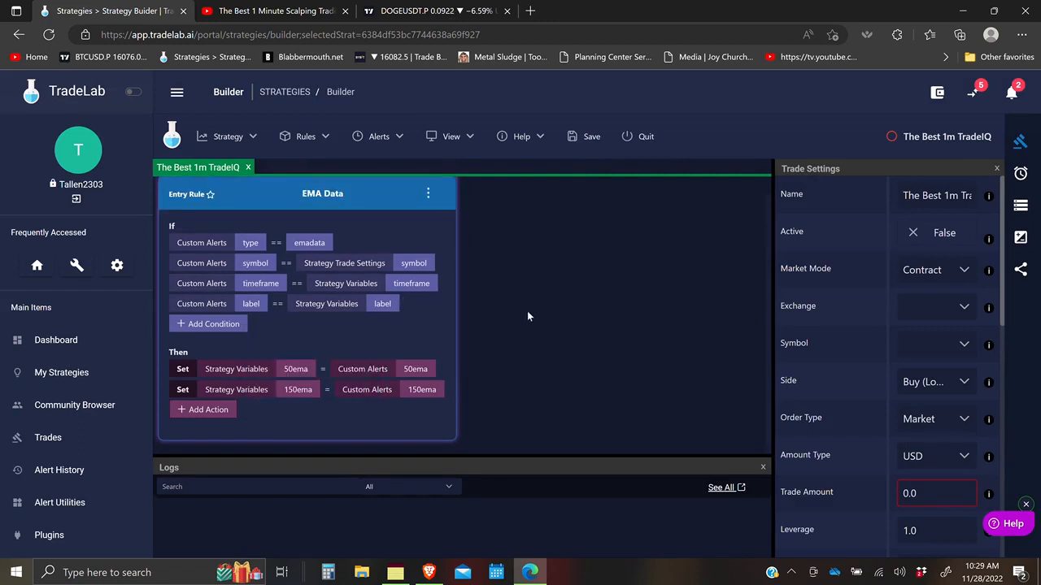
Show the strategy variables, start the strategy setup and choose exchange Bybit with symbol DOGEUSDT
click(1025, 207)
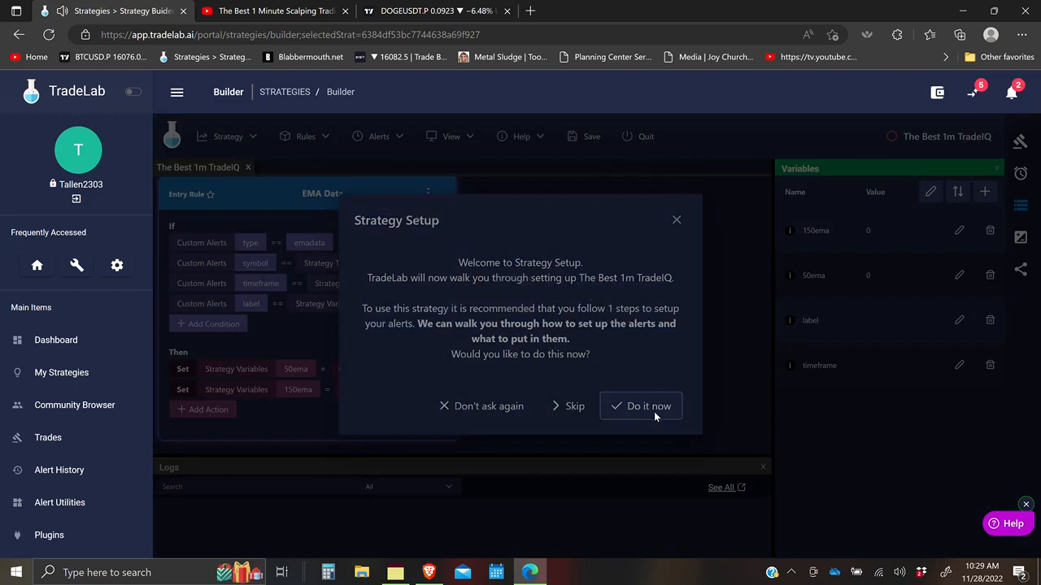
click(653, 408)
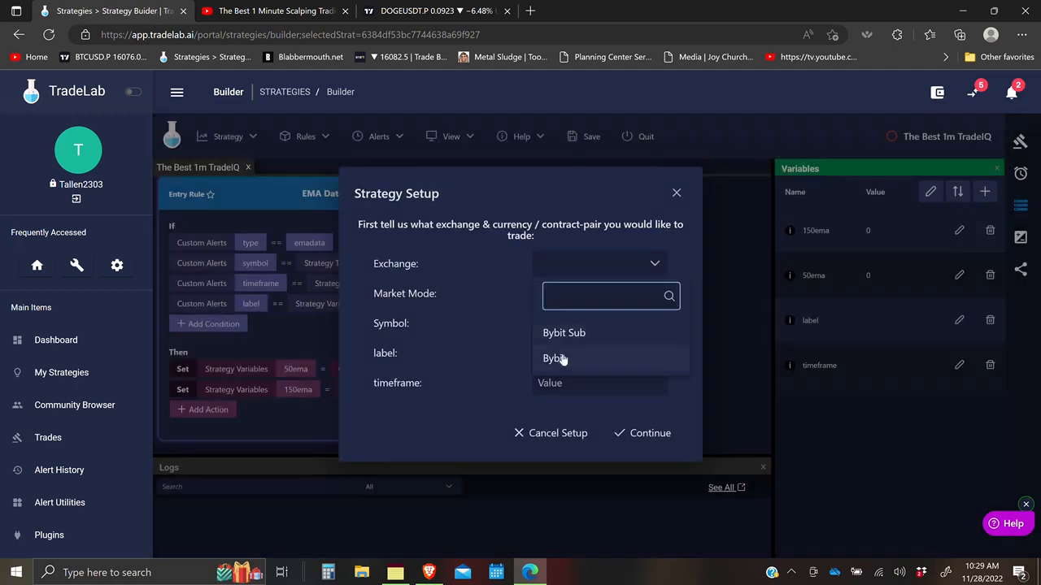
click(562, 358)
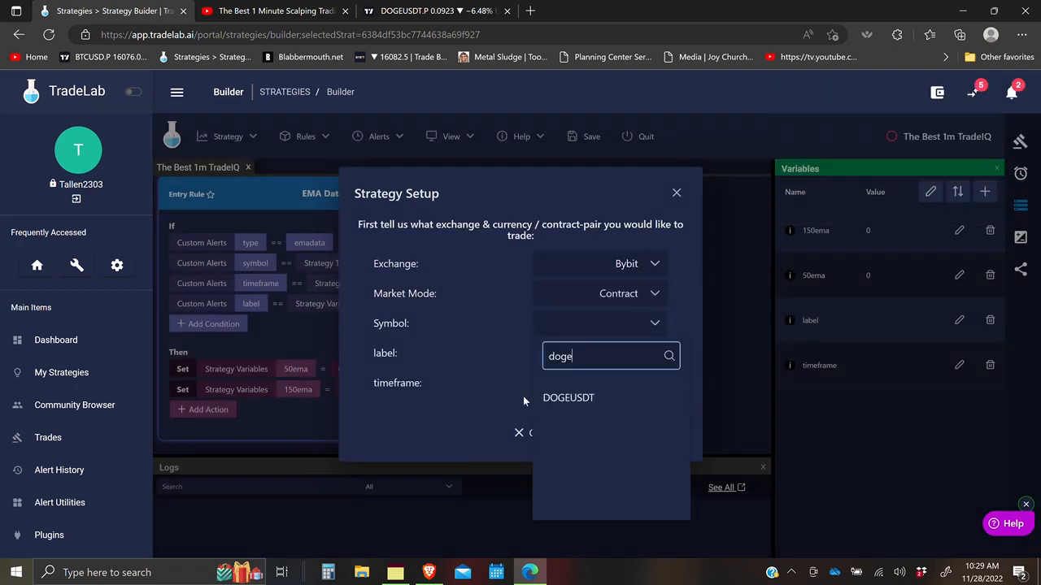
click(557, 397)
Set the label to The Best 1m TradeIQ and the timeframe to 1m, then continue the setup
click(581, 352)
text(The Best 1m TradeI)
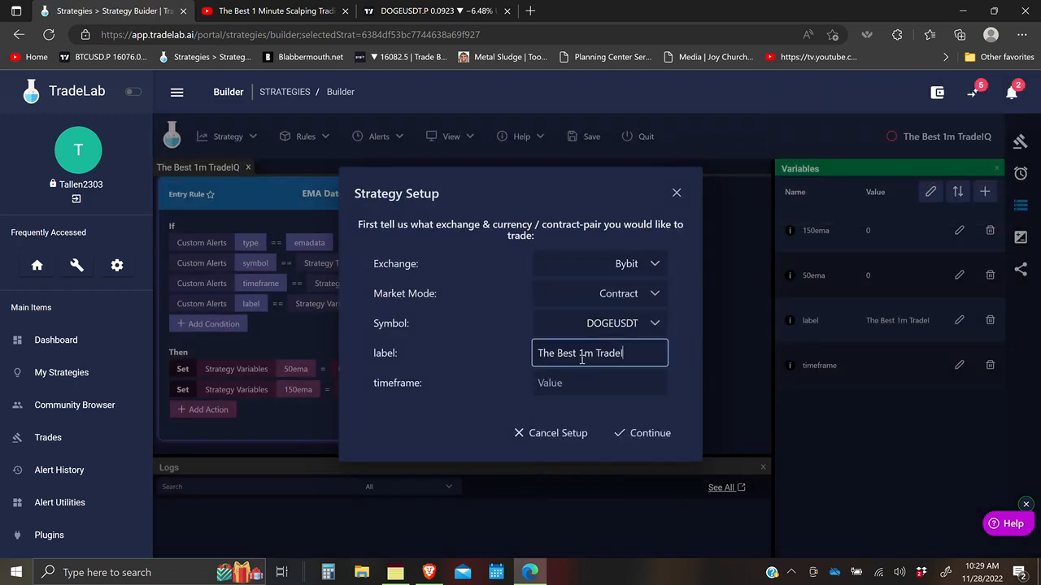
text(Q)
click(578, 380)
text(1m)
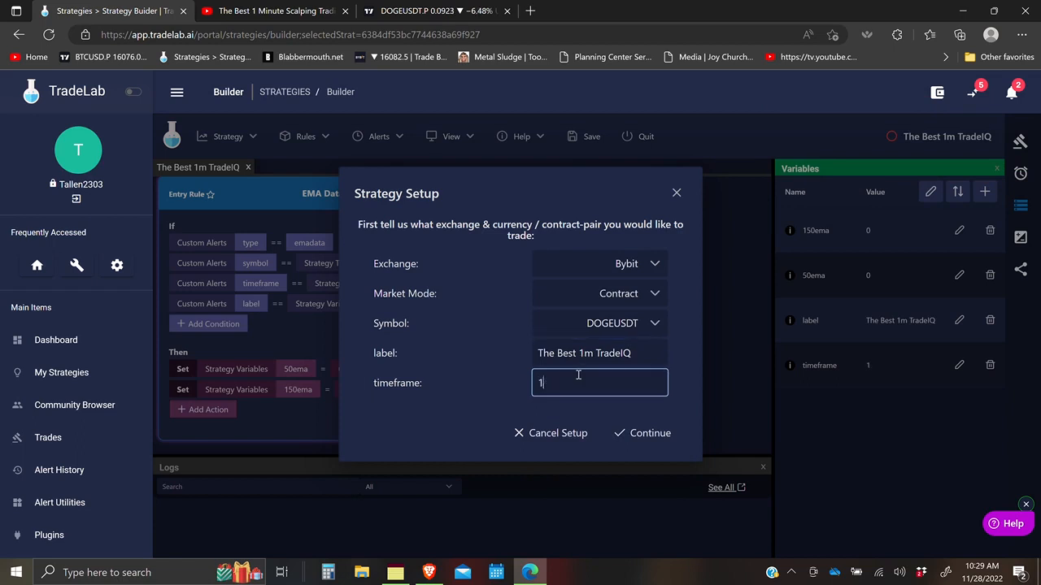
click(648, 433)
Open the EMA Data alert instructions, copy the webhook URL and switch to the TradingView DOGEUSDT chart
click(305, 330)
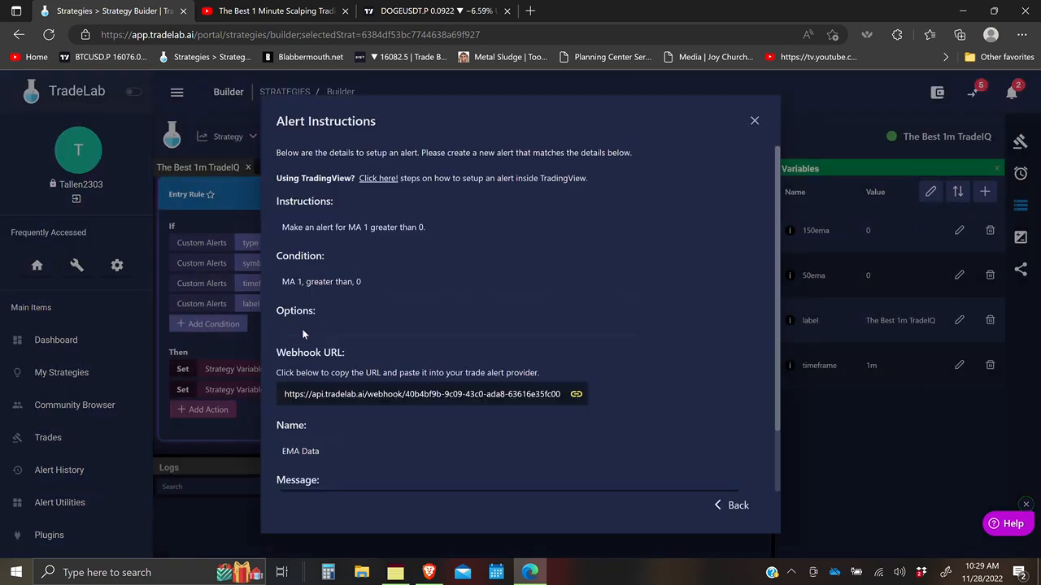
scroll(667, 346, down, 1)
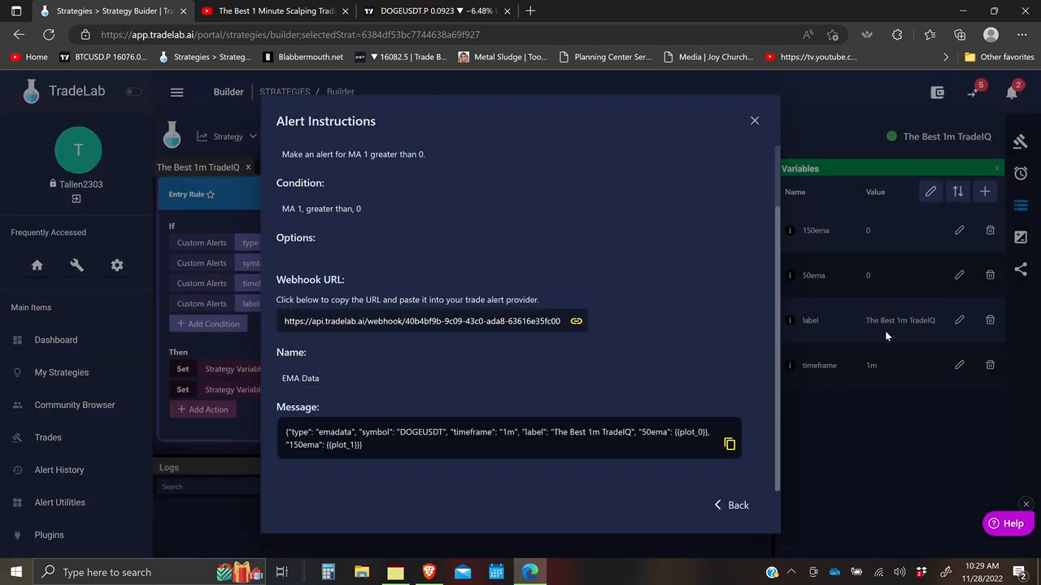
click(576, 323)
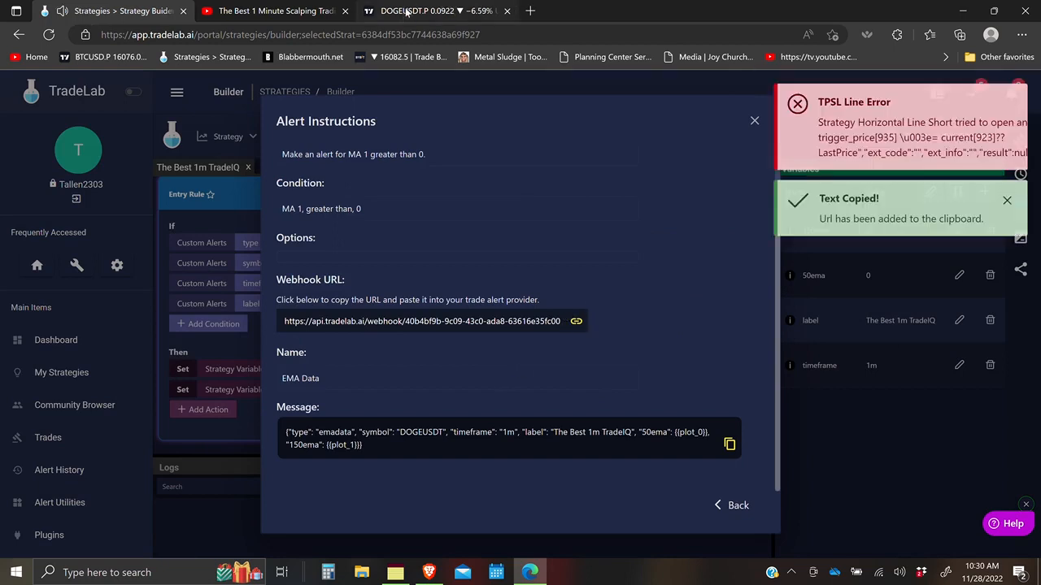
click(409, 11)
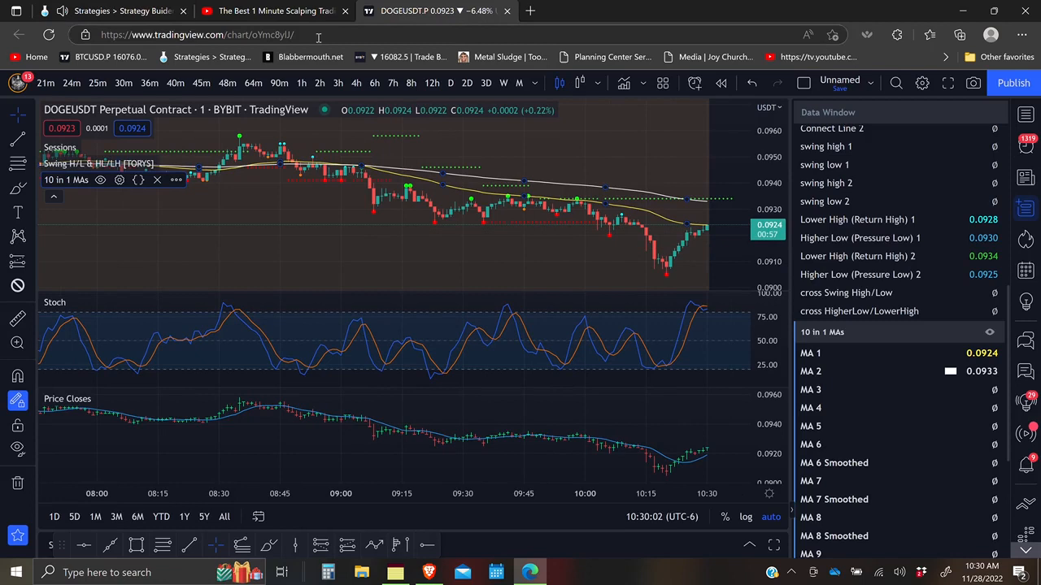
Start an alert on the 10 in 1 MAs indicator with the condition MA 1 Greater Than a value
click(174, 179)
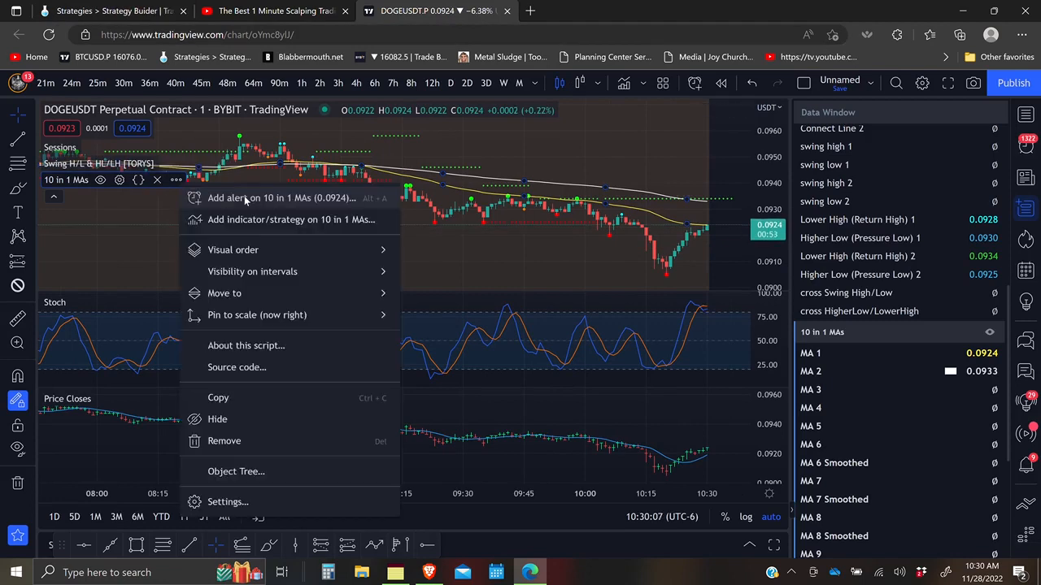
click(244, 195)
click(535, 189)
click(508, 231)
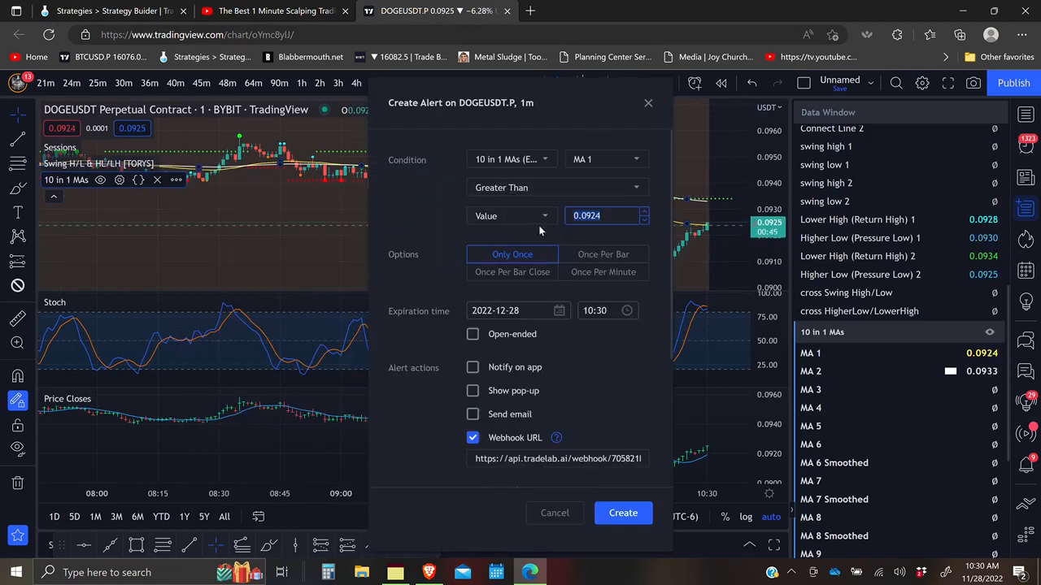
Make the alert open-ended, enter the copied webhook URL, the name EMA Data and the emadata message, create it and close the alert instructions
scroll(539, 297, down, 2)
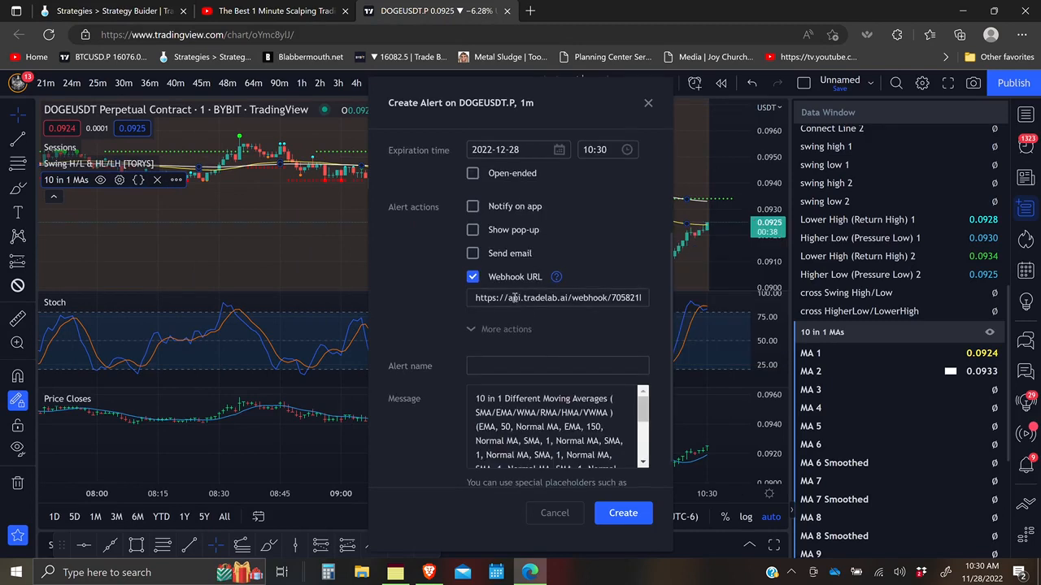
click(472, 174)
drag(474, 299, 654, 291)
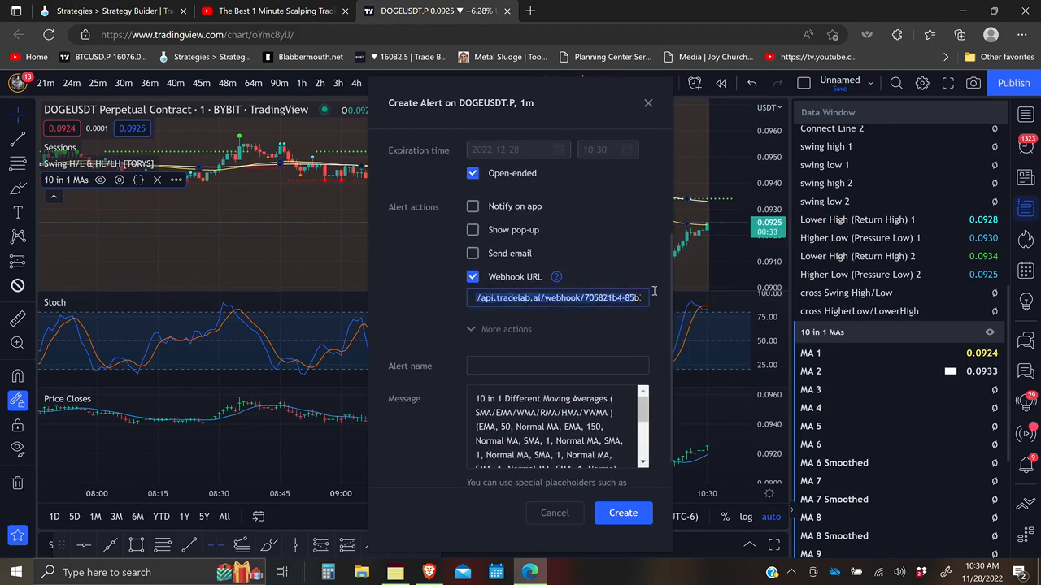
key(ctrl+v)
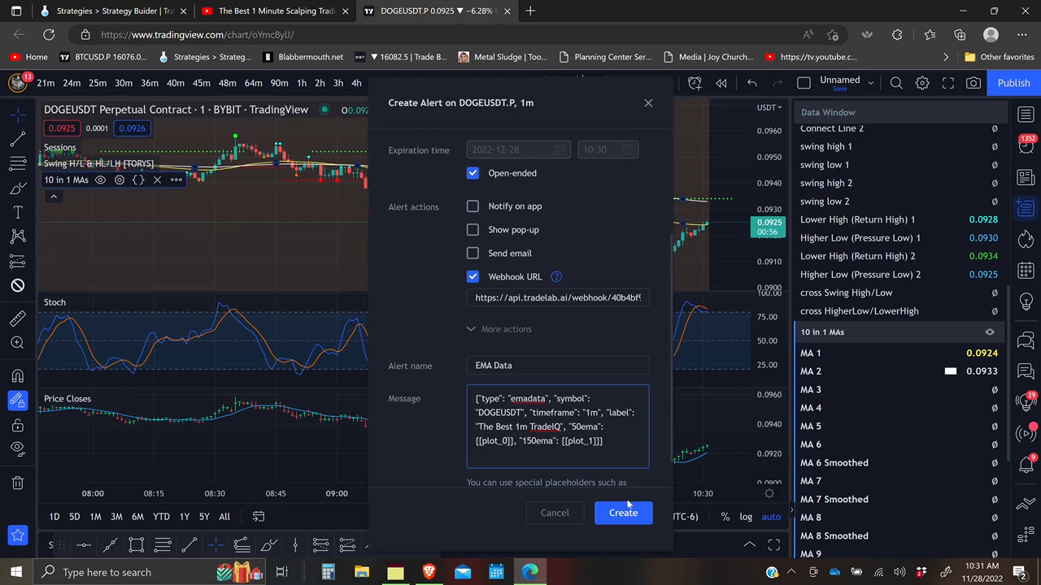
click(624, 510)
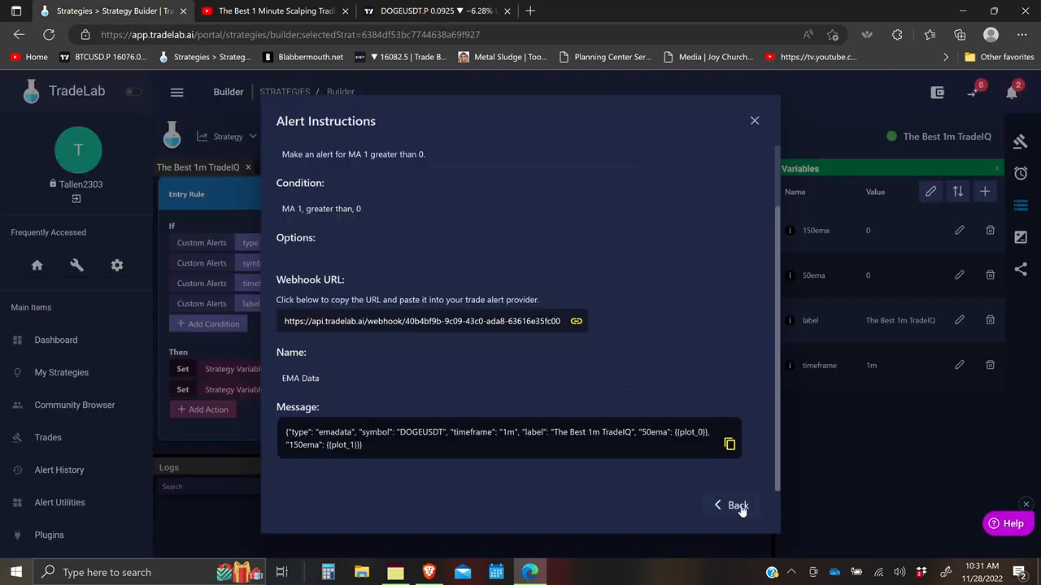
click(737, 505)
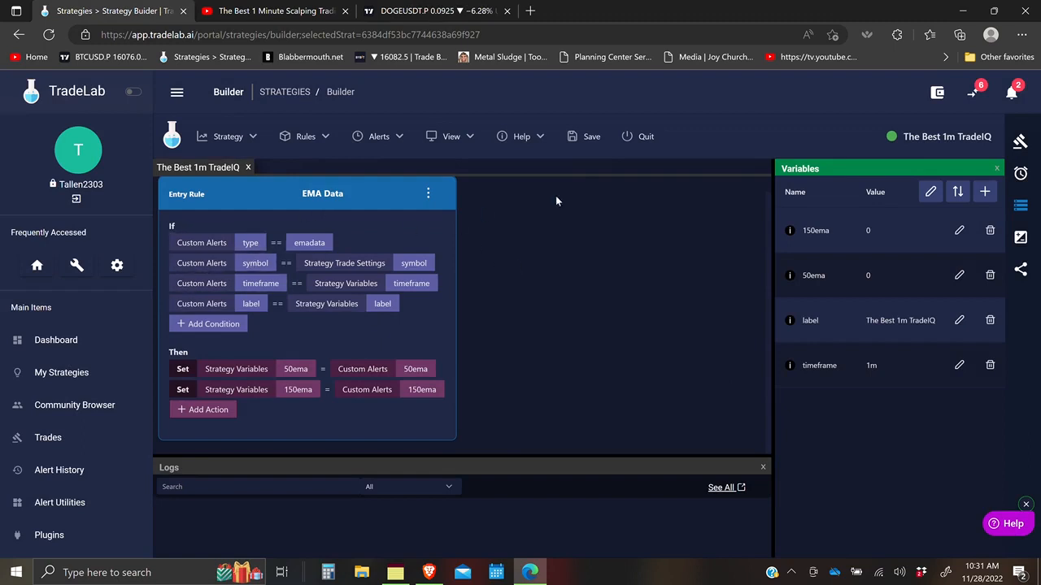
Copy the EMA Data entry rule to the exit side in the strategy builder
click(427, 194)
mouse_move(488, 246)
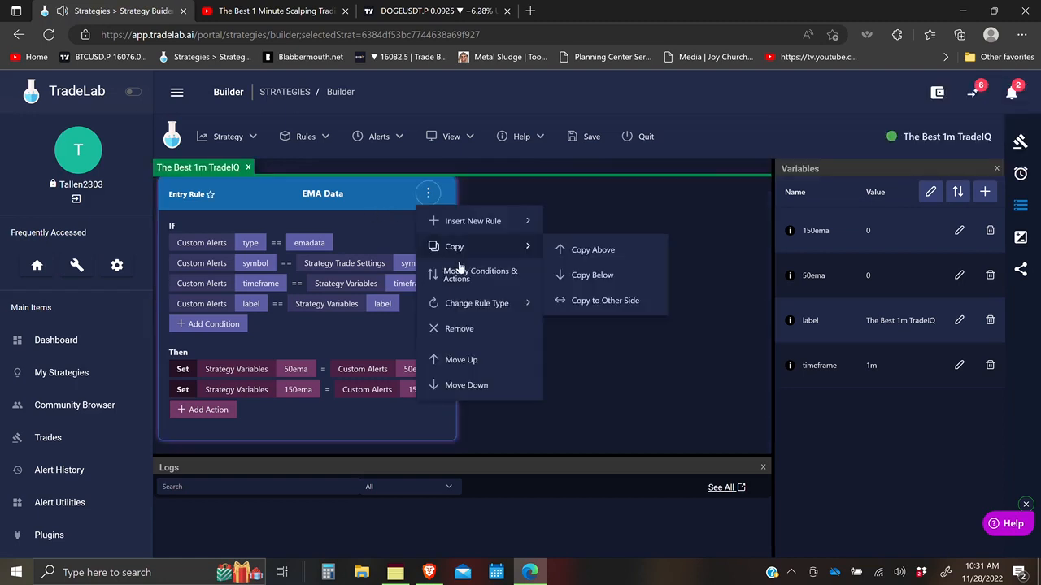
click(591, 301)
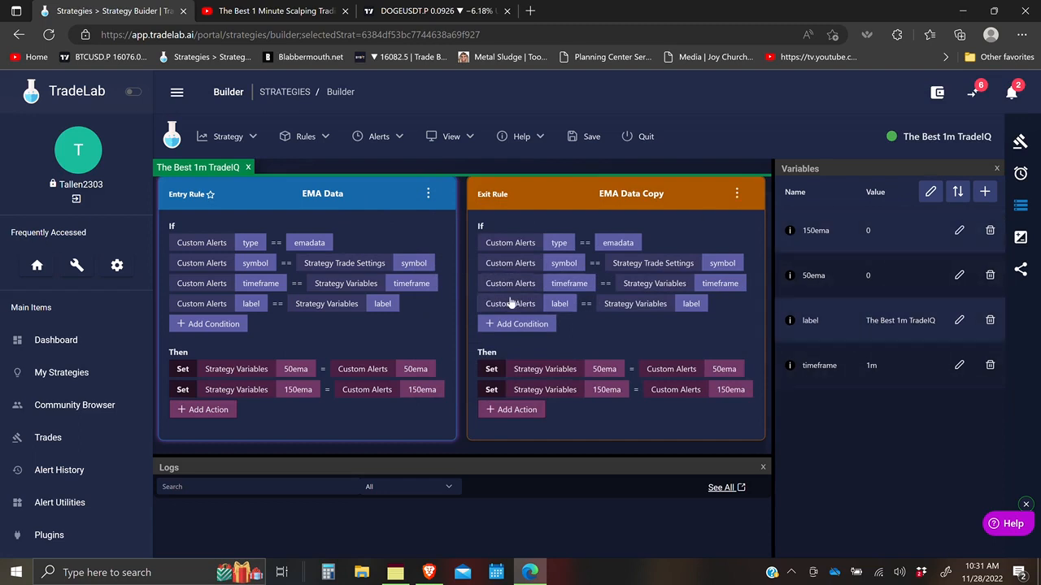
Add a new alert named Current Price to the strategy's alerts
click(1026, 179)
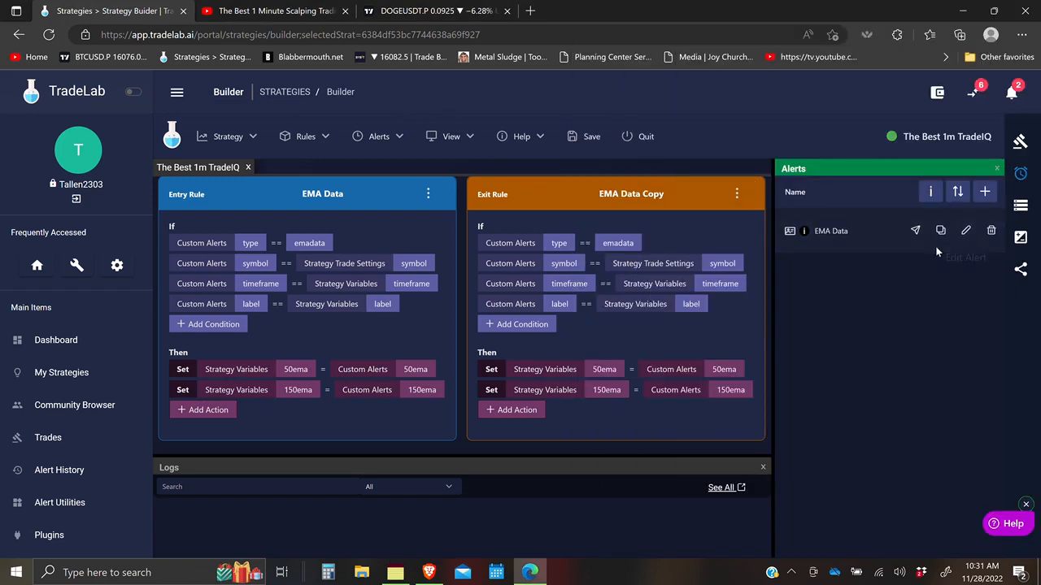
click(985, 193)
click(317, 230)
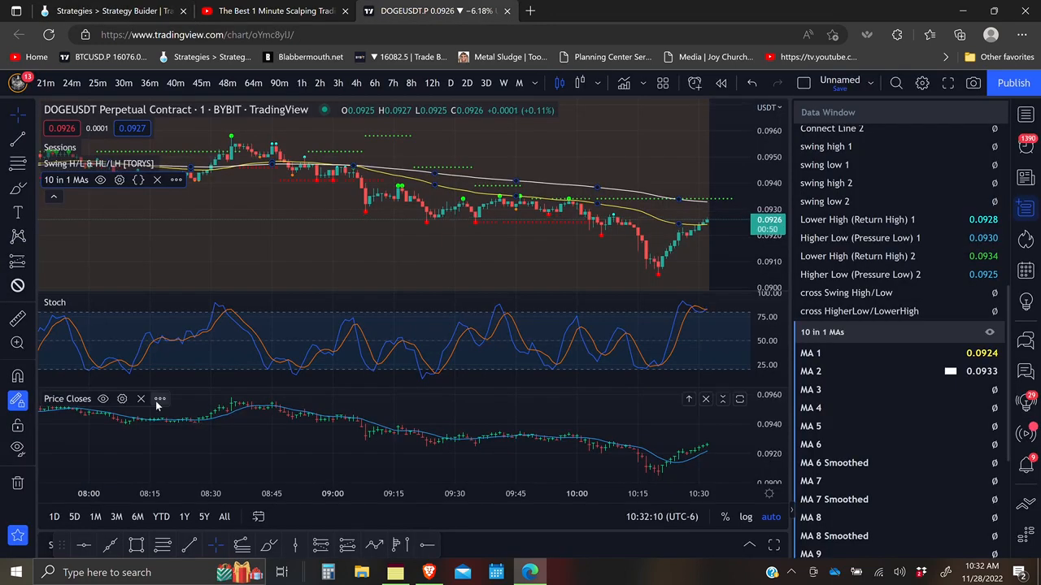
Check the Price Closes alert options in TradingView and describe the Current Price alert's condition as Plotbar open, greater than, 0
right_click(155, 400)
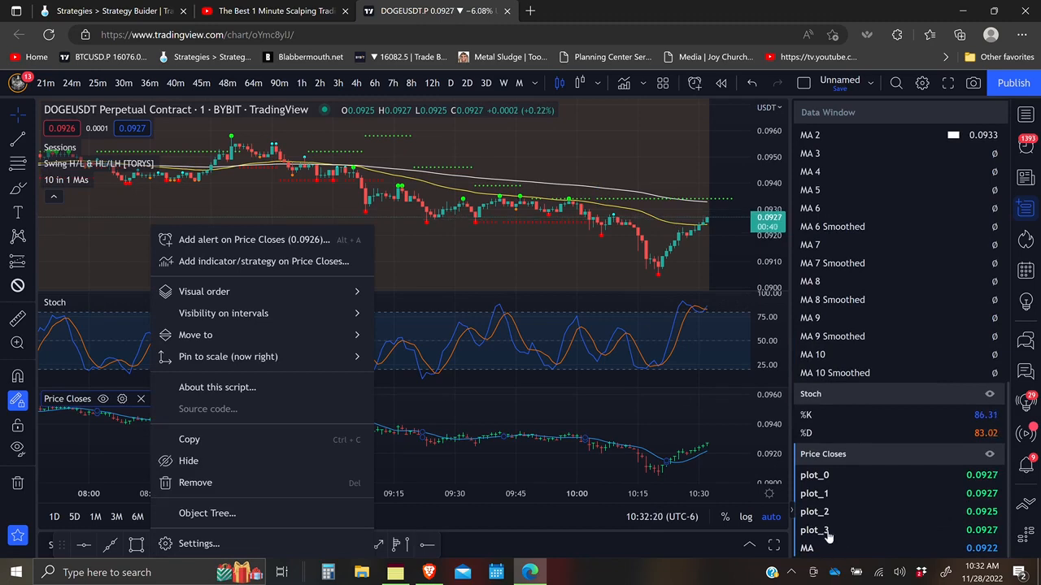
click(255, 240)
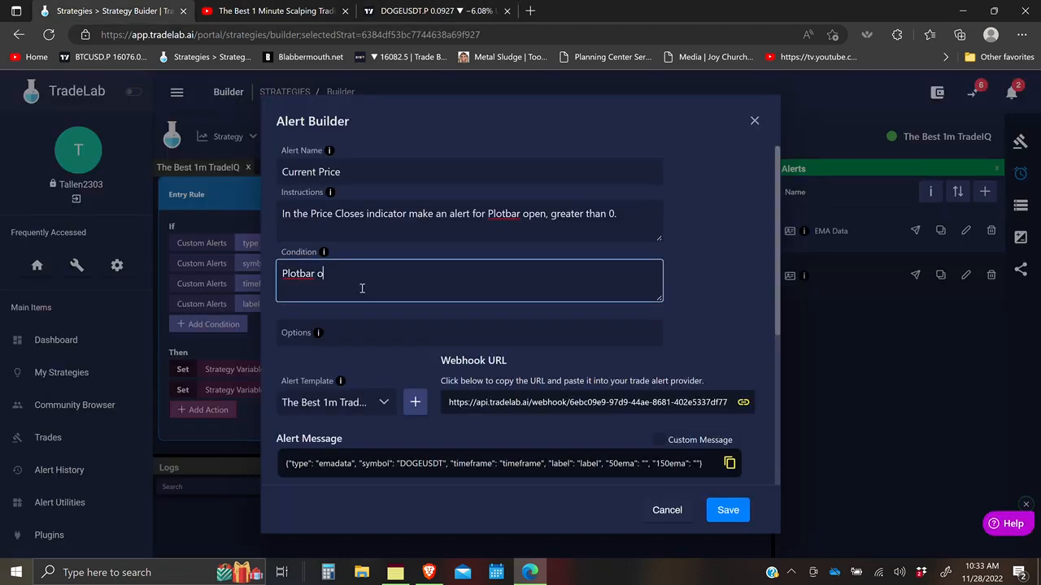
text(pen, greater than, 0)
Apply the Price Data template to the Current Price alert, check its fields and save the alert
click(333, 401)
scroll(359, 309, up, 10)
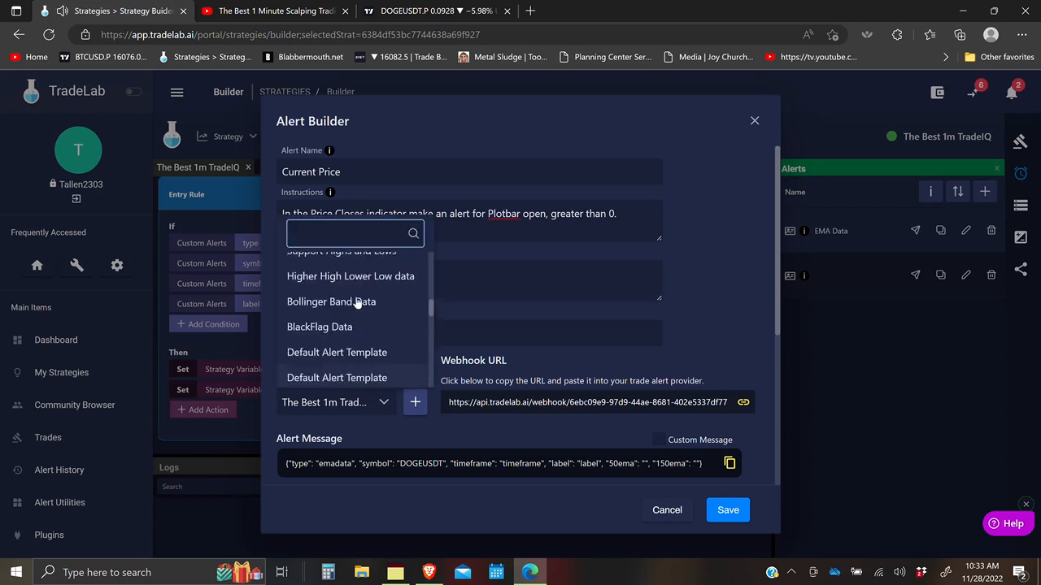
scroll(359, 313, down, 1)
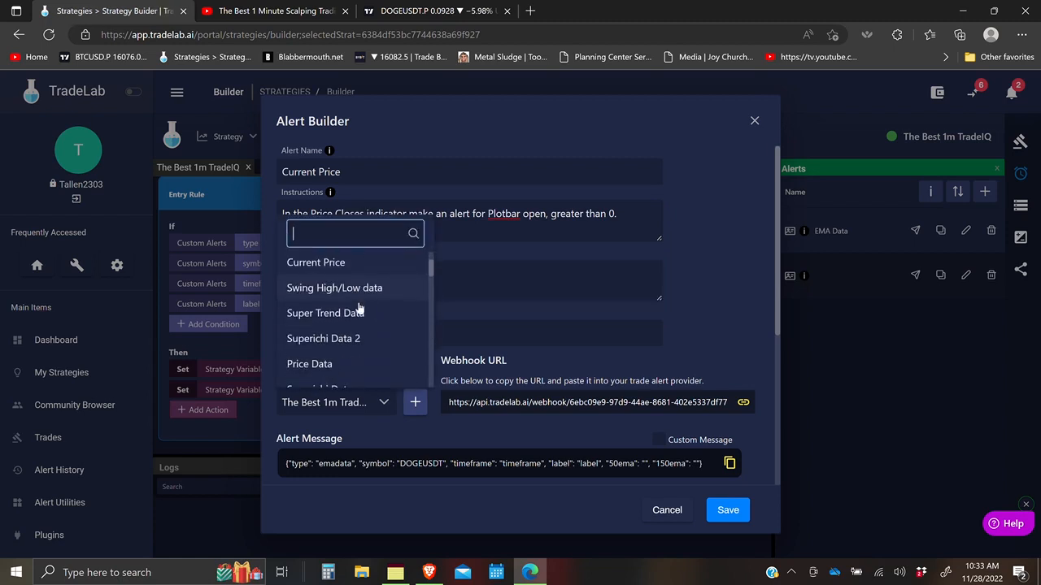
click(317, 365)
scroll(754, 280, down, 5)
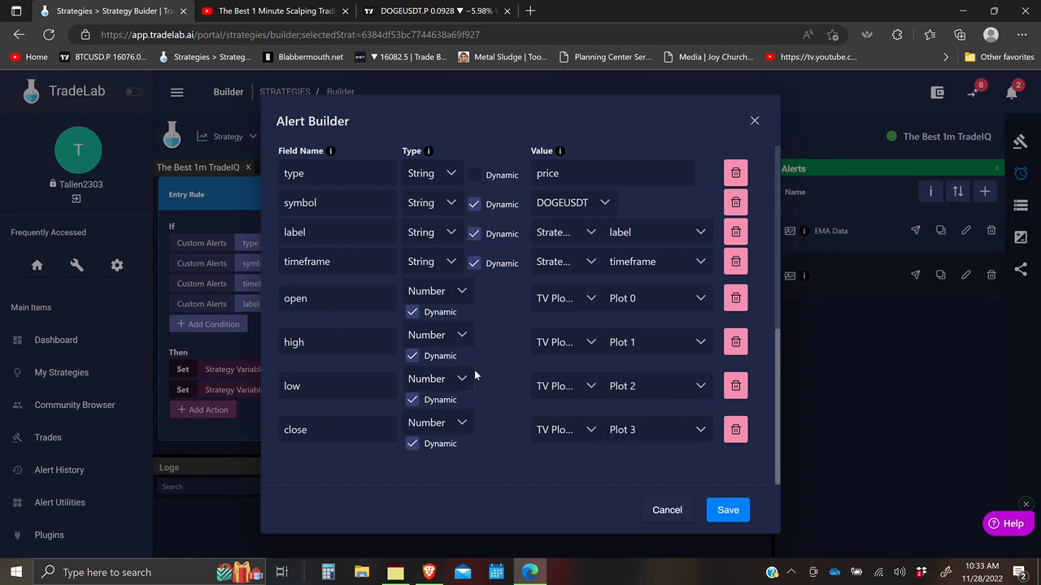
scroll(476, 370, up, 5)
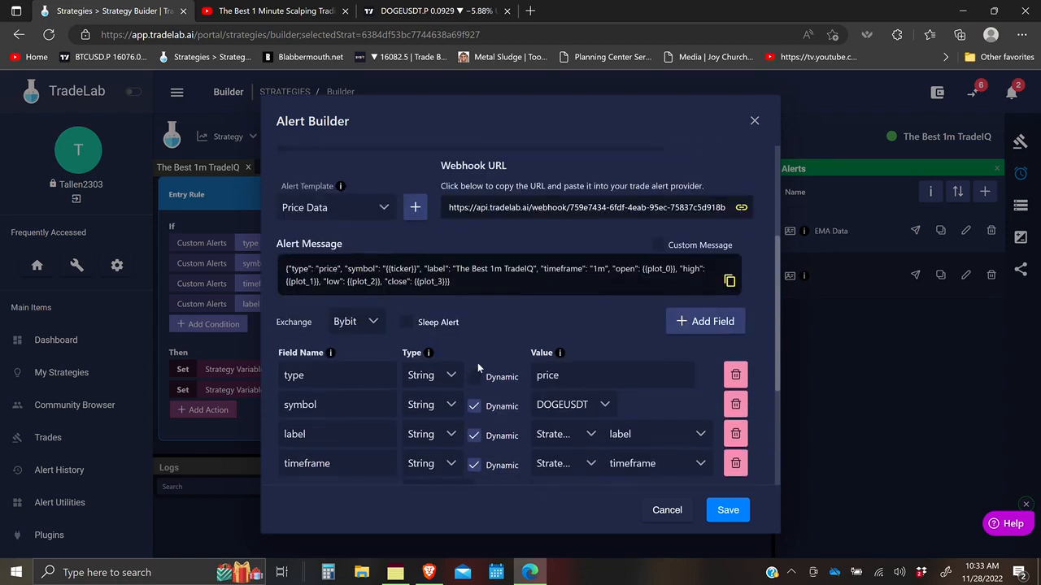
scroll(477, 368, down, 1)
scroll(497, 346, down, 2)
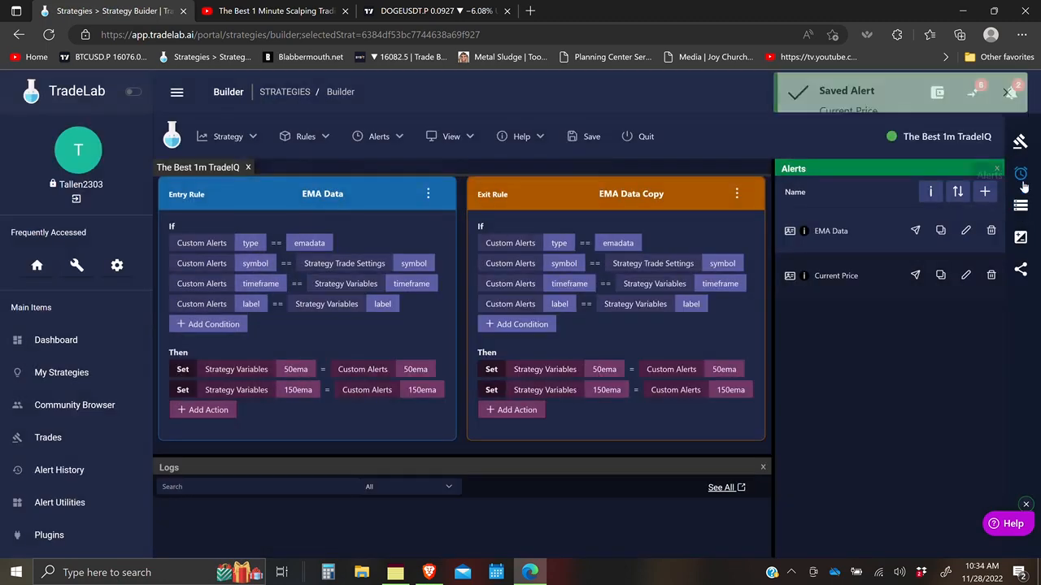
Review the message and field list of the saved Current Price alert, then leave it without changes
scroll(346, 426, down, 1)
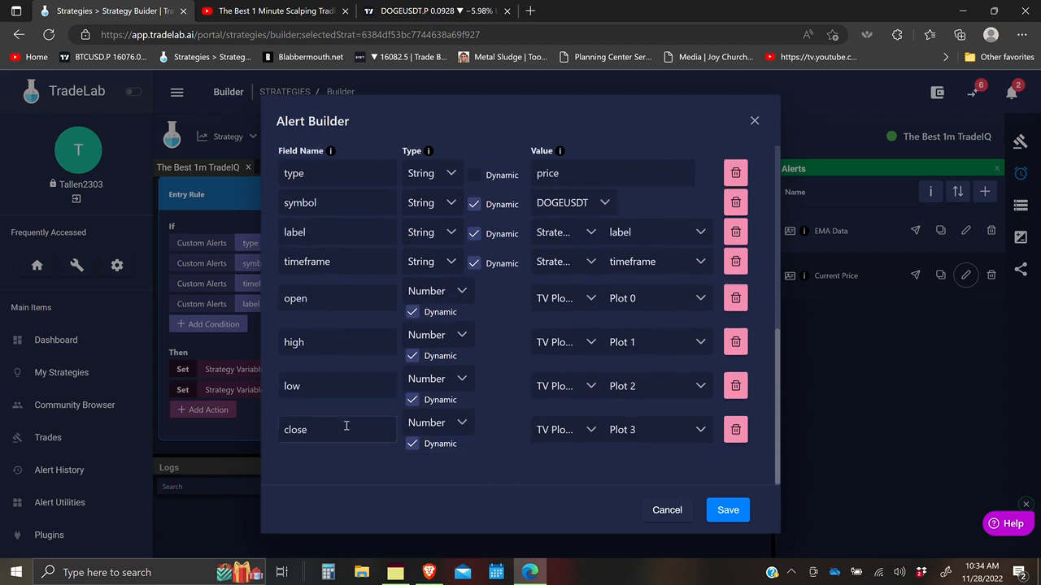
scroll(347, 426, up, 3)
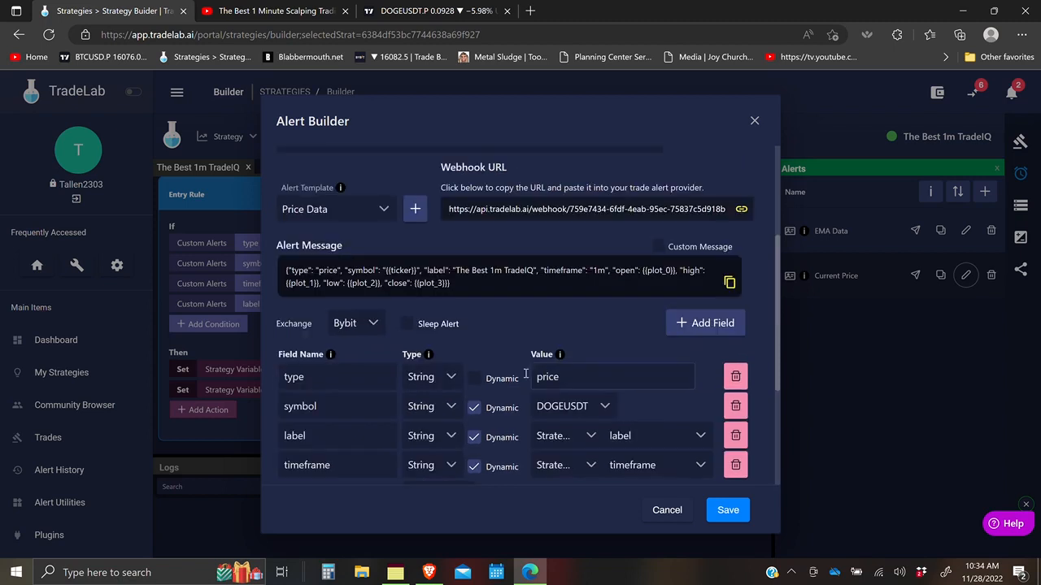
click(668, 512)
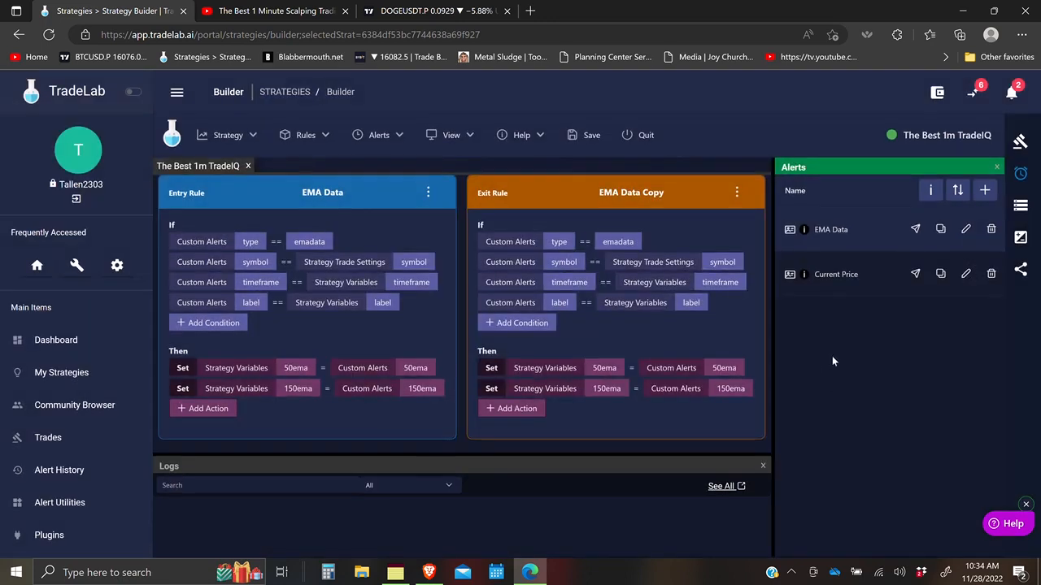
Create an entry rule from the Current Price alert and add a strategy variable price with value 0.0
drag(789, 274, 276, 211)
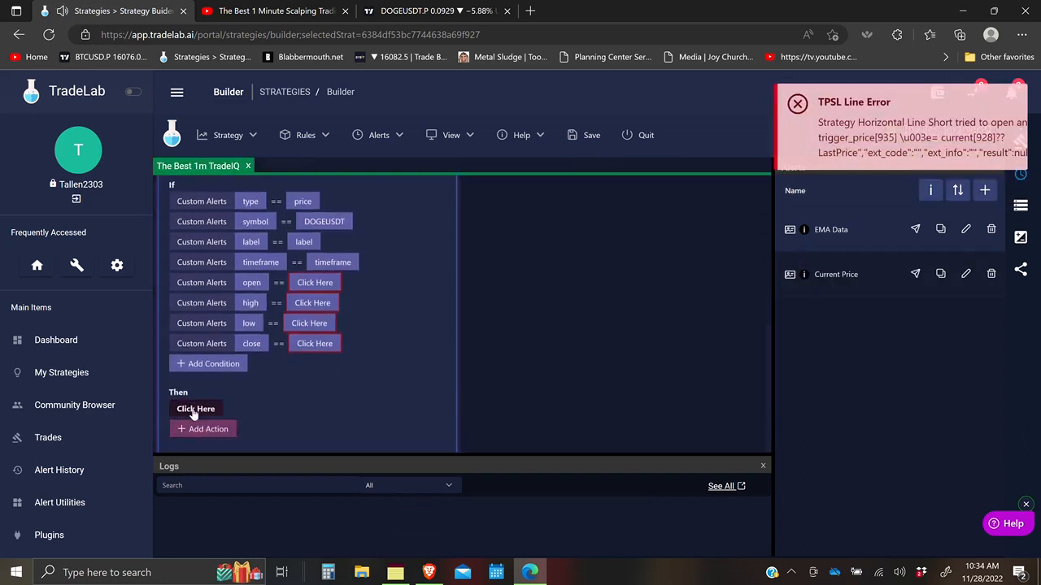
click(1020, 205)
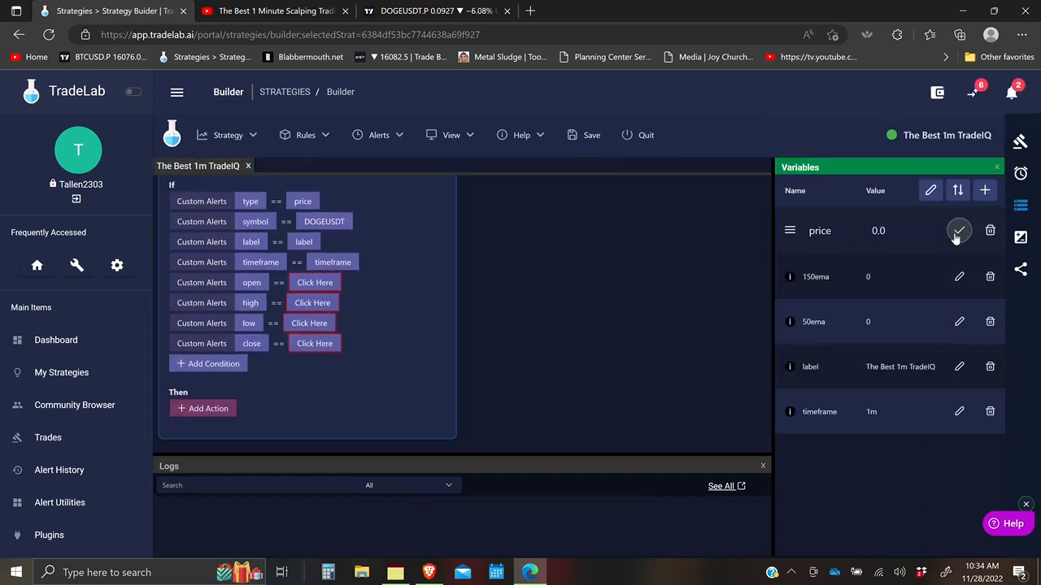
click(956, 230)
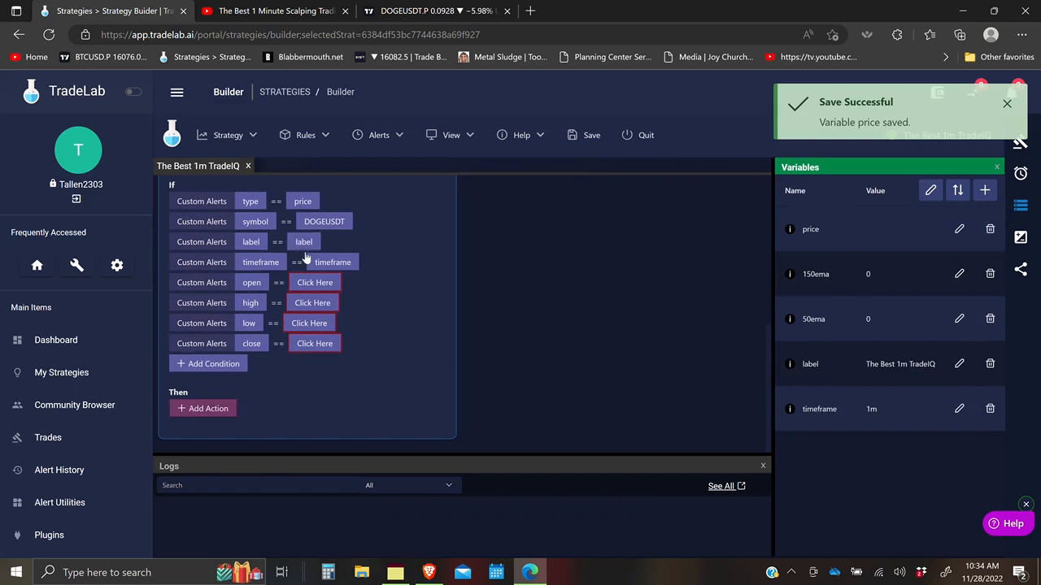
Match the Current Price rule's symbol condition to the symbol in Strategy Trade Settings
scroll(368, 313, up, 1)
scroll(350, 311, down, 1)
click(324, 309)
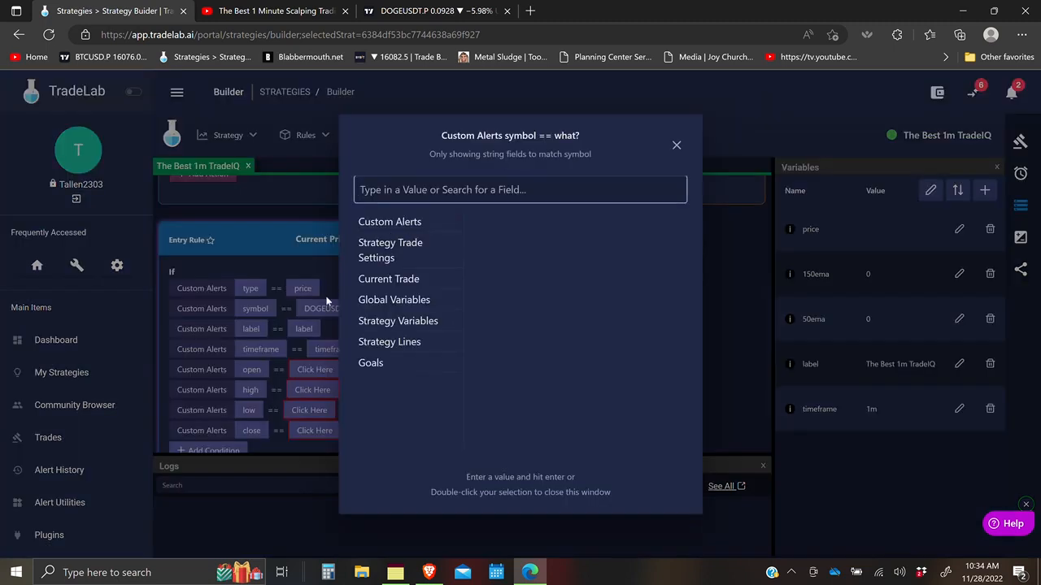
click(394, 253)
scroll(517, 313, down, 1)
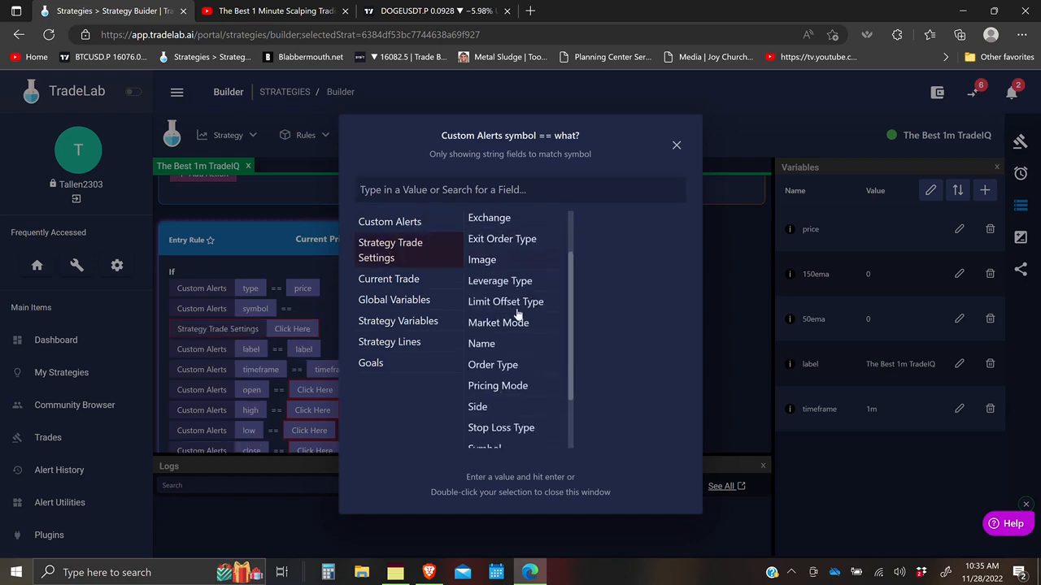
scroll(517, 313, down, 1)
click(487, 409)
click(329, 335)
Match the rule's label and timeframe conditions to the strategy variables label and timeframe
click(301, 332)
click(398, 322)
click(483, 226)
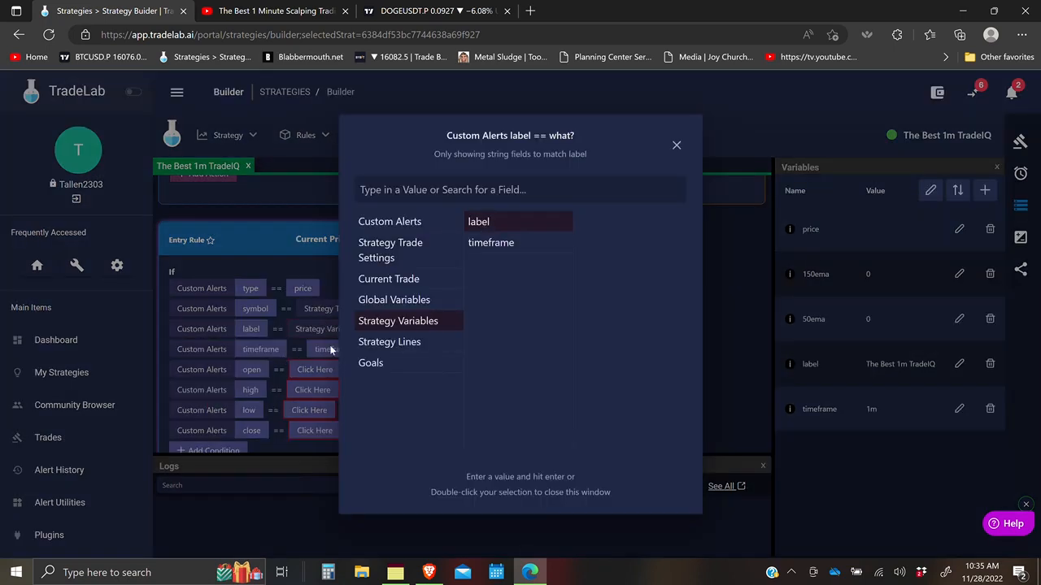
click(331, 350)
click(334, 348)
click(399, 321)
click(482, 245)
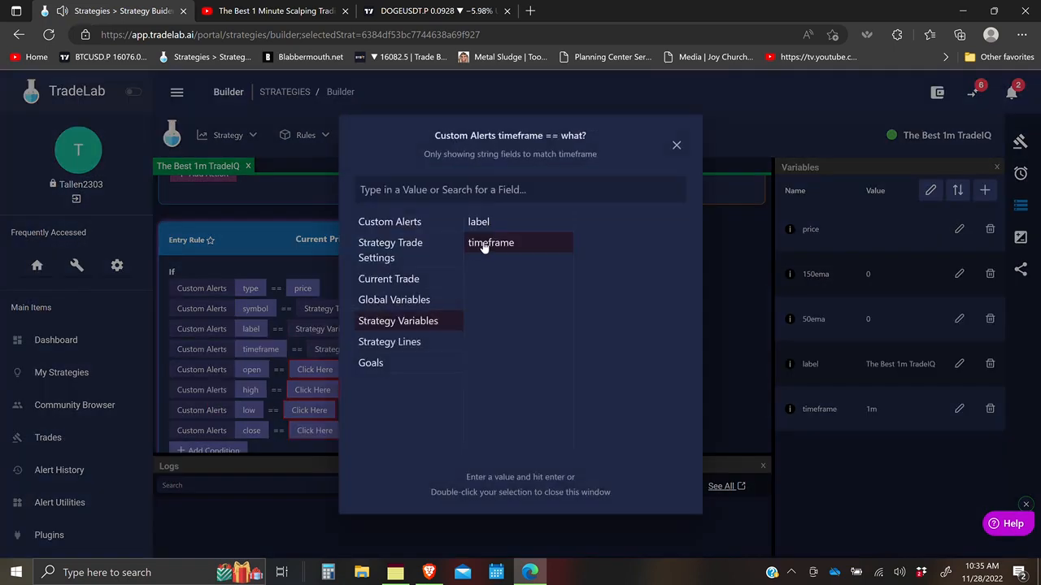
double_click(486, 245)
Remove the empty open, high, low and close conditions from the Current Price rule
right_click(223, 369)
click(267, 416)
right_click(248, 370)
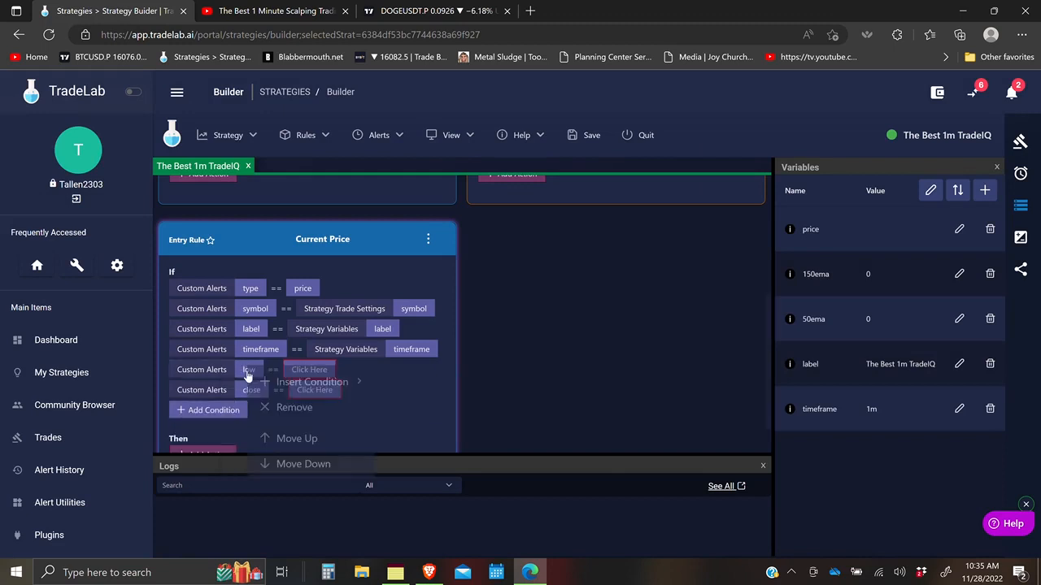
click(270, 411)
right_click(248, 370)
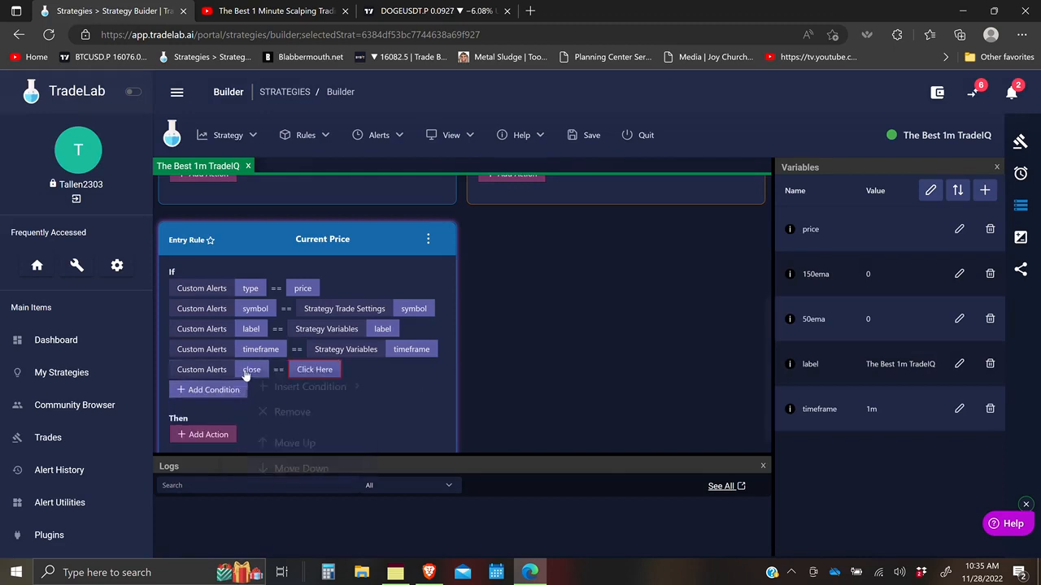
click(279, 413)
Add a Set action to the Current Price rule that targets the strategy variable price
click(209, 411)
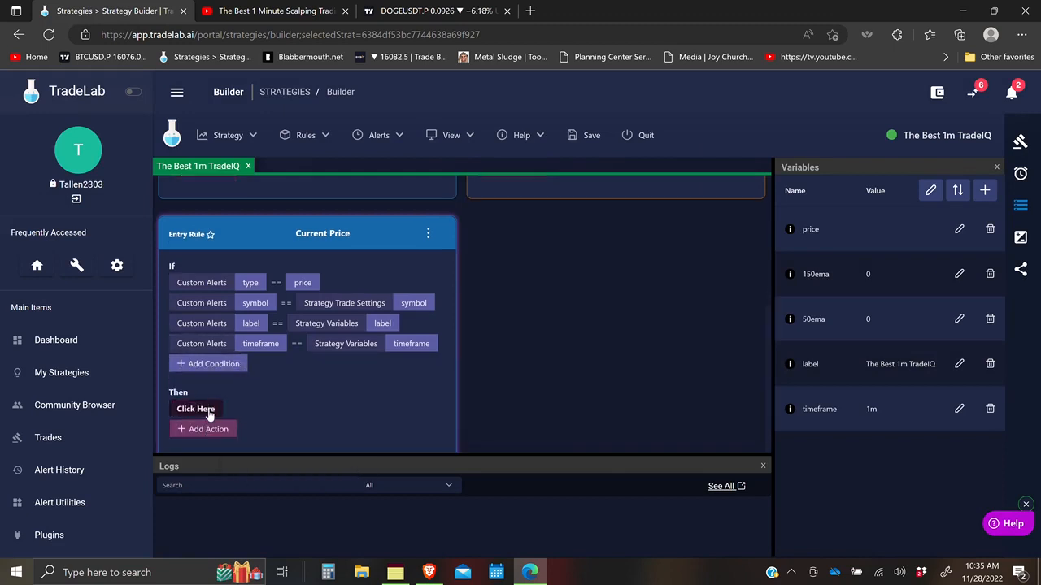
click(209, 413)
click(194, 114)
click(262, 409)
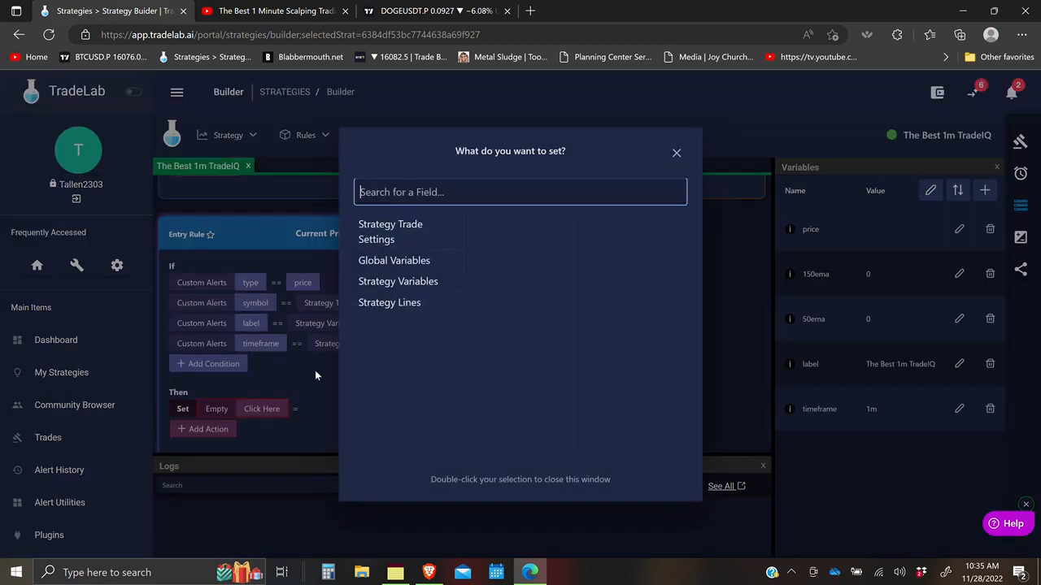
click(415, 282)
double_click(475, 226)
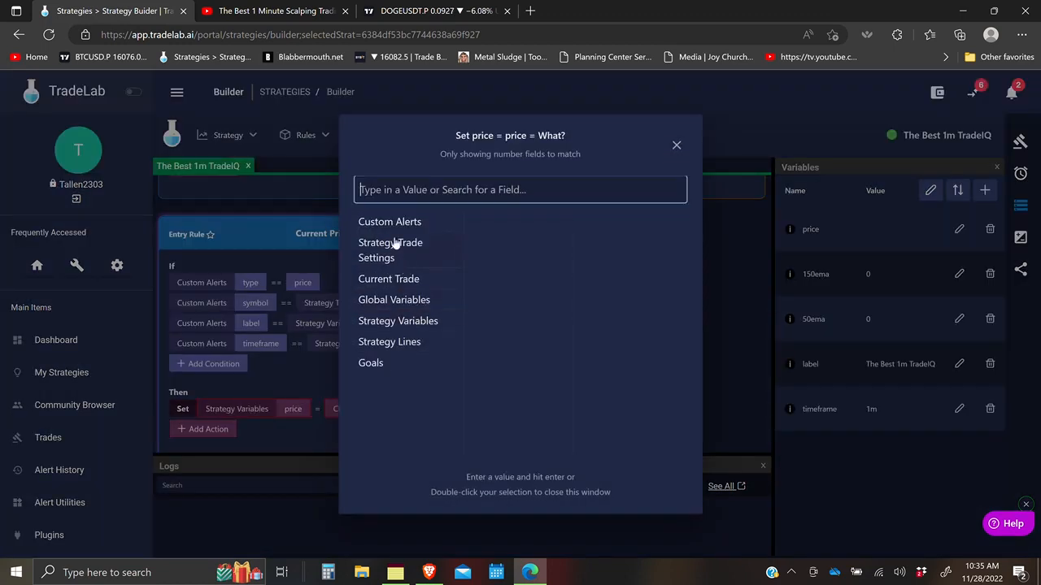
Choose Custom Alerts as the source of the price value, look through its fields and save the strategy
click(393, 226)
scroll(525, 360, down, 5)
scroll(521, 360, up, 1)
scroll(522, 360, up, 5)
scroll(511, 342, down, 8)
scroll(497, 320, down, 3)
click(318, 443)
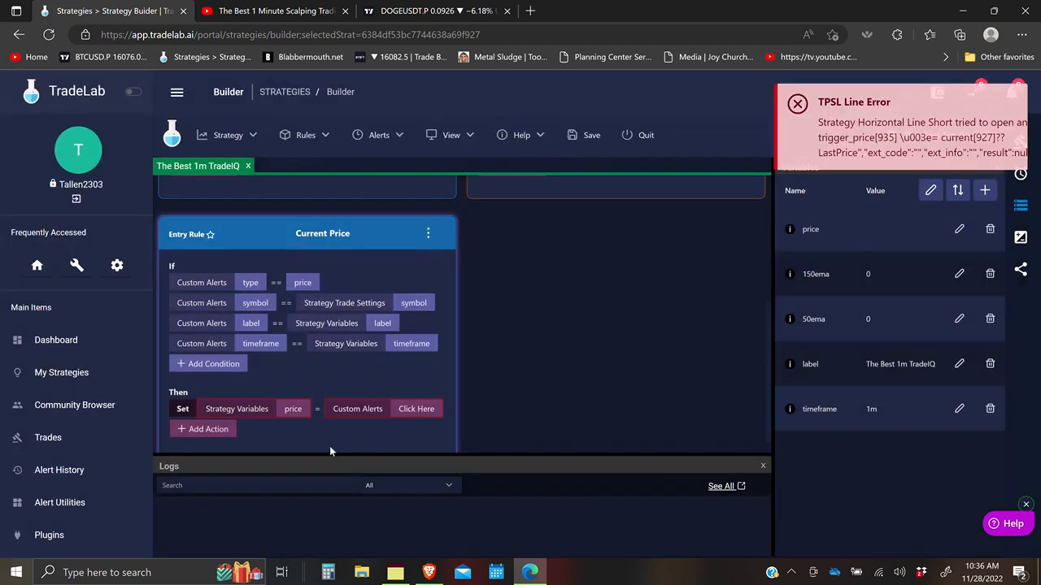
click(584, 135)
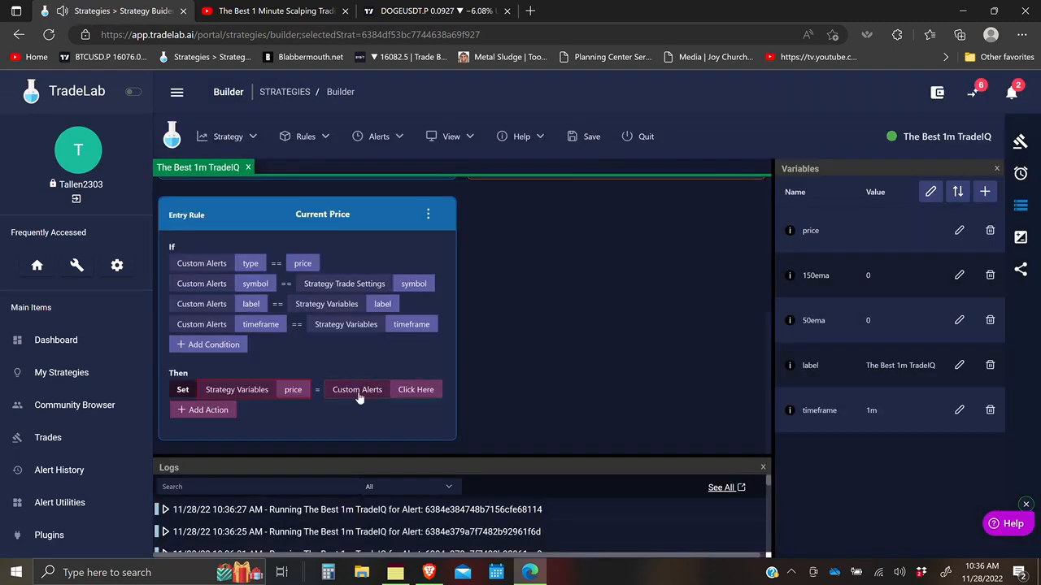
Set the Current Price rule's action to assign the Custom Alerts close field to the price variable
click(358, 393)
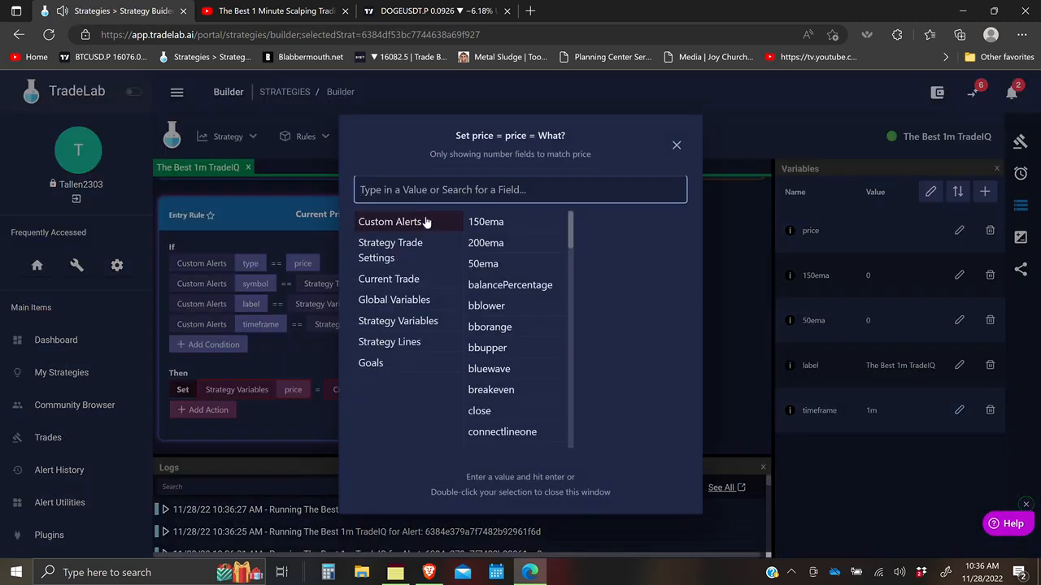
scroll(500, 373, down, 2)
double_click(483, 305)
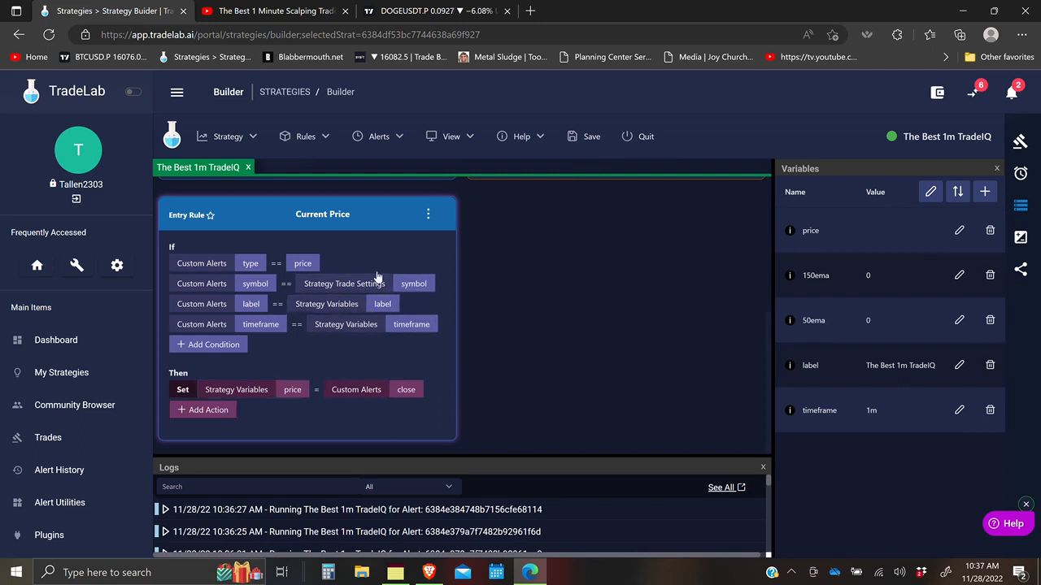
Copy the Current Price rule as an exit rule and move the copy down beside the original
click(430, 220)
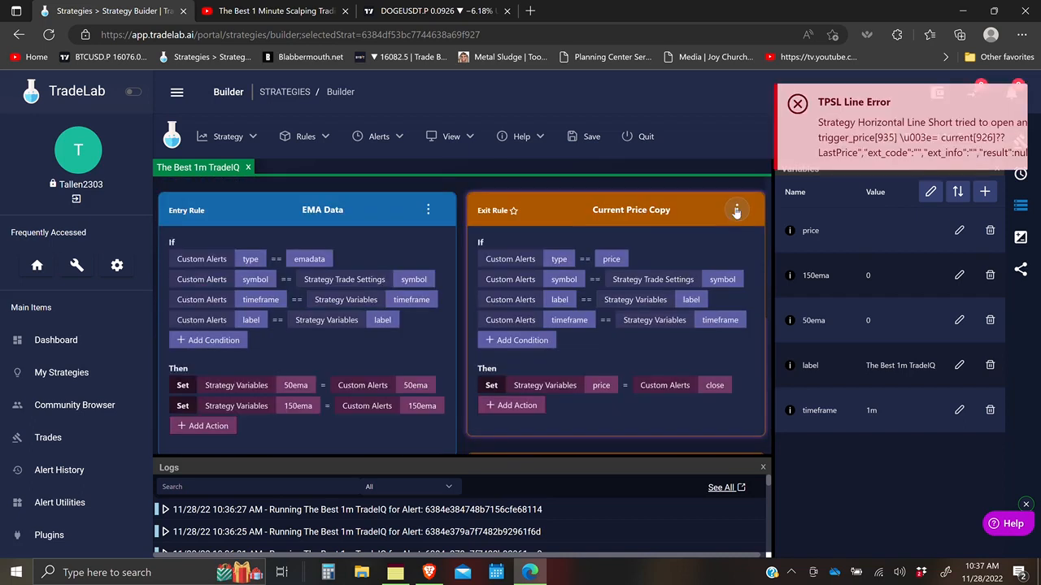
click(736, 210)
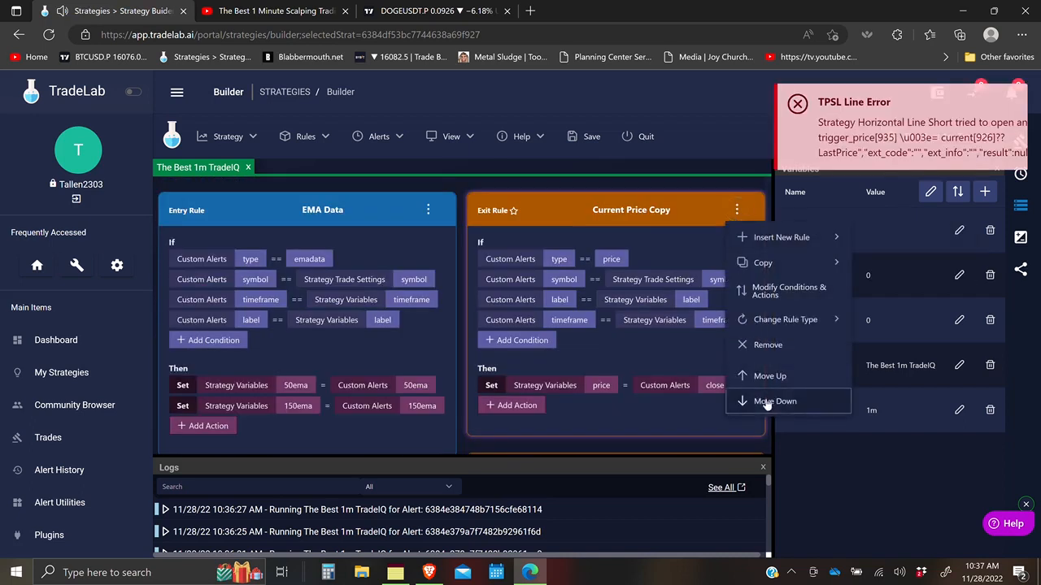
click(769, 401)
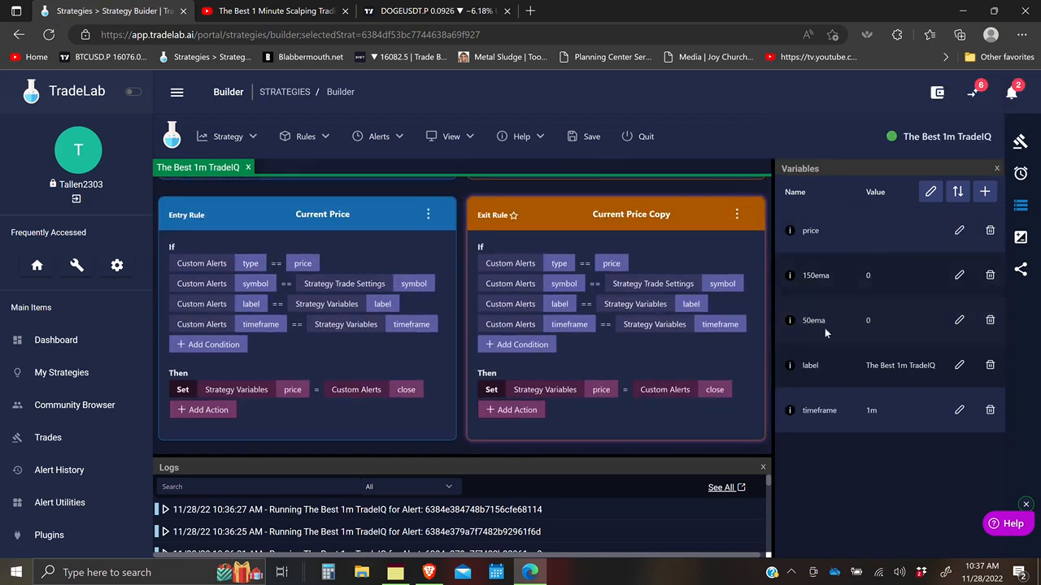
Copy the Current Price alert's webhook URL, switch to TradingView and set the alert to PlotBar Open greater than 0, named Current Price
click(1022, 177)
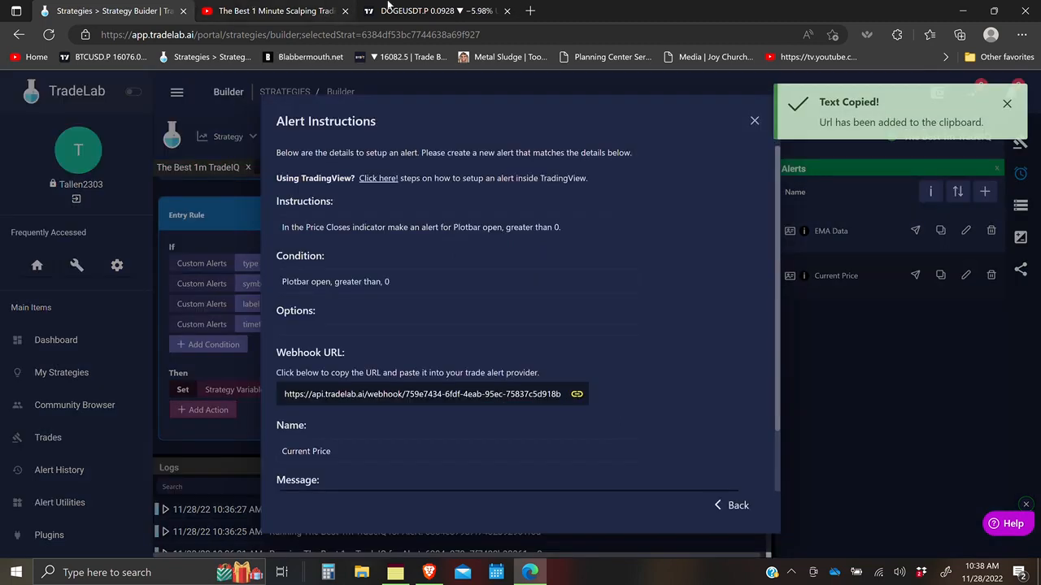
click(424, 11)
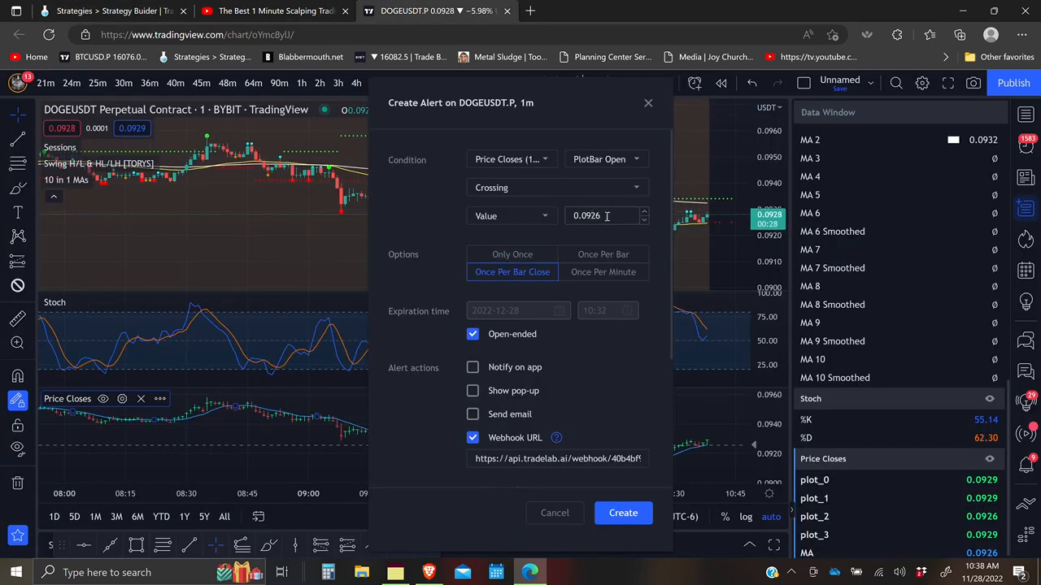
click(512, 188)
click(517, 229)
click(605, 255)
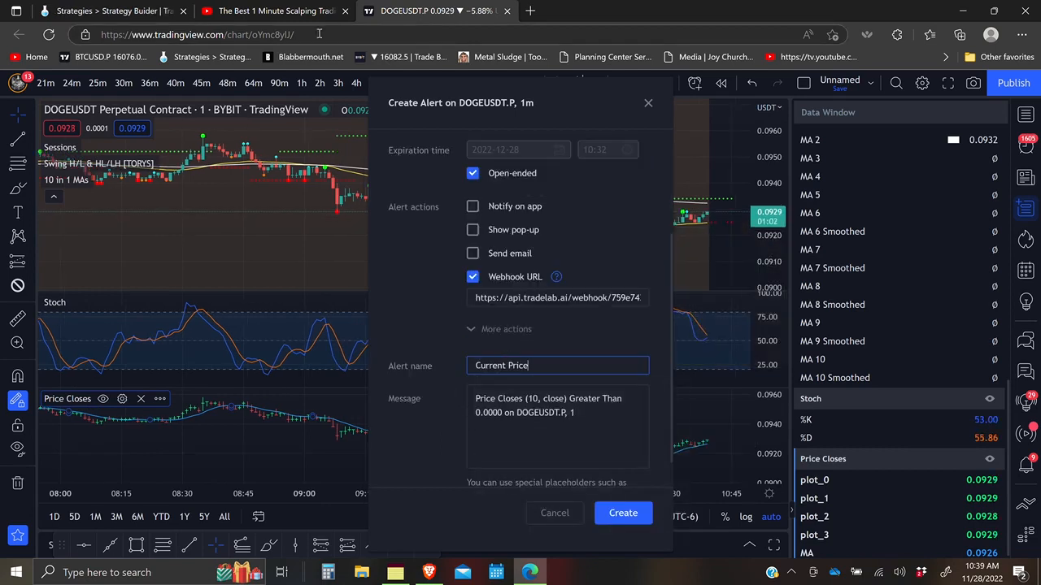
Return to TradeLab for the Current Price alert message, close the alert instructions and show the strategy variables
click(102, 11)
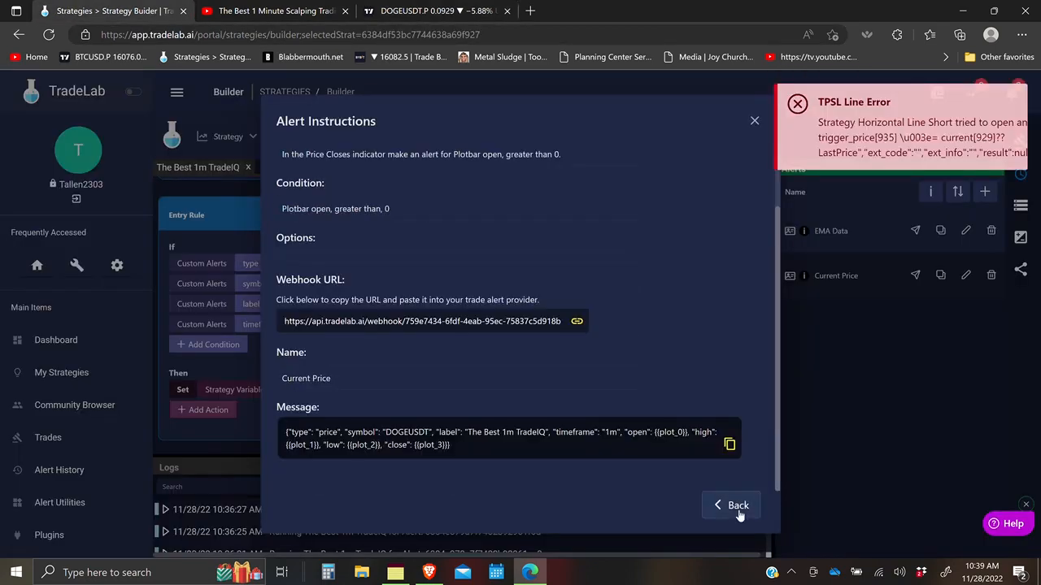
click(736, 507)
click(1020, 206)
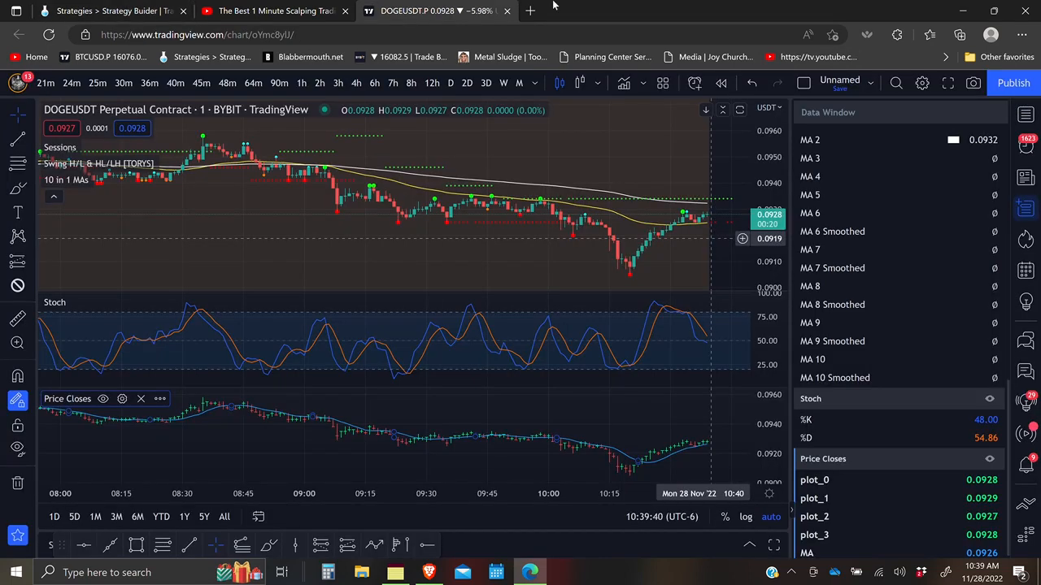
Check the strategy variables in TradeLab and read the short-entry rules in My Notes
click(80, 12)
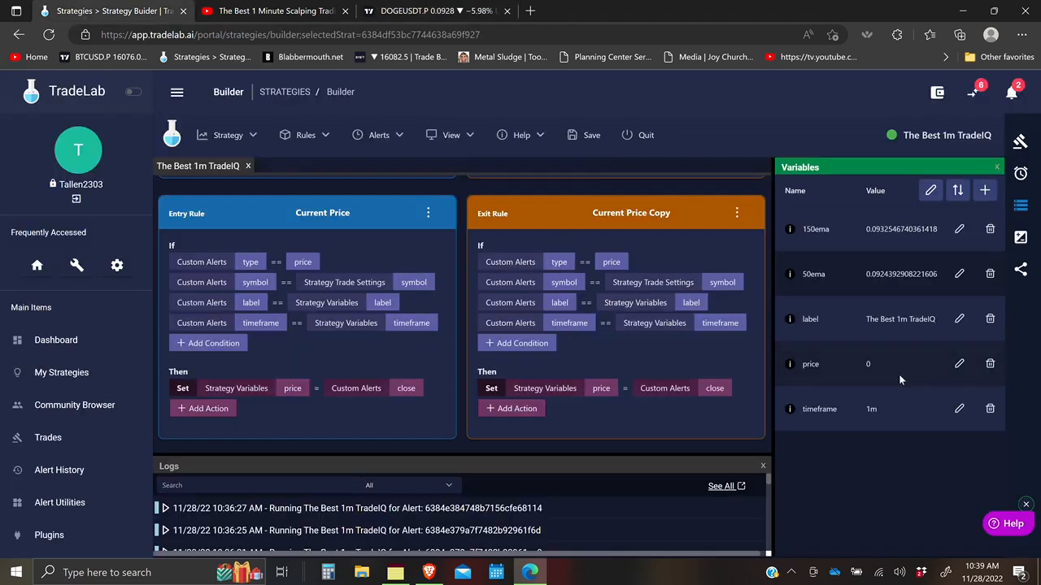
key(alt+Tab)
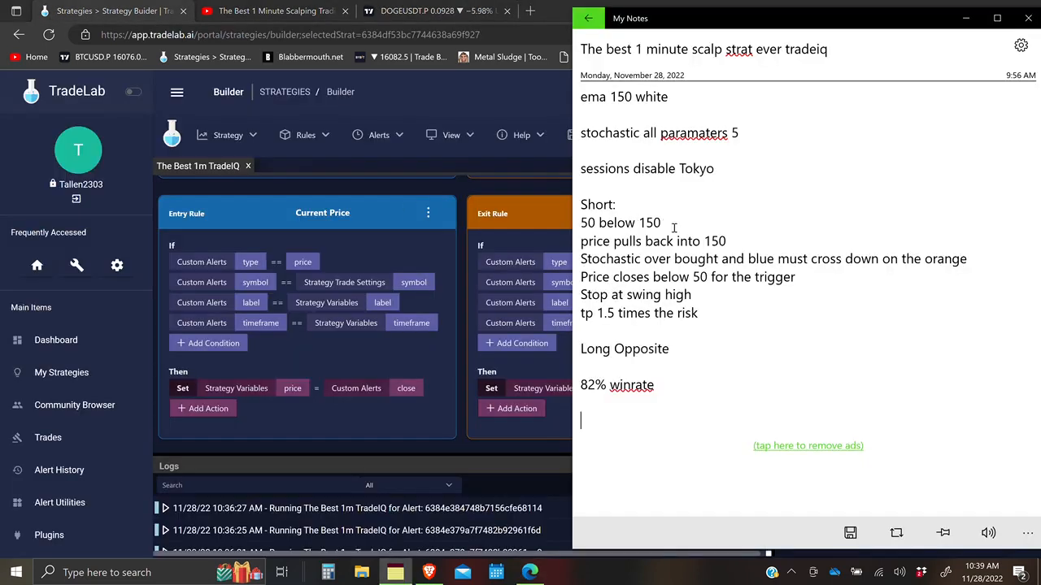
click(122, 11)
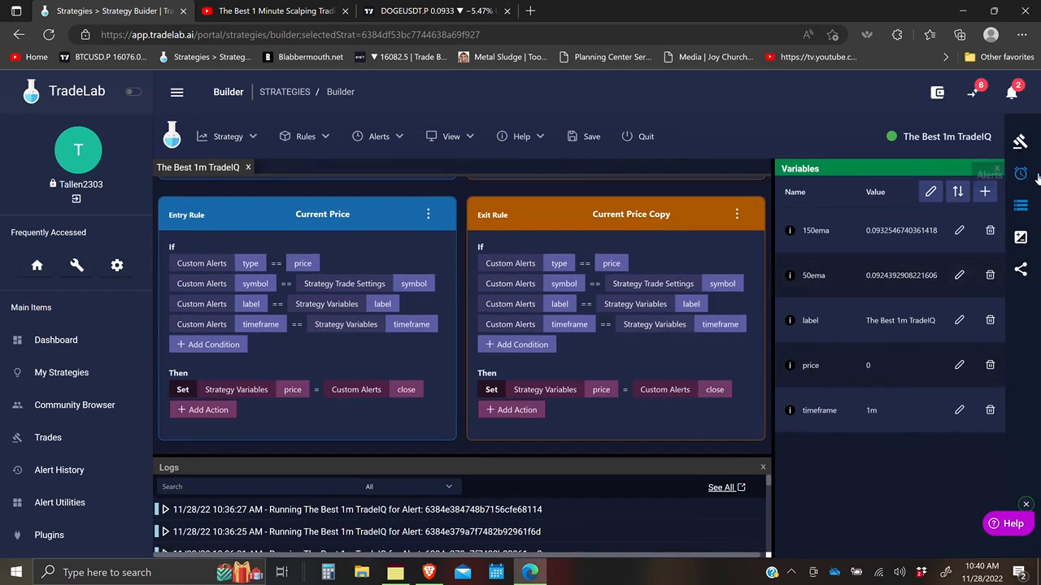
Add a new strategy alert named Swing High/Low Data and give it the Swing High/Low alert template
click(1020, 173)
click(985, 191)
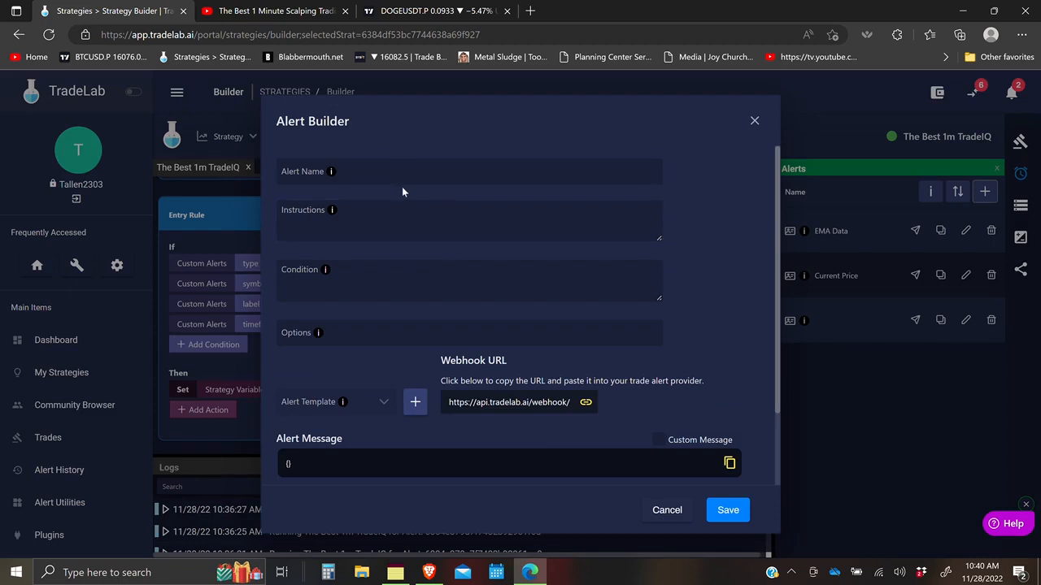
click(399, 171)
text(Swing High/Low Data)
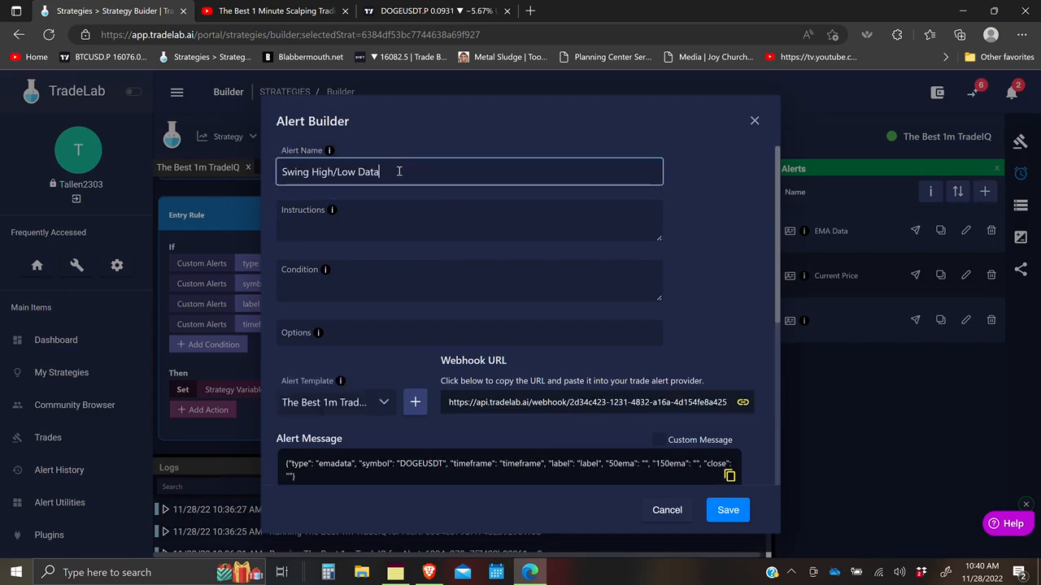
click(378, 401)
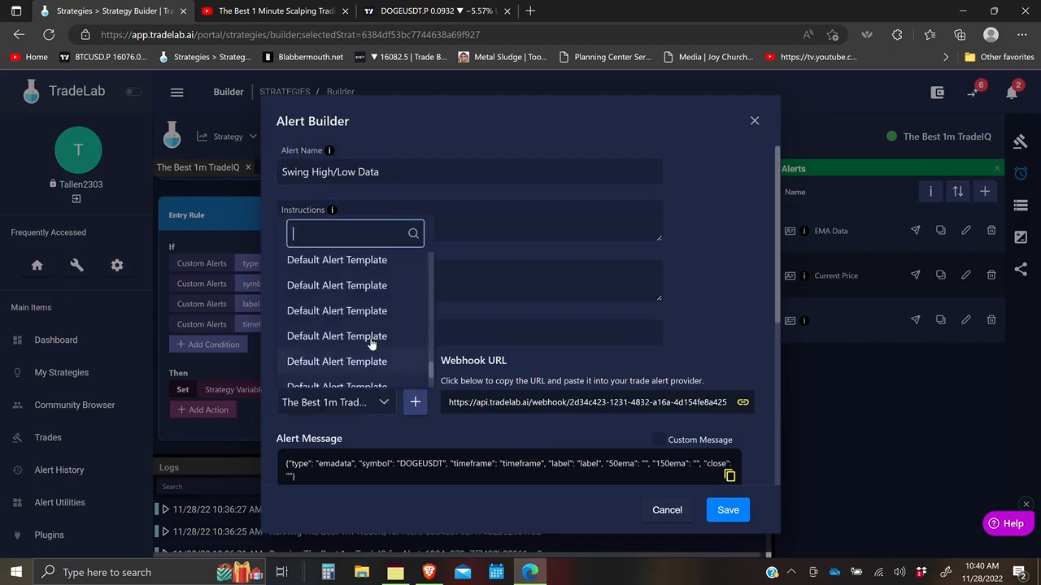
scroll(372, 333, down, 10)
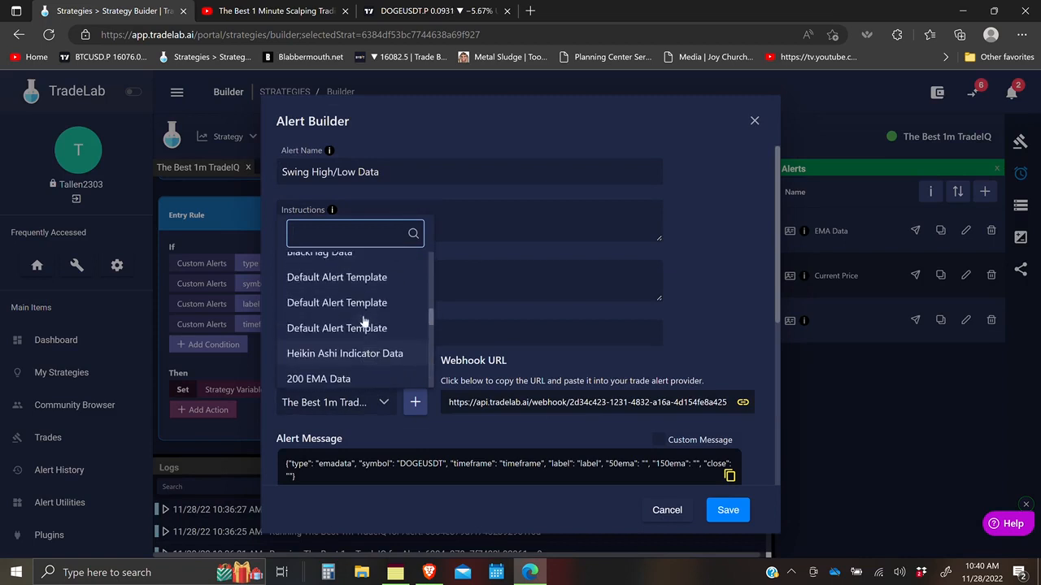
click(358, 367)
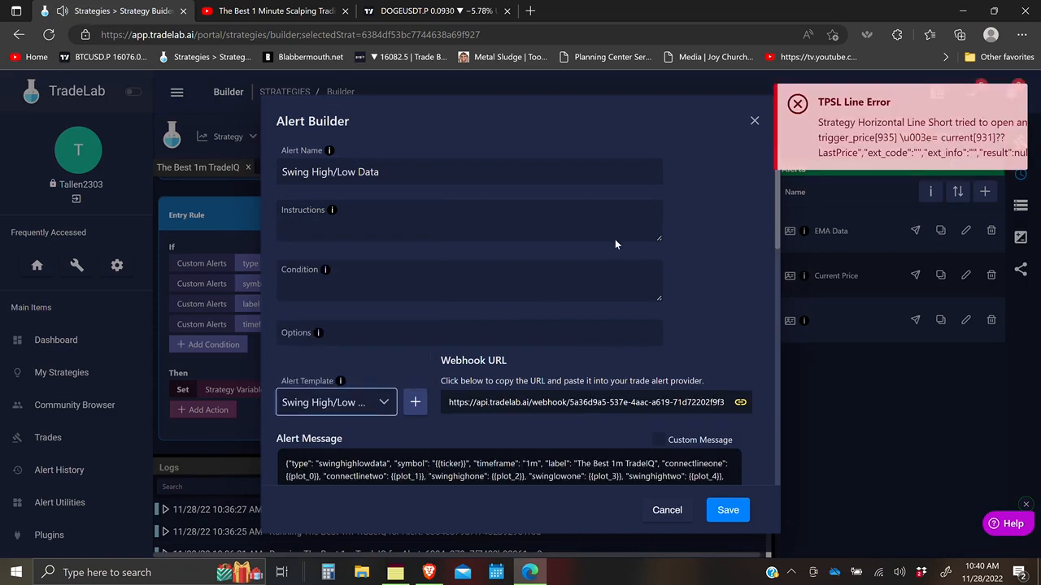
Compare the alert's field-to-plot assignments with the Swing H/L & HL/LH plots in TradingView's Data Window
scroll(715, 241, down, 4)
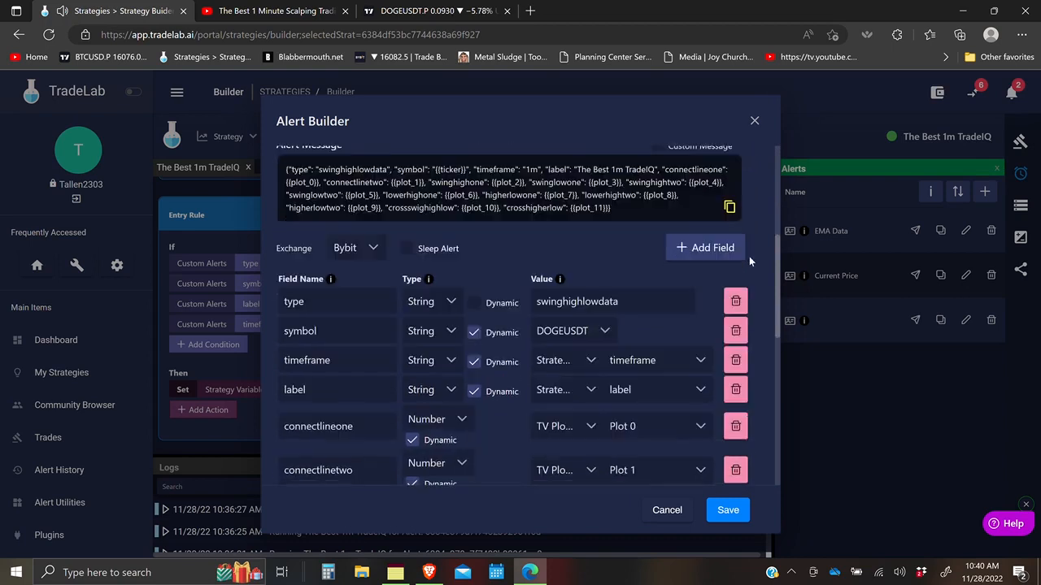
scroll(518, 398, down, 3)
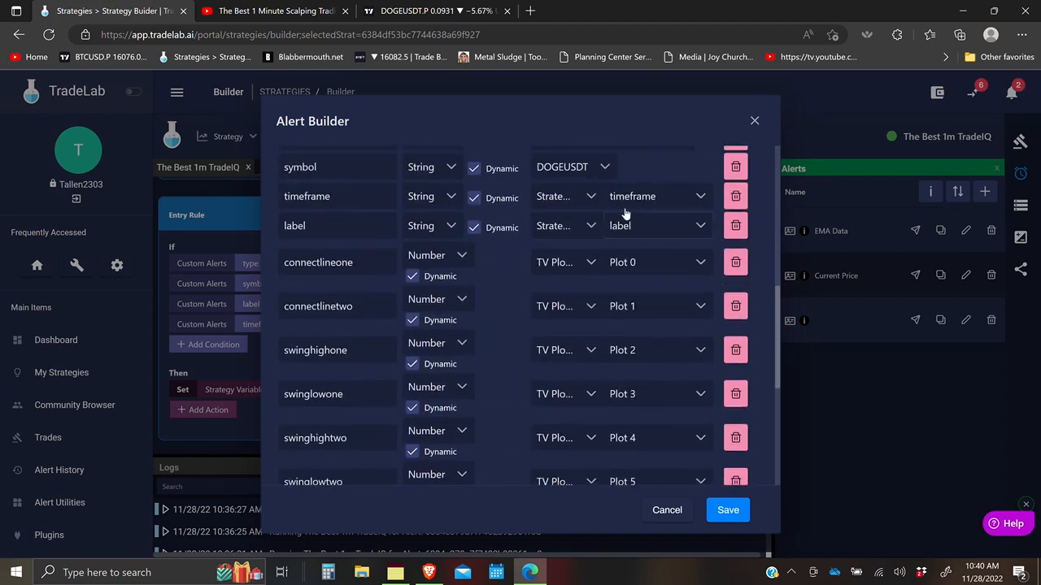
click(439, 11)
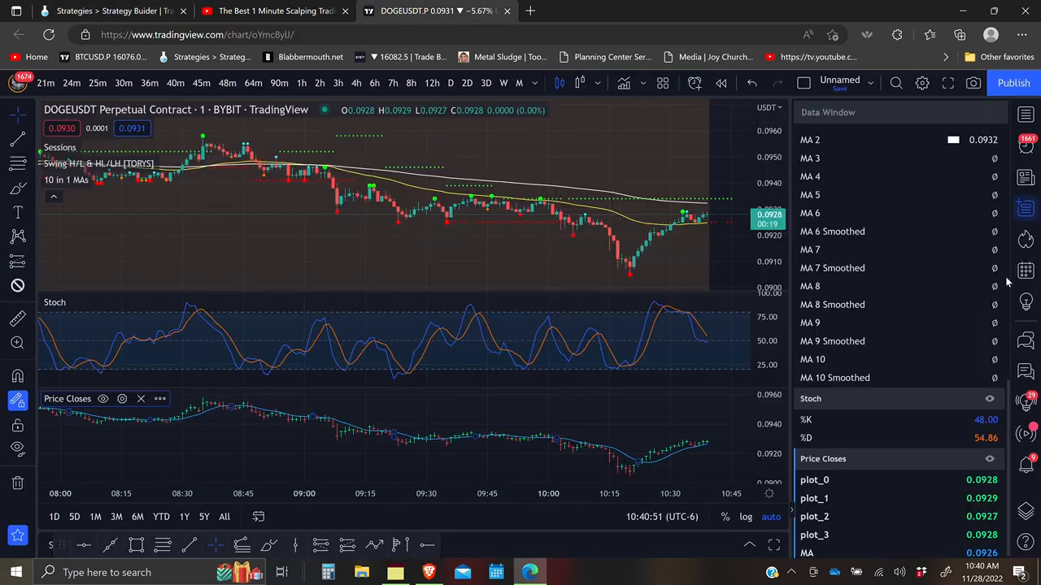
scroll(911, 363, up, 5)
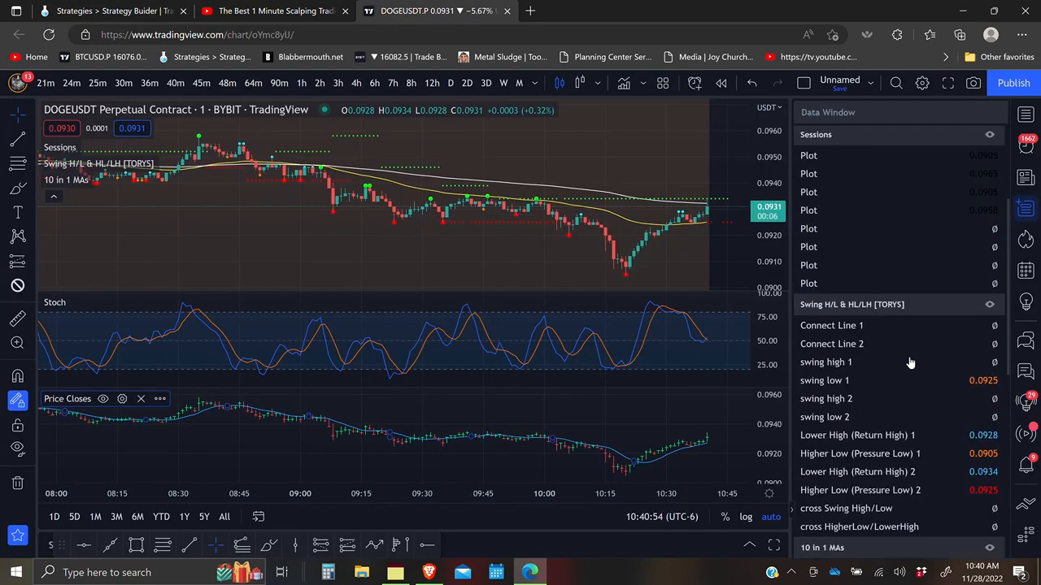
scroll(904, 351, down, 1)
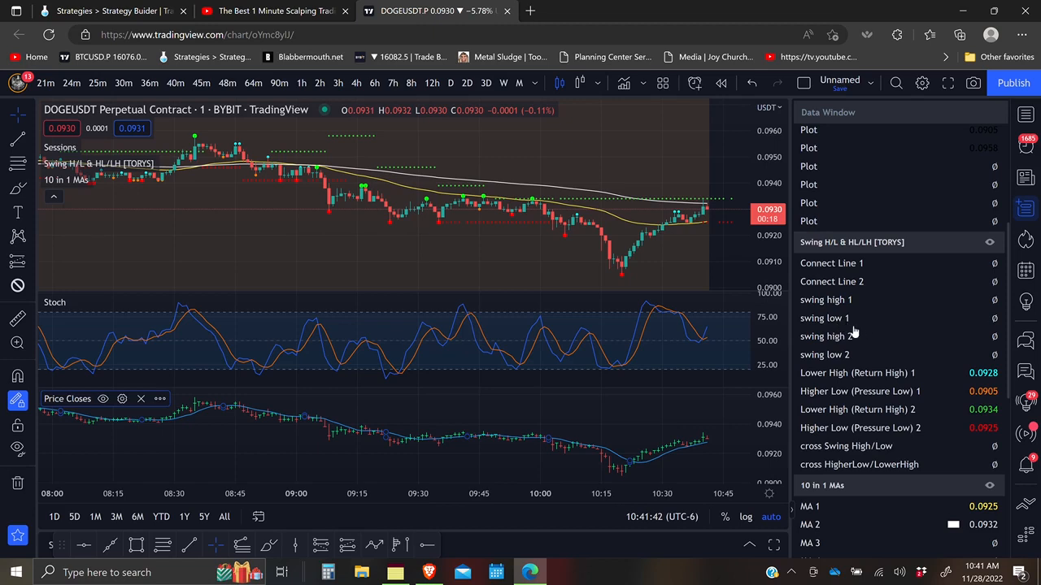
click(96, 11)
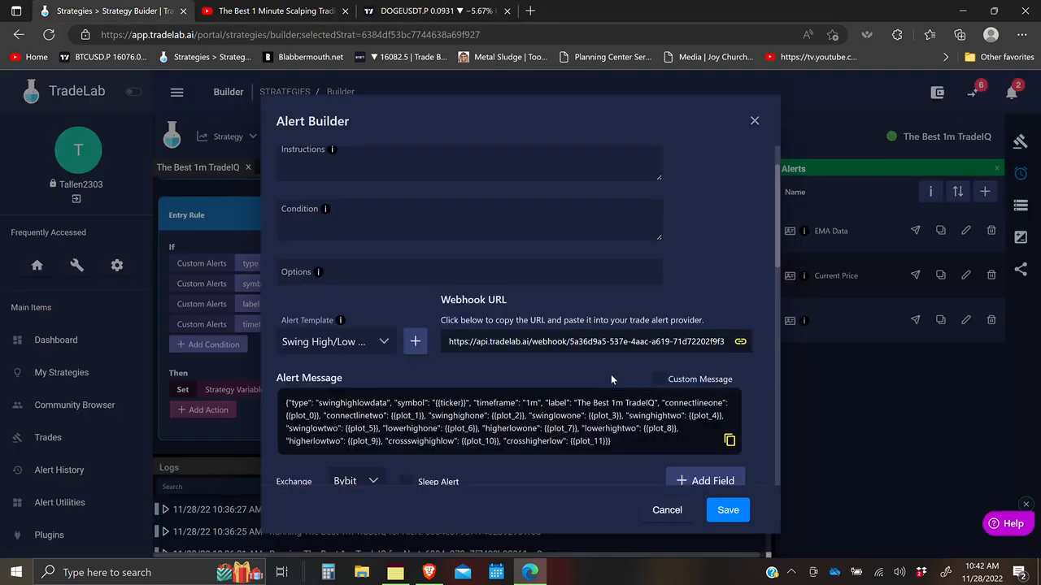
Write the alert's instructions: set an alert in the swing high low indicator, naming its author, for lower high greater than 0
click(382, 205)
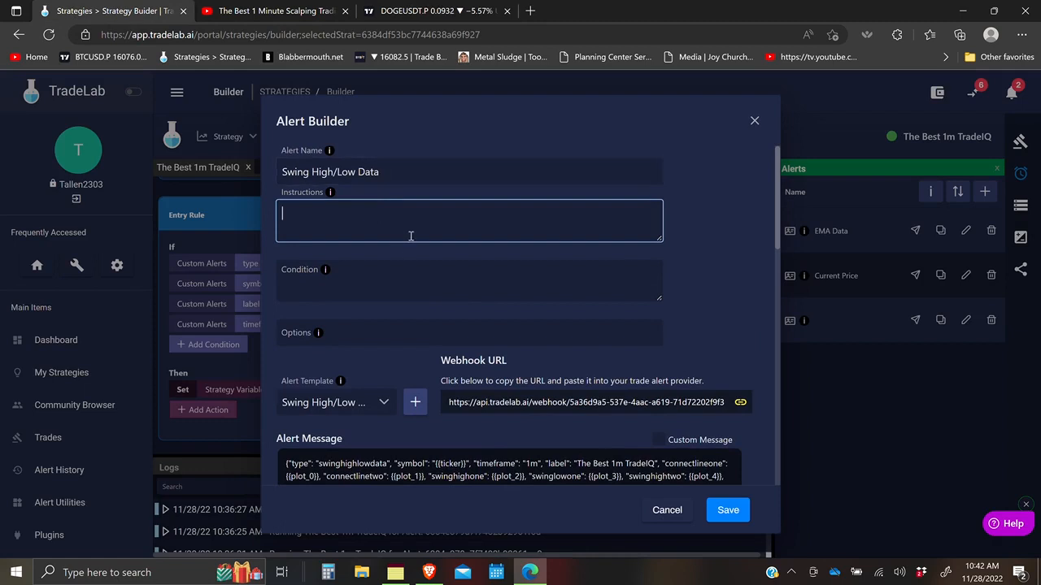
click(421, 10)
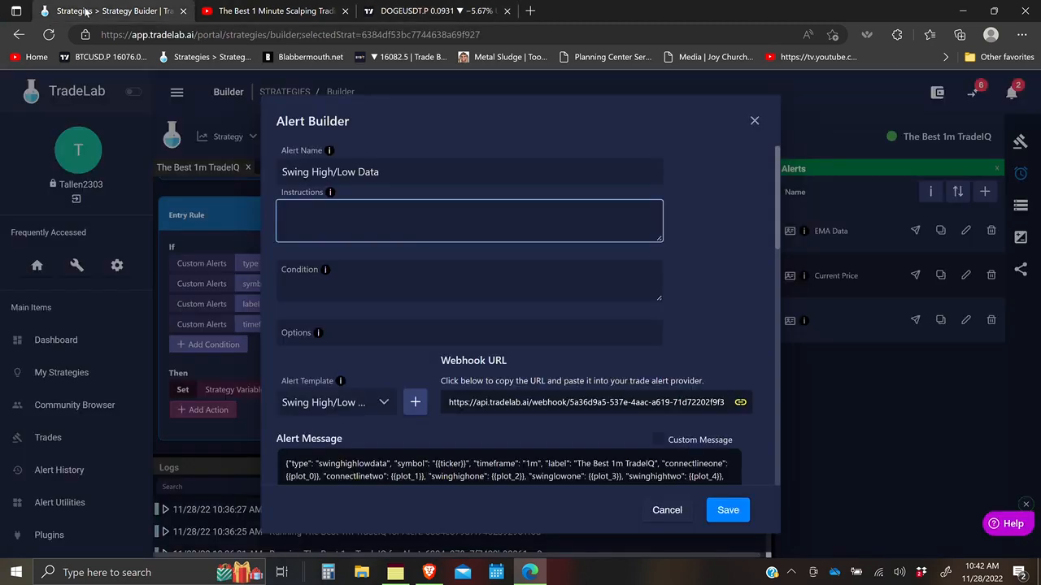
click(89, 12)
text(Set an alert in the swing high low indic)
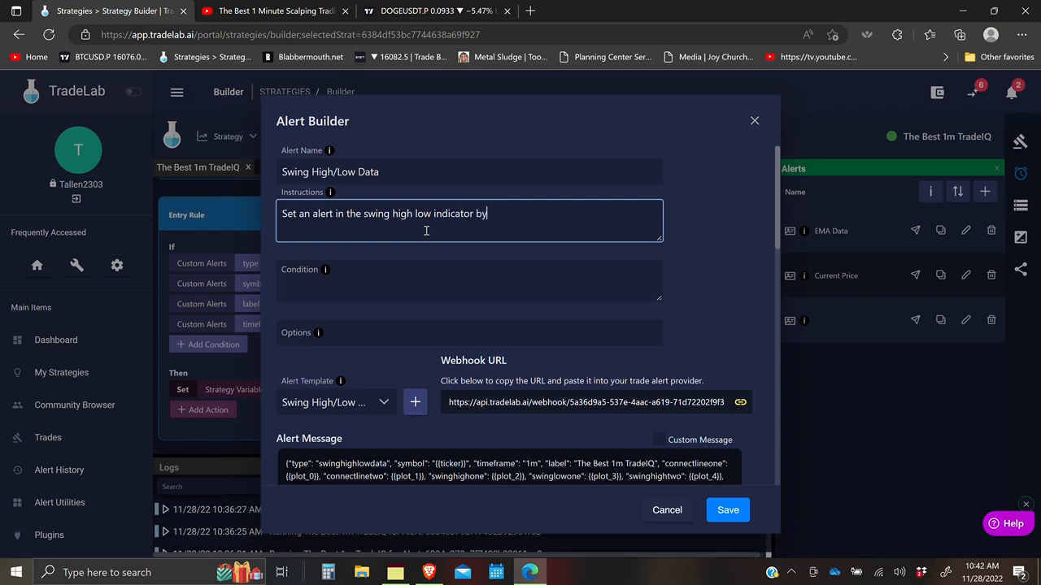
text(ator by matsu_bitmext for lowe)
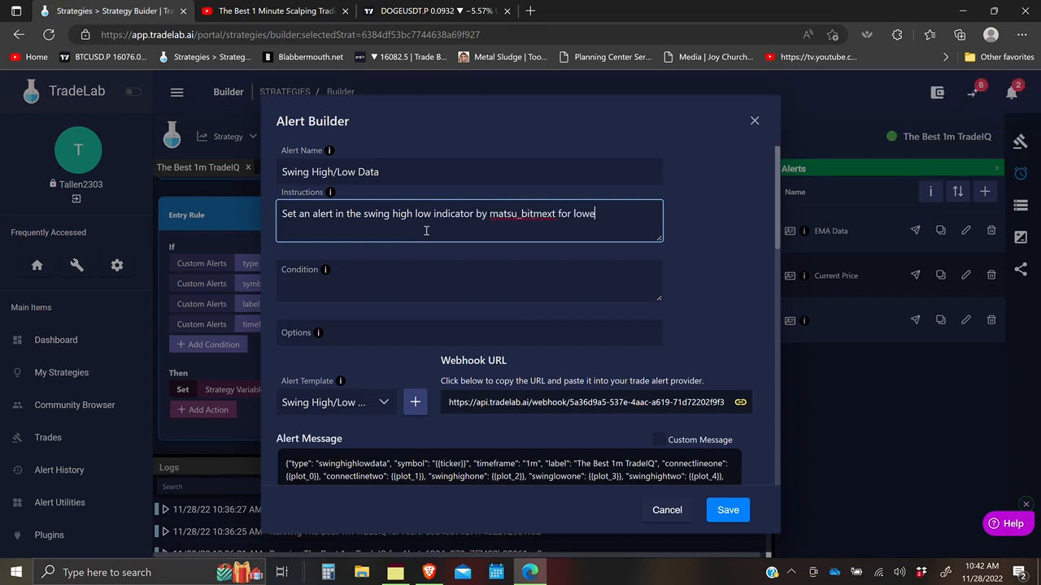
text(r high greater than 0,)
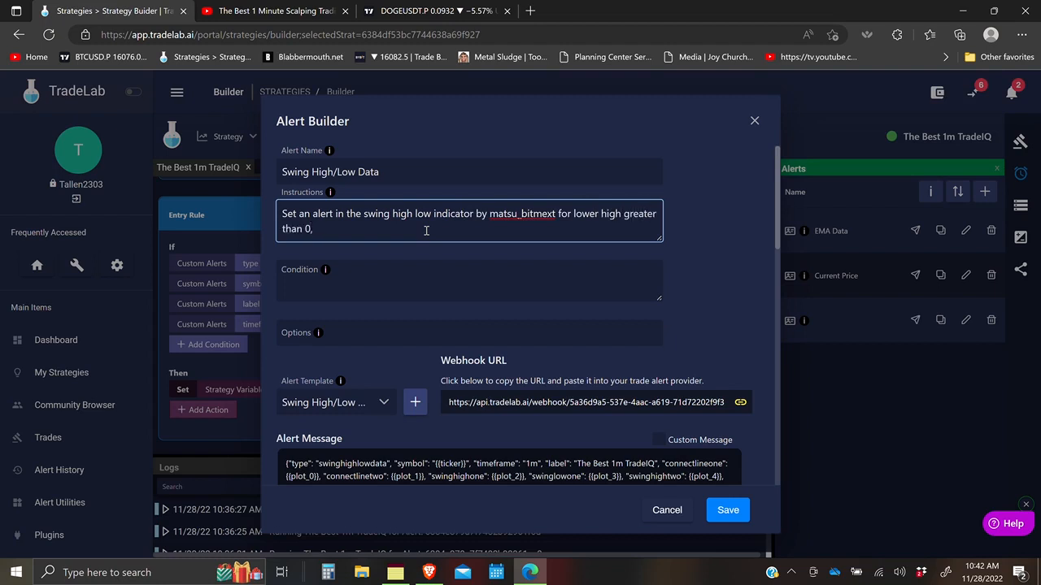
Enter the condition "Lower High, greater than, 0", check the remaining fields and save the Swing High/Low Data alert
click(422, 281)
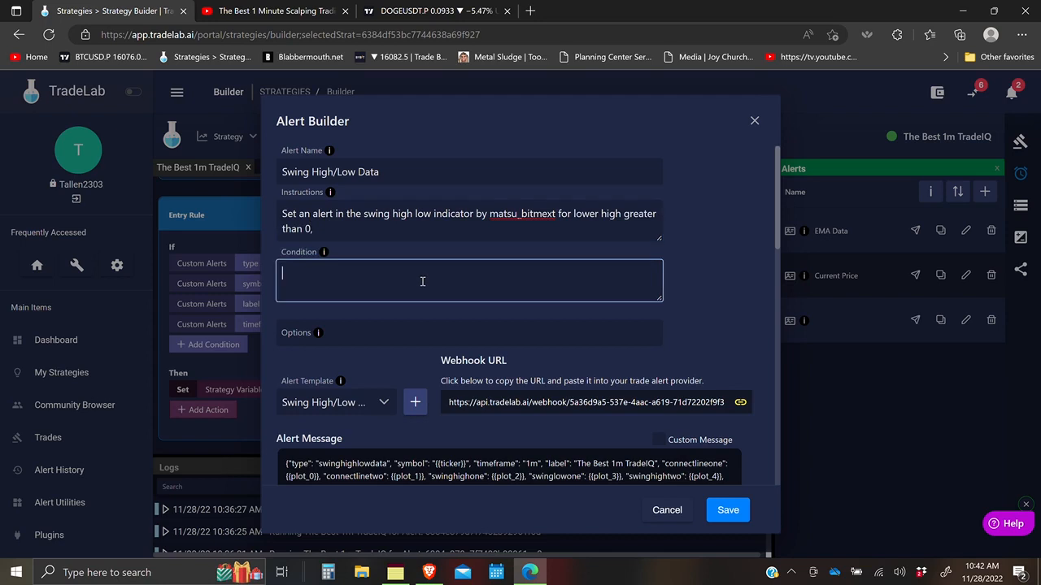
text(Lower High, greater than, 0)
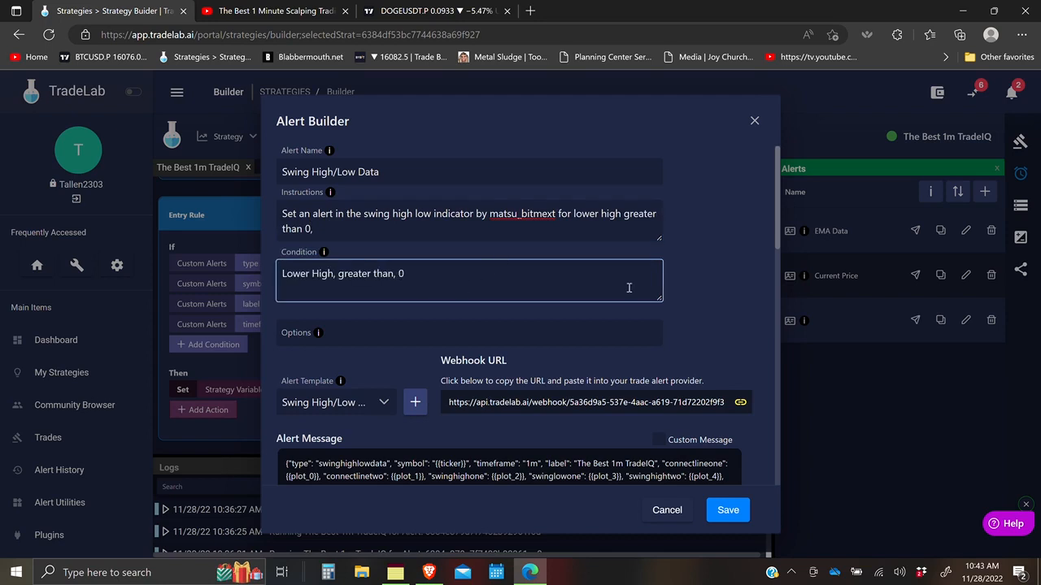
click(756, 292)
scroll(756, 293, down, 10)
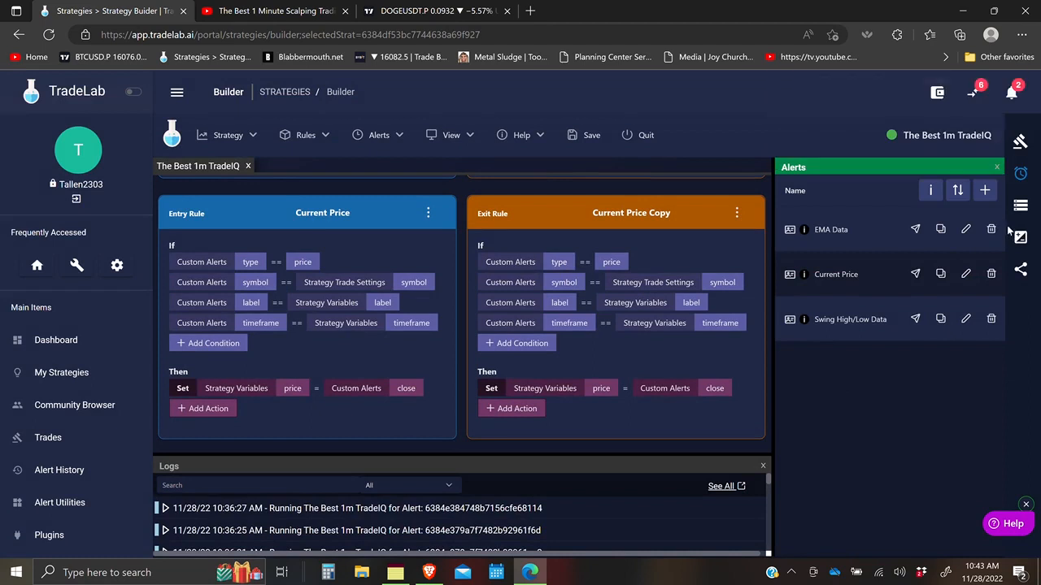
Add a Number strategy variable named swinghighone and save it
click(1020, 205)
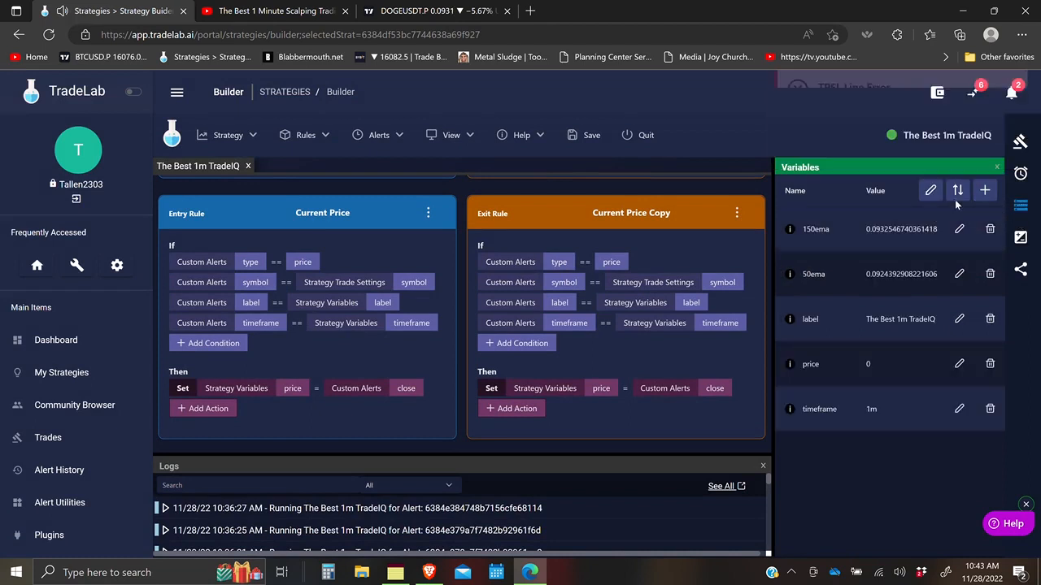
click(984, 190)
click(960, 252)
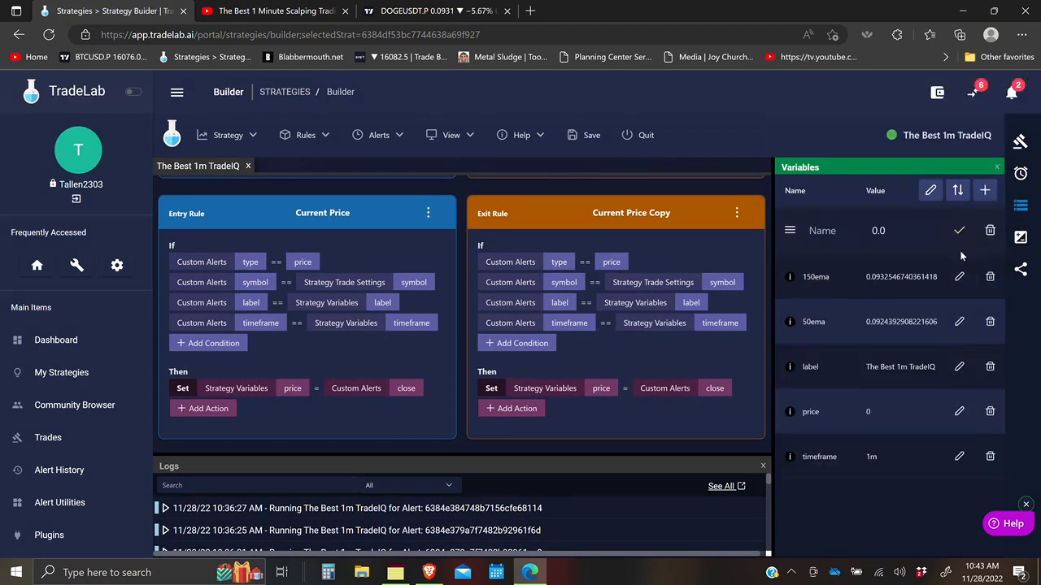
click(823, 232)
text(s)
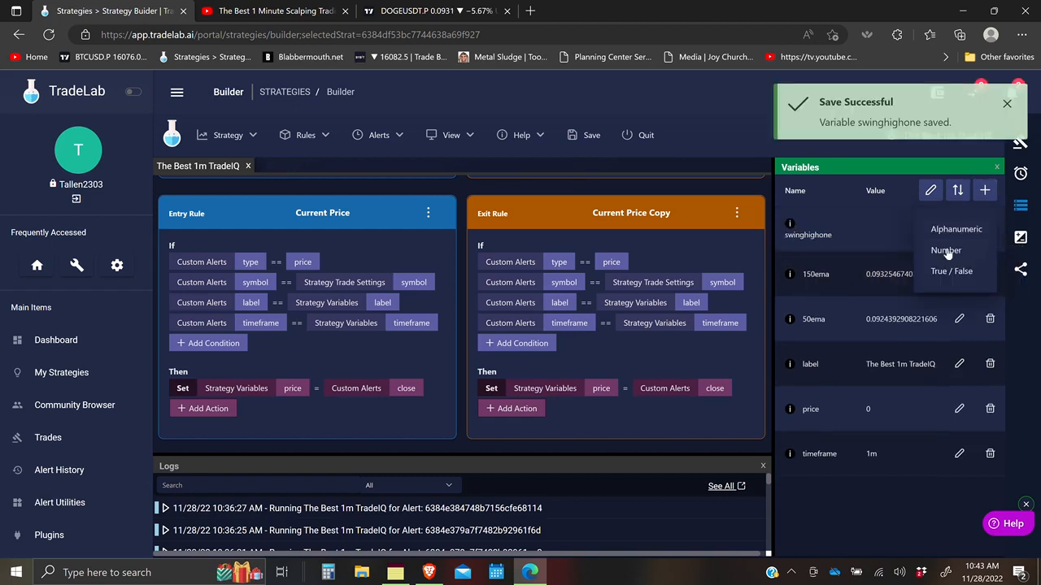
Add two Number strategy variables named swinghightwo and swinglowone, saving each one
click(945, 249)
click(835, 232)
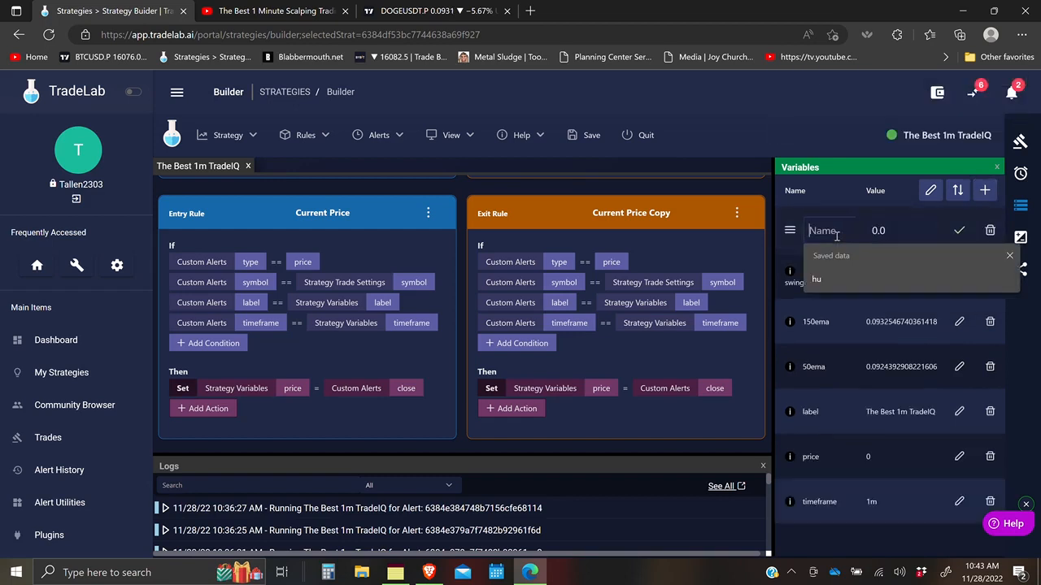
text(sw)
click(842, 232)
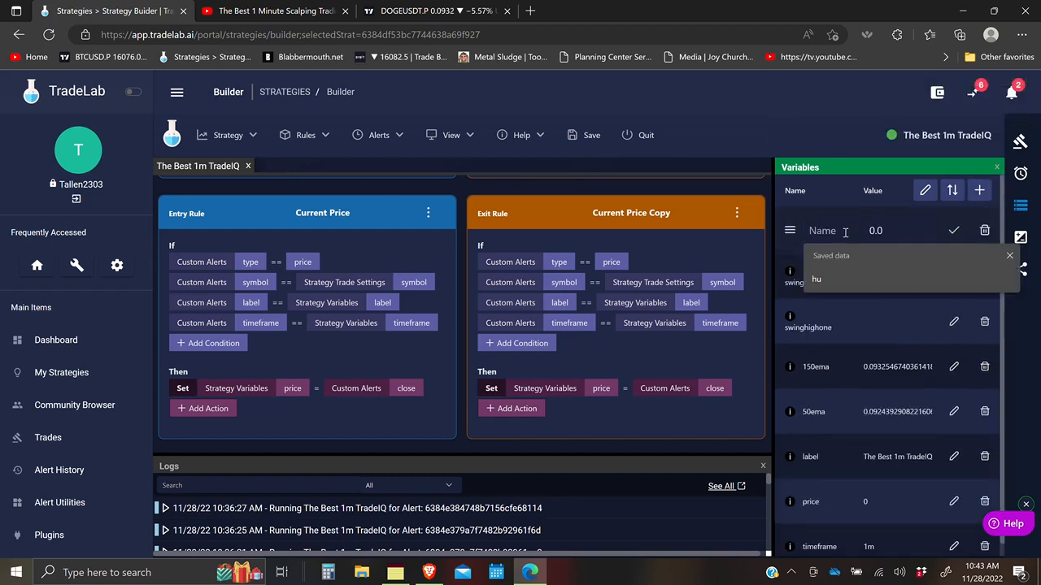
text(swinglo)
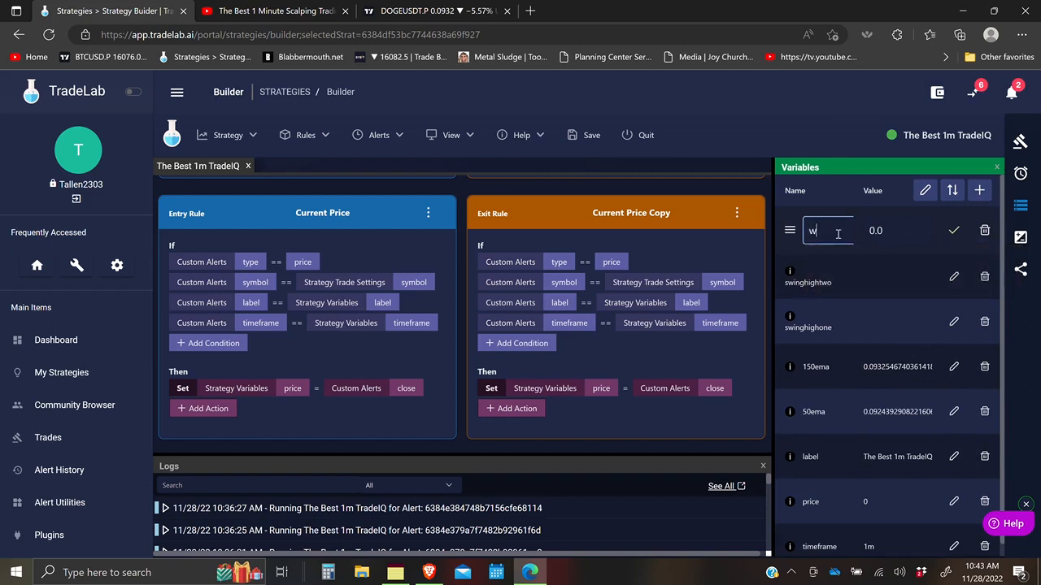
text(wone)
click(953, 230)
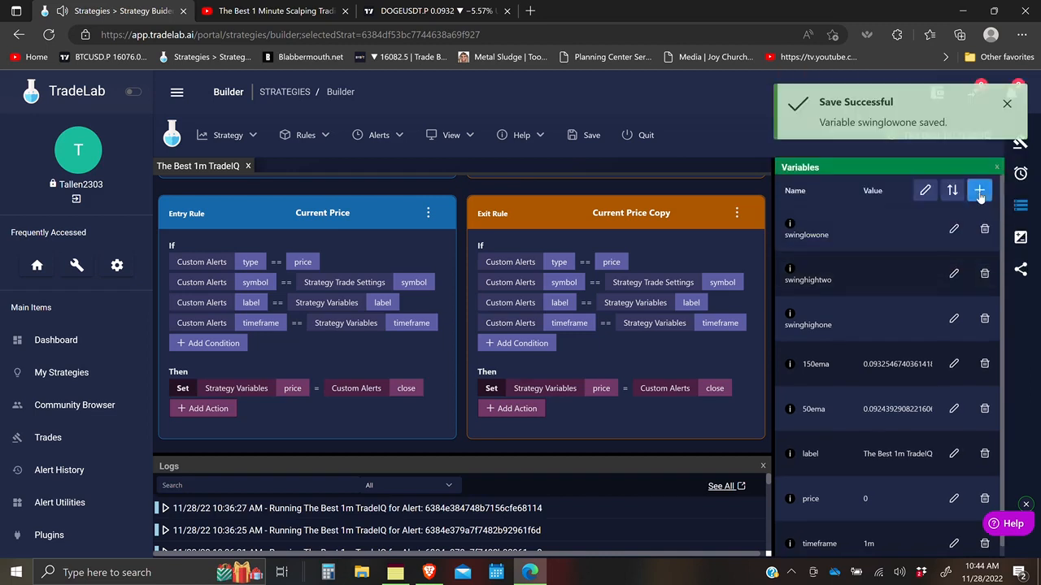
Add a Number strategy variable named swinglowtow and save it
click(980, 195)
click(824, 230)
text(s)
text(winglowtow)
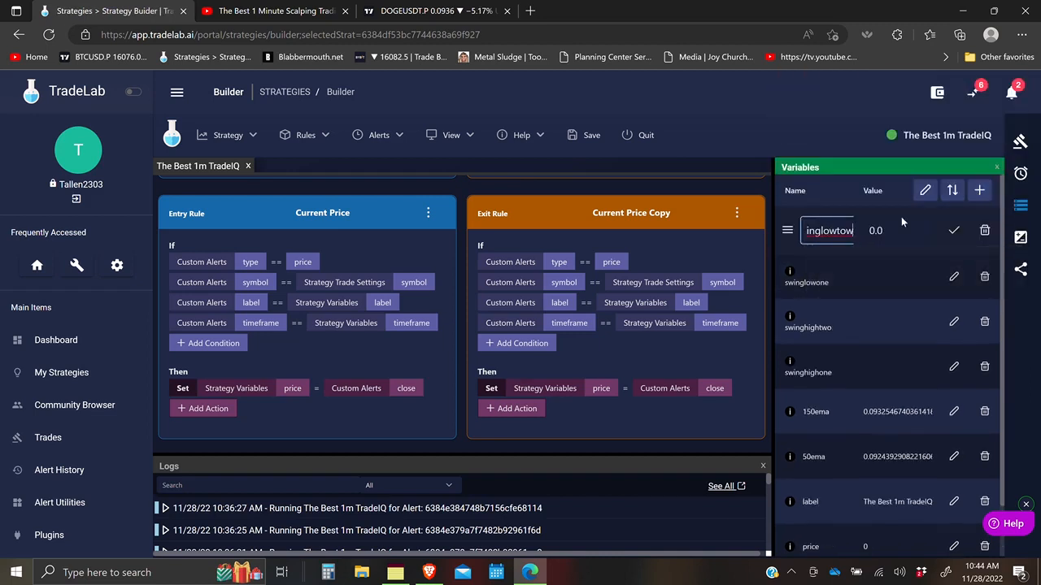
click(956, 232)
Add two more Number strategy variables named SwingLow and SwingHigh, saving each one
click(978, 190)
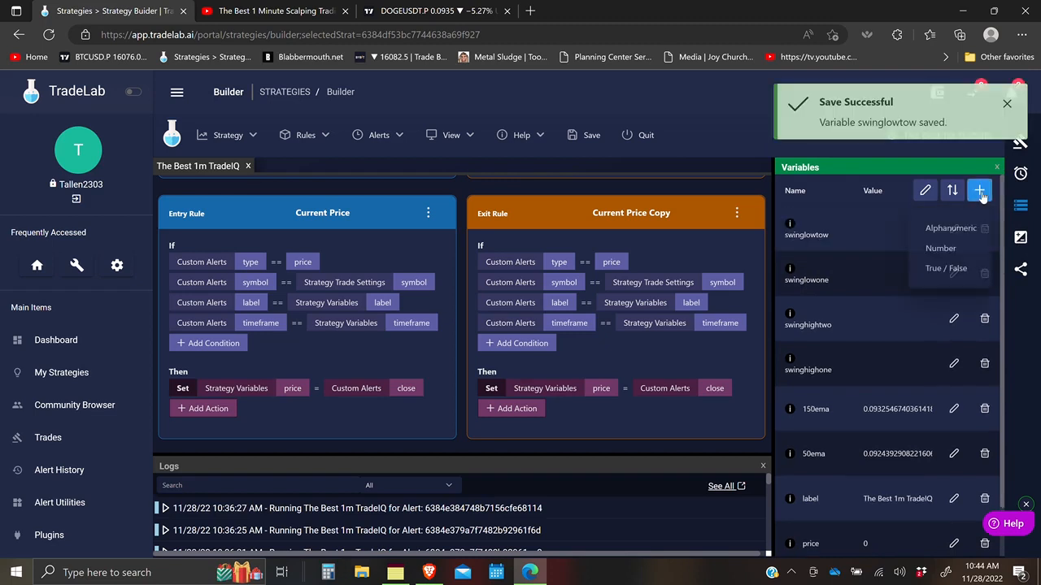
click(947, 254)
click(825, 230)
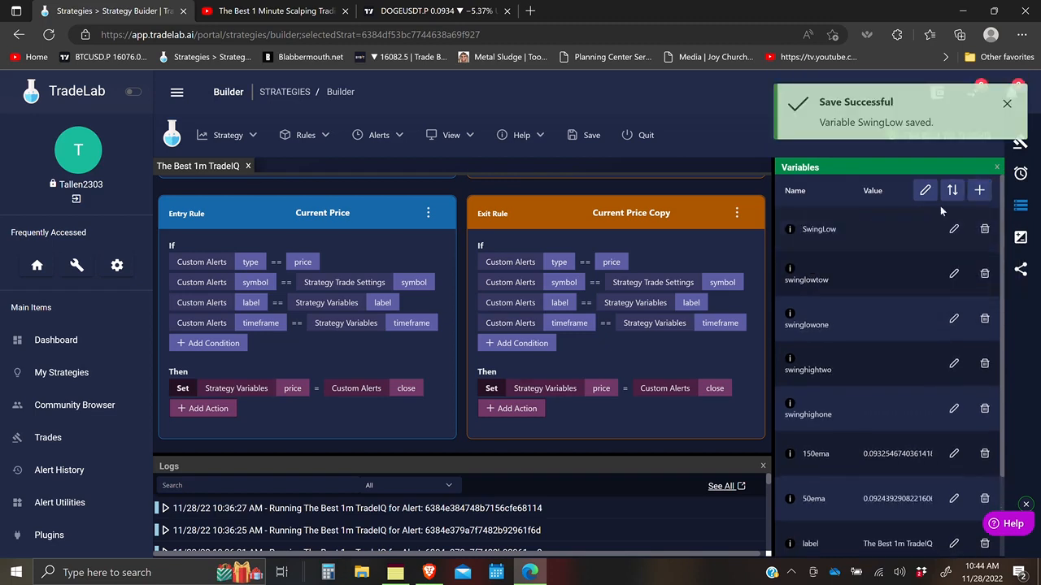
click(979, 191)
click(947, 254)
click(824, 230)
text(SwingHigh)
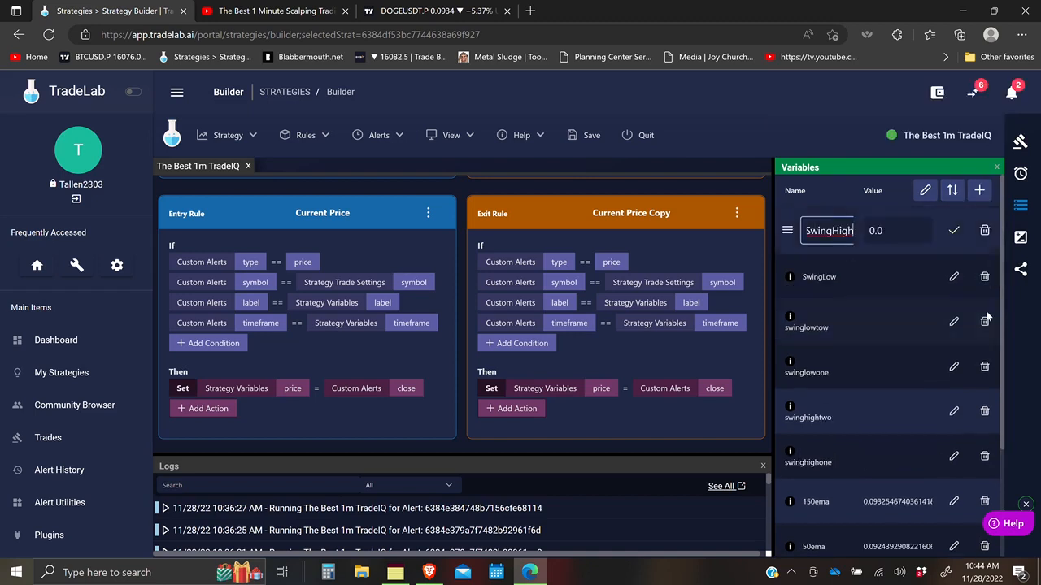
click(956, 233)
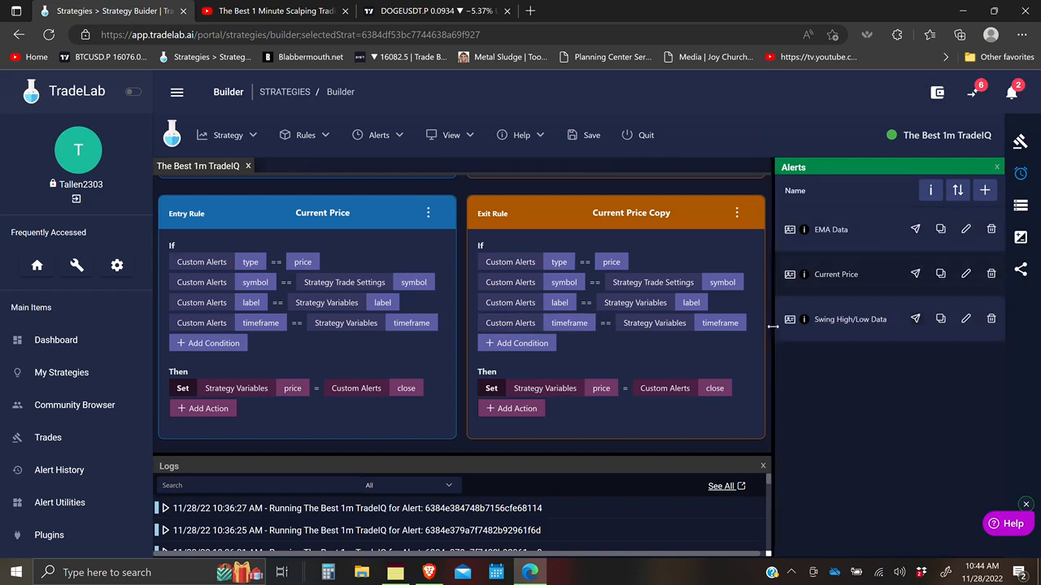
Create an entry rule from the Swing High/Low Data alert and add an action setting swinglowone to the alert's swinghighone
drag(788, 319, 299, 208)
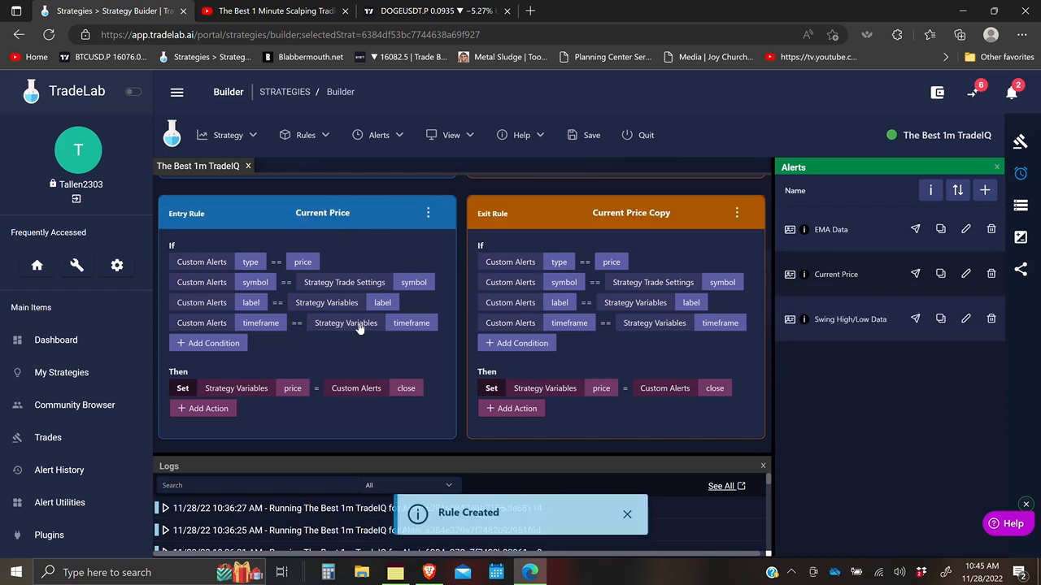
scroll(374, 339, down, 6)
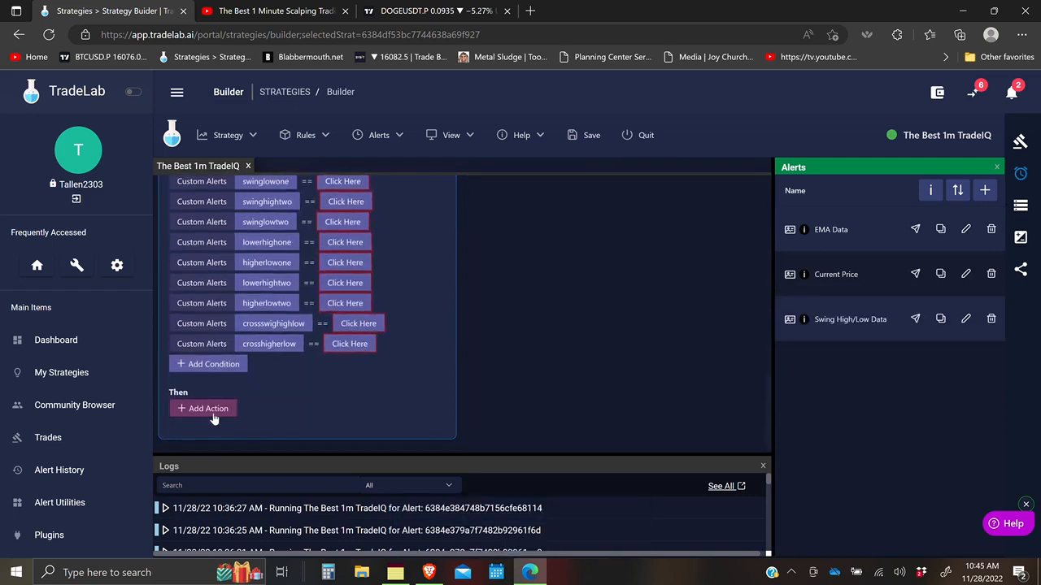
click(213, 414)
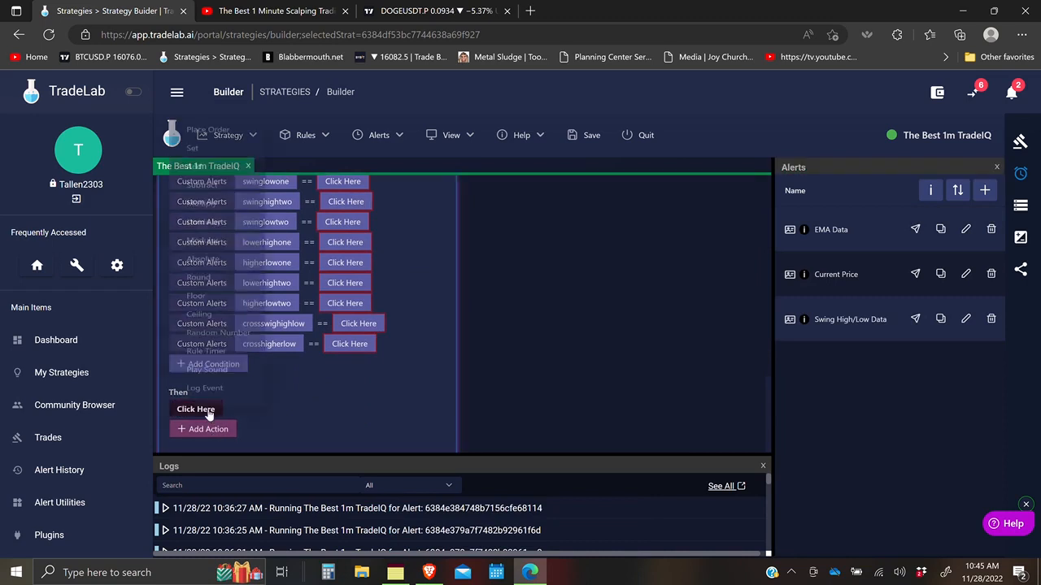
click(196, 410)
click(400, 282)
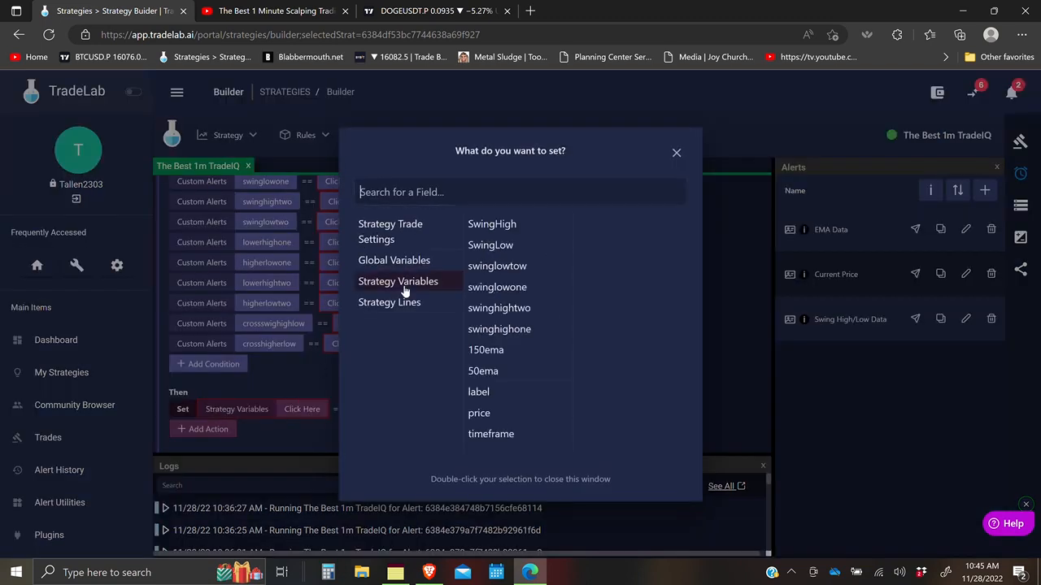
double_click(523, 291)
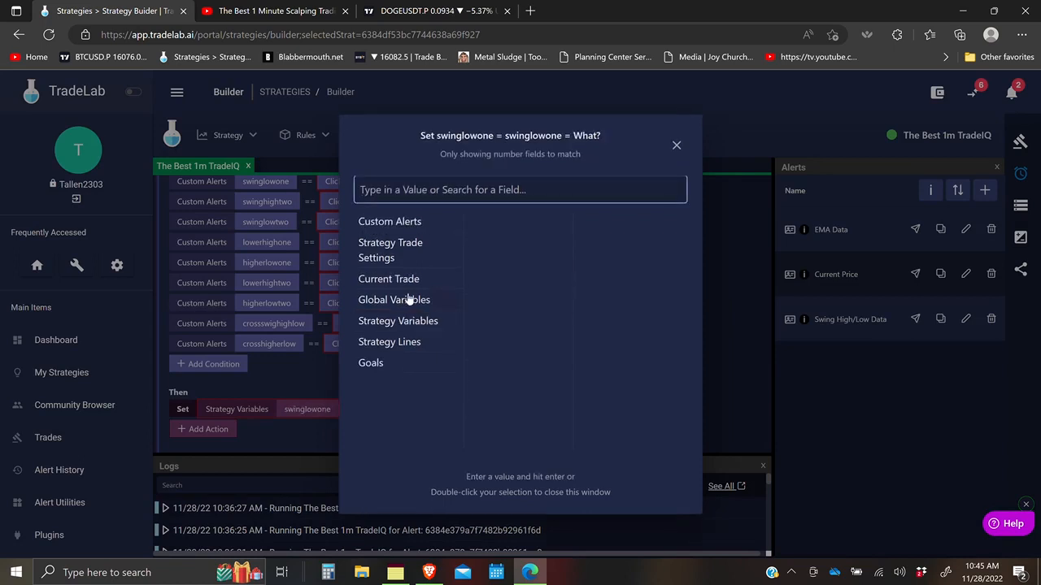
click(404, 227)
double_click(499, 351)
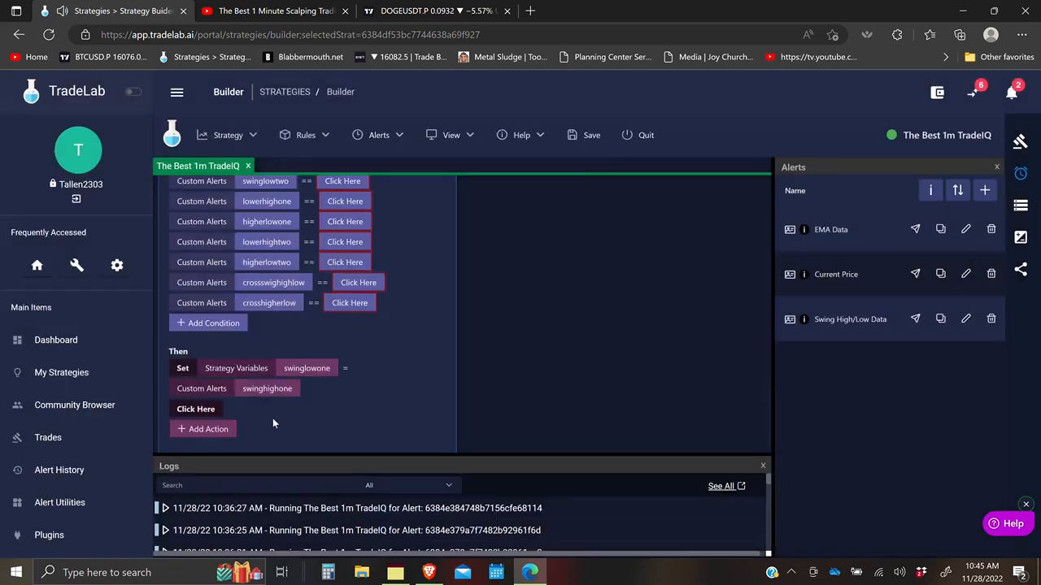
Add an action to the Swing High/Low Data rule setting strategy variable swinghightwo to the custom alert's swinghightwo
click(202, 413)
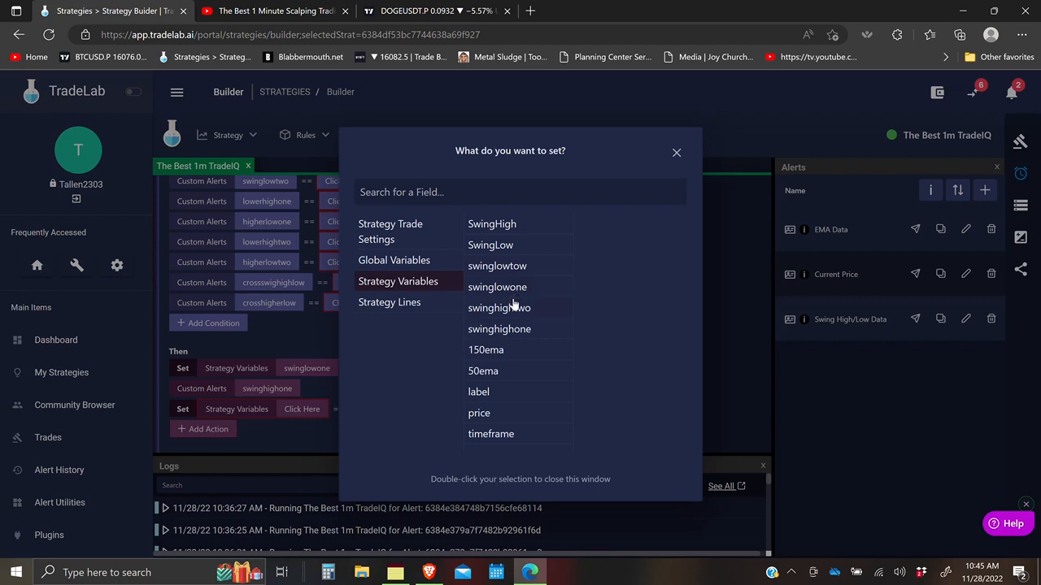
double_click(513, 307)
click(390, 412)
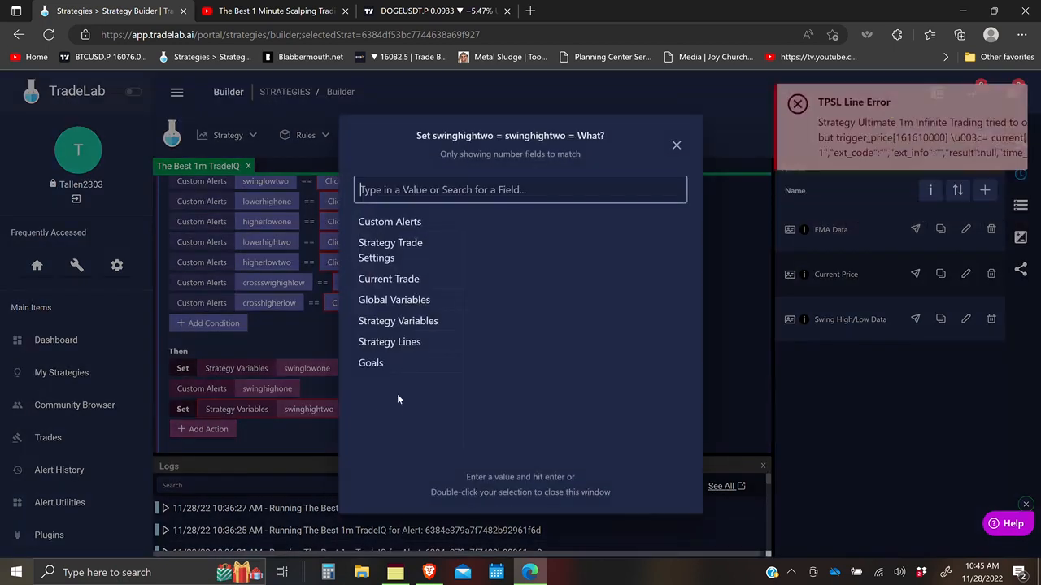
click(390, 221)
scroll(510, 366, down, 3)
scroll(512, 364, down, 3)
double_click(512, 366)
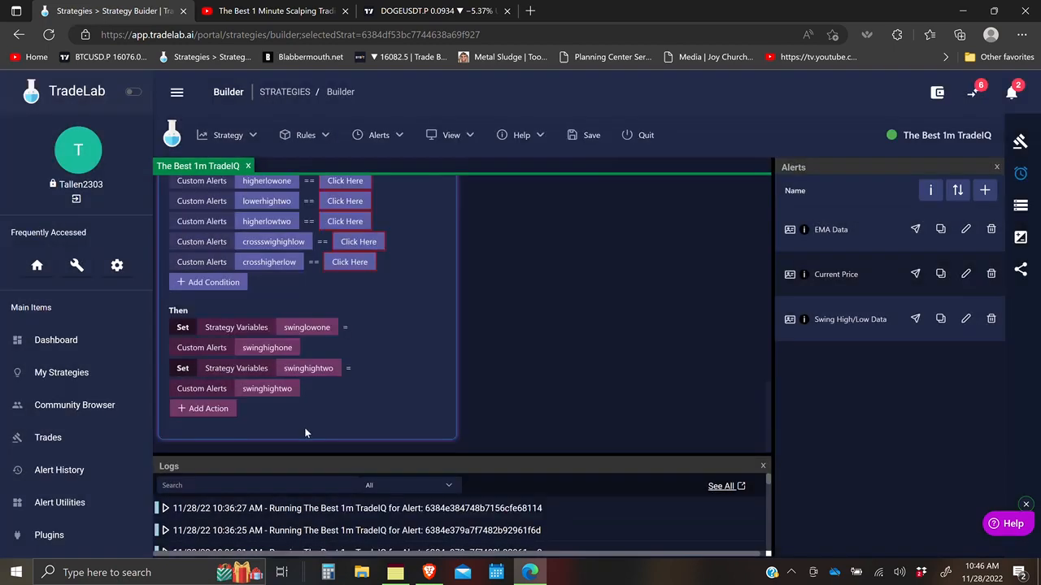
Add an action setting strategy variable swinglowone to the custom alert's swinglowone
click(187, 409)
click(213, 110)
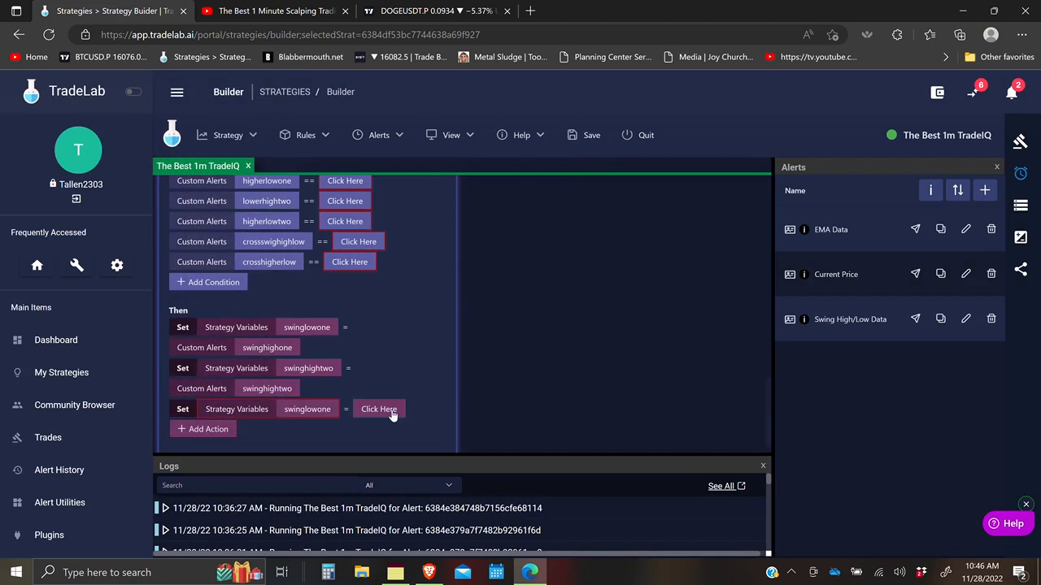
click(392, 411)
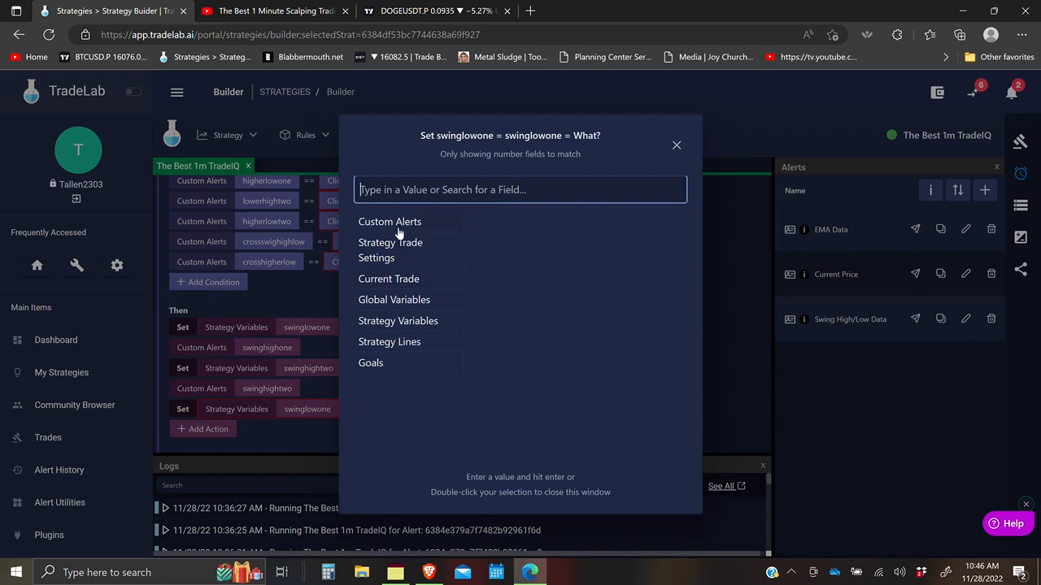
Add a fourth action setting strategy variable swinglowtwo to the custom alert's swinglowtwo
click(265, 409)
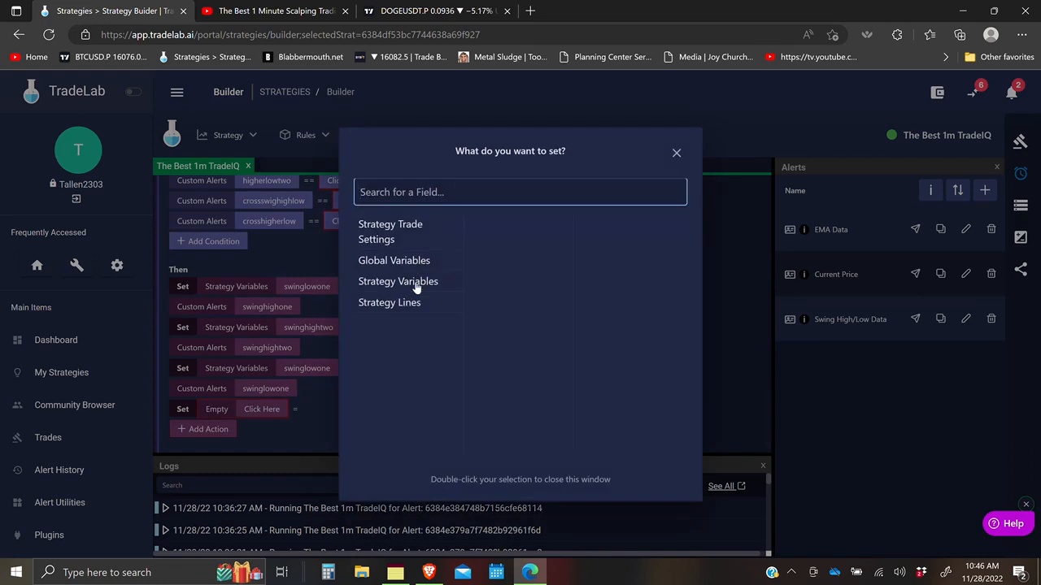
click(416, 286)
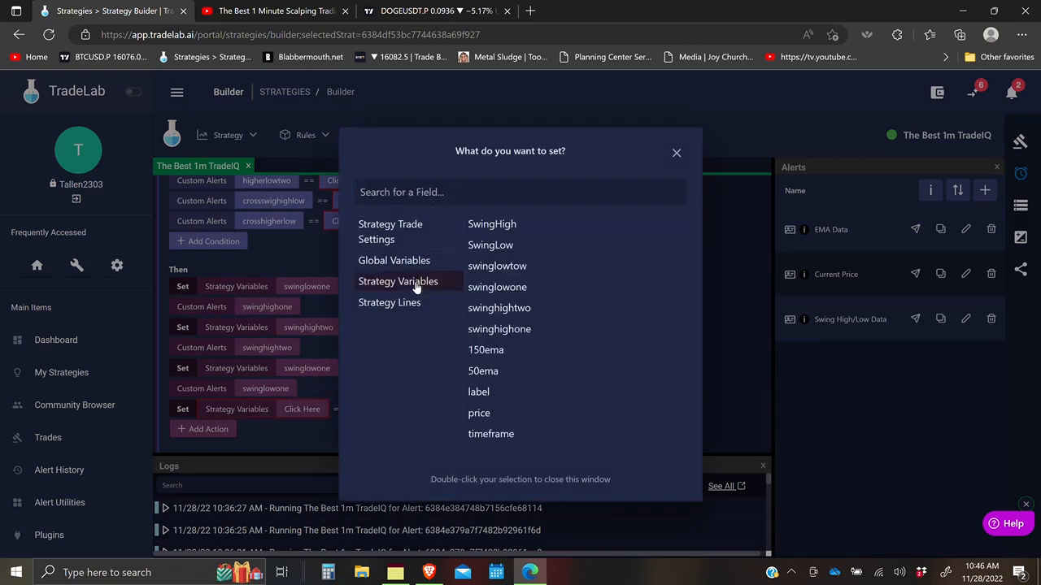
click(509, 274)
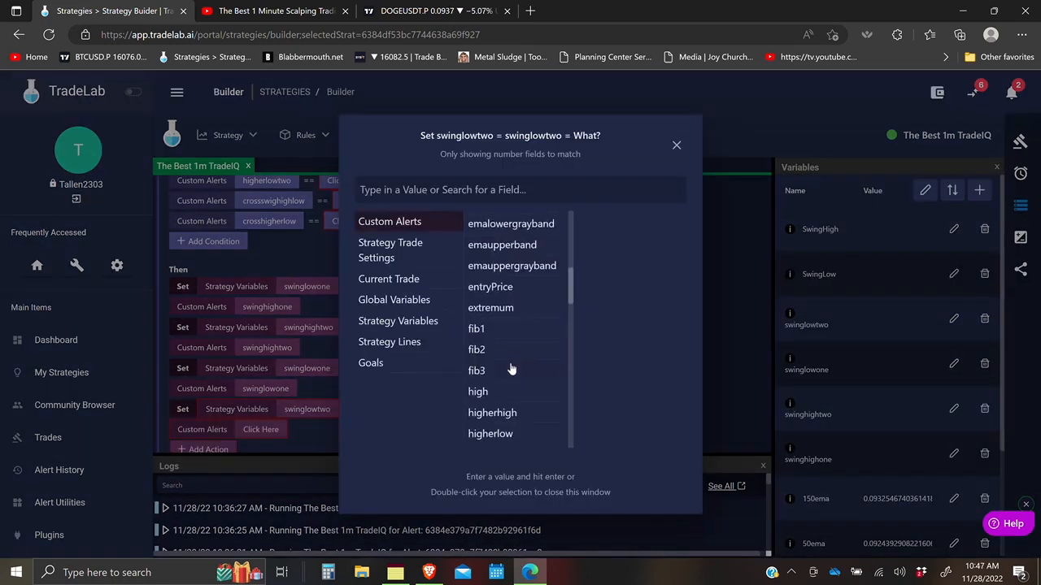
scroll(511, 368, down, 5)
Match the rule's symbol condition to the Strategy Trade Settings symbol, and timeframe and label to their strategy variables
scroll(404, 364, up, 3)
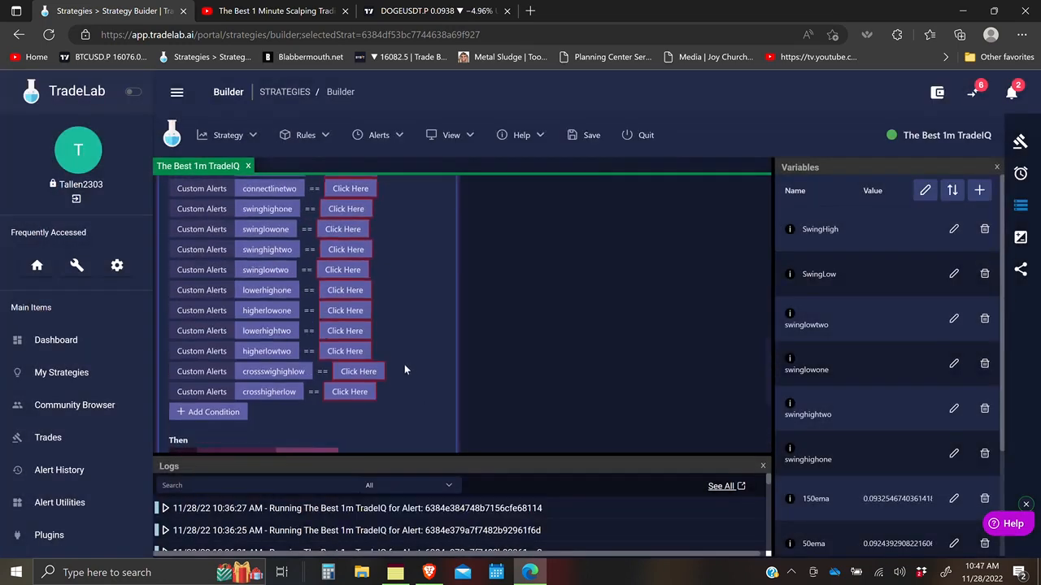
scroll(404, 368, up, 3)
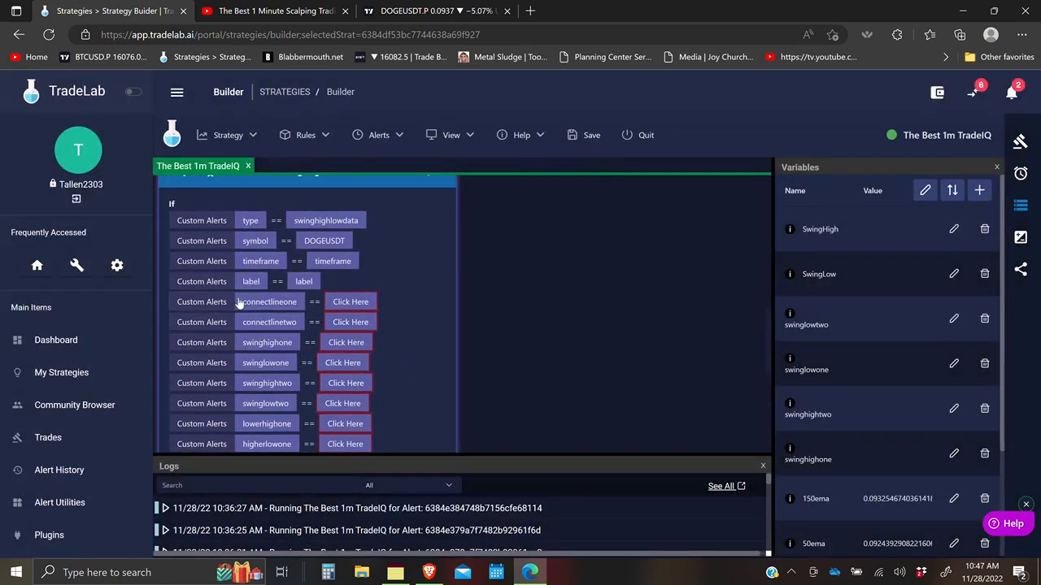
click(328, 242)
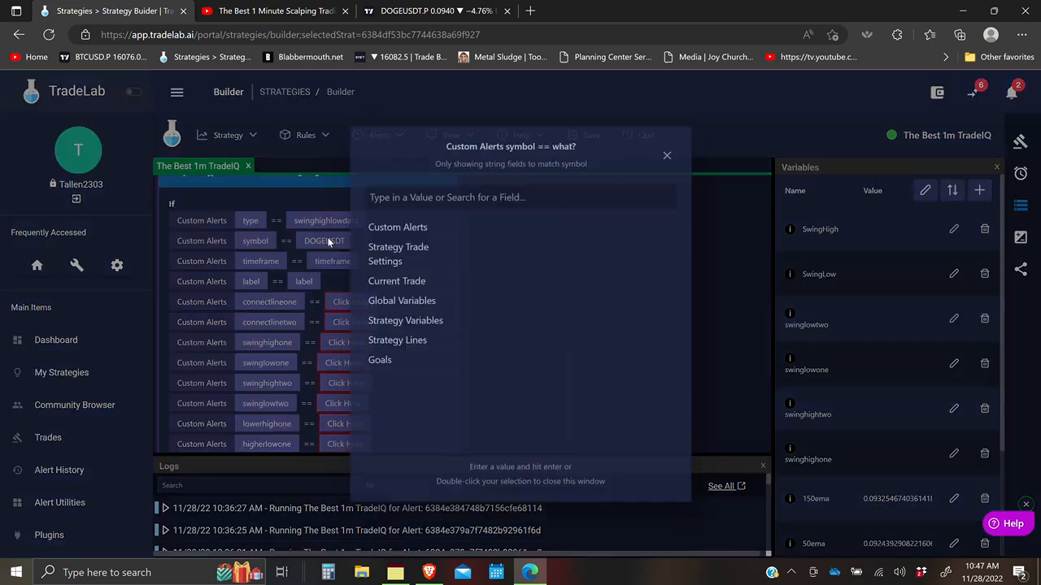
click(419, 256)
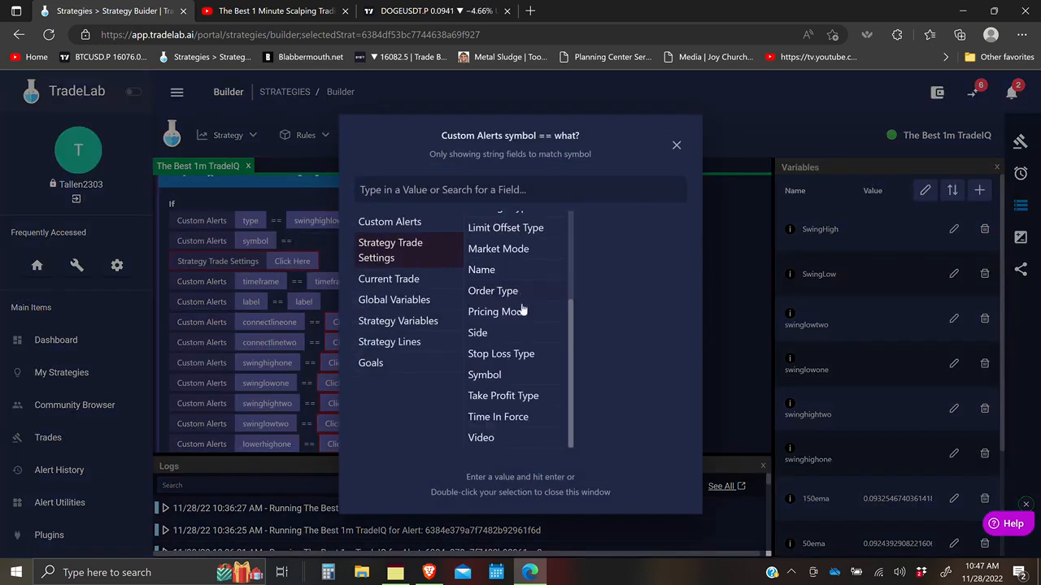
click(487, 377)
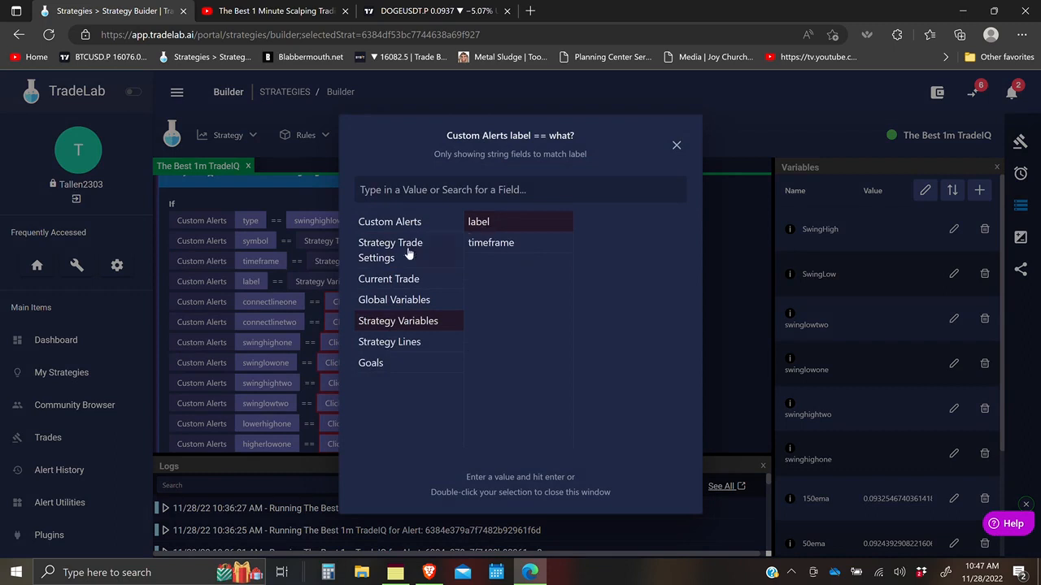
click(329, 286)
Remove the conditions without a comparison value, through crosshigherlow, and copy the Swing High/Low Data rule to the exit side
click(302, 342)
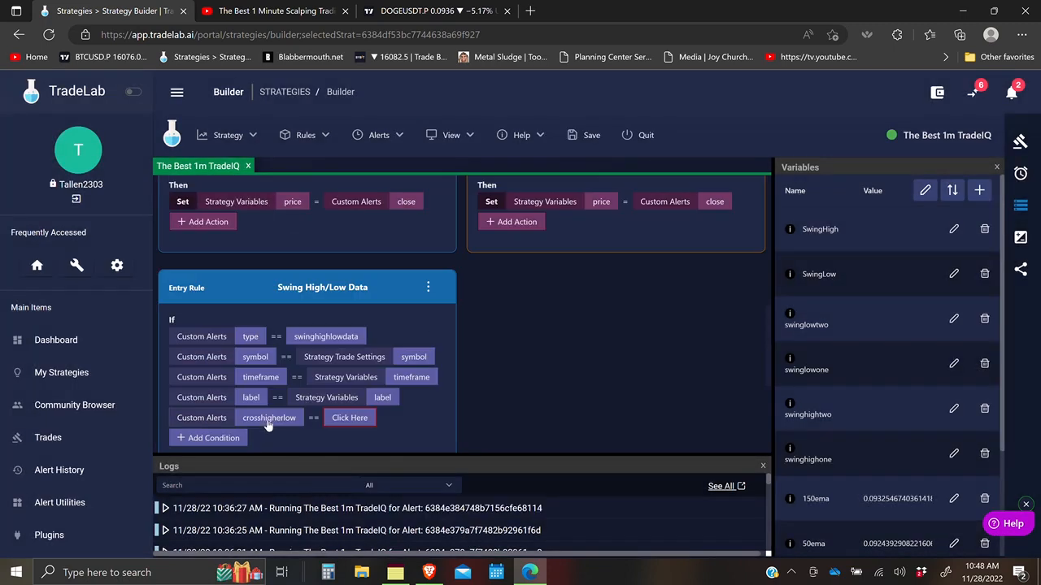
right_click(268, 419)
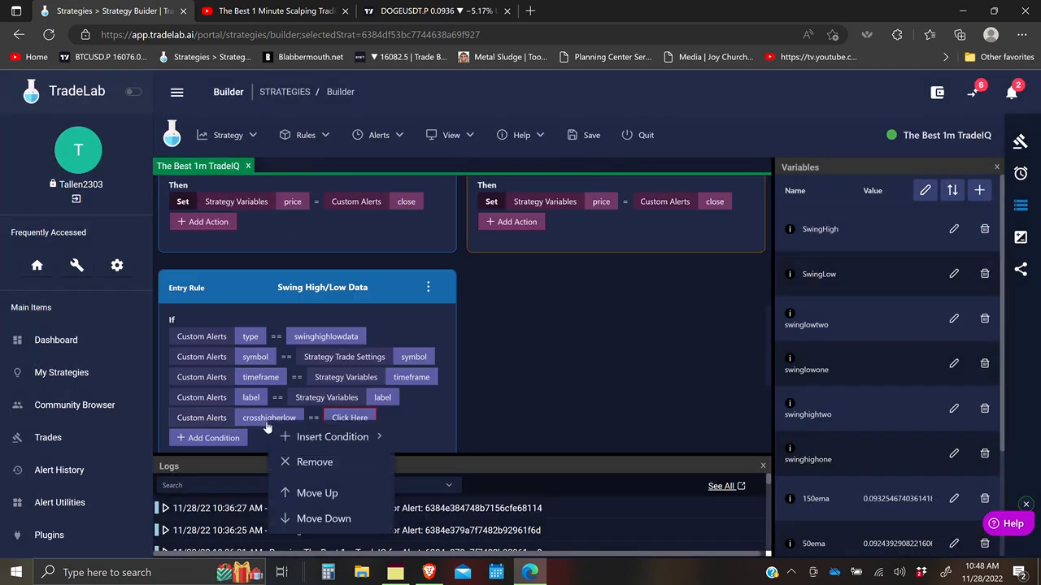
click(314, 462)
scroll(417, 377, down, 3)
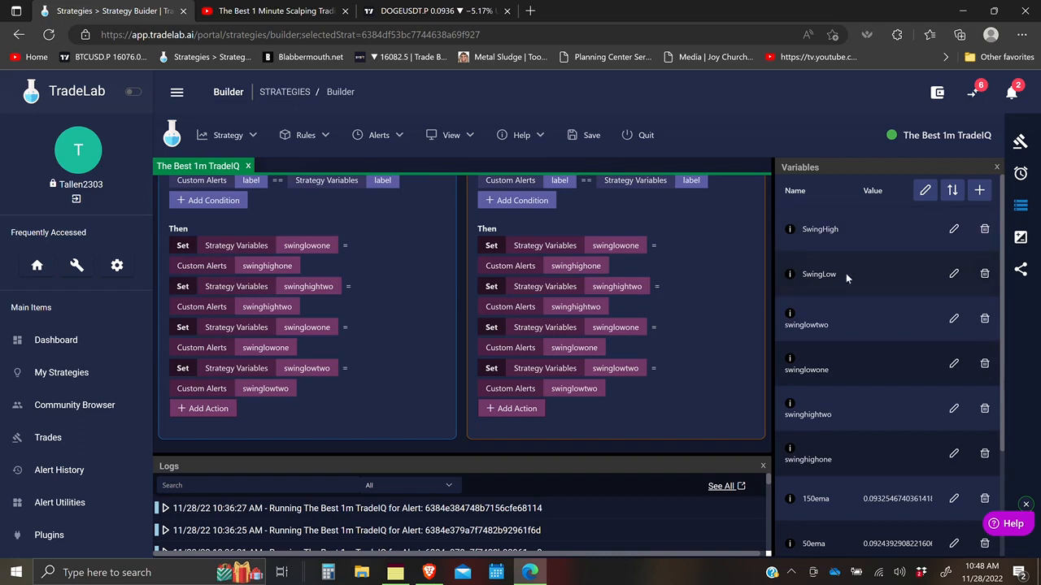
Create a new entry rule with the condition that strategy variable swinglowone is greater than 0
click(305, 135)
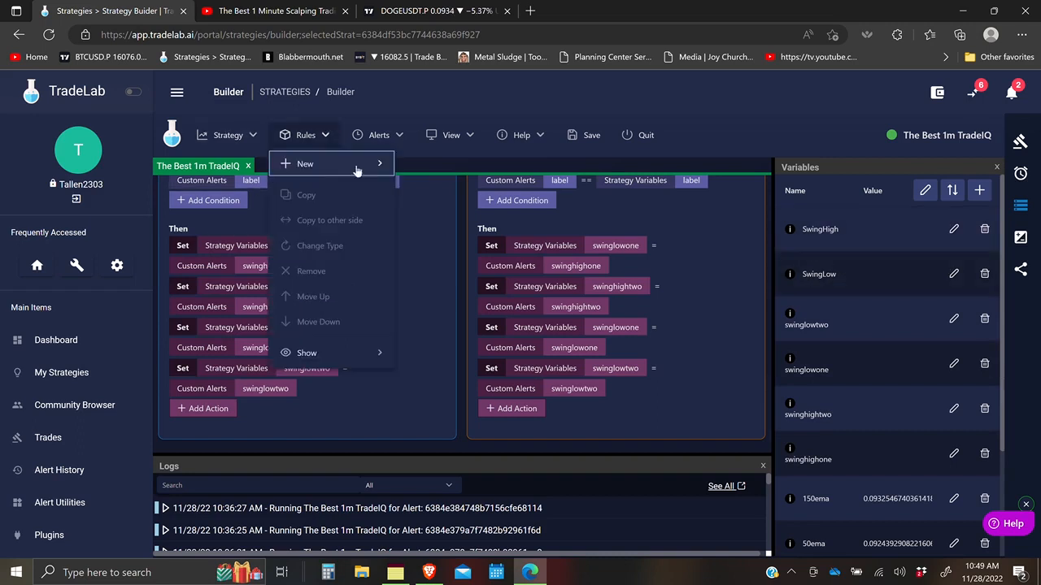
click(358, 162)
click(196, 366)
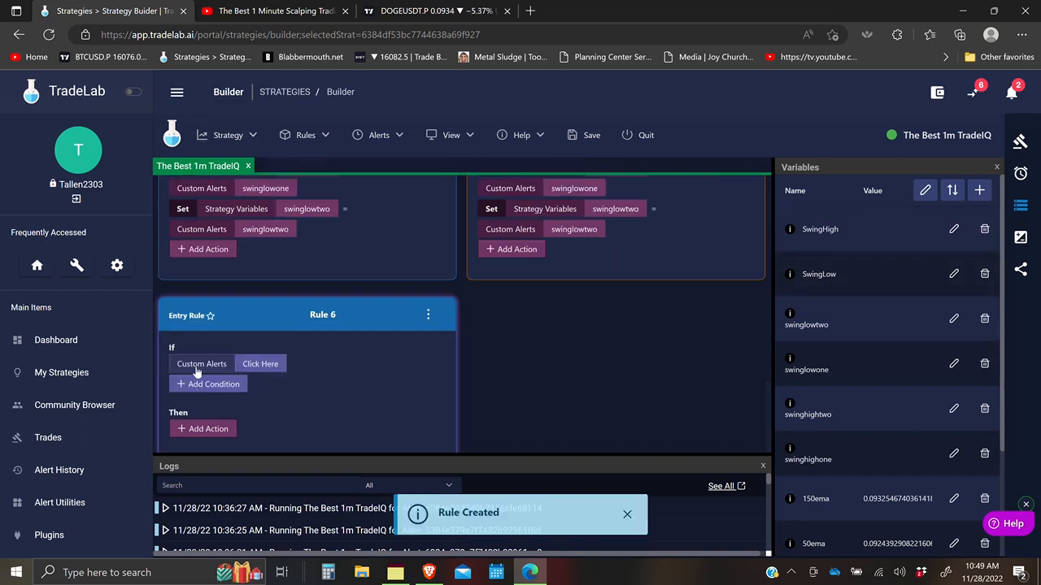
click(405, 326)
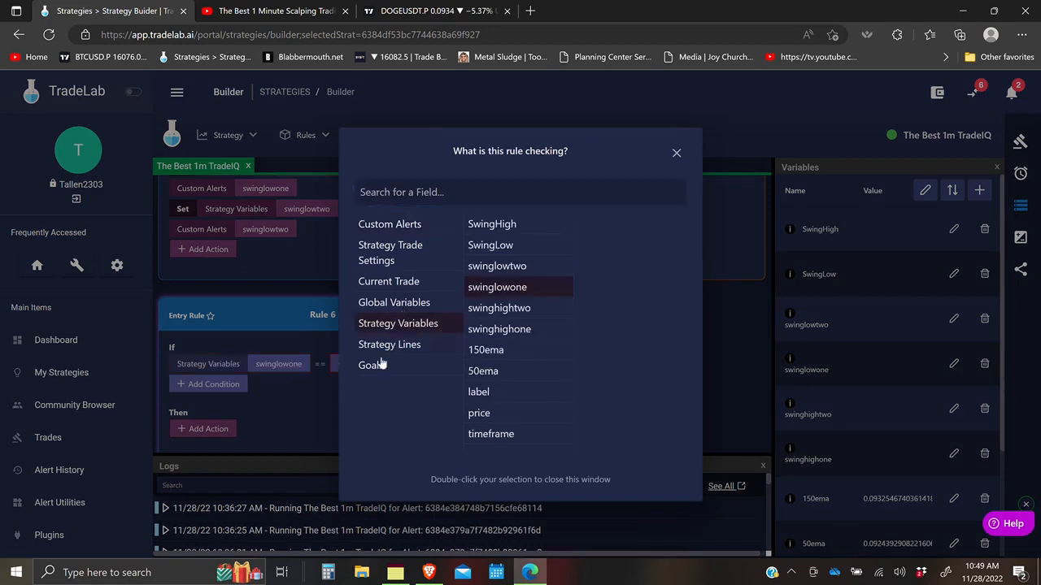
click(321, 372)
click(321, 366)
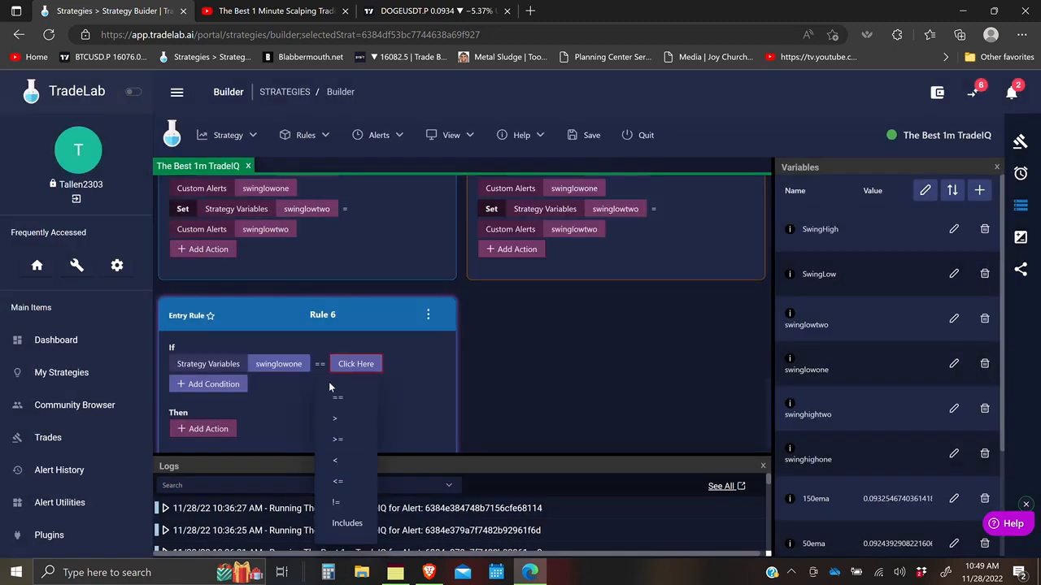
click(336, 418)
click(366, 363)
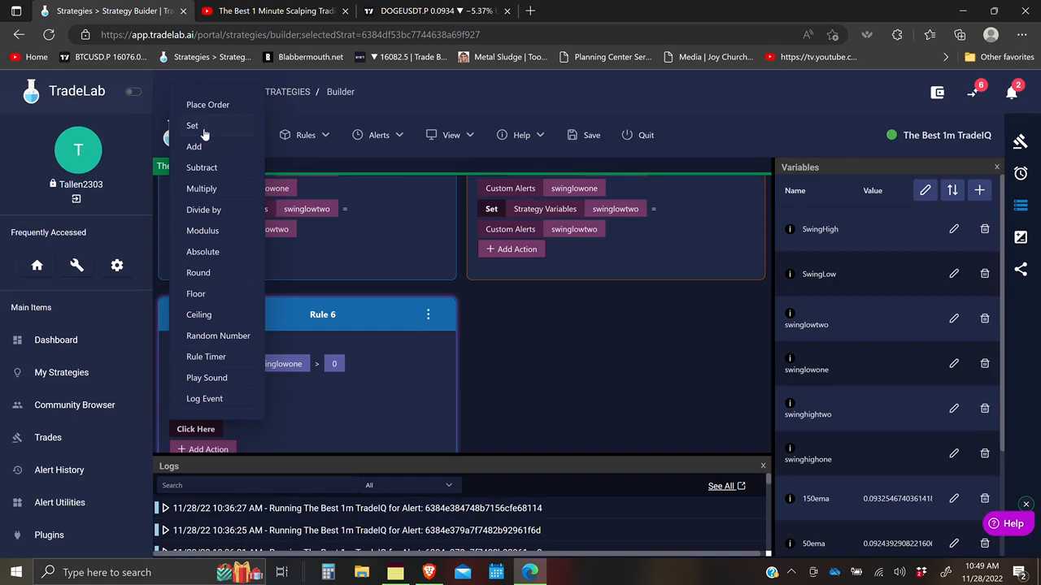
Add a Set action to the new rule that assigns strategy variable swinghighone to strategy variable SwingLow
click(203, 130)
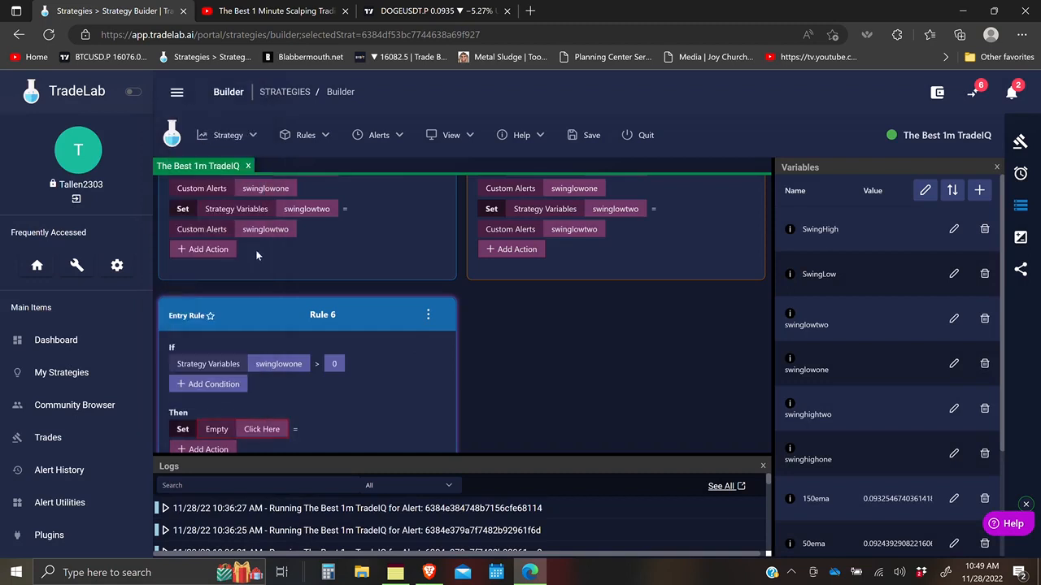
click(260, 431)
double_click(504, 242)
click(367, 429)
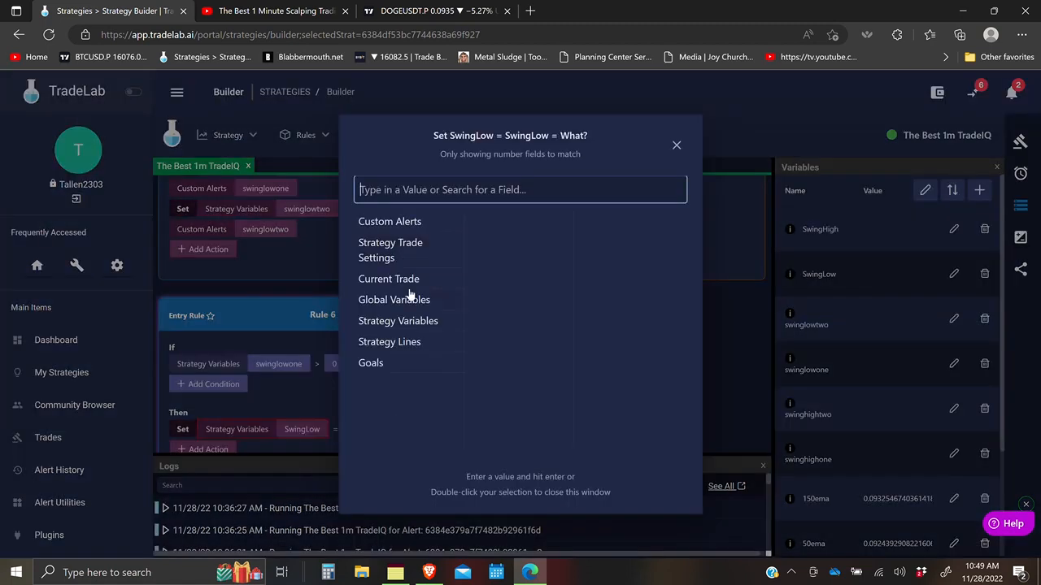
click(398, 321)
click(514, 327)
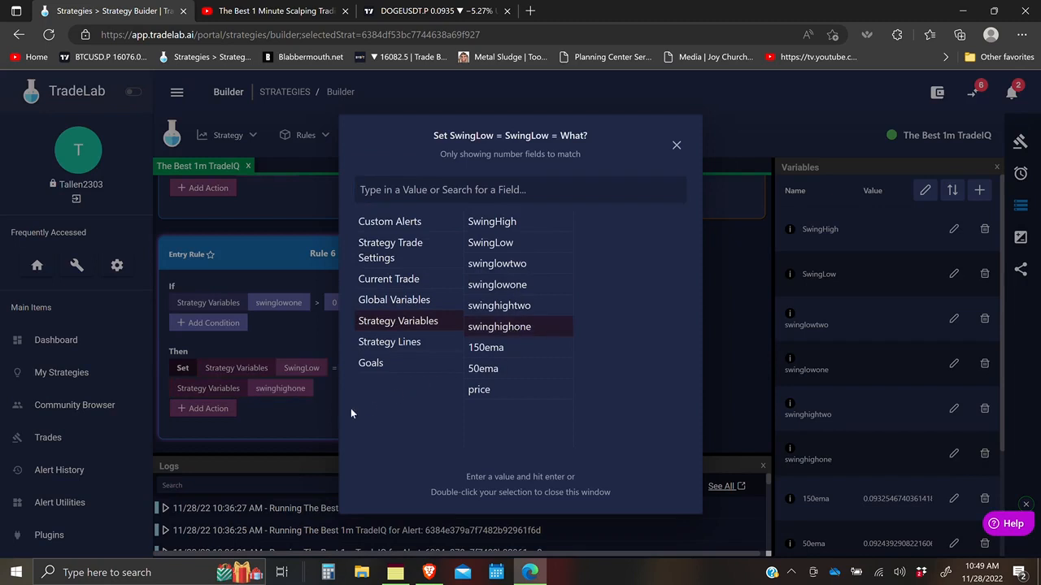
click(299, 392)
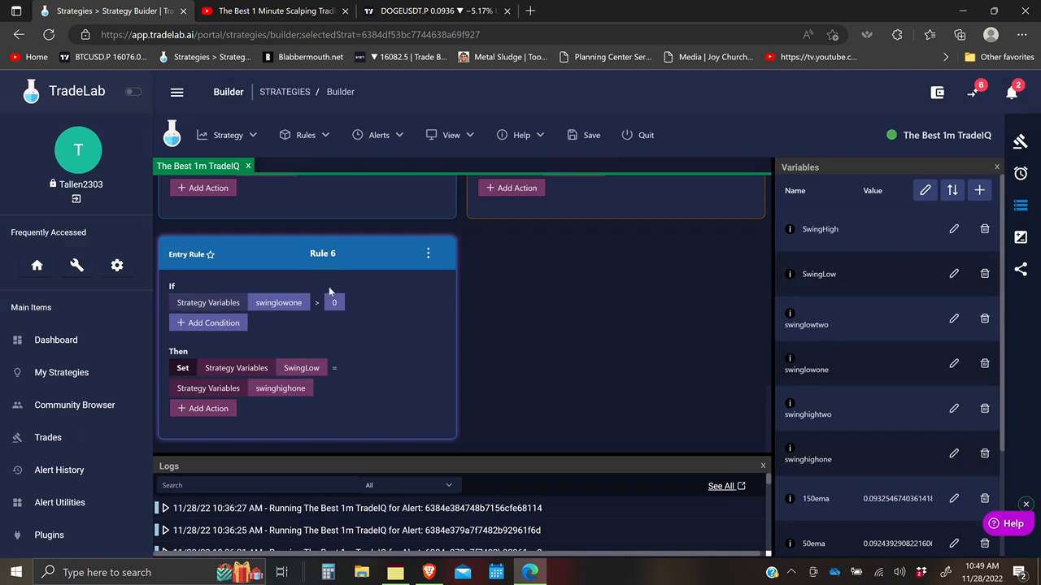
Rename the rule as Swing Low 1 and copy it to the exit side
click(339, 254)
text(Swing Low 1)
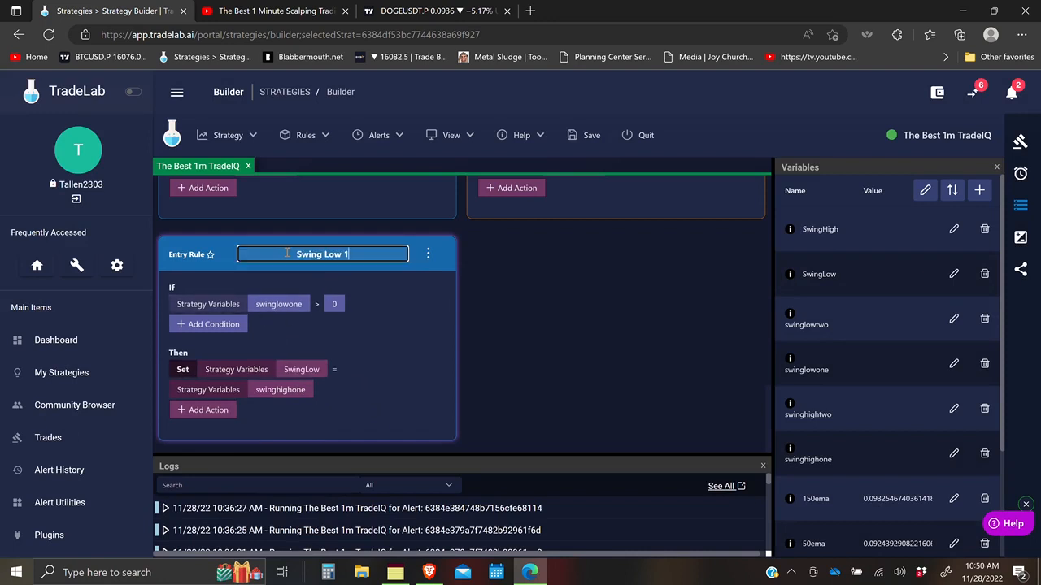
click(427, 254)
mouse_move(469, 307)
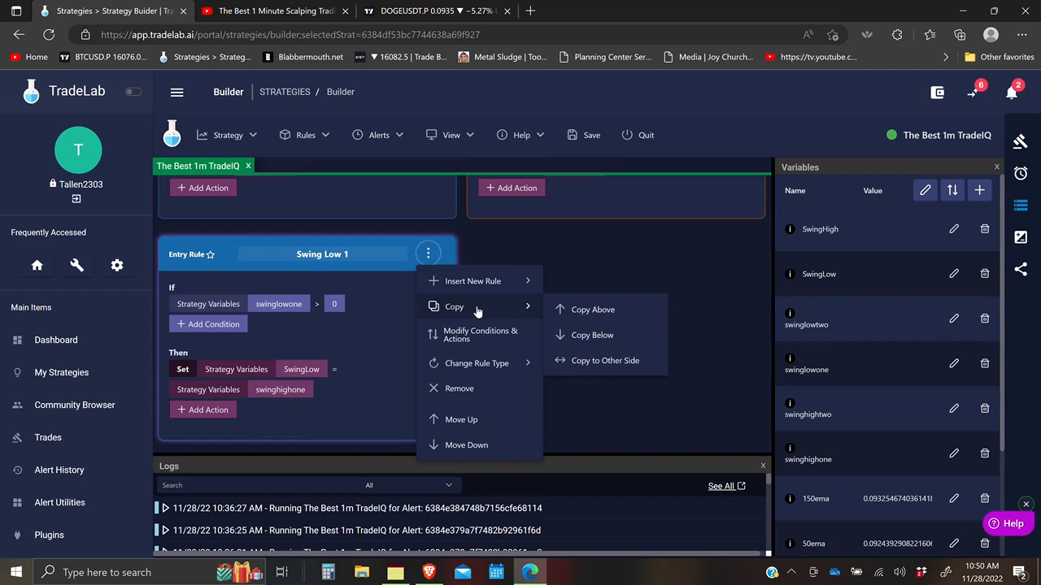
click(583, 360)
Duplicate Swing Low 1 below as Swing Low 2, using swinglowtwo in its condition and action, and copy it to the exit side
click(581, 338)
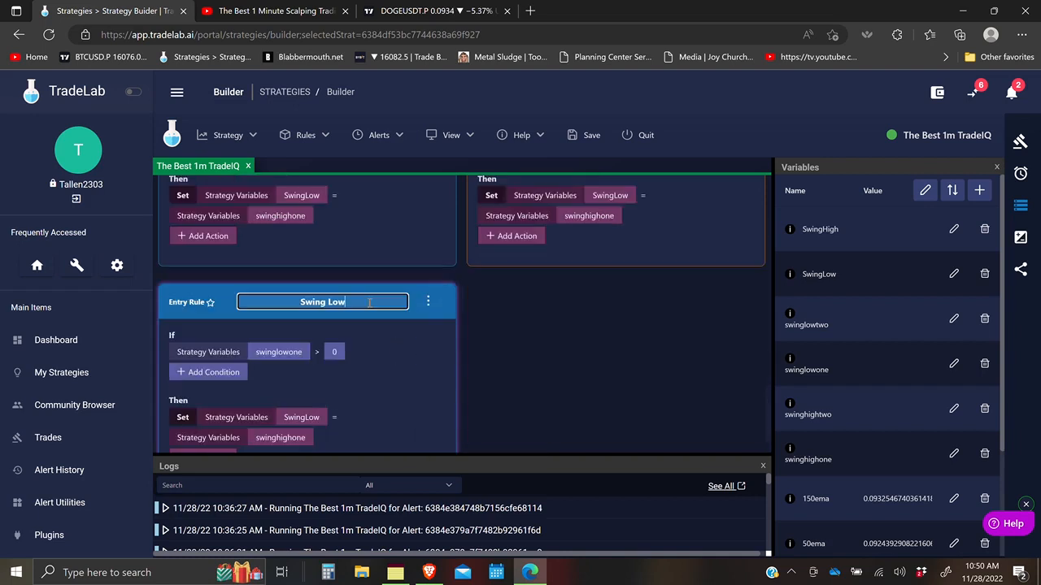
text(2)
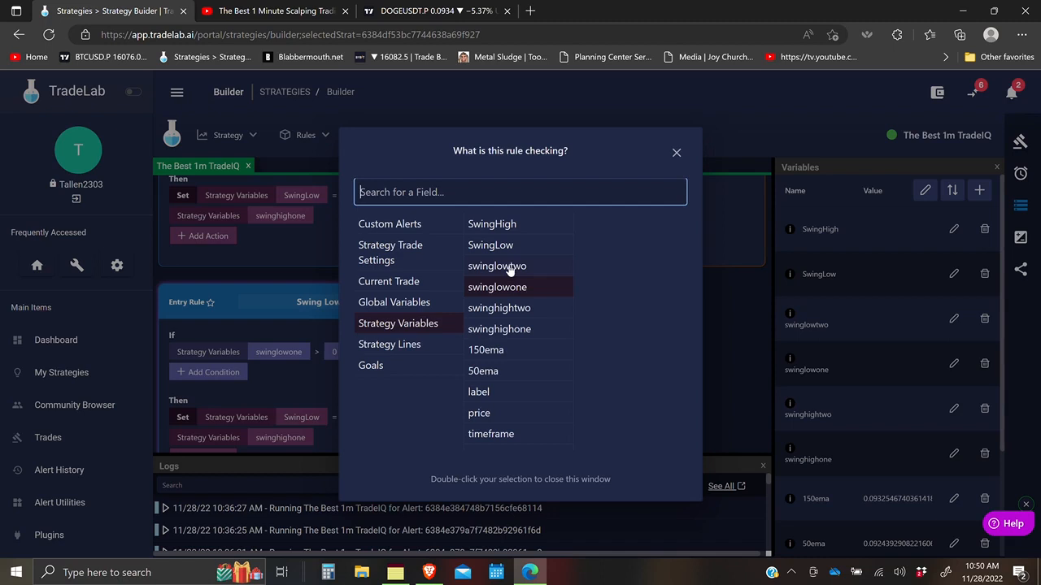
double_click(510, 268)
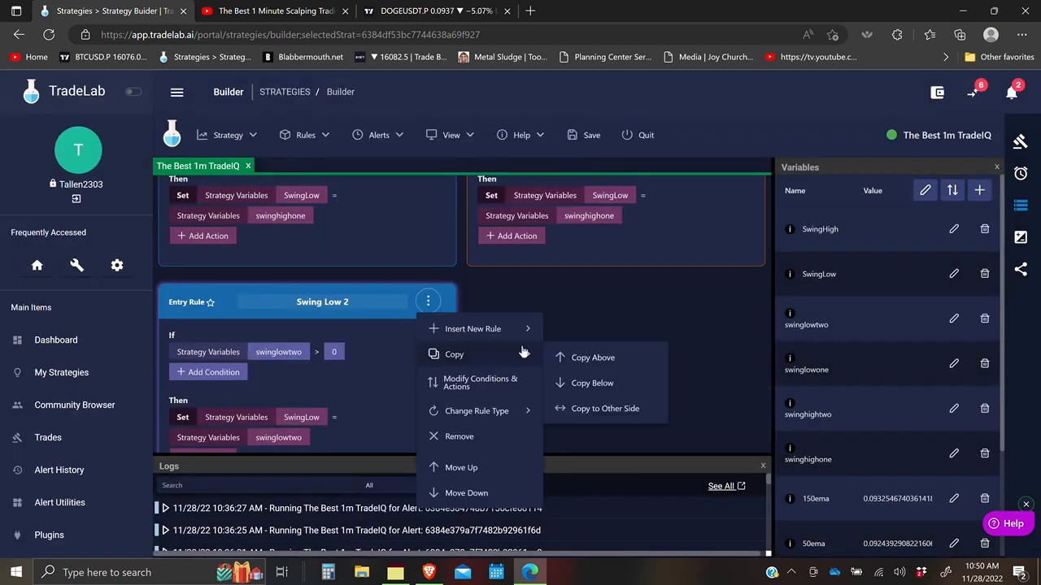
click(589, 411)
scroll(414, 322, down, 1)
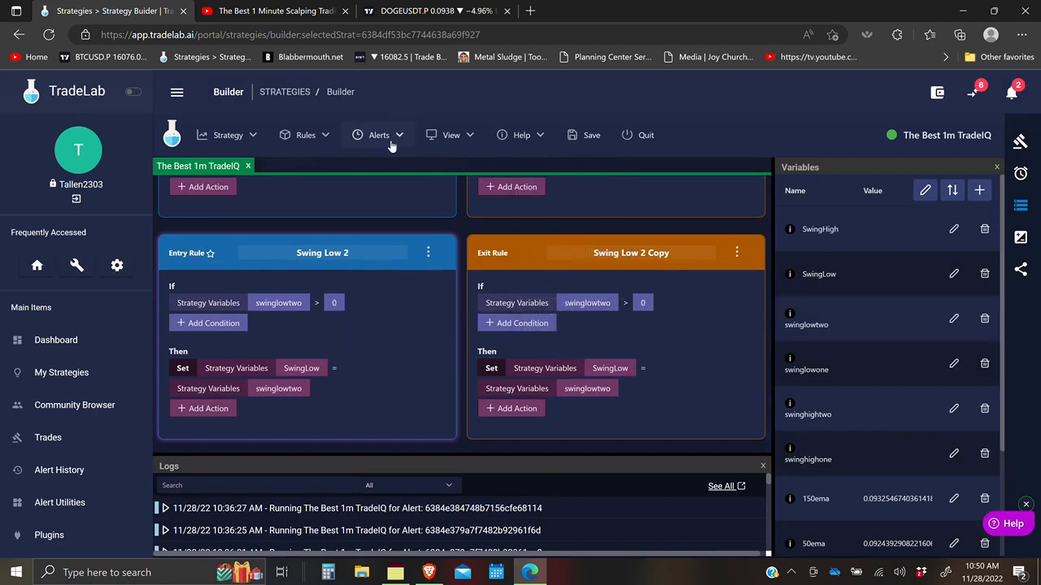
Create another entry rule and name it Swing High 1
click(306, 135)
mouse_move(309, 166)
click(423, 175)
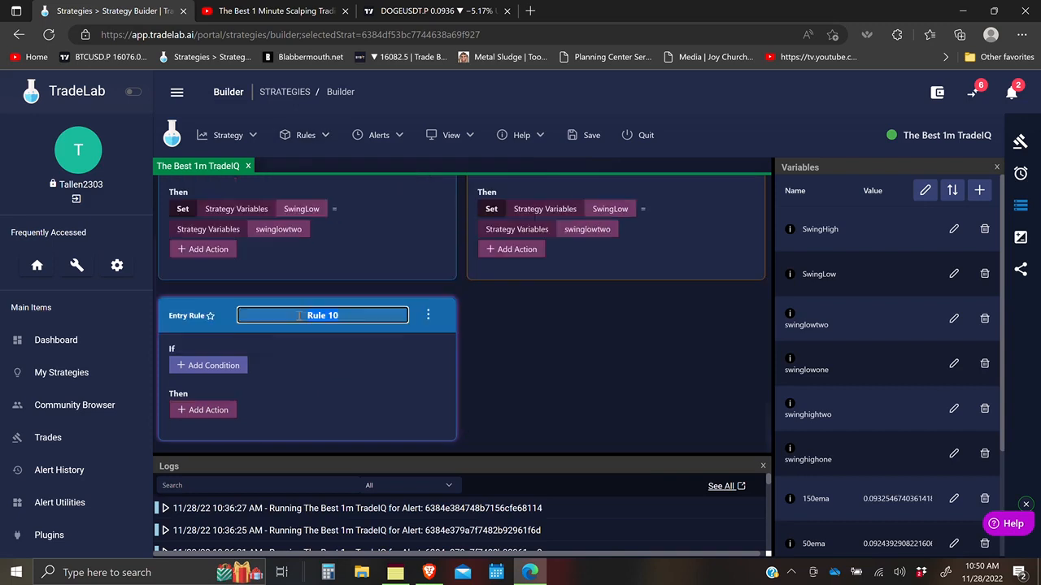
text(Swi)
Add a condition to Swing High 1 that strategy variable swinghighone is greater than 0
click(211, 367)
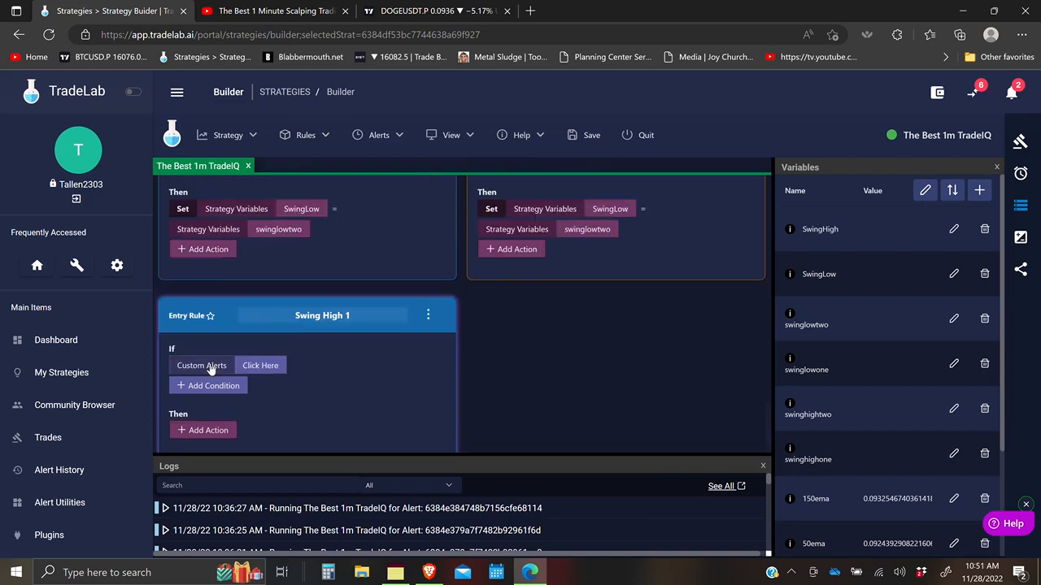
click(210, 366)
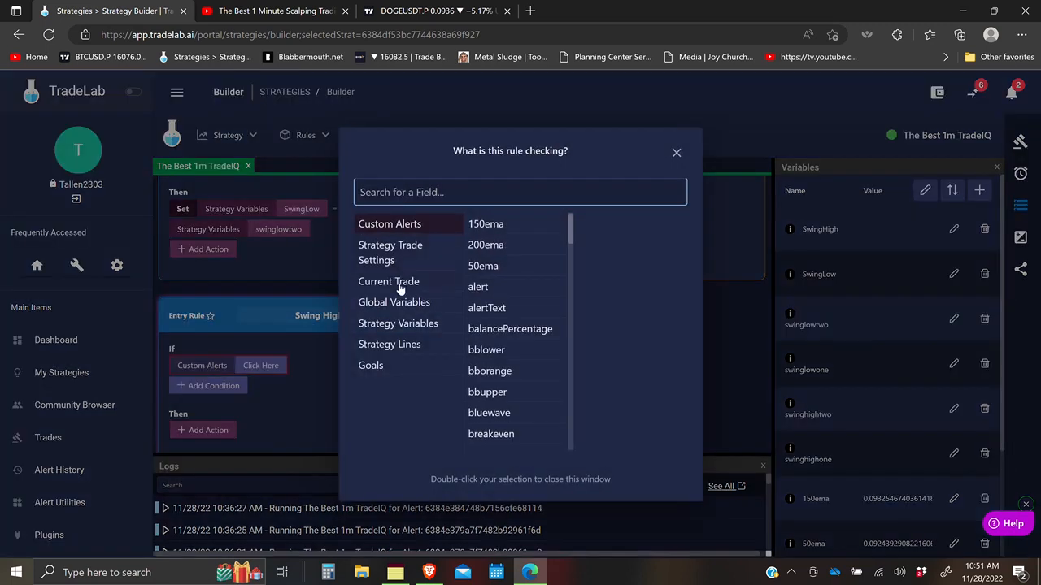
click(399, 325)
click(499, 330)
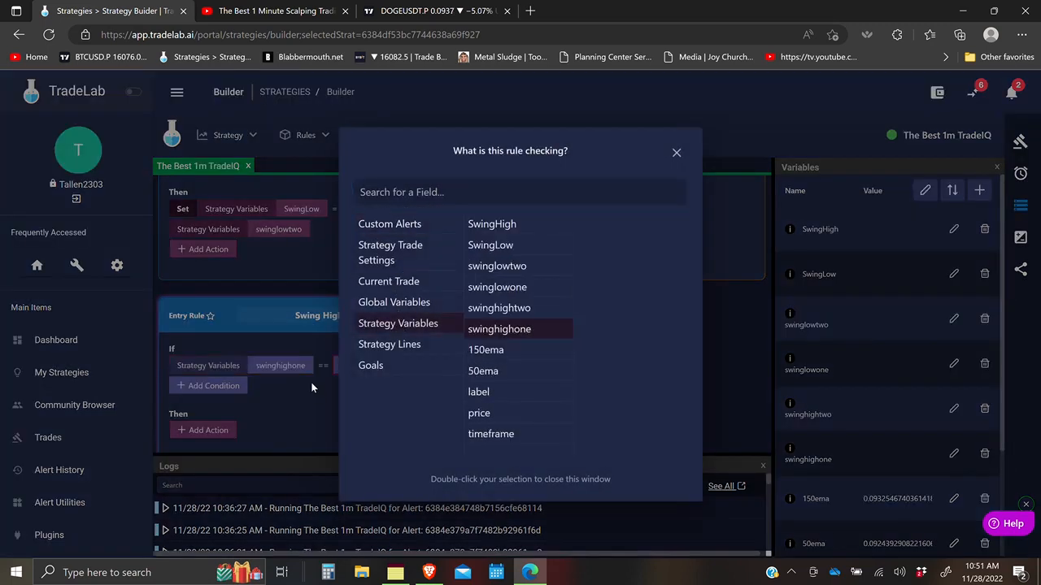
click(314, 386)
click(323, 367)
click(339, 421)
click(353, 371)
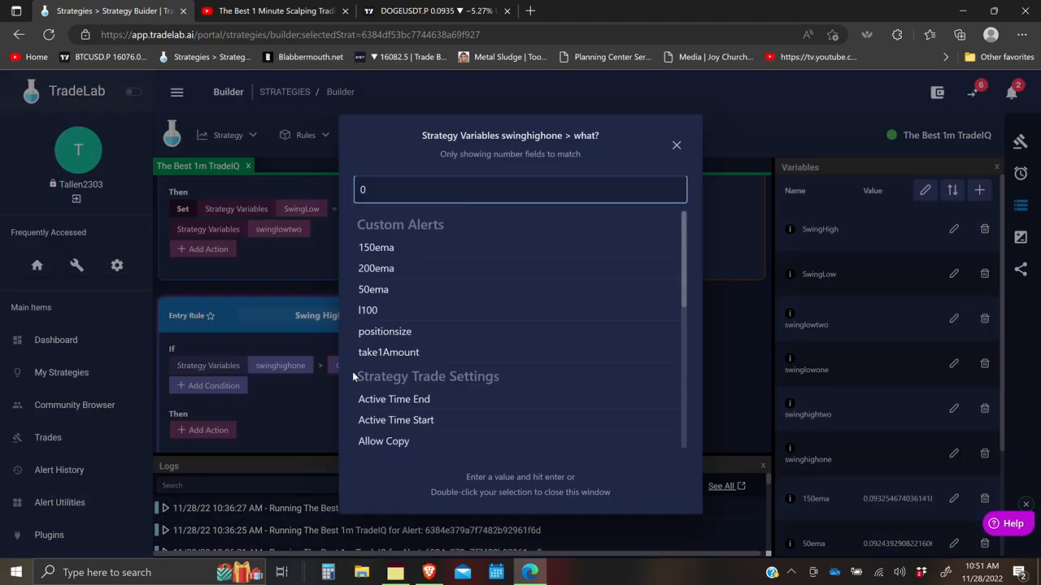
key(Return)
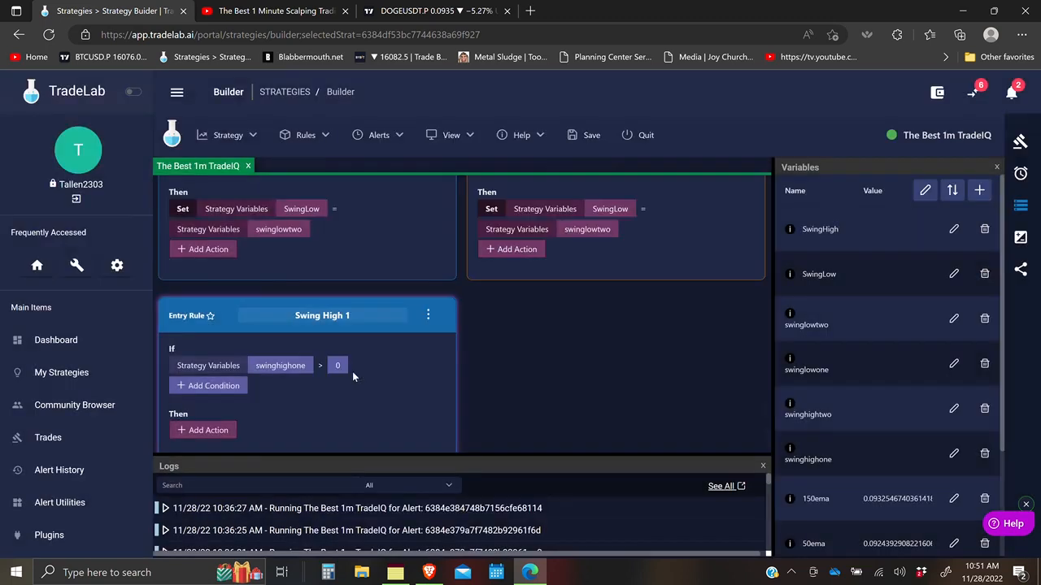
Add a Set action to Swing High 1 that assigns strategy variable swinghighone to strategy variable SwingHigh
click(208, 430)
click(191, 121)
click(261, 431)
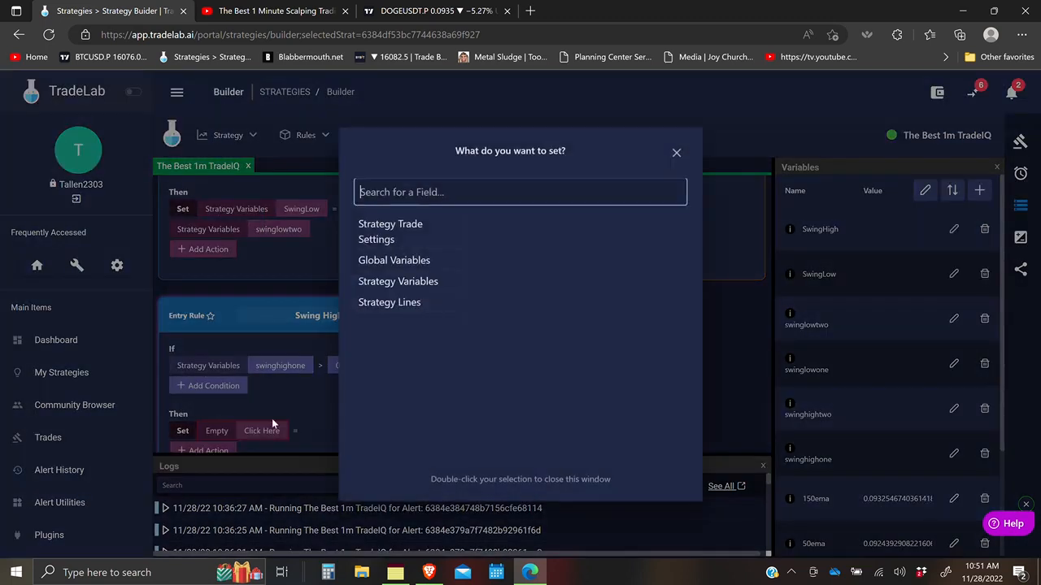
click(385, 282)
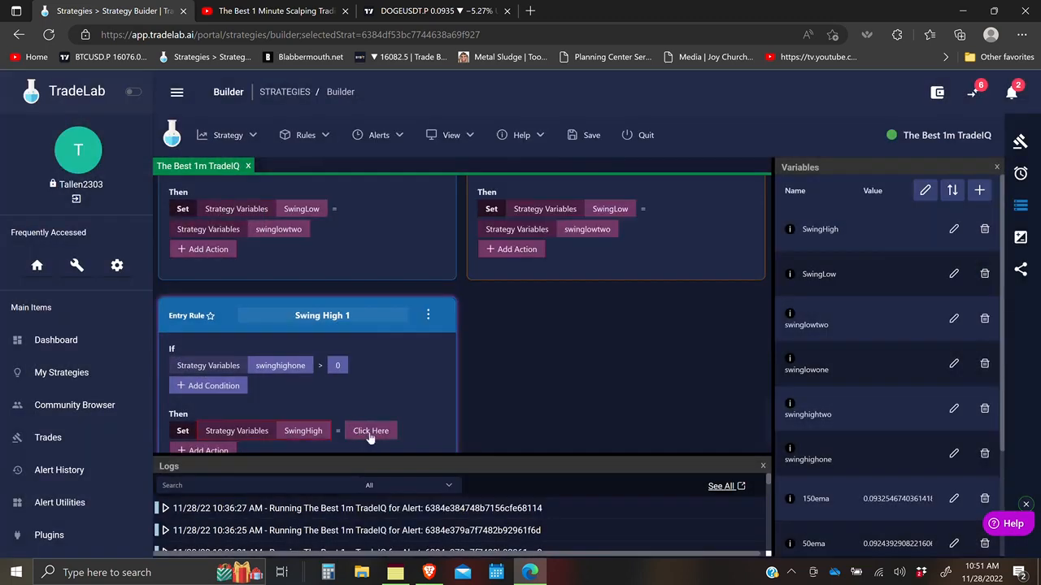
click(369, 435)
click(427, 326)
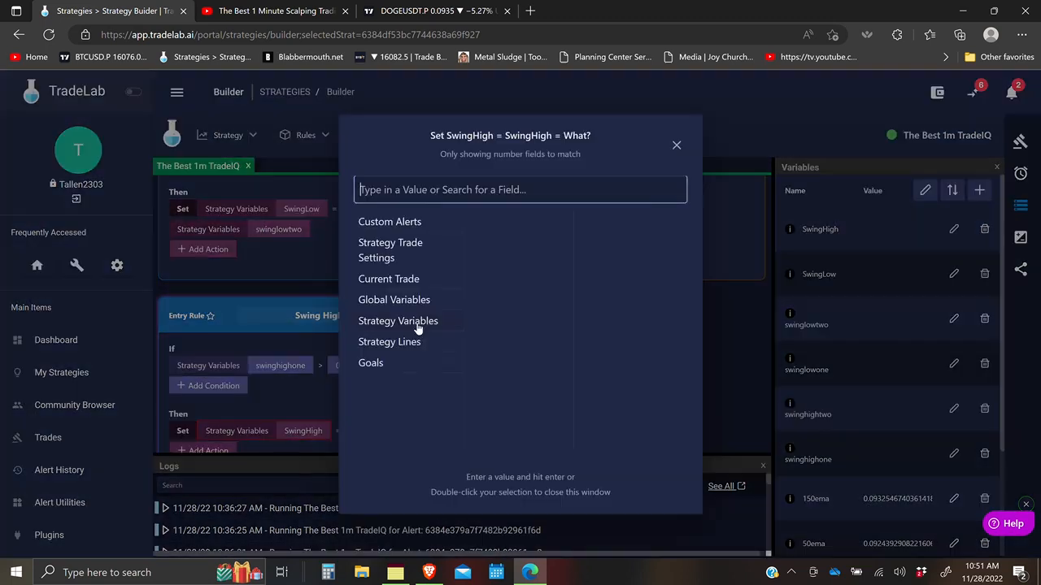
click(514, 328)
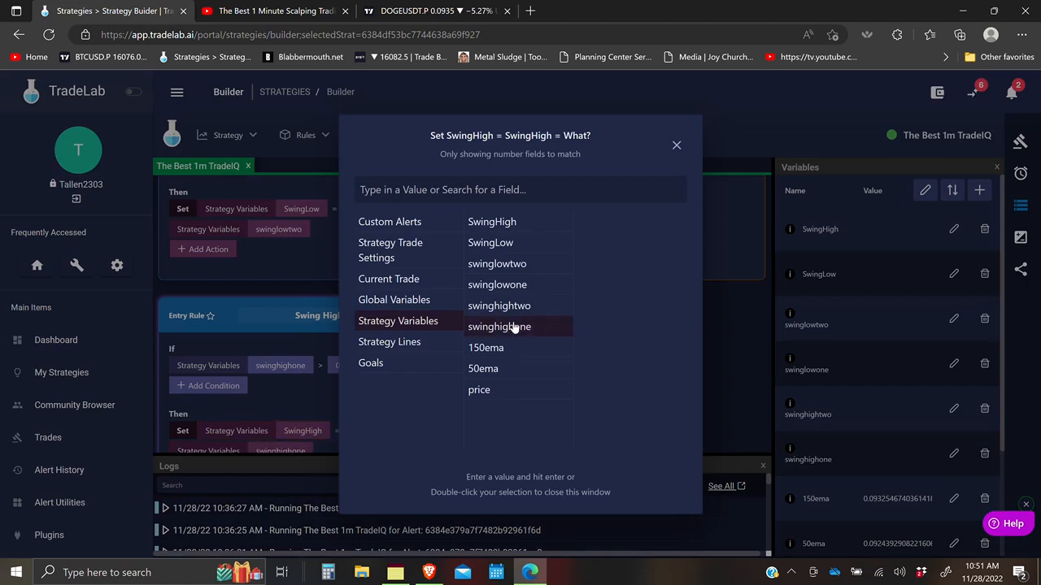
click(304, 395)
Copy Swing High 1 to the exit side and build Swing High 2 below for both sides, using swinghightwo in its condition and action
click(428, 315)
mouse_move(455, 367)
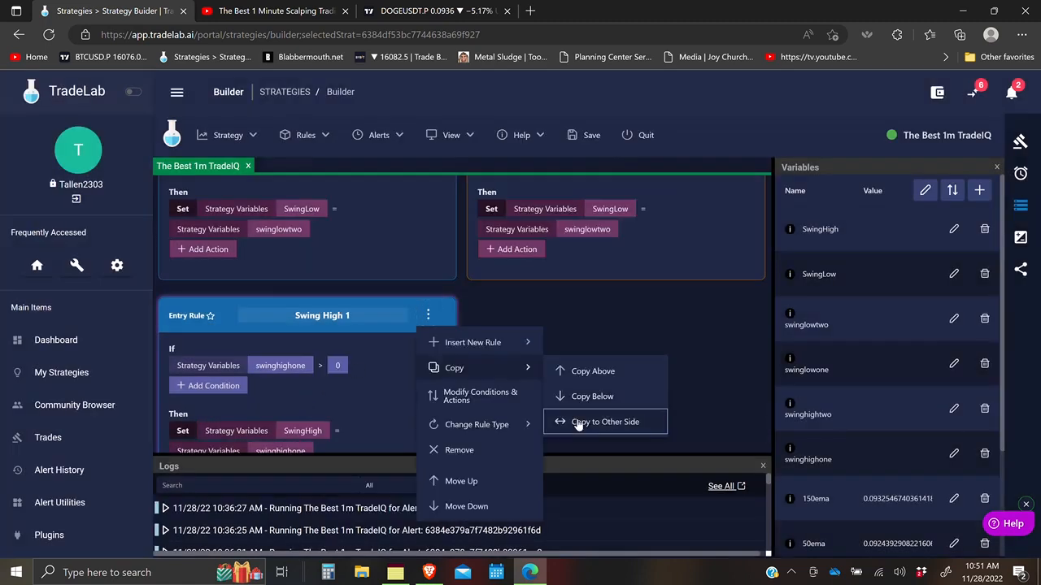
click(578, 424)
click(566, 339)
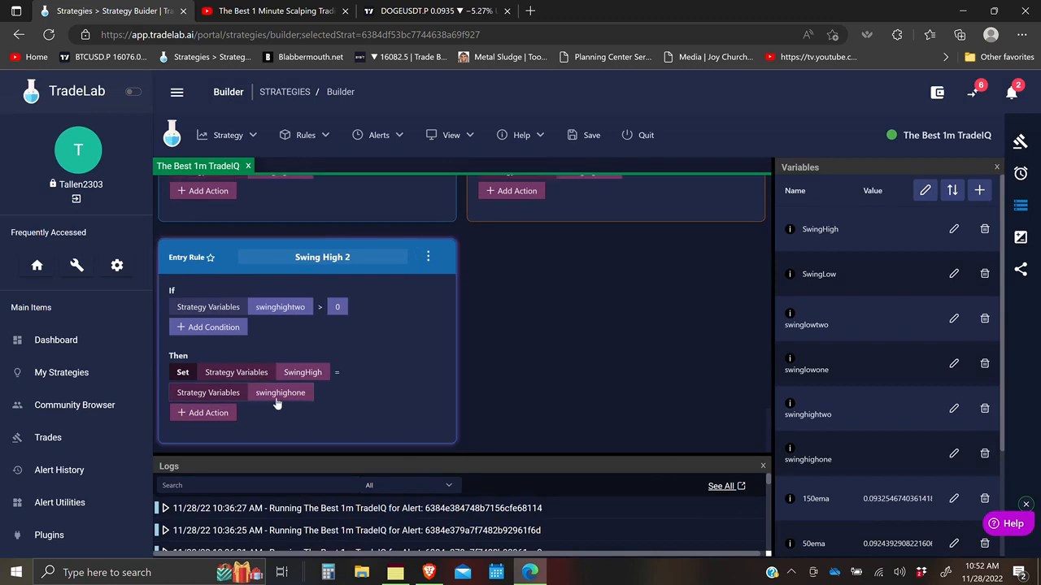
click(280, 393)
click(498, 304)
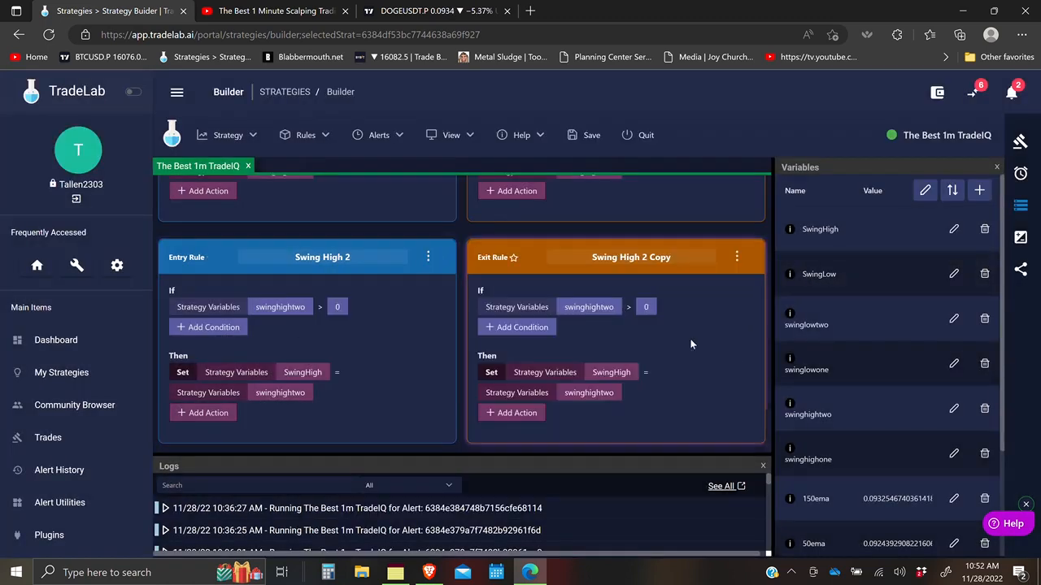
scroll(425, 306, up, 6)
scroll(428, 305, down, 4)
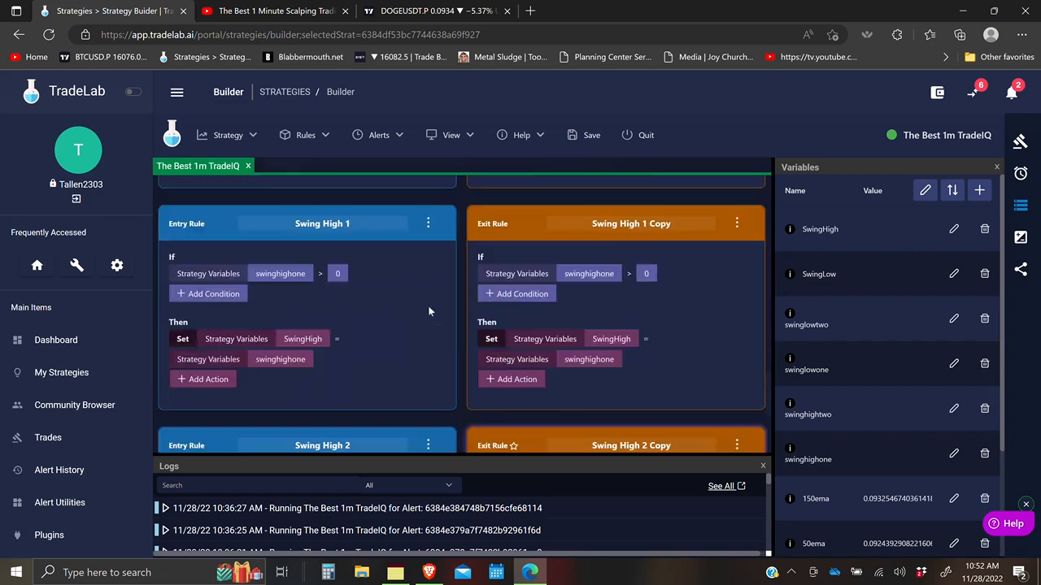
scroll(447, 298, down, 3)
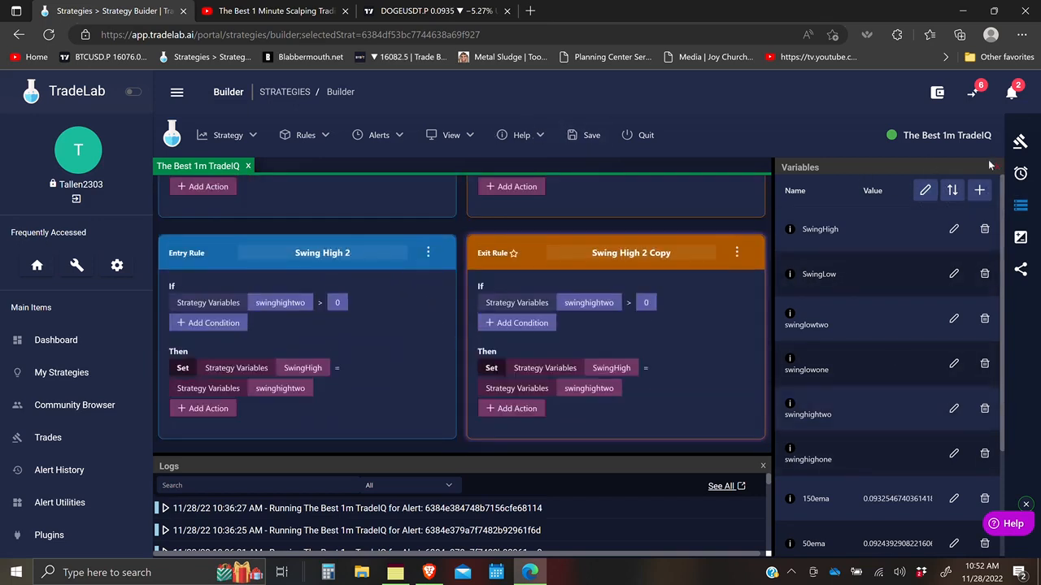
Open the setup instructions for the Swing High/Low Data alert and switch to the TradingView chart
click(930, 191)
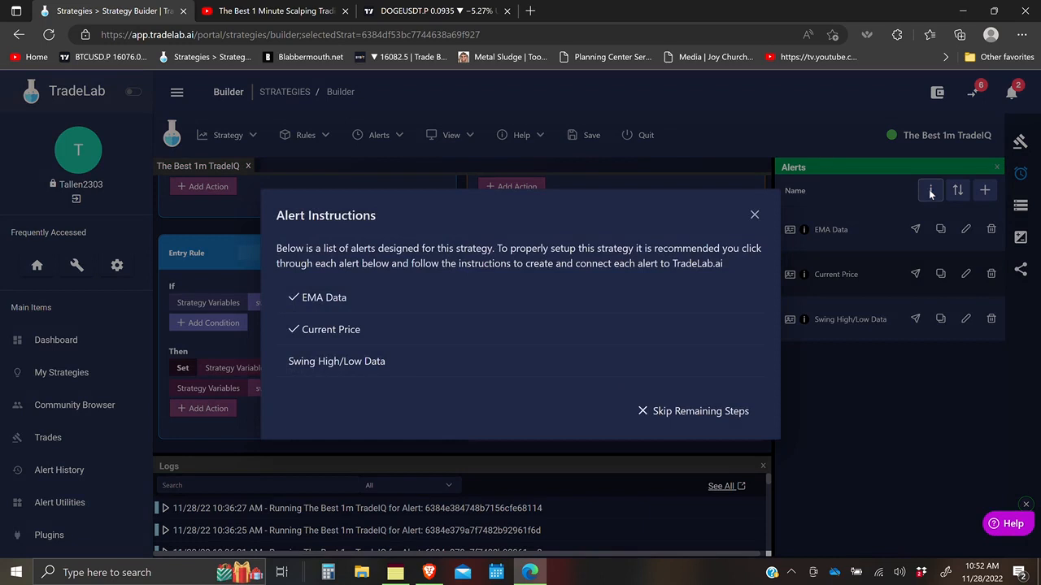
click(323, 364)
click(431, 12)
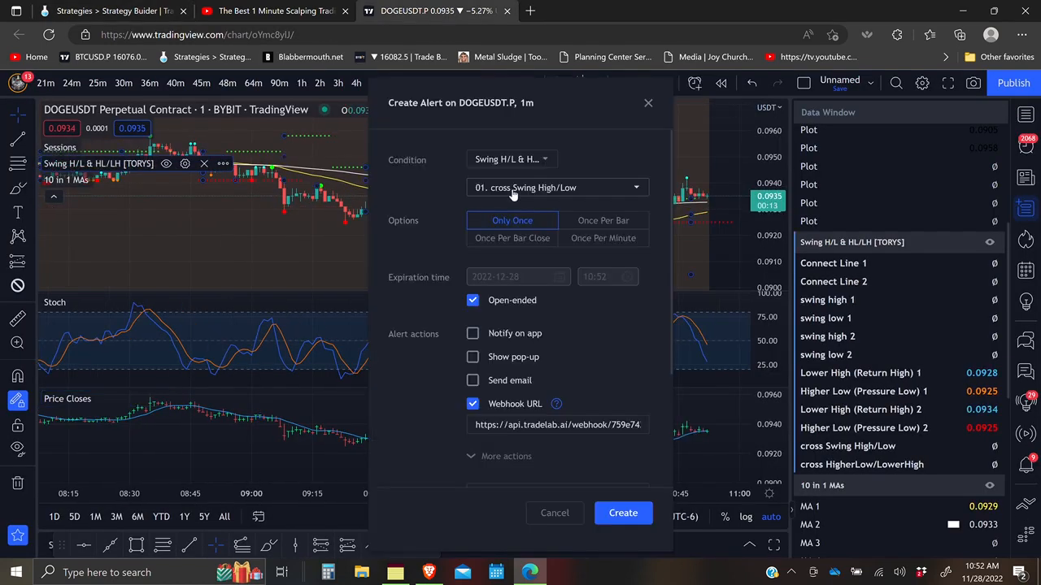
Set the Swing H/L indicator alert's condition to Greater Than a value of 0 for the chosen indicator plot
click(512, 193)
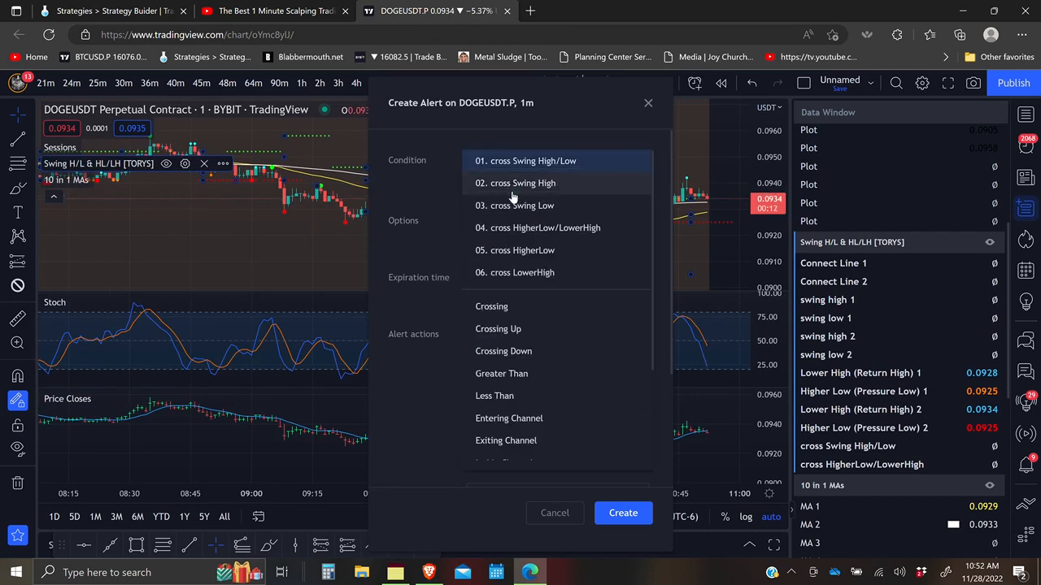
click(501, 373)
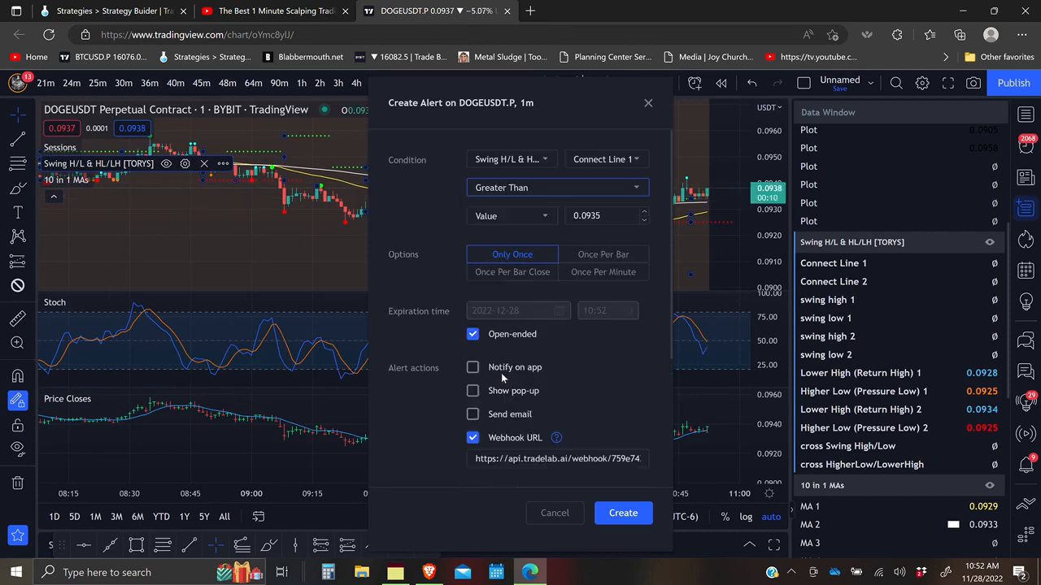
click(625, 167)
click(600, 294)
double_click(587, 216)
text(0)
Create the alert as Swing High/Low Data with the Once Per Bar Close option and its TradeLab webhook URL and message
click(512, 272)
scroll(435, 254, down, 2)
drag(480, 352, 648, 345)
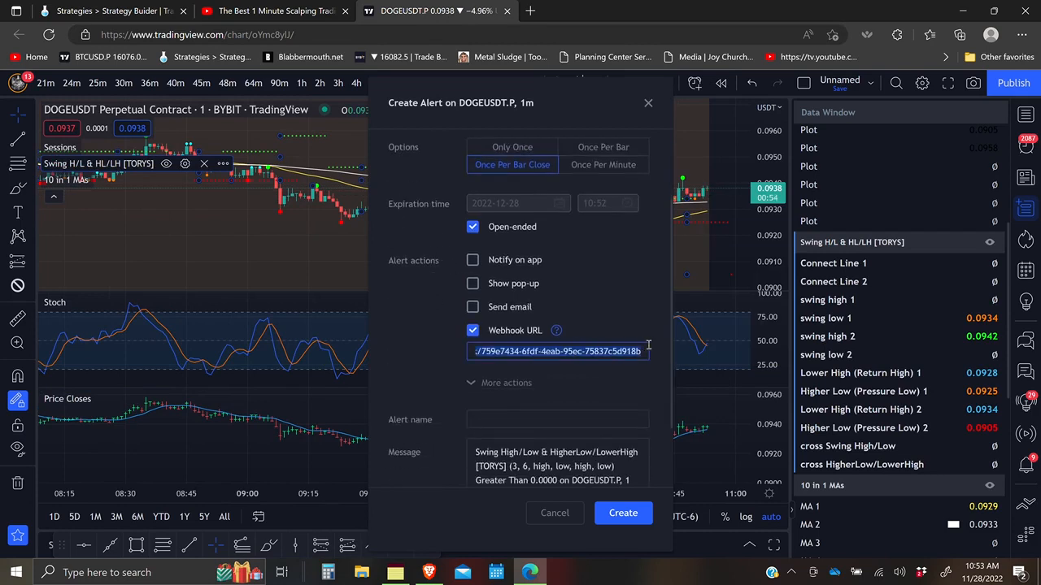
key(ctrl+v)
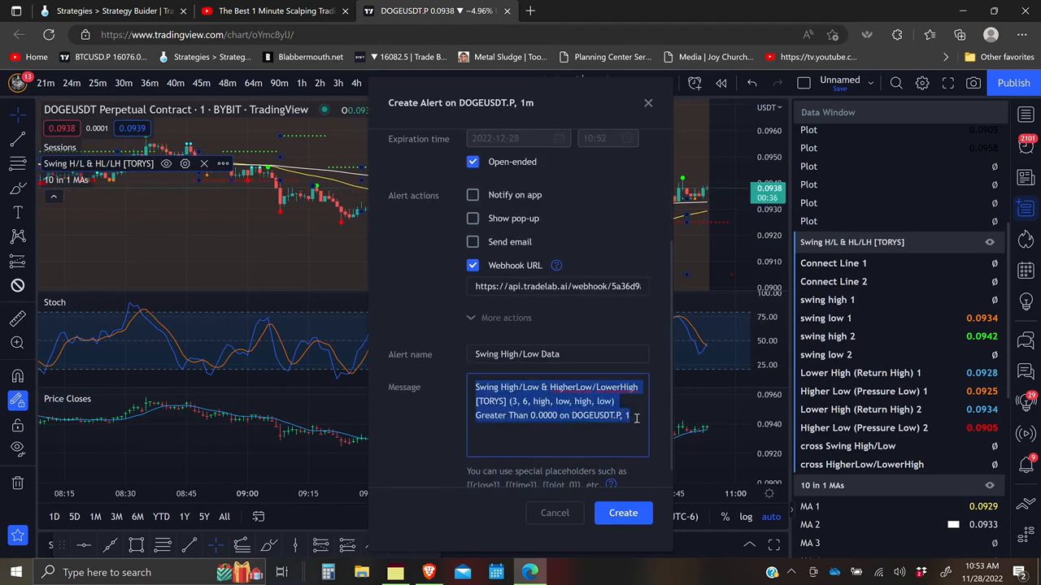
key(ctrl+v)
click(624, 513)
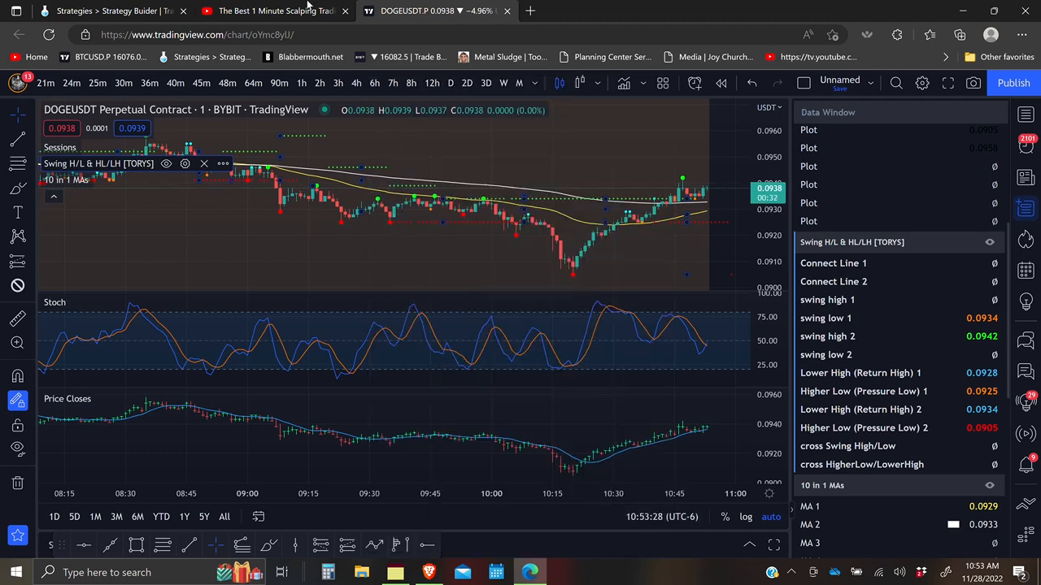
Return to the TradeLab builder and review the indicator settings and short-entry rules in the My Notes strategy note
click(114, 10)
click(724, 503)
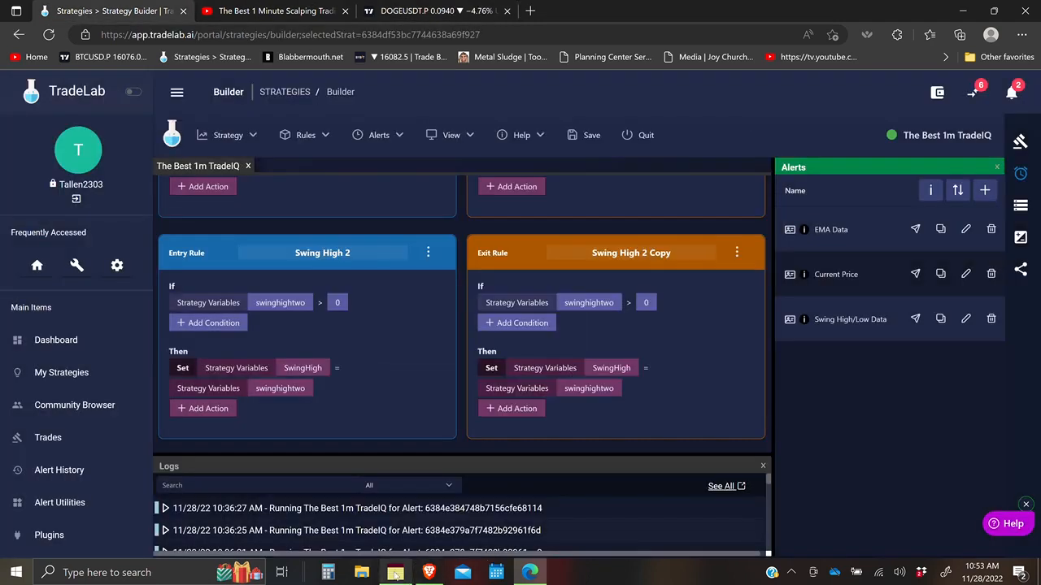
click(395, 572)
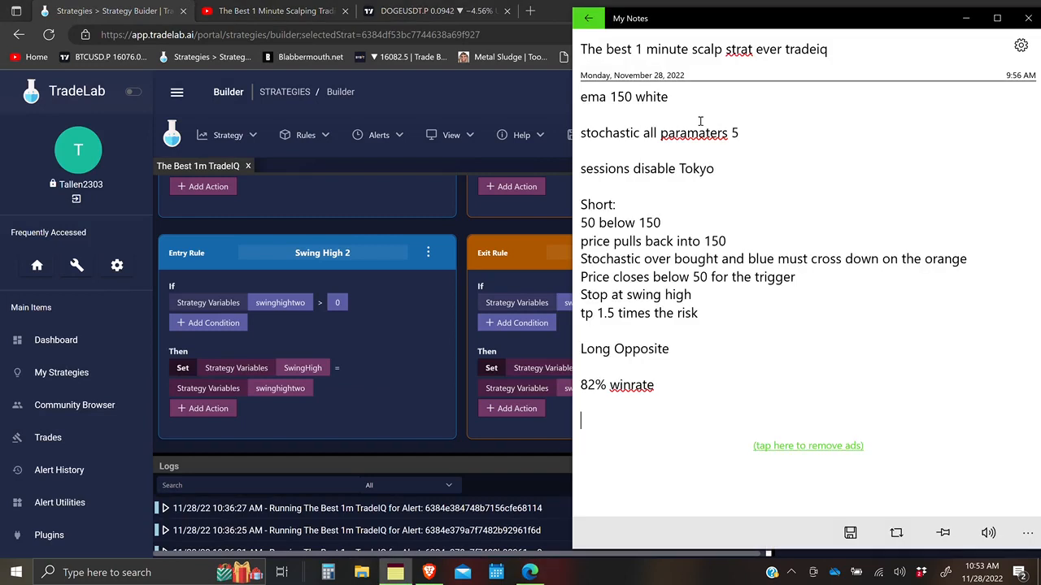
scroll(650, 236, up, 1)
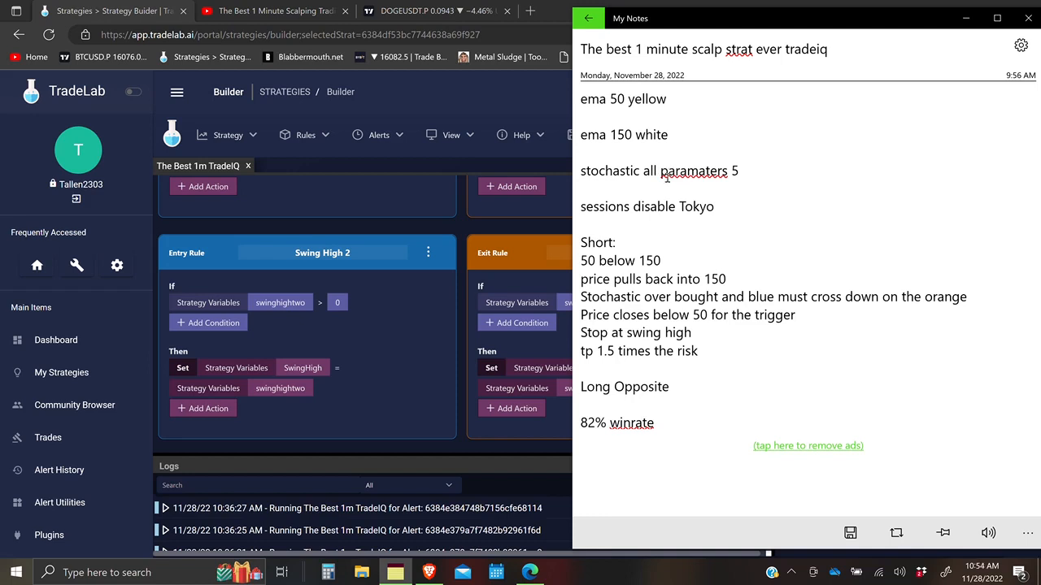
scroll(666, 179, down, 1)
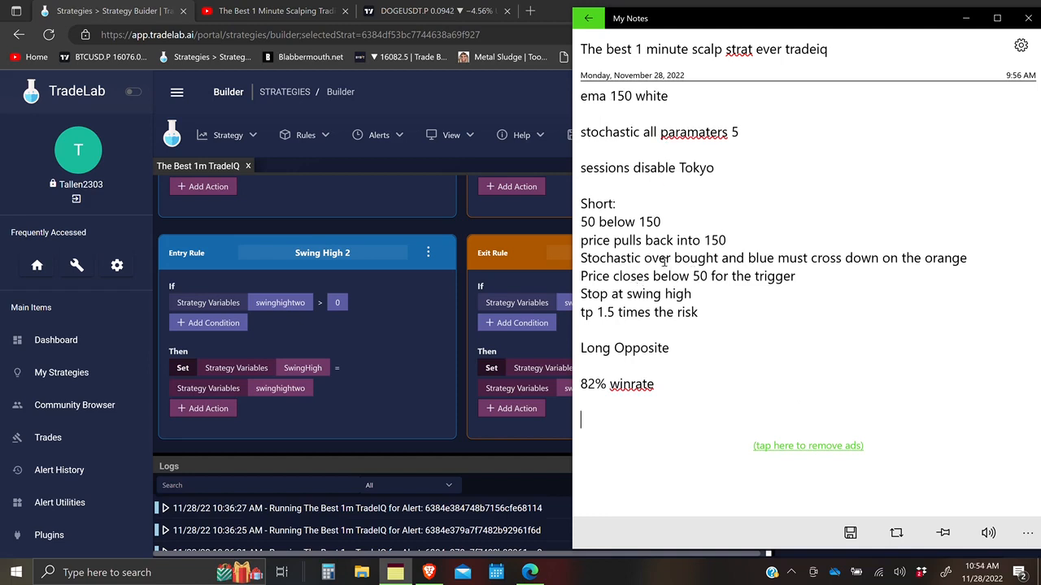
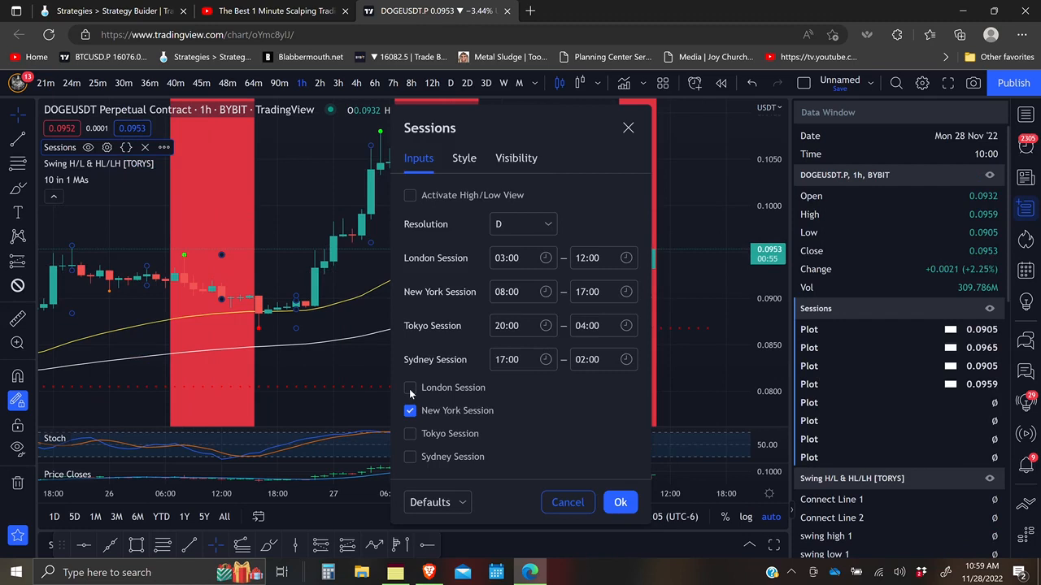
Enable the London Session in the chart's Sessions indicator inputs and return to the TradeLab alert builder
click(410, 389)
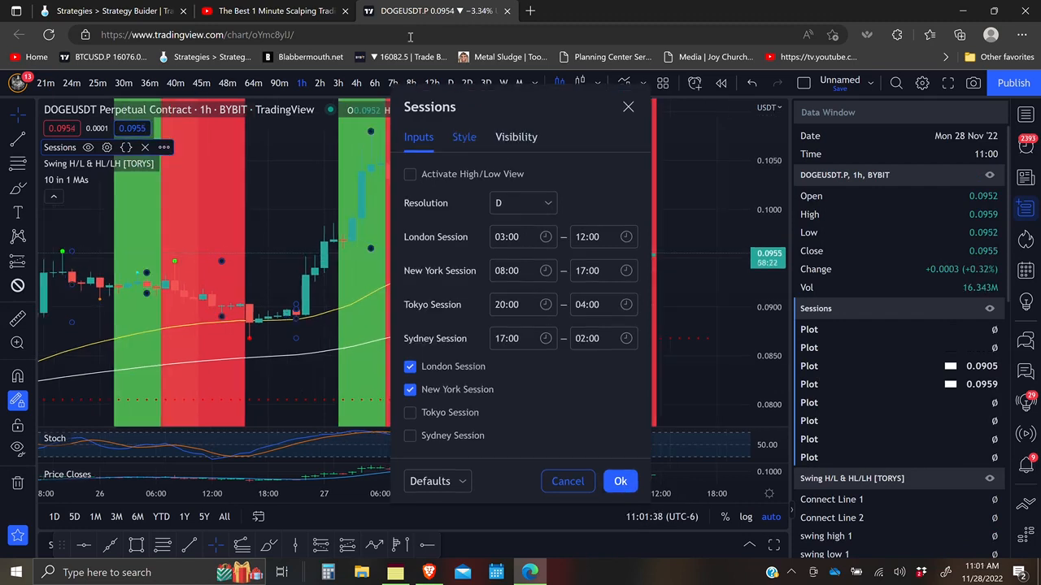
click(98, 16)
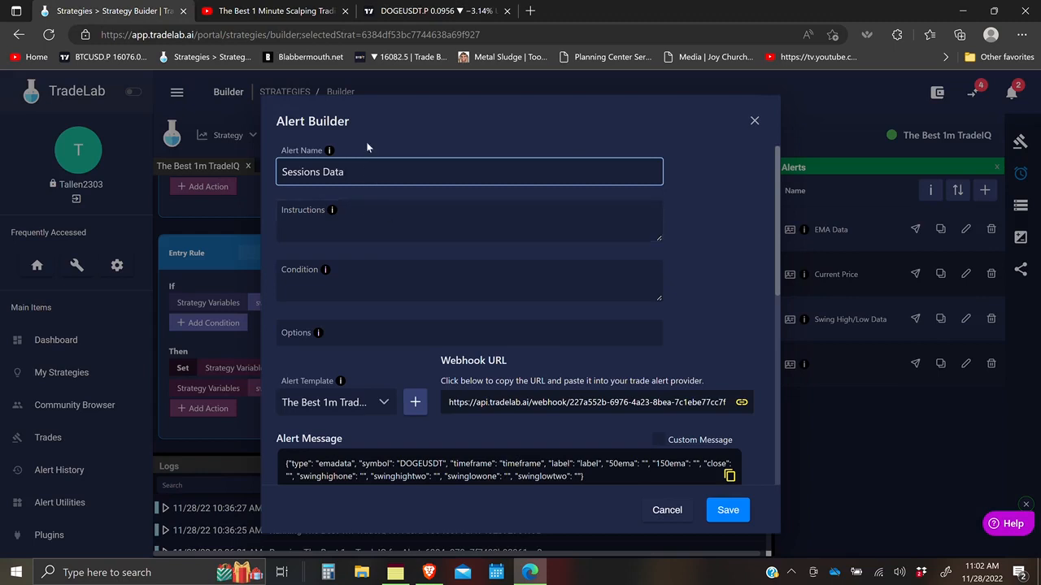
Create a new alert template named Sessions Data and set its type value to sessionsdata
click(415, 401)
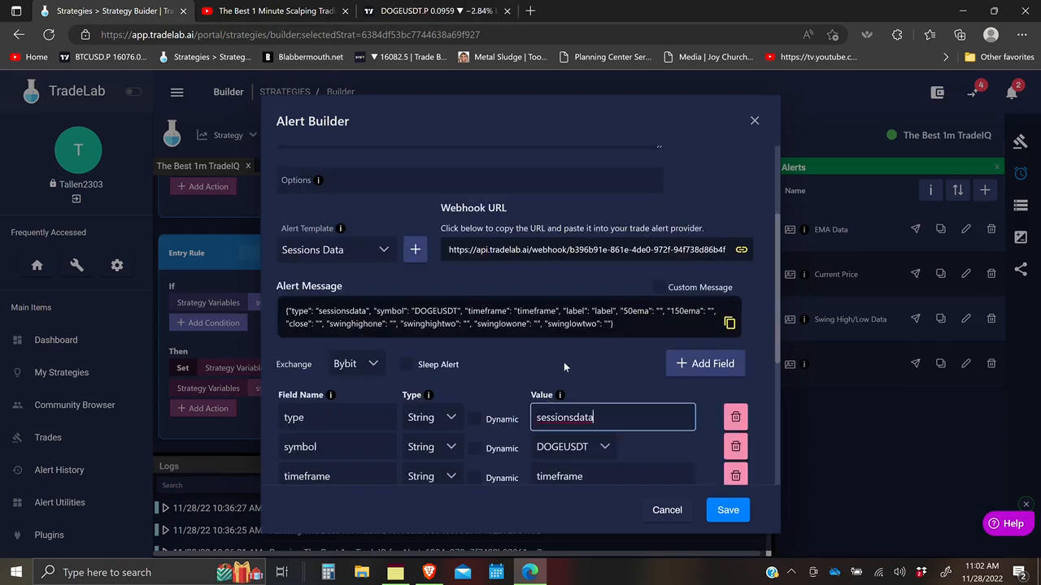
click(557, 352)
scroll(555, 350, down, 1)
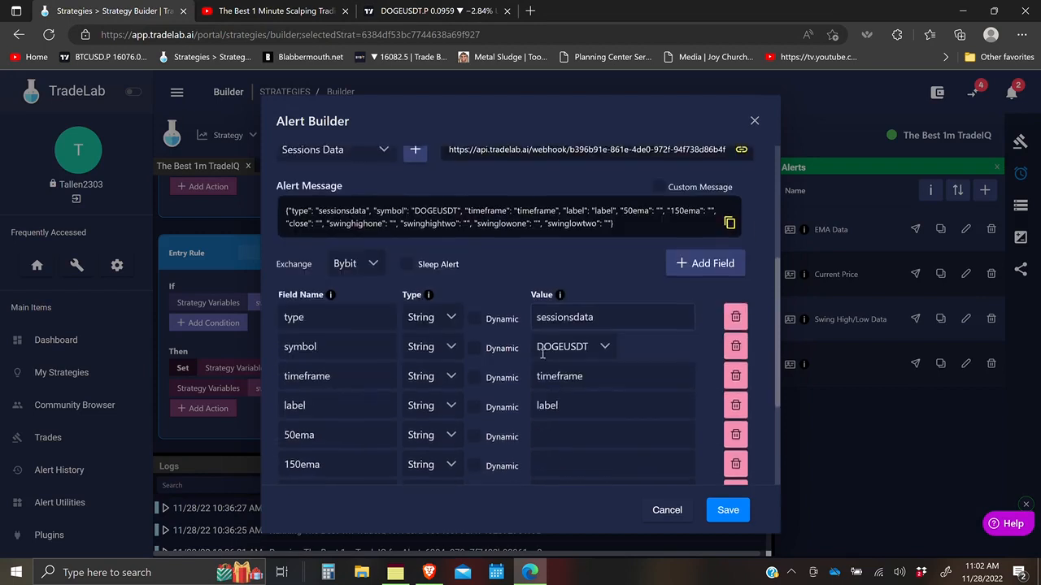
Make the symbol, timeframe and label fields dynamic, linking timeframe and label to the strategy variables of the same names
click(473, 347)
click(474, 376)
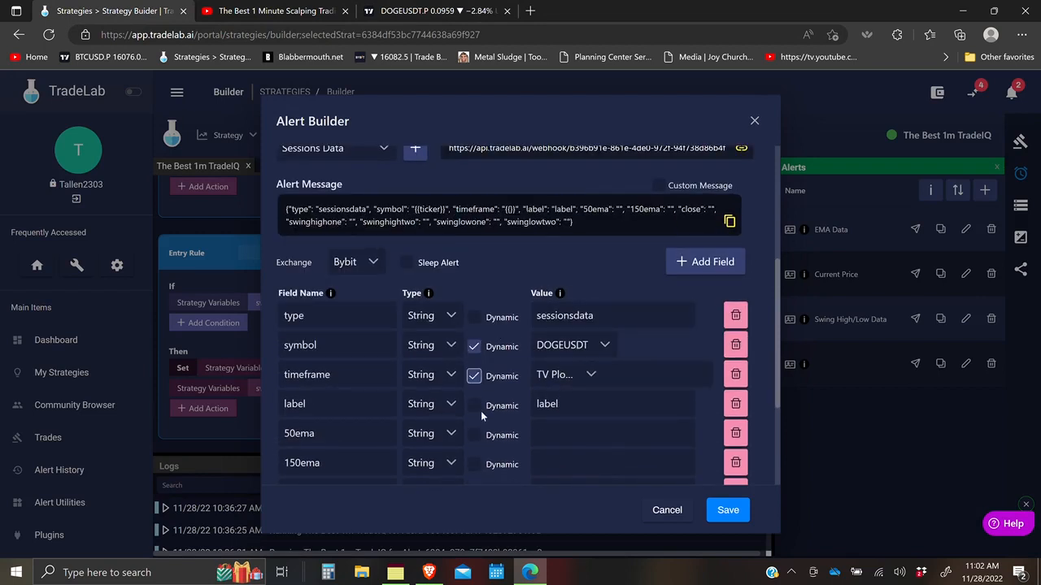
click(474, 405)
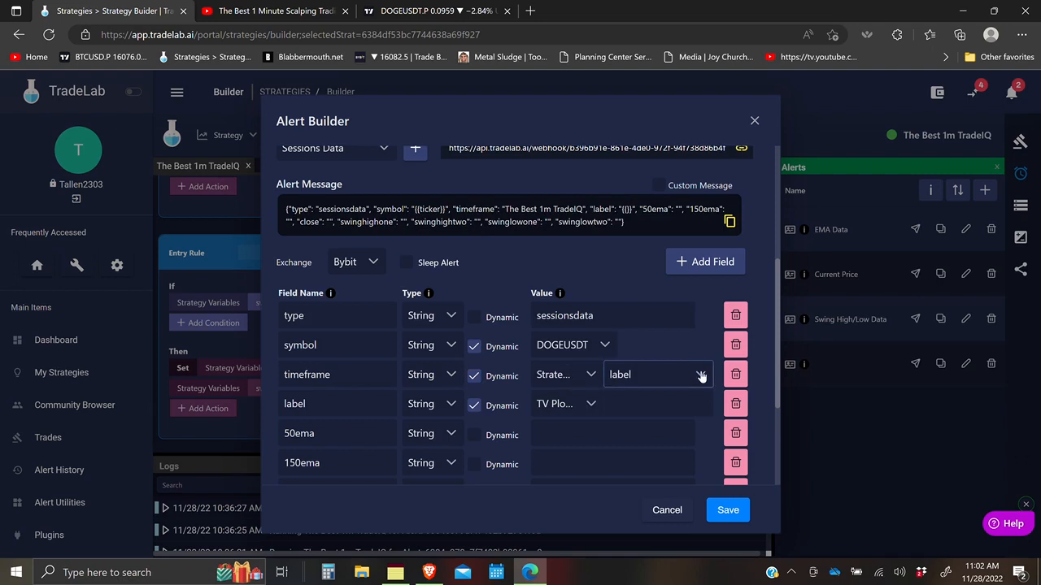
click(659, 375)
click(638, 470)
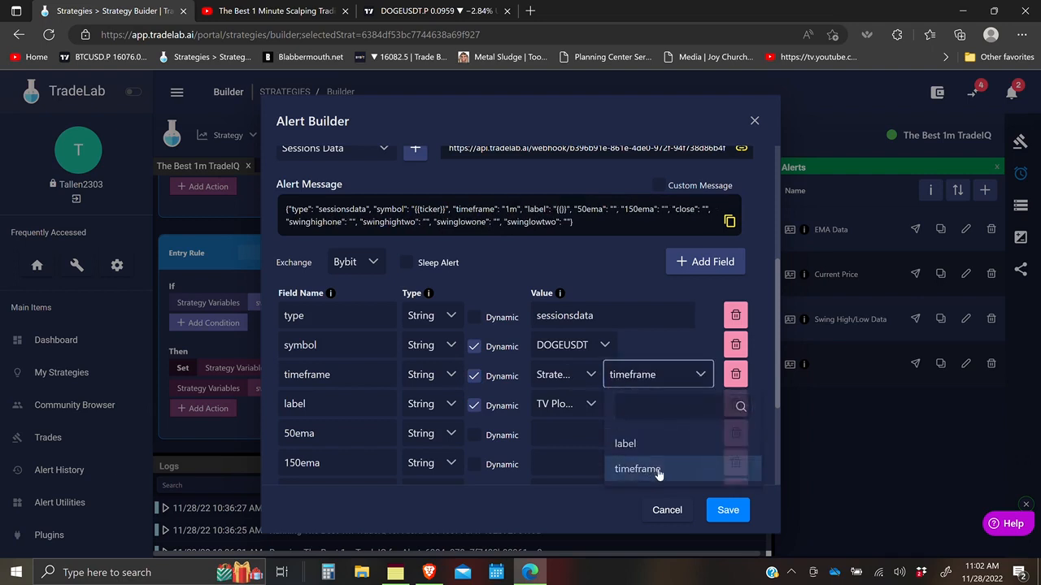
click(591, 404)
click(573, 536)
Remove the 50ema, 150ema, close and swinghighone fields from the Sessions Data template
scroll(418, 458, down, 3)
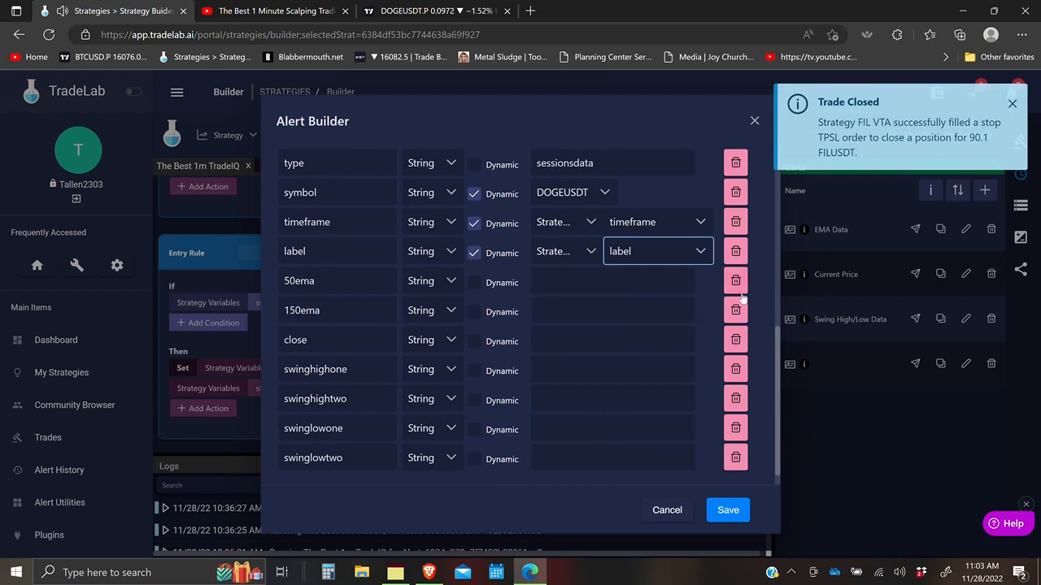
click(735, 369)
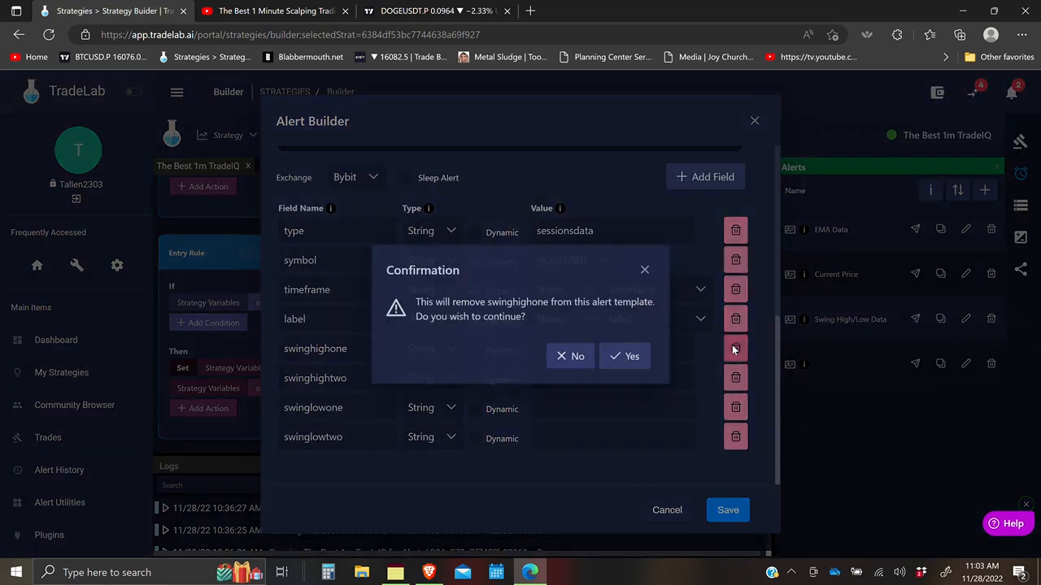
click(630, 358)
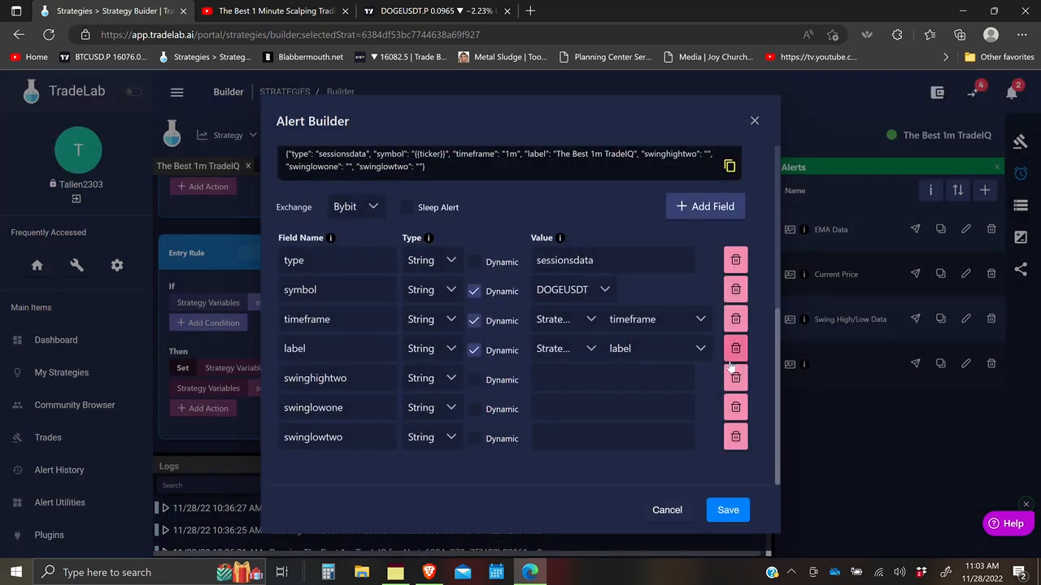
Add a blank field to the template and clear the names of the swinghightwo, swinglowone and swinglowtwo fields
click(709, 210)
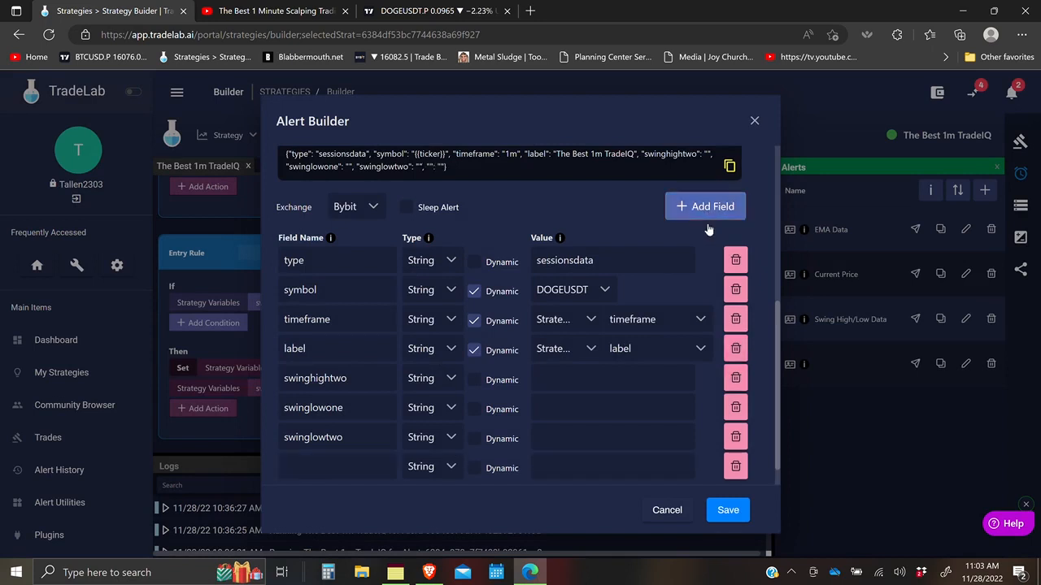
scroll(499, 396, down, 1)
drag(348, 349, 271, 352)
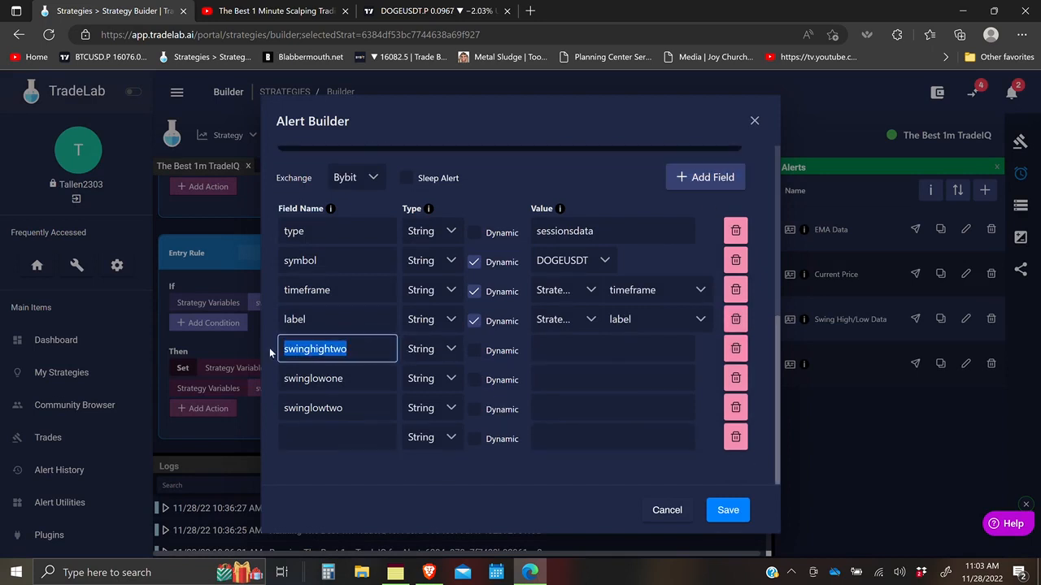
key(BackSpace)
double_click(300, 377)
key(BackSpace)
double_click(309, 409)
key(BackSpace)
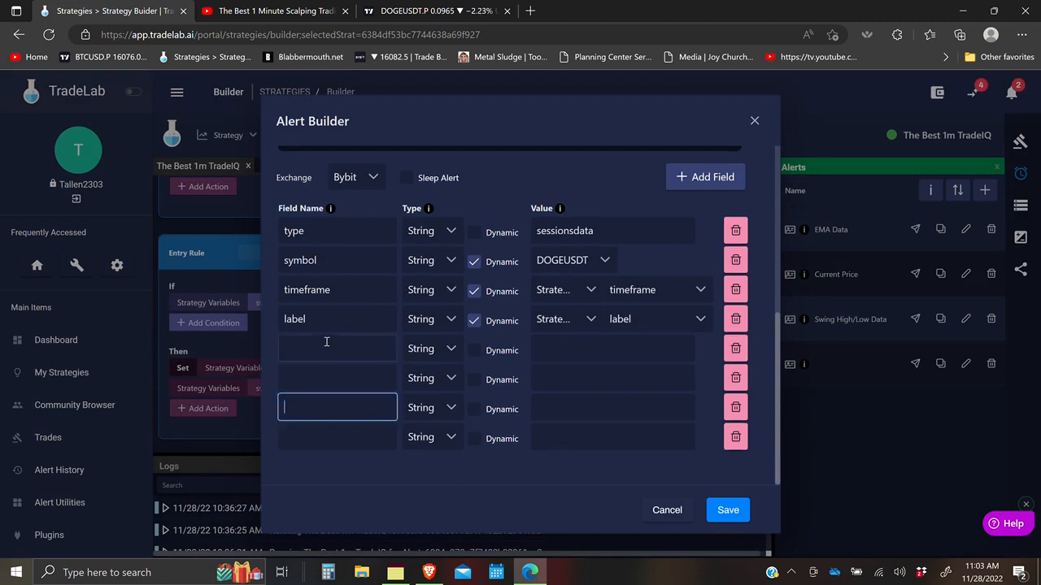
Change the first three unnamed fields to the Number type and make all four unnamed fields dynamic
click(450, 354)
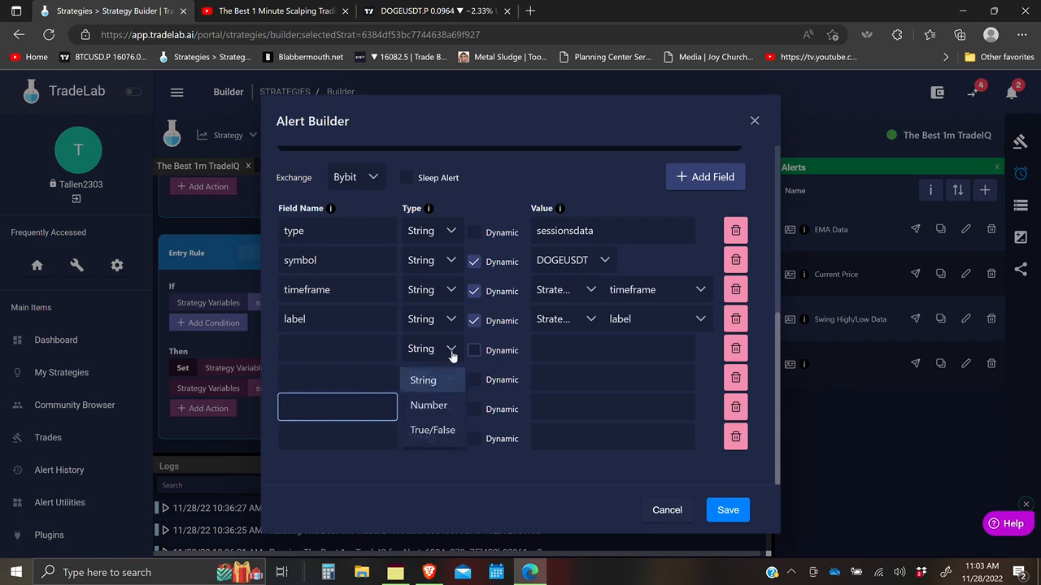
click(438, 407)
click(413, 370)
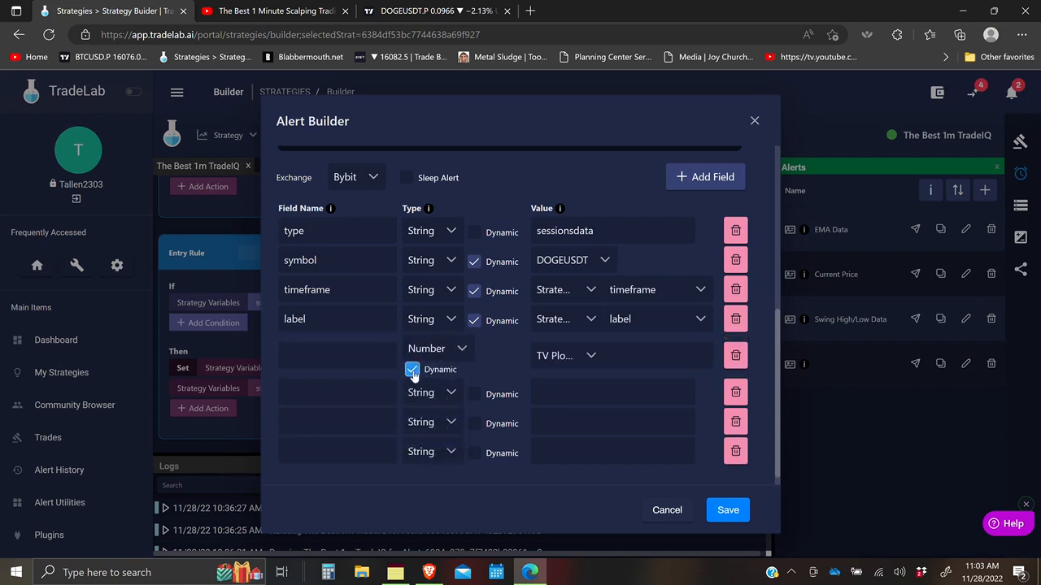
click(450, 395)
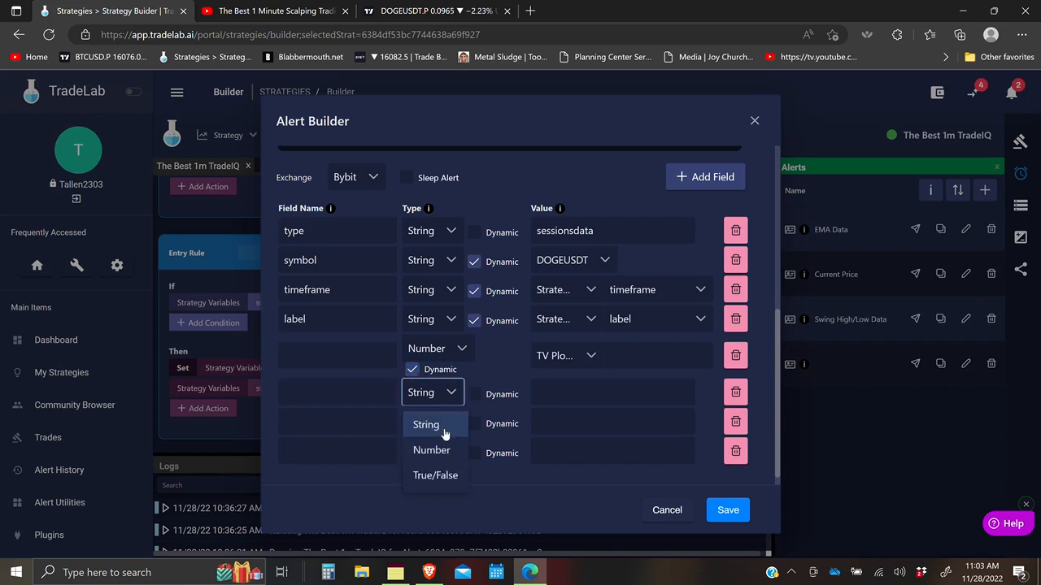
click(435, 450)
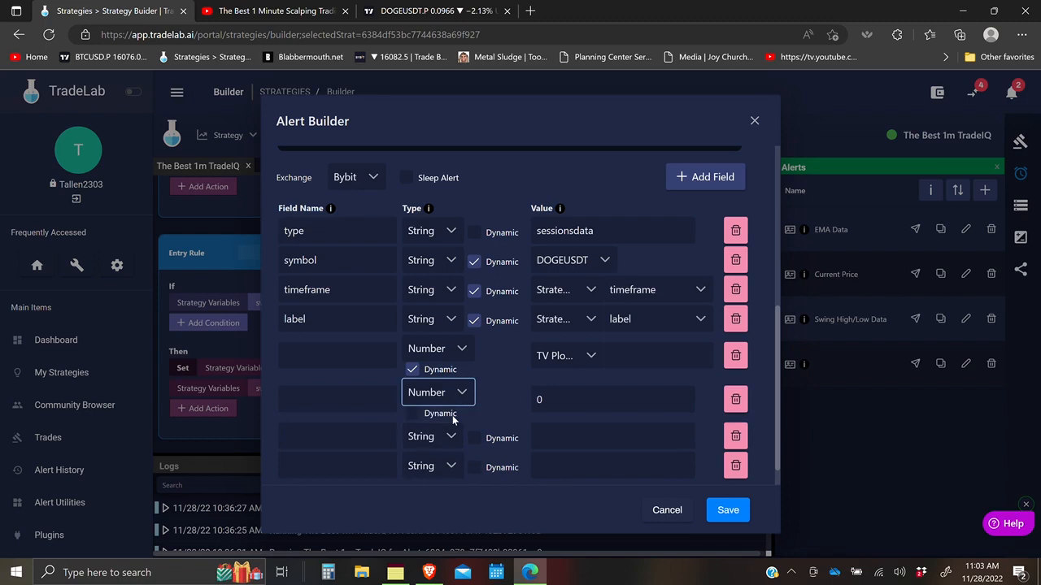
click(414, 414)
click(449, 436)
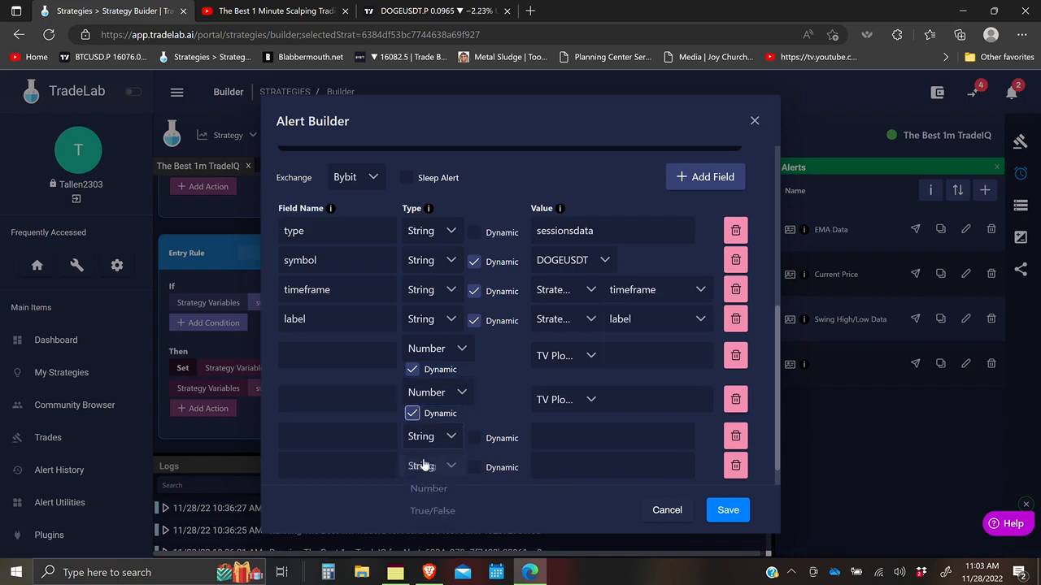
click(431, 494)
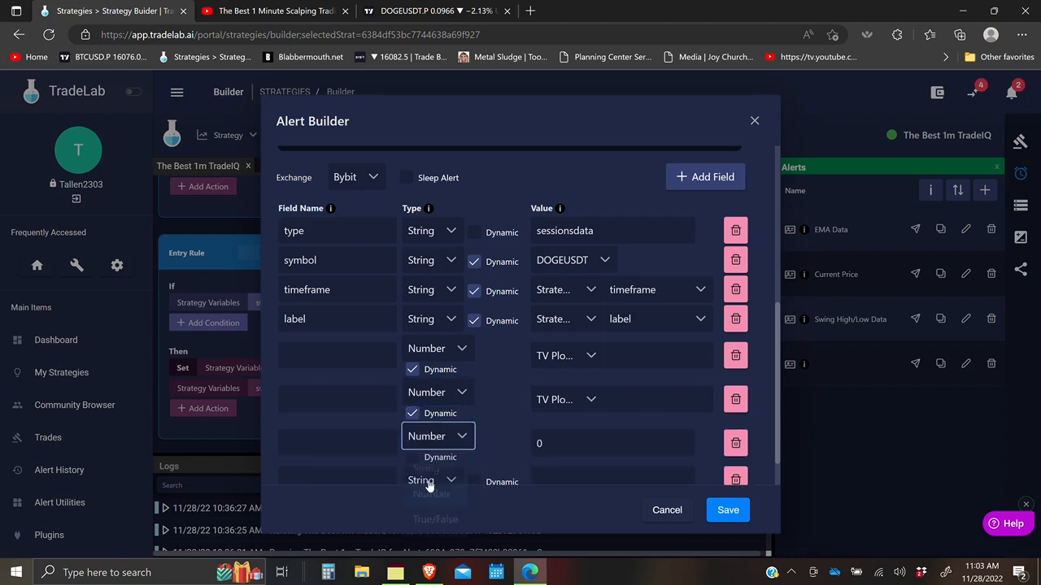
click(413, 458)
scroll(468, 427, down, 1)
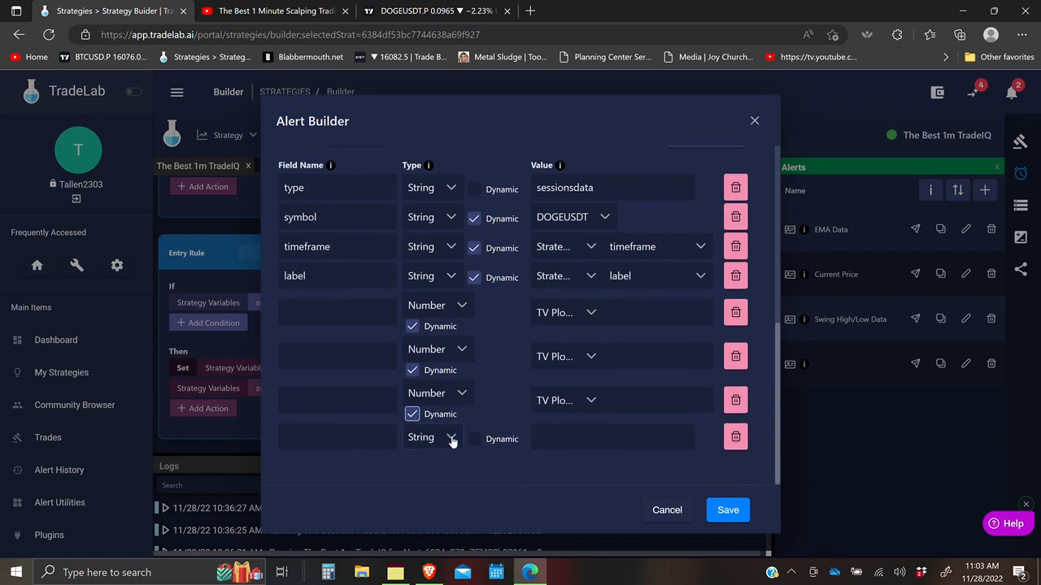
click(475, 441)
Set the four unnamed fields to TV Plot Number values, using Plot 0, Plot 1, Plot 2 and Plot 3 in order
click(592, 317)
click(598, 370)
click(591, 356)
click(598, 414)
click(592, 400)
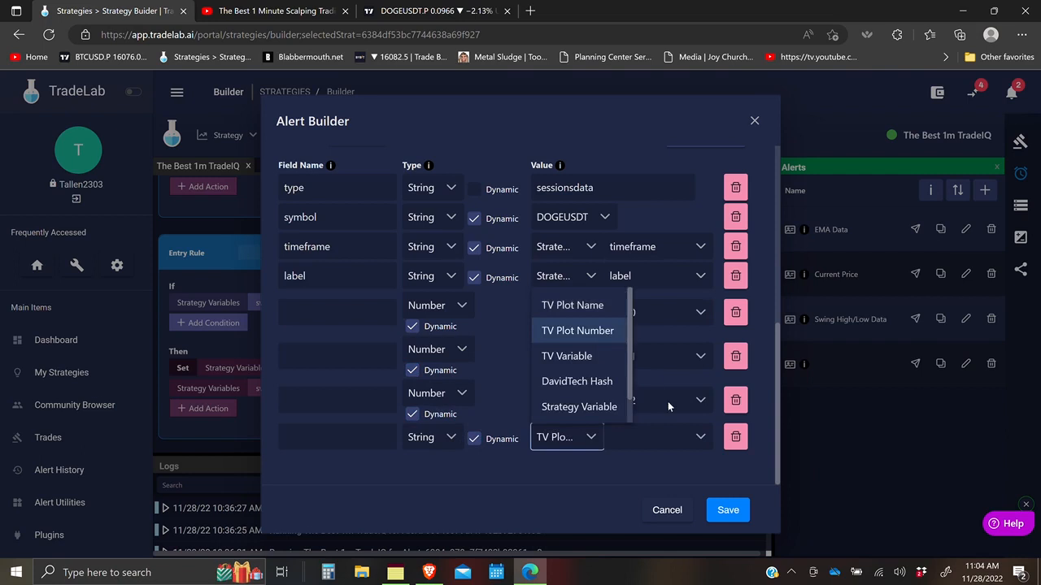
Compare the Sessions indicator's inputs and plots on the TradingView chart with the unnamed fields in the TradeLab template
click(424, 10)
click(106, 10)
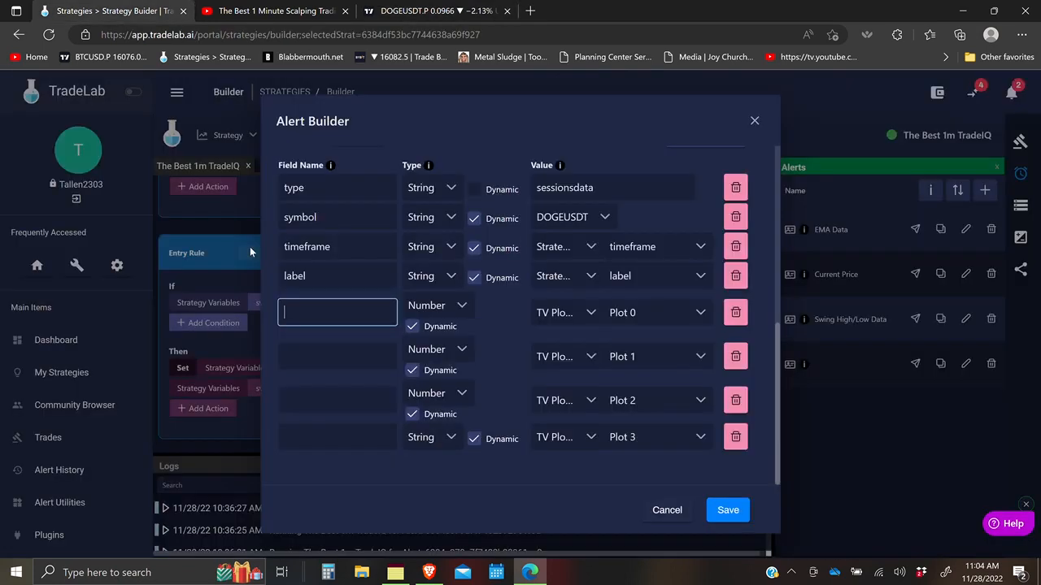
click(327, 357)
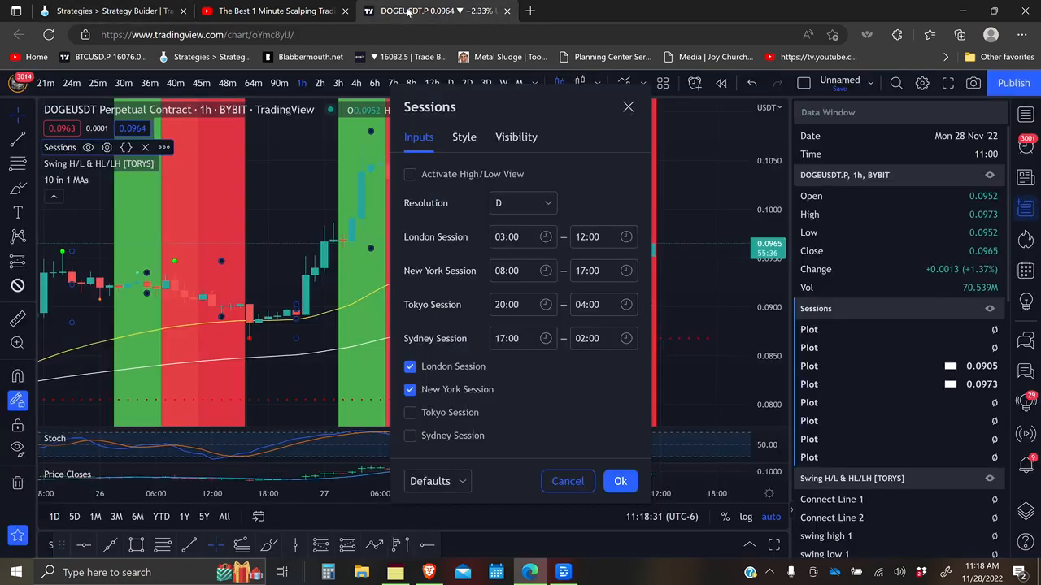
click(163, 10)
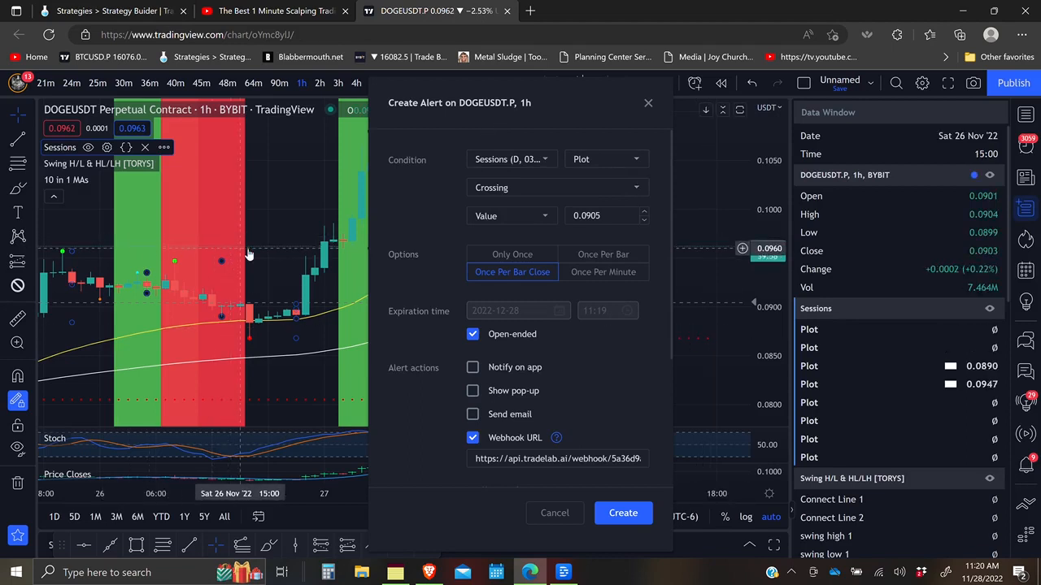
Set the TradingView alert condition to the first Sessions plot being Greater Than the value 0.8
click(593, 160)
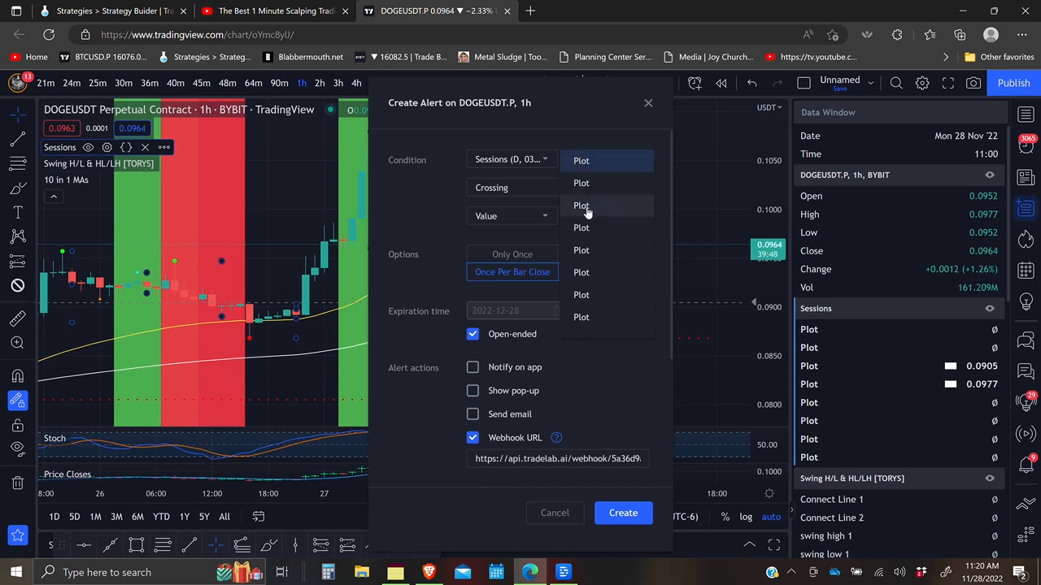
click(586, 162)
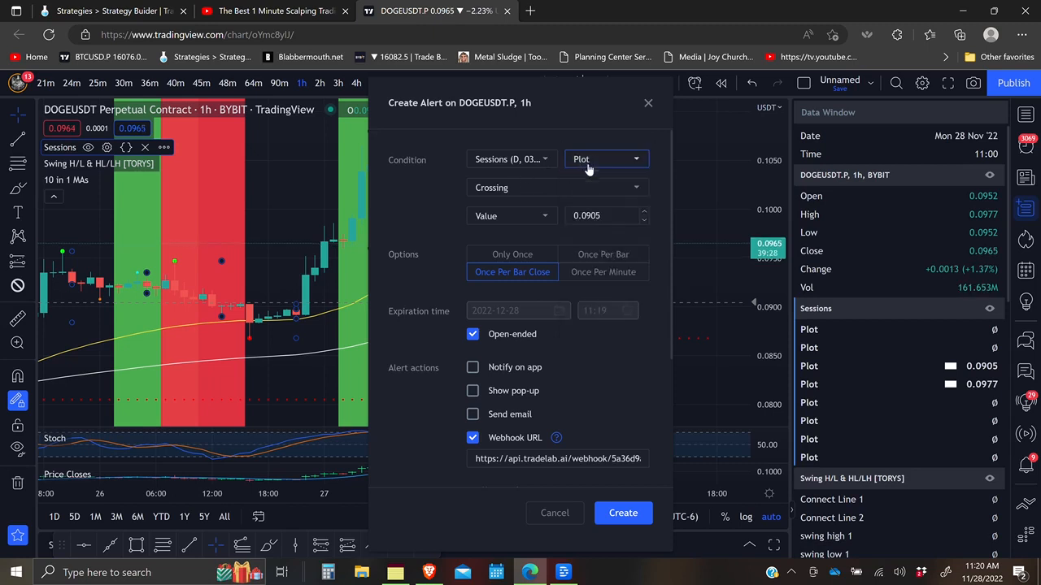
click(578, 189)
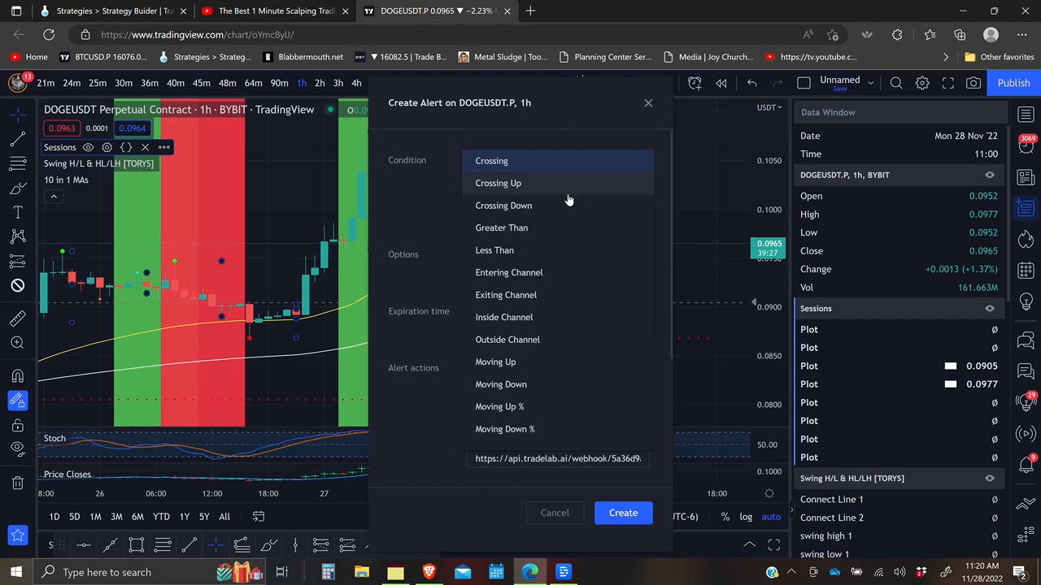
click(515, 231)
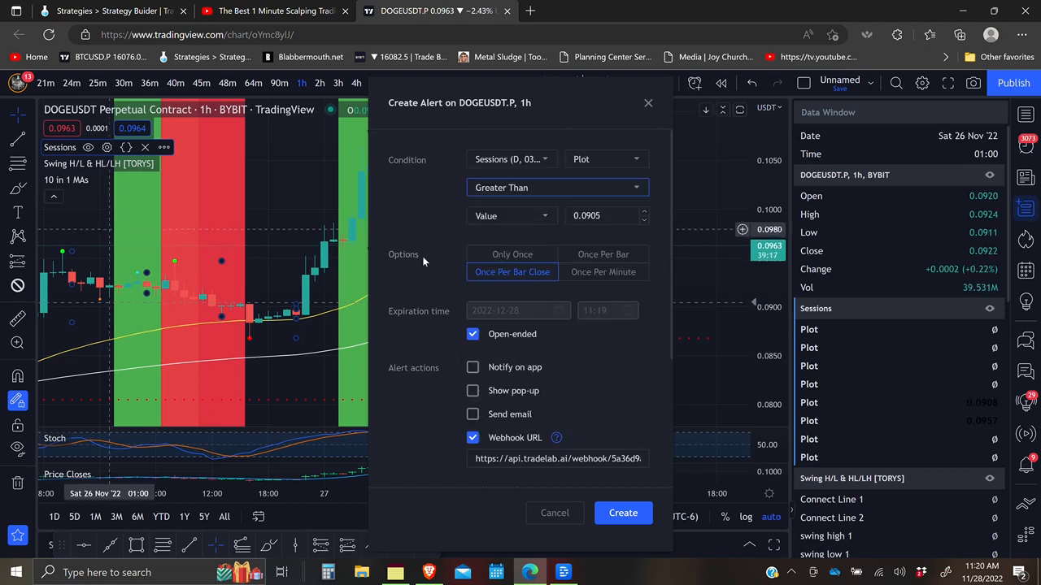
double_click(638, 216)
text(0)
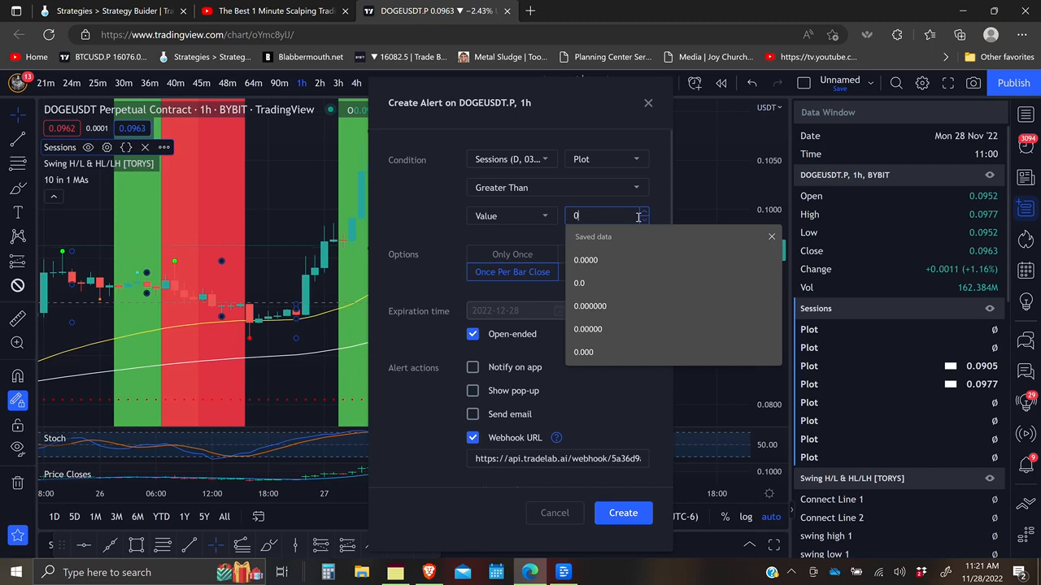
text(.8)
scroll(569, 317, down, 3)
scroll(572, 316, up, 2)
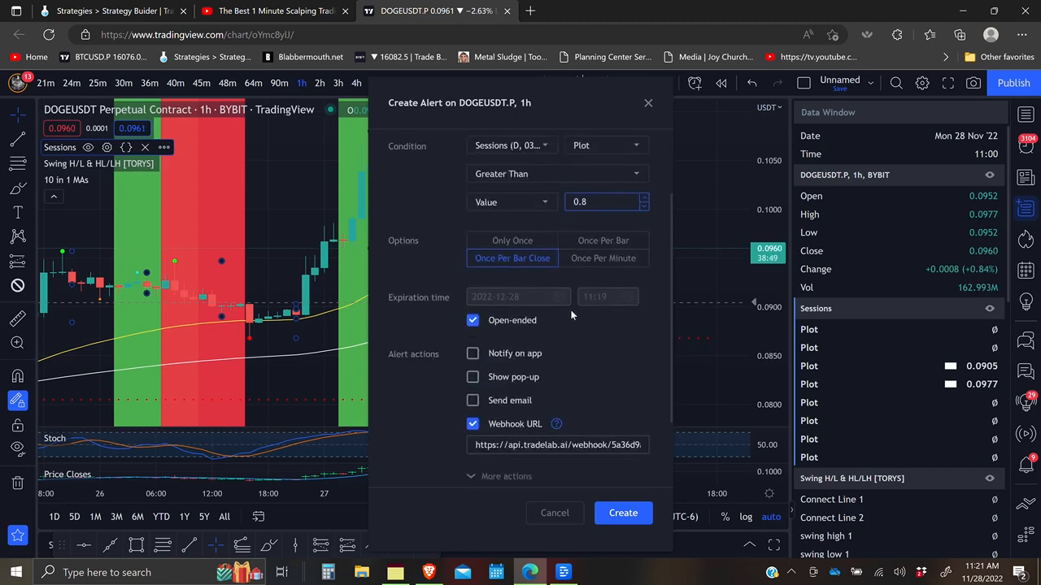
Return to TradeLab, discard the open Sessions Data alert edits and delete the Sessions Data alert
key(ctrl+1)
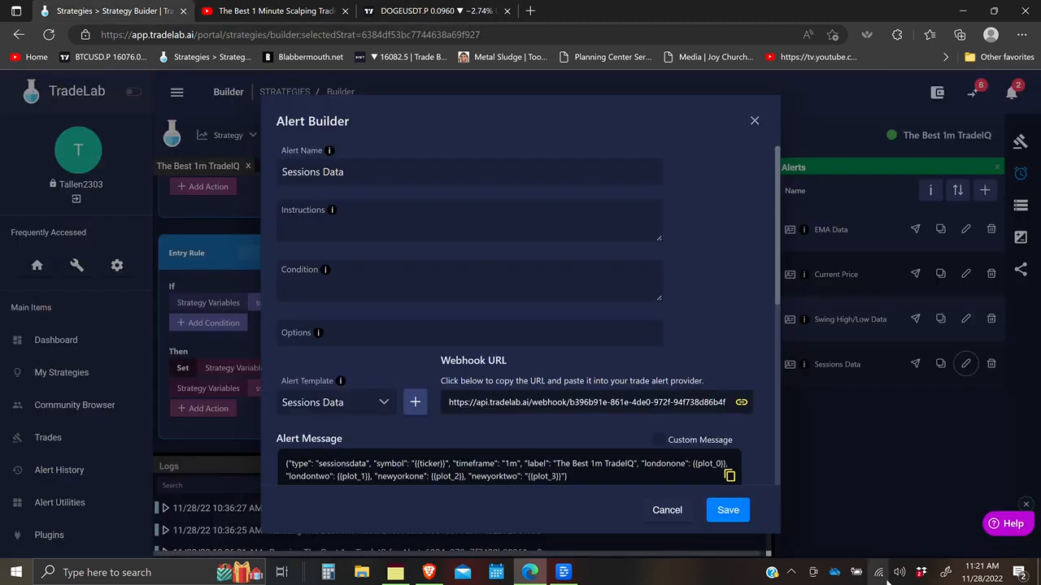
click(667, 511)
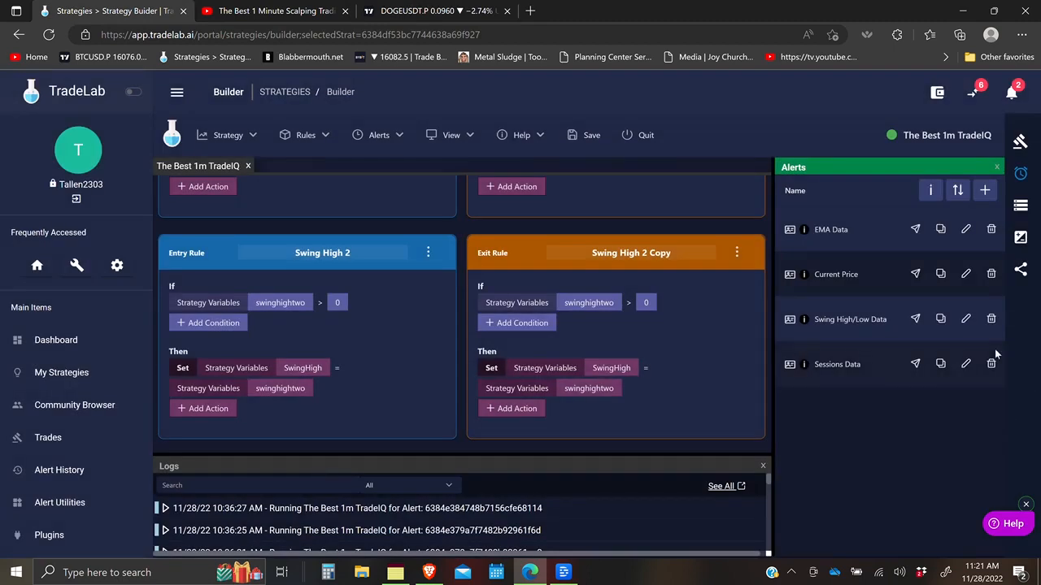
click(991, 365)
click(714, 372)
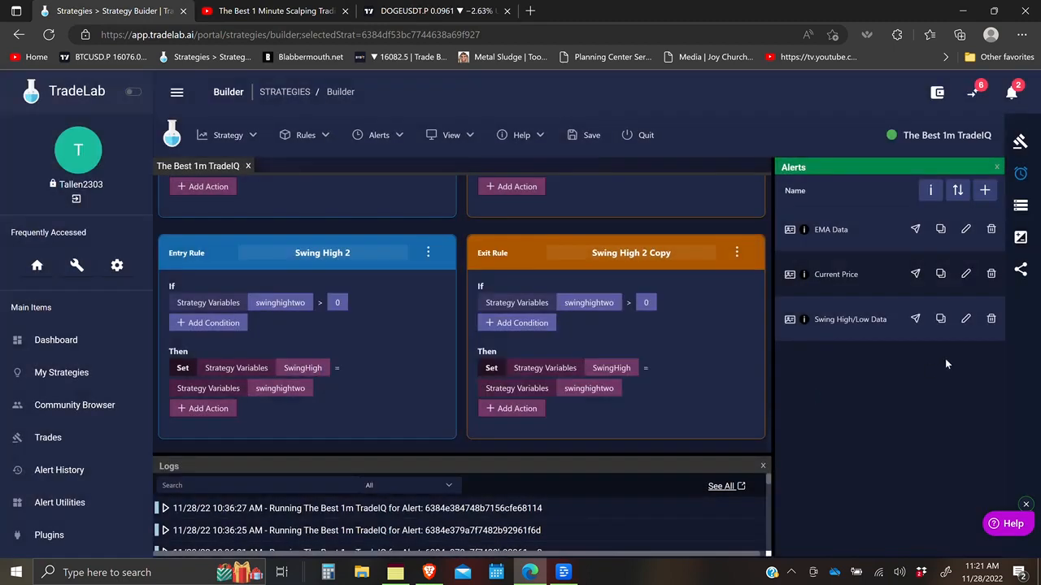
Add an alert named New York Session Open using the TIQ 2 alert template, with its type field set to NYopen
click(983, 190)
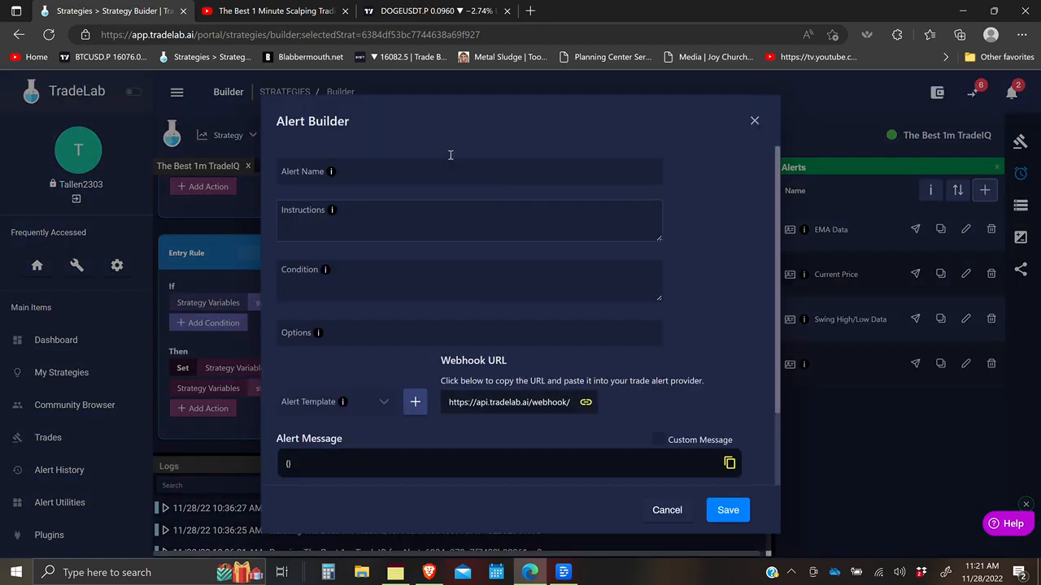
click(378, 170)
text(New York Session Op)
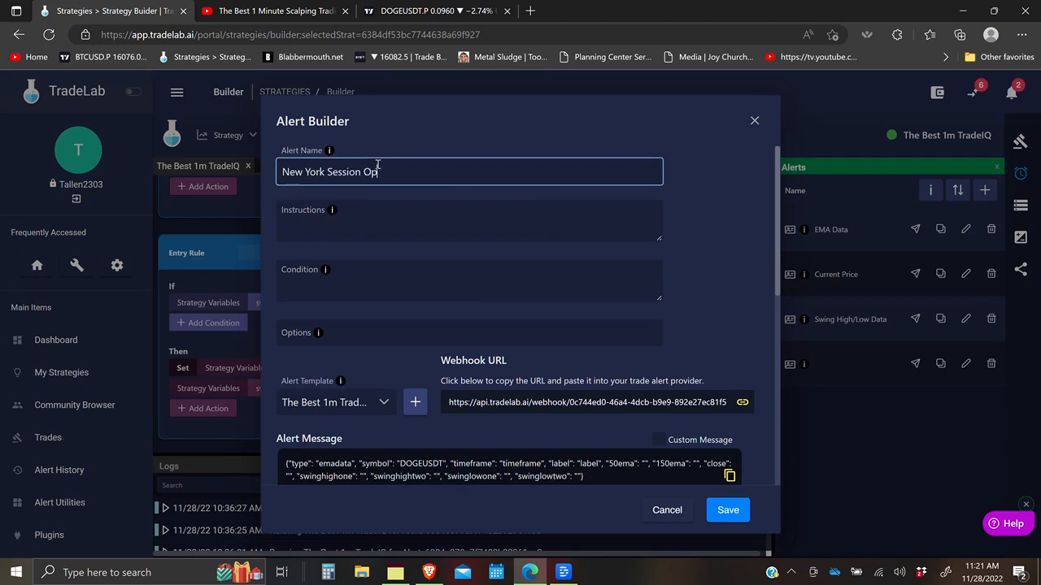
text(en)
click(341, 402)
scroll(358, 325, up, 2)
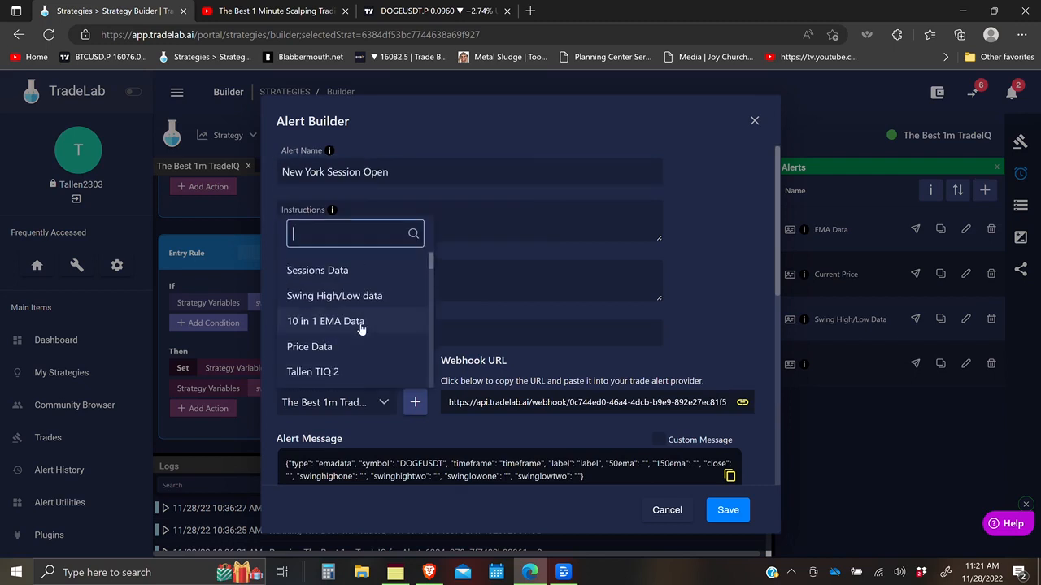
click(336, 371)
scroll(475, 390, down, 5)
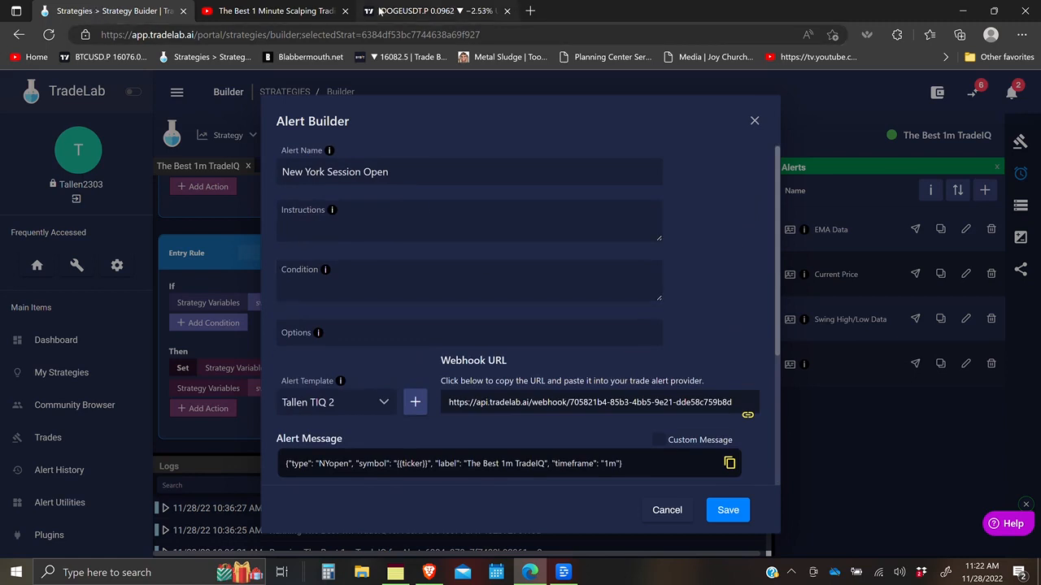
Switch to TradingView and change the alert condition to the third Sessions plot
click(414, 10)
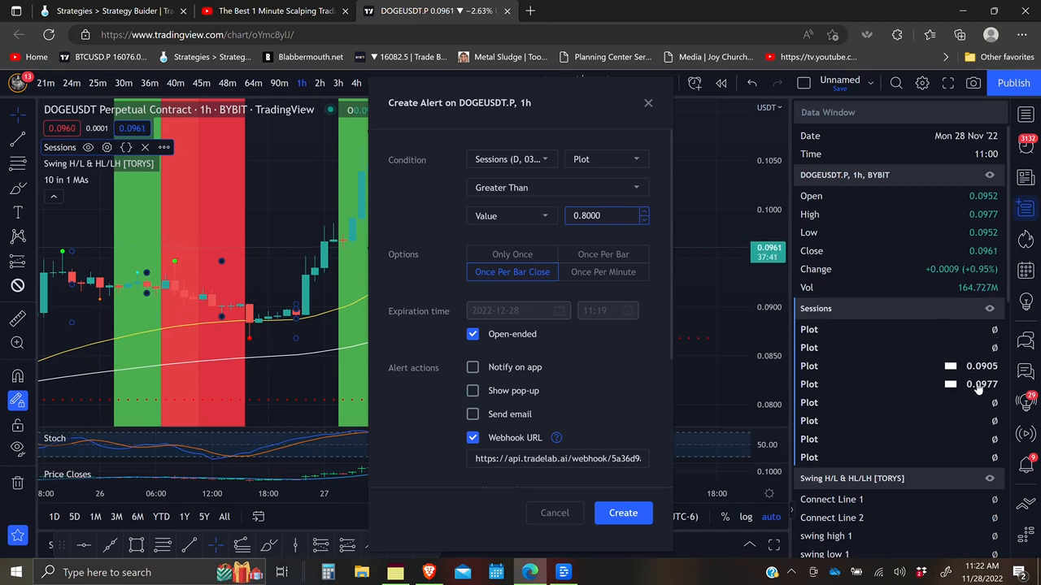
click(605, 159)
click(586, 209)
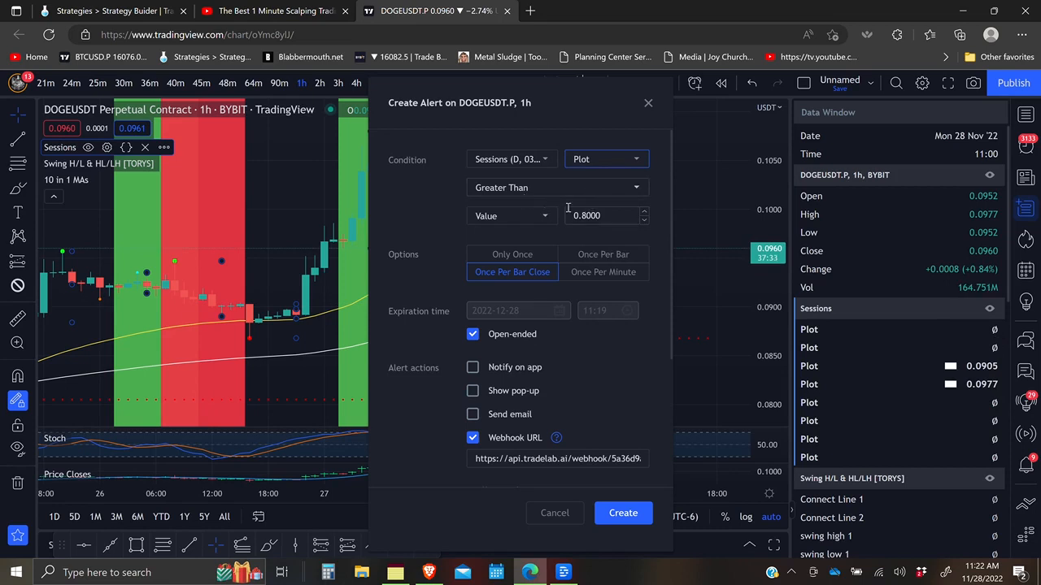
scroll(618, 244, down, 2)
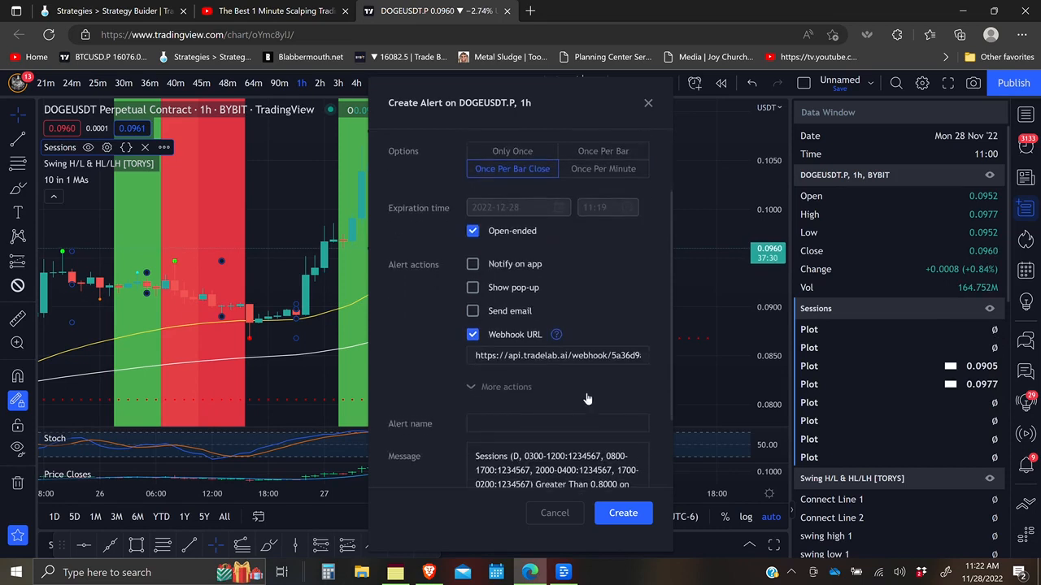
Write New York alert instructions in TradeLab: create a TV alert on the Sessions indicator's 3rd plot down and make it greater than 8
click(105, 11)
click(396, 227)
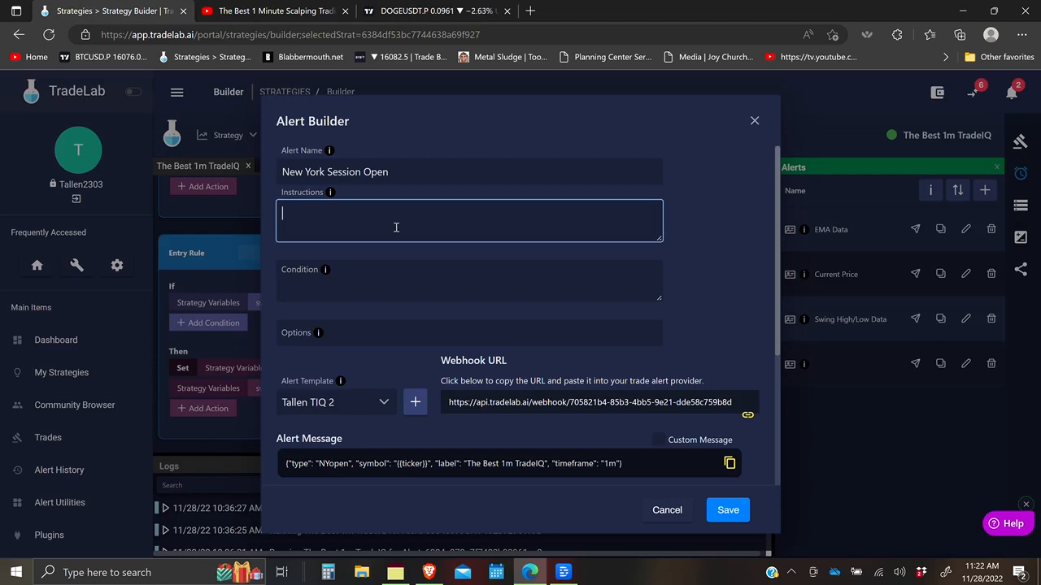
text(Create an alert in TV on the Sessions in chart indicator for the 3rd plot down in the alerts tab and make it greater than 8)
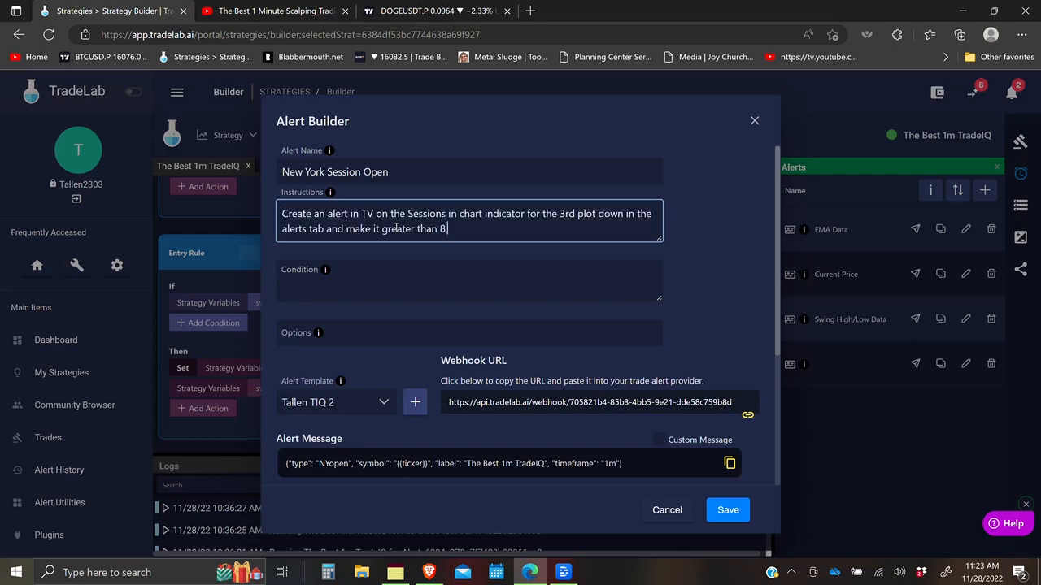
Enter the condition "3rd plot choice, greater than 0.08, once per bar close" and save the New York Session Open alert
click(417, 264)
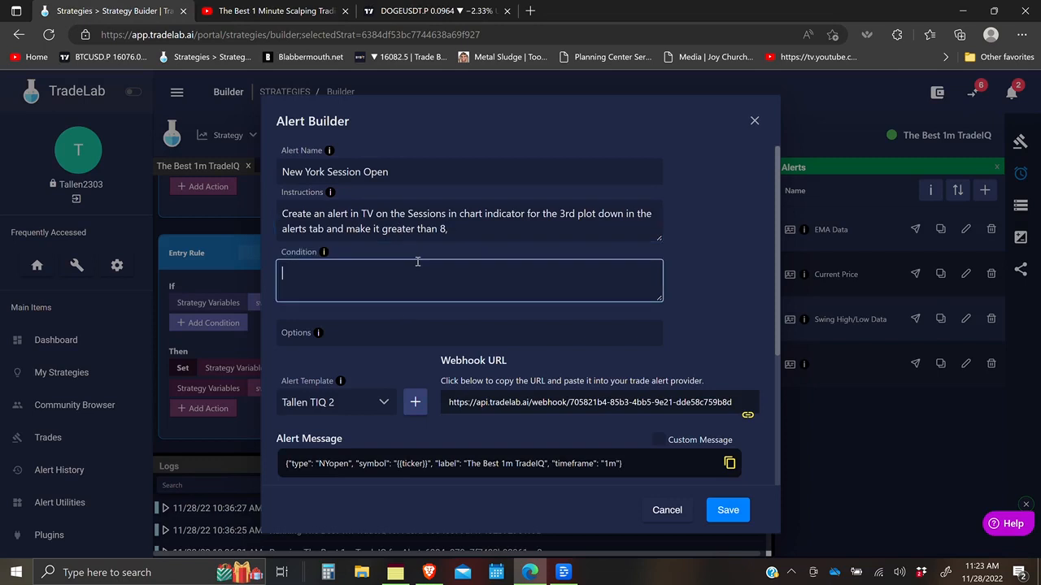
text(3rd plot choice, greater than )
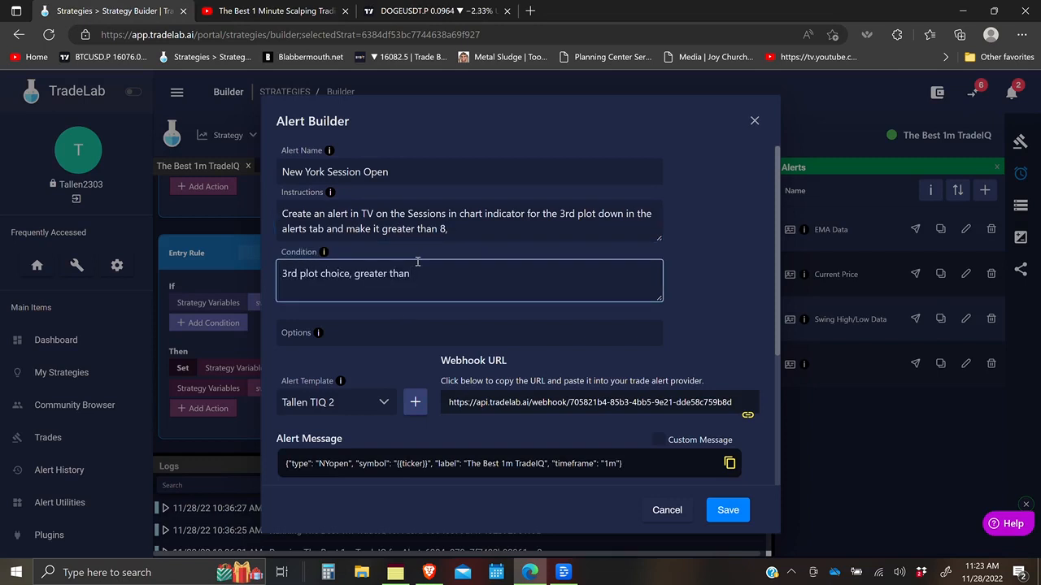
text(0.8)
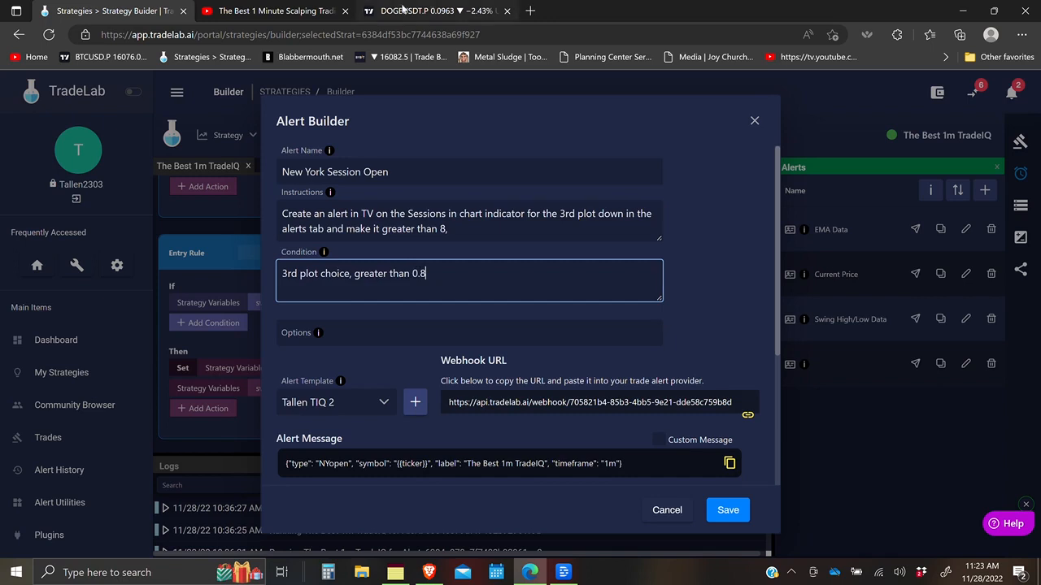
click(432, 10)
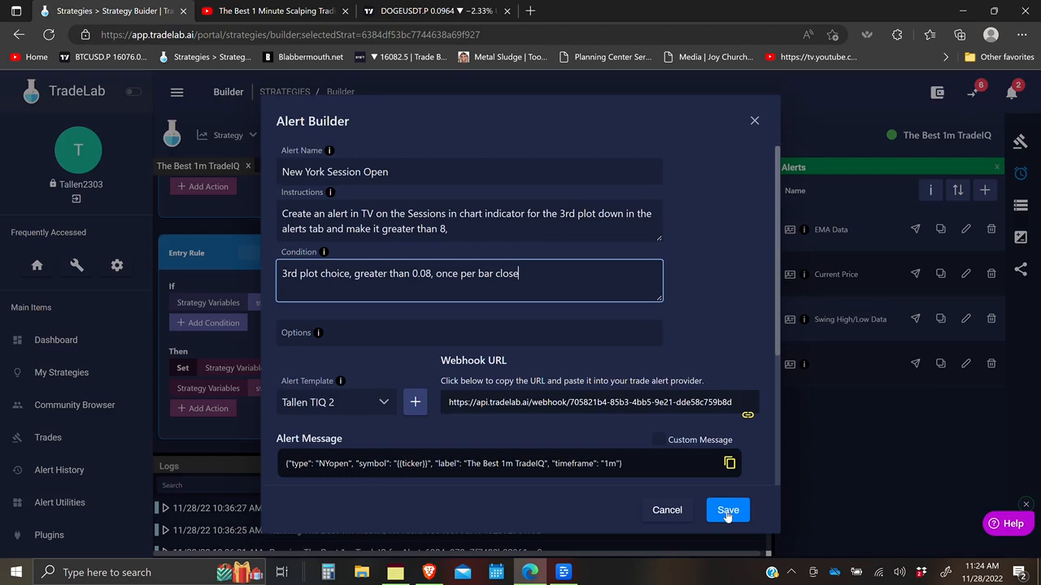
click(727, 512)
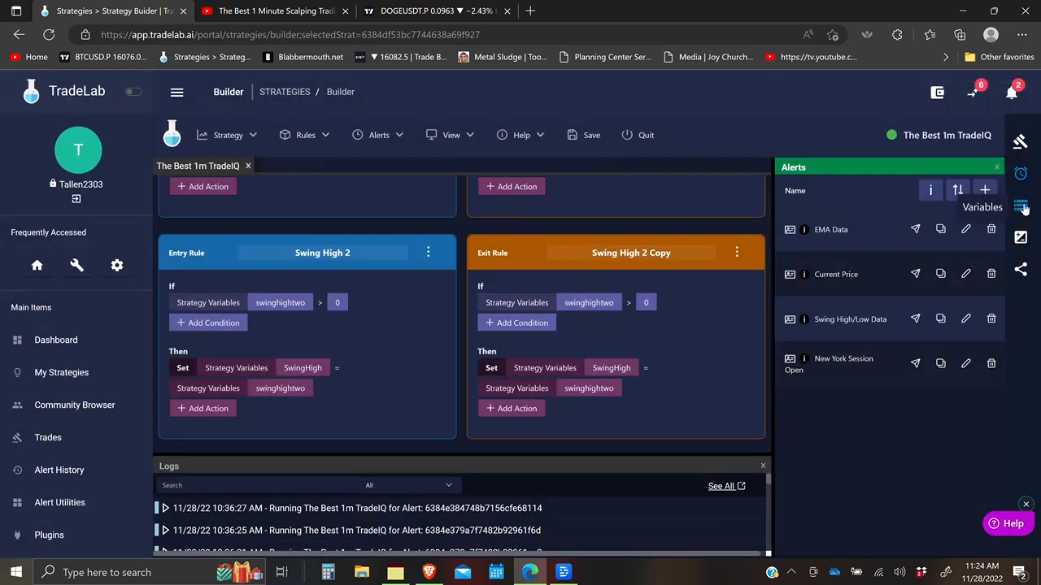
Create a True/False strategy variable named NYopen and another variable named LondonOpen
click(1021, 208)
click(979, 190)
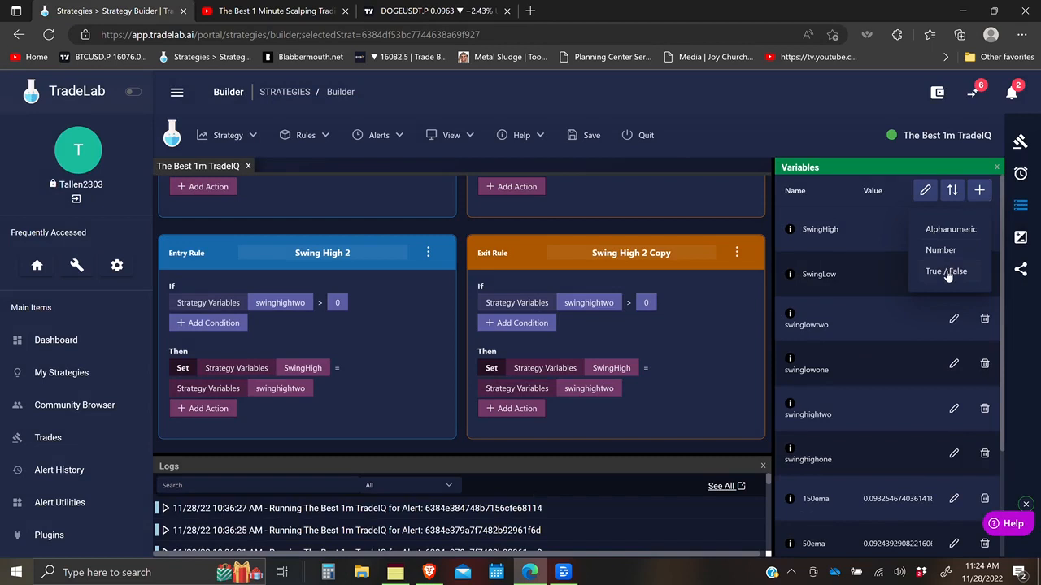
click(947, 272)
text(NYopen)
click(953, 230)
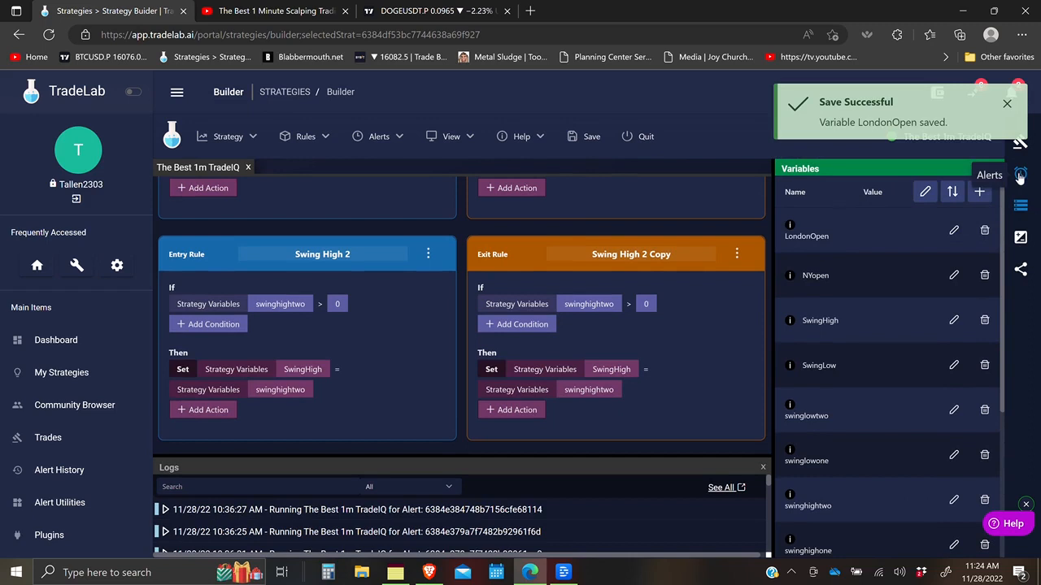
Duplicate the New York Session Open alert and rename the copy New York Session Closed
click(1020, 176)
click(940, 365)
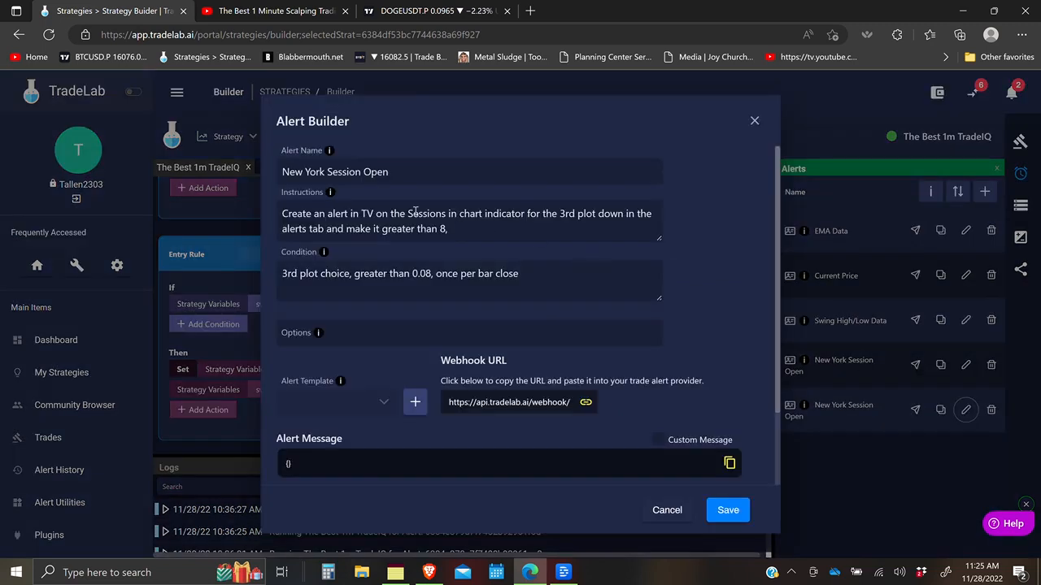
double_click(376, 173)
text(Closed)
Change the New York Session Closed instructions to less than 0.08 and save the alert
drag(416, 230, 383, 237)
text(less)
click(422, 230)
text(0.)
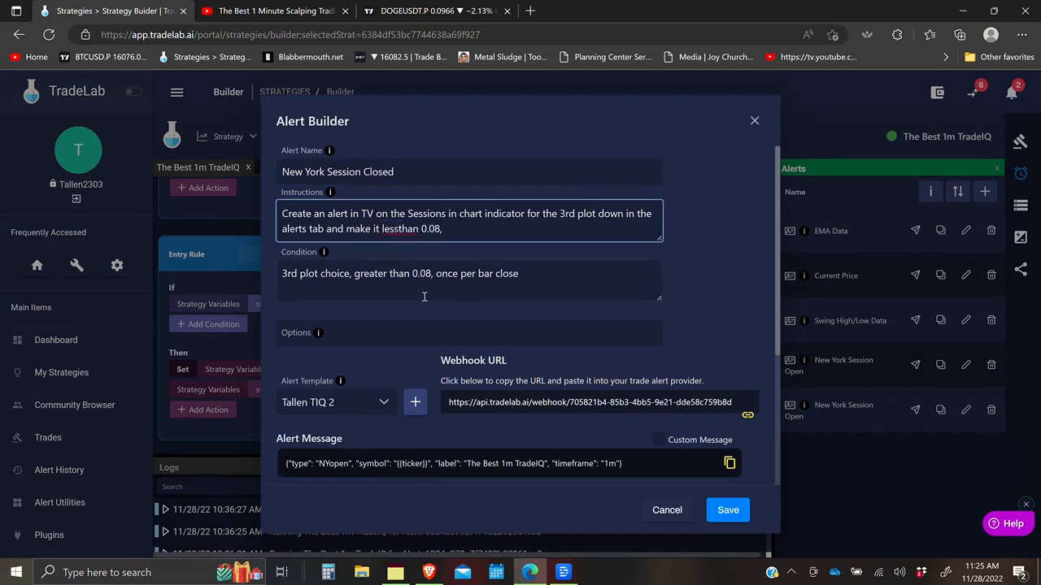
scroll(707, 278, down, 3)
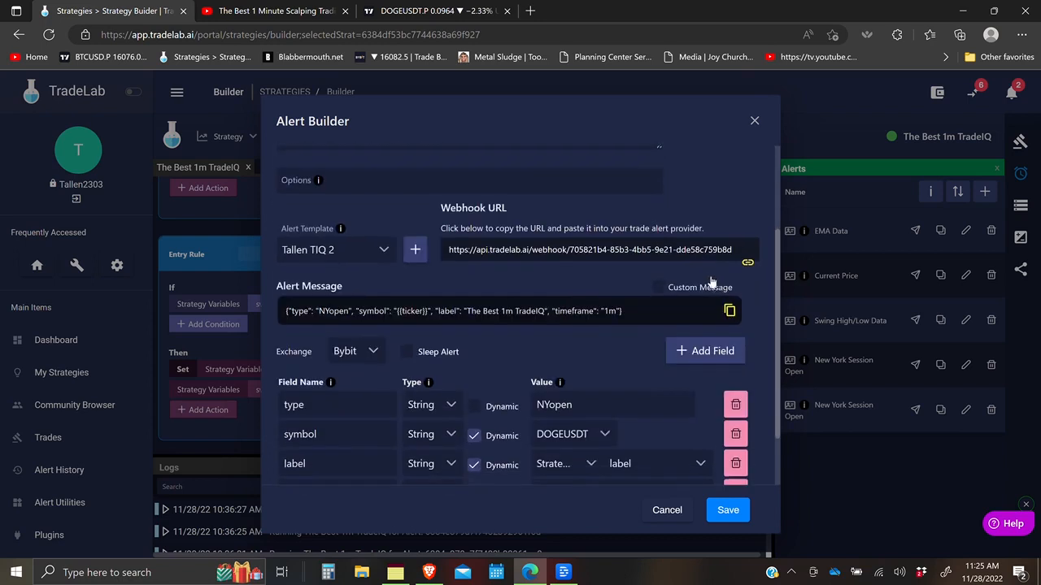
click(727, 507)
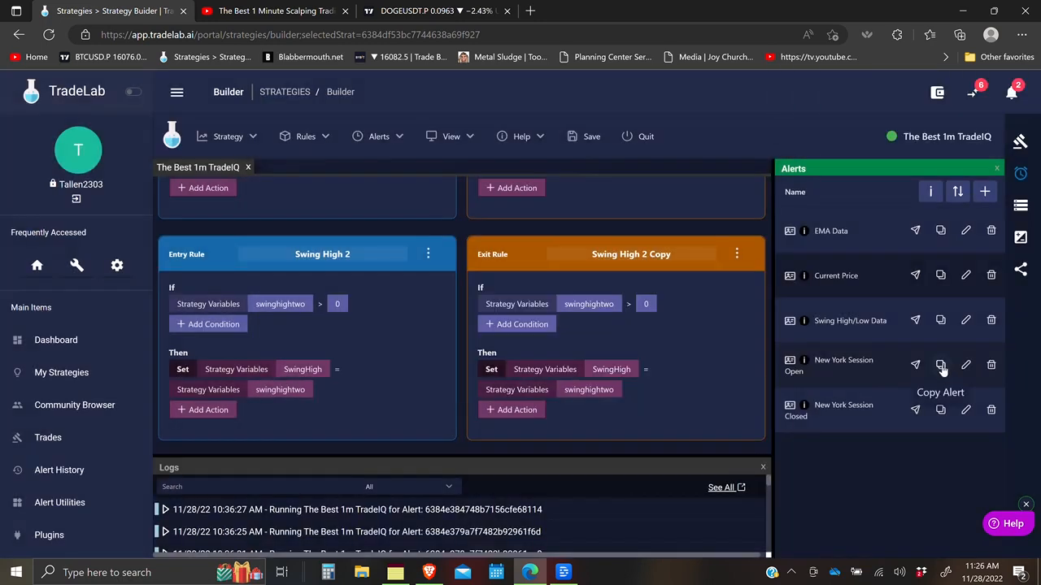
Duplicate the New York Session Open alert again and rename the copy London Session Open
click(941, 367)
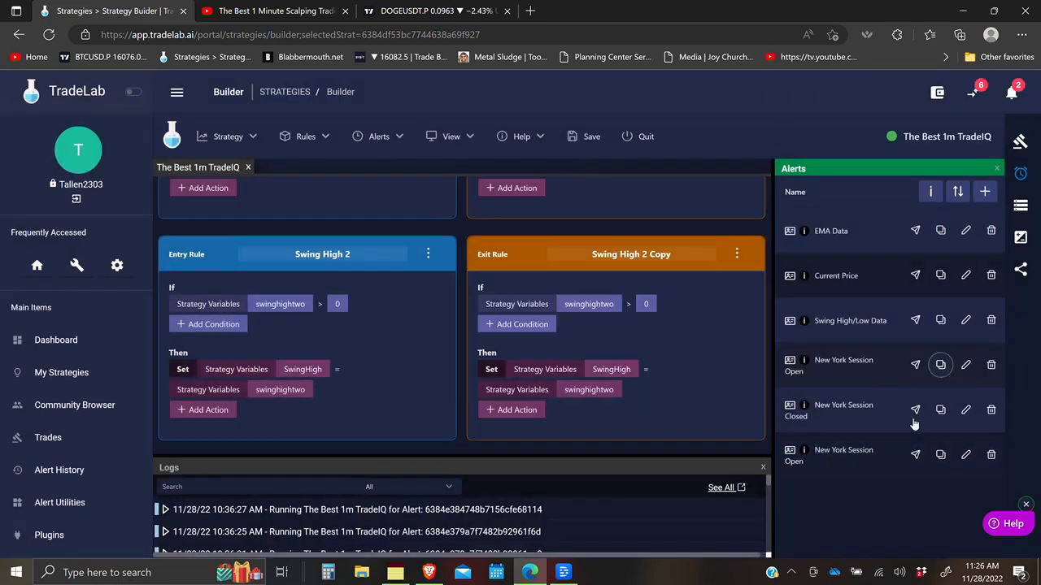
click(966, 455)
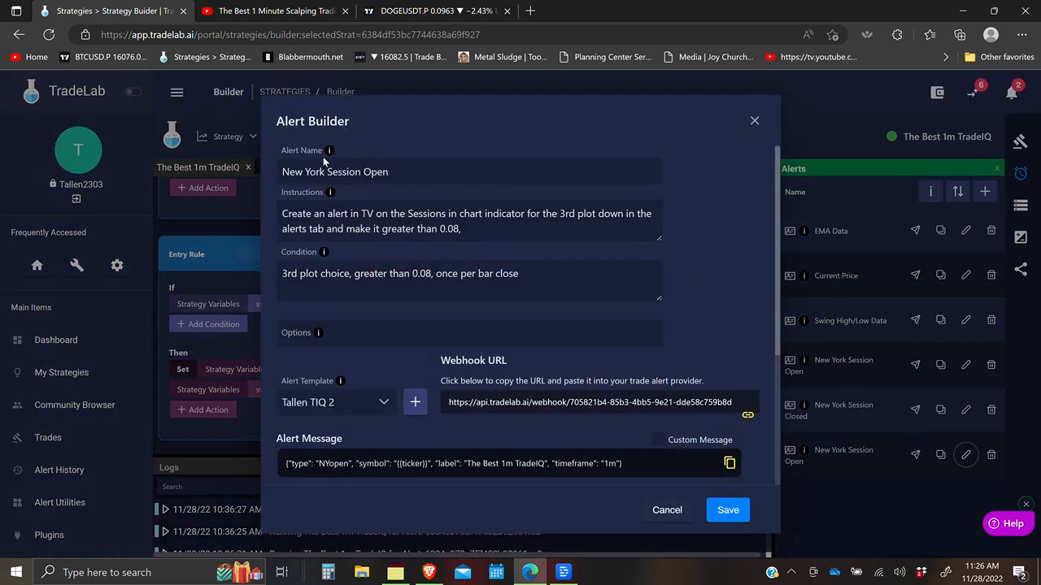
drag(324, 172, 273, 172)
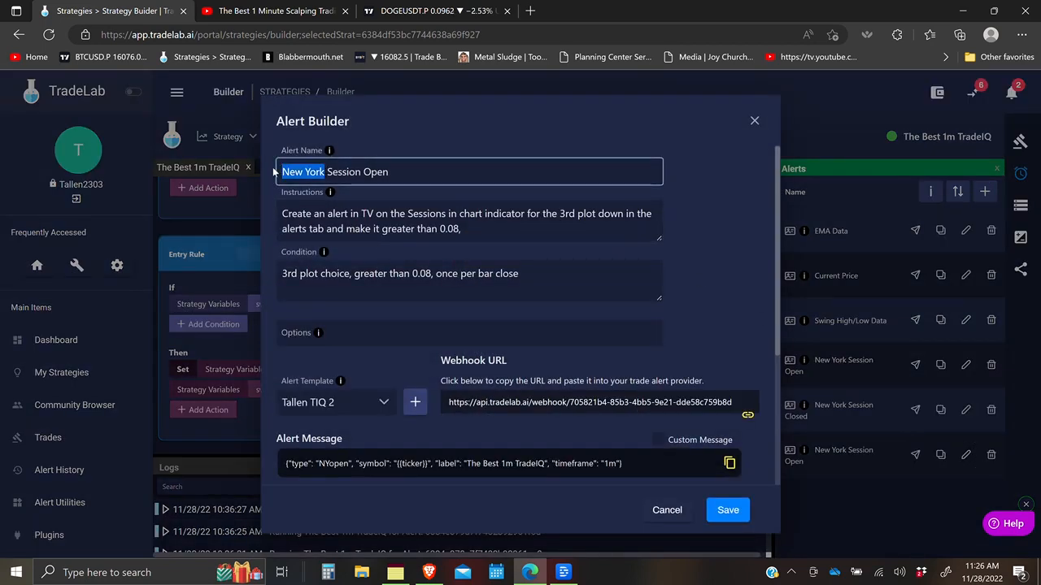
text(London)
Change the London Session Open alert's instructions to refer to the first plot and its condition to the 1st plot choice
click(574, 214)
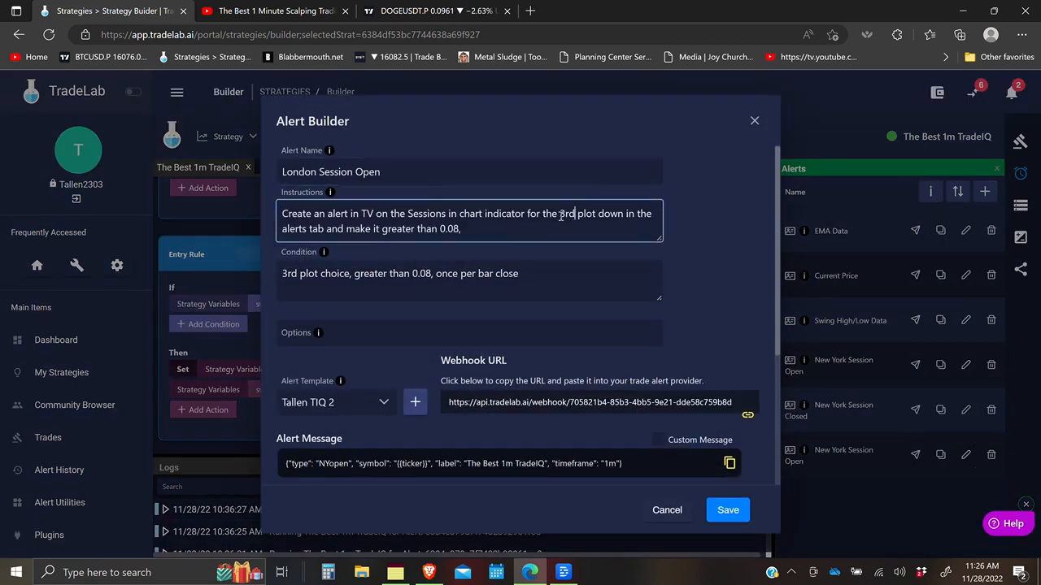
key(BackSpace)
key(BackSpace)
key(BackSpace)
text(first)
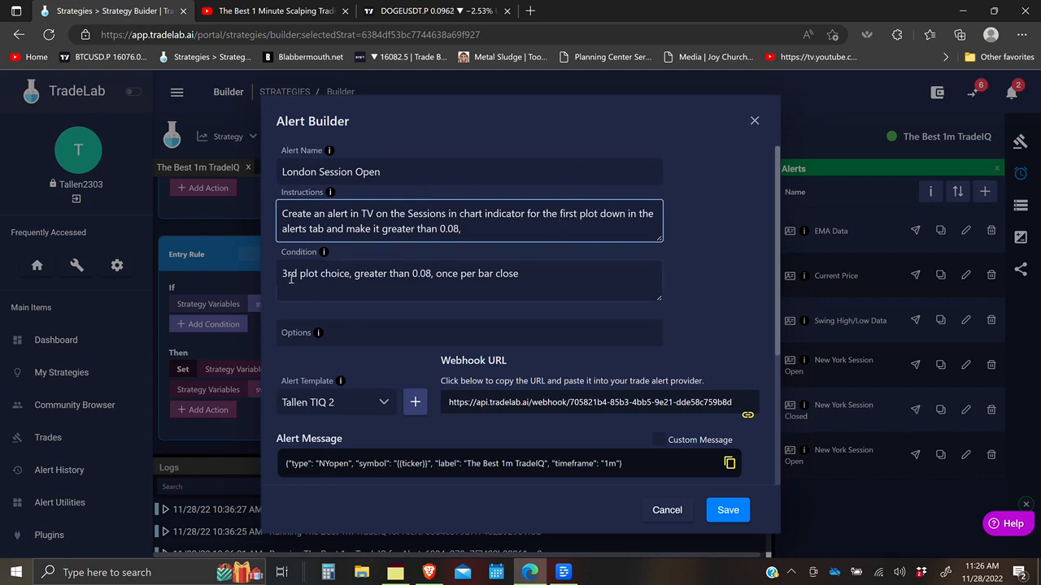
drag(299, 274, 264, 277)
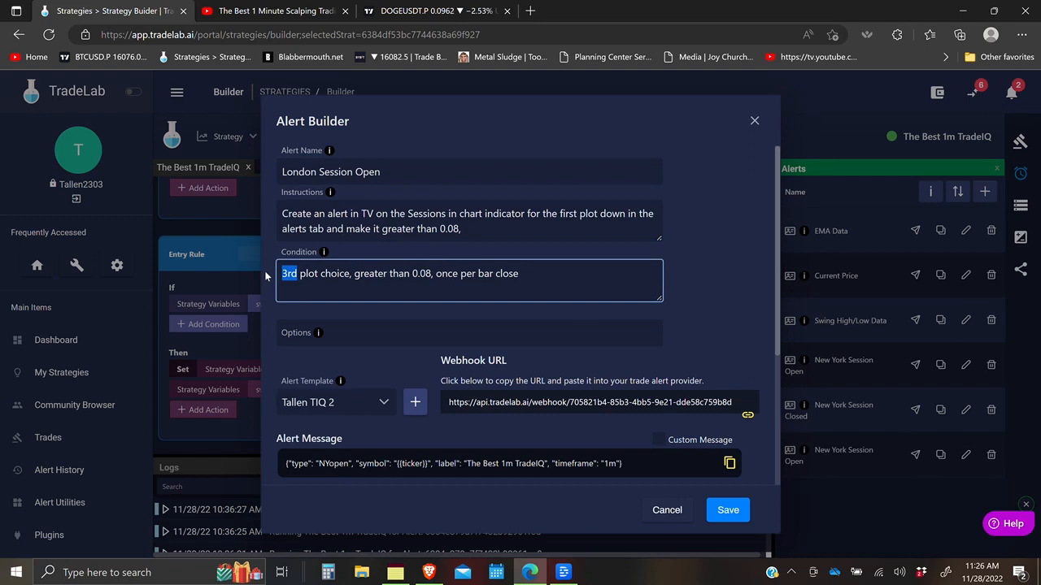
key(BackSpace)
text(`1s)
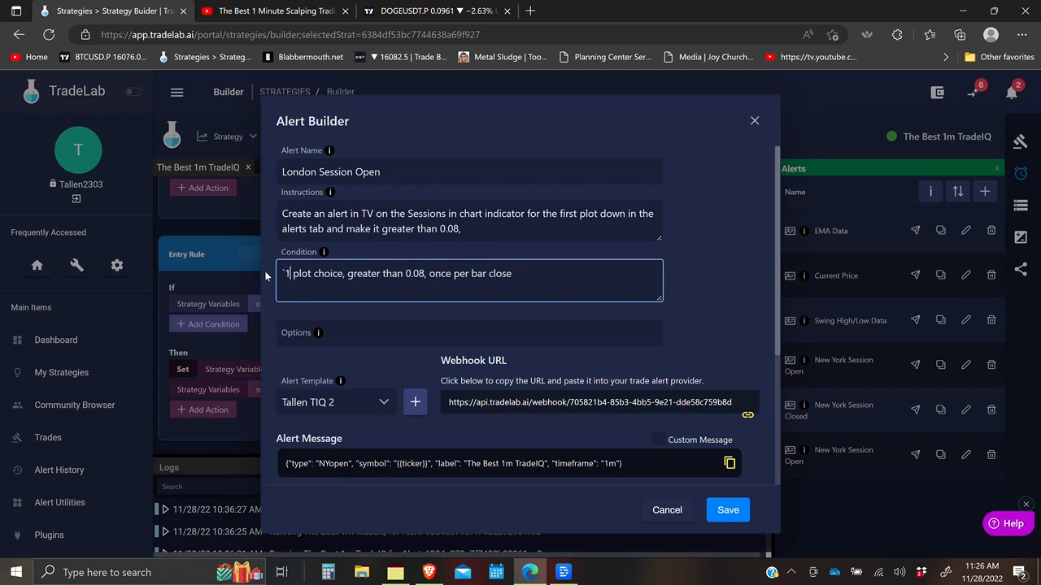
text(t)
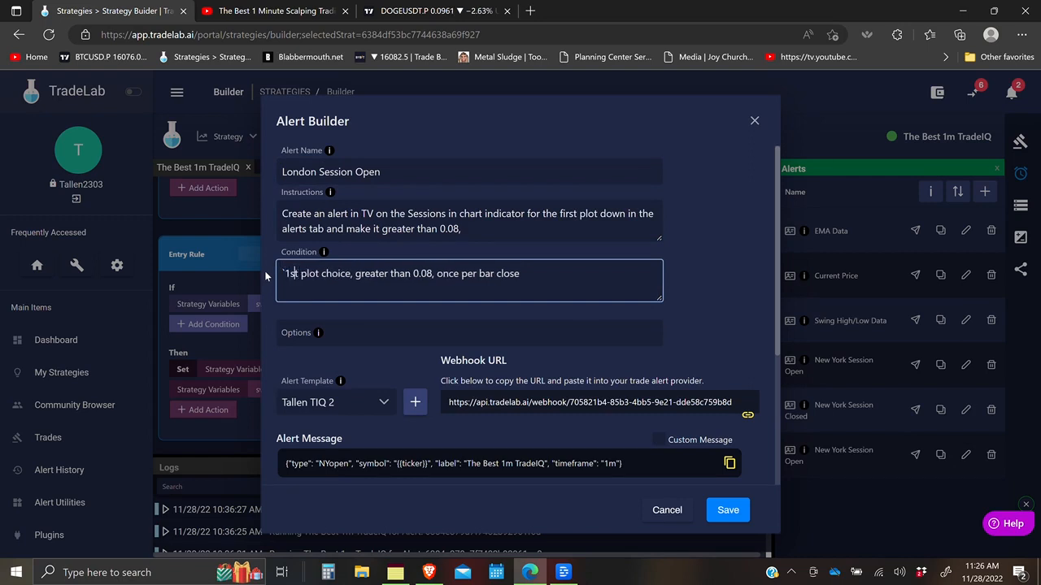
key(BackSpace)
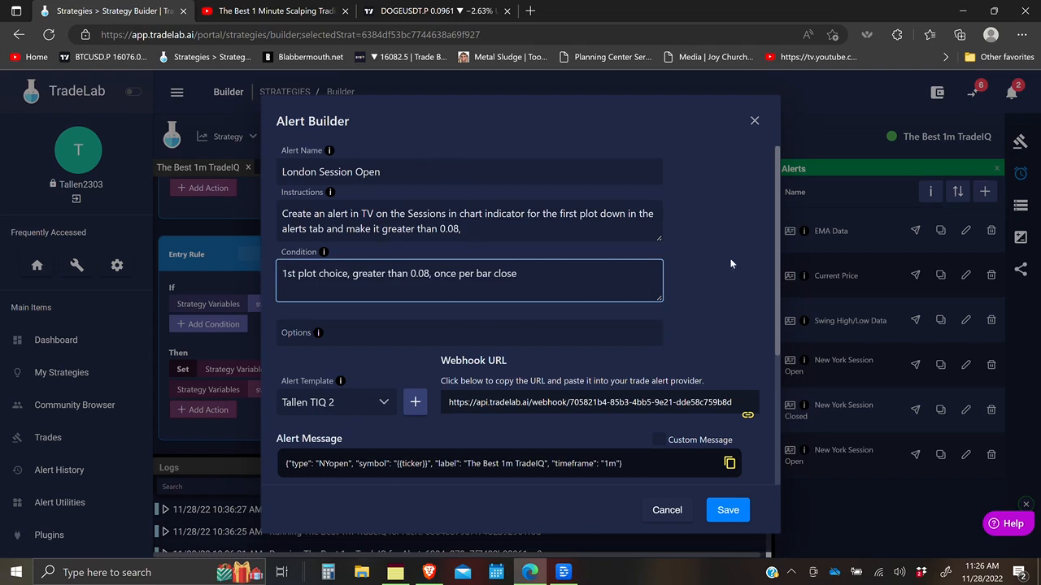
Set the London Session Open alert's type field to Londonopen and save the alert
scroll(730, 264, down, 3)
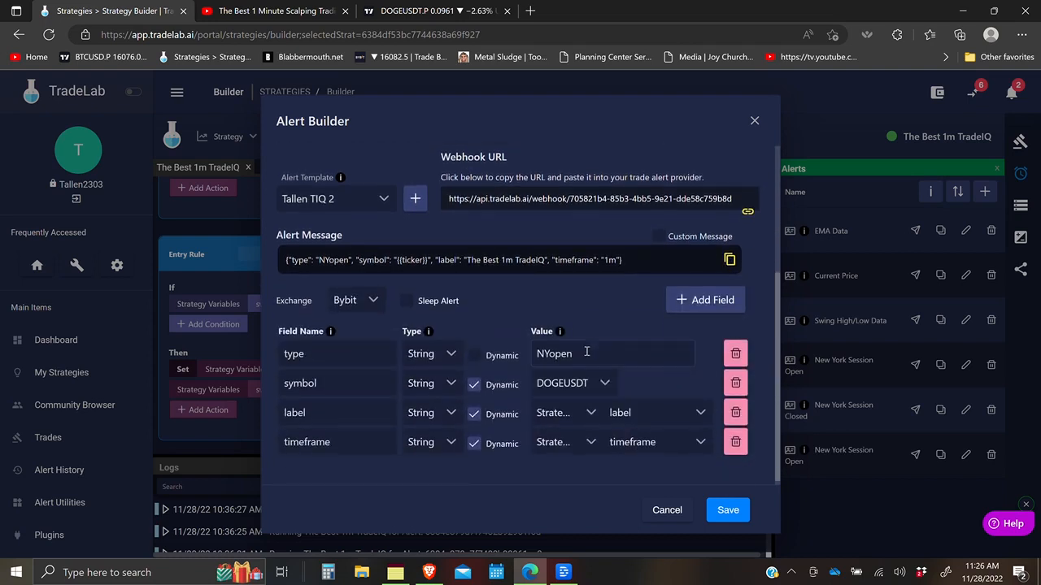
drag(550, 353, 536, 355)
text(London)
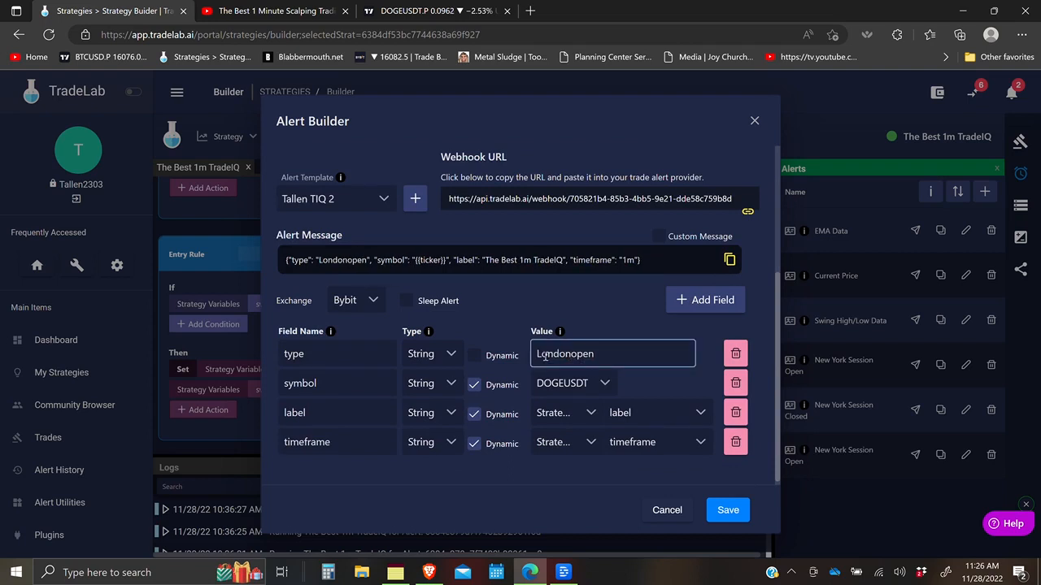
click(723, 510)
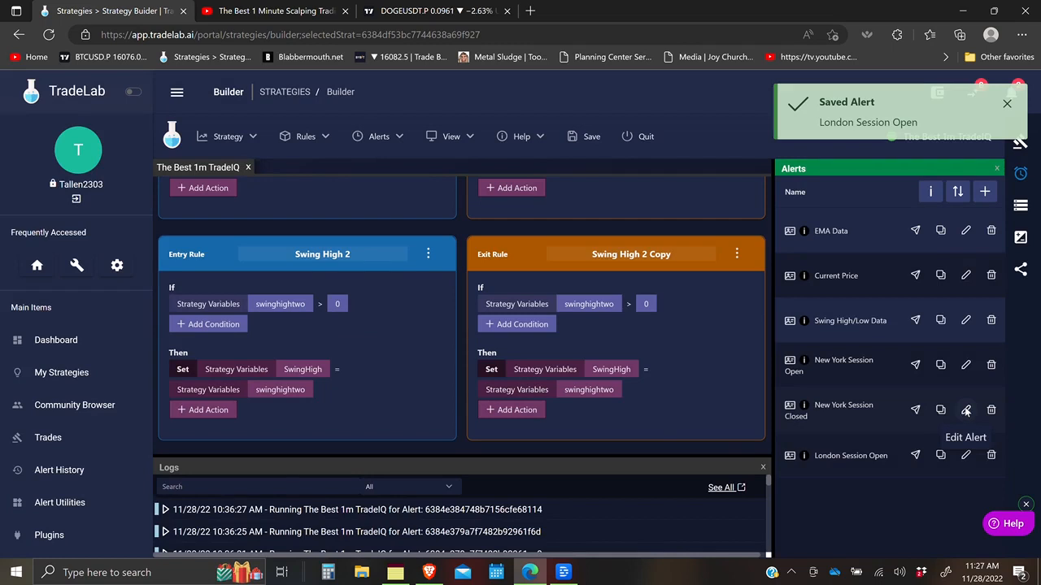
click(965, 411)
scroll(725, 301, down, 2)
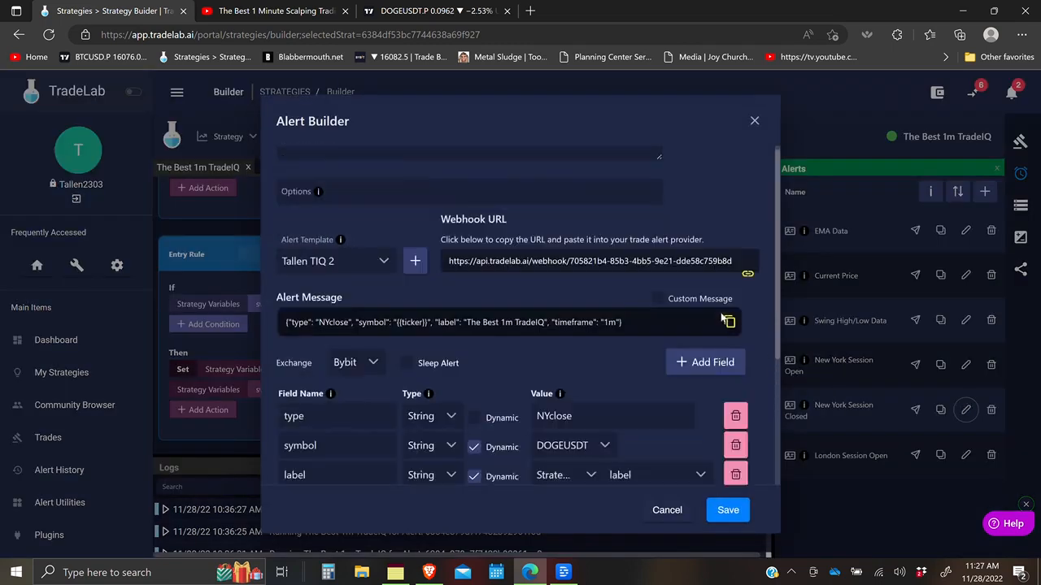
click(668, 510)
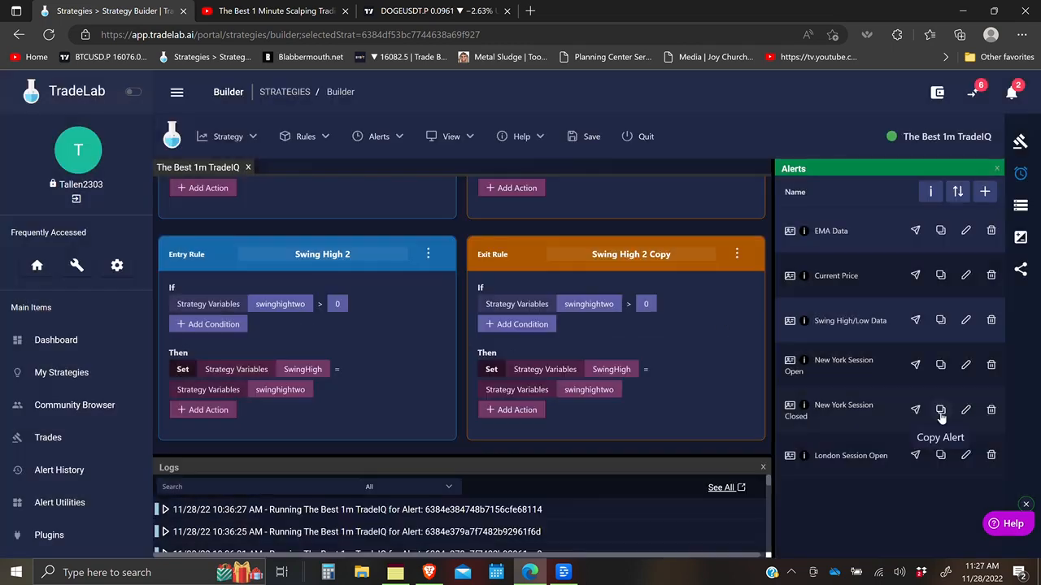
Duplicate the New York Session Closed alert and rename the copy London Session Closed
click(940, 411)
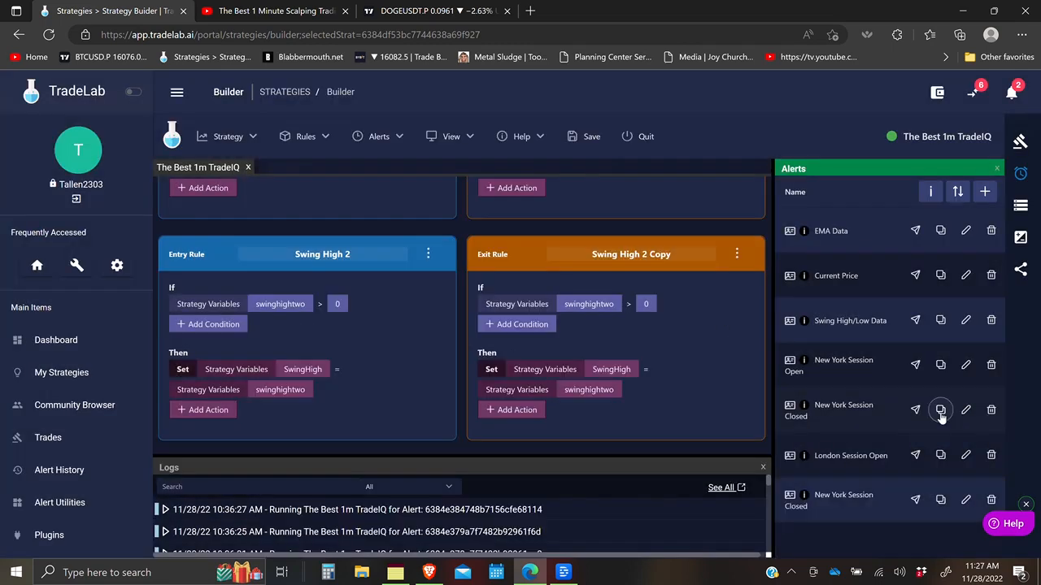
click(965, 500)
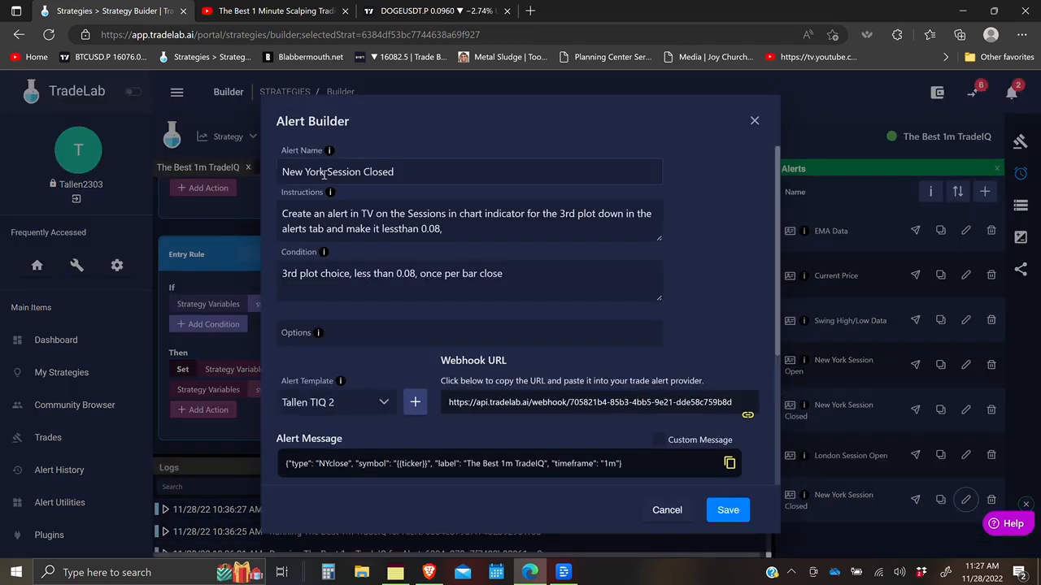
drag(324, 175, 280, 176)
key(BackSpace)
text(London)
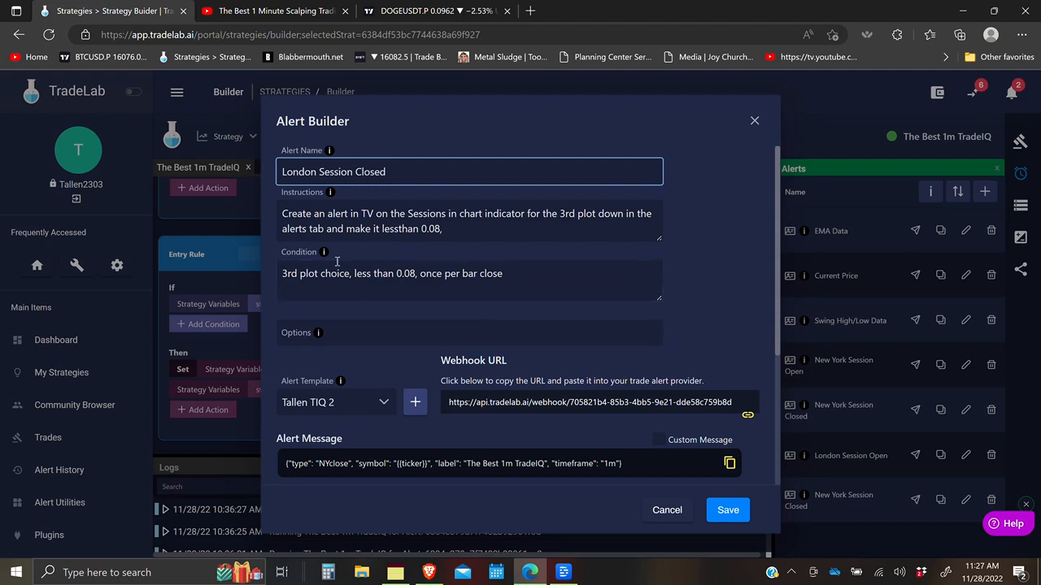
Change the London Session Closed alert's condition to the 1st plot choice and its instructions to the first plot
drag(297, 273, 280, 274)
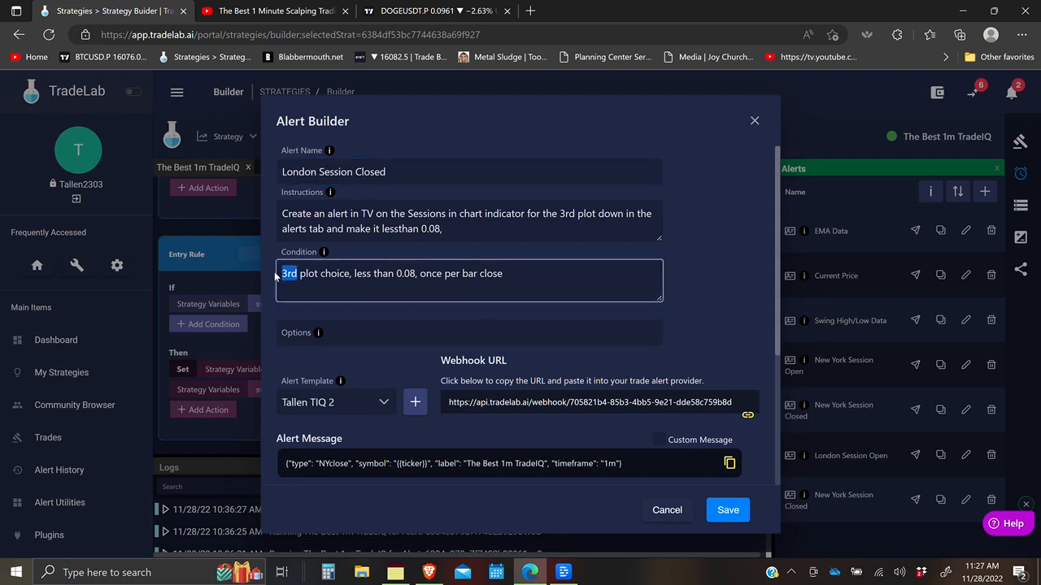
text(1st)
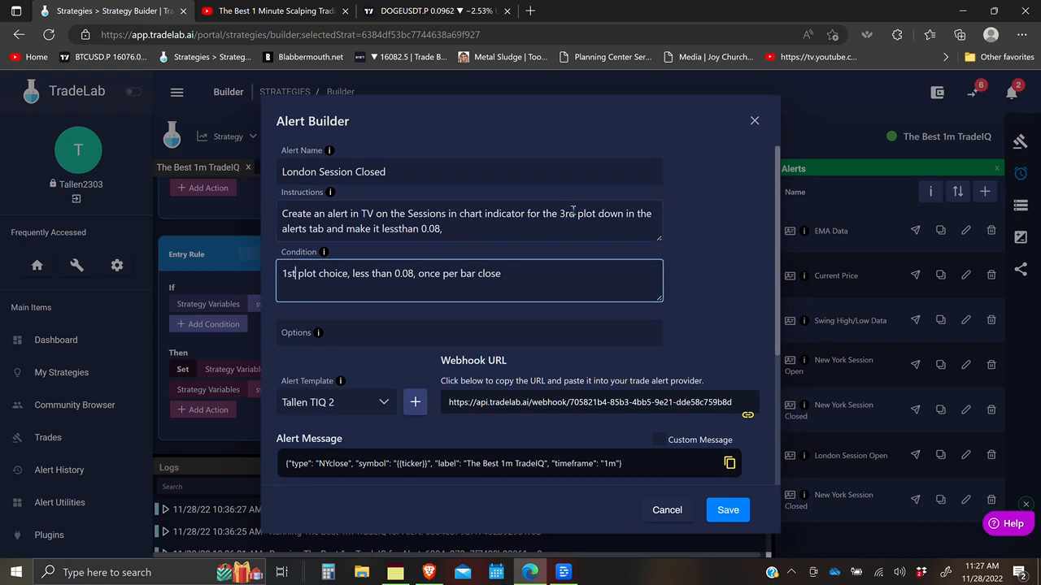
drag(577, 213, 568, 213)
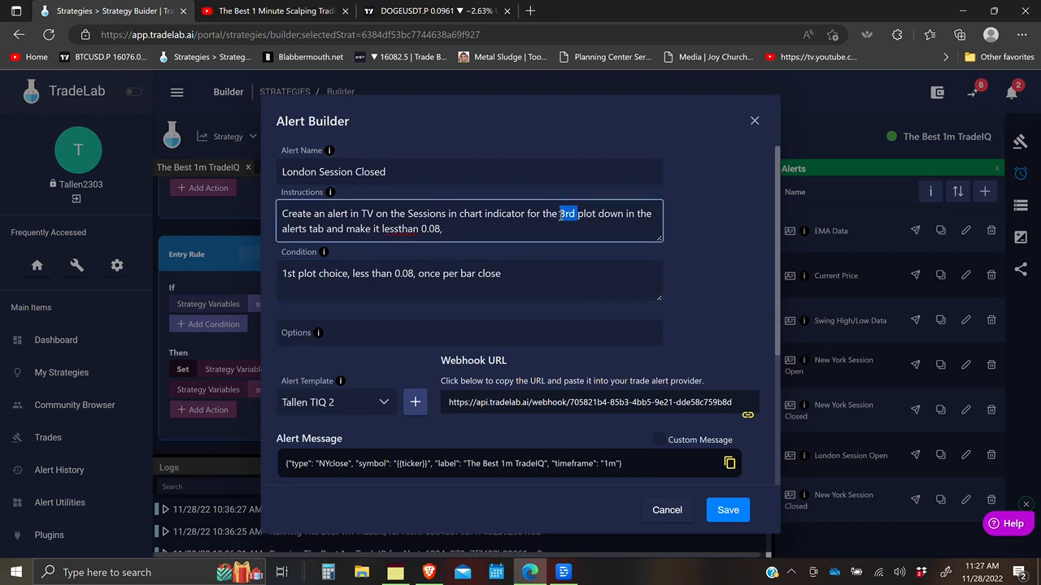
text(first)
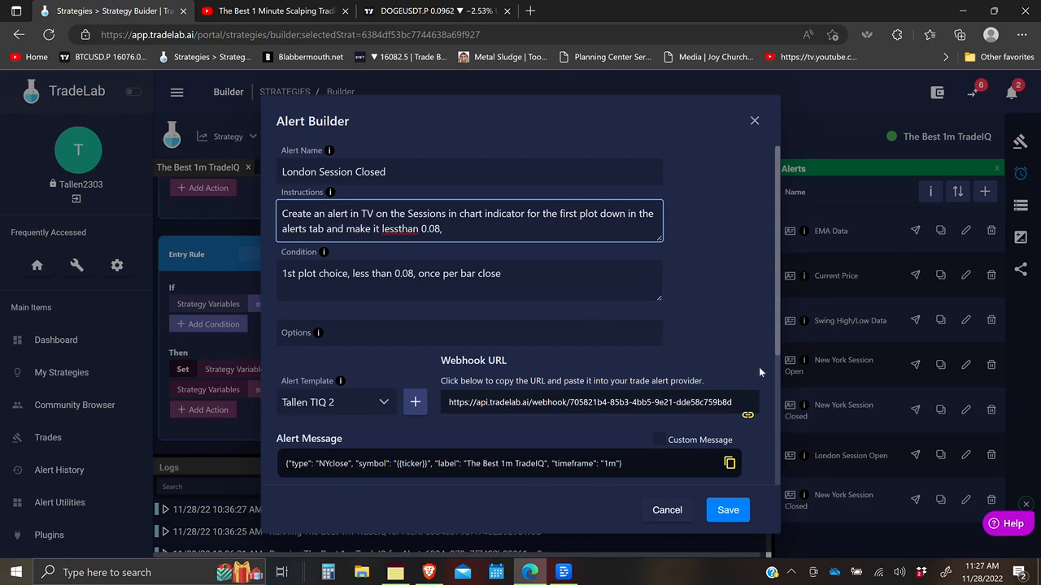
Set the London Session Closed alert's type field to Londonclose and save the alert
scroll(696, 370, down, 3)
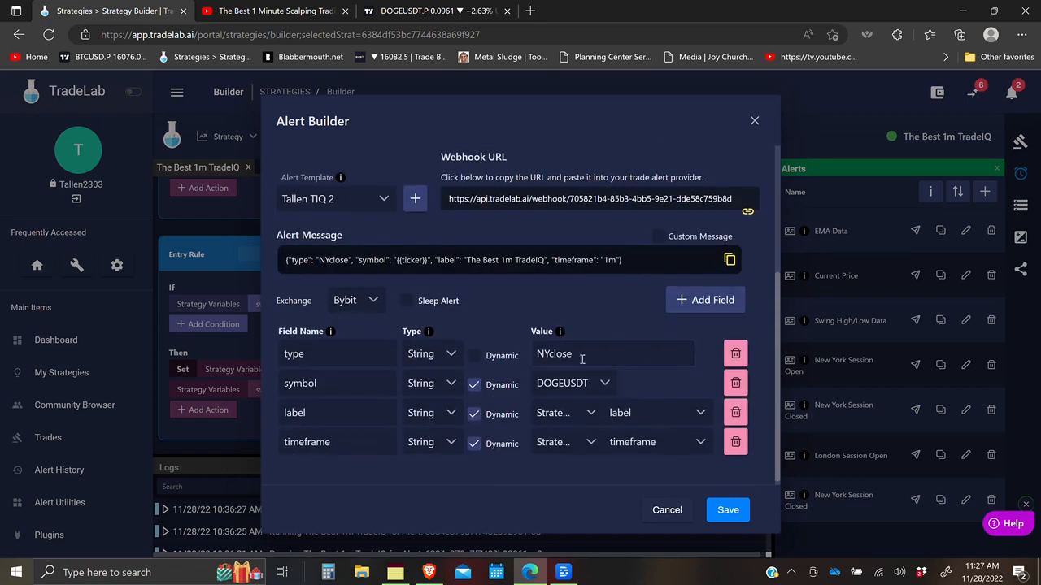
drag(550, 354, 533, 359)
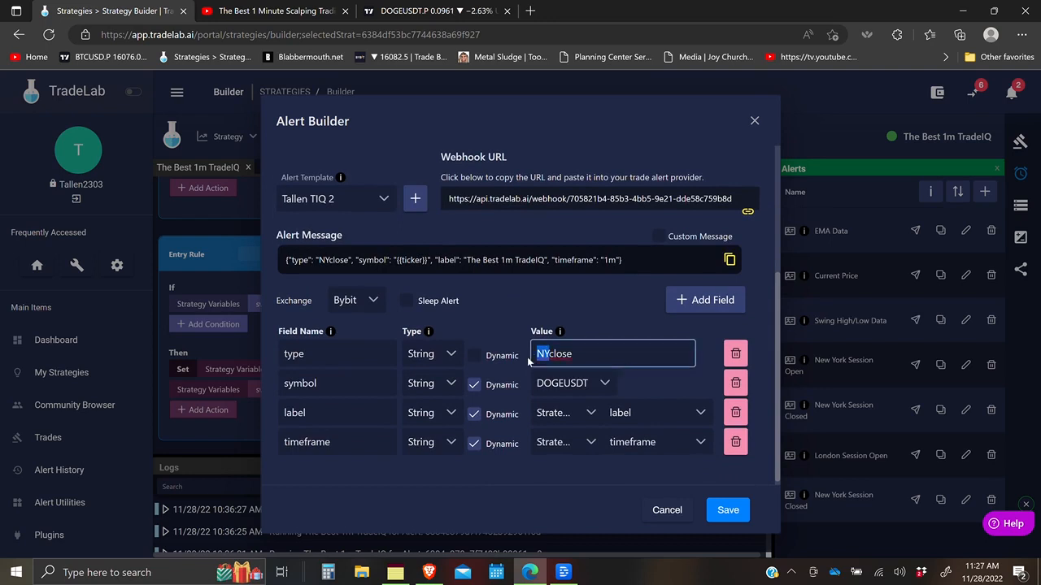
text(London)
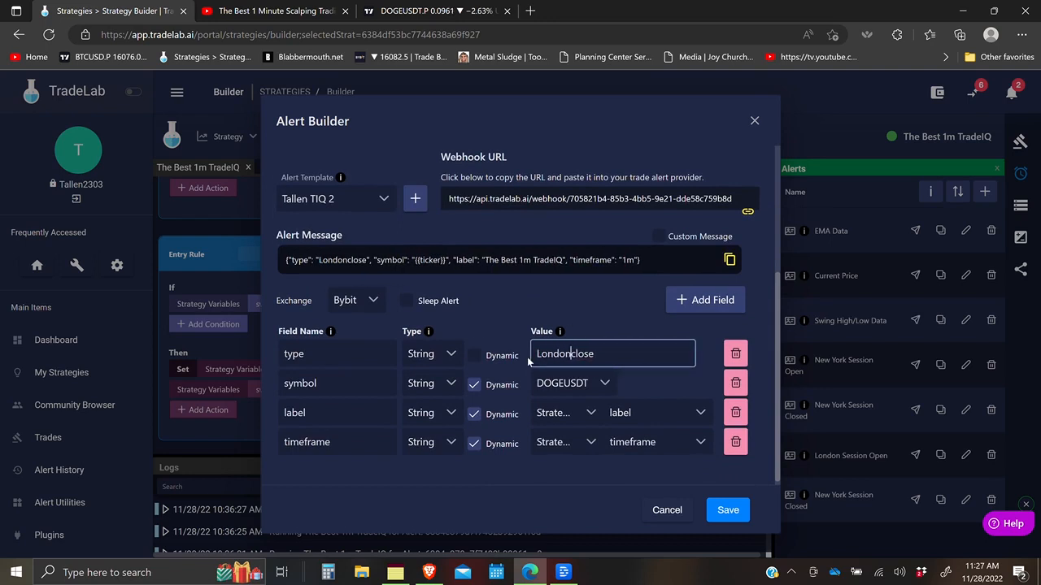
click(727, 510)
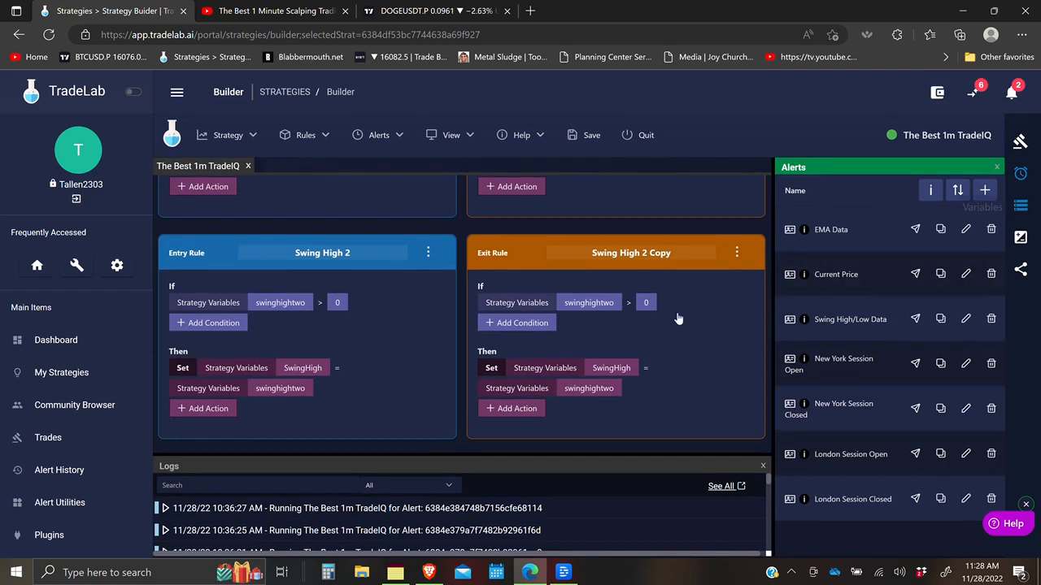
Create entry rules in the strategy from the New York Session Open, New York Session Closed, London Session Open and London Session Closed alerts
click(791, 359)
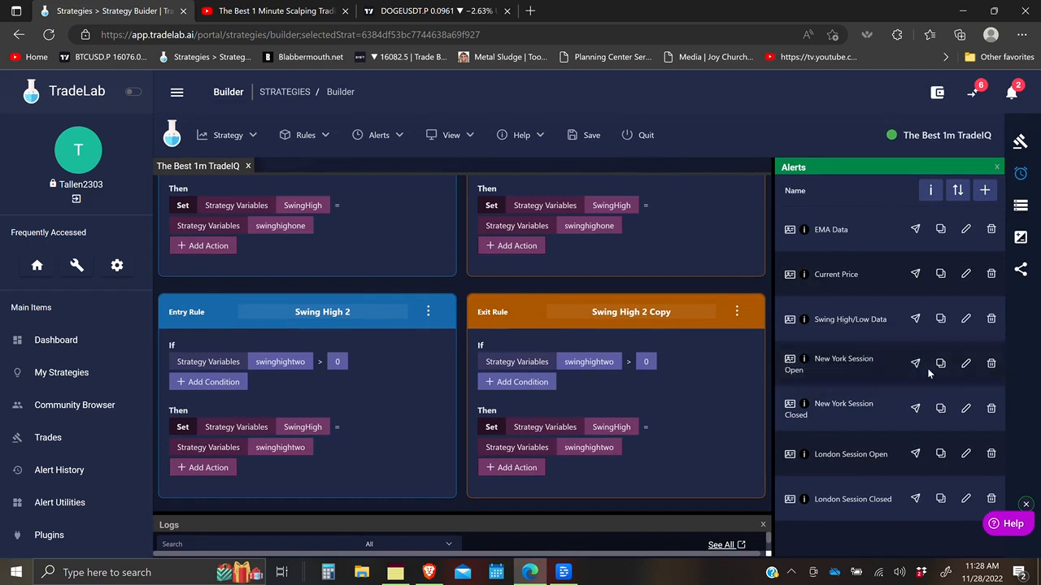
drag(790, 364, 279, 202)
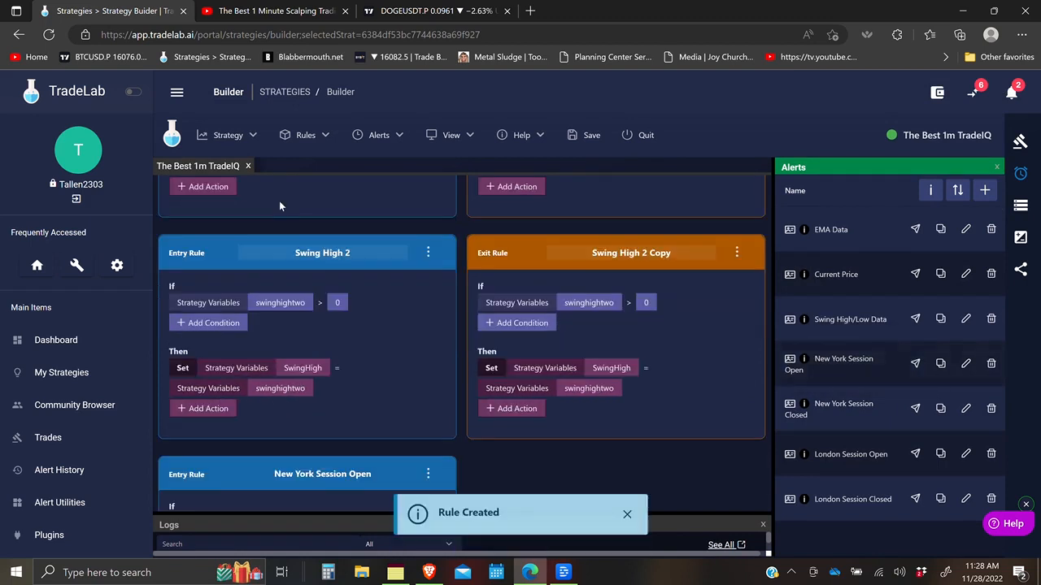
scroll(673, 308, down, 2)
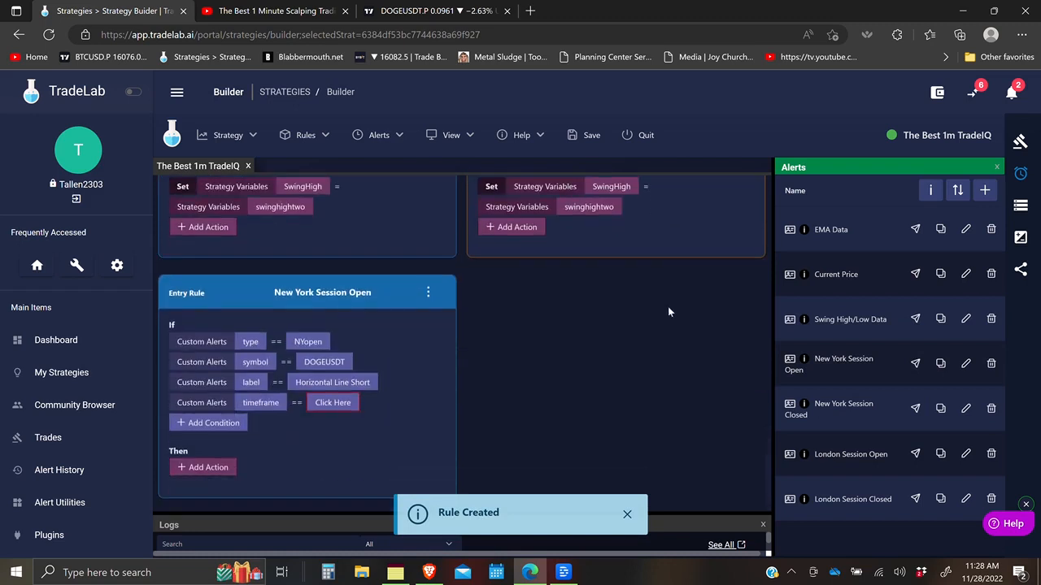
drag(789, 406, 296, 210)
drag(791, 455, 275, 214)
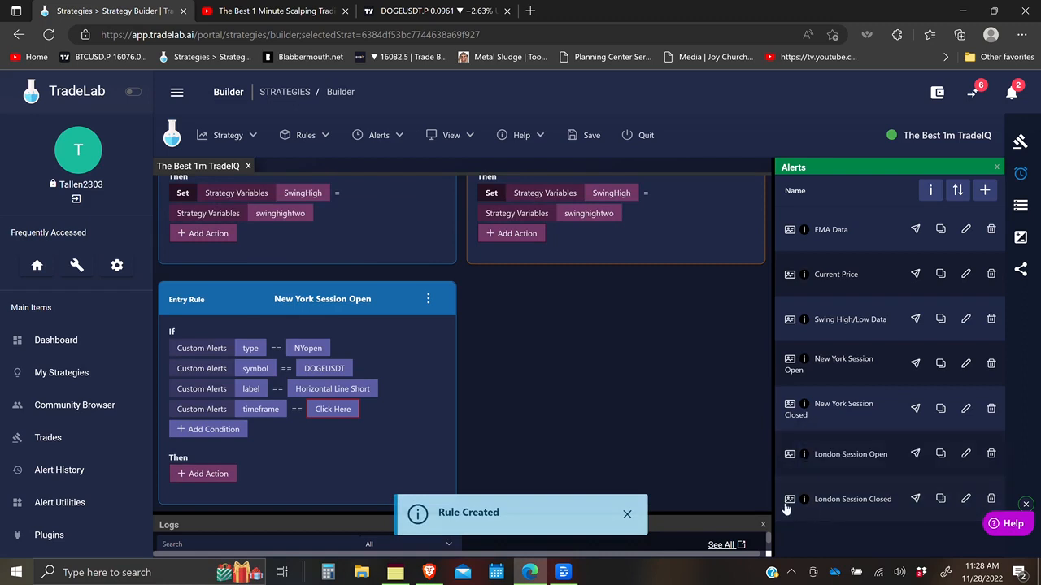
drag(490, 342, 311, 206)
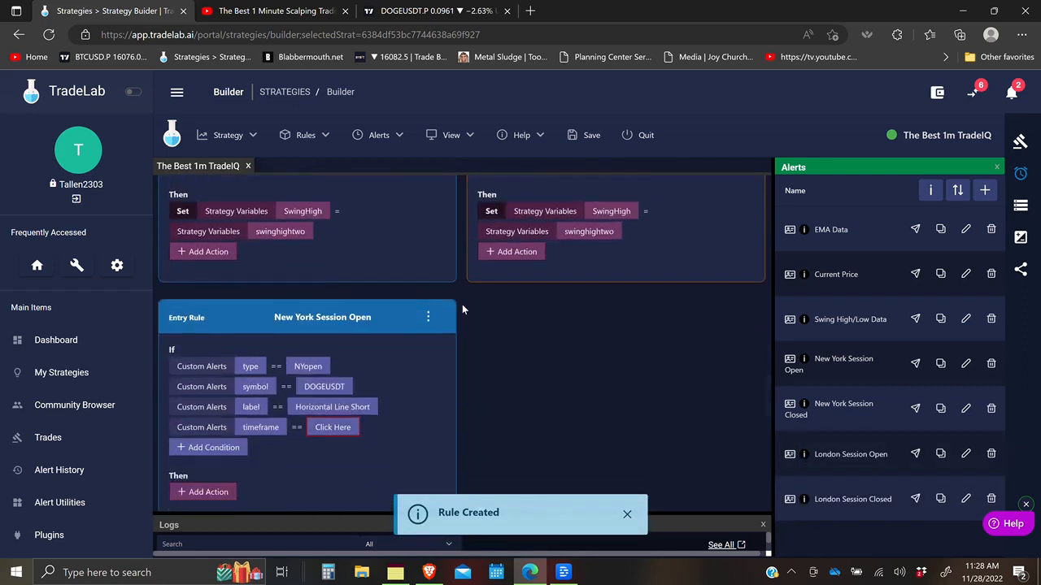
In the New York Session Open rule, match symbol to the Strategy Trade Settings symbol, and label and timeframe to their strategy variables
scroll(457, 299, up, 10)
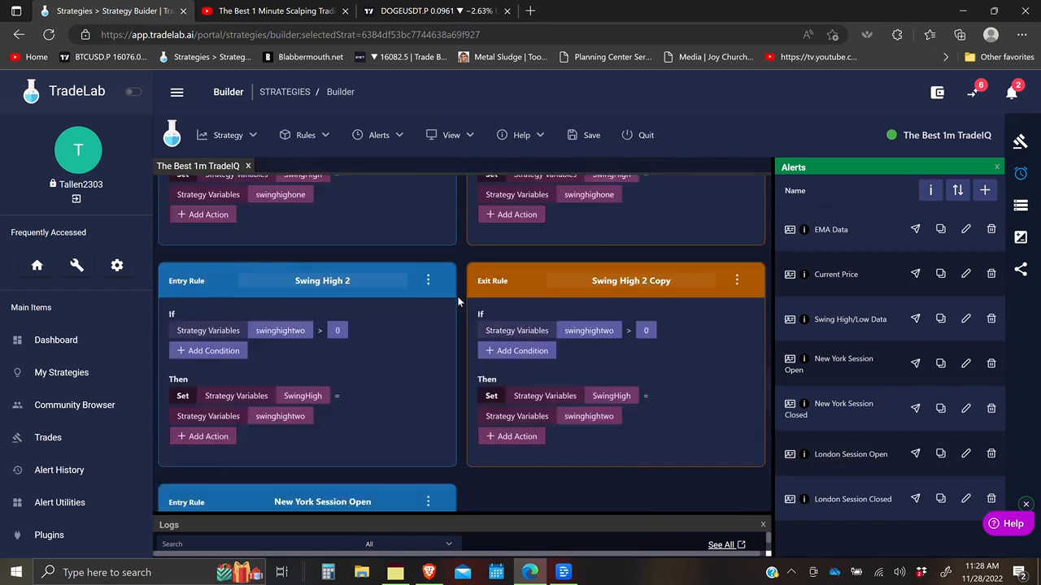
scroll(488, 293, down, 4)
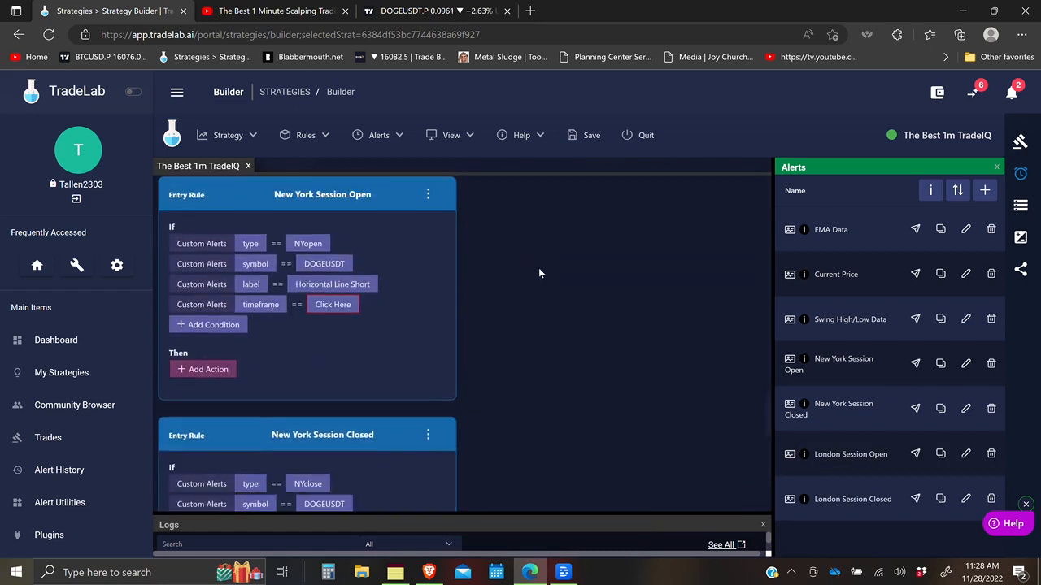
click(328, 265)
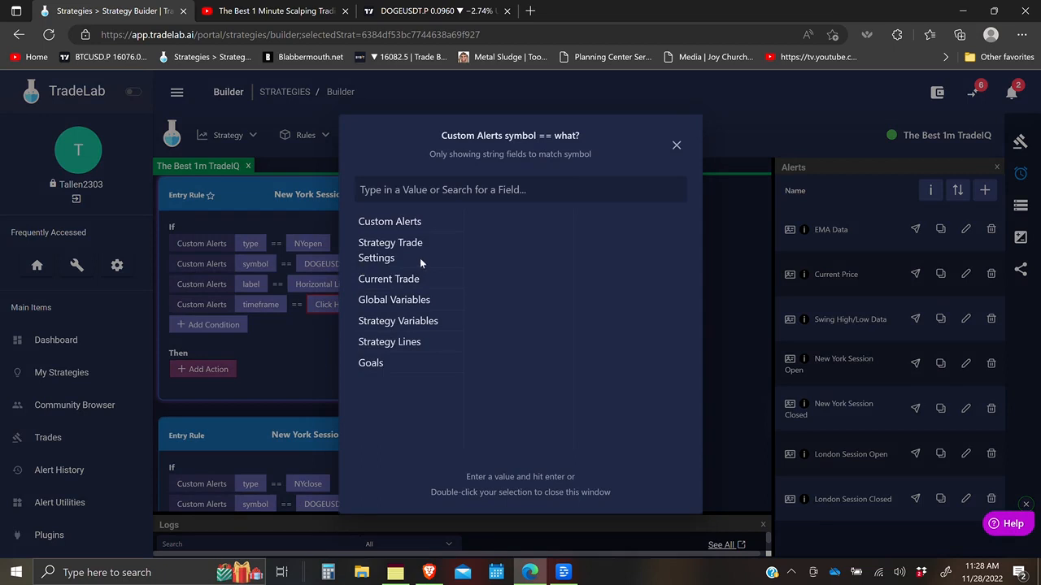
click(370, 248)
scroll(514, 370, down, 4)
click(497, 379)
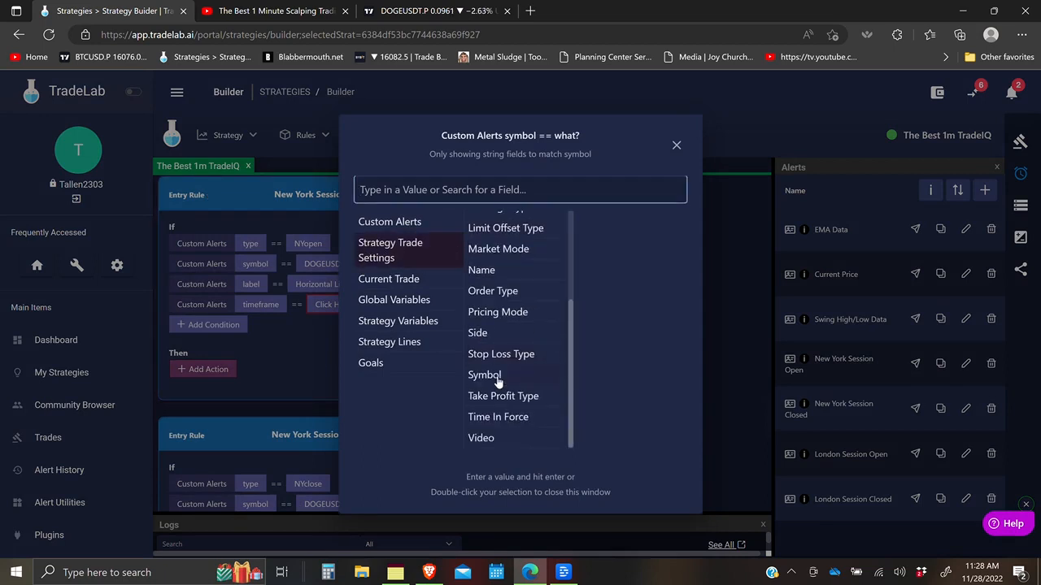
click(299, 285)
Add an action to the New York Session Open rule that sets the strategy variable NYopen to true
click(209, 369)
click(398, 281)
click(488, 246)
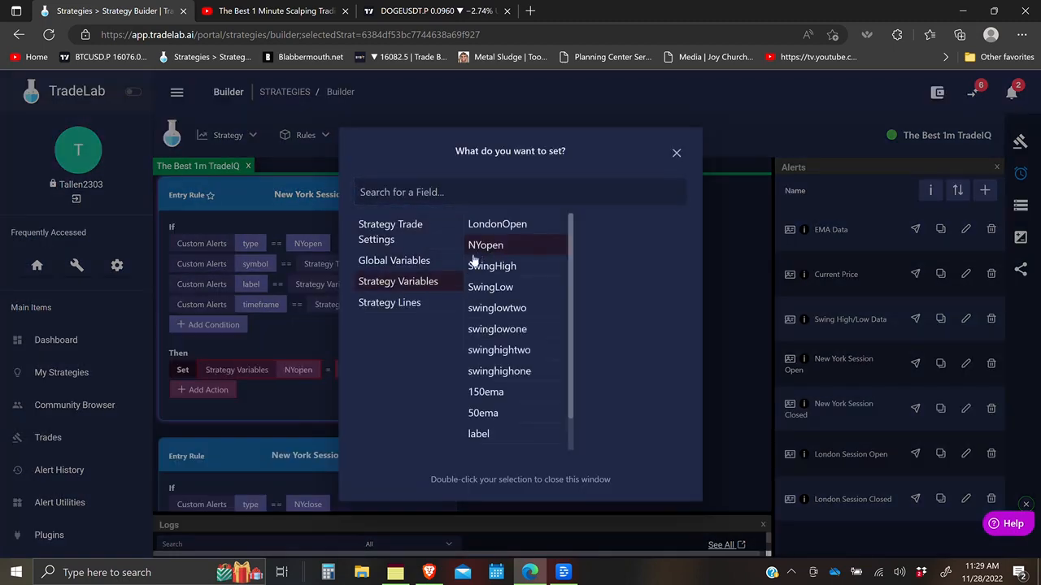
click(312, 392)
click(361, 372)
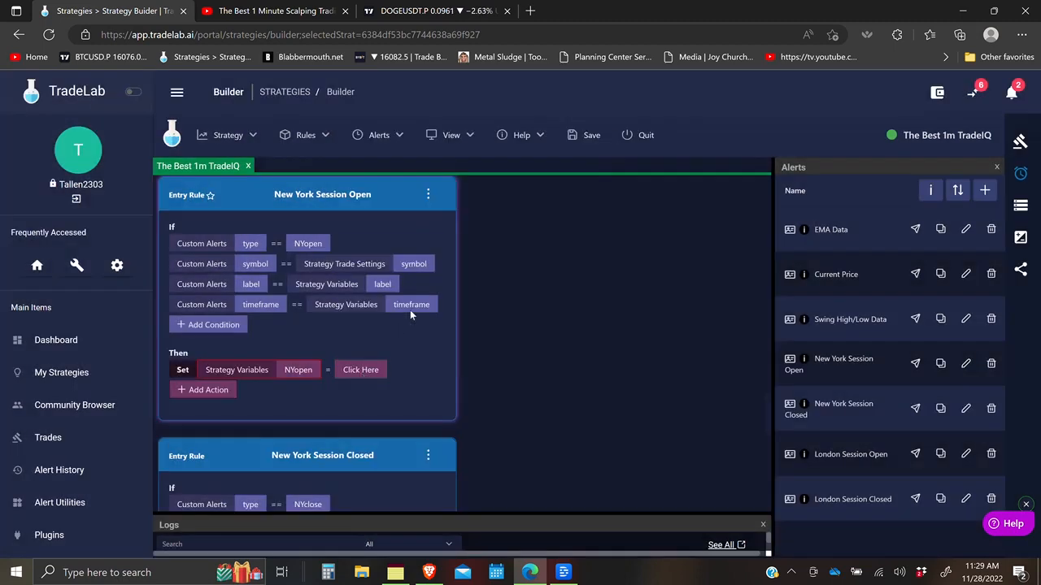
Copy the New York Session Open entry rule as an exit rule
click(436, 200)
click(433, 197)
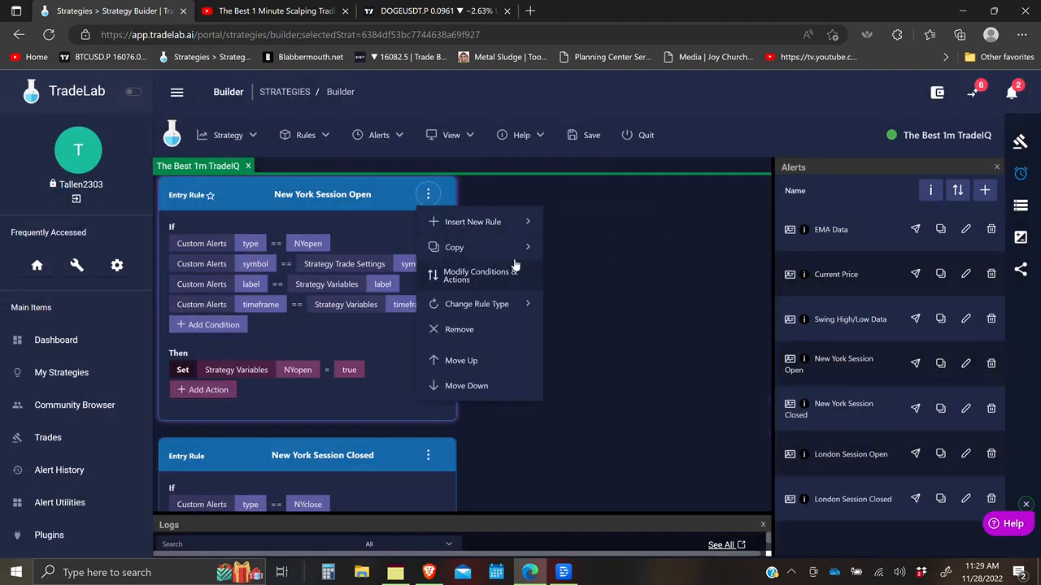
mouse_move(521, 247)
click(591, 301)
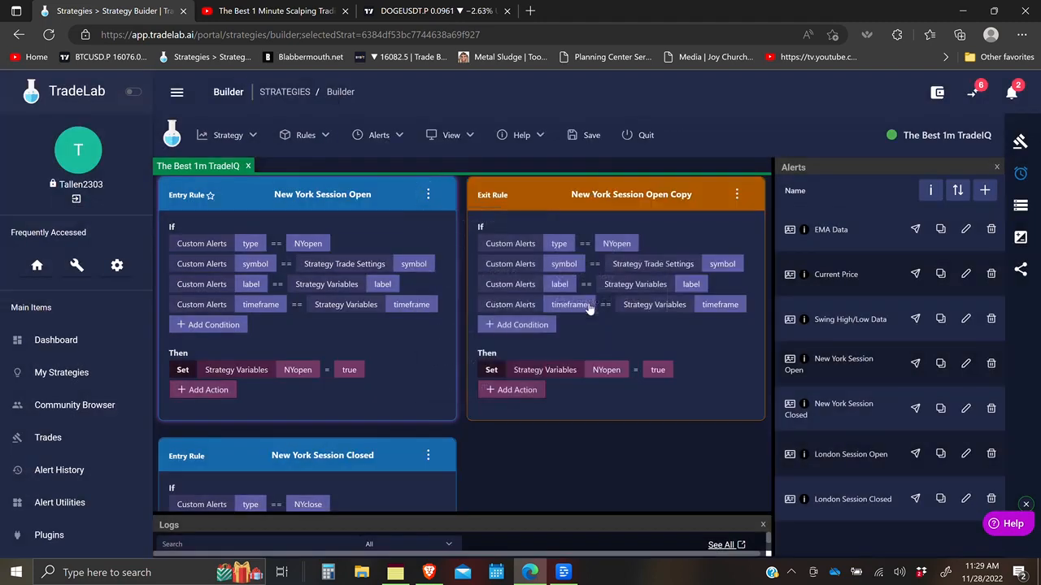
Add an action to the New York Session Closed entry rule that sets the strategy variable NYopen to false
scroll(280, 458, down, 3)
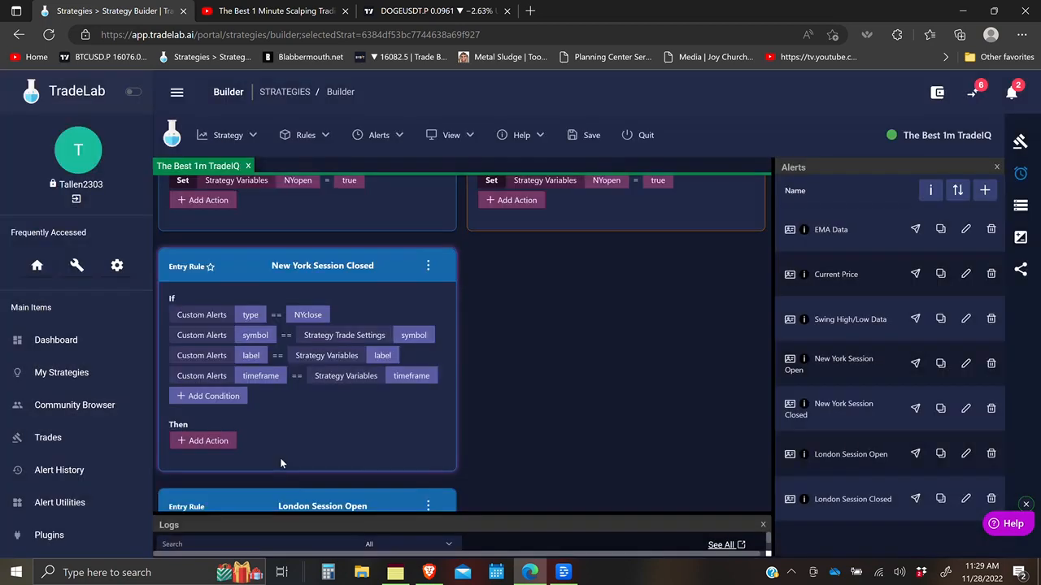
click(213, 423)
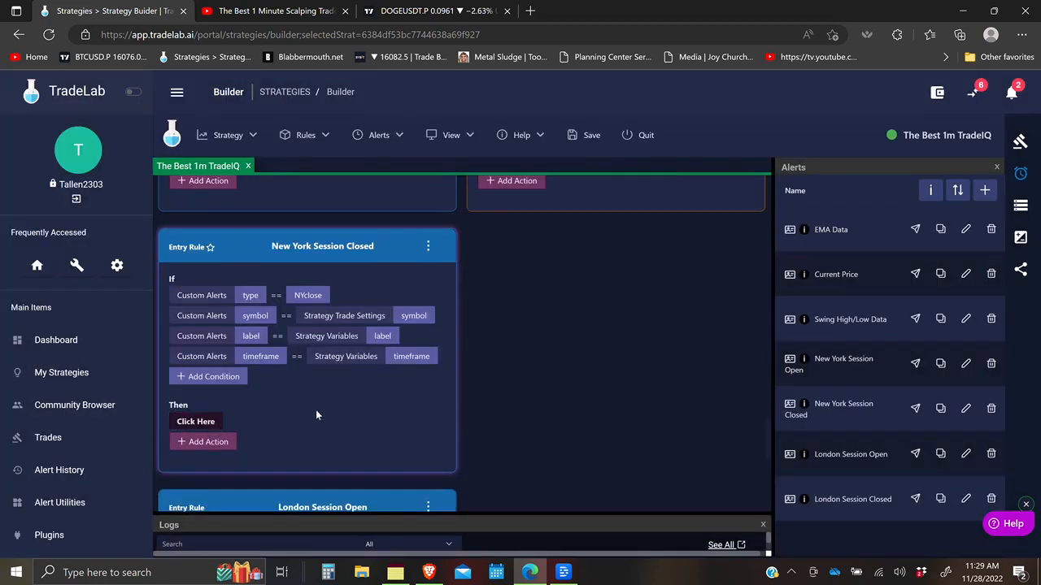
click(186, 424)
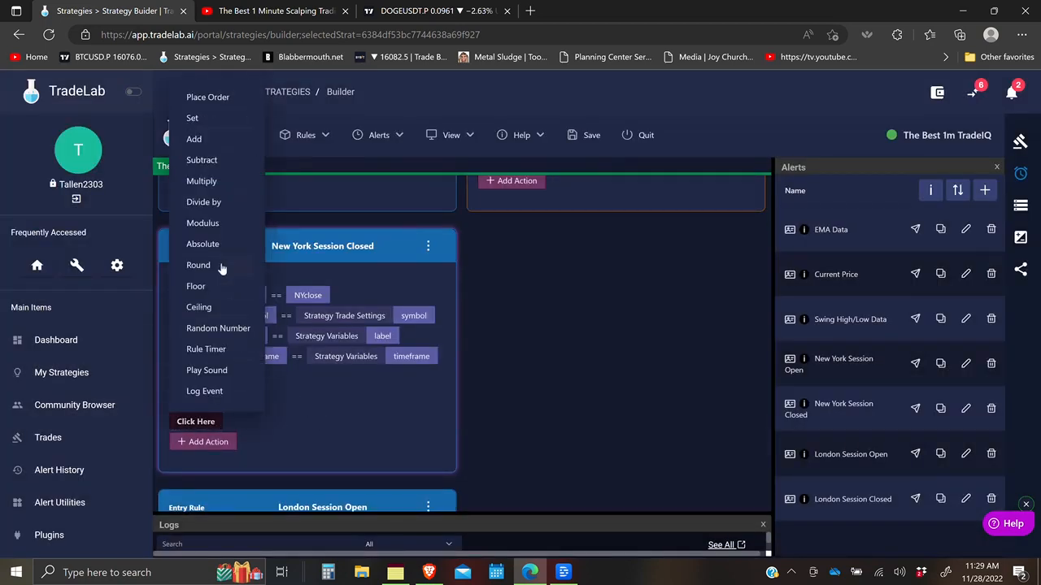
click(193, 119)
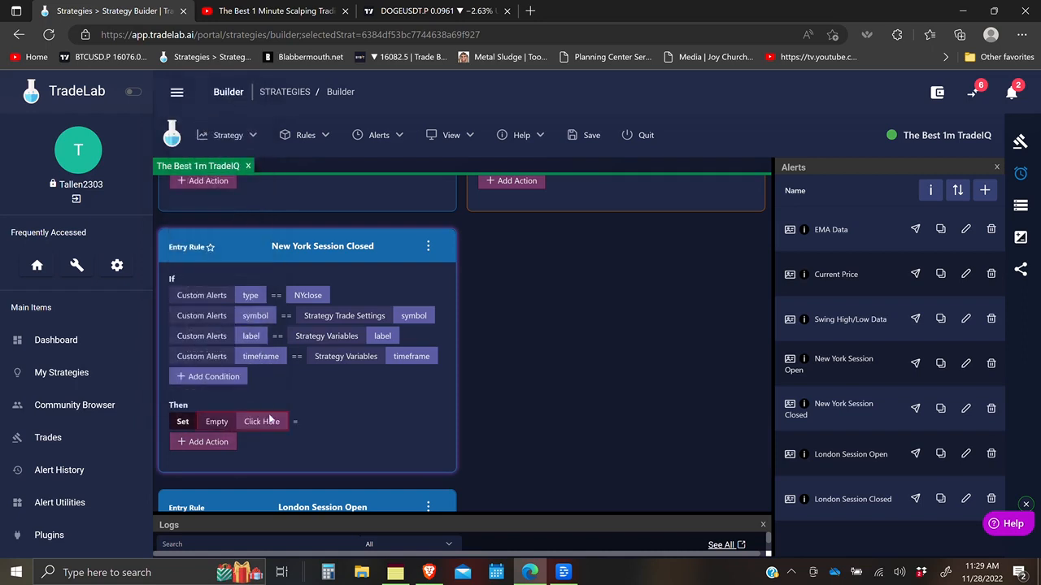
Copy the New York Session Closed entry rule to the other side as an exit rule
click(427, 246)
mouse_move(520, 301)
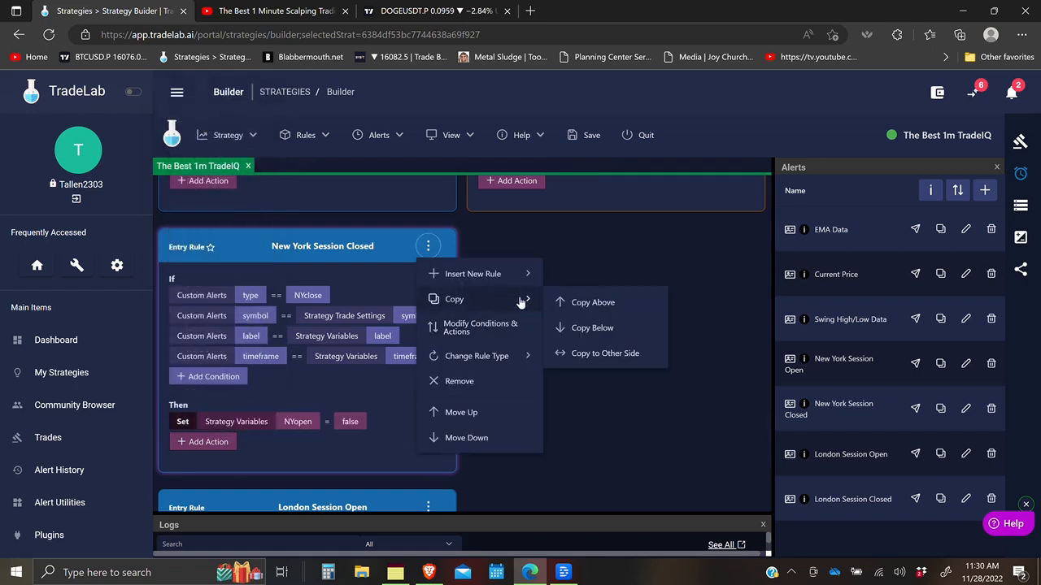
click(593, 354)
In the London Session Open rule, match the alert symbol to the Strategy Trade Settings symbol
scroll(398, 399, down, 3)
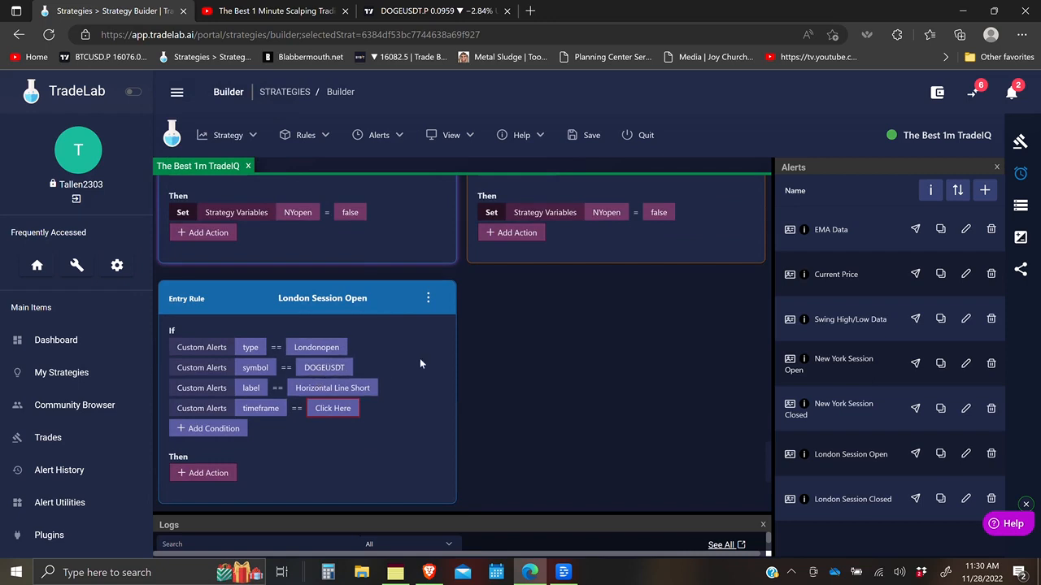
click(340, 370)
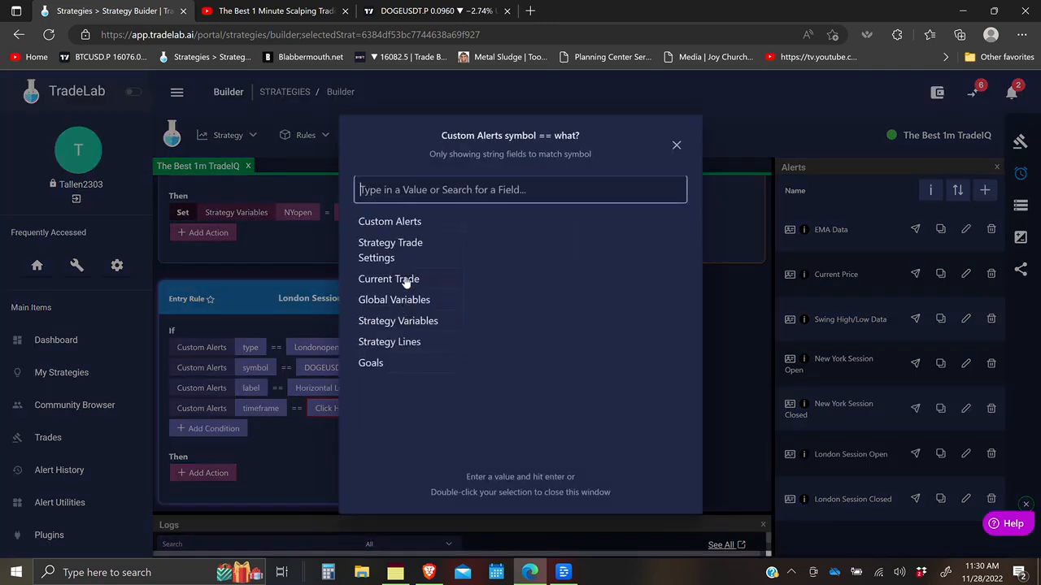
click(435, 261)
scroll(508, 353, down, 3)
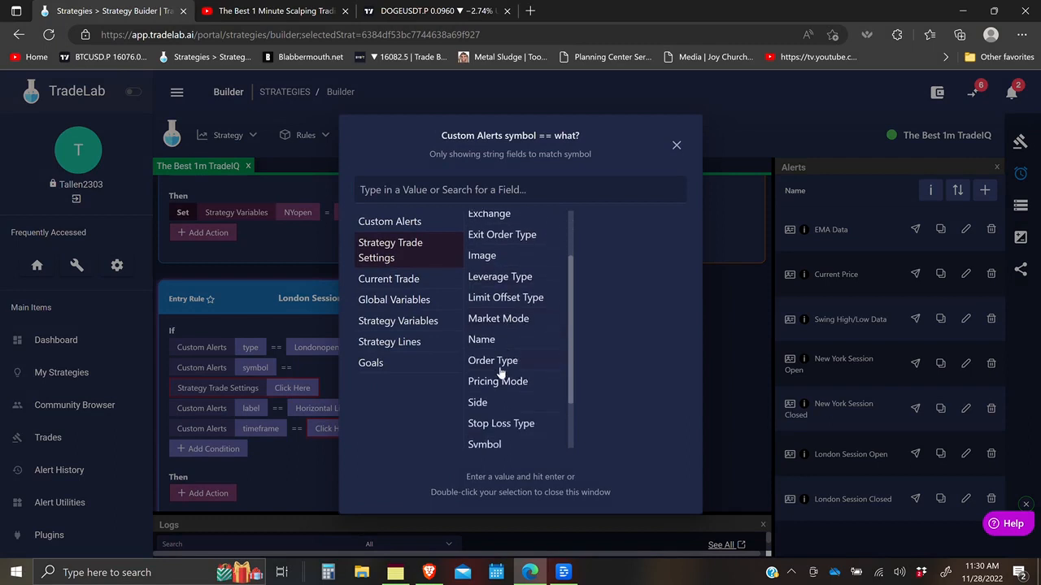
click(484, 409)
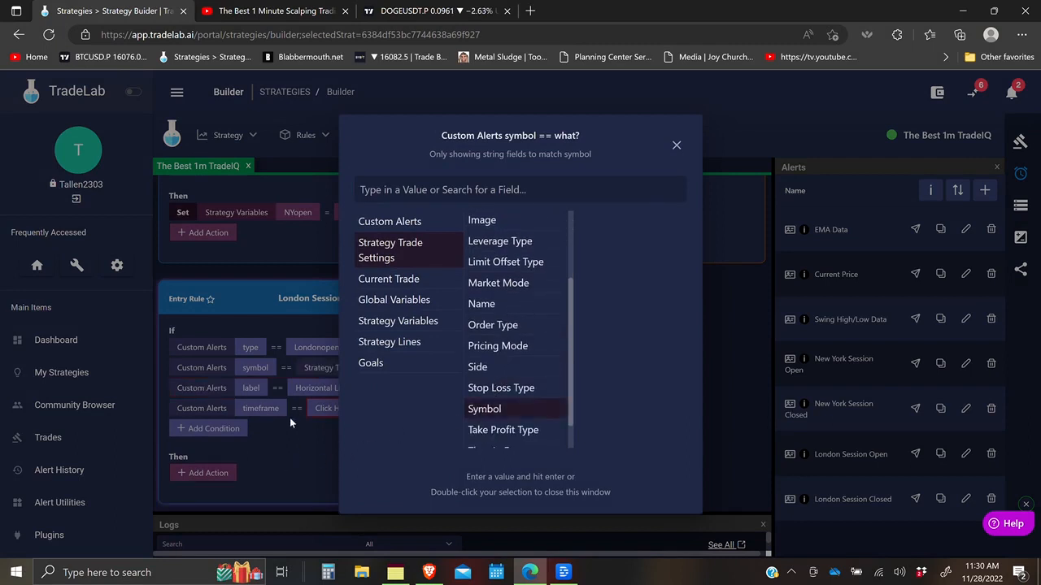
click(287, 452)
In the London Session Open rule, match the alert label and timeframe to the label and timeframe strategy variables
click(315, 391)
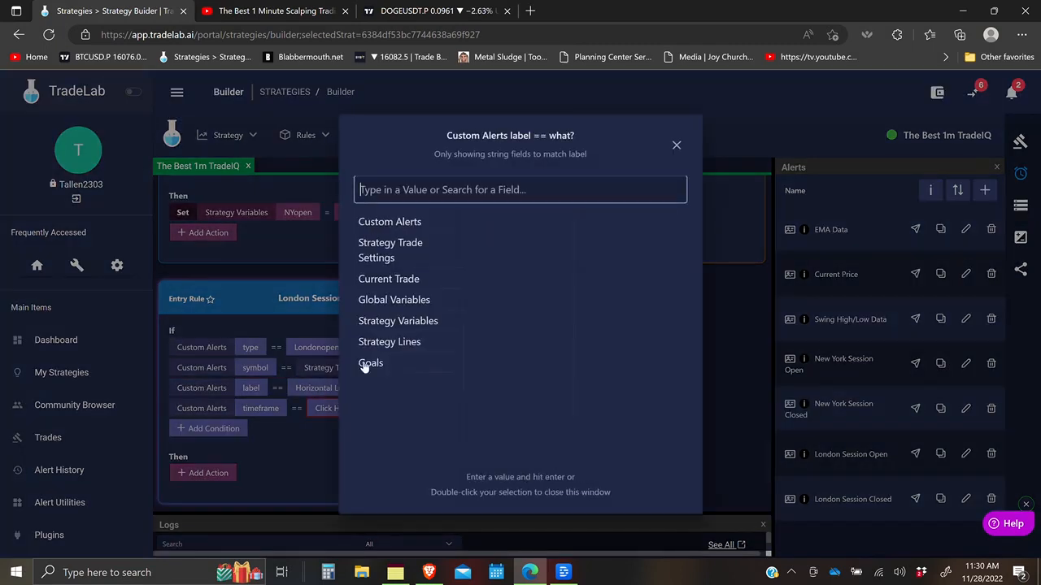
click(401, 322)
click(478, 222)
click(324, 430)
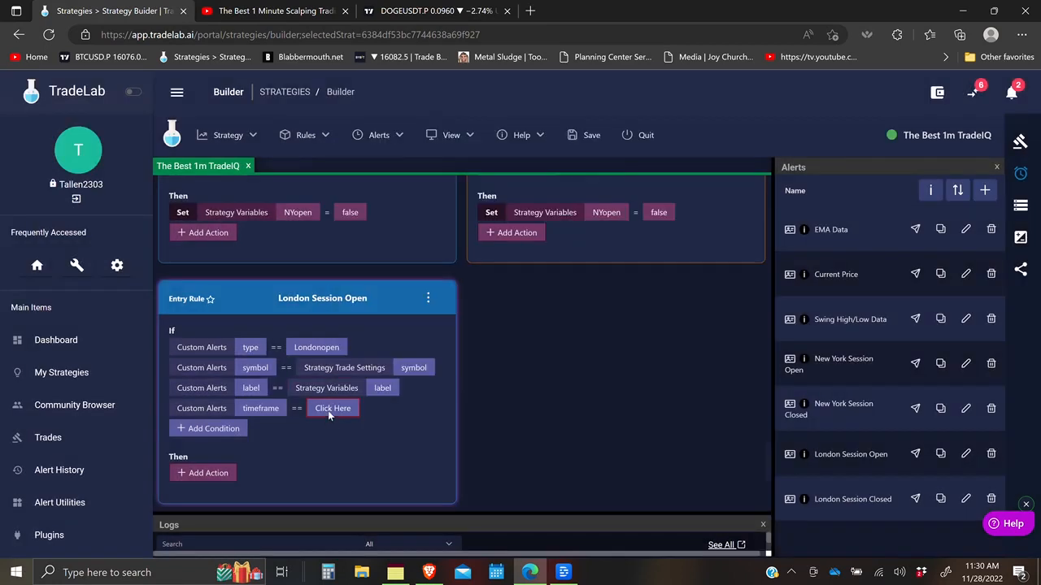
click(329, 408)
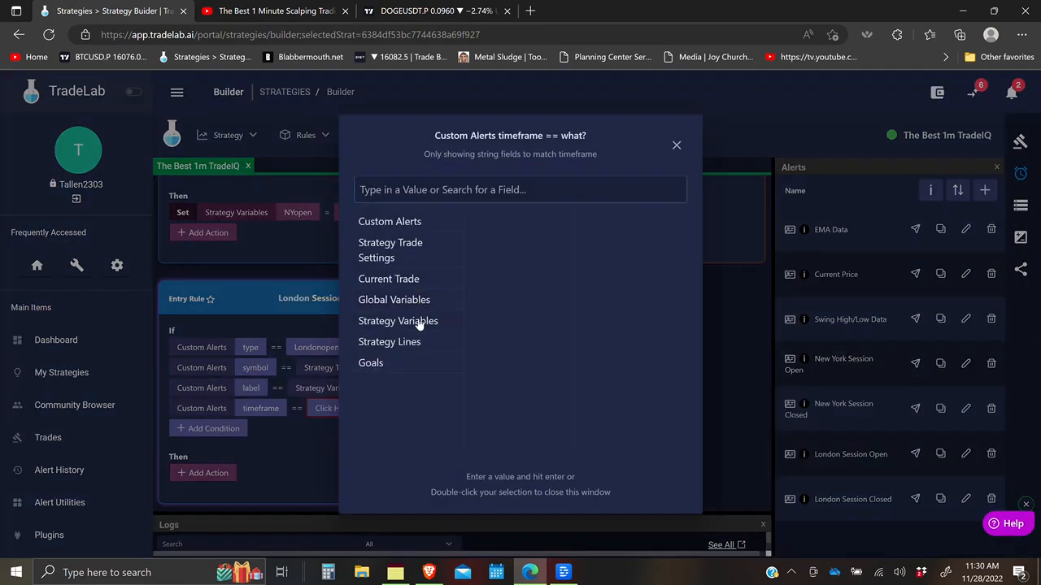
click(420, 322)
click(475, 243)
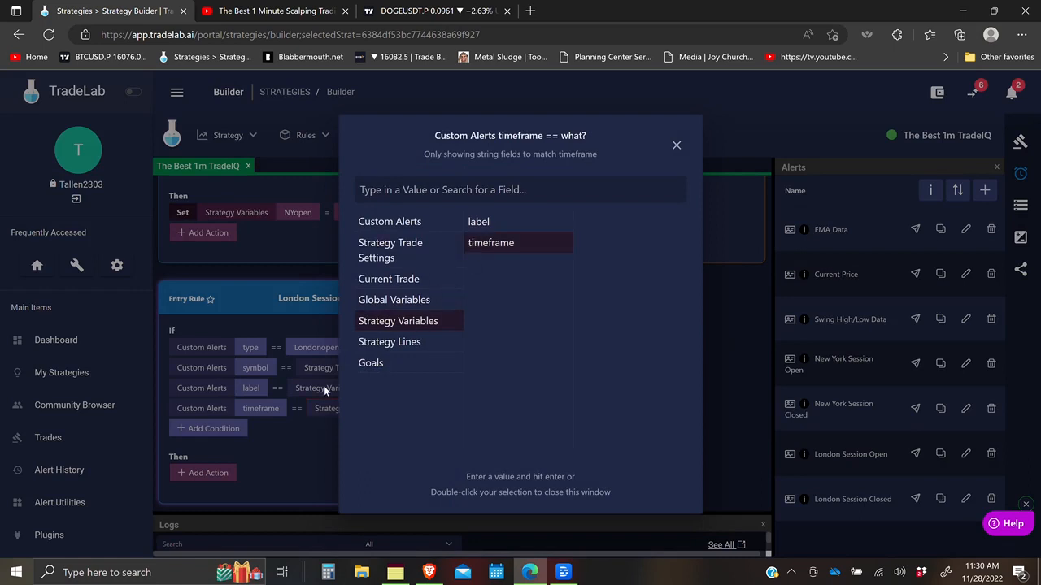
click(295, 446)
Add an action to the London Session Open rule that sets the strategy variable LondonOpen to true
scroll(243, 430, down, 1)
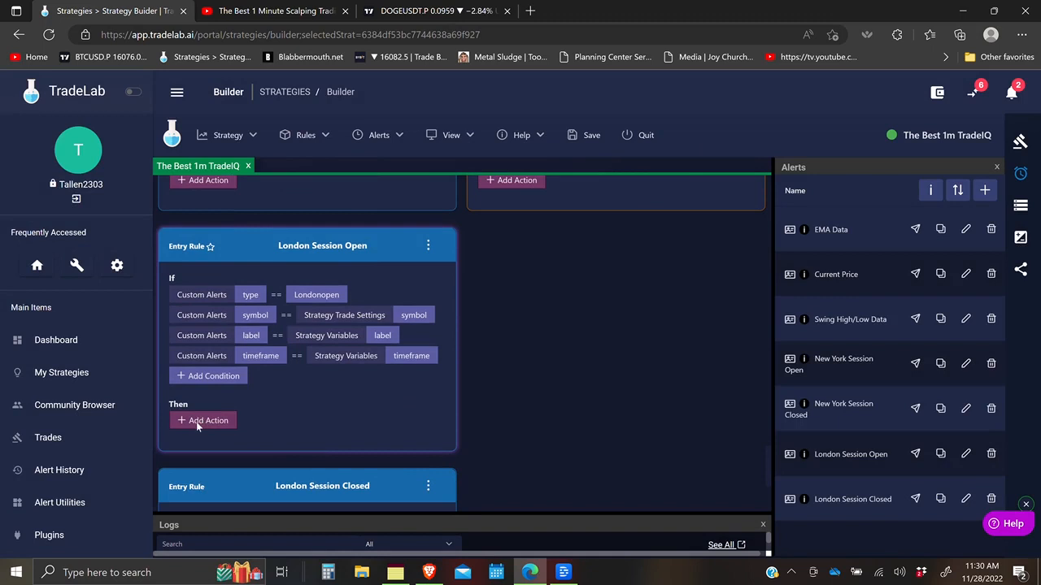
click(201, 420)
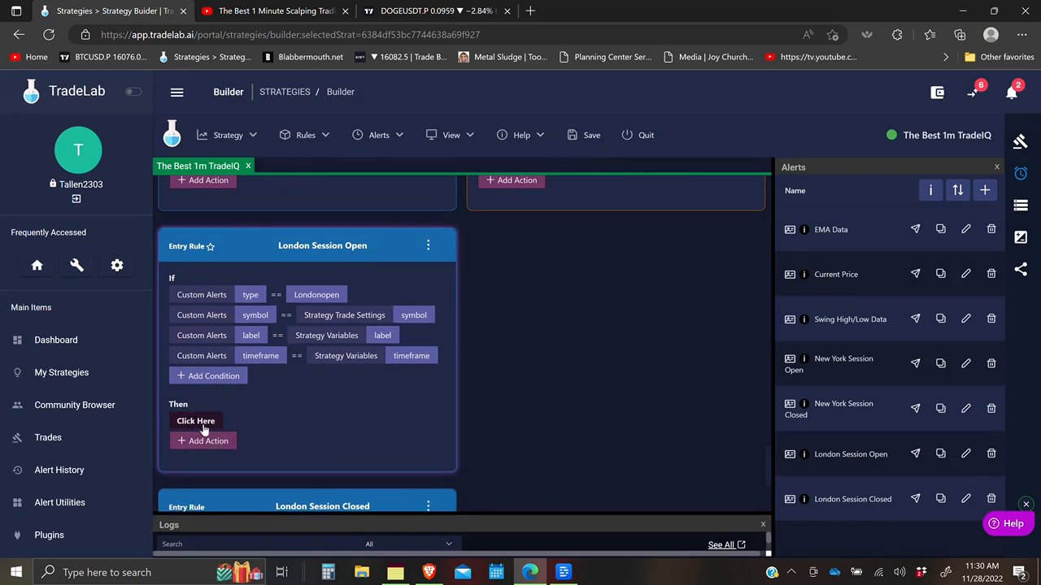
click(202, 425)
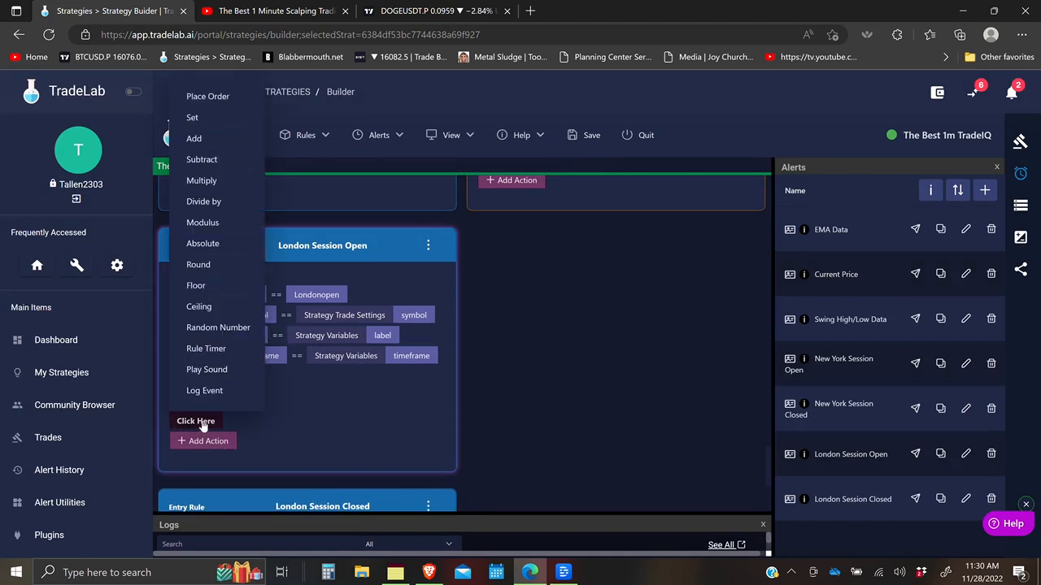
click(213, 122)
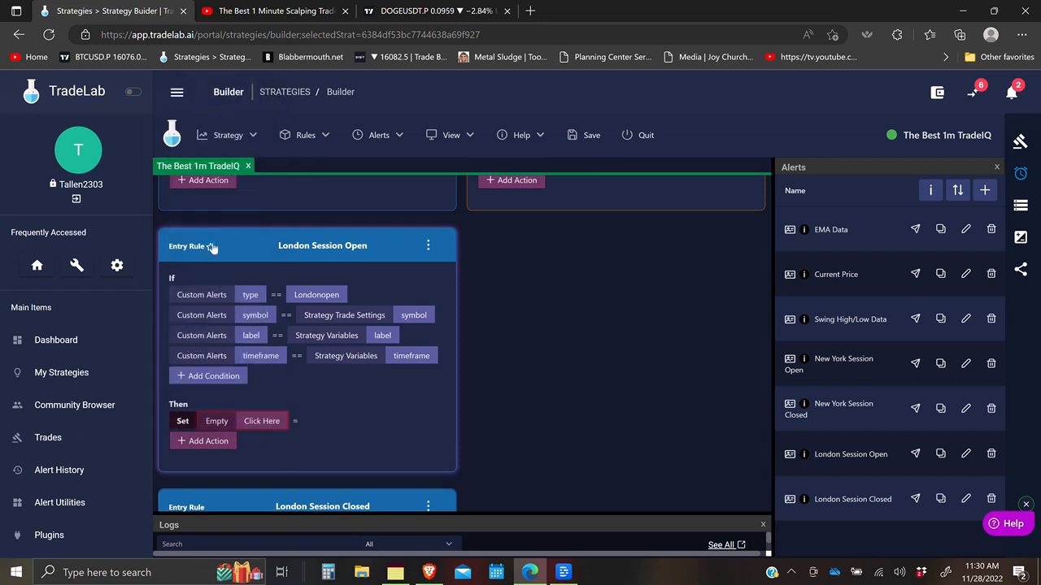
click(268, 421)
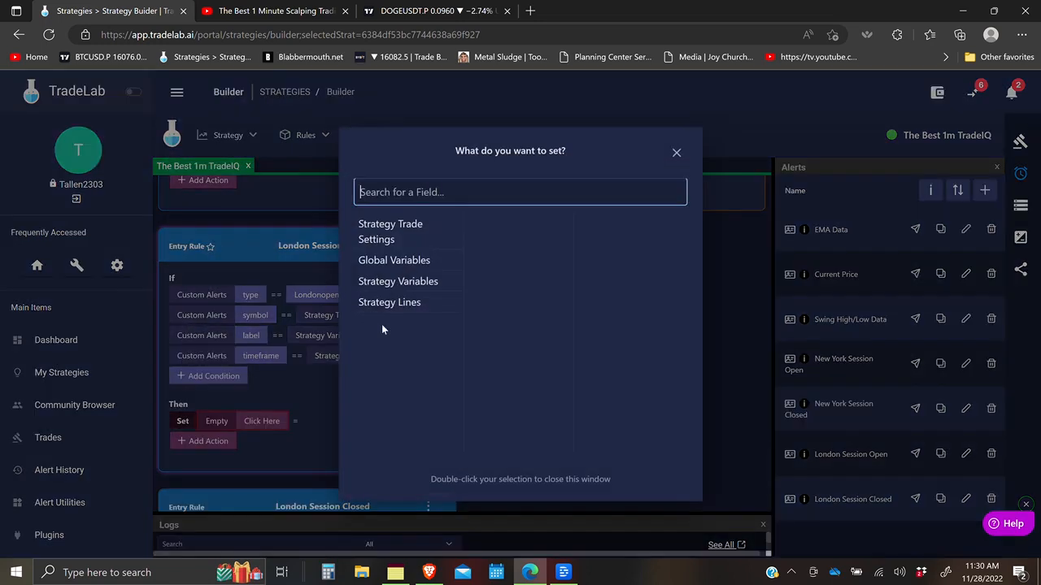
click(409, 285)
click(500, 227)
click(281, 447)
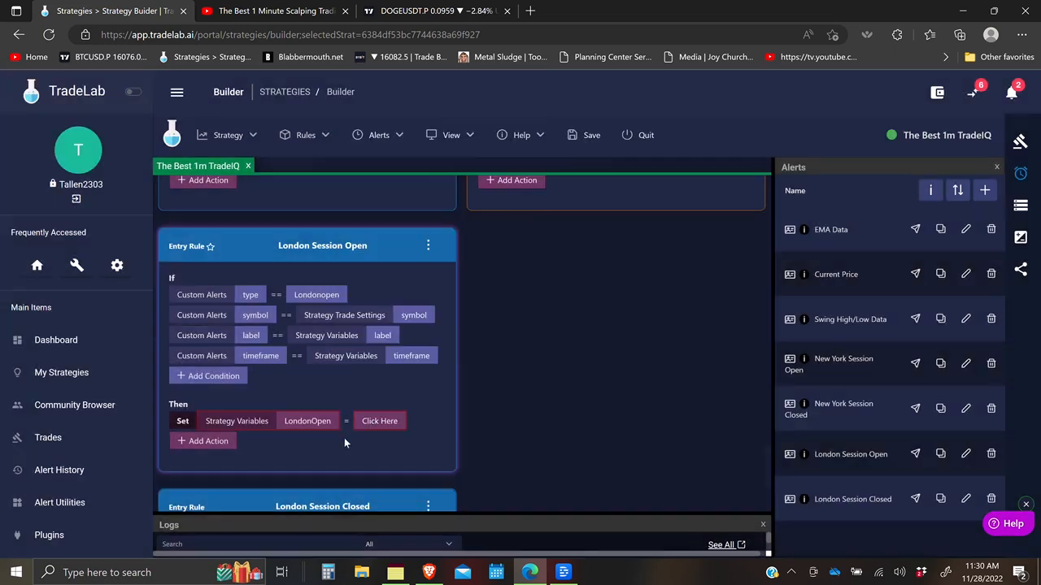
click(378, 422)
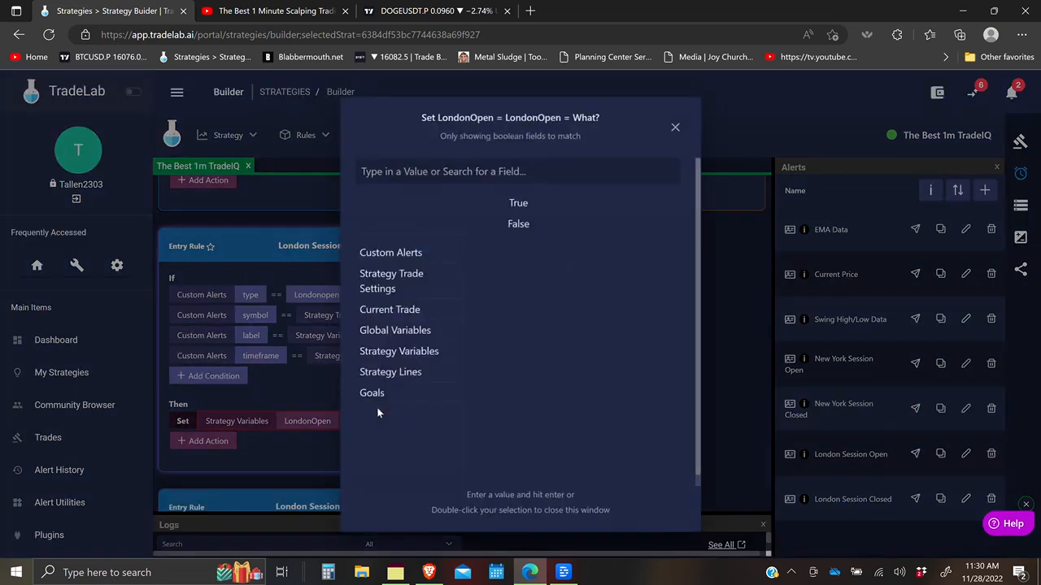
double_click(510, 203)
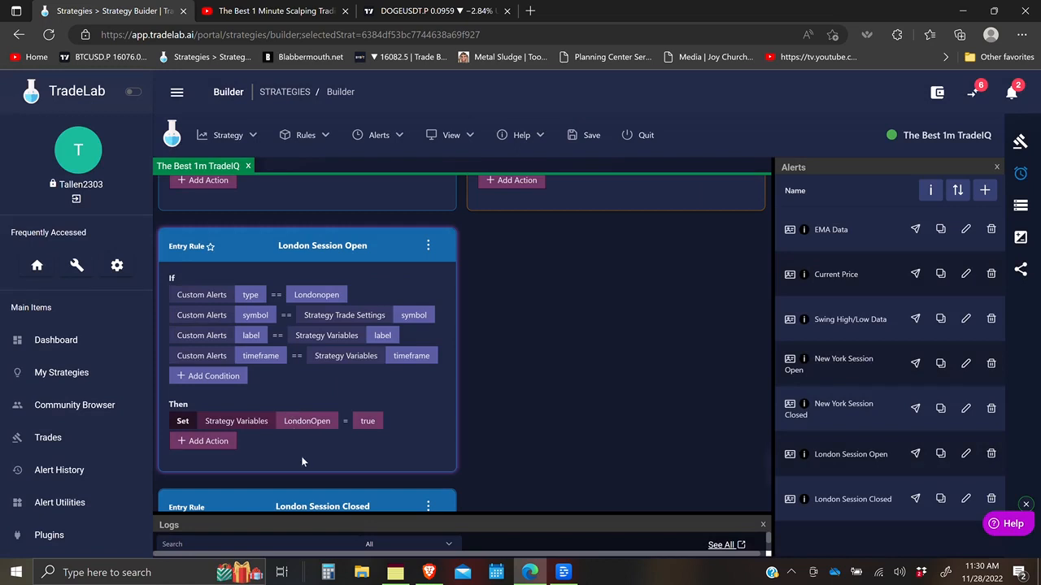
Copy the London Session Open entry rule to the other side as an exit rule
scroll(301, 462, down, 2)
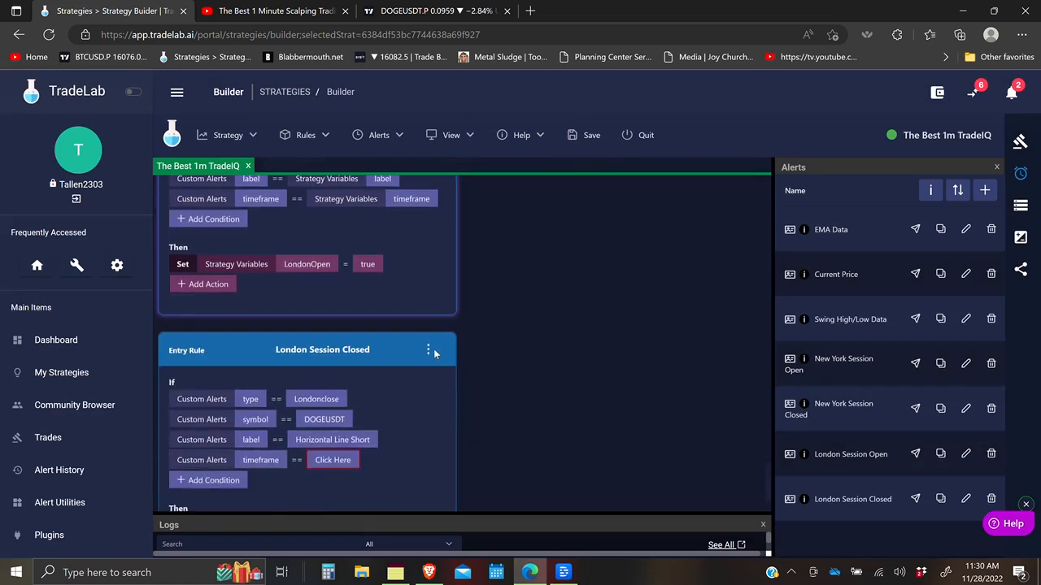
scroll(429, 366, up, 3)
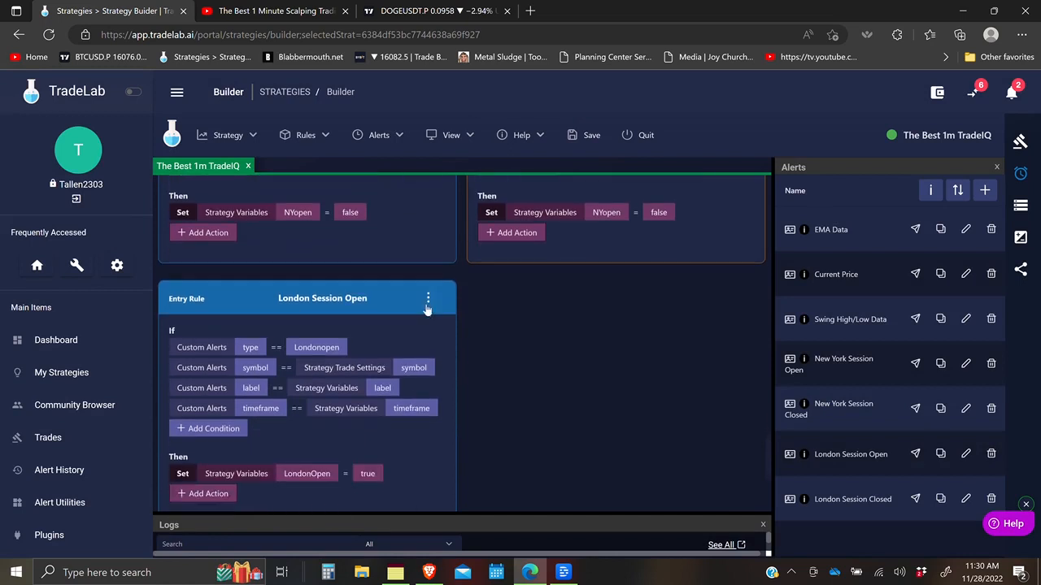
click(429, 301)
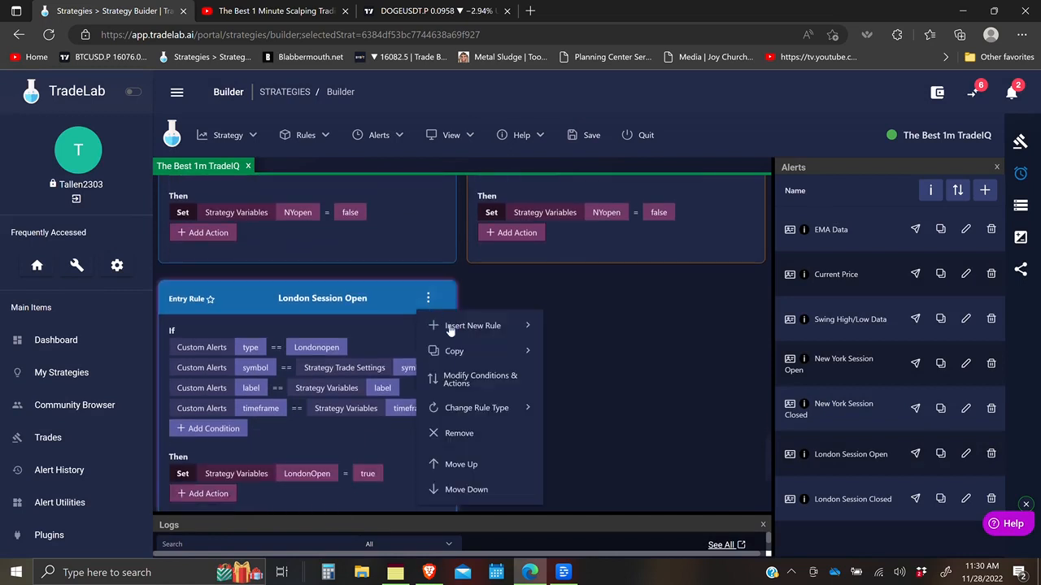
mouse_move(476, 362)
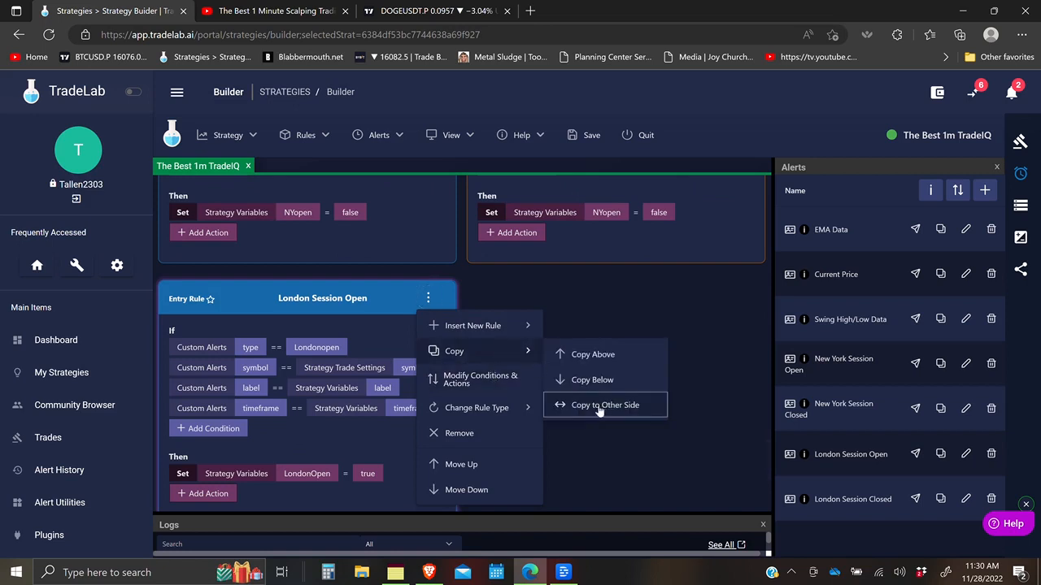
click(602, 404)
In the London Session Closed rule, match the alert symbol to the Strategy Trade Settings symbol
scroll(429, 416, down, 3)
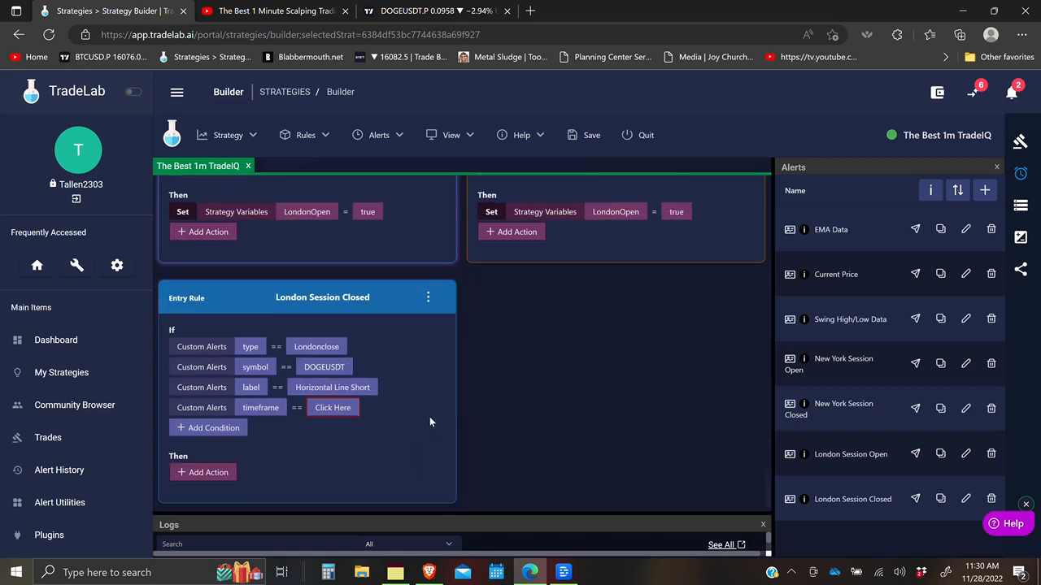
scroll(429, 416, up, 3)
scroll(428, 411, down, 3)
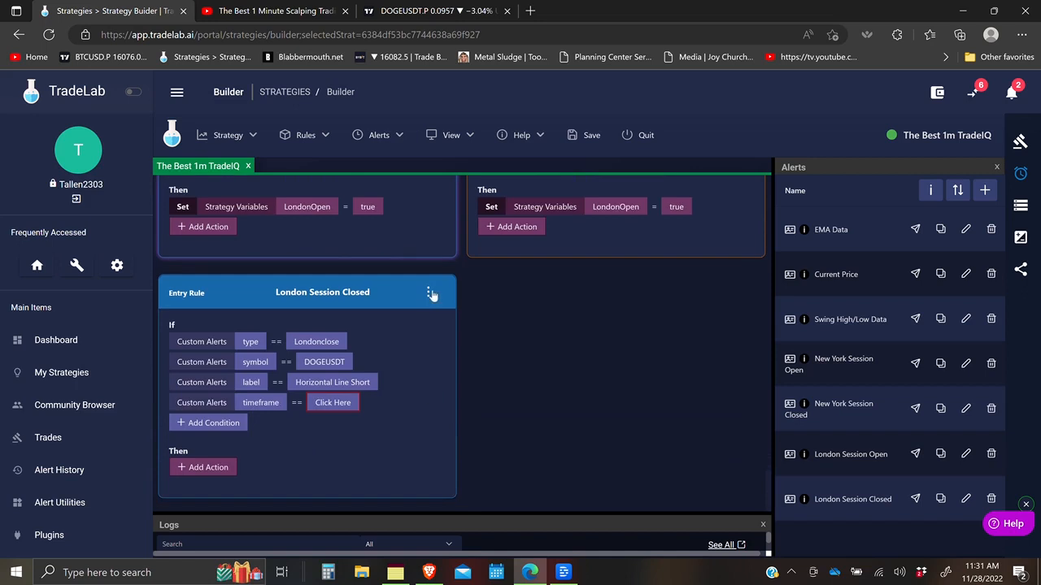
click(318, 366)
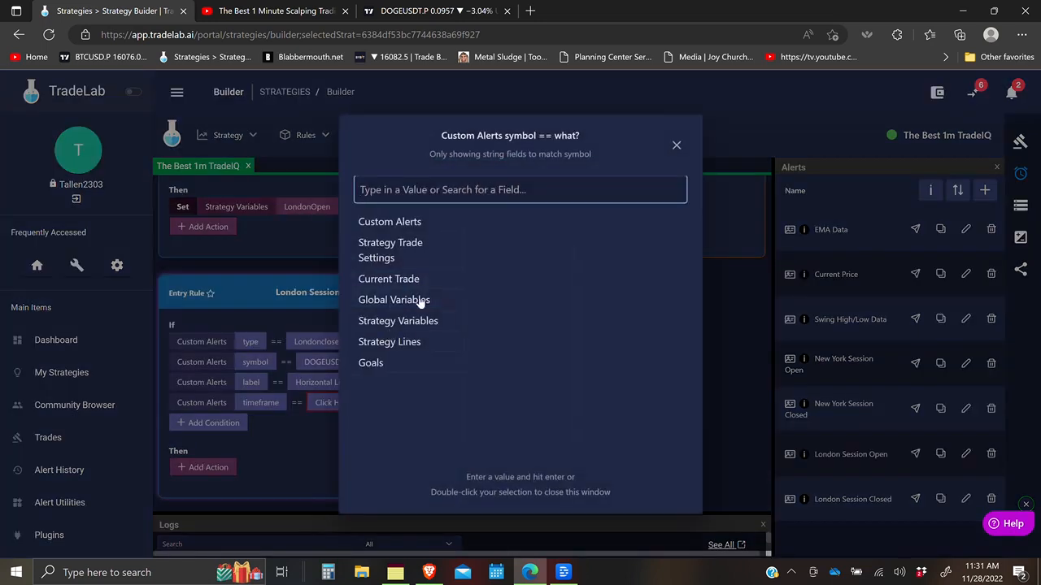
click(413, 257)
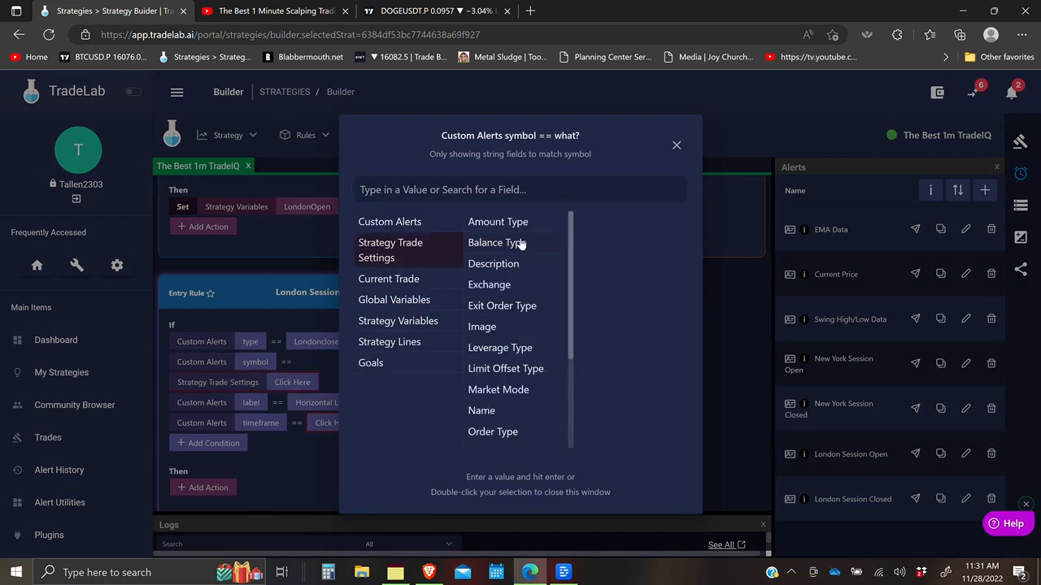
scroll(500, 374, down, 3)
scroll(503, 393, down, 1)
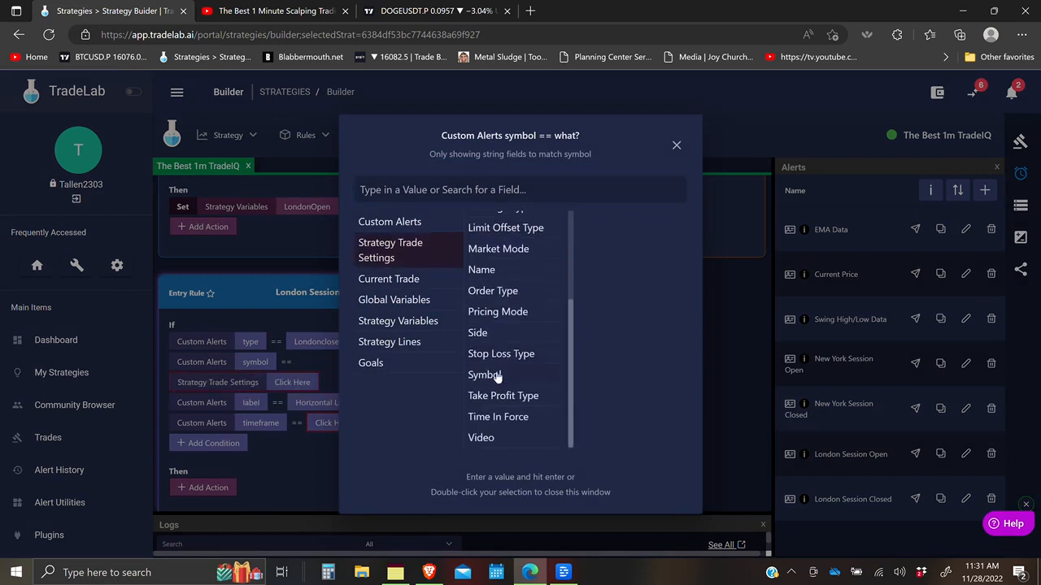
click(492, 374)
click(319, 382)
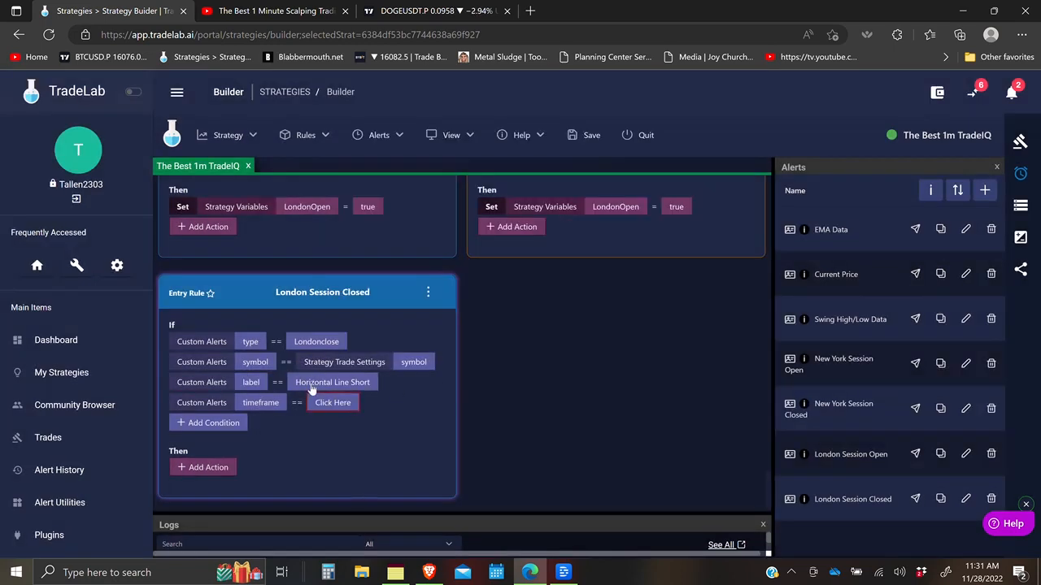
In the London Session Closed rule, match the alert label and timeframe to the label and timeframe strategy variables
click(311, 383)
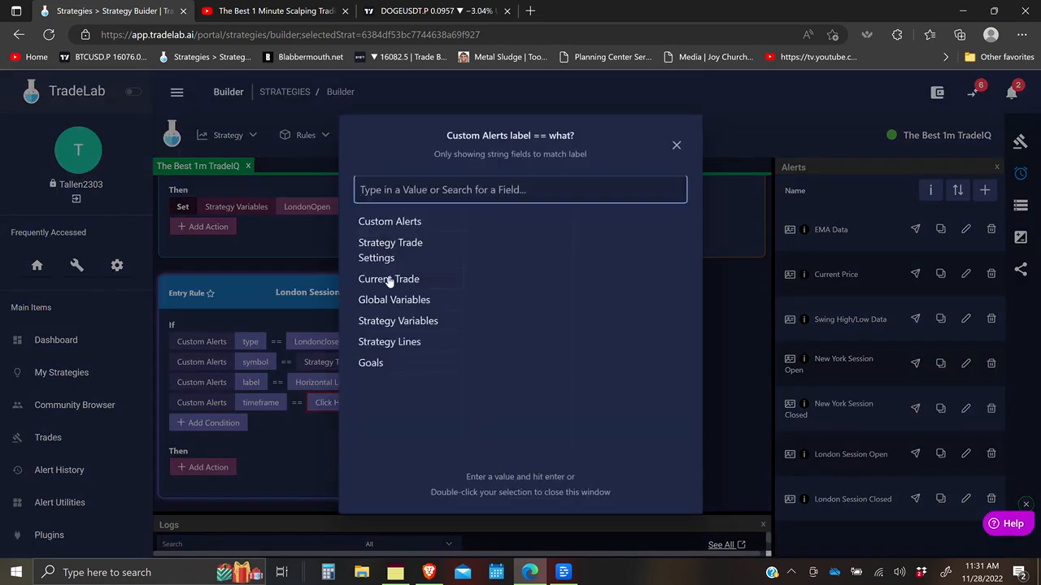
click(402, 320)
click(478, 221)
click(315, 430)
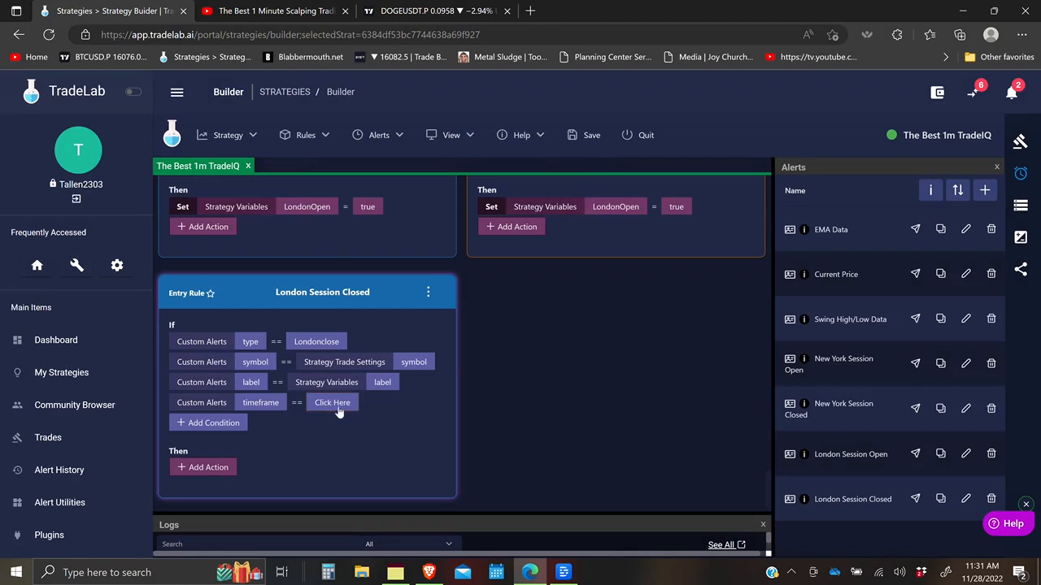
click(334, 404)
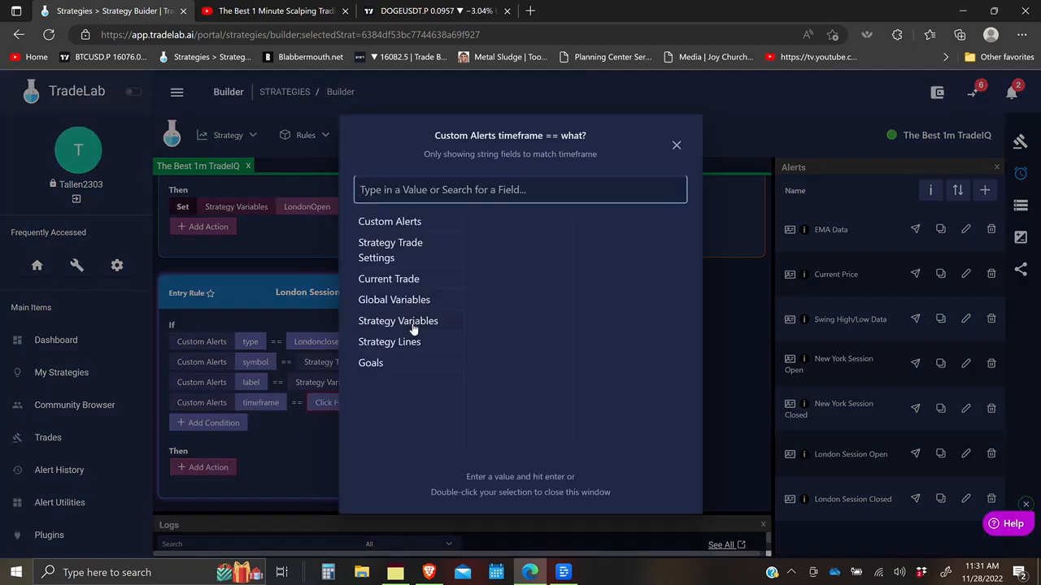
click(413, 326)
click(493, 246)
click(284, 451)
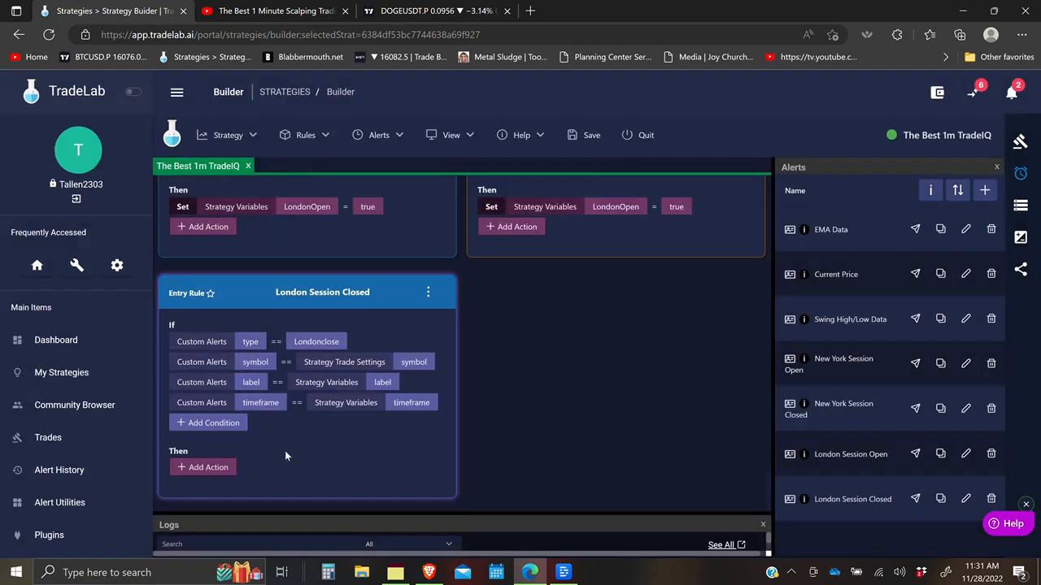
Add an action to the London Session Closed entry rule that sets the strategy variable LondonOpen to false
click(208, 467)
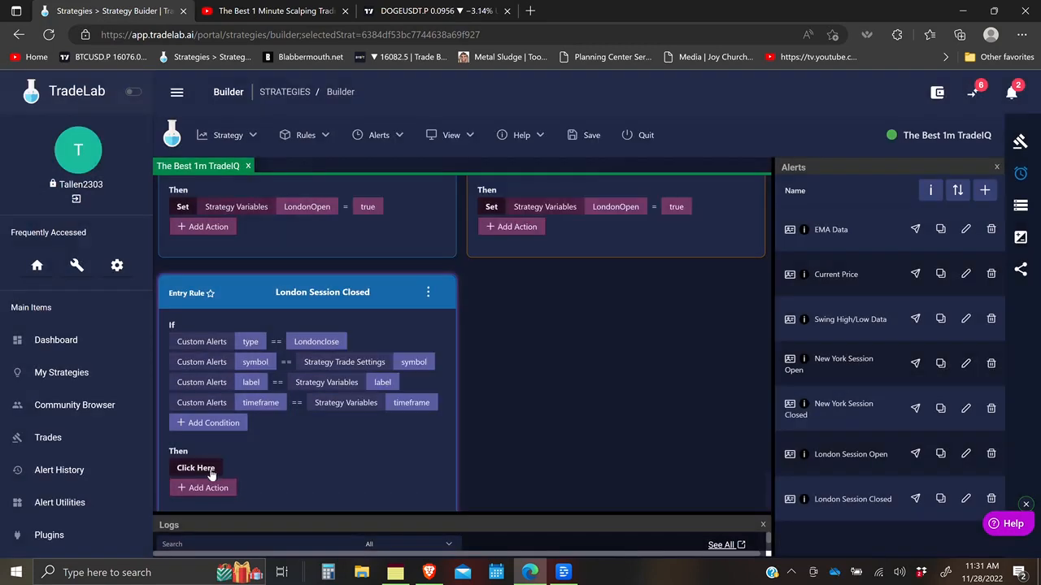
click(215, 468)
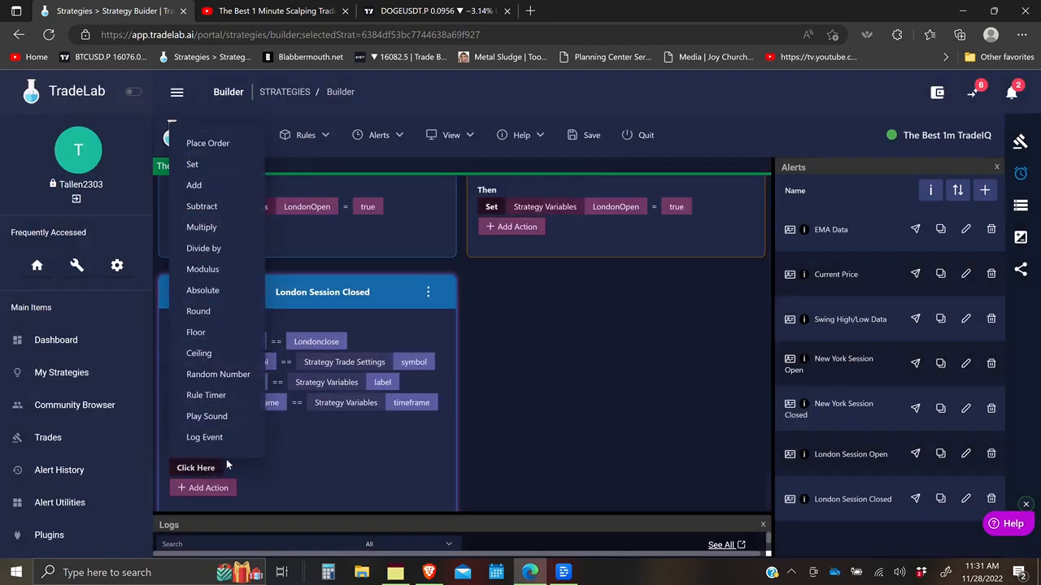
click(193, 165)
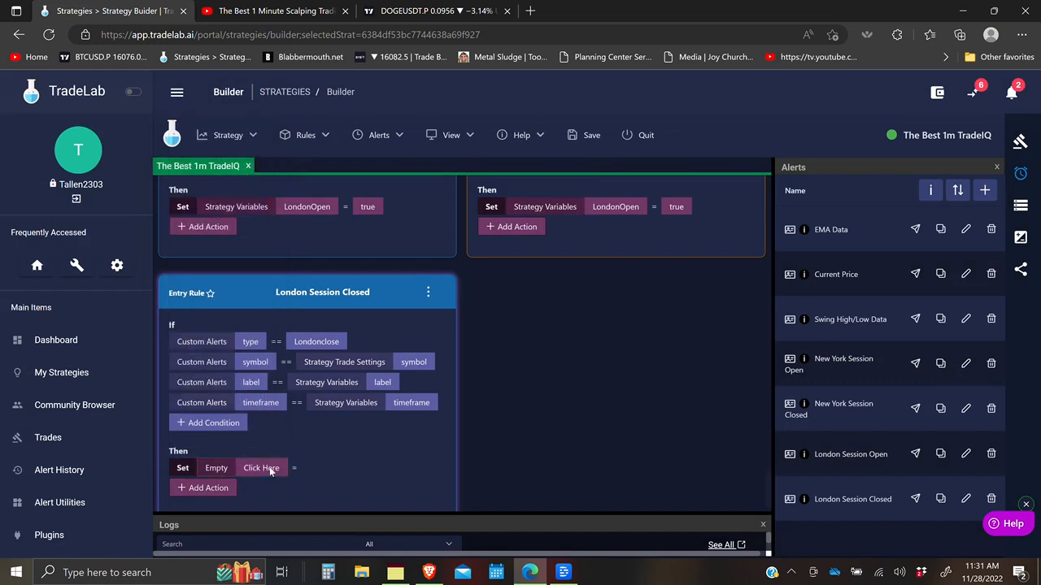
click(271, 470)
click(429, 282)
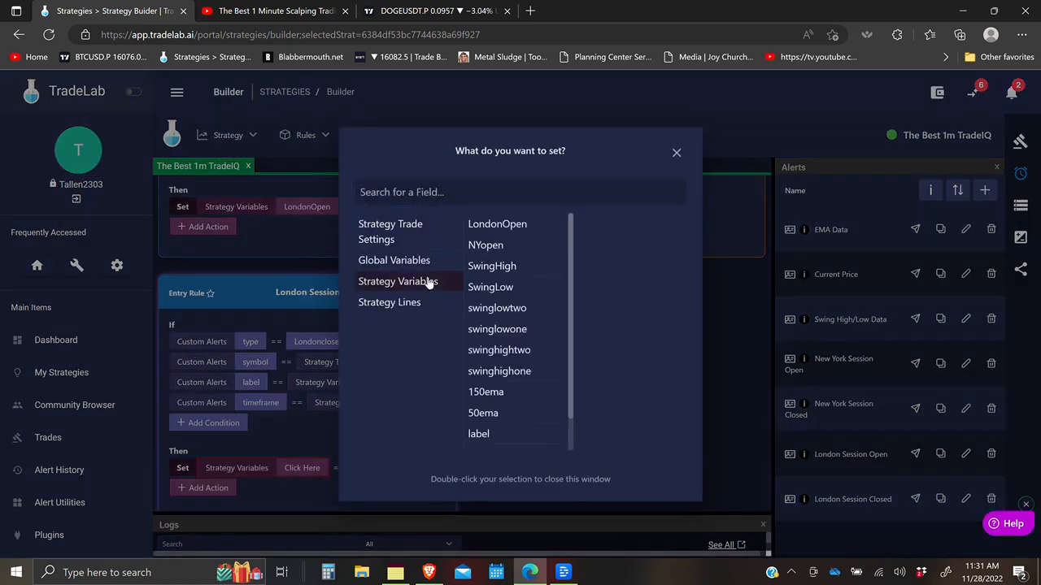
click(521, 224)
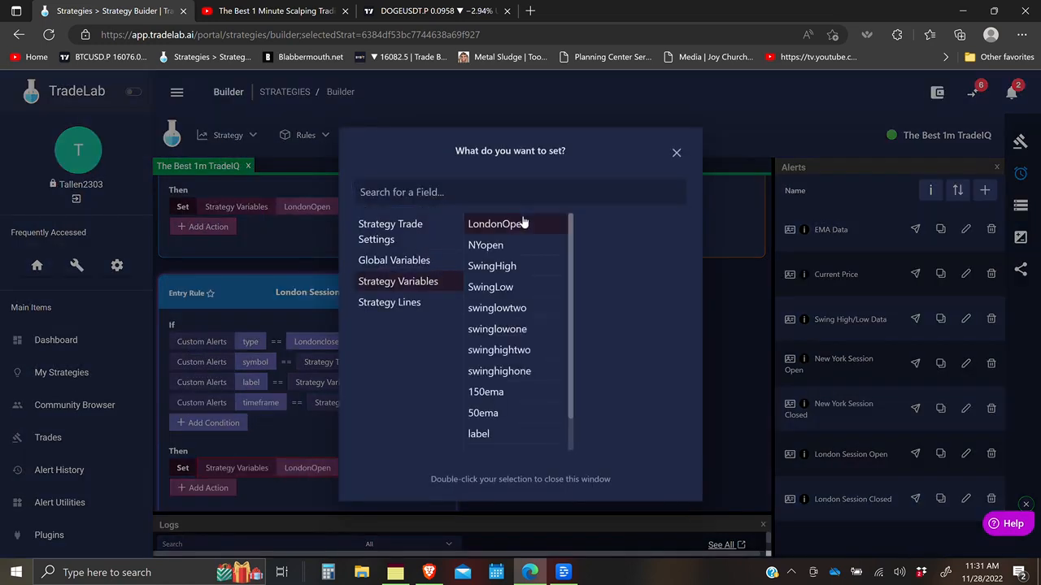
click(306, 490)
click(376, 468)
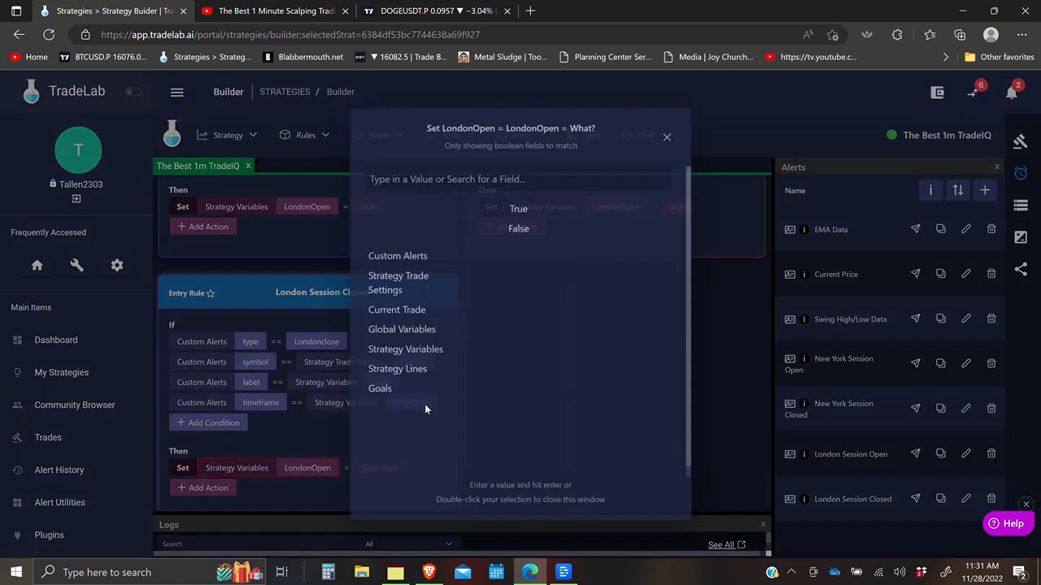
double_click(511, 224)
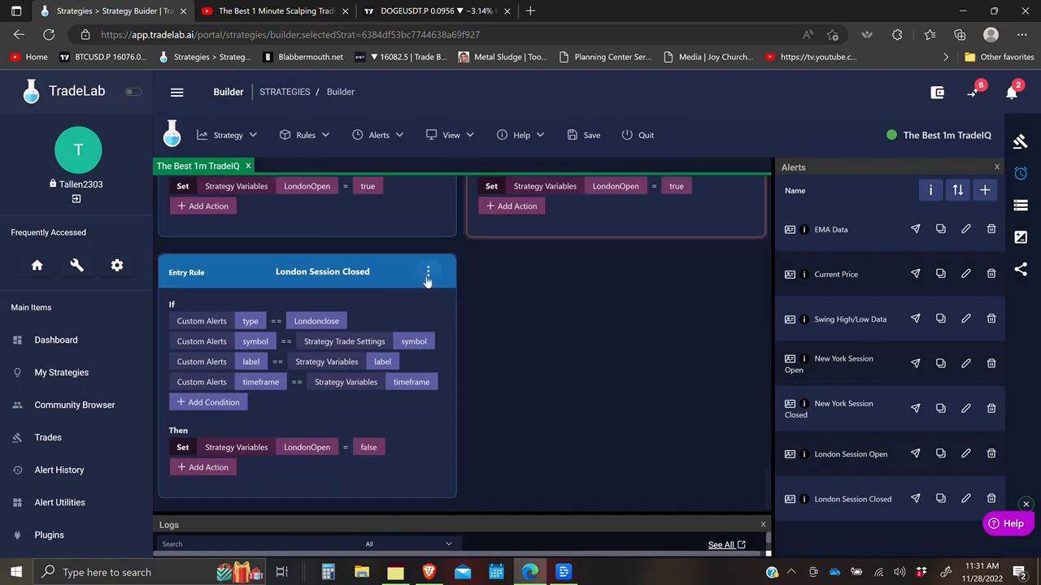
Copy the London Session Closed entry rule to the other side as an exit rule
click(428, 274)
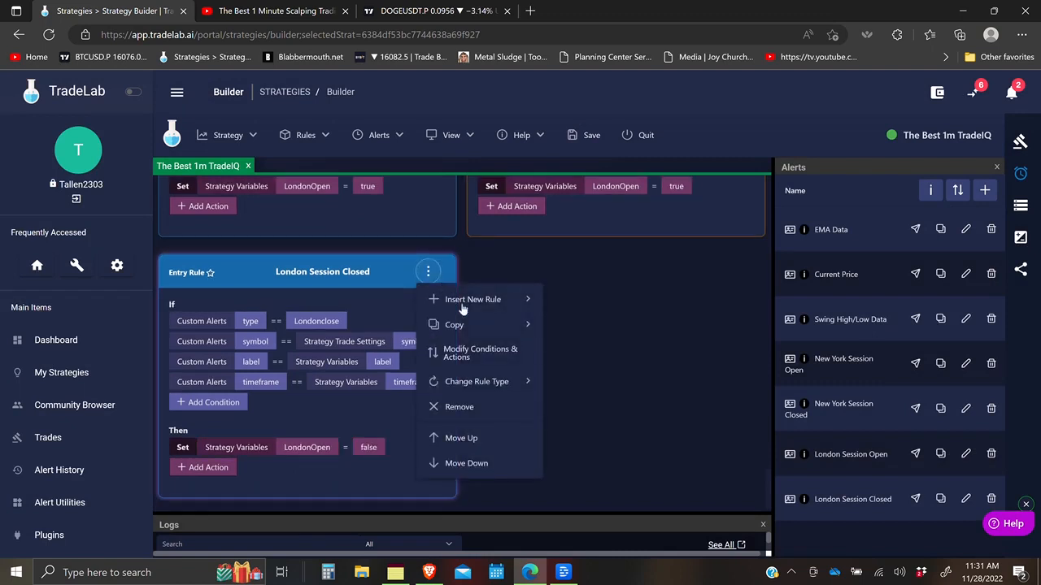
mouse_move(471, 324)
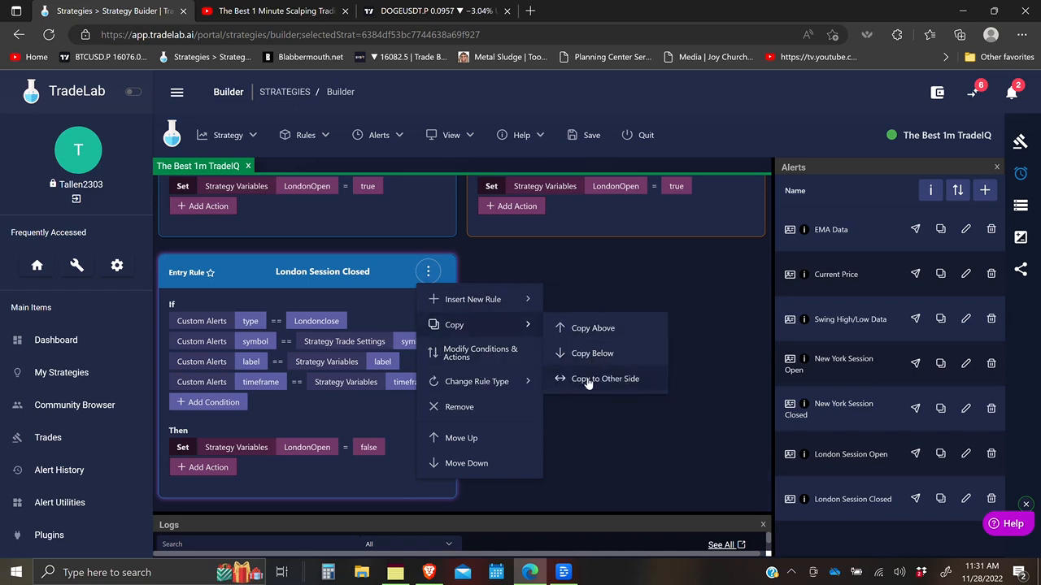
click(589, 380)
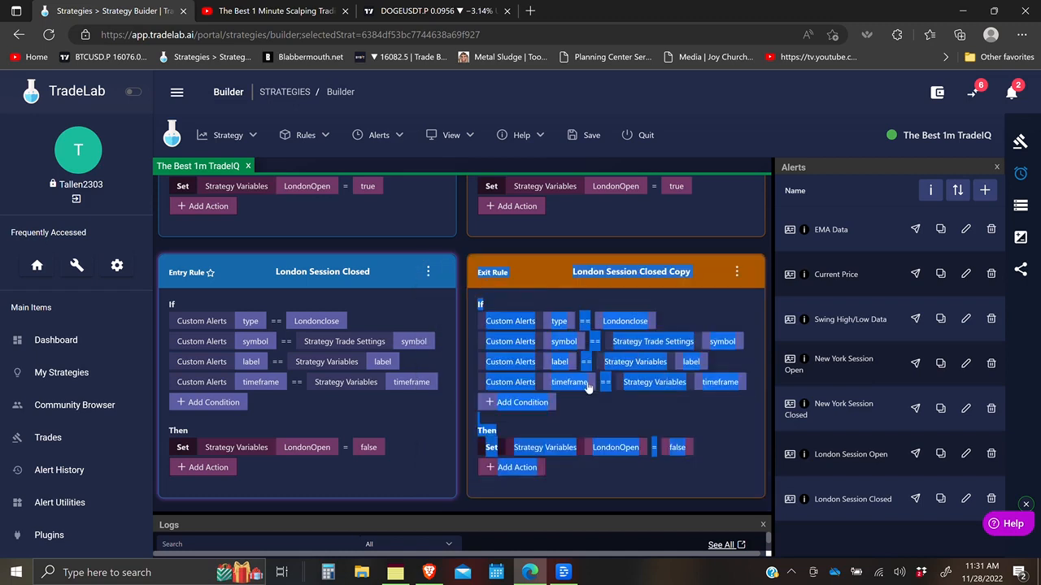
click(710, 415)
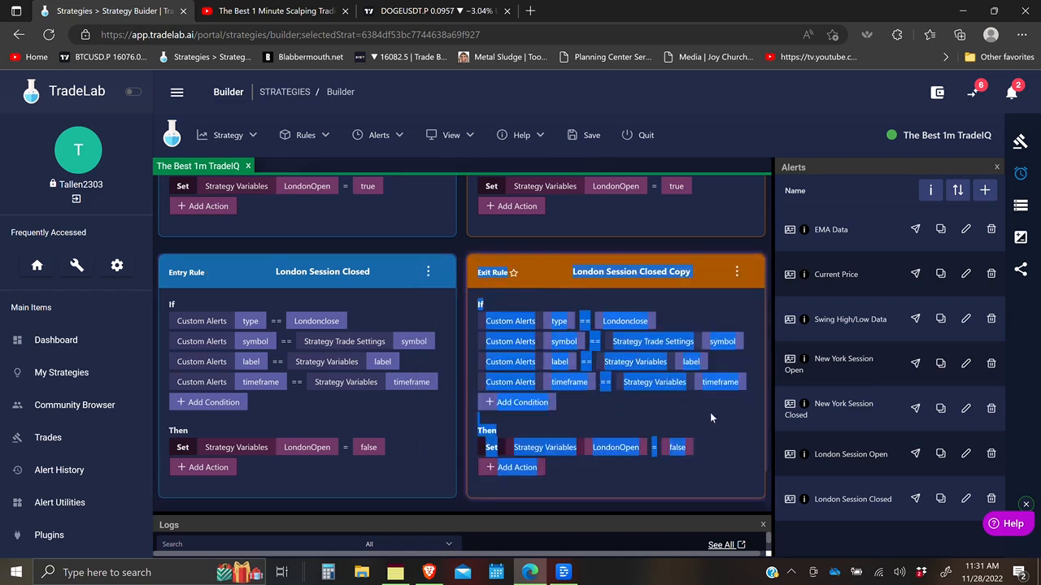
Show the alerts list in TradingView, and review the New York Session Open alert instructions in TradeLab
click(391, 313)
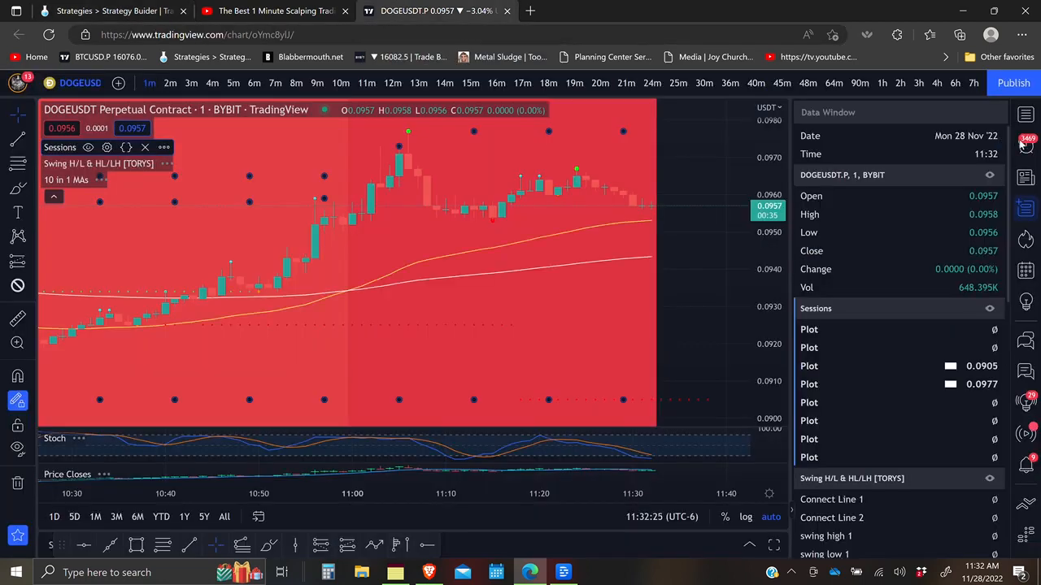
click(1025, 146)
click(150, 12)
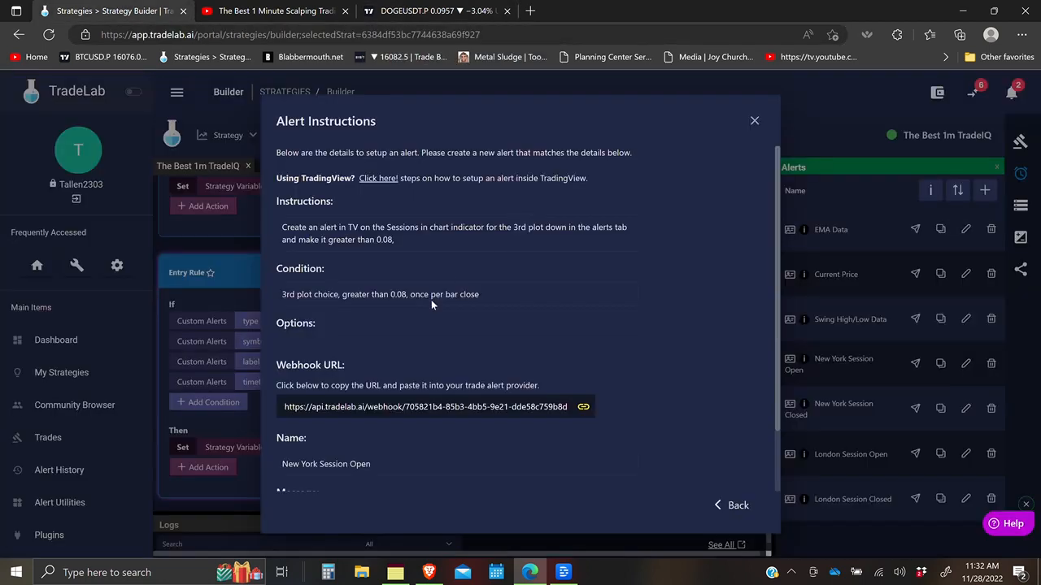
scroll(425, 299, down, 1)
scroll(437, 281, up, 1)
click(404, 12)
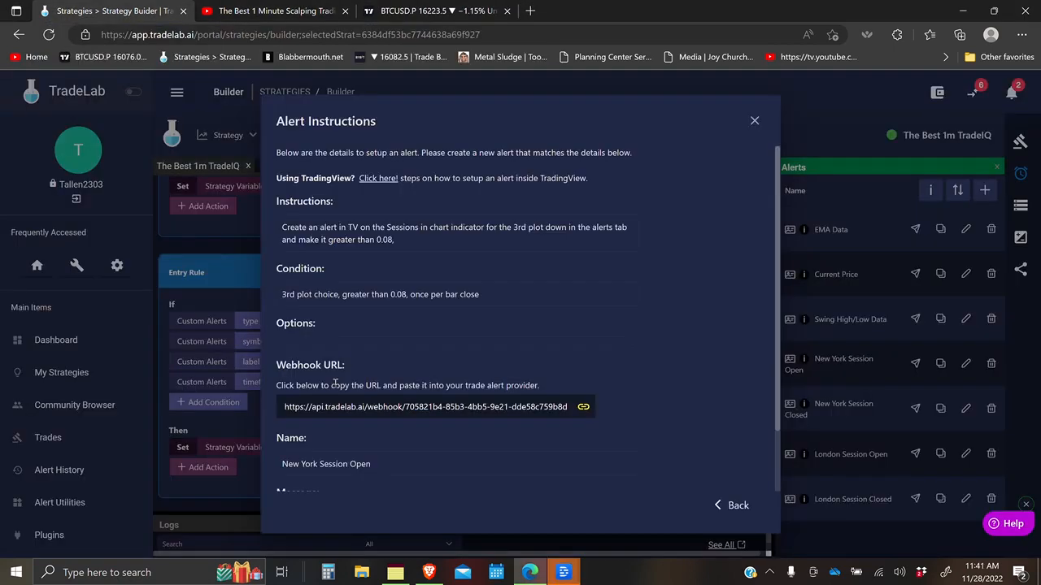
scroll(401, 344, down, 1)
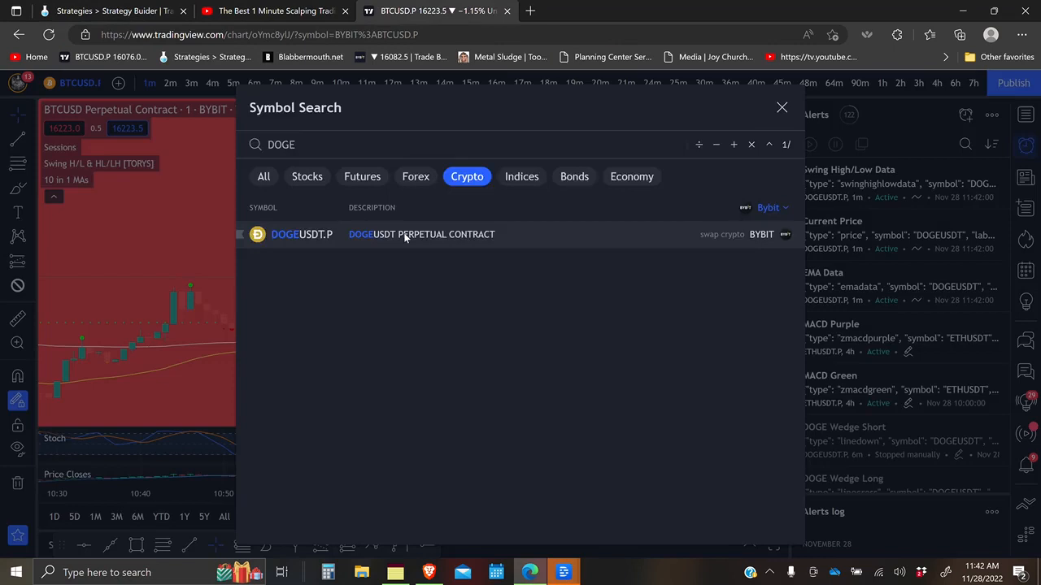
Switch the TradingView chart to the BYBIT DOGEUSDT.P perpetual contract and start a new alert on the Sessions indicator
click(404, 235)
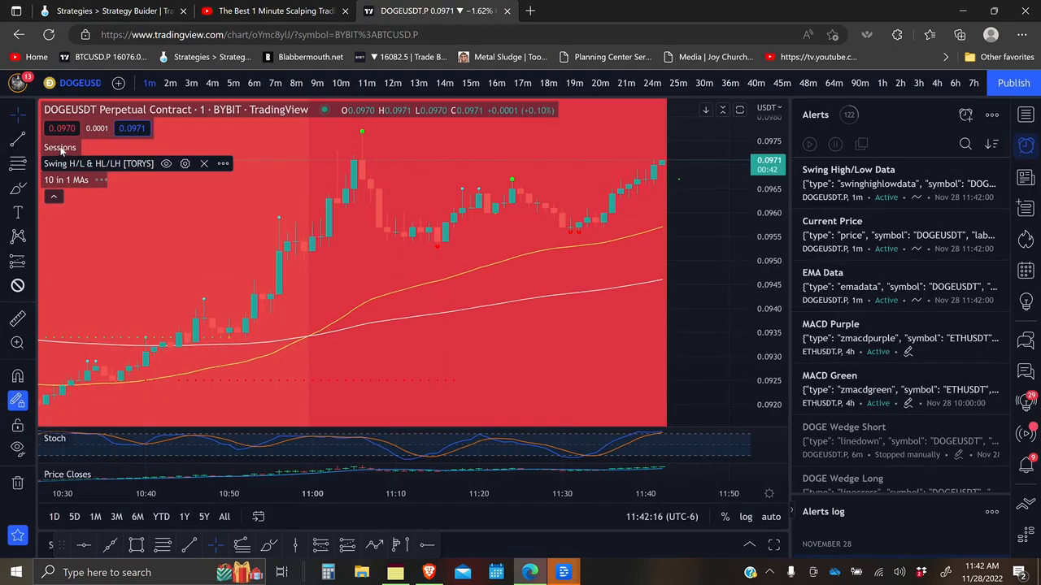
mouse_move(130, 153)
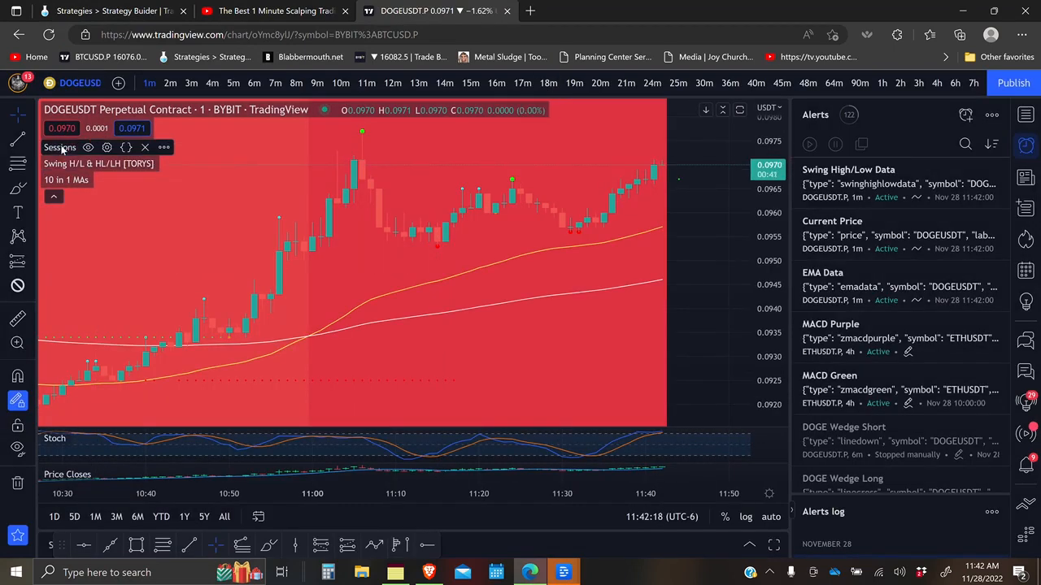
key(alt+a)
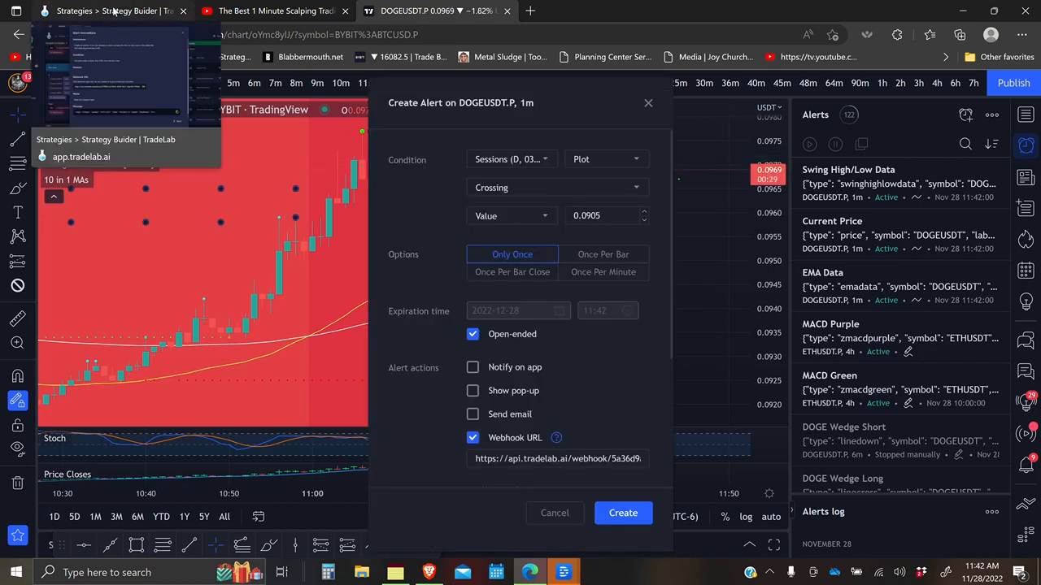
Set the Sessions plot alert condition to Greater Than the value 0.08
click(547, 189)
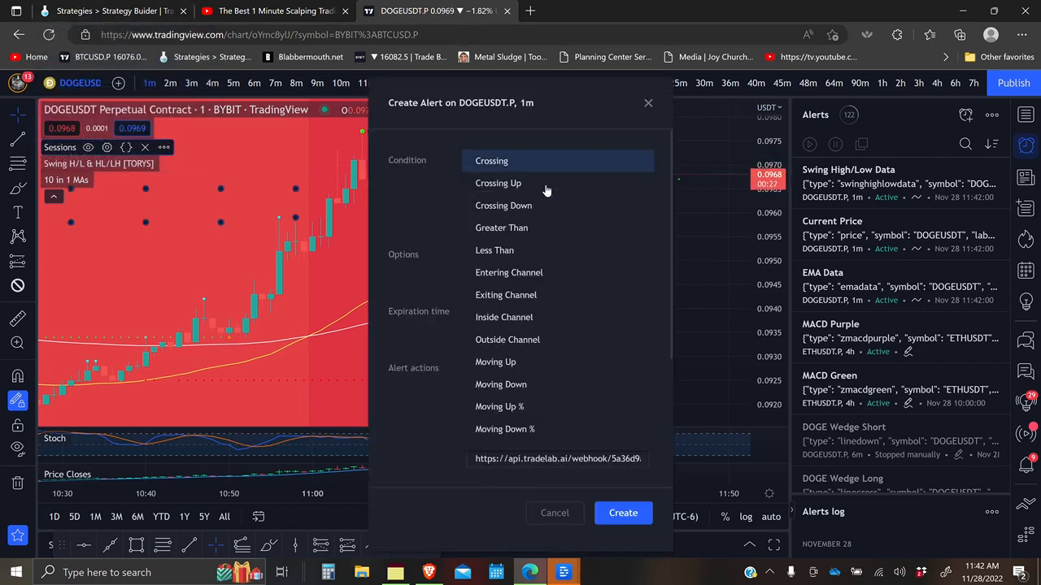
click(531, 227)
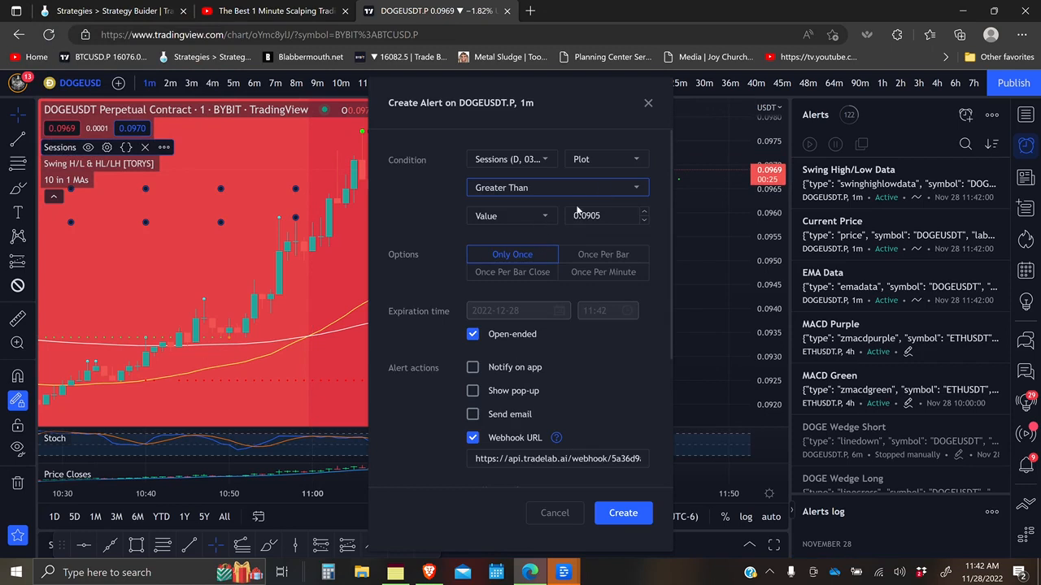
click(607, 214)
key(BackSpace)
key(BackSpace)
key(BackSpace)
key(BackSpace)
text(0)
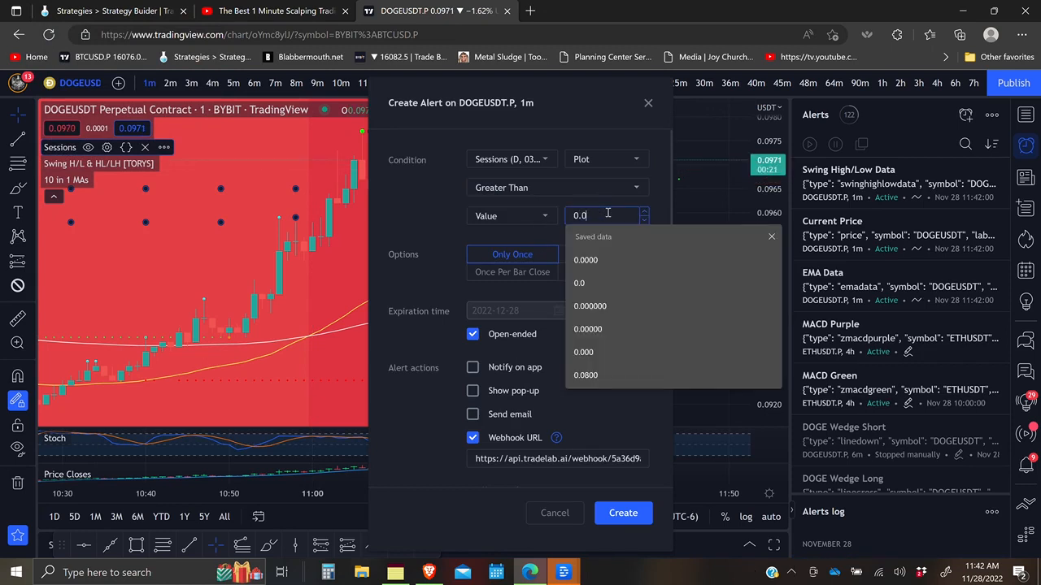
text(8)
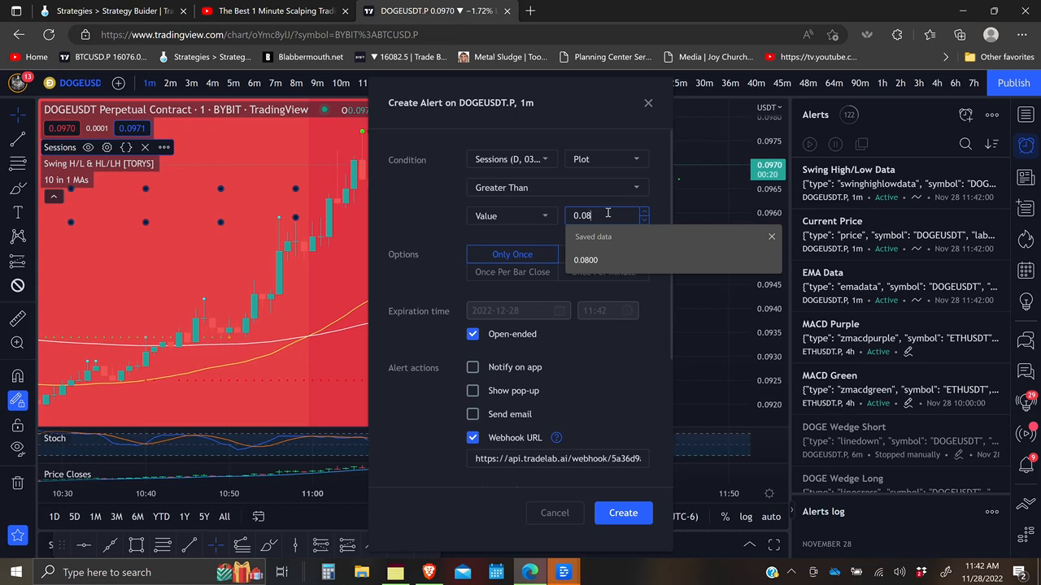
Set the alert to trigger once per bar close and replace its webhook URL with TradeLab's New York Session Open URL
click(521, 277)
click(521, 274)
scroll(630, 370, down, 3)
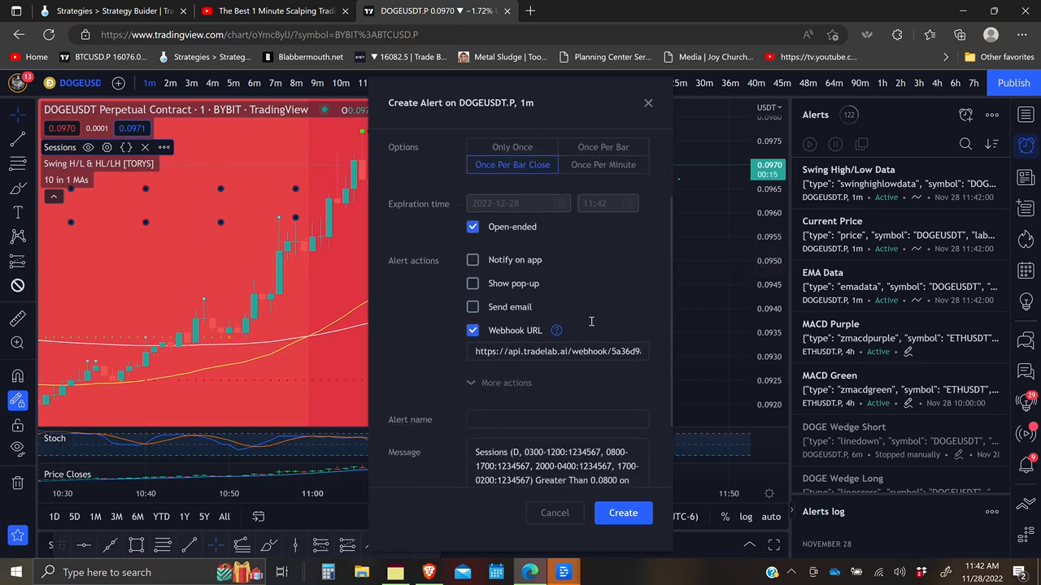
click(118, 9)
click(583, 356)
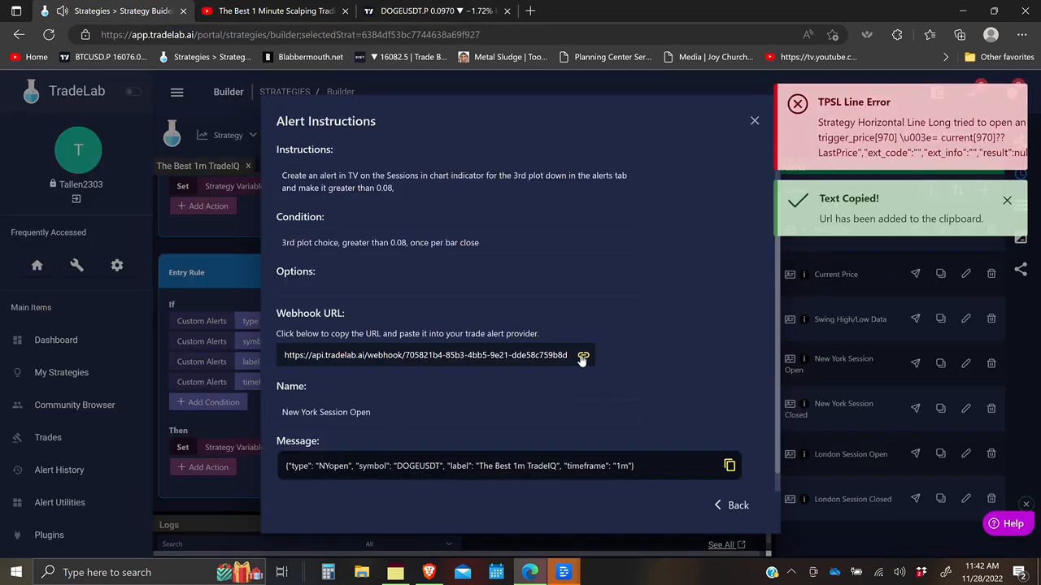
click(429, 10)
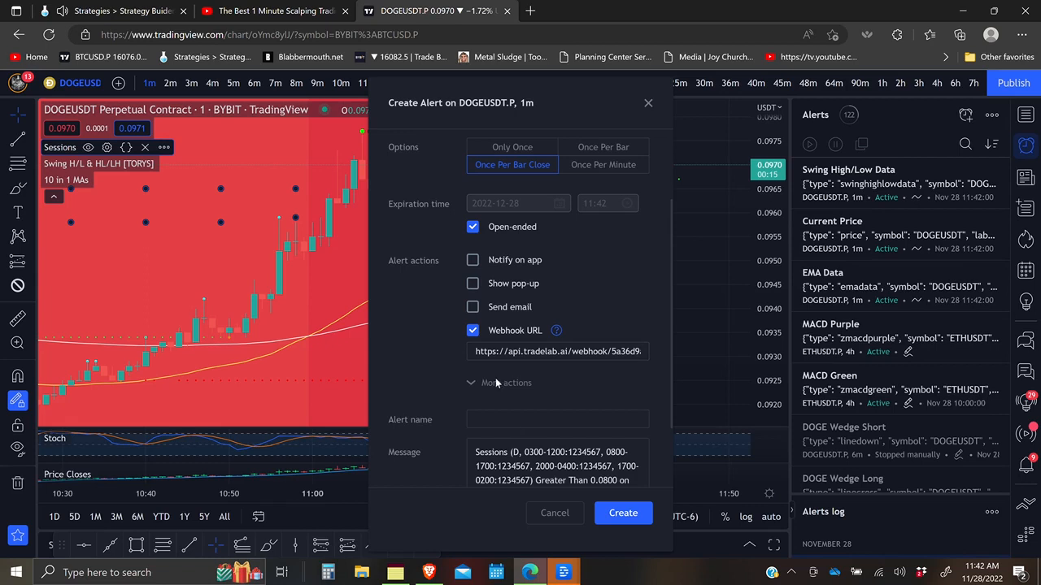
drag(477, 351, 674, 352)
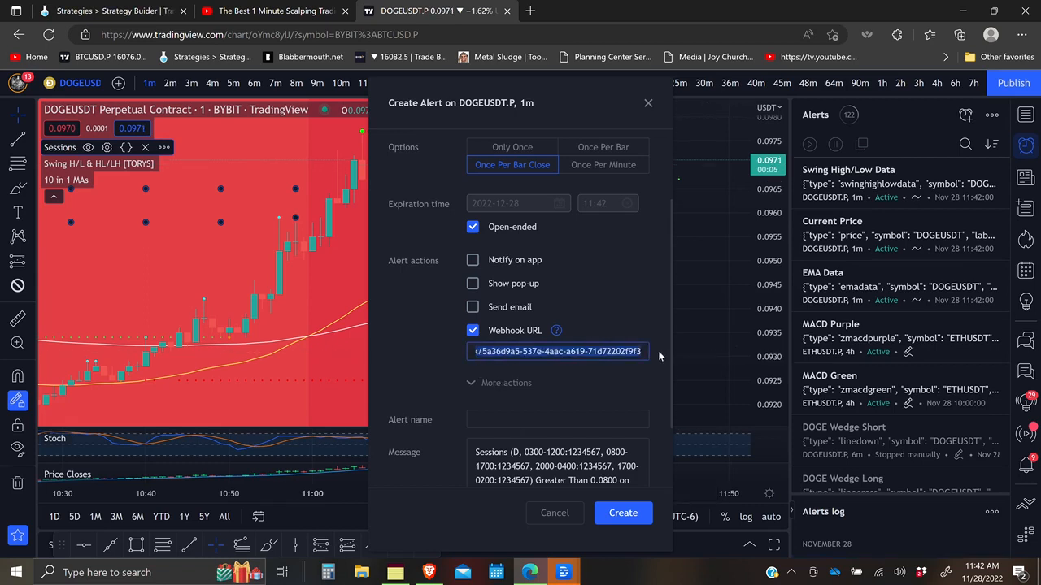
key(ctrl+v)
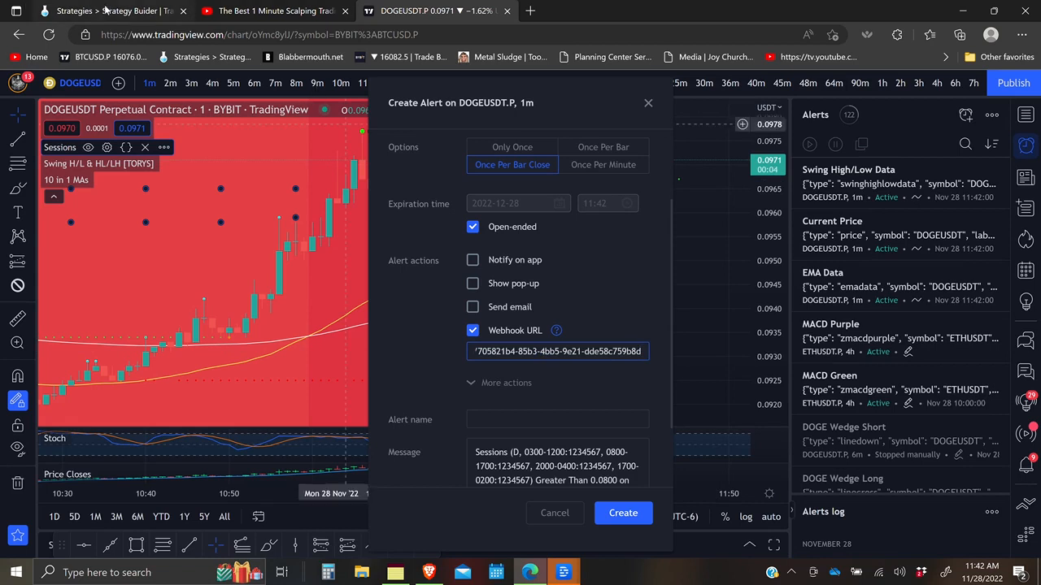
Name the alert New York Session Open, replace its message with the JSON message copied from TradeLab, and create the alert
click(109, 11)
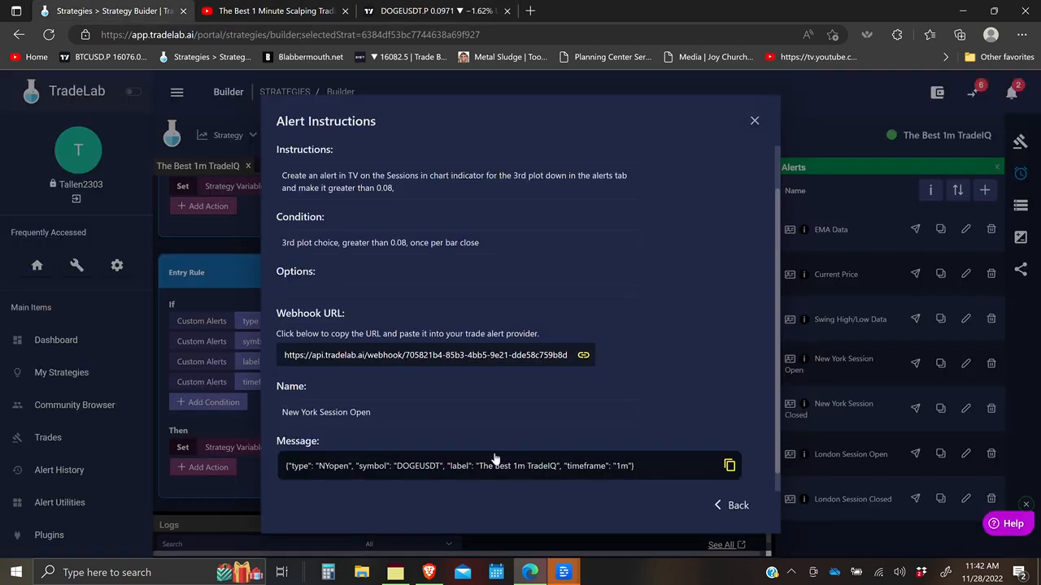
click(366, 413)
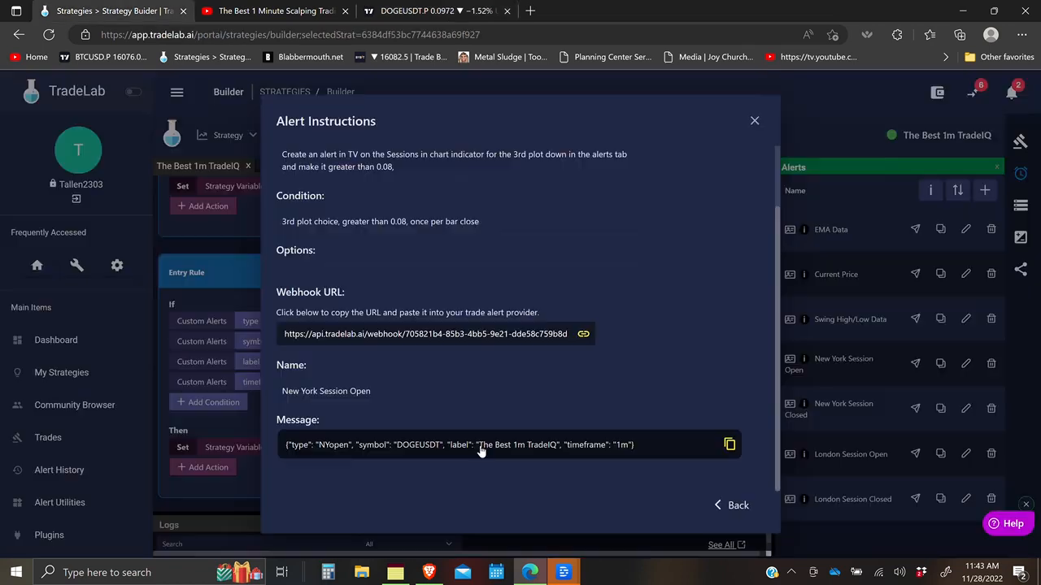
click(481, 451)
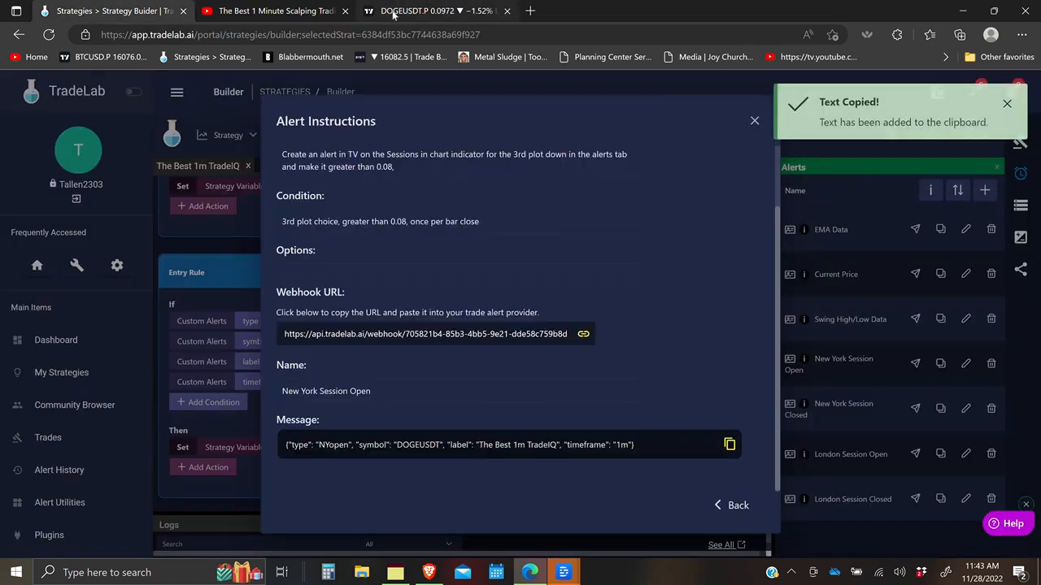
click(435, 10)
click(479, 464)
key(ctrl+a)
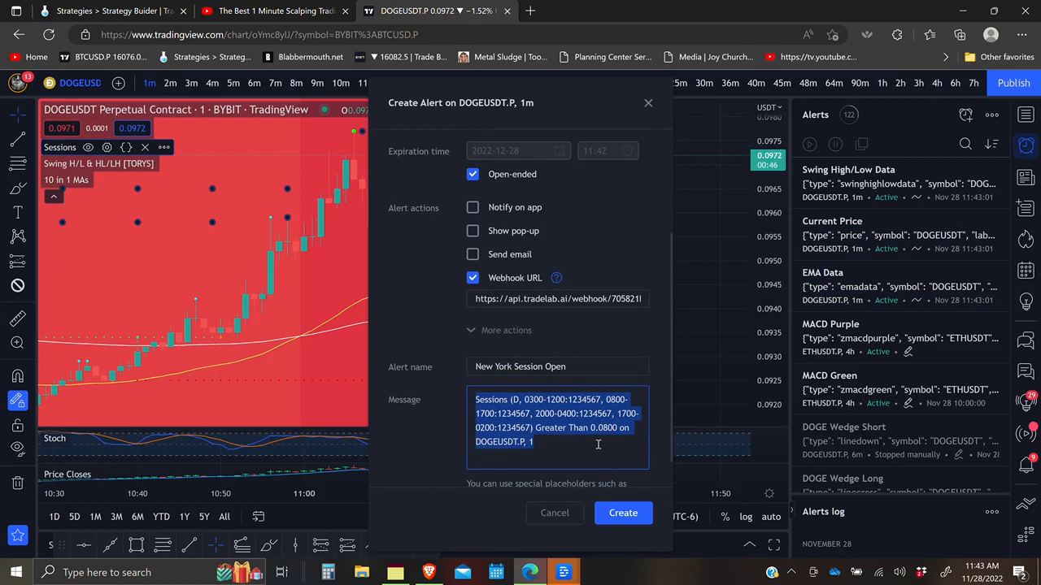
key(ctrl+v)
click(620, 520)
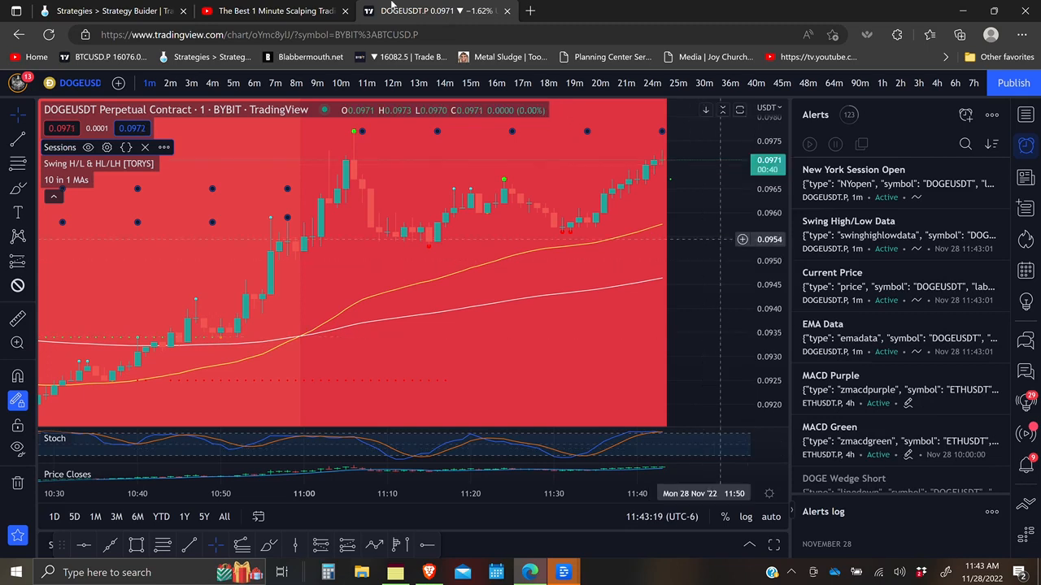
In TradeLab, view the New York Session Closed alert instructions and recheck which plot the New York Session Open alert requires
click(60, 11)
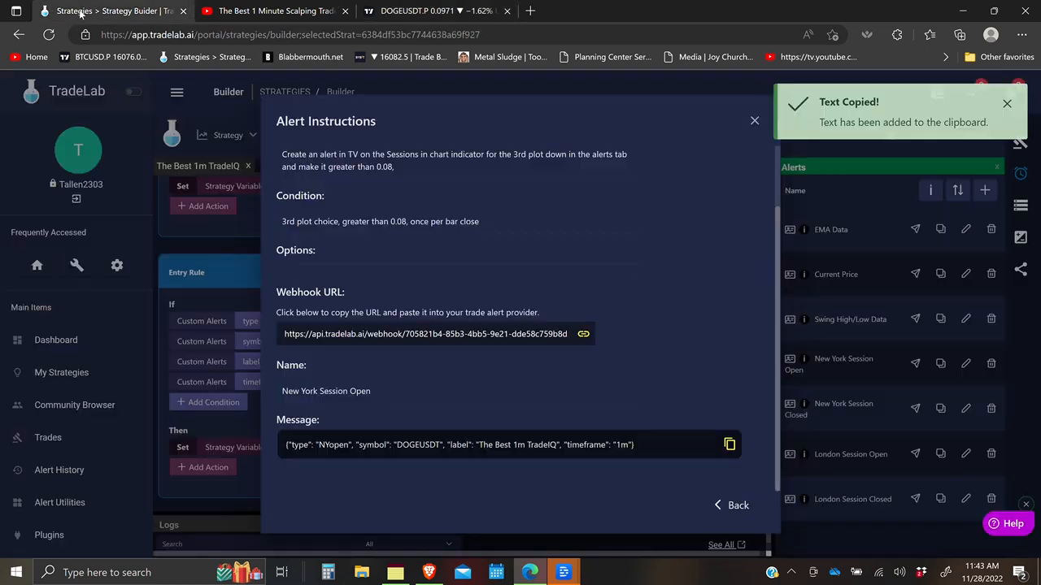
click(737, 505)
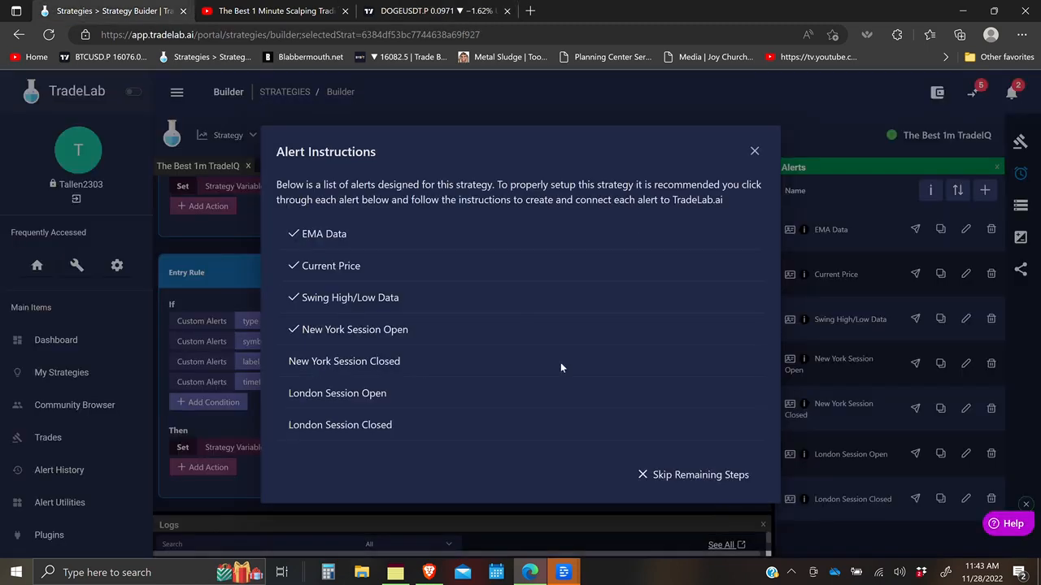
click(332, 363)
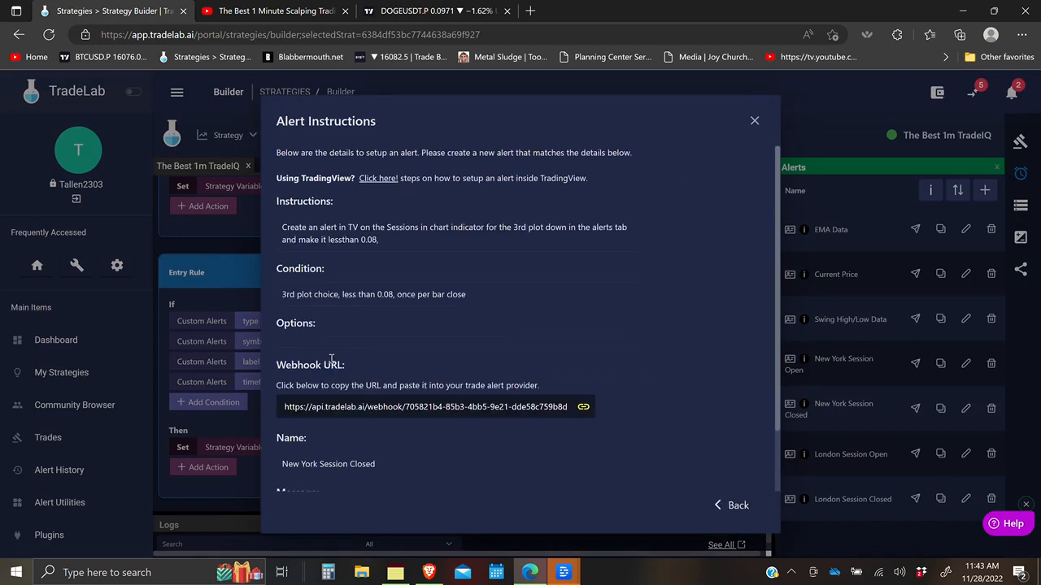
click(483, 415)
click(427, 11)
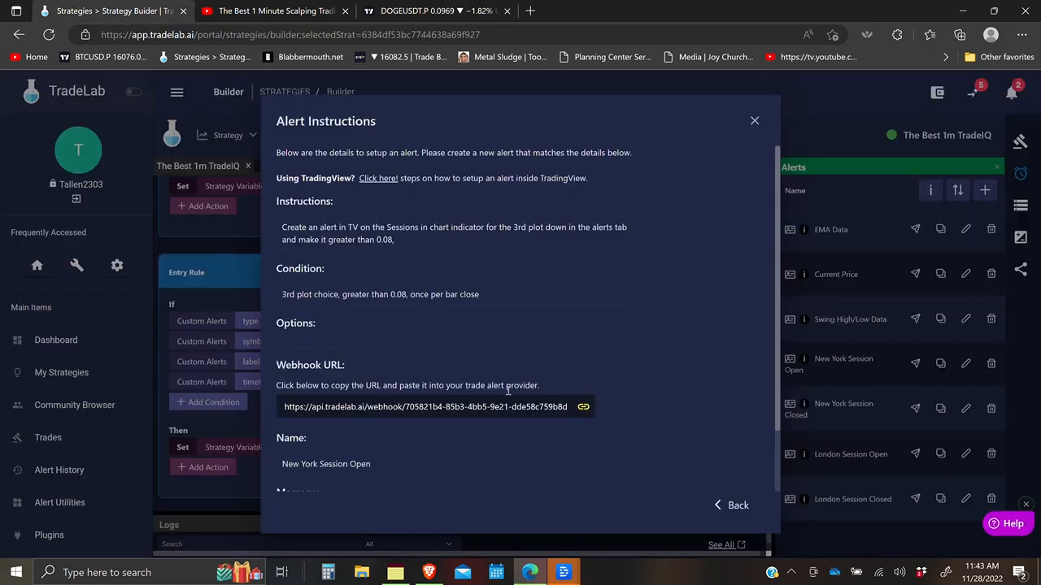
scroll(502, 365, down, 1)
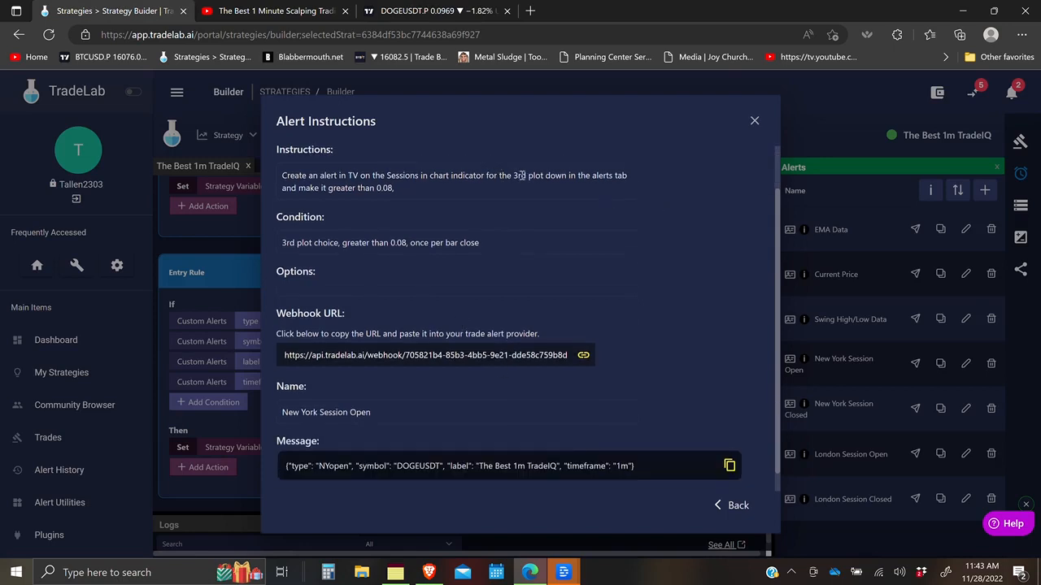
In TradingView, edit the New York Session Open alert to use the third Sessions plot and save it
click(429, 9)
click(979, 169)
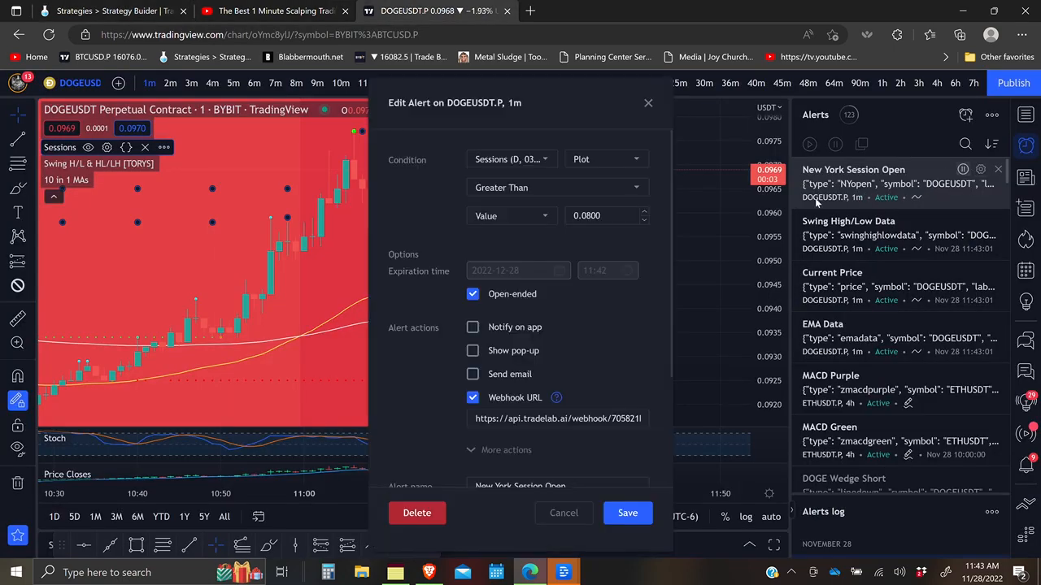
click(637, 161)
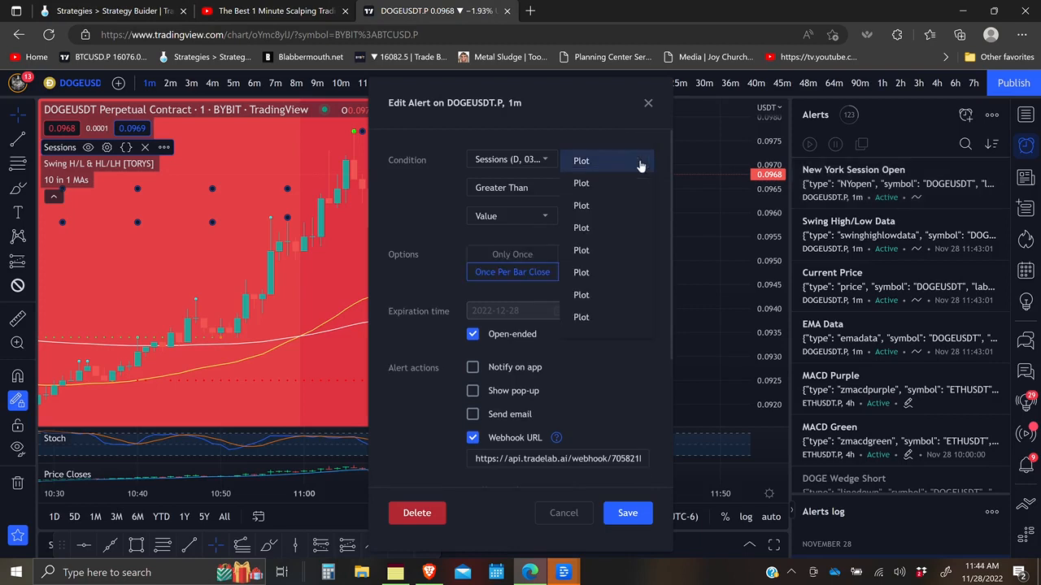
click(581, 207)
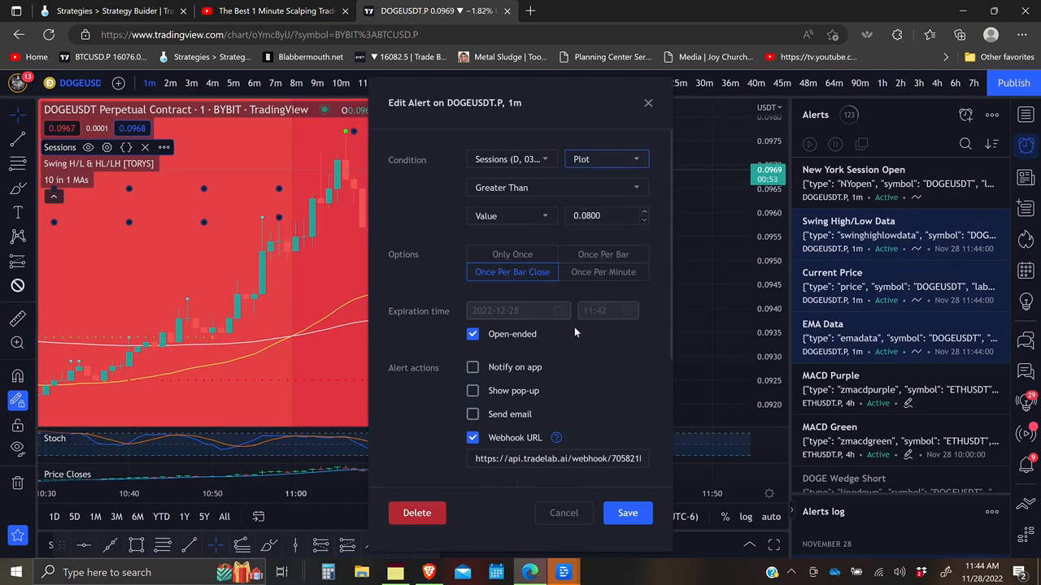
click(626, 513)
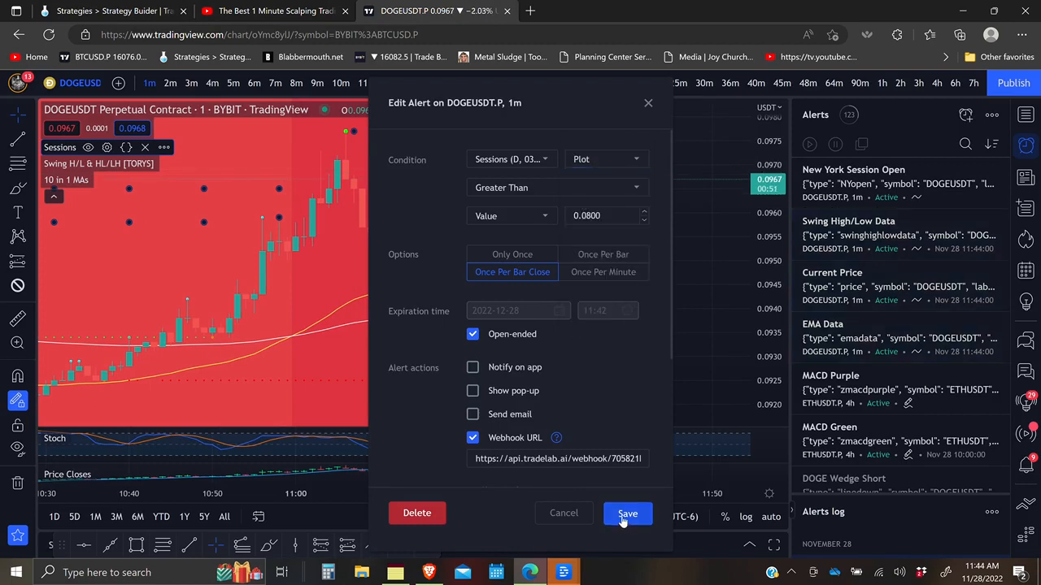
In TradeLab, open the New York Session Closed alert instructions and copy their webhook URL for use in TradingView
click(50, 10)
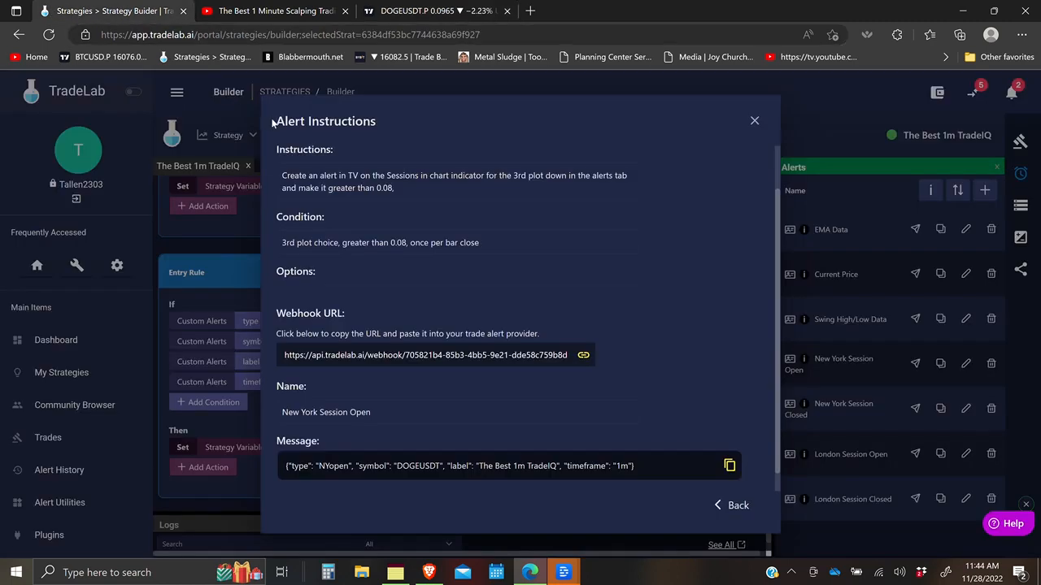
click(734, 505)
click(361, 362)
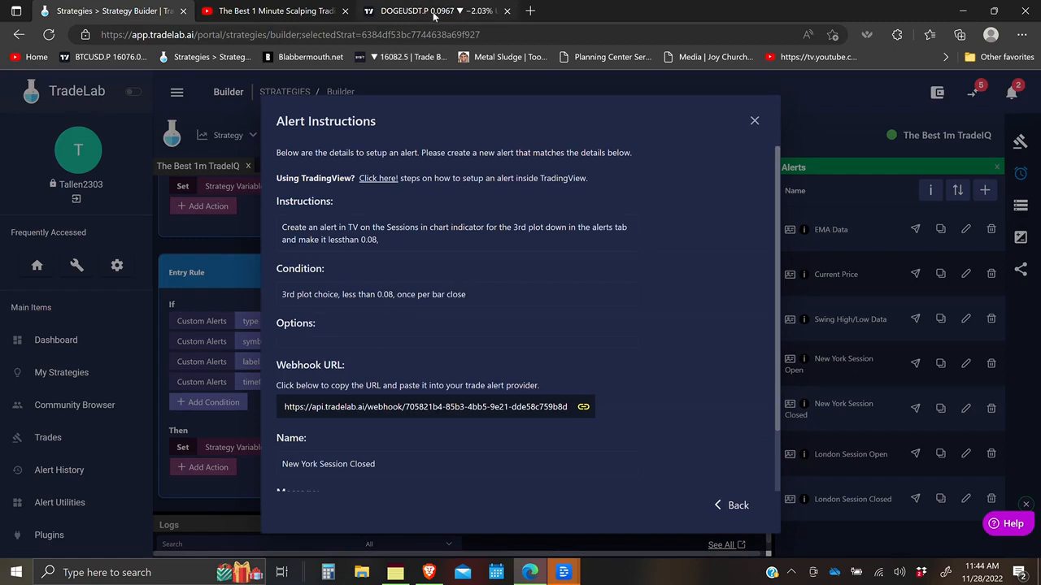
click(583, 406)
click(431, 11)
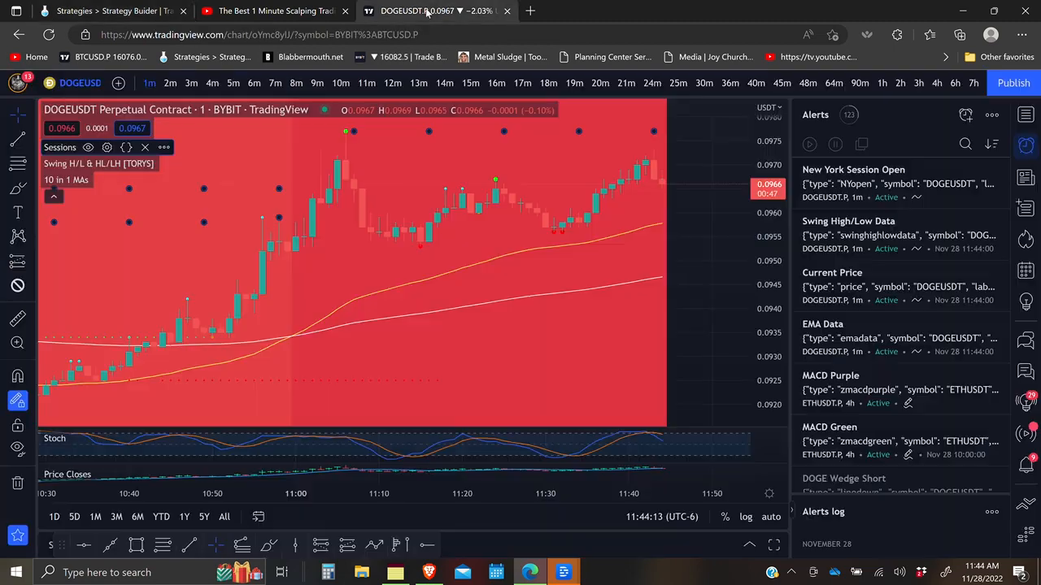
Add an alert on the Sessions indicator with the condition third plot Less Than the value 0.08
click(164, 147)
click(624, 161)
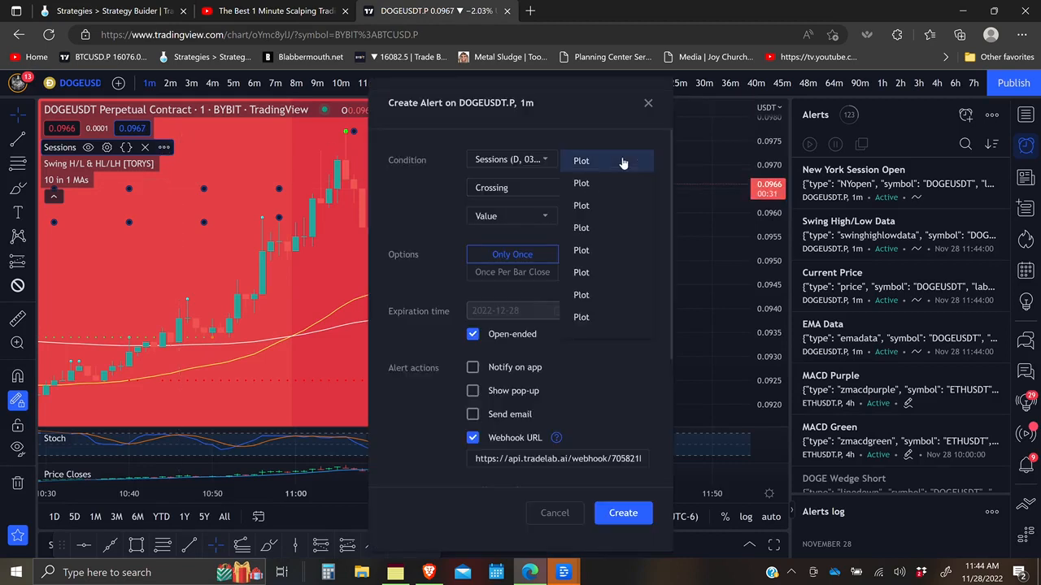
click(583, 207)
click(613, 216)
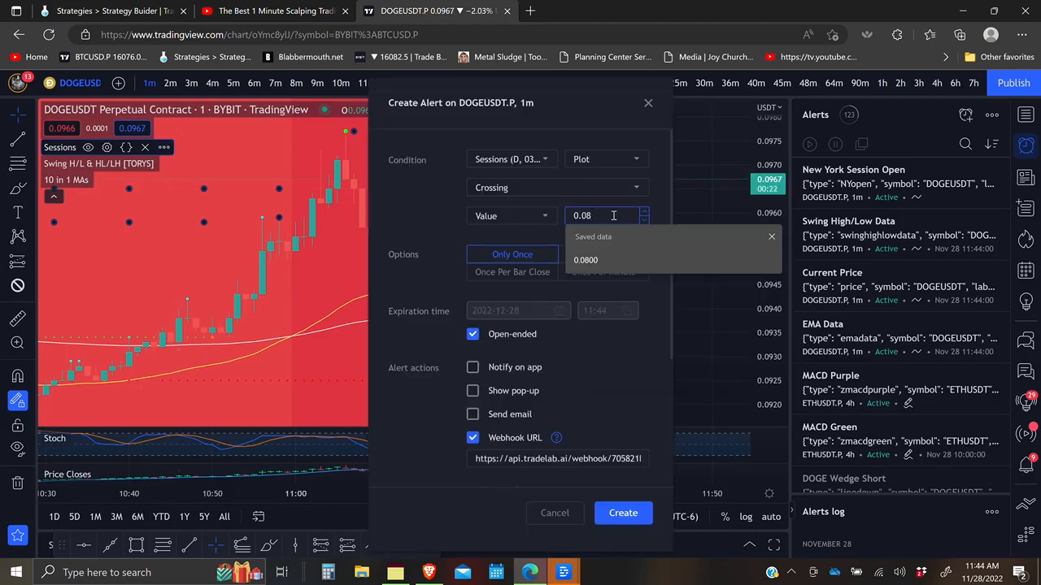
click(600, 189)
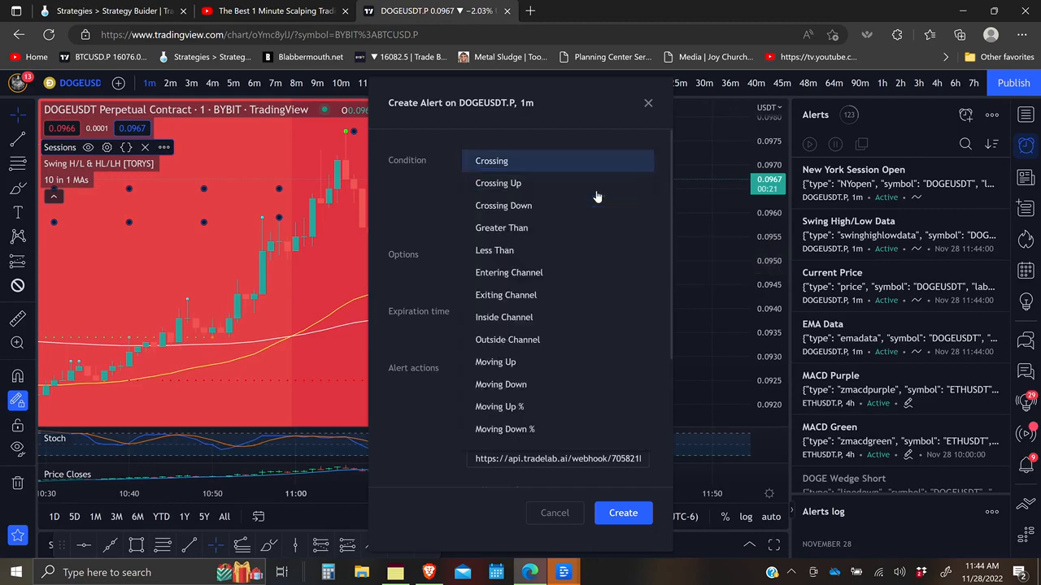
click(510, 252)
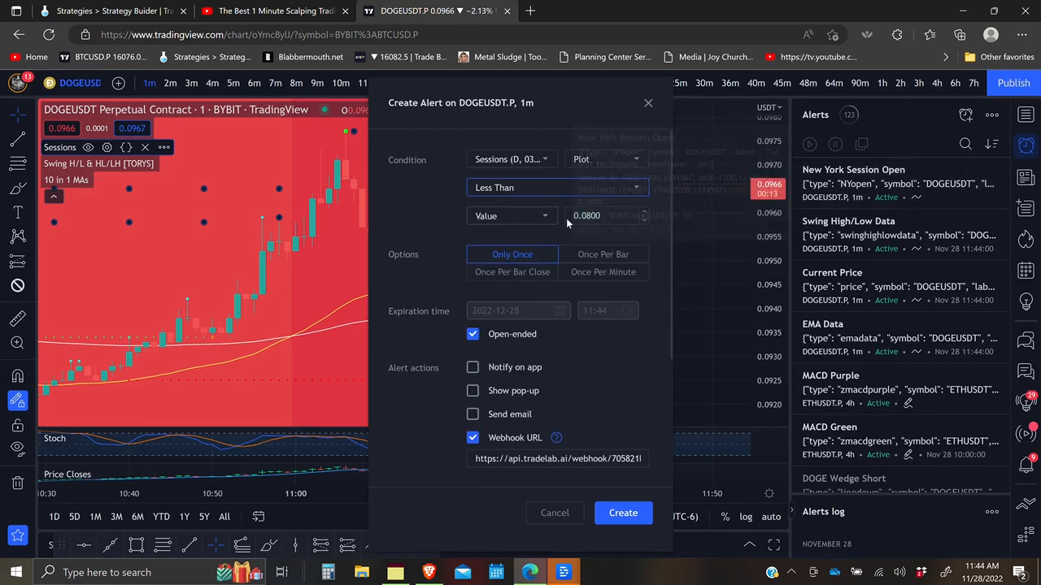
Set the new alert to trigger once per bar close and fill its webhook URL with the copied address
click(533, 276)
scroll(453, 299, down, 1)
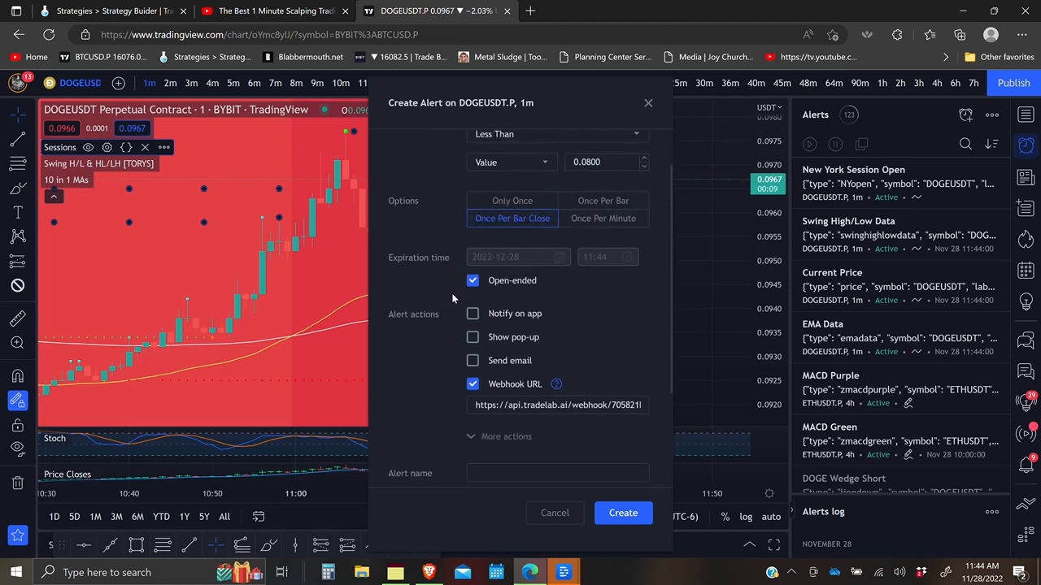
scroll(517, 396, down, 2)
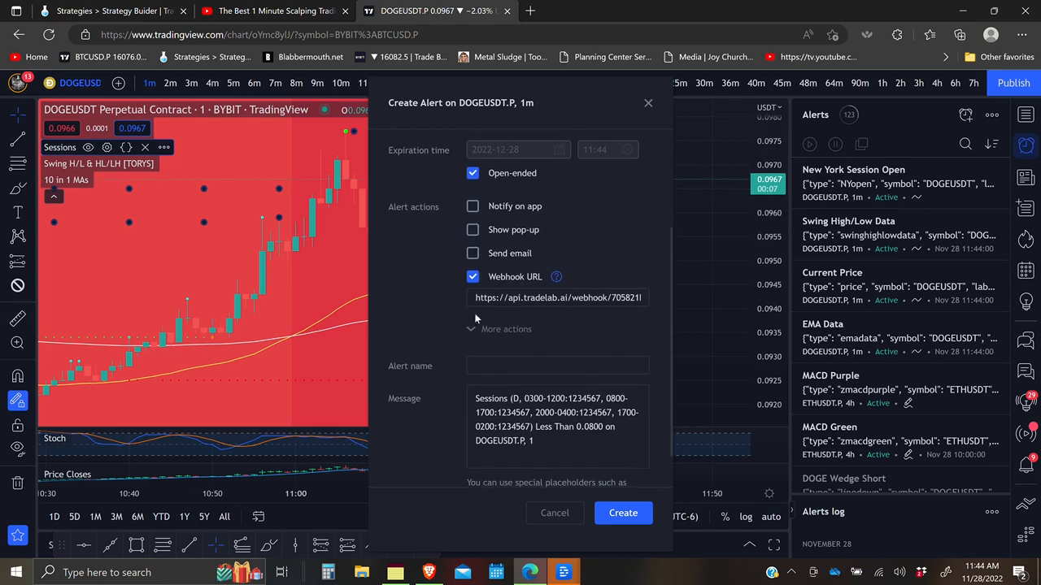
drag(470, 299, 662, 298)
key(ctrl+c)
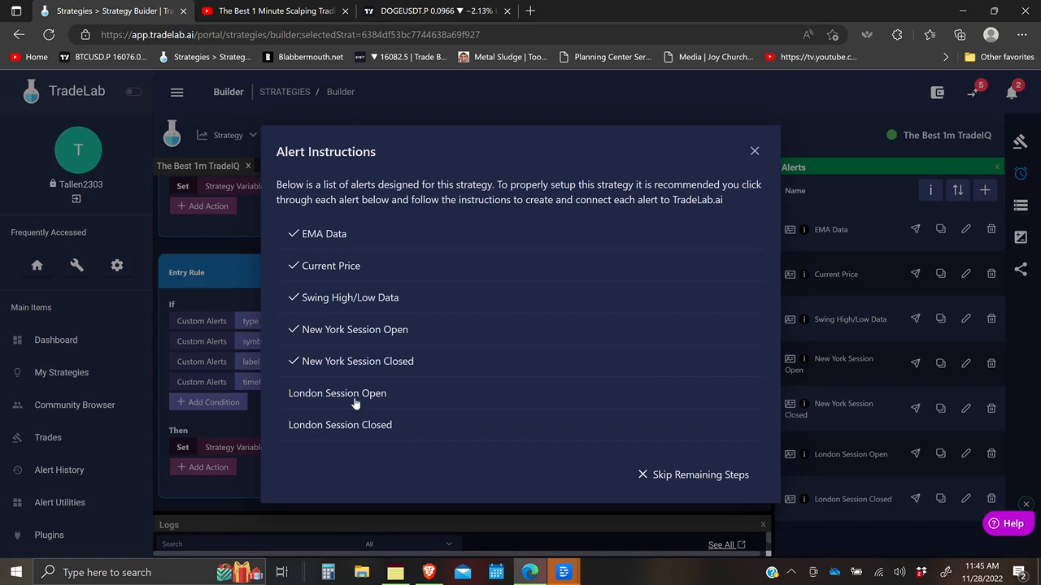
Open TradeLab's London Session Open alert instructions, and start a new alert on the Sessions indicator in TradingView
click(354, 398)
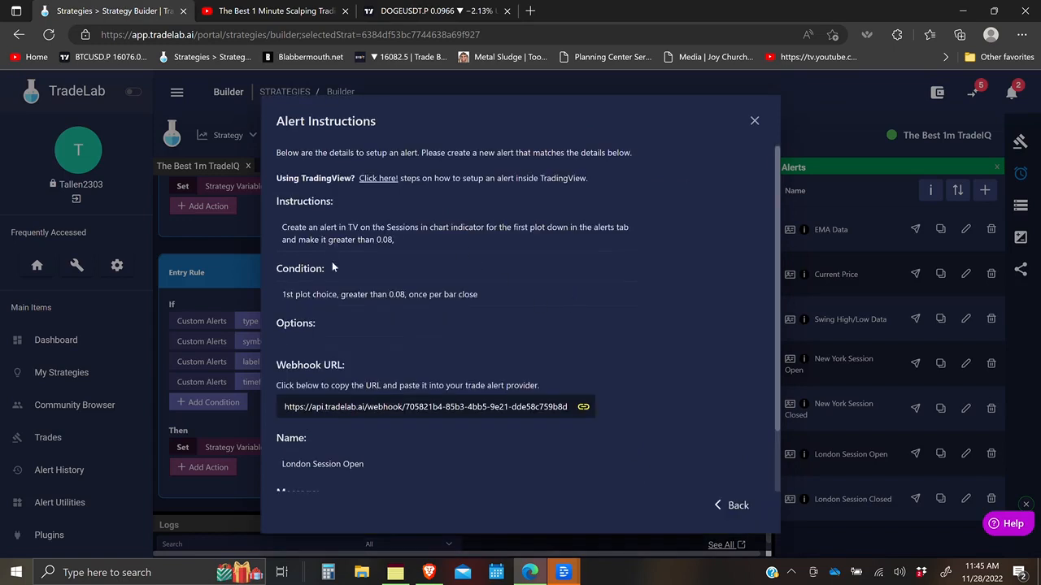
click(434, 10)
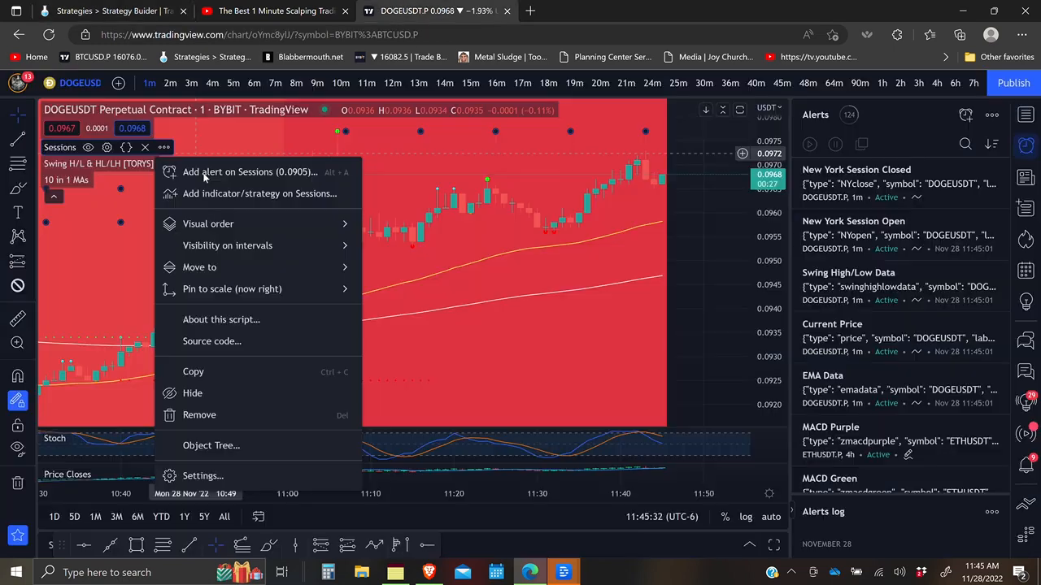
click(356, 174)
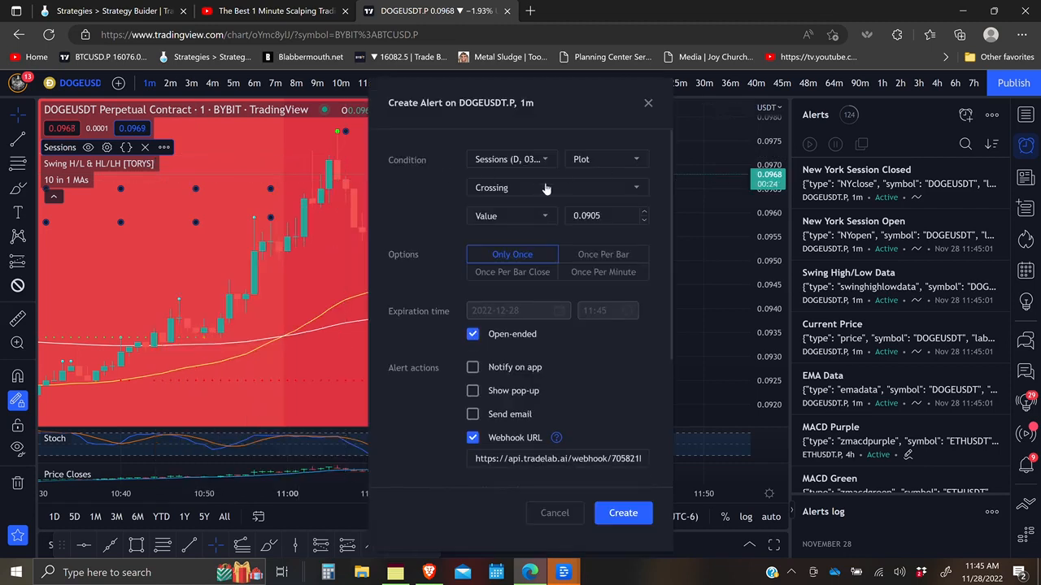
Set the new alert's condition to the first Sessions plot, Greater Than, with the value 0.08
click(617, 156)
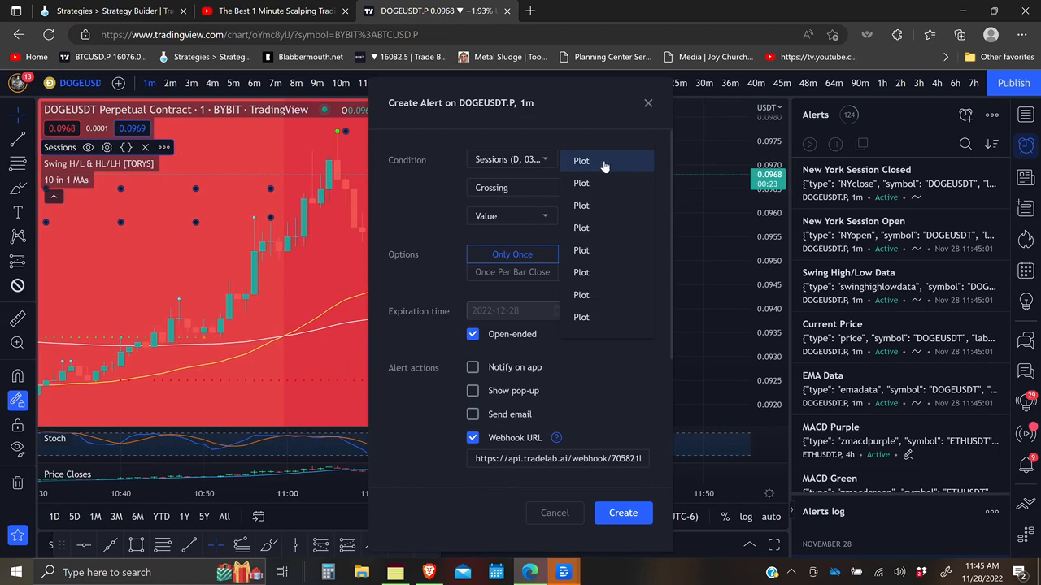
click(520, 187)
click(523, 191)
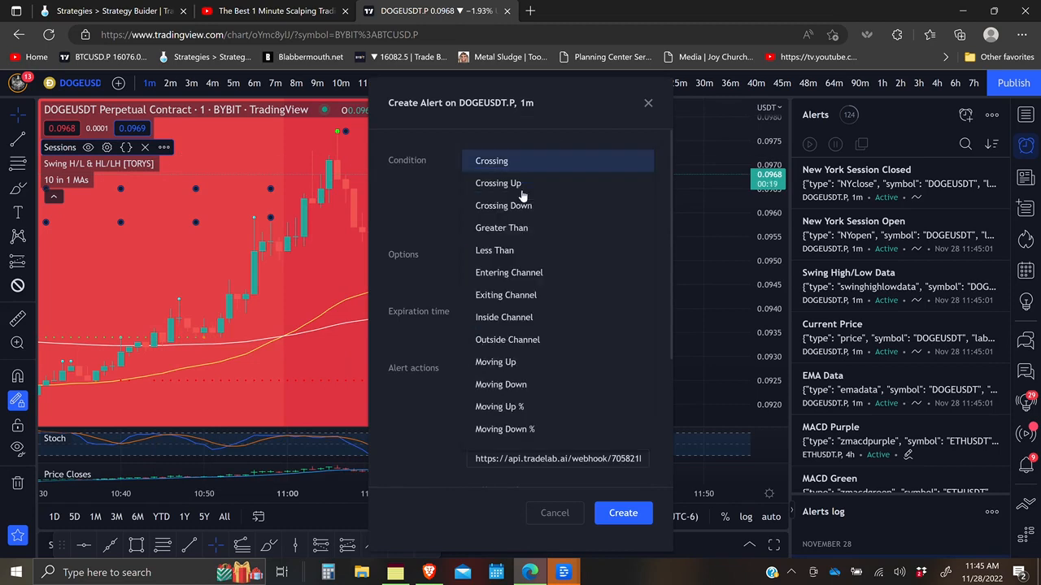
click(517, 227)
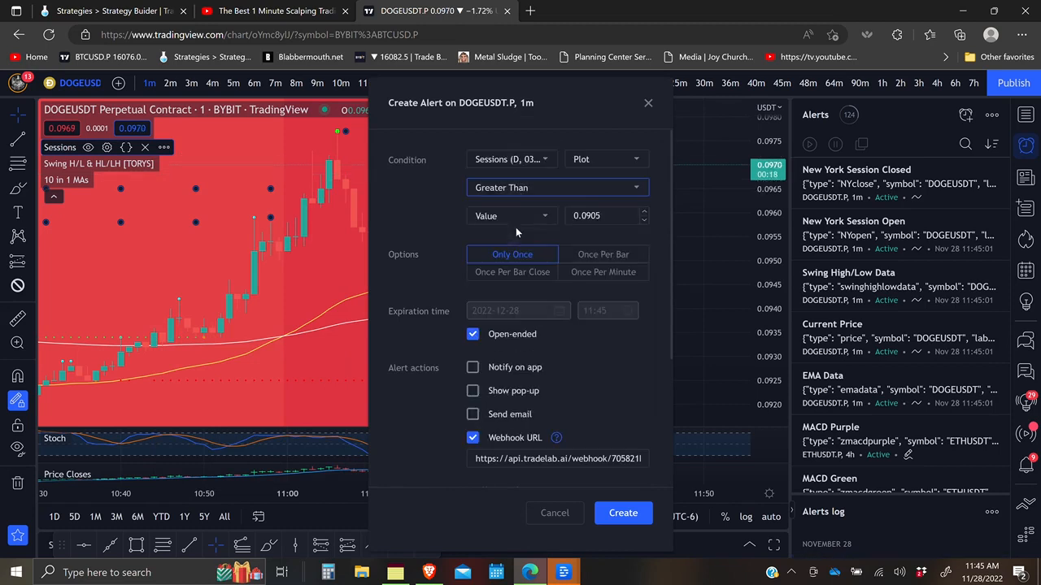
click(605, 214)
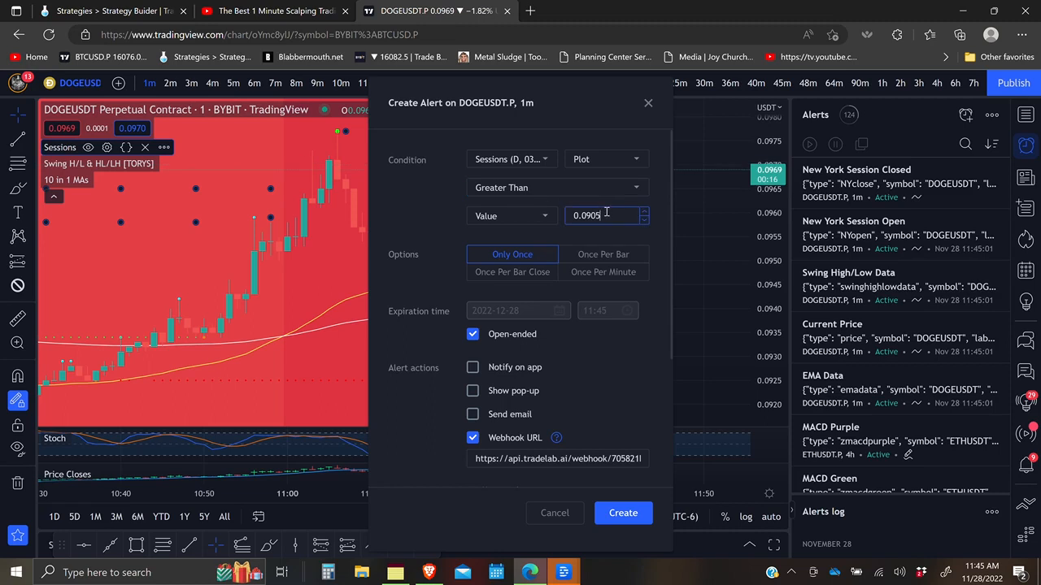
key(BackSpace)
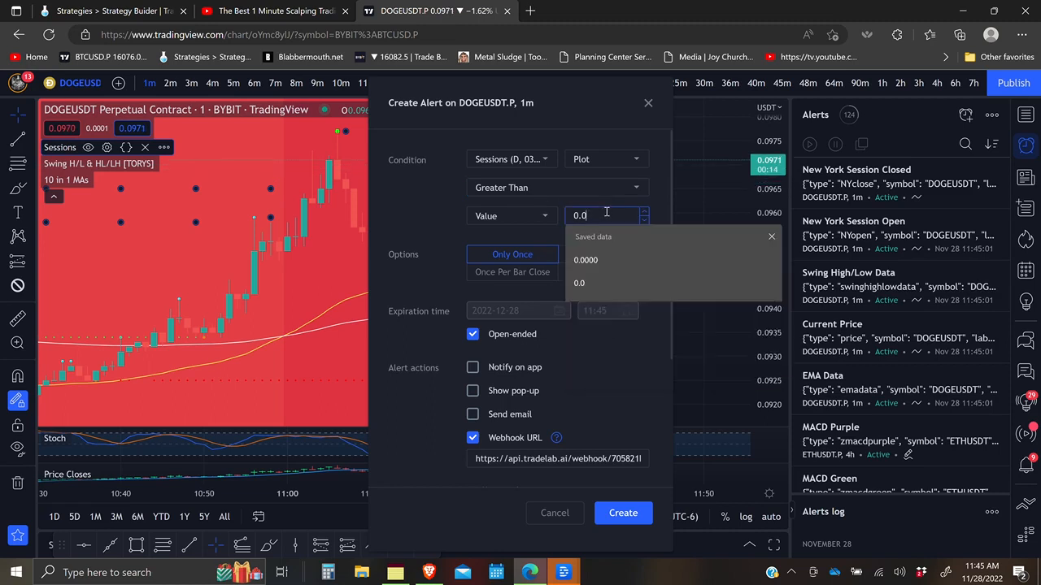
text(8)
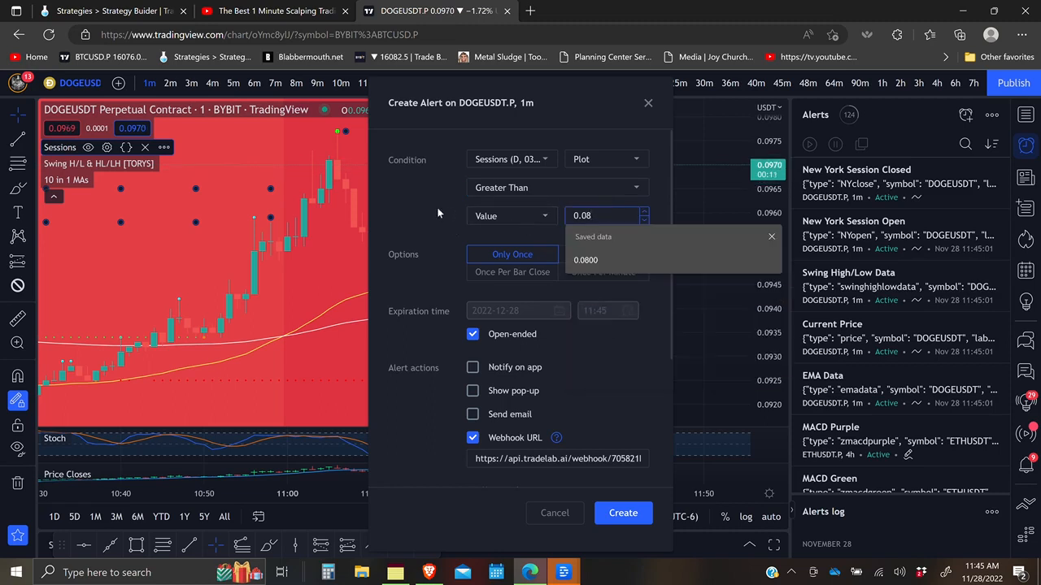
click(587, 258)
Set the alert to trigger once per bar close and fill its webhook URL with the address copied from the TradeLab instructions
click(533, 275)
scroll(399, 241, down, 2)
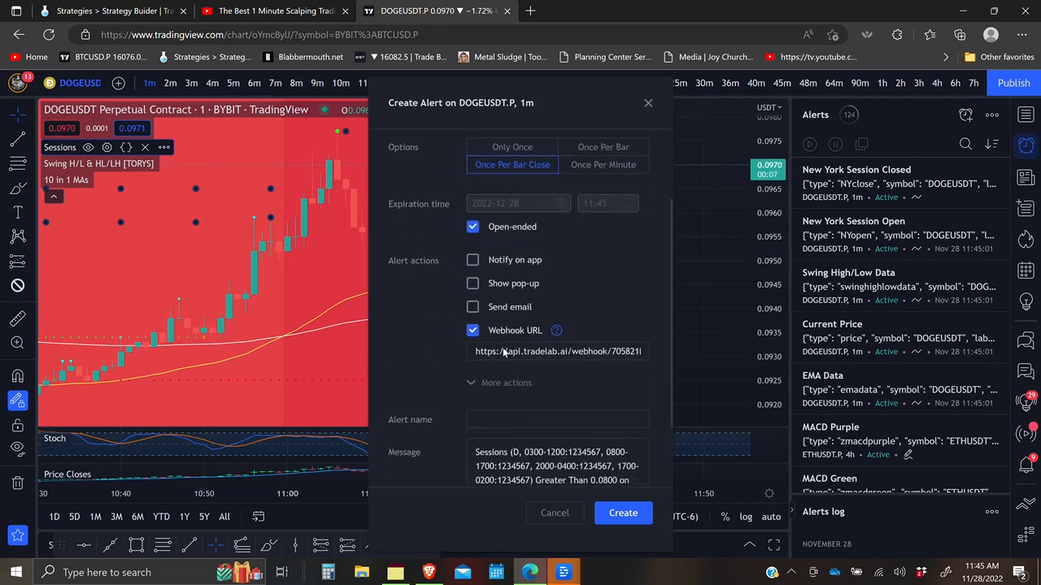
click(86, 11)
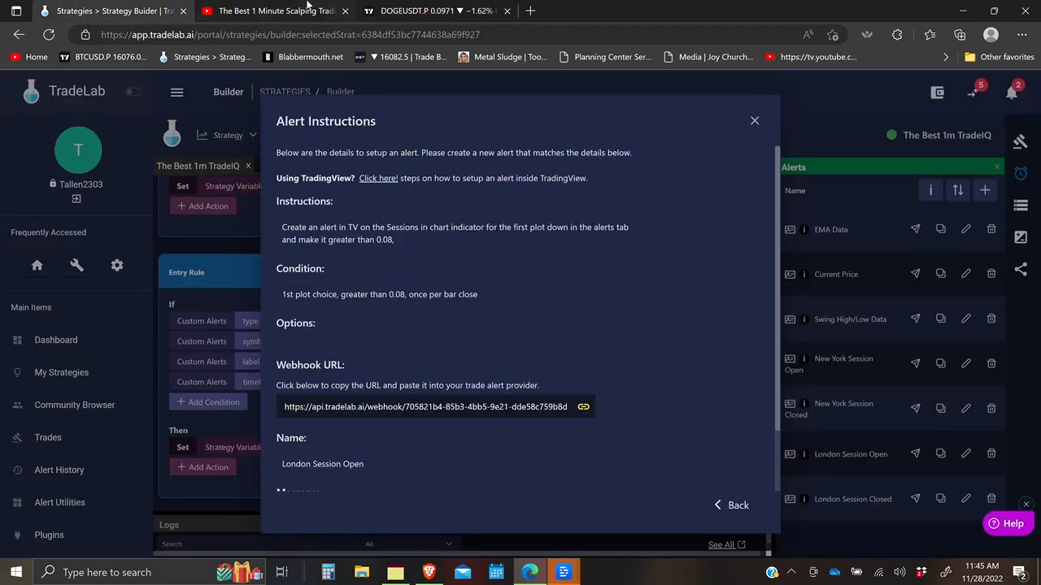
click(426, 10)
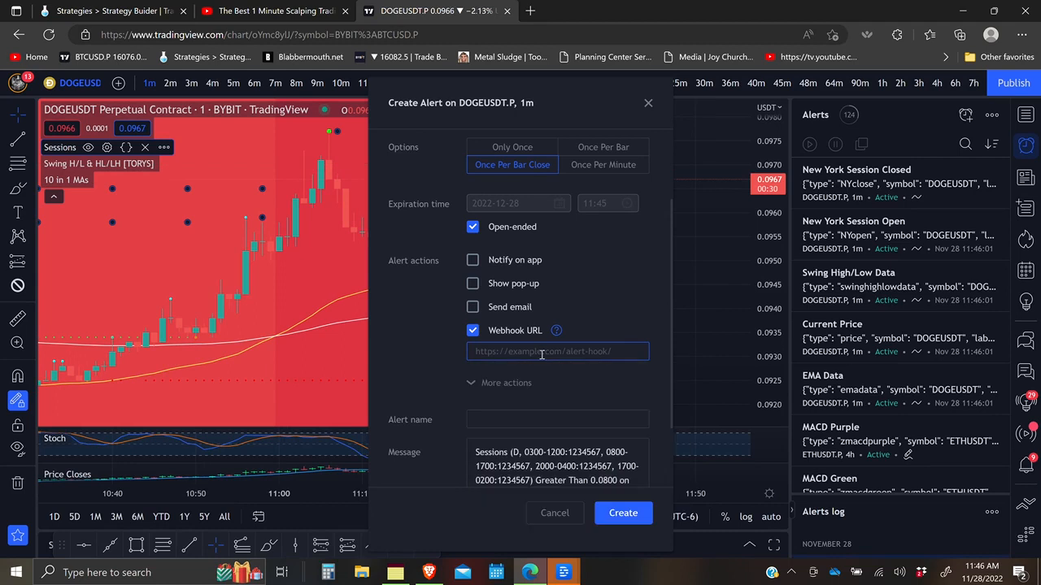
key(ctrl+v)
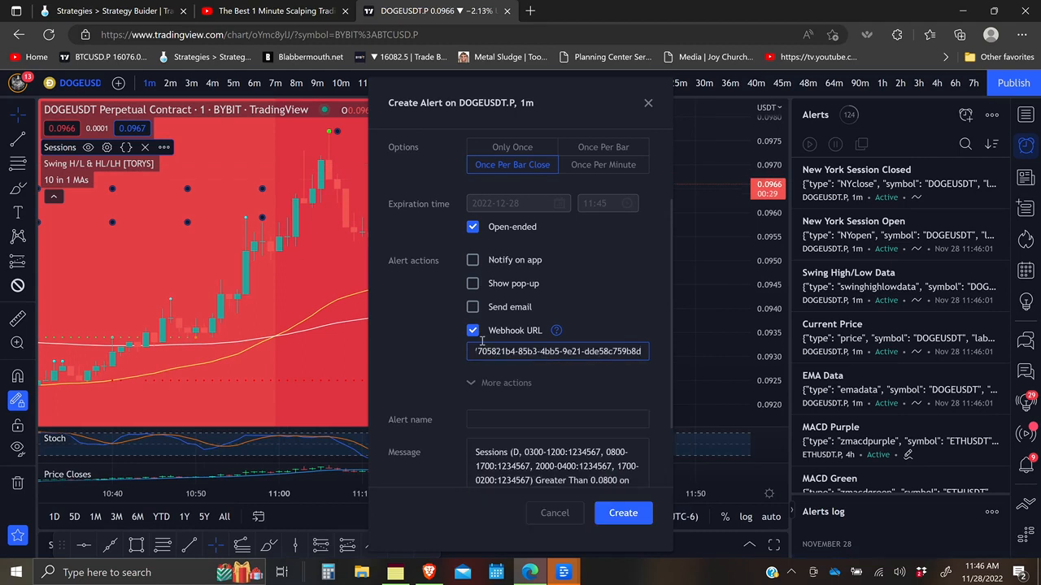
Copy the name London Session Open from the TradeLab instructions and use it as the TradingView alert name
click(148, 8)
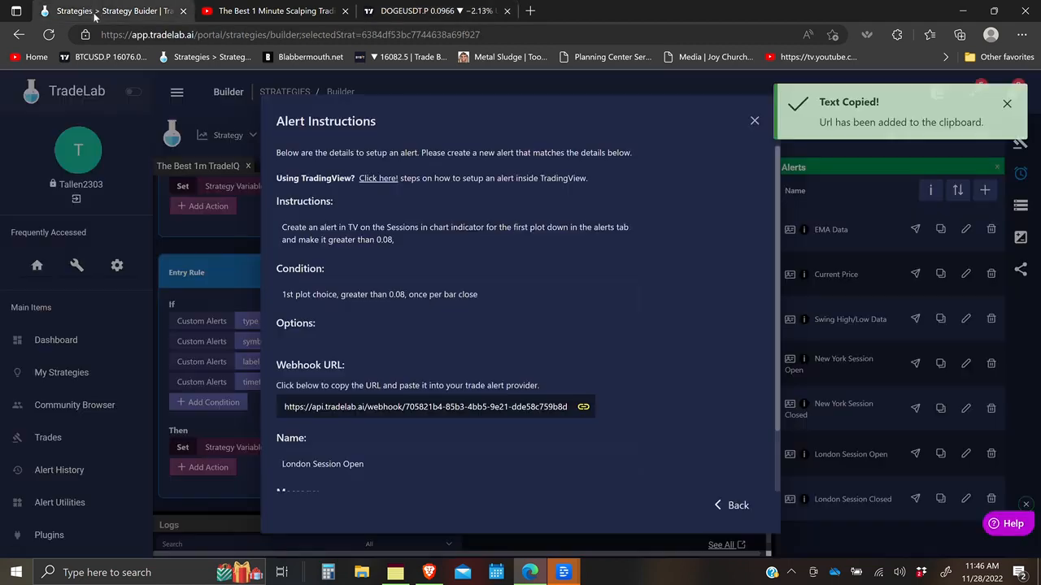
click(371, 472)
click(406, 11)
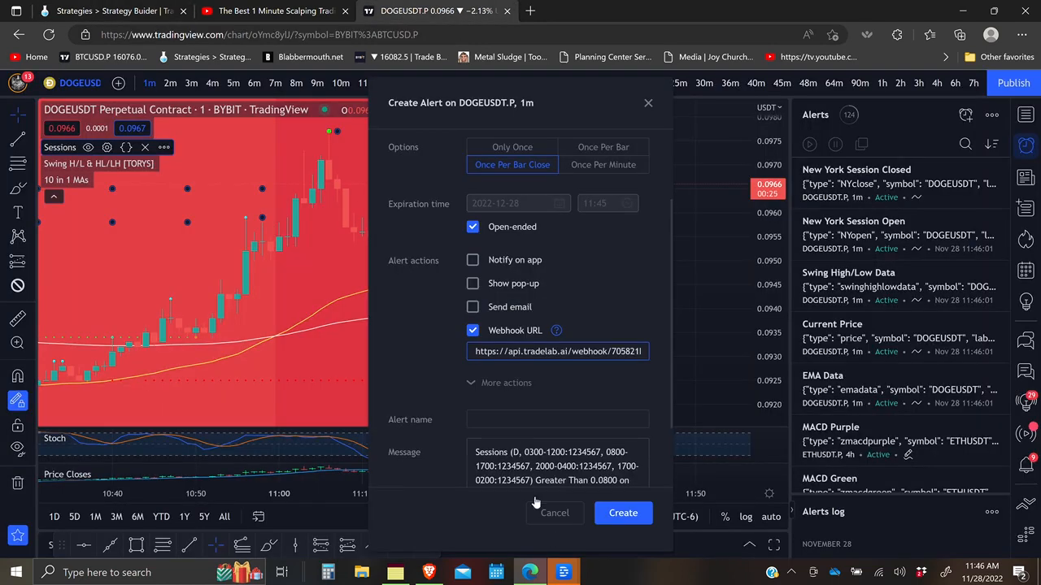
click(513, 421)
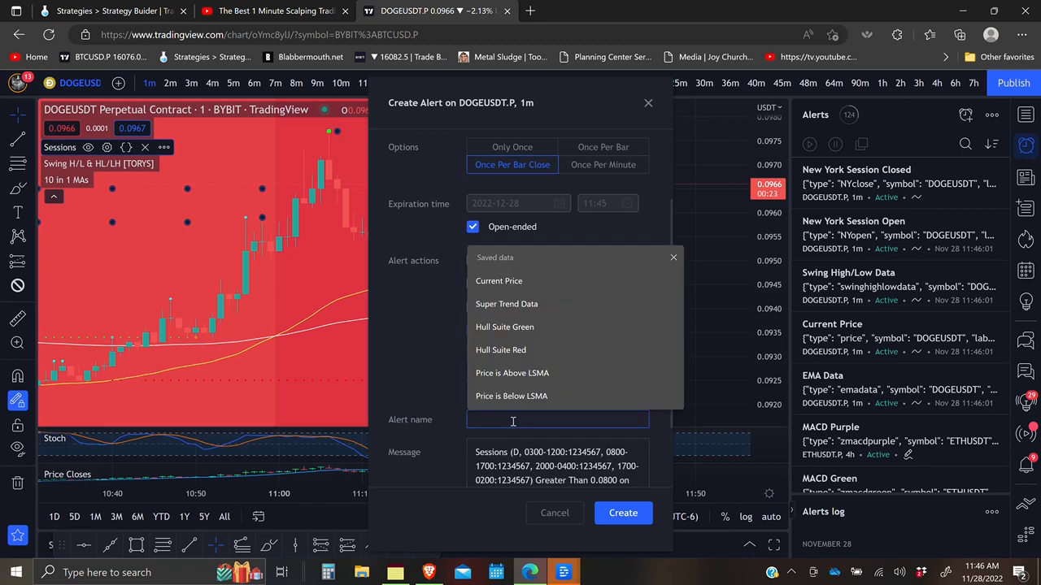
key(ctrl+v)
Replace the alert's default message with the Londonopen message copied from TradeLab, and create the alert
click(106, 11)
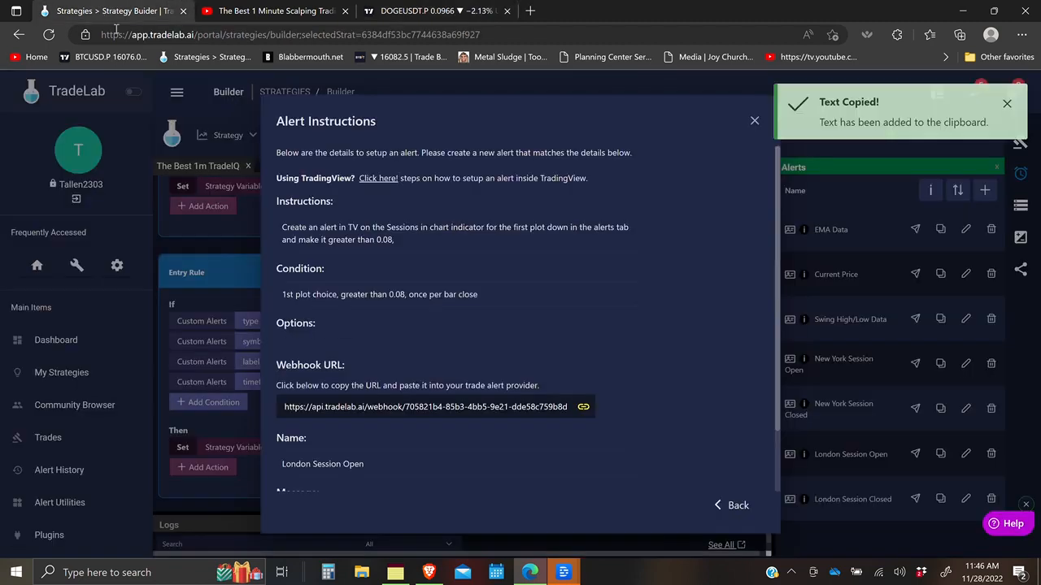
click(412, 452)
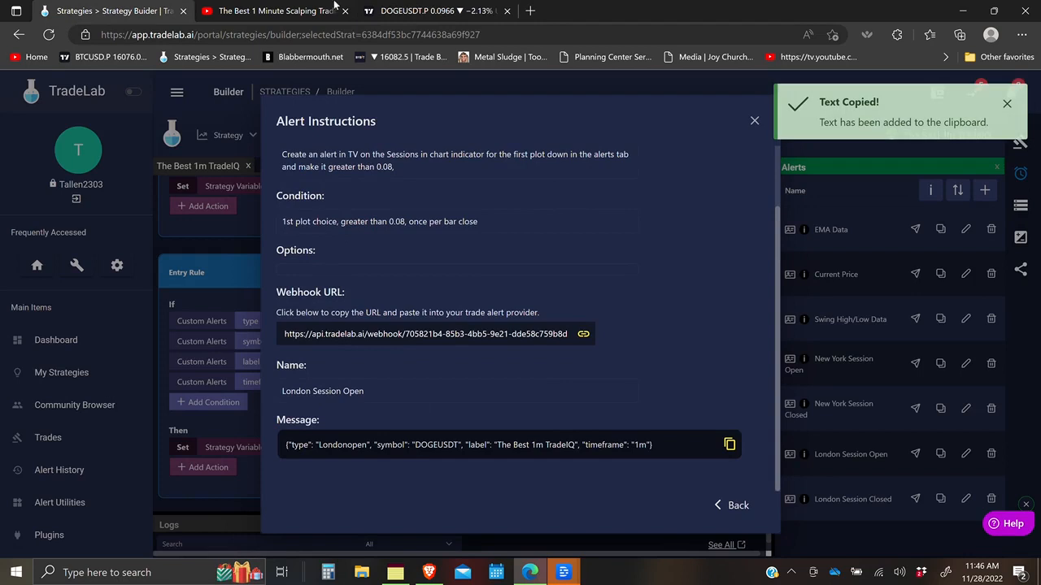
click(398, 10)
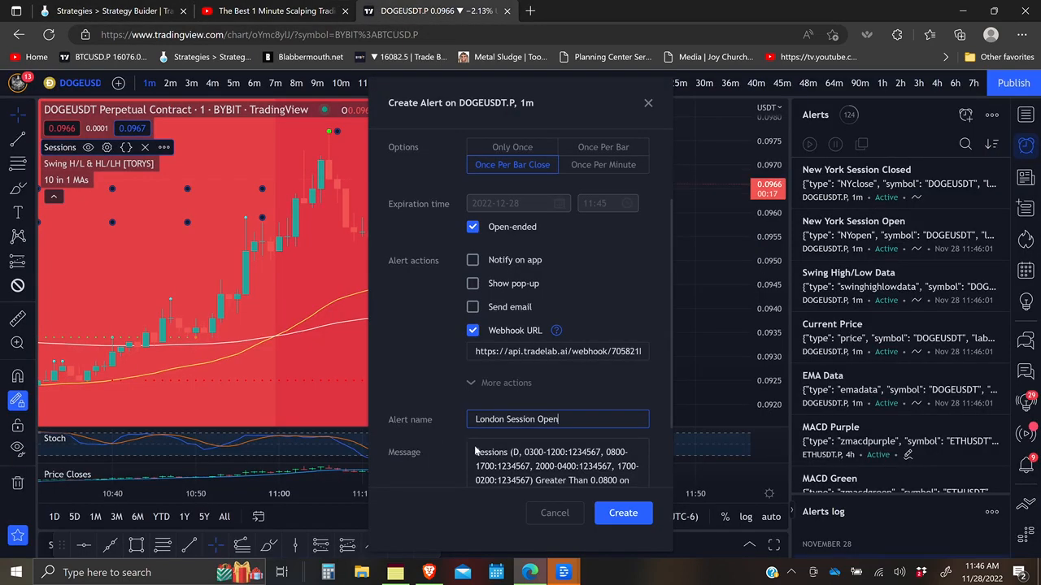
click(601, 485)
key(ctrl+a)
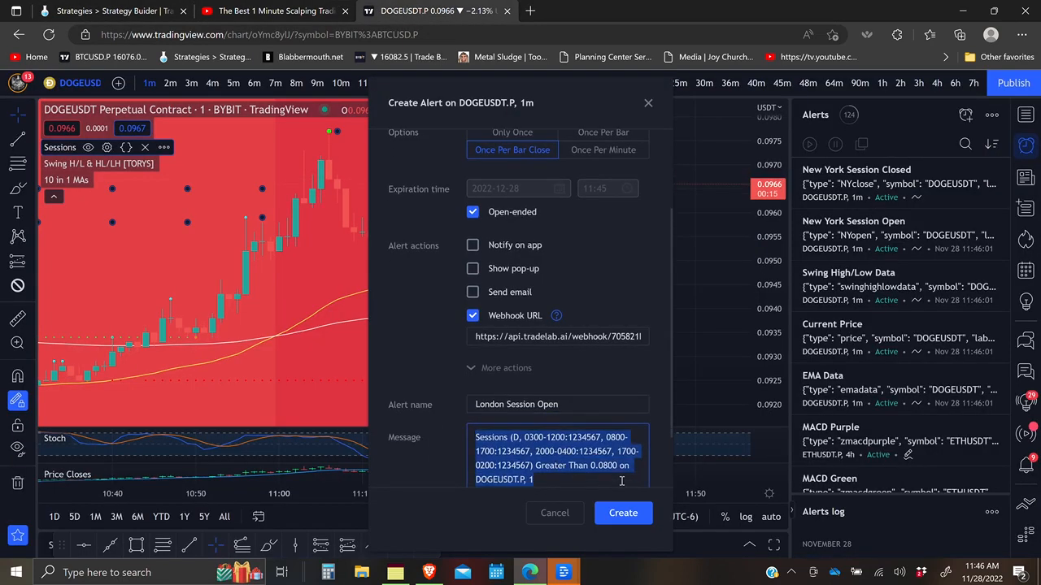
key(BackSpace)
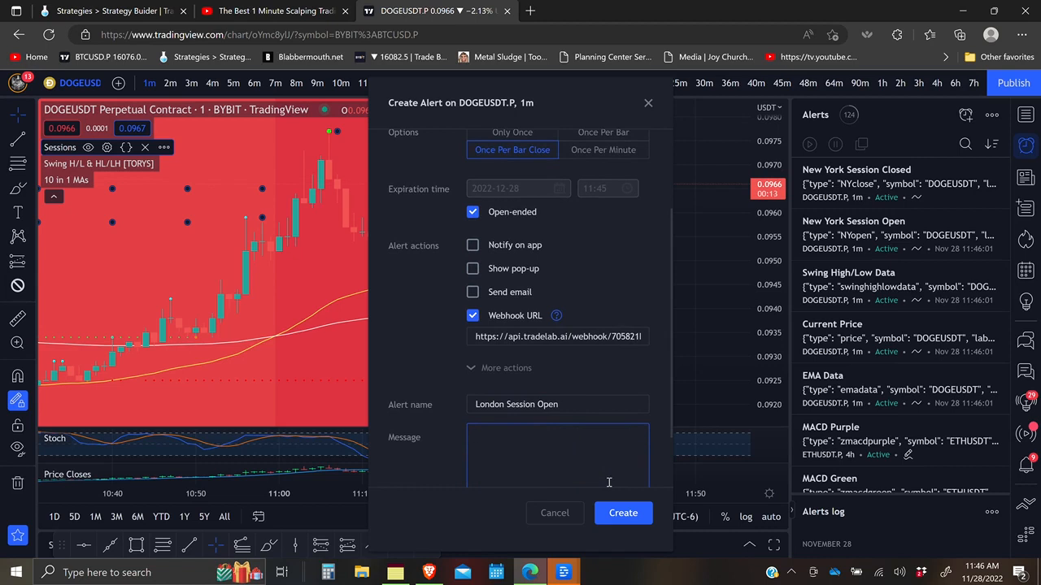
key(ctrl+v)
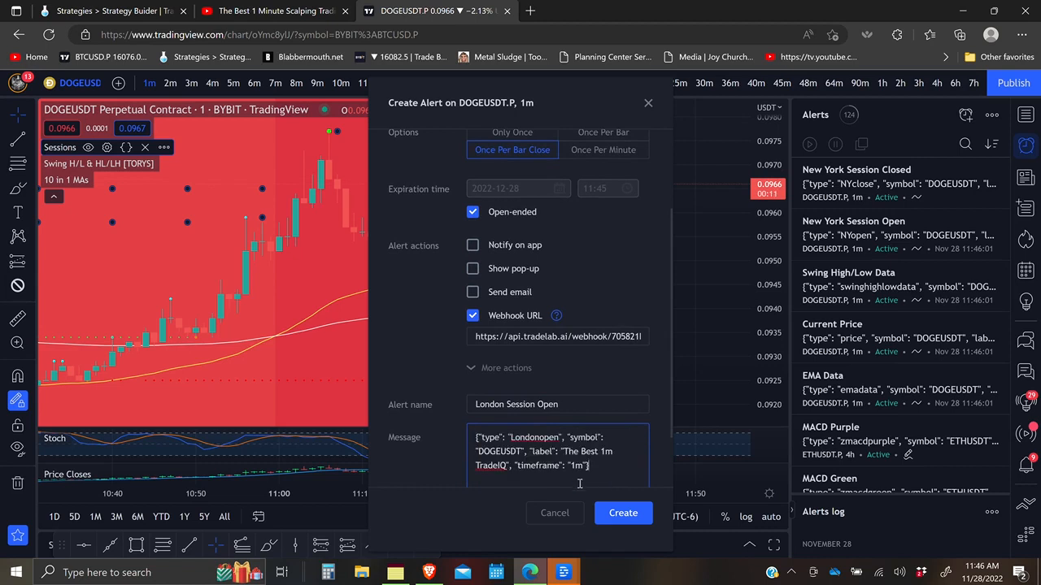
click(631, 517)
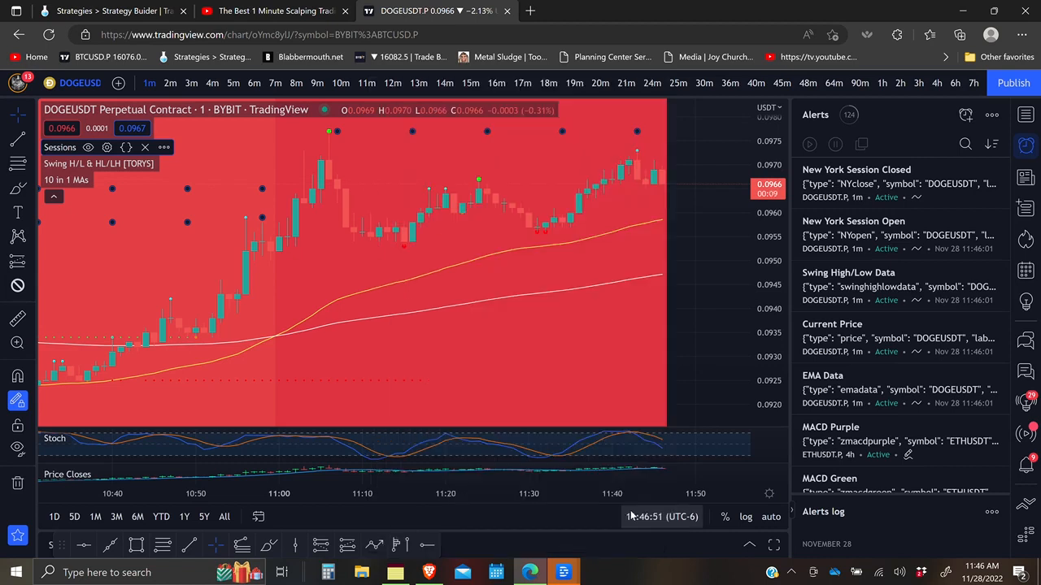
In TradeLab, return to the list of alert instructions and open those for London Session Closed
click(120, 11)
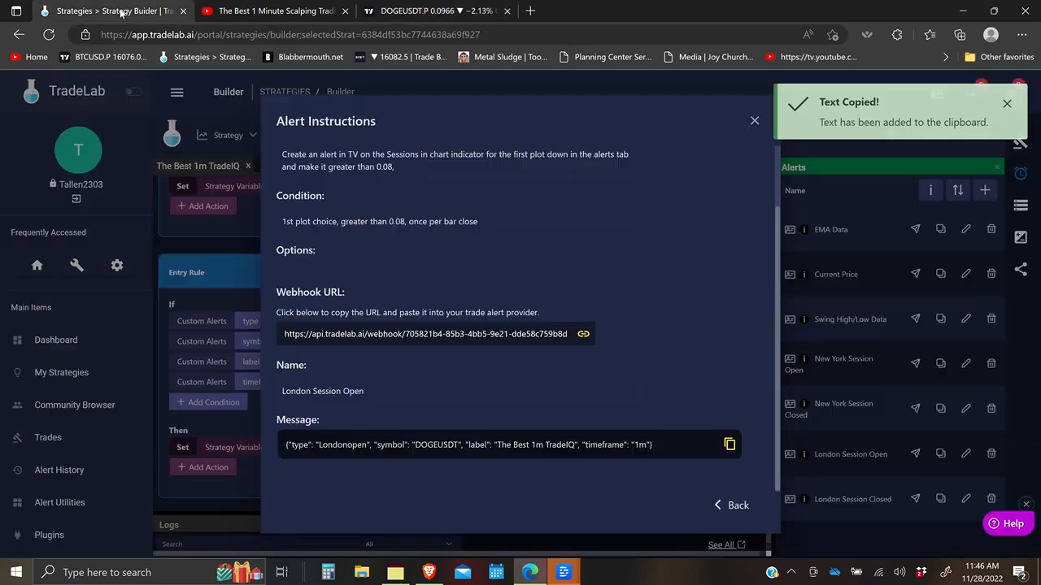
click(739, 506)
click(347, 426)
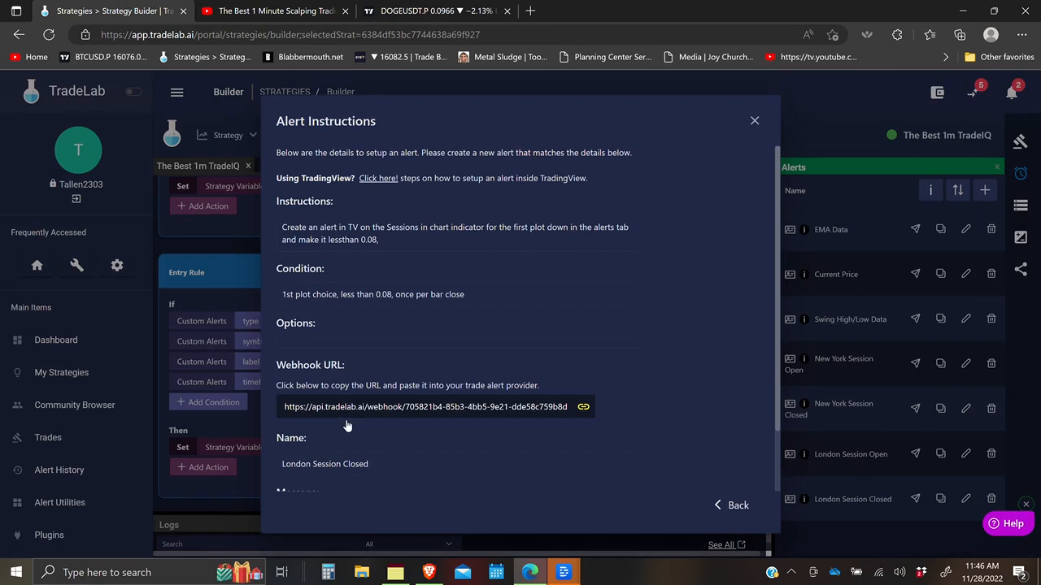
scroll(464, 426, down, 1)
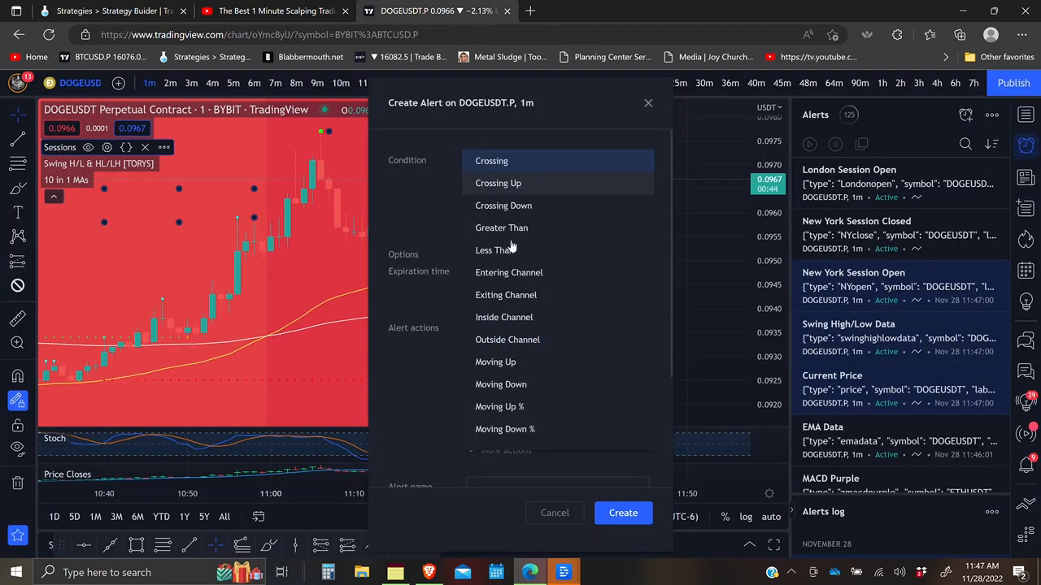
In TradingView, set the new Sessions alert's condition to first plot Less Than the value 0.08
click(504, 251)
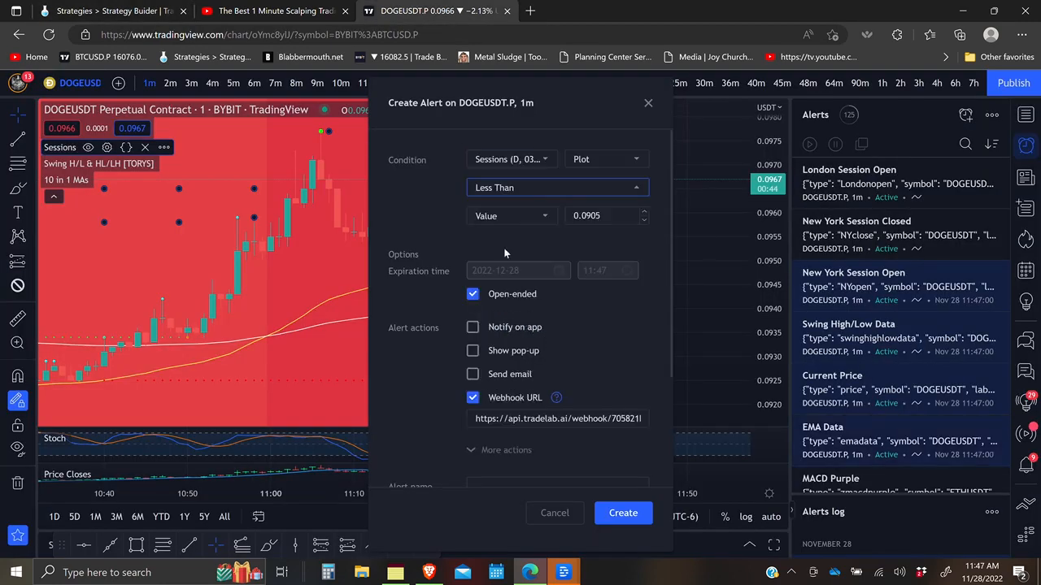
click(619, 217)
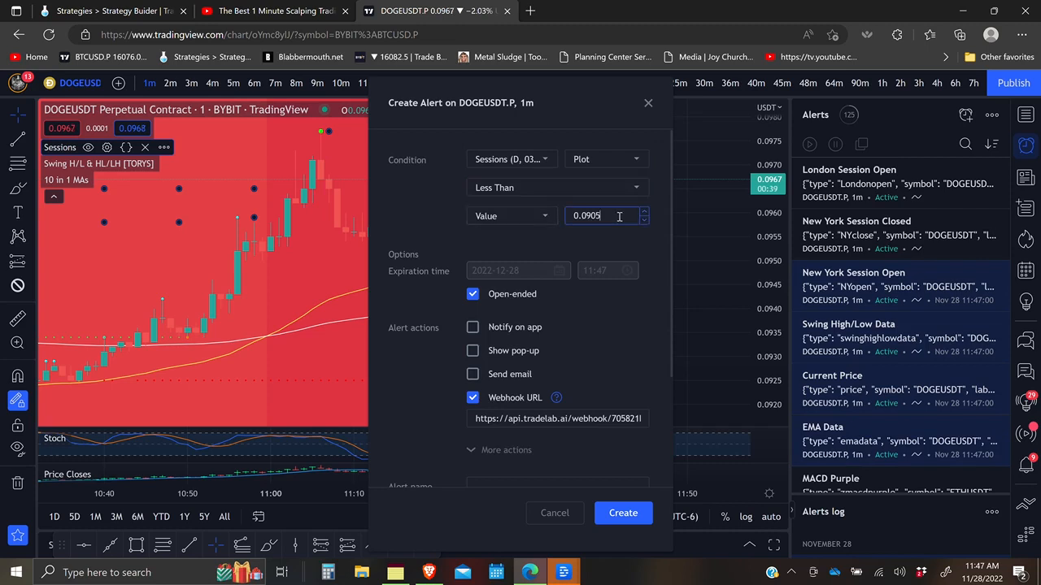
key(BackSpace)
key(BackSpace)
key(BackSpace)
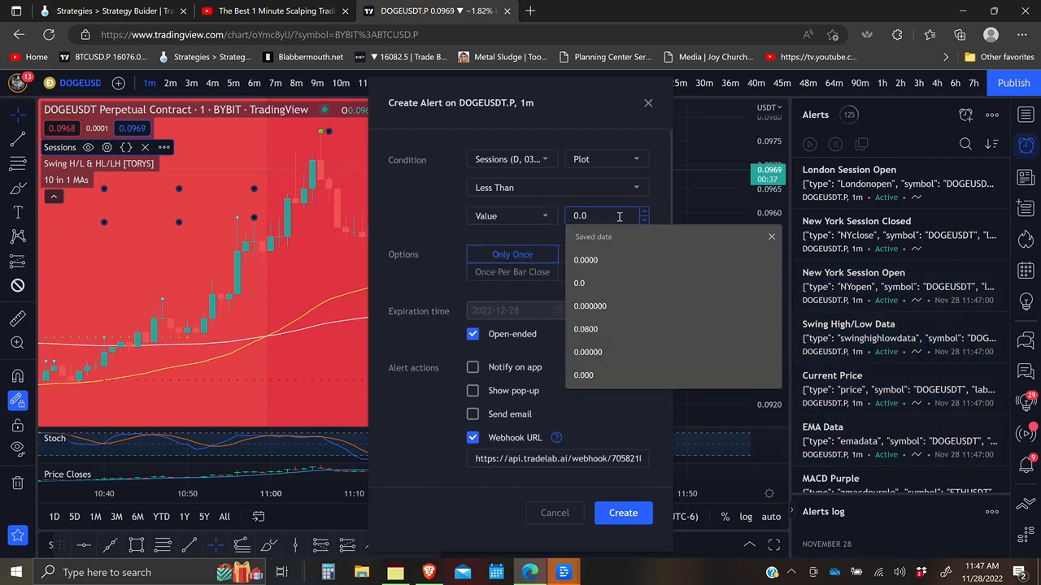
text(8)
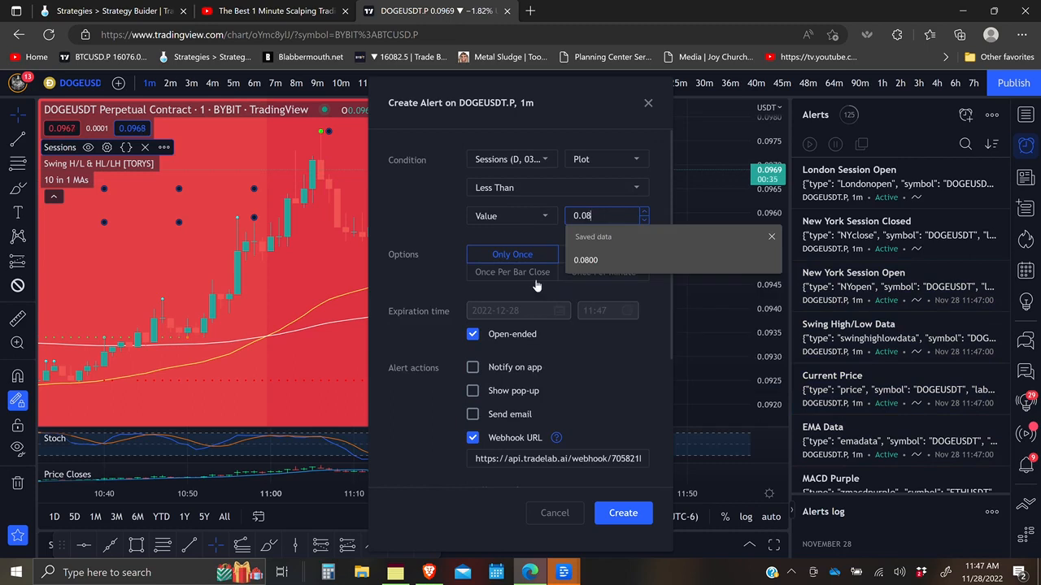
key(Return)
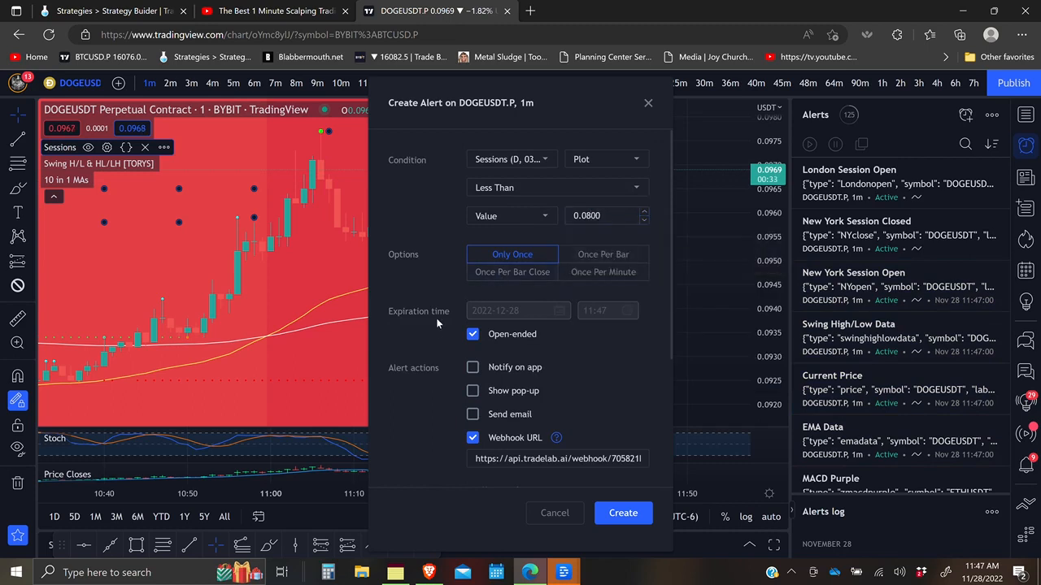
Set the Less Than alert to trigger once per bar close and replace its webhook URL with TradeLab's address
click(511, 274)
scroll(442, 320, down, 2)
drag(473, 298, 656, 306)
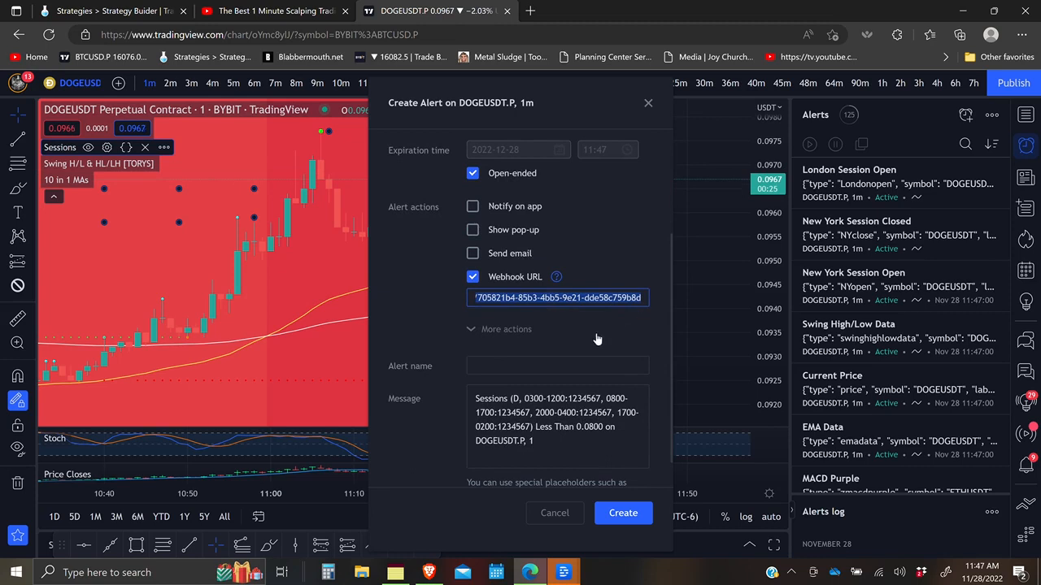
Fill in the name and message from TradeLab's London Session Closed instructions, create the alert, and return to TradeLab's alert instructions list
click(525, 366)
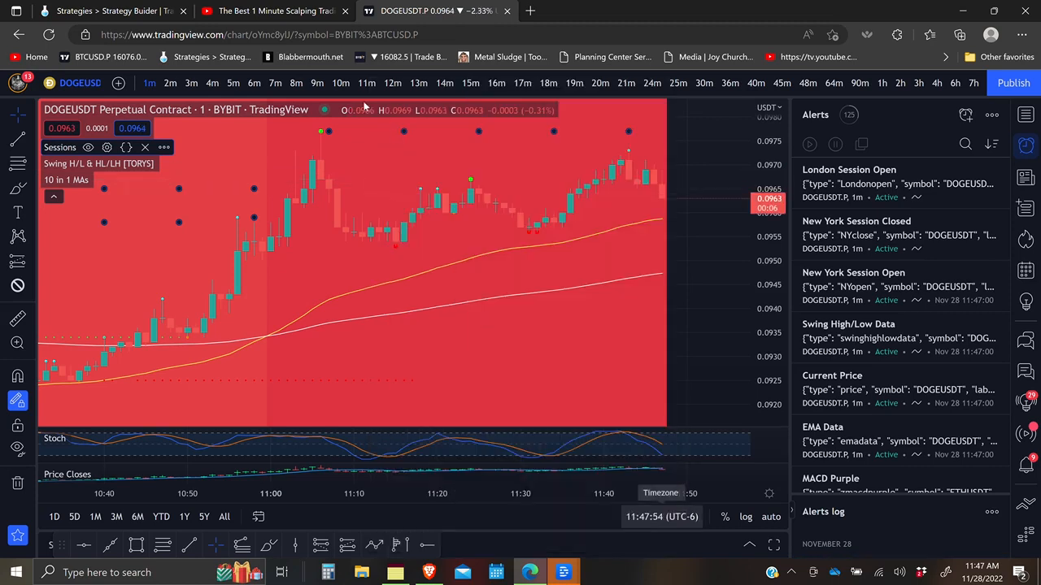
click(96, 13)
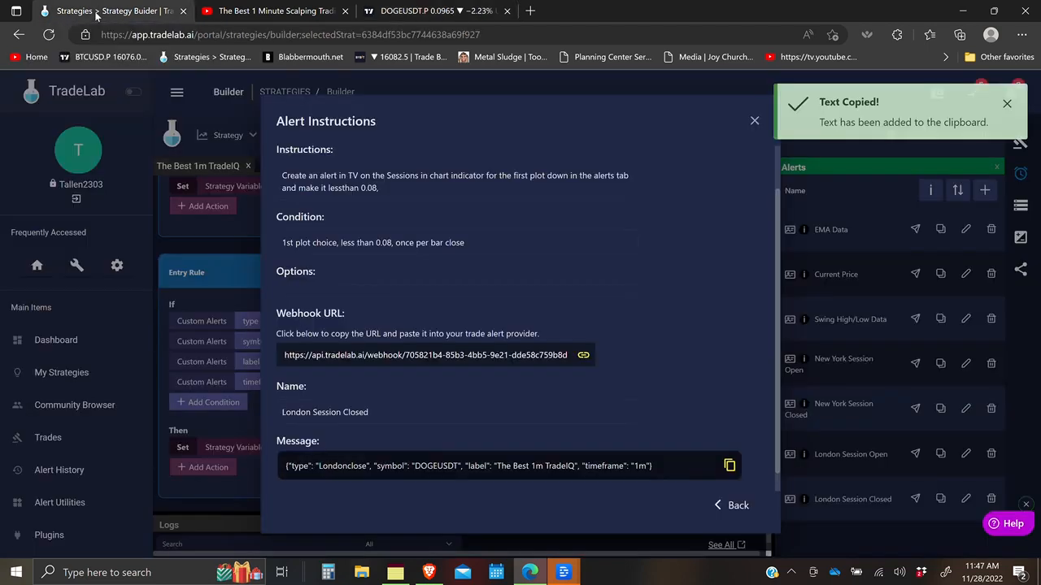
click(737, 506)
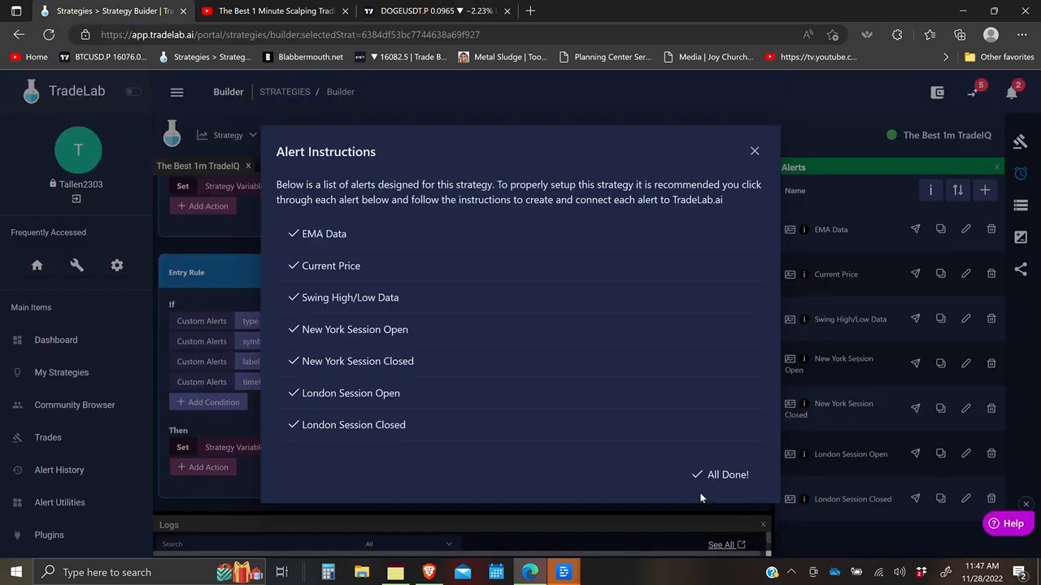
Finish the alert instructions as all done and look over the London session entry and exit rules
click(744, 480)
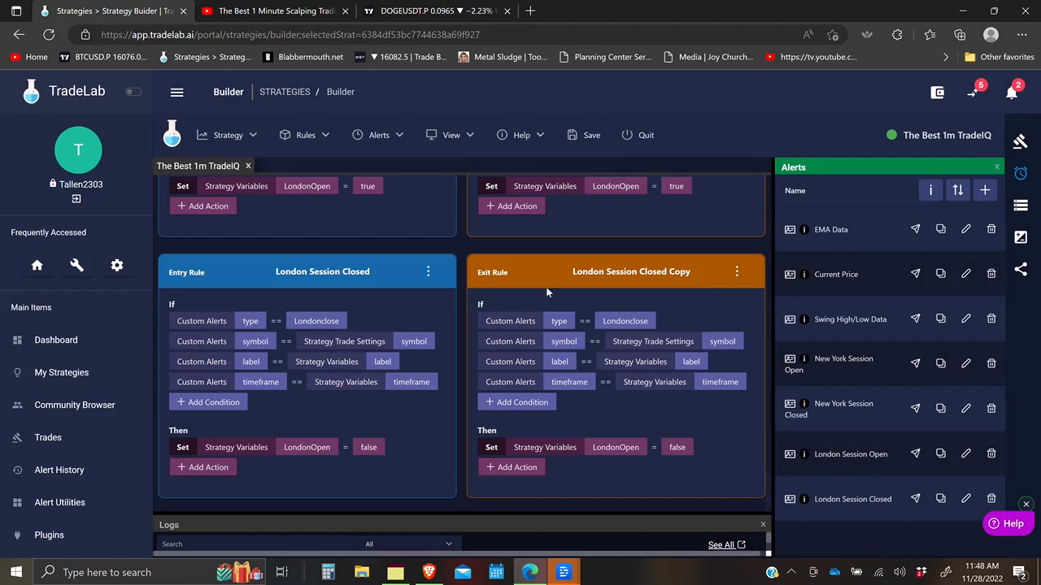
scroll(384, 370, up, 5)
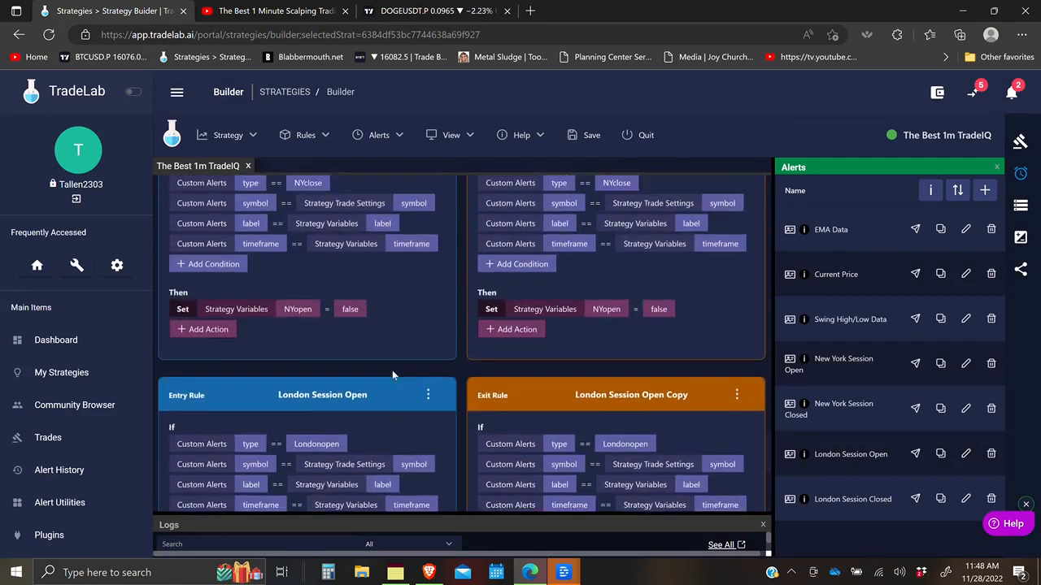
scroll(392, 370, down, 5)
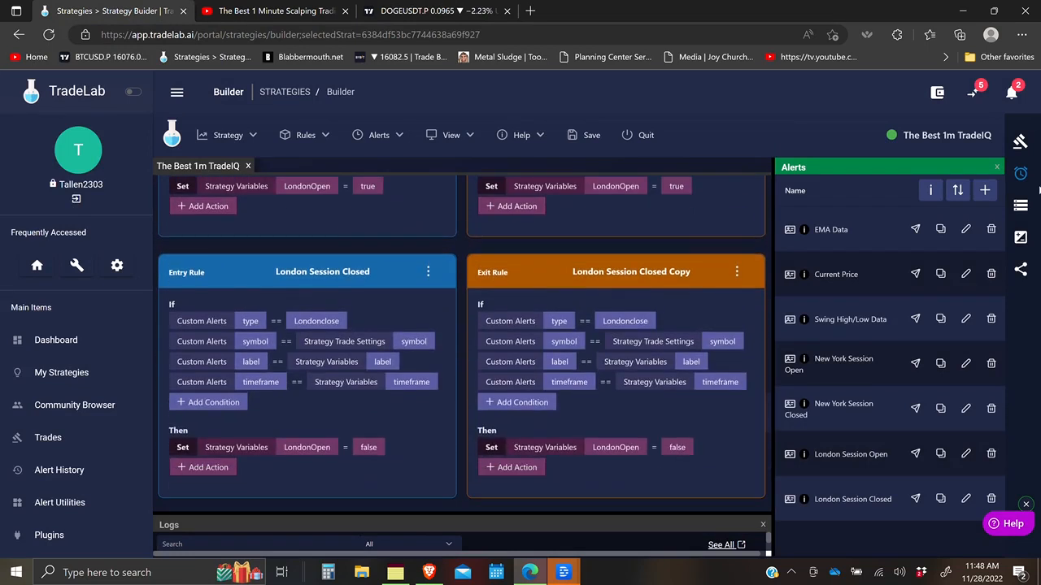
Open the strategy's variables and review the whole list
click(1019, 206)
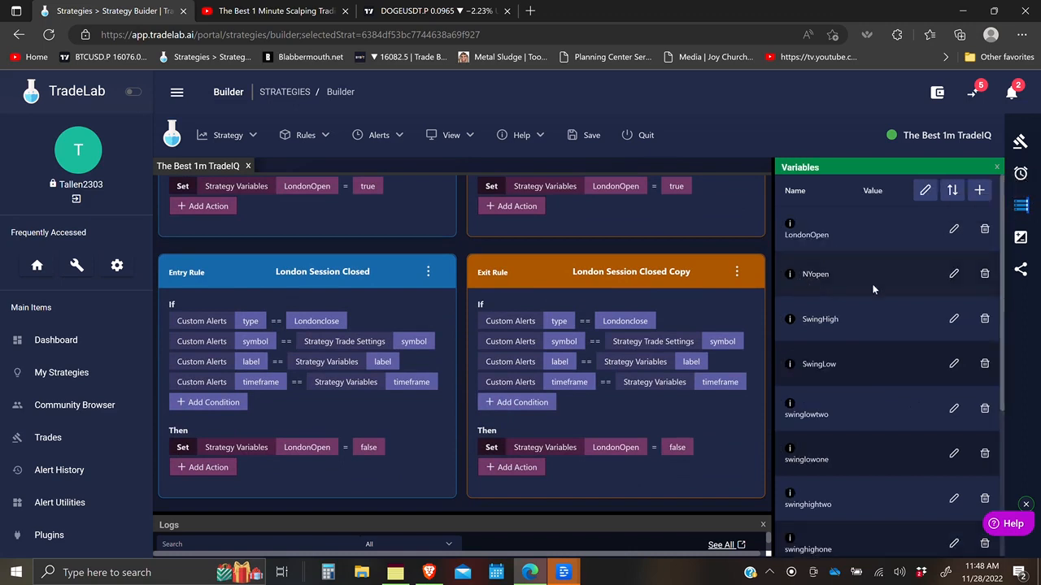
scroll(872, 284, down, 3)
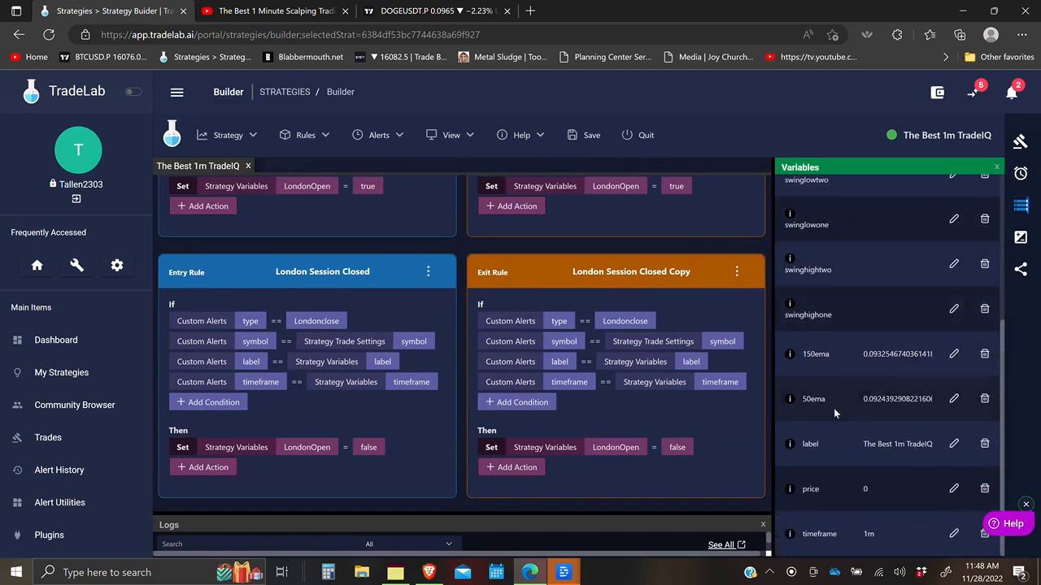
scroll(841, 453, up, 3)
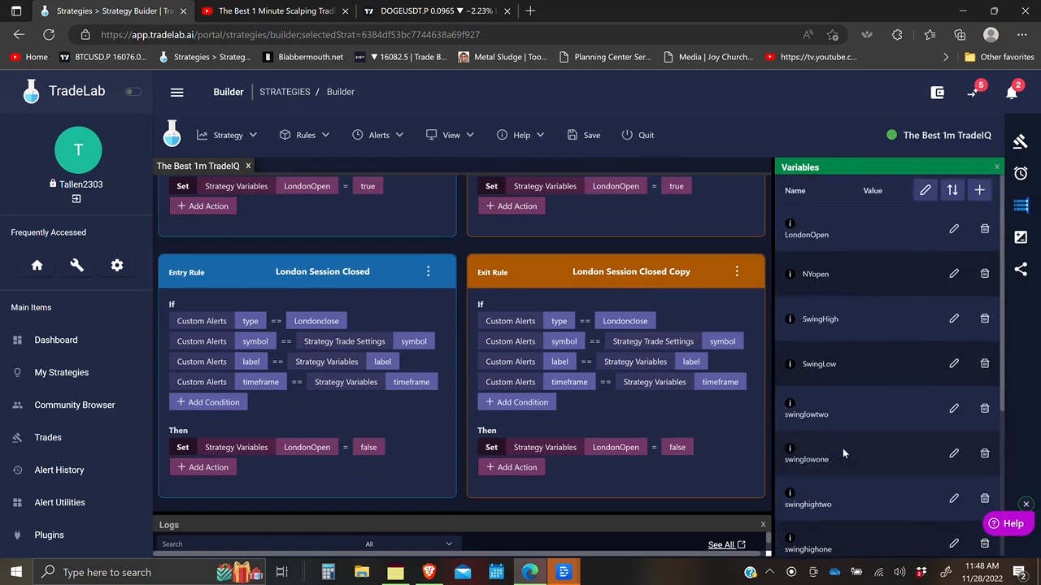
scroll(838, 326, down, 3)
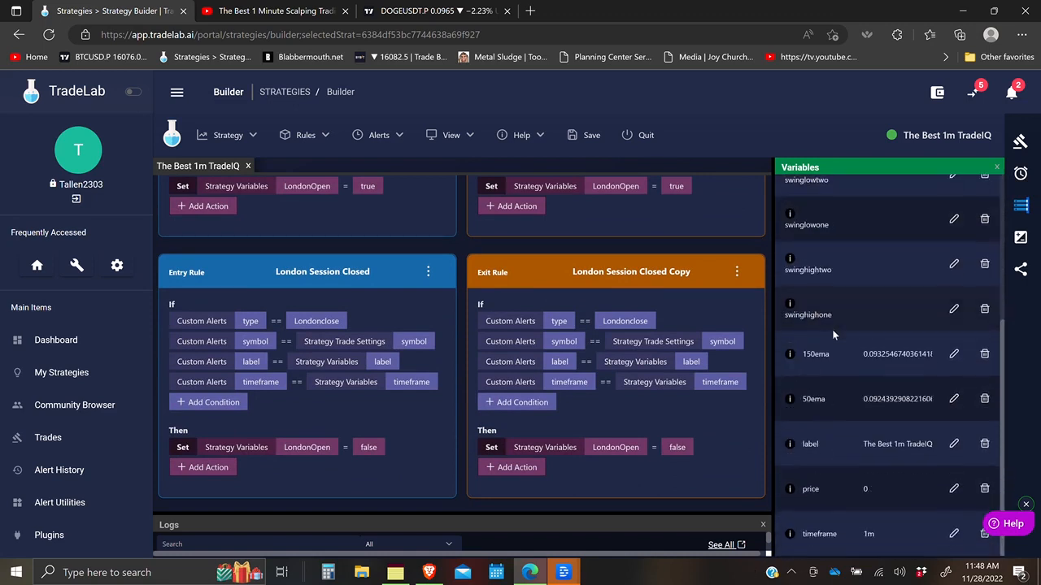
scroll(832, 319, up, 3)
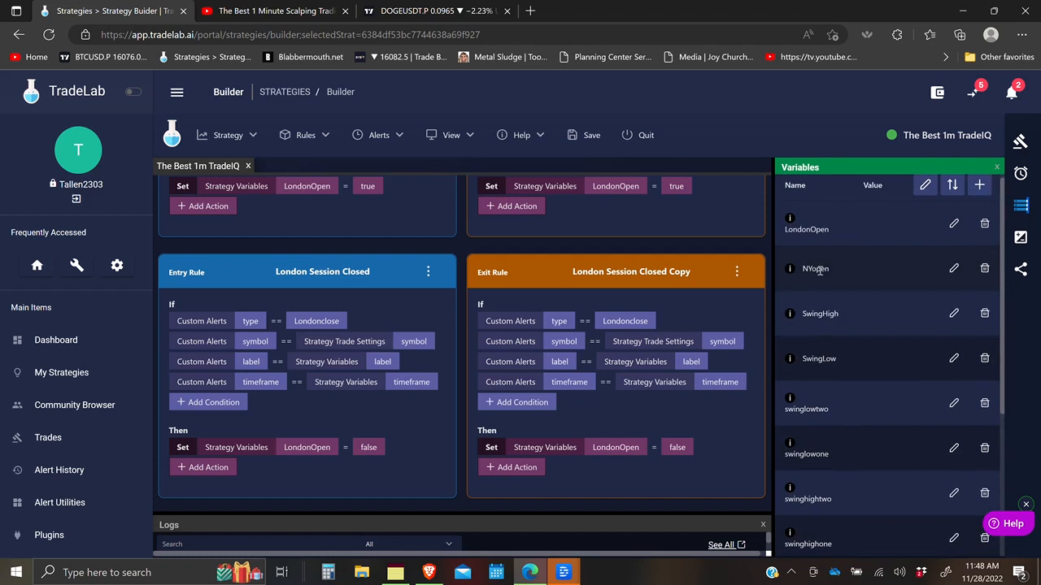
scroll(833, 331, up, 1)
scroll(523, 369, up, 10)
scroll(529, 373, up, 3)
scroll(530, 368, down, 11)
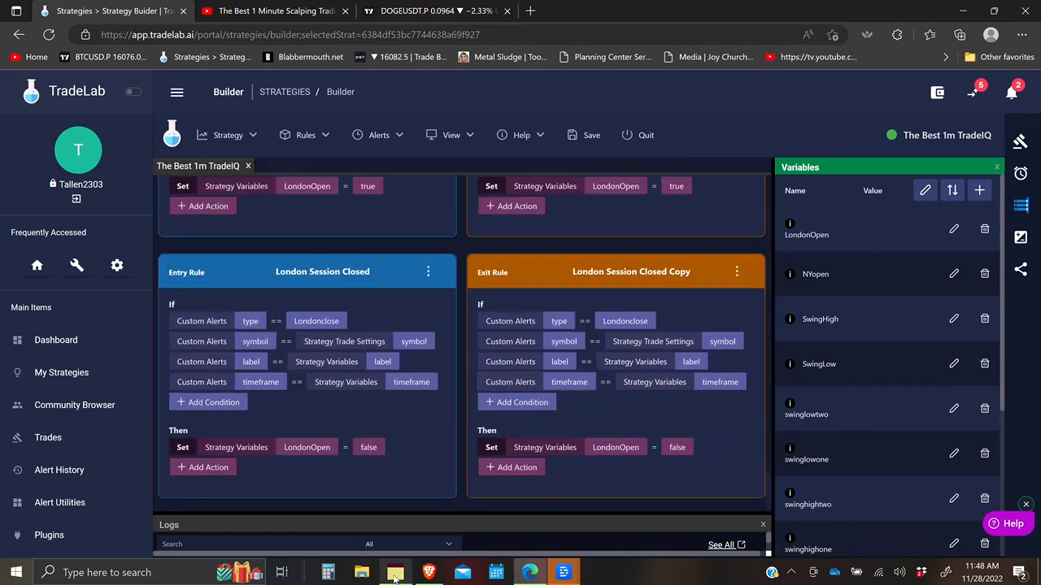
Read the stochastic conditions in the My Notes app, and check the strategy's variables in TradeLab again
click(395, 573)
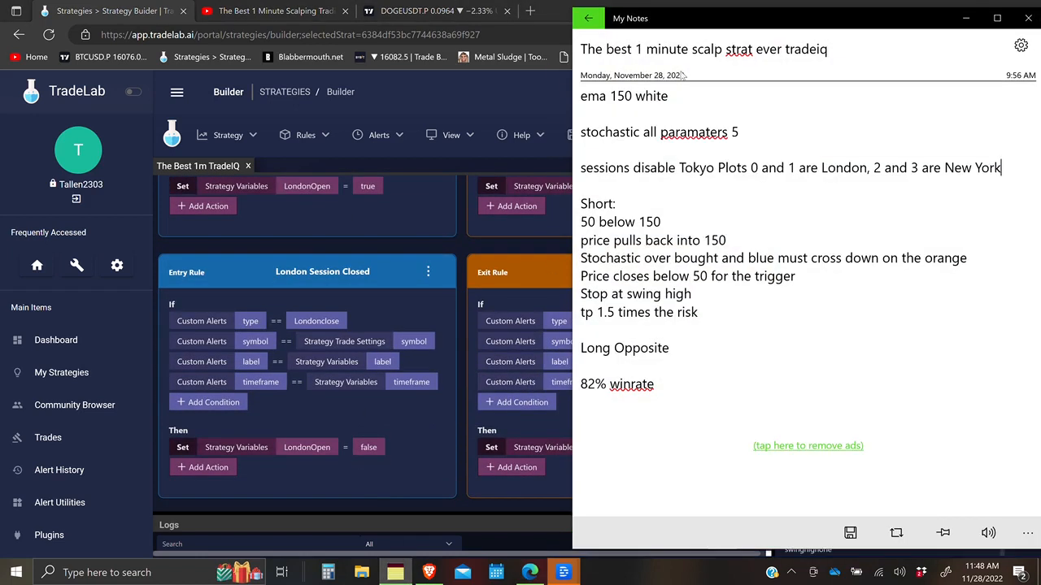
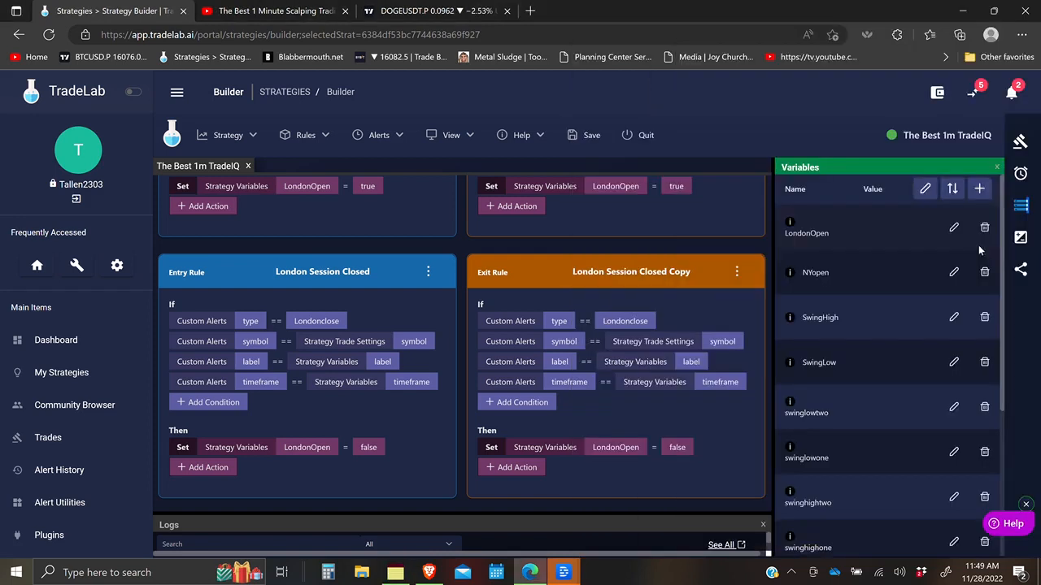
scroll(980, 250, down, 3)
scroll(928, 272, up, 3)
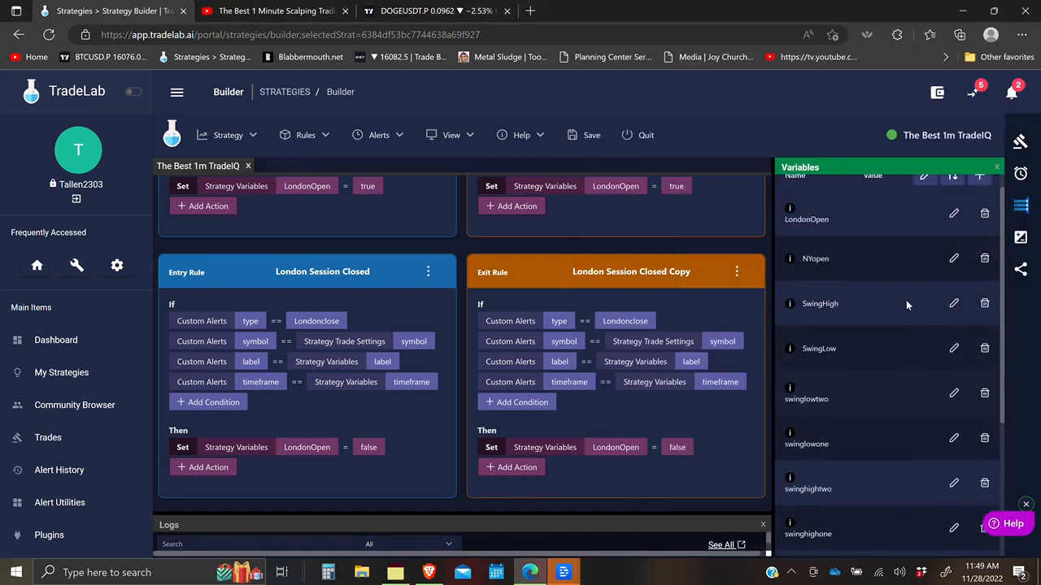
Add a True / False strategy variable named stoob and save it
click(979, 192)
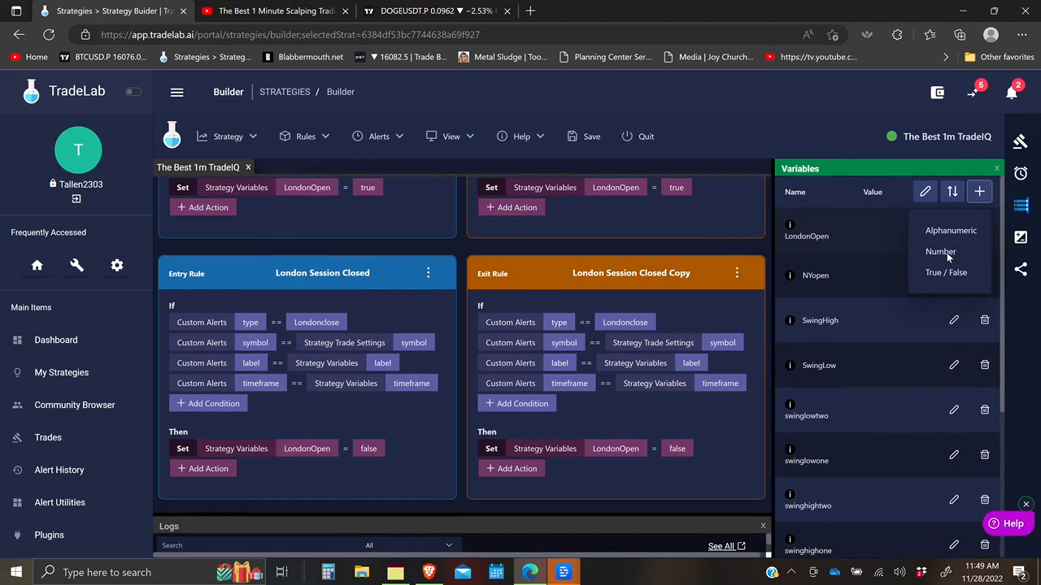
click(945, 274)
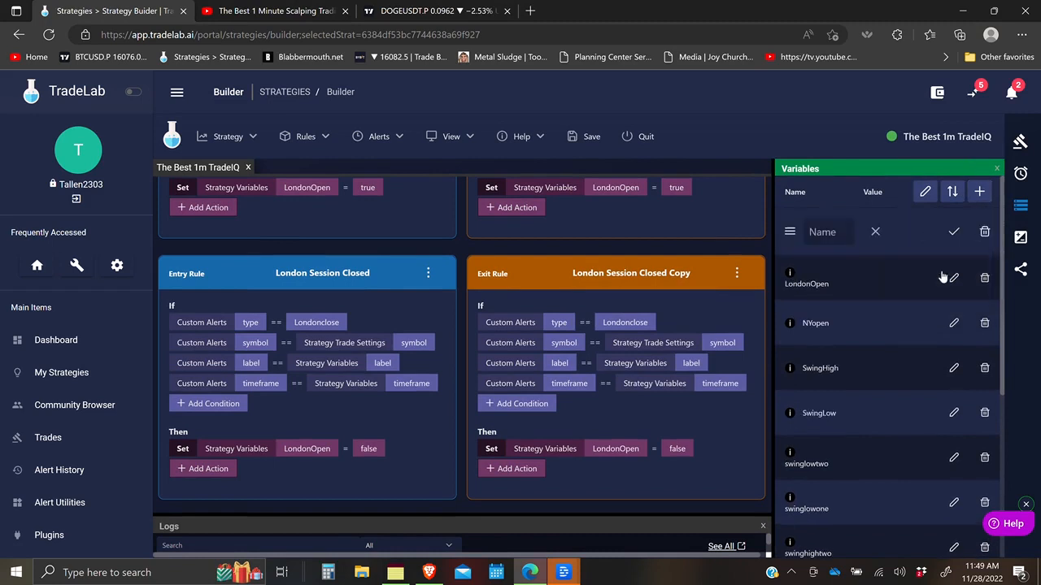
click(829, 232)
text(stoo)
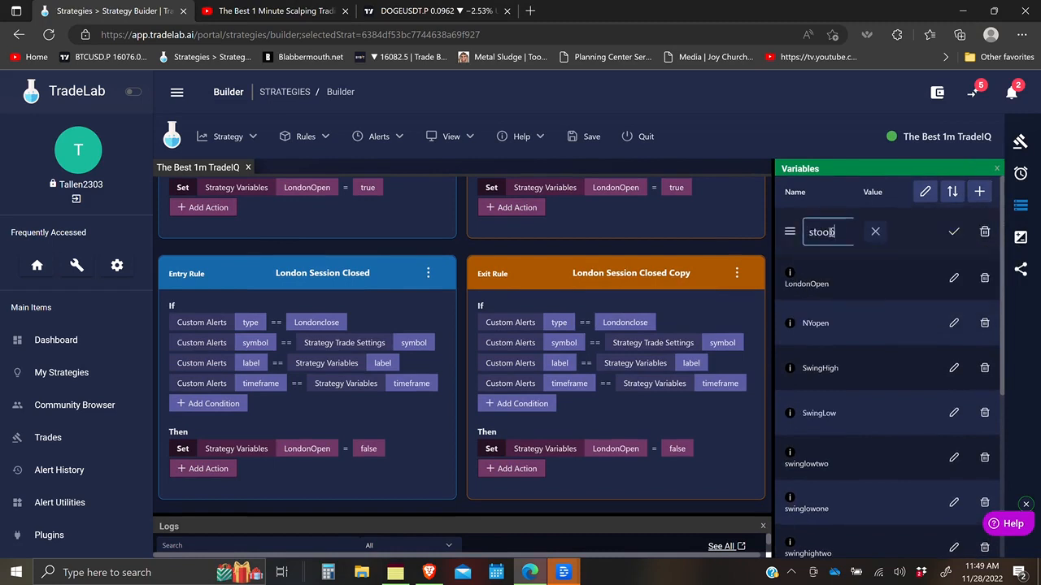
text(b)
click(952, 232)
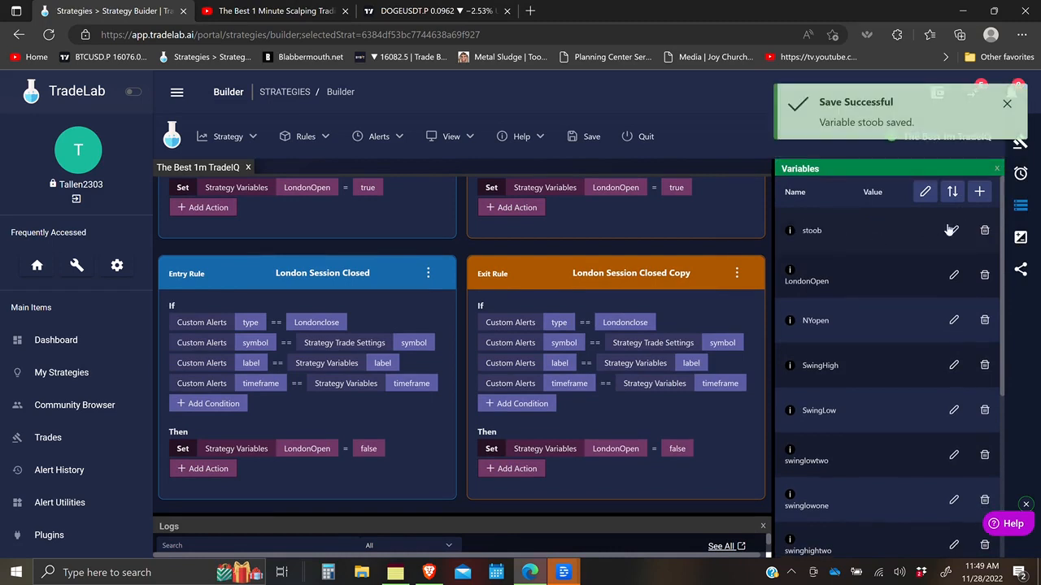
Add another True / False strategy variable named stoos and save it
click(978, 192)
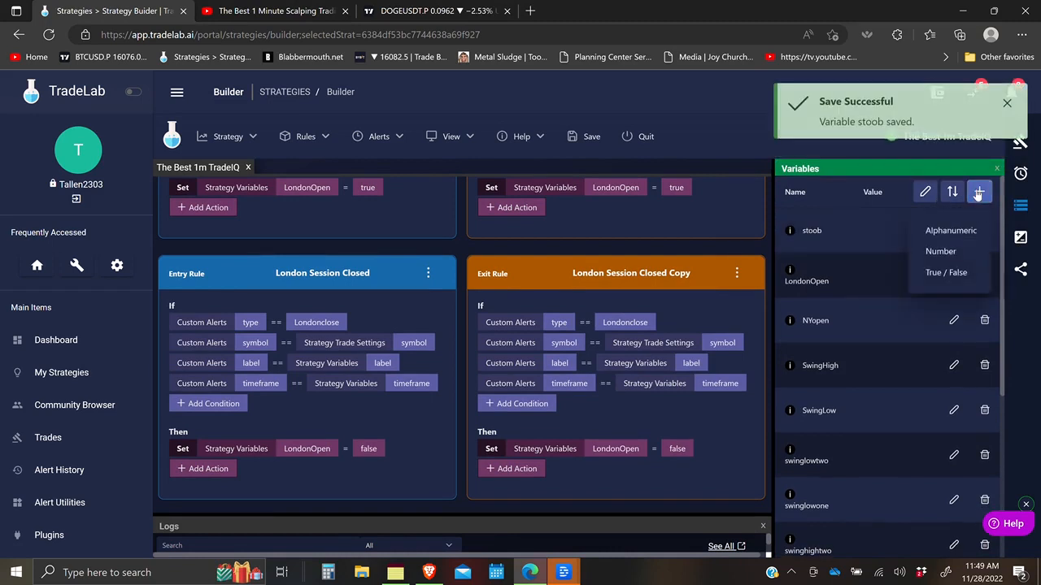
click(945, 272)
click(819, 233)
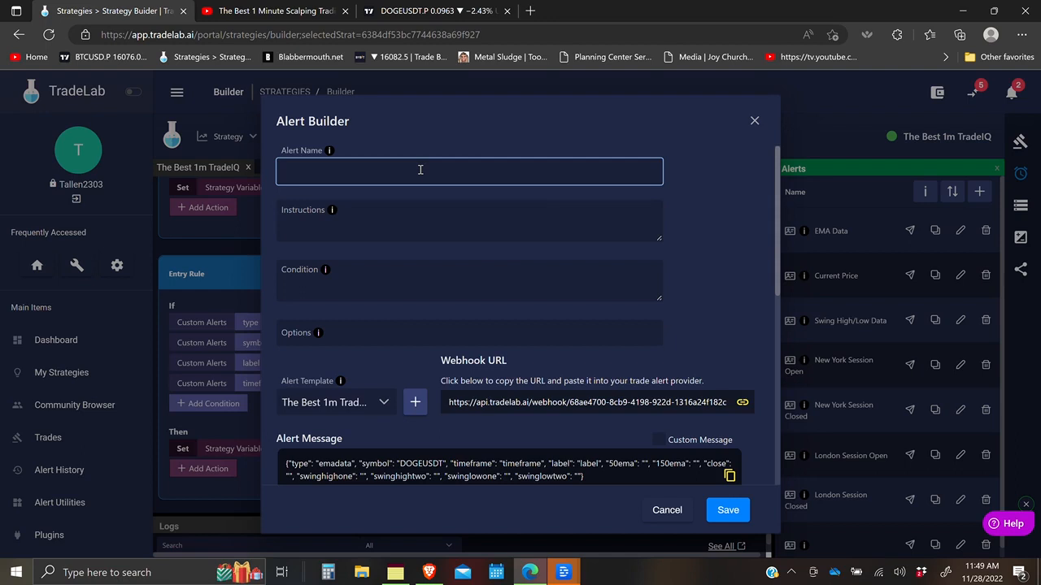
text(Stochastic O)
key(BackSpace)
key(BackSpace)
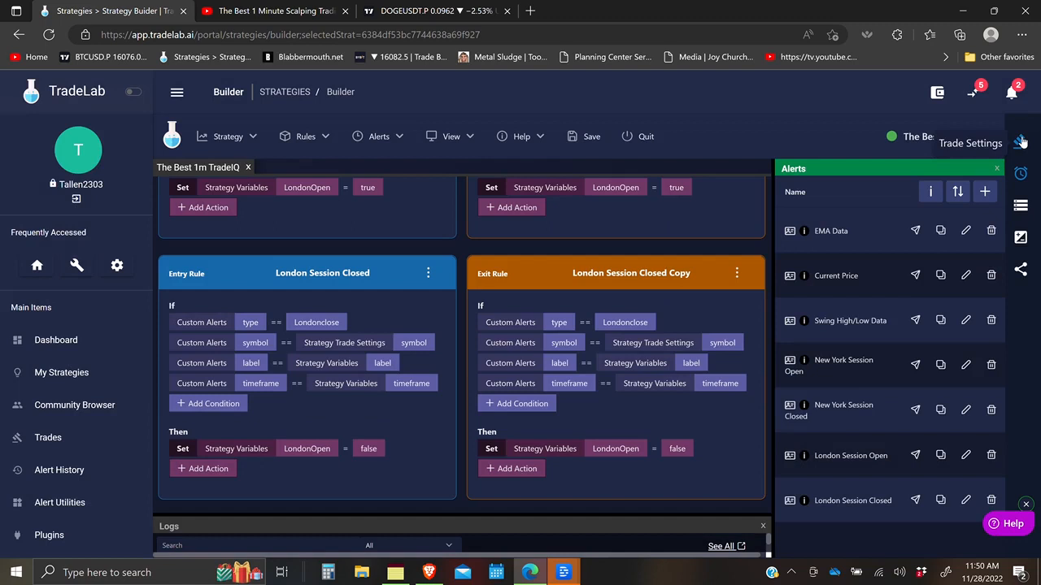
Delete the stoos and stoob variables from the strategy's variables
click(1020, 207)
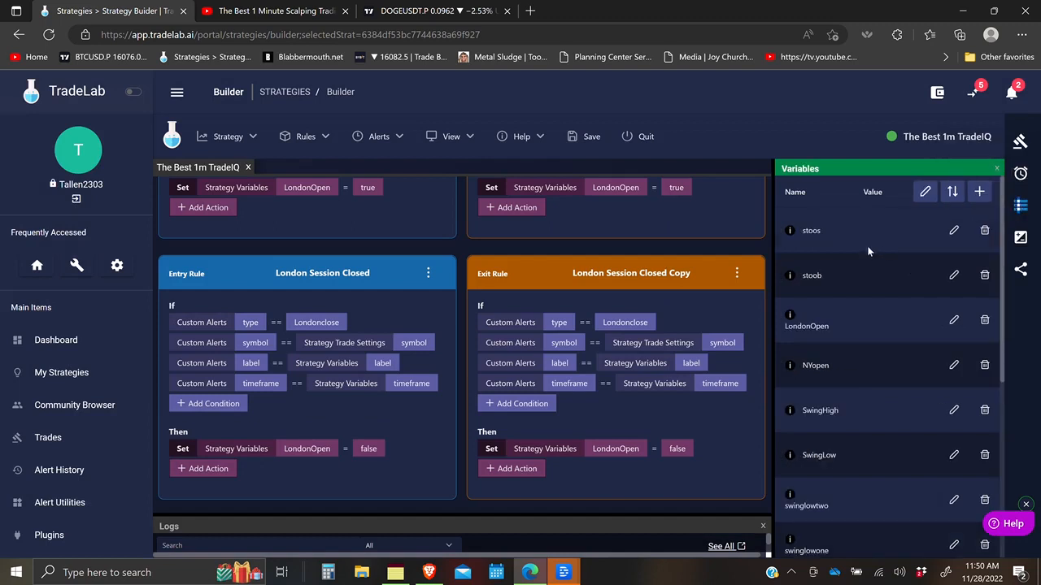
click(984, 232)
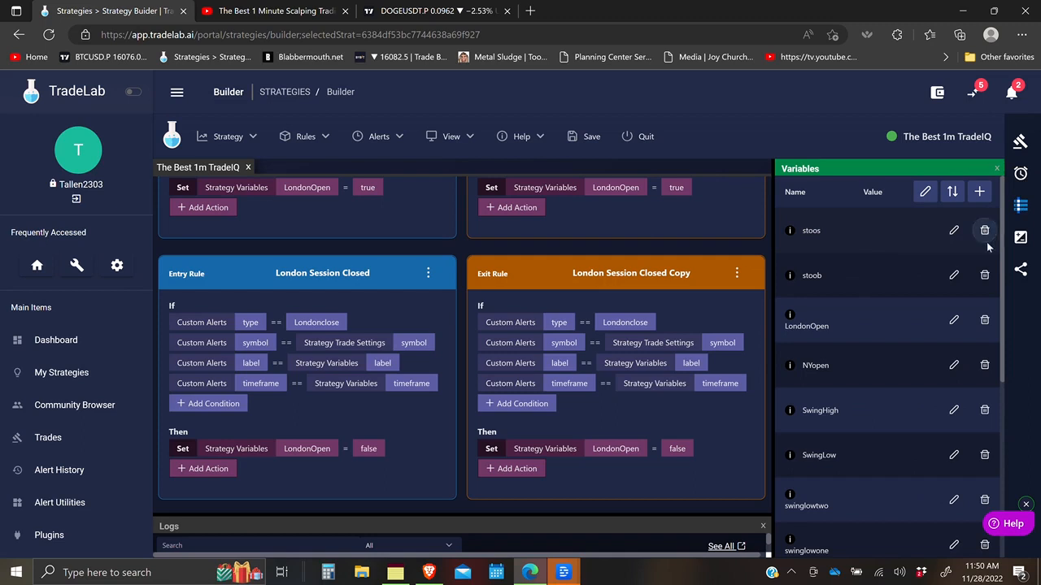
click(648, 353)
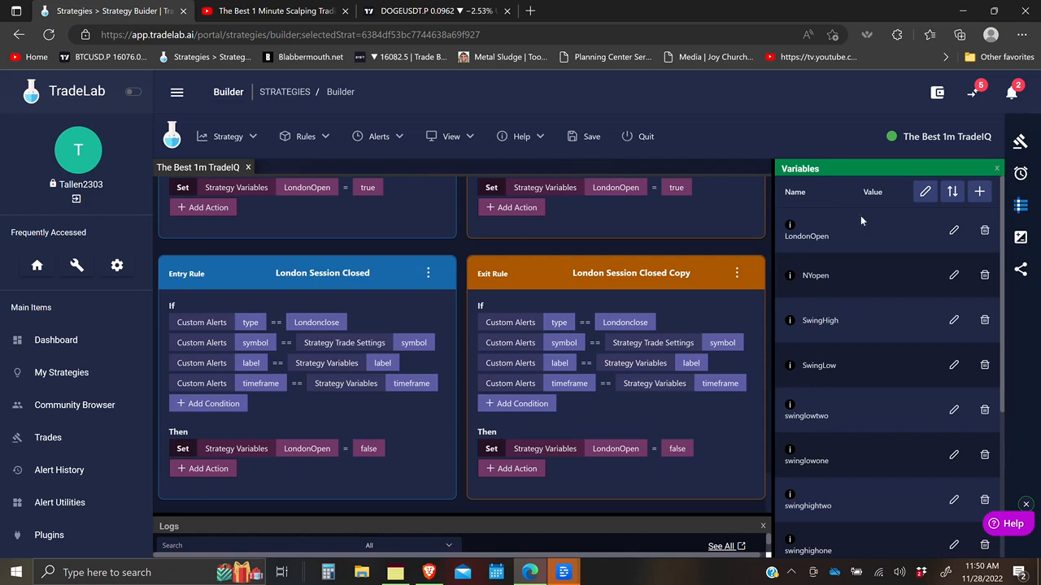
Start a new alert for the strategy and name it Stochastic Data
click(1020, 173)
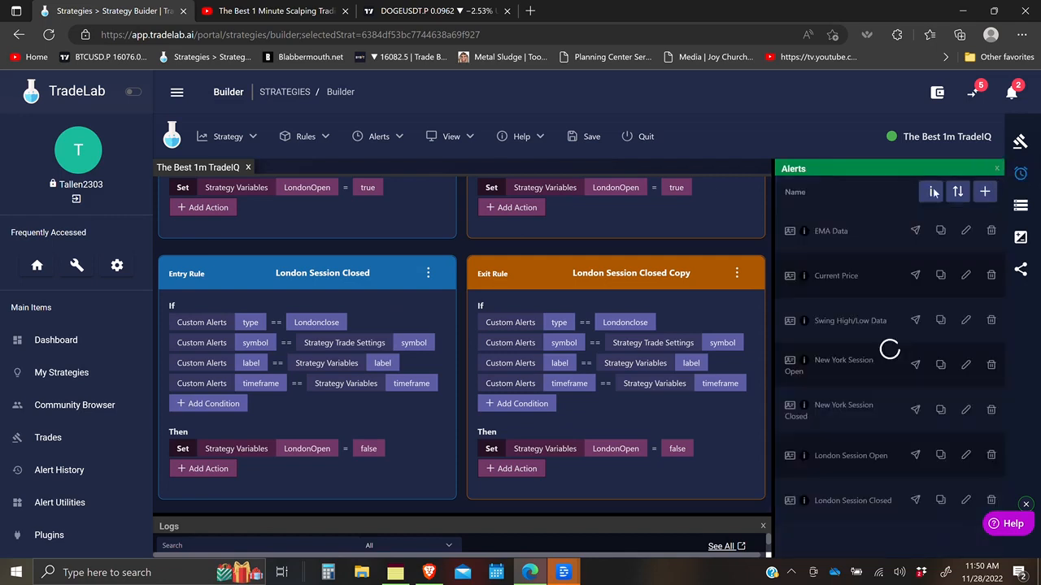
click(984, 193)
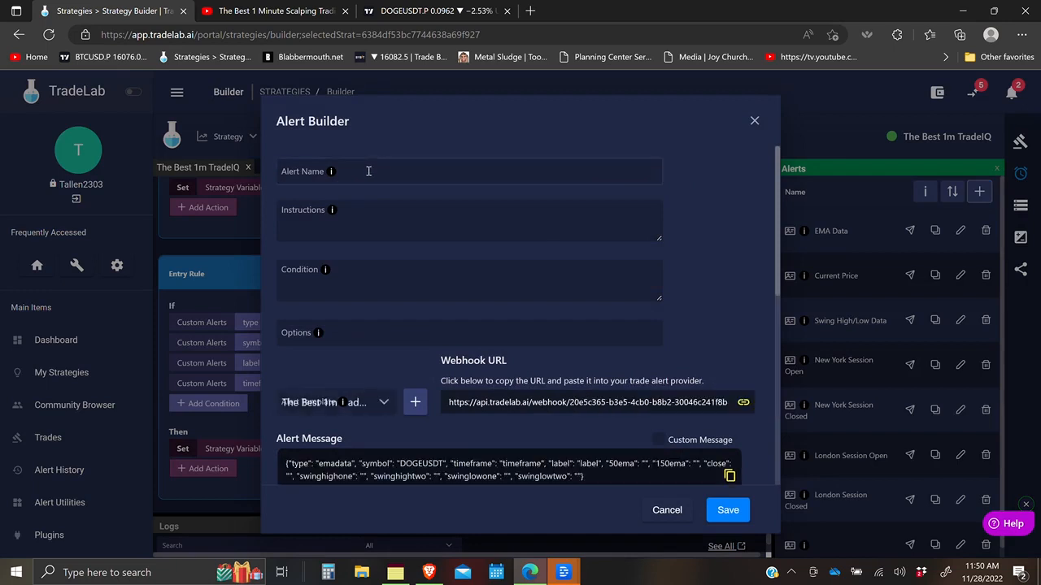
click(368, 171)
text(St)
key(BackSpace)
text(tochastic Data)
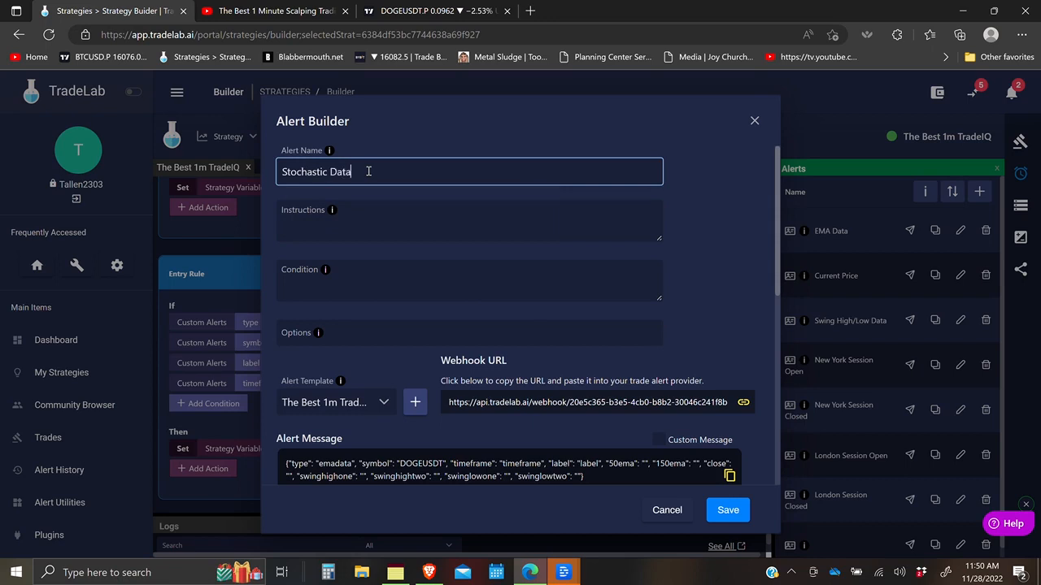
In TradingView, hide the Sessions indicator and show the Stoch values in the data window, and return to TradeLab
click(410, 13)
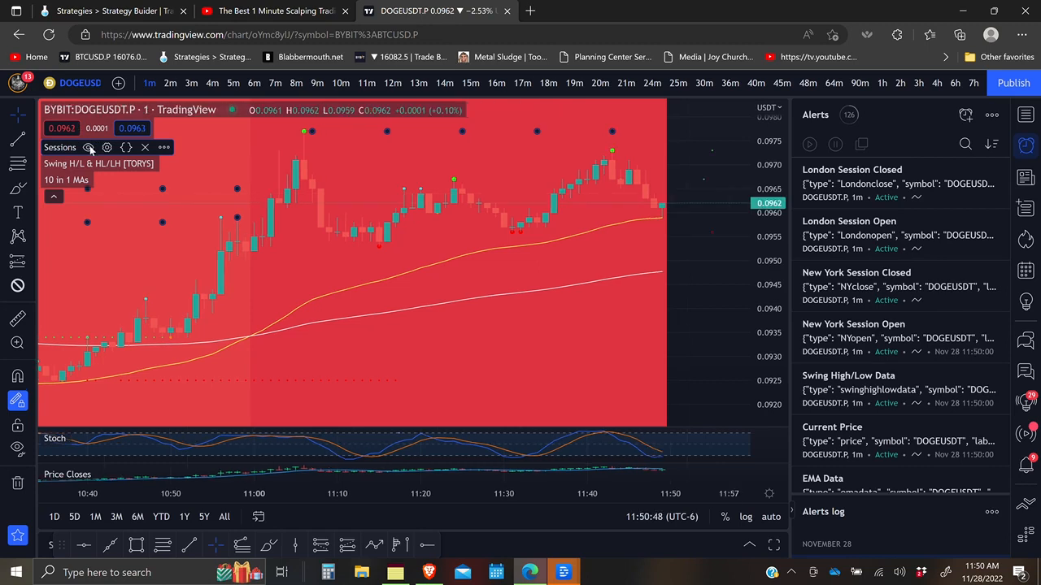
click(89, 149)
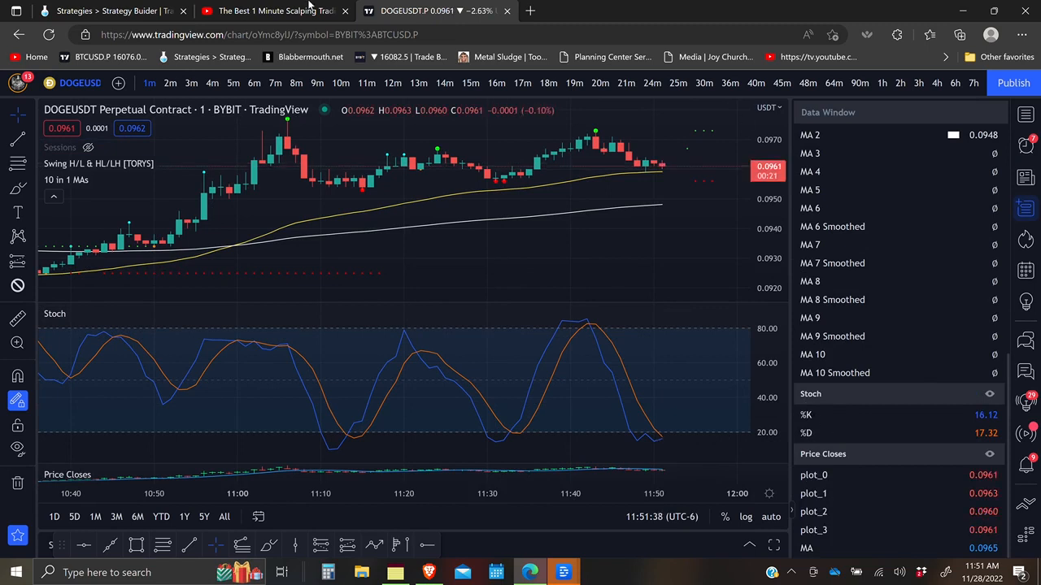
click(74, 10)
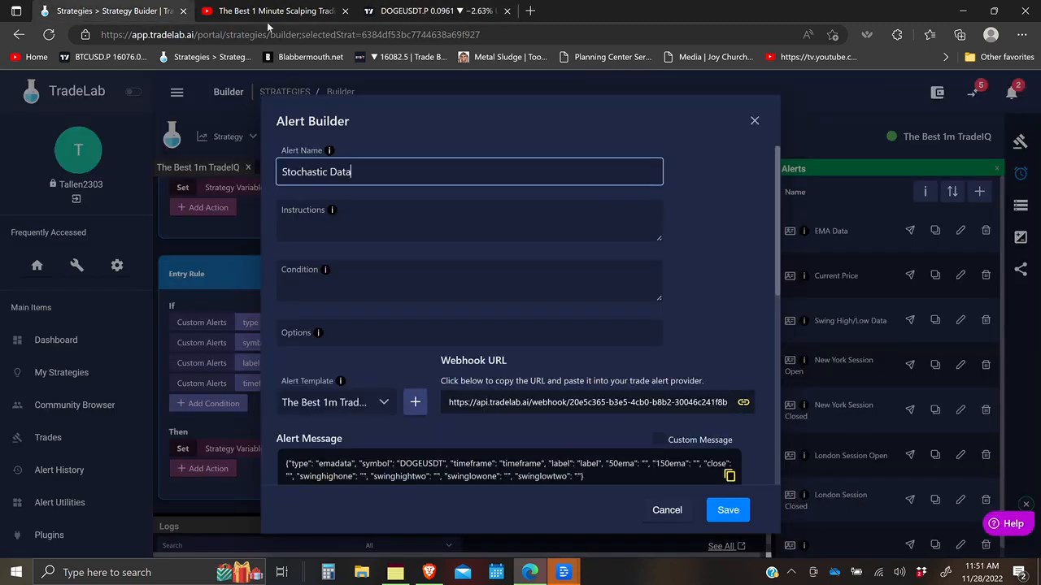
Check the %K and %D line colours in the Stoch indicator's style settings in TradingView, and return to TradeLab
click(436, 13)
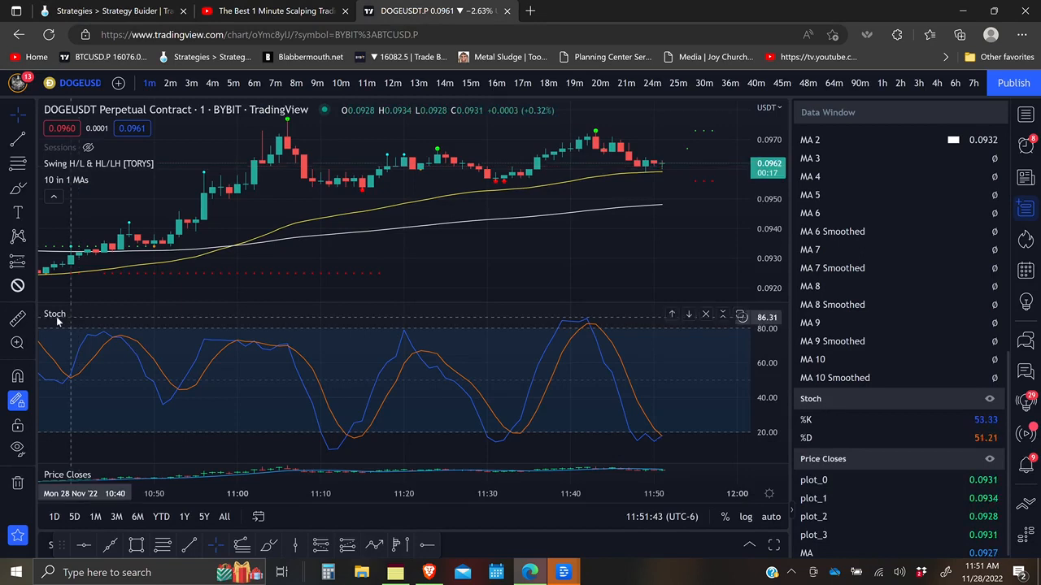
double_click(56, 314)
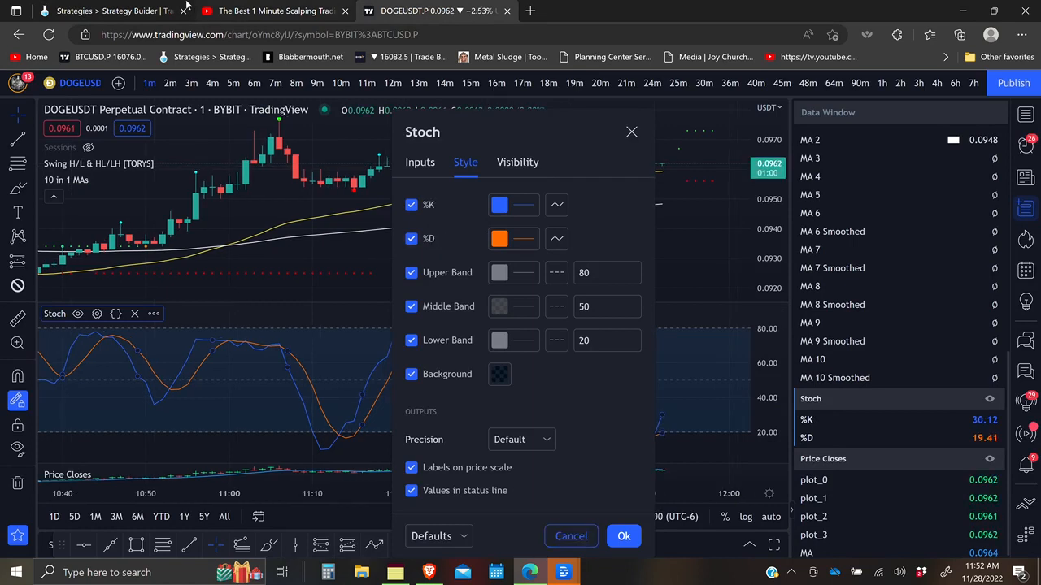
click(110, 11)
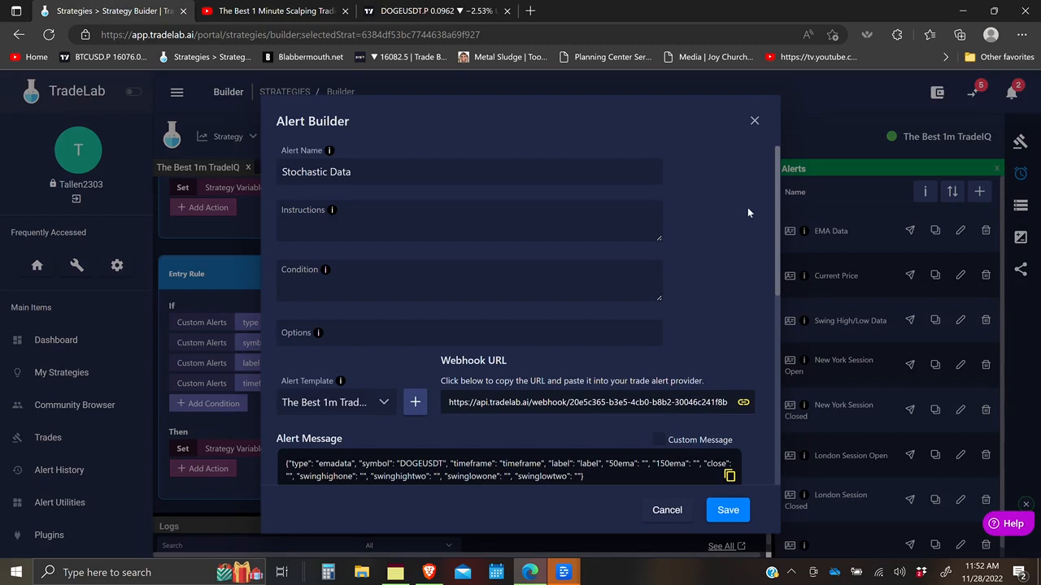
Remove the close, swinghighone, swinghightwo, swinglowone and swinglowtwo fields from the Stochastic Data alert
scroll(720, 259, down, 3)
click(623, 344)
click(416, 407)
click(735, 378)
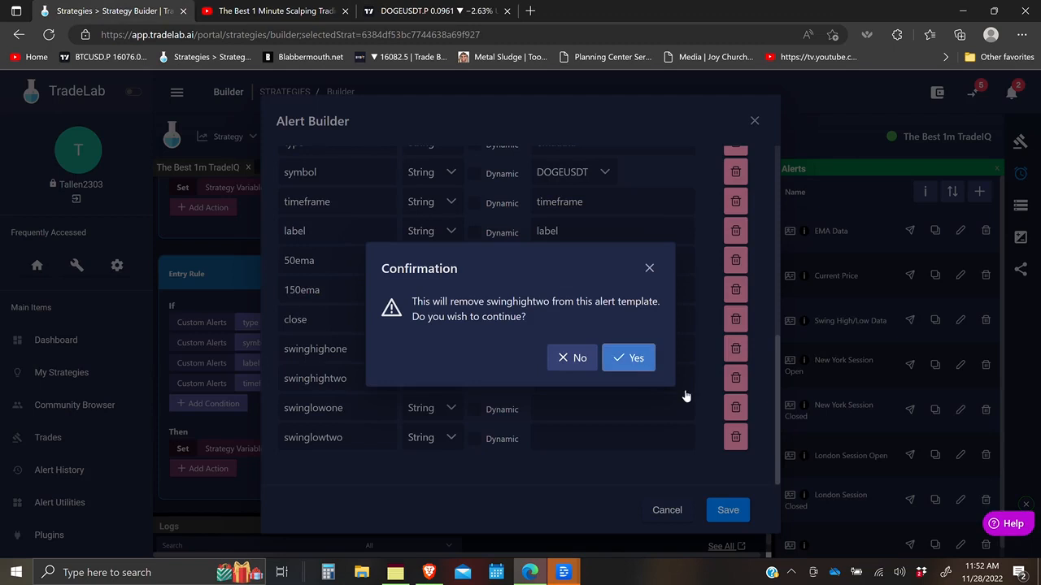
click(628, 357)
click(735, 438)
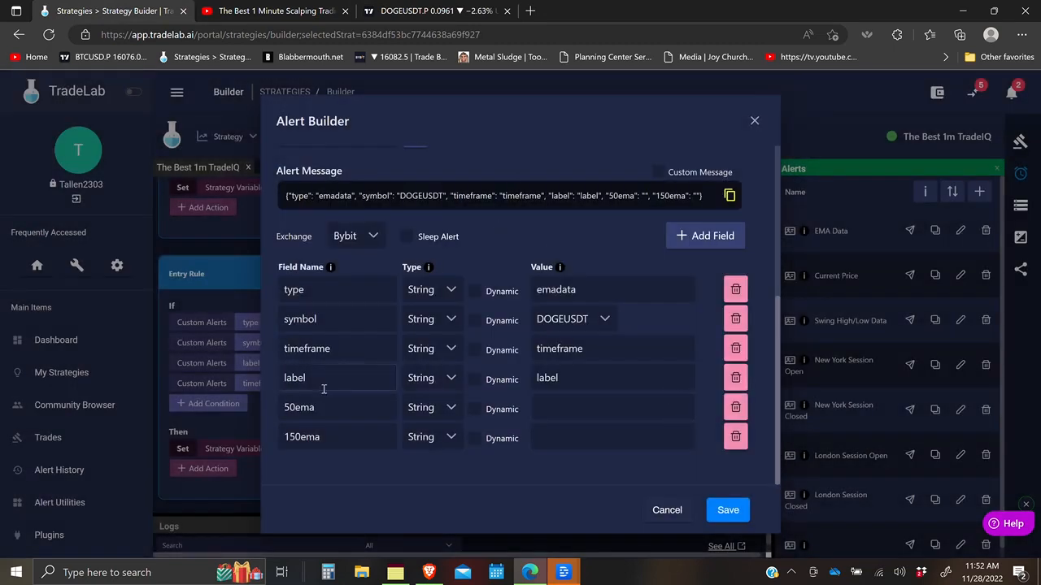
Rename the alert's 50ema field to blueline, checking the Stoch lines in TradingView
double_click(323, 409)
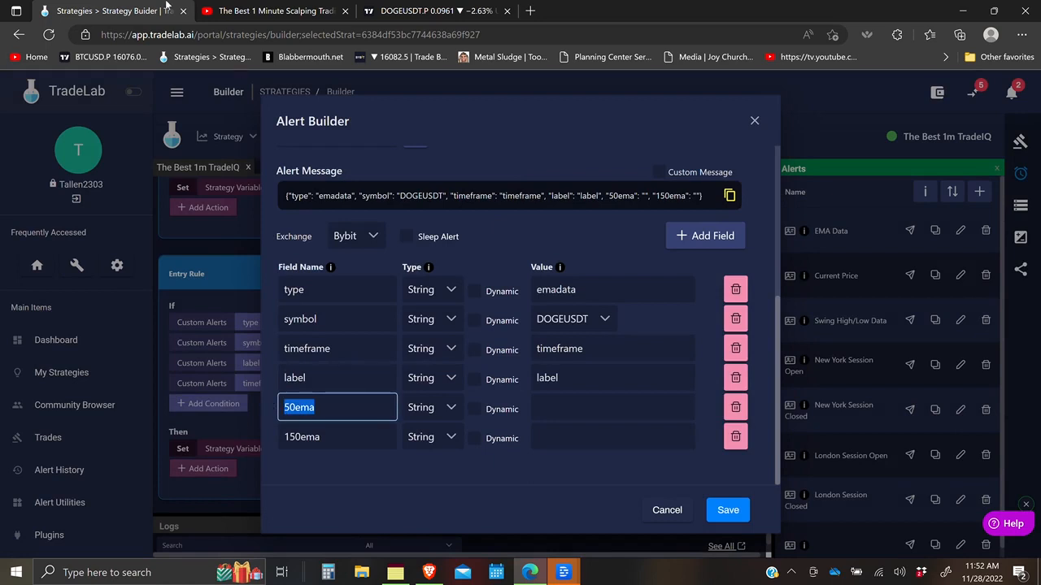
click(431, 10)
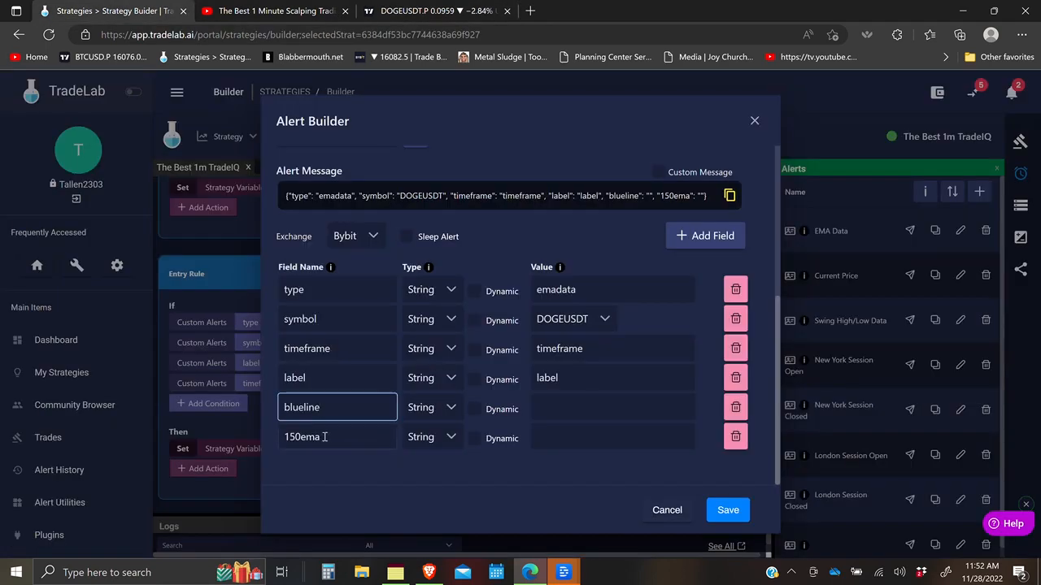
Rename the alert's 150ema field to orangeline and make the blueline and orangeline fields dynamic numbers
drag(326, 437, 269, 441)
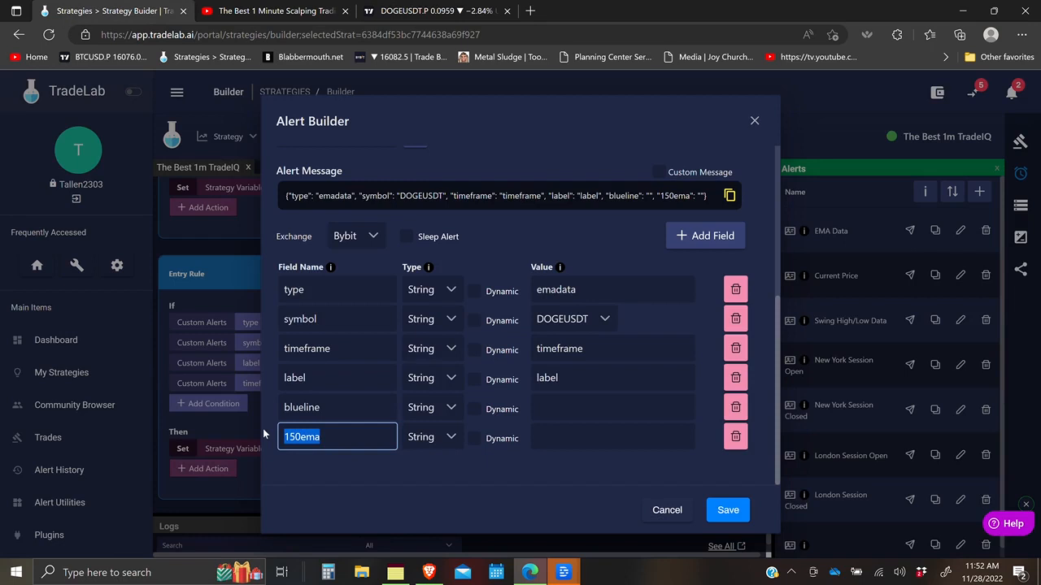
text(orangeline)
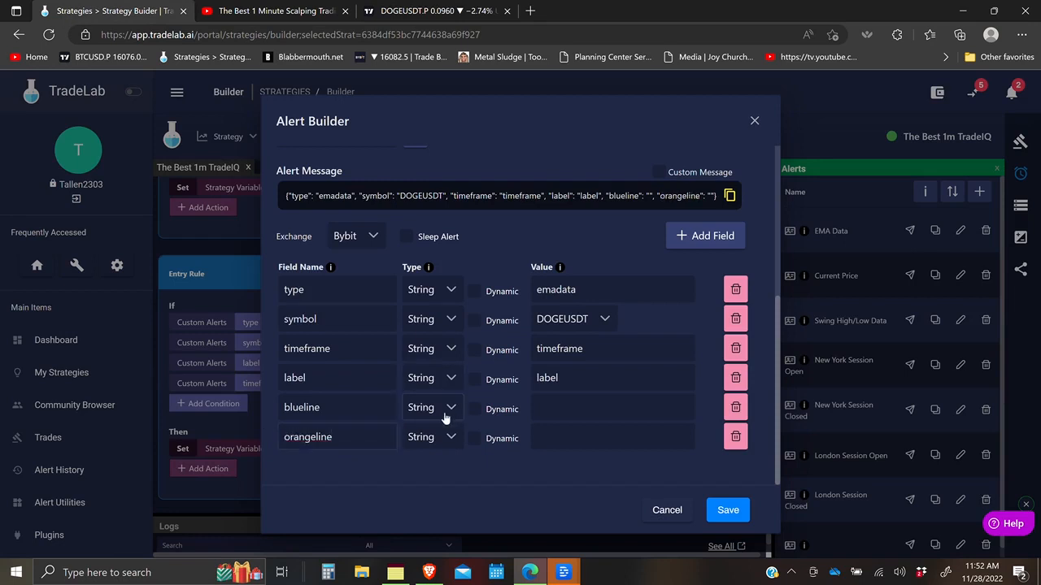
click(450, 418)
click(446, 464)
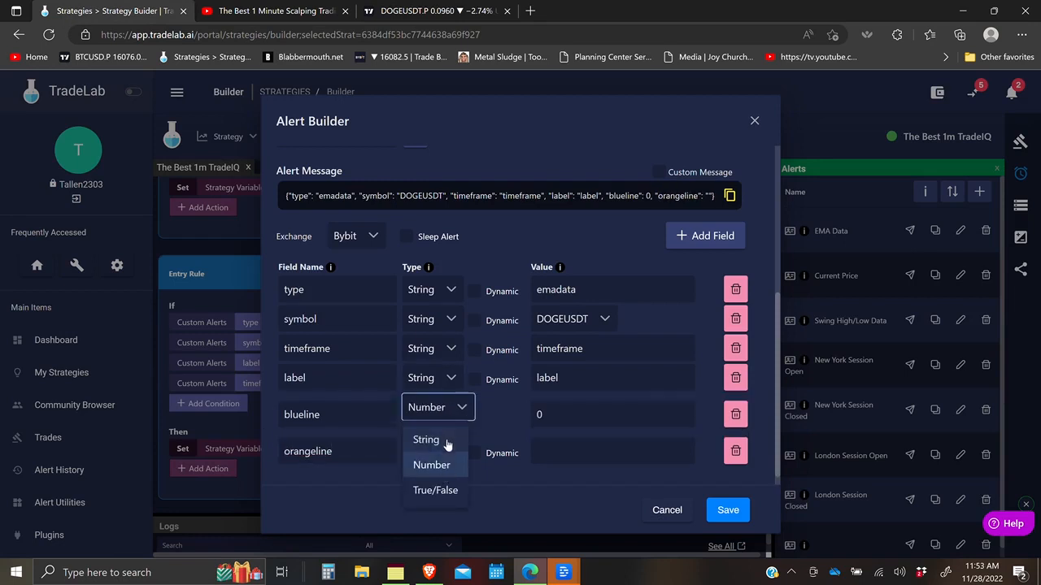
click(446, 451)
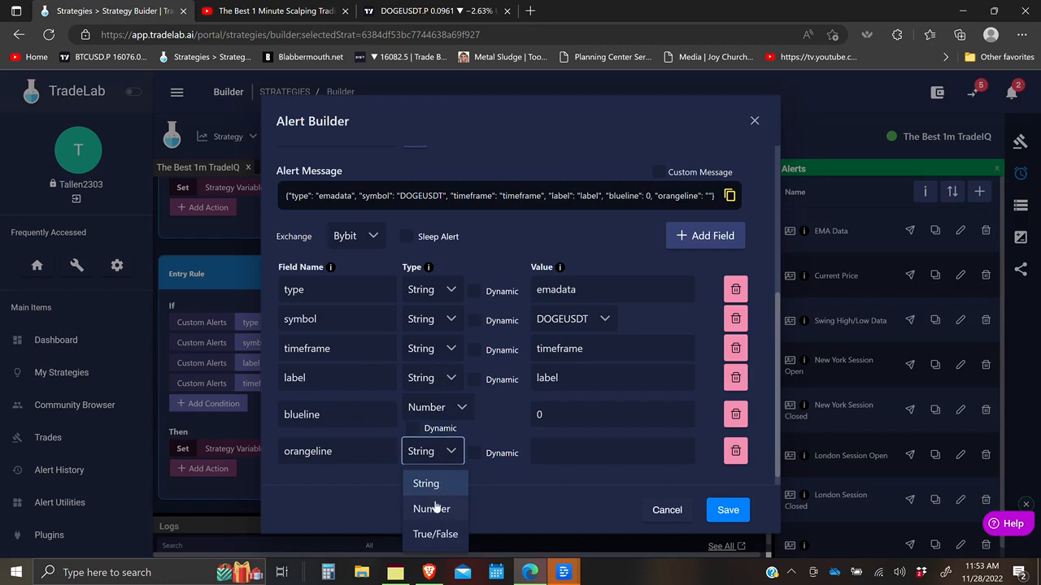
click(431, 508)
click(412, 427)
click(412, 473)
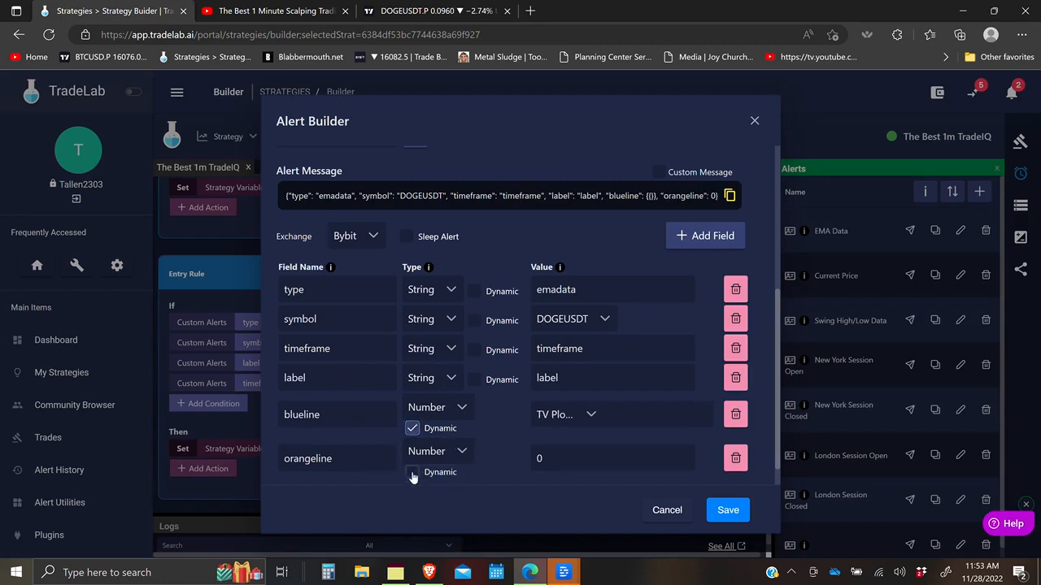
Make the alert's label, timeframe and symbol fields dynamic
click(475, 380)
click(474, 350)
click(474, 320)
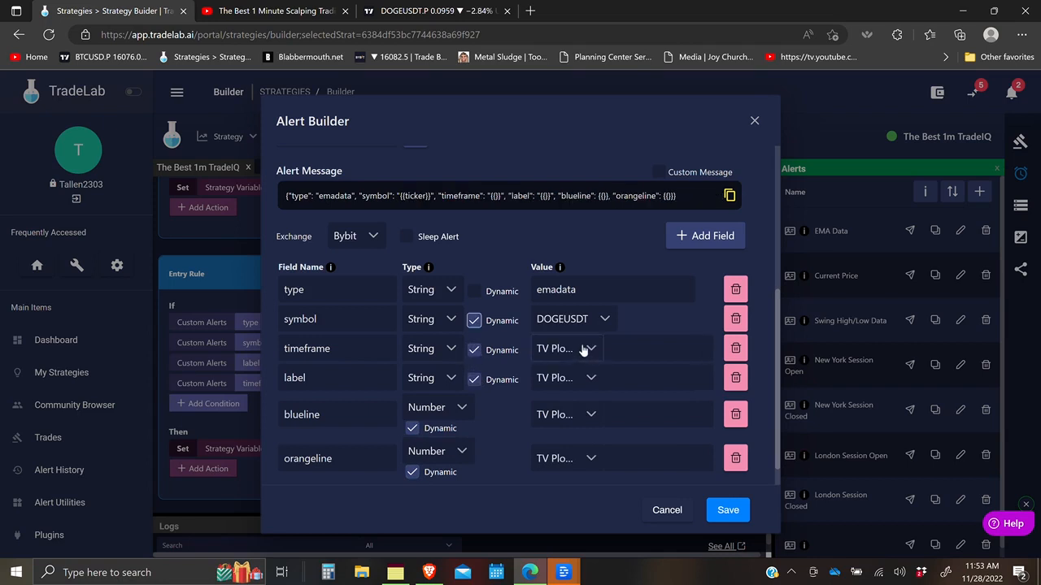
Link the alert's timeframe and label fields to the strategy variables timeframe and label
click(589, 350)
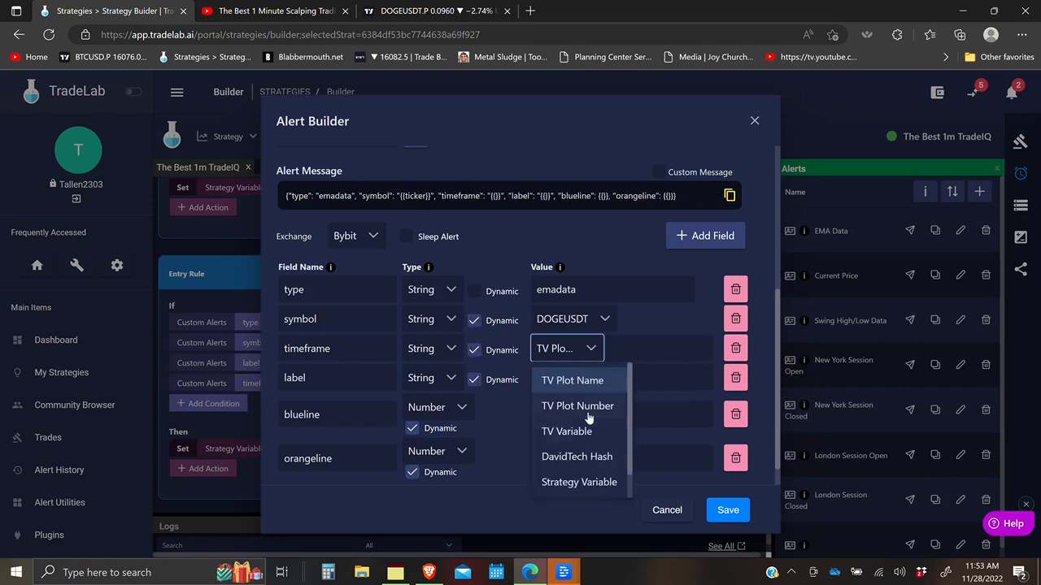
click(587, 482)
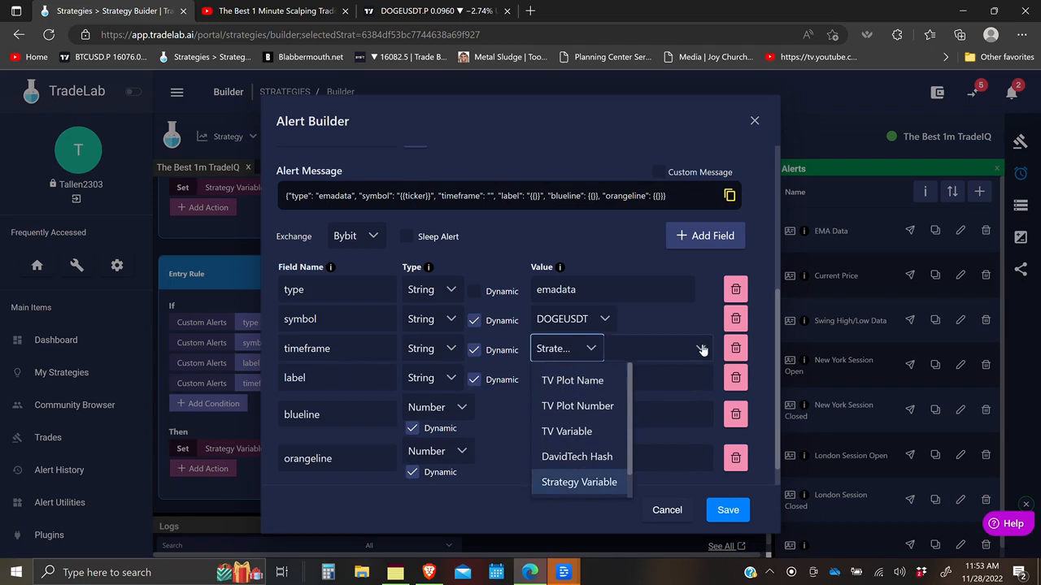
click(702, 349)
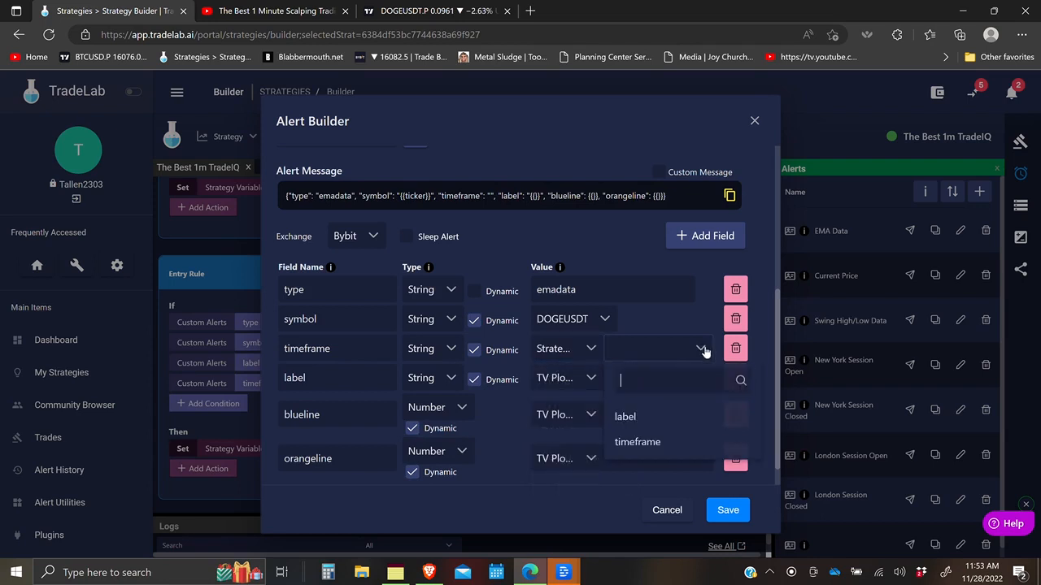
click(663, 442)
click(596, 383)
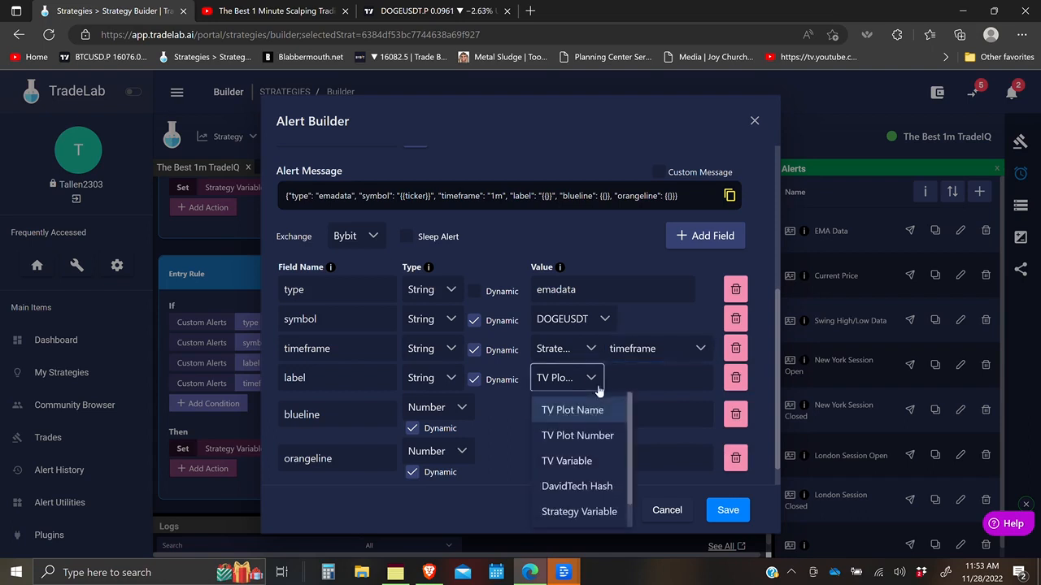
click(592, 512)
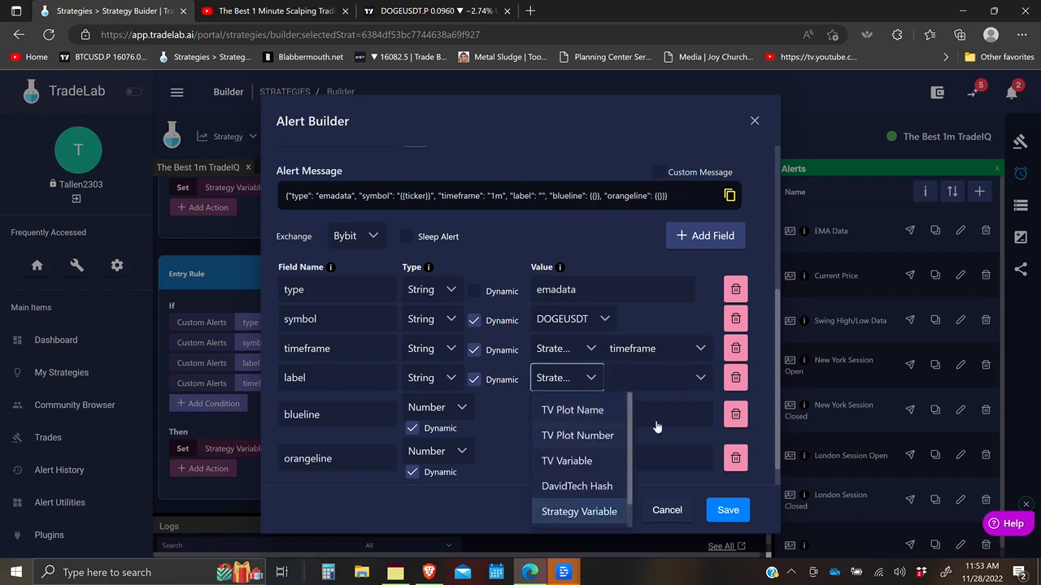
click(700, 382)
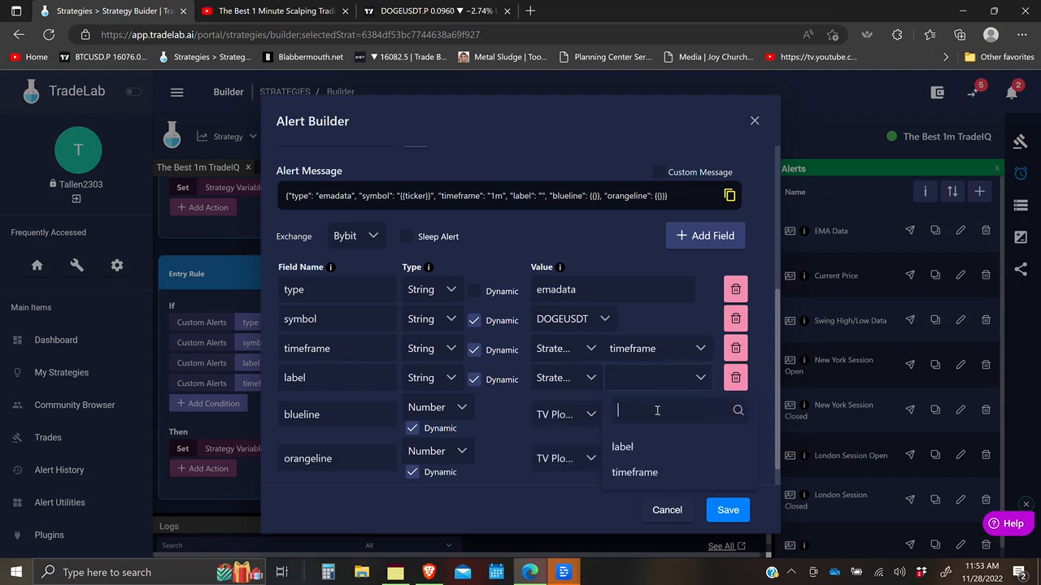
click(633, 448)
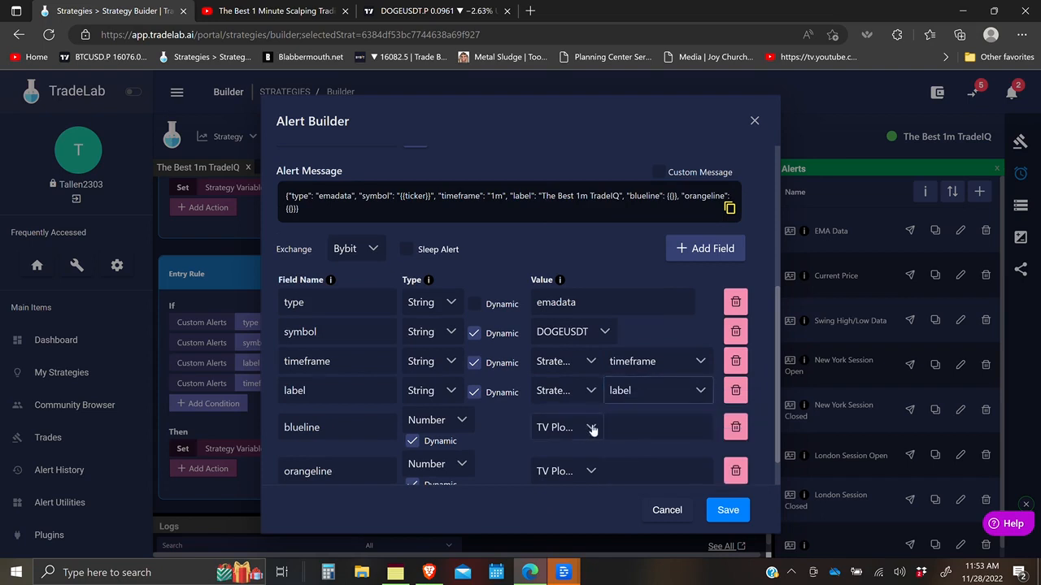
Take the blueline field's value from the TV Plot Number Plot 0
click(590, 427)
click(590, 325)
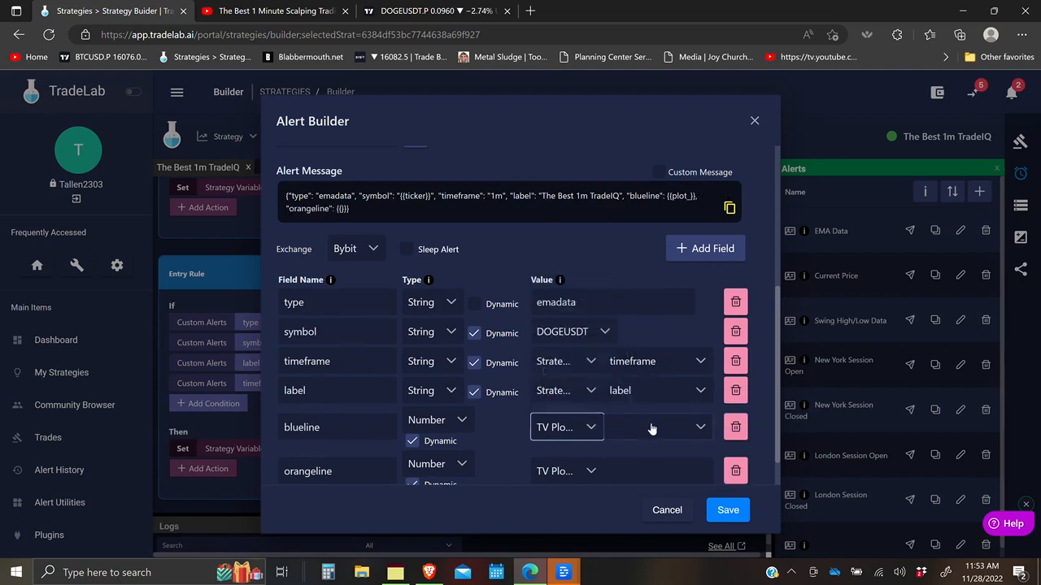
click(651, 430)
click(597, 302)
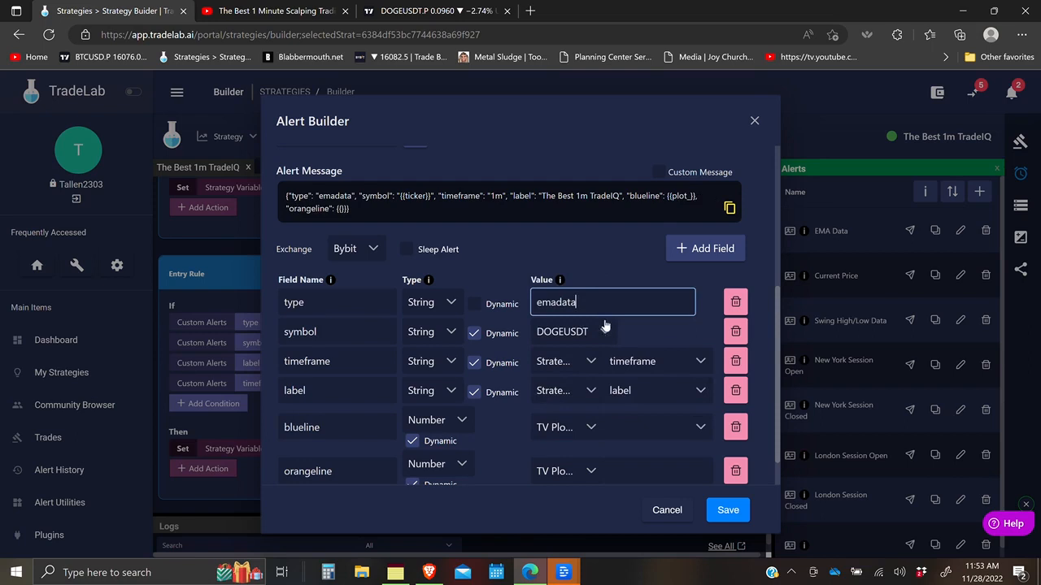
scroll(552, 365, down, 1)
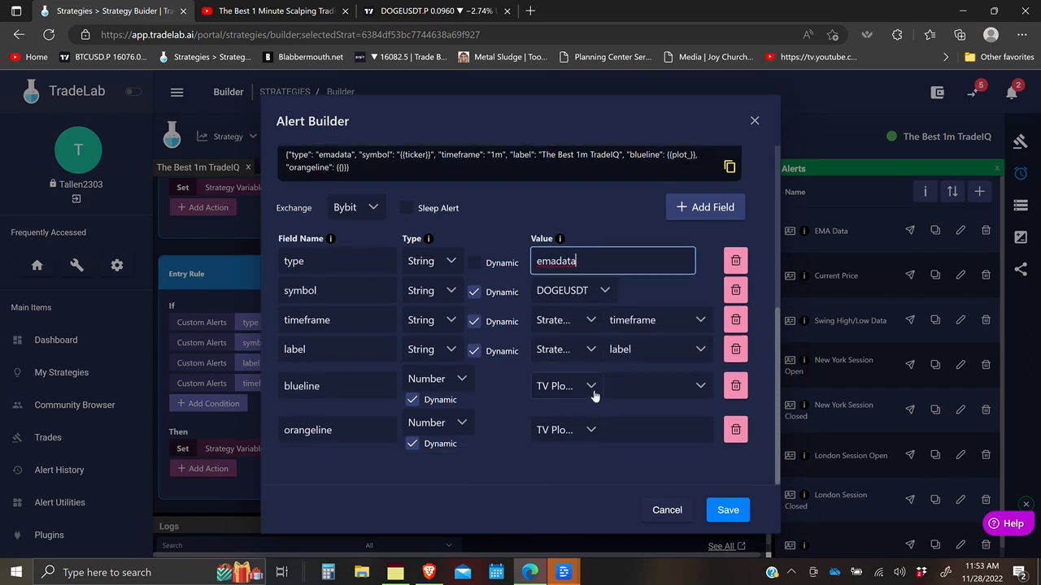
click(685, 388)
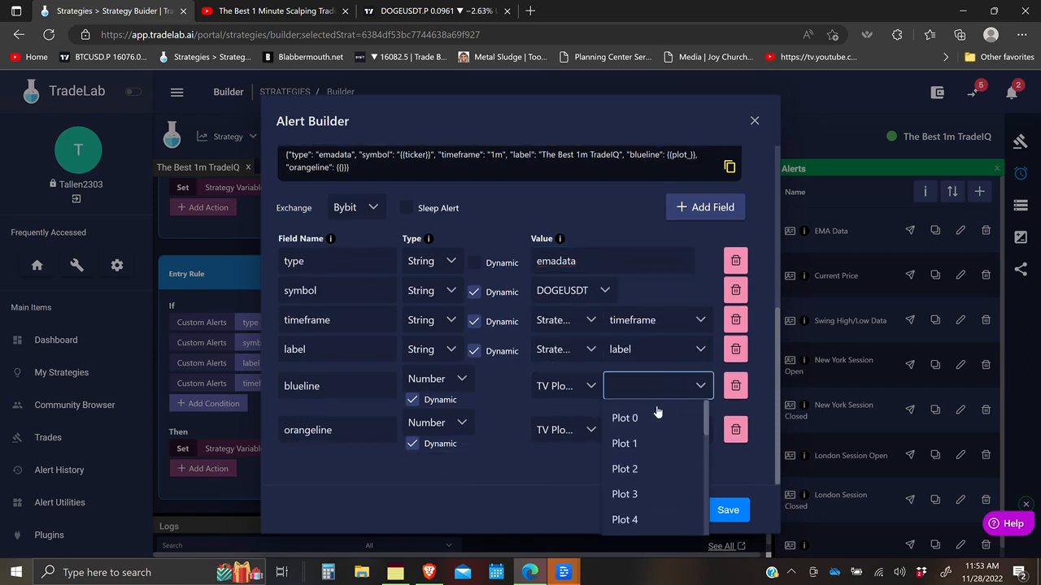
click(623, 418)
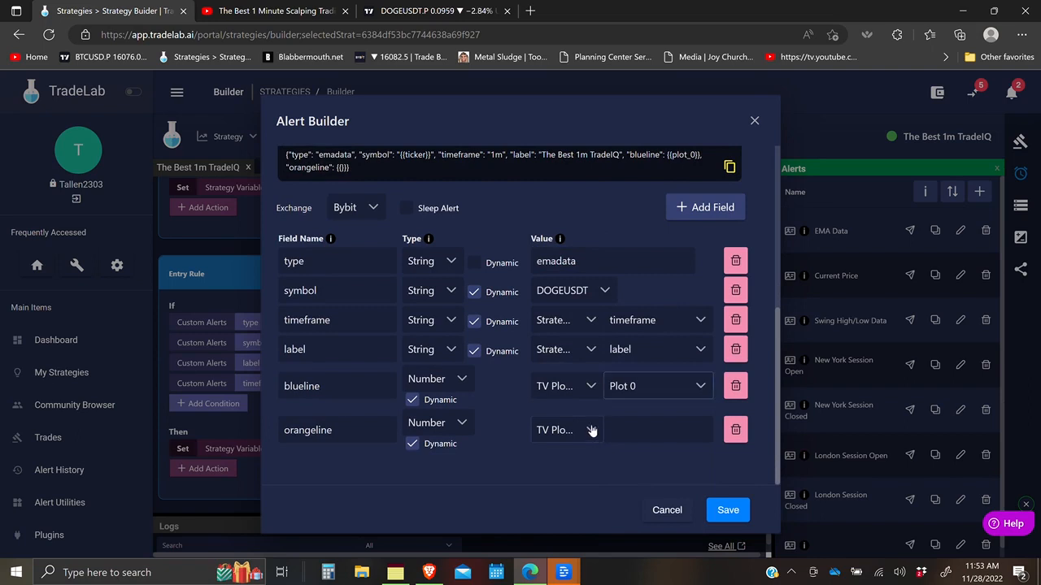
Take the orangeline field's value from the TV Plot Number Plot 1
click(593, 430)
click(605, 325)
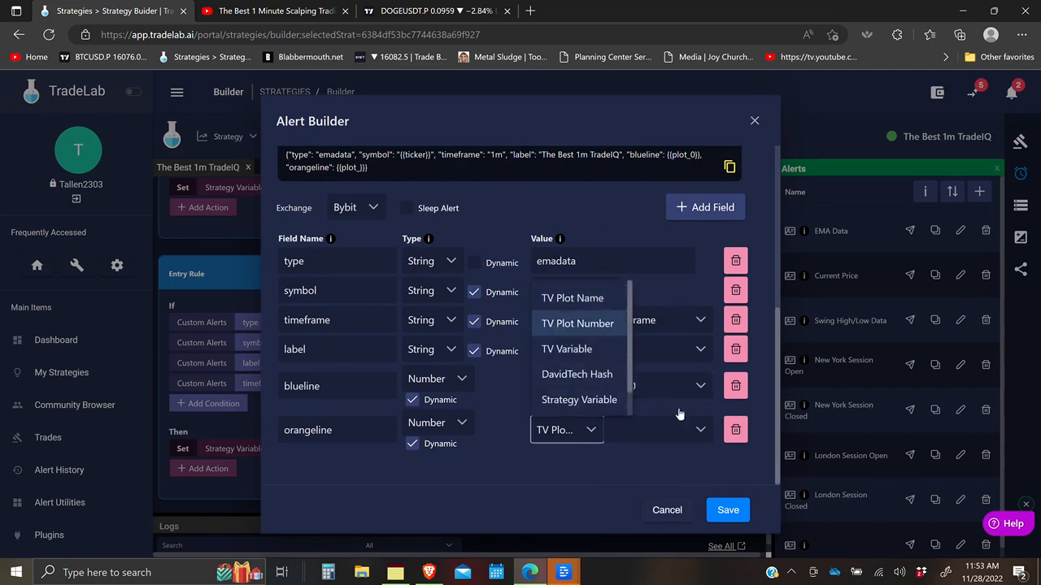
click(703, 439)
click(640, 325)
Set the alert's type value to stochasticdata and save the Stochastic Data alert
drag(575, 261, 499, 259)
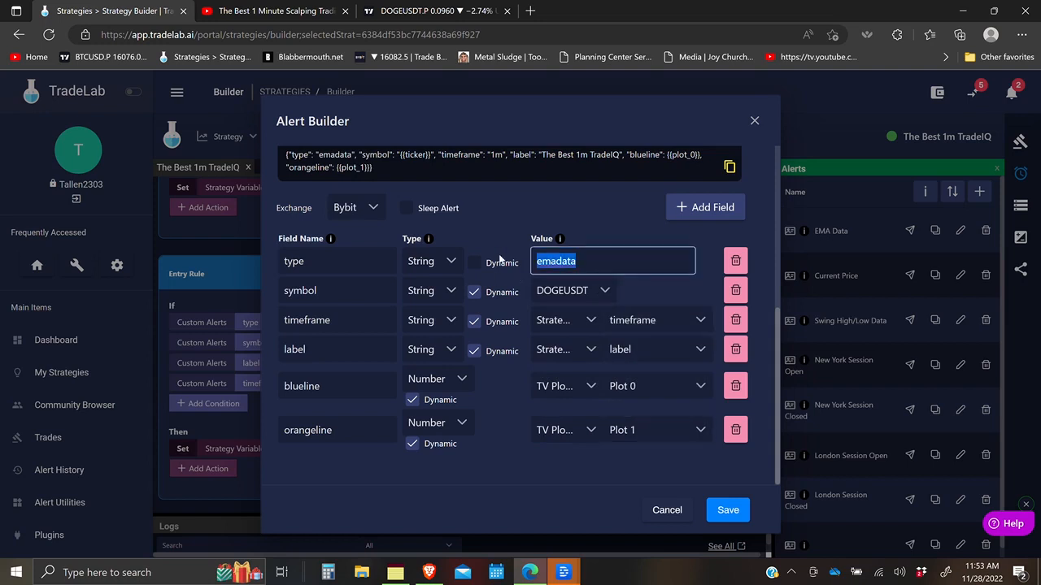
text(sto)
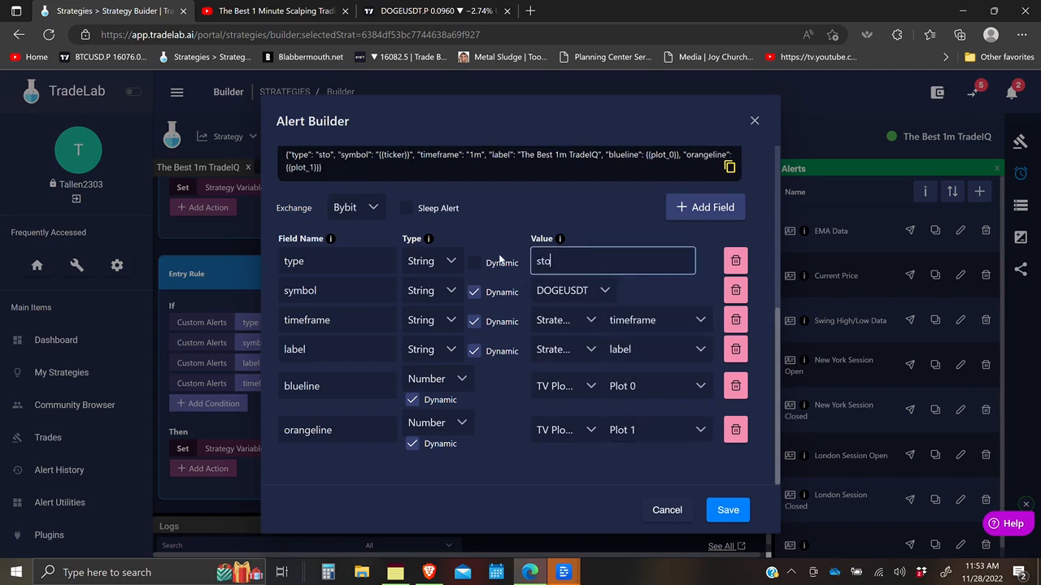
text(ckhasticdata)
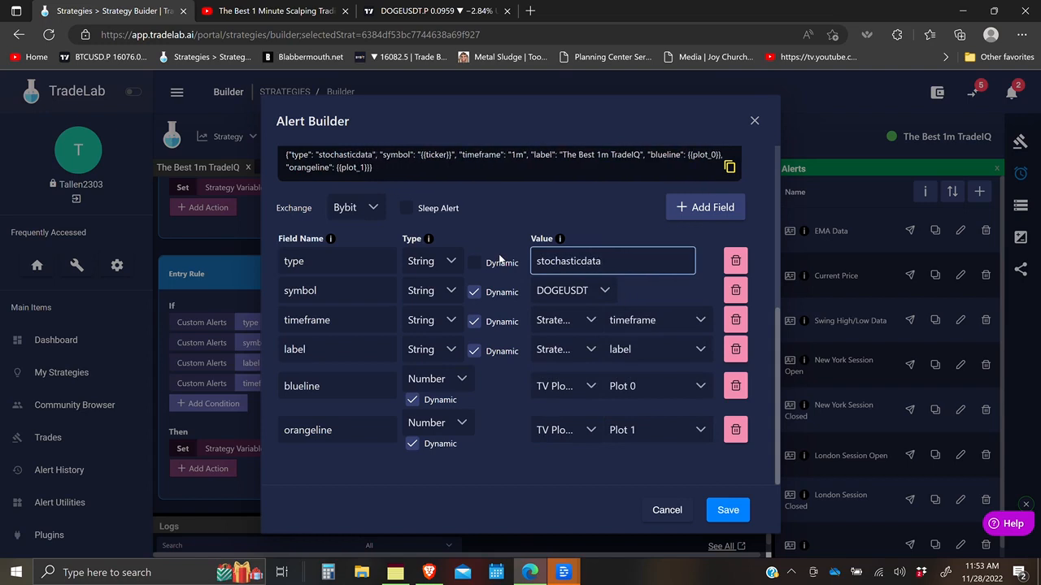
click(712, 509)
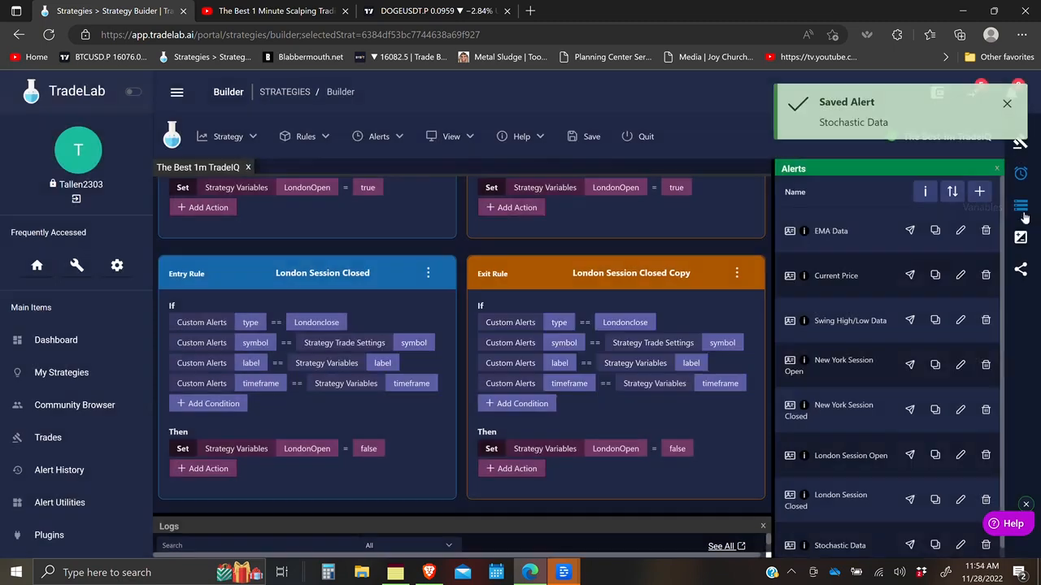
Add a Number strategy variable named blueline
click(1020, 206)
click(979, 191)
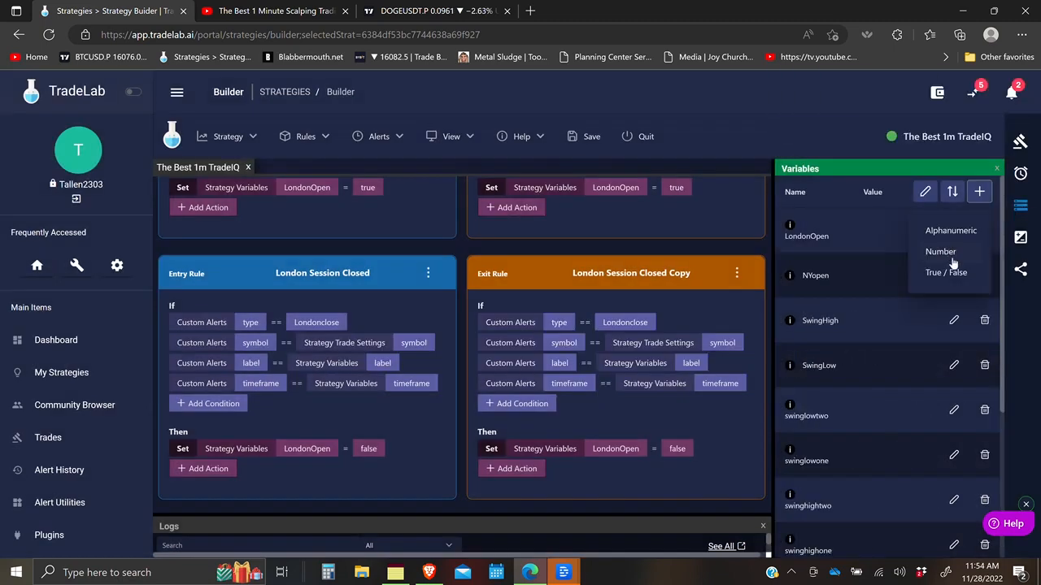
click(947, 256)
click(829, 233)
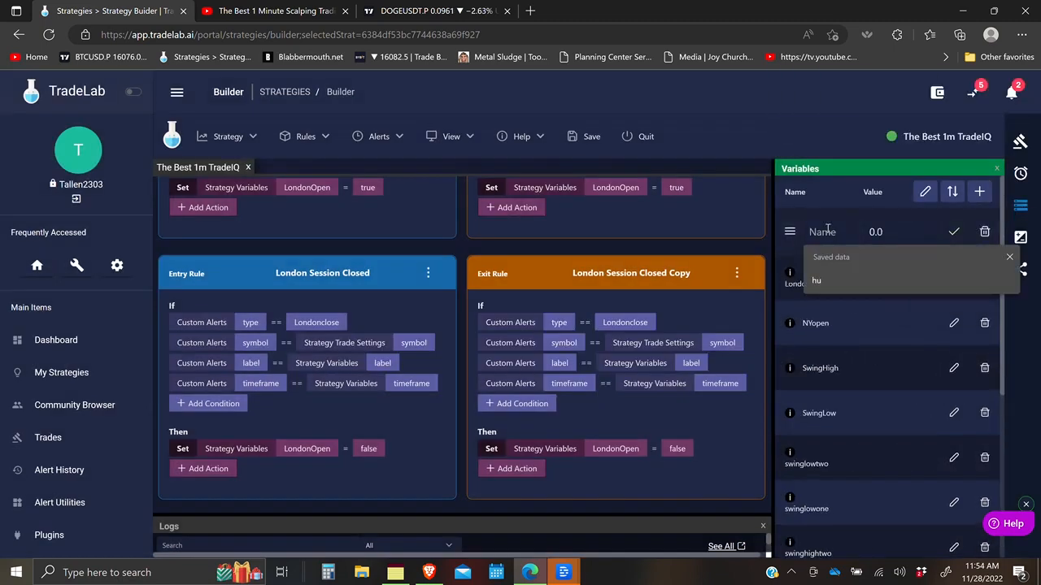
text(blueline)
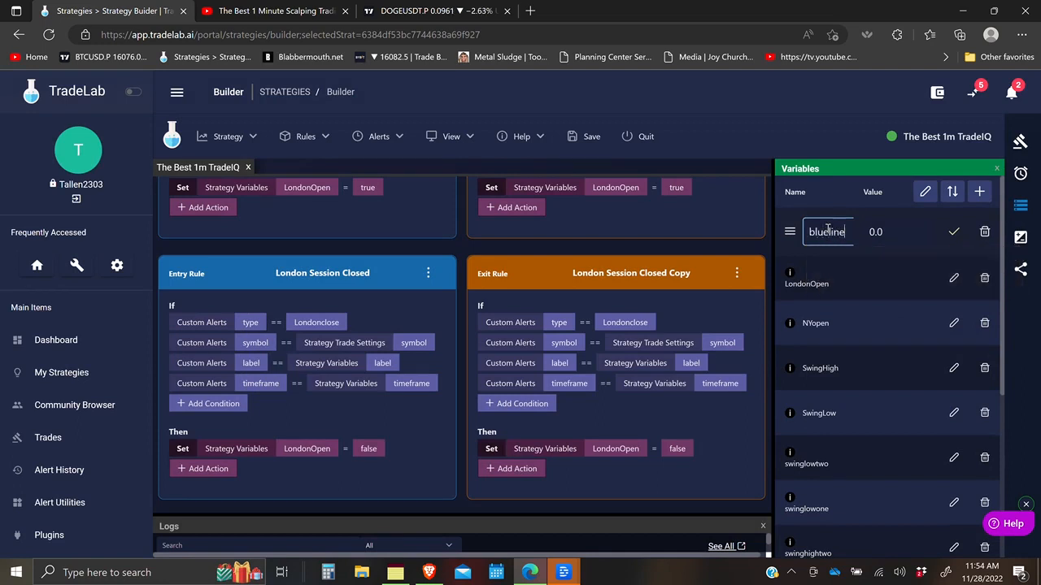
click(953, 233)
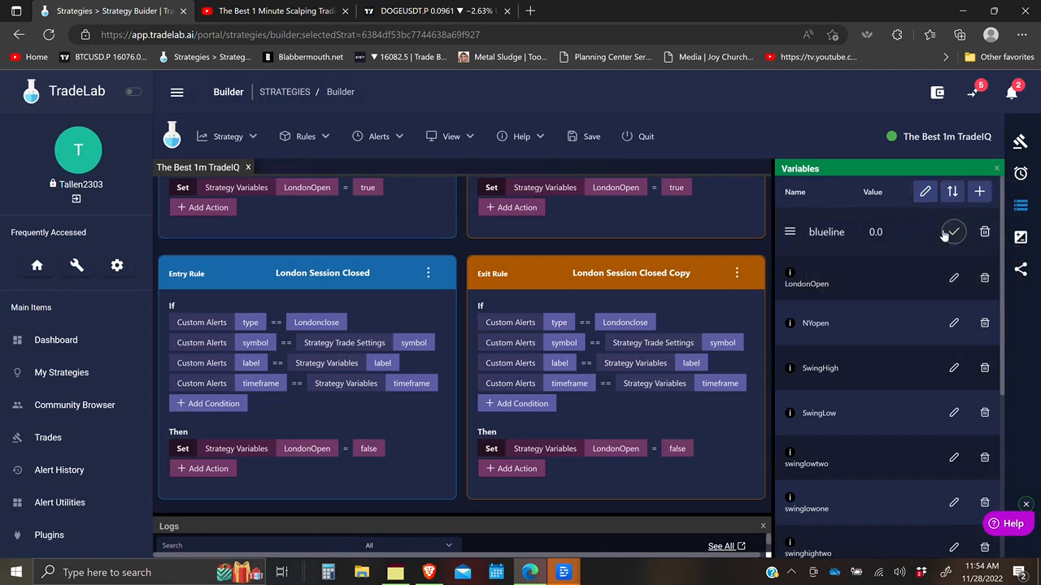
Add another Number strategy variable named orangeline
click(829, 229)
text(orangeline)
click(953, 233)
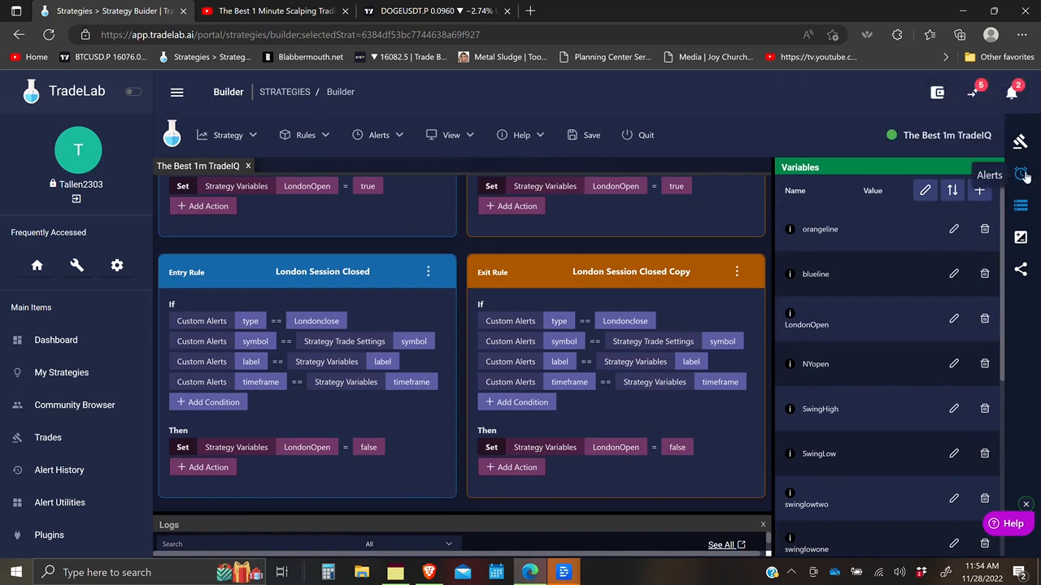
Create an entry rule in the strategy from the Stochastic Data alert
click(1022, 175)
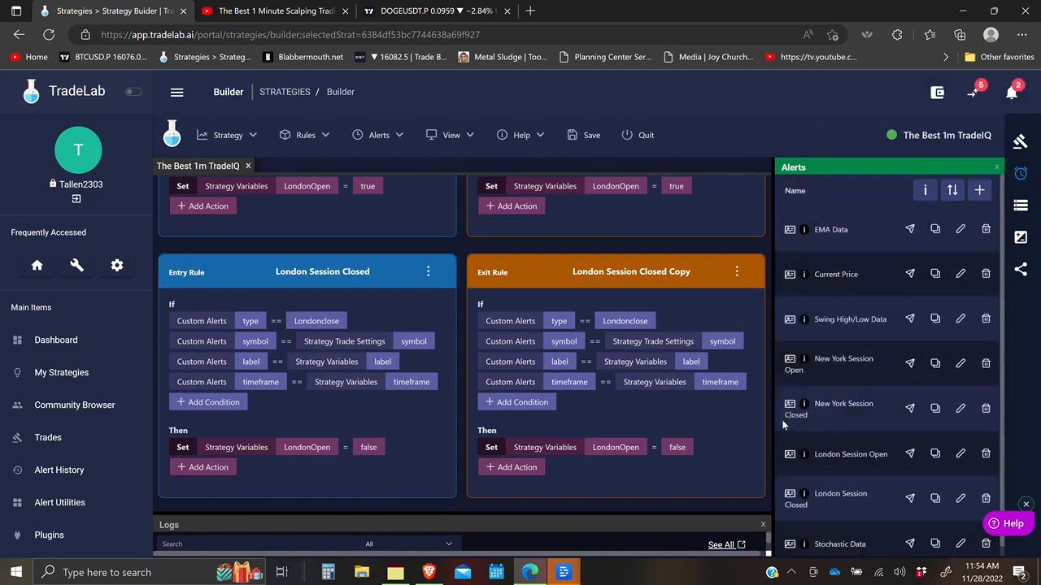
scroll(784, 424, down, 1)
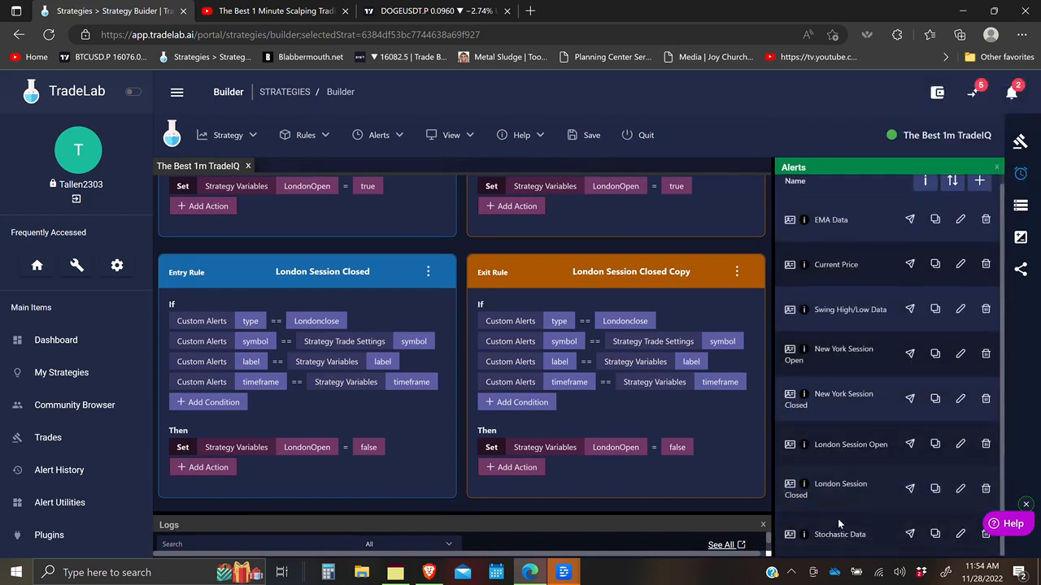
drag(790, 535, 332, 202)
Add a Set action for the strategy variable blueline to the Stochastic Data entry rule
scroll(363, 334, down, 1)
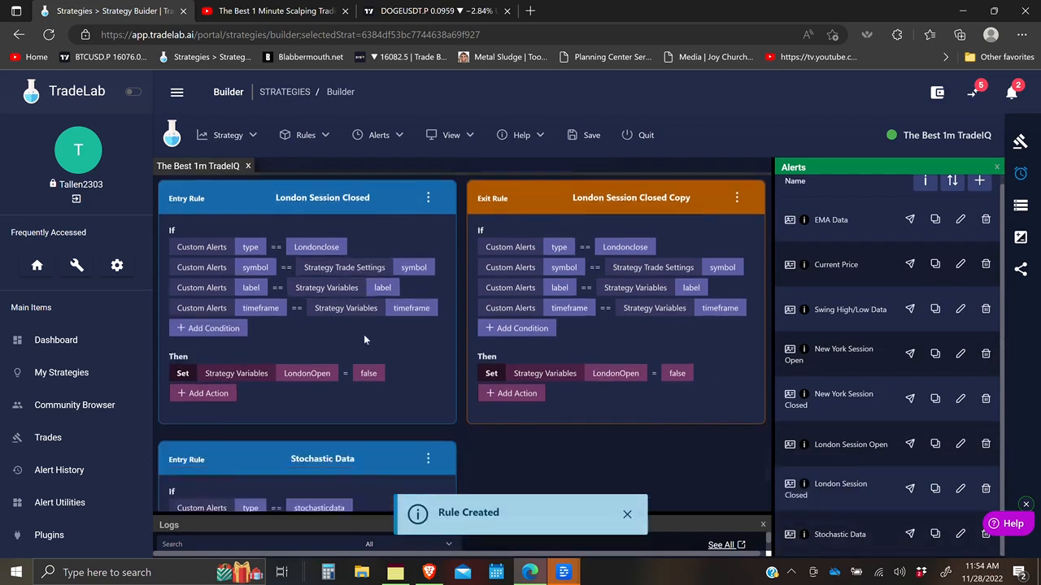
scroll(366, 332, down, 3)
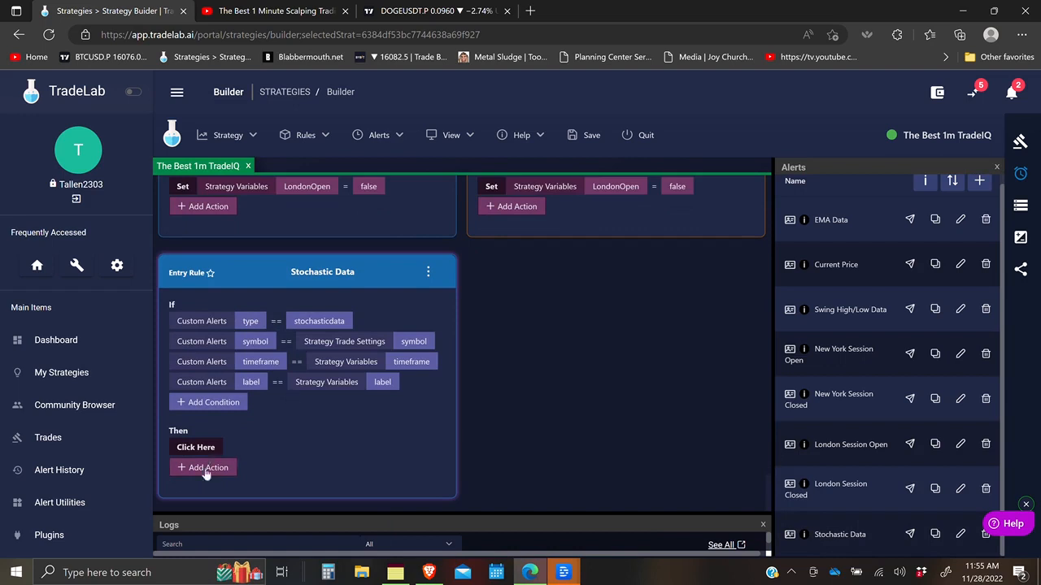
click(207, 449)
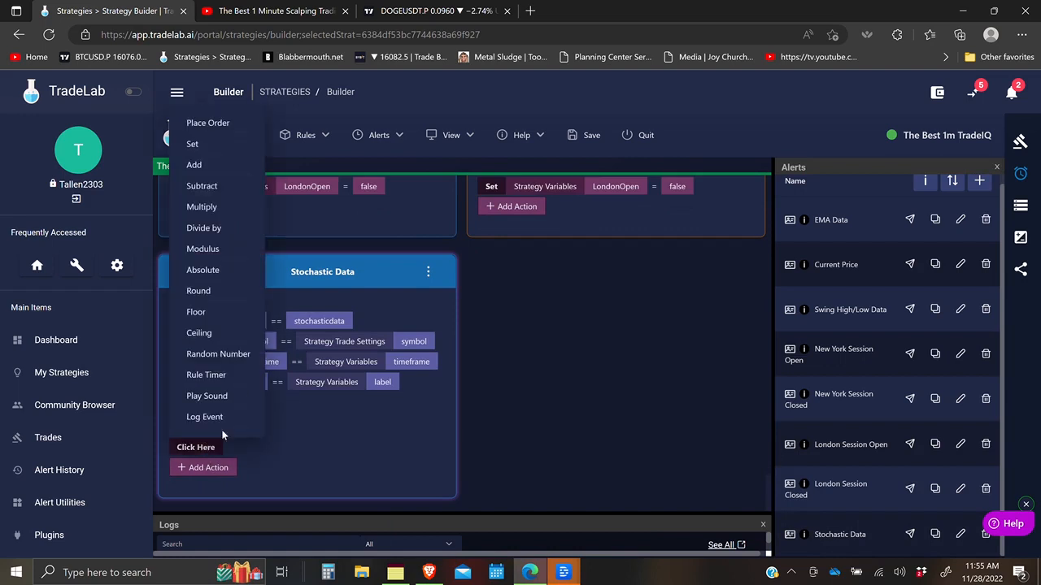
click(207, 147)
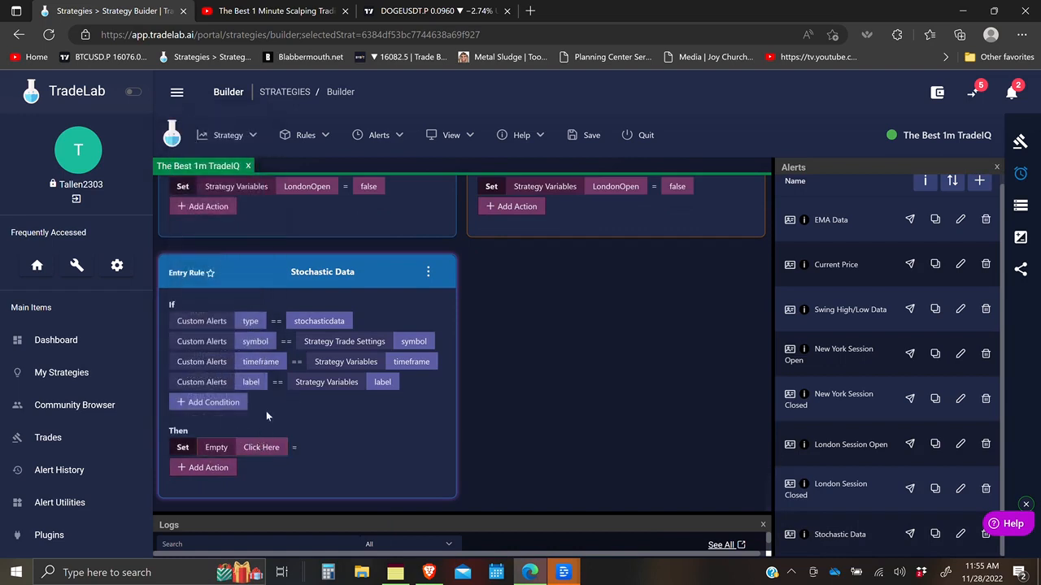
click(262, 446)
click(398, 286)
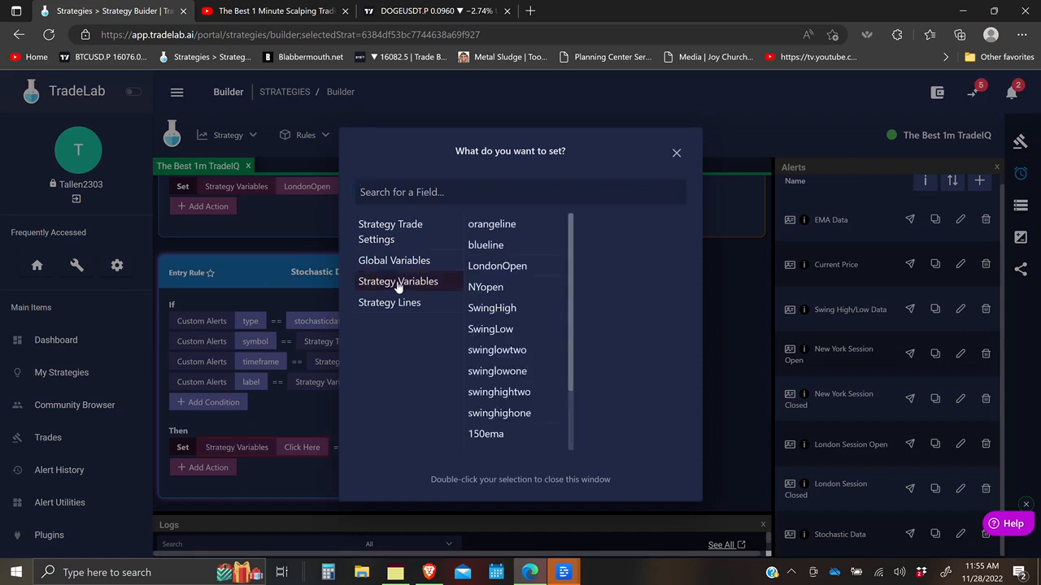
double_click(494, 249)
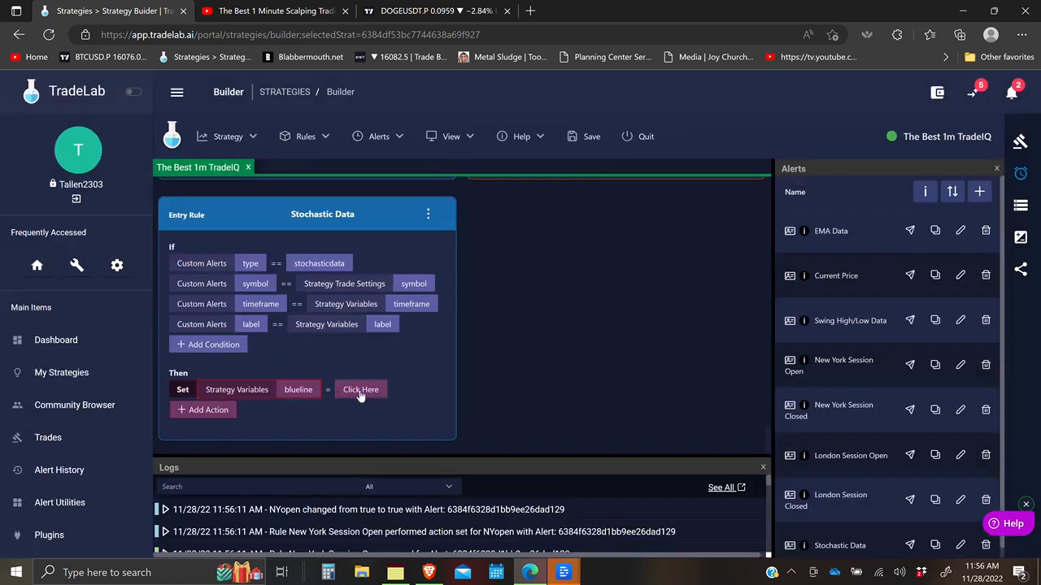
Assign the custom alert field blueline as the value of the rule's blueline action
click(363, 390)
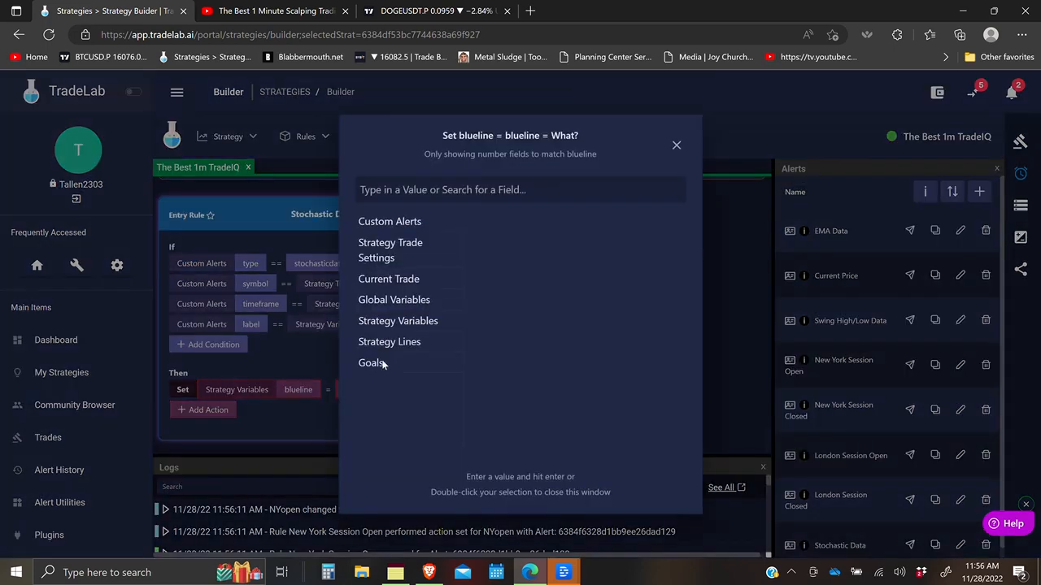
click(403, 223)
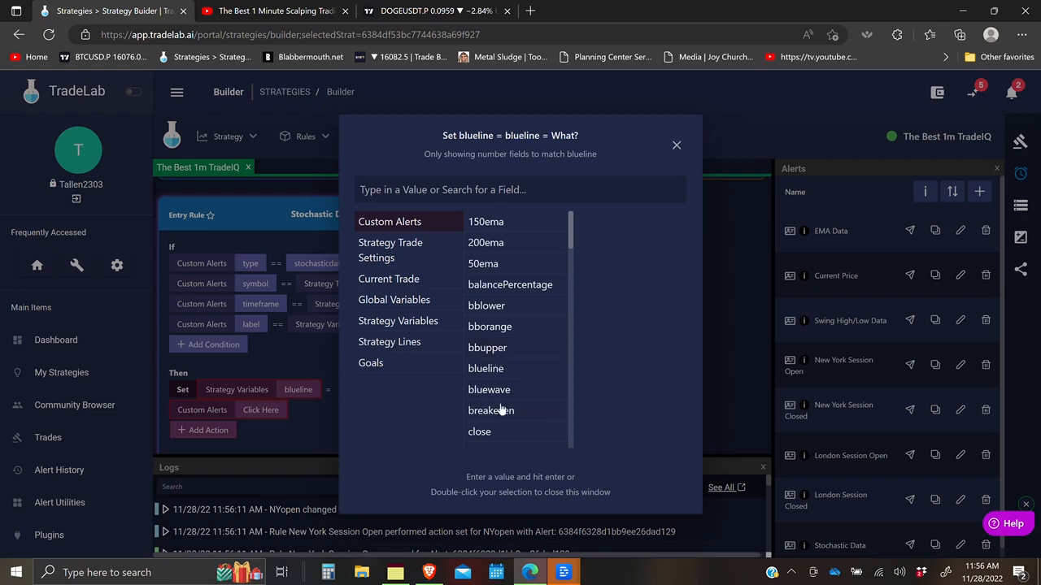
click(498, 372)
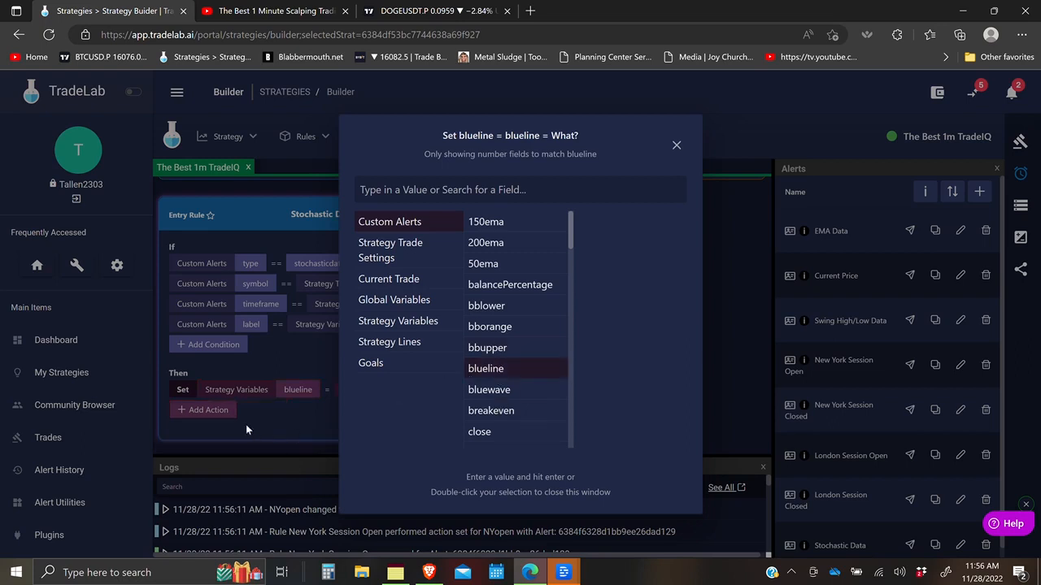
click(217, 417)
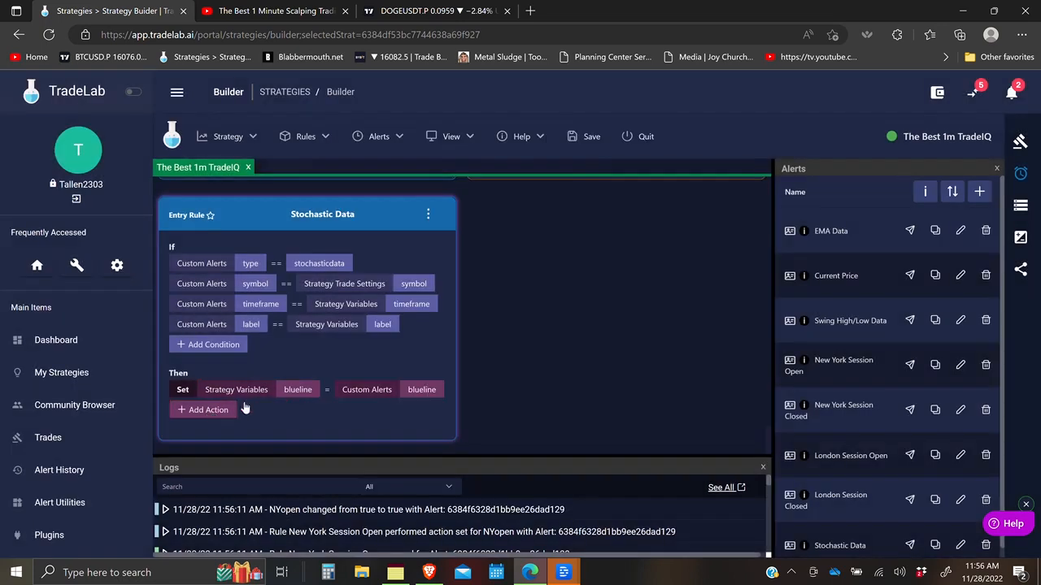
Add a second Set action to the Stochastic Data rule, targeting the strategy variable orangeline
click(208, 412)
click(213, 113)
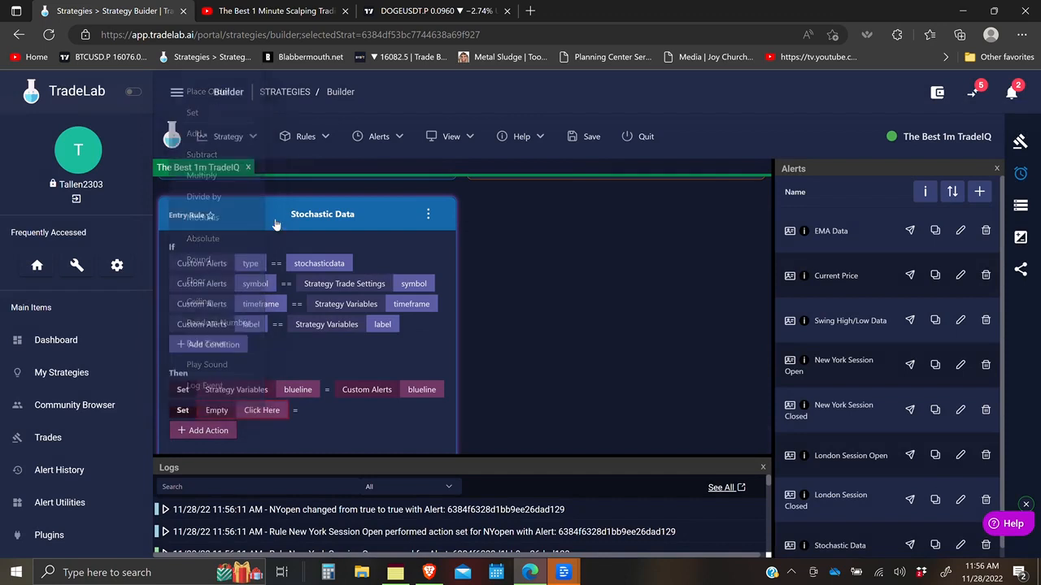
click(261, 411)
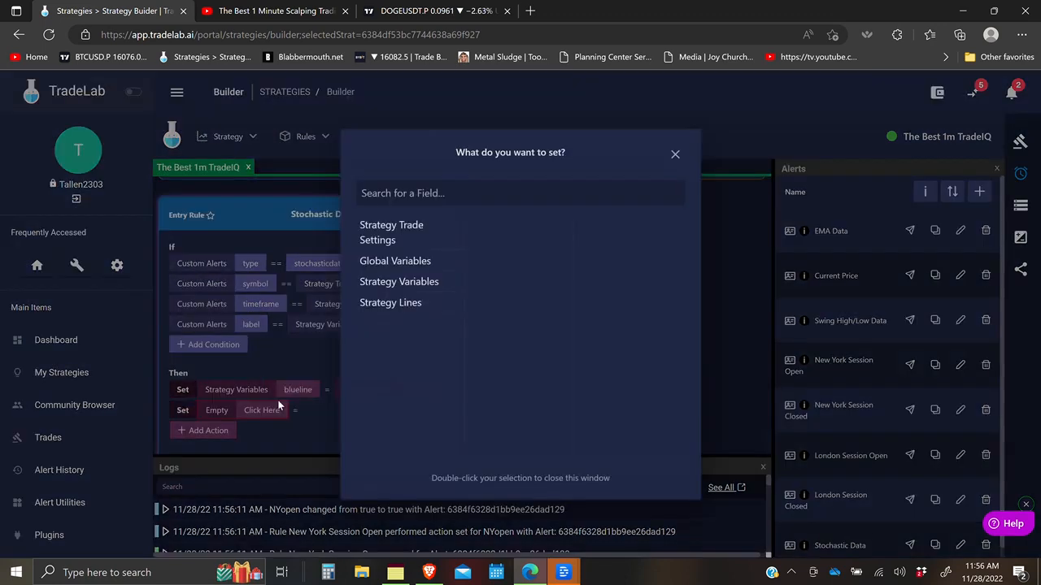
click(415, 284)
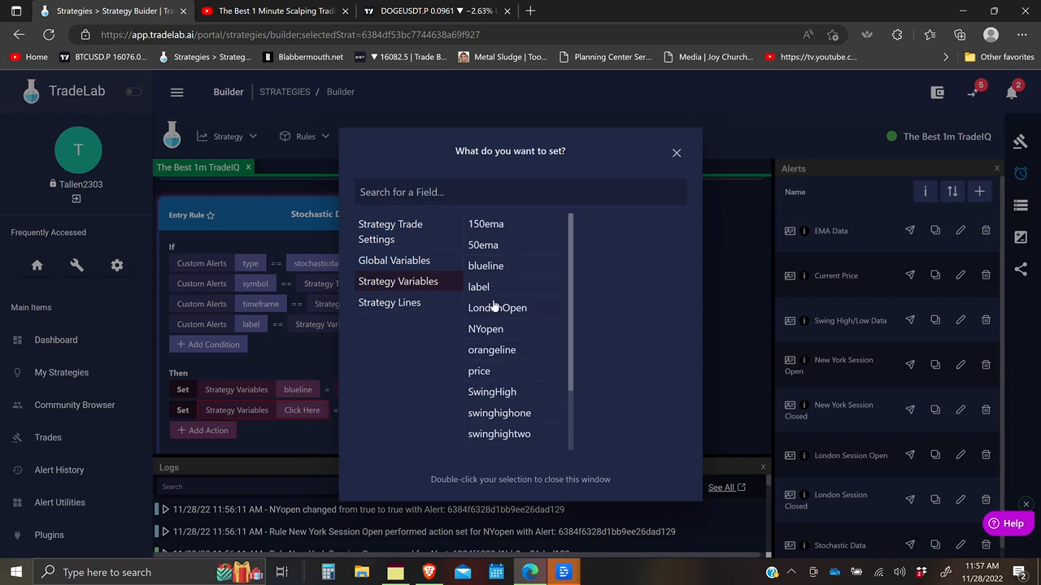
click(492, 350)
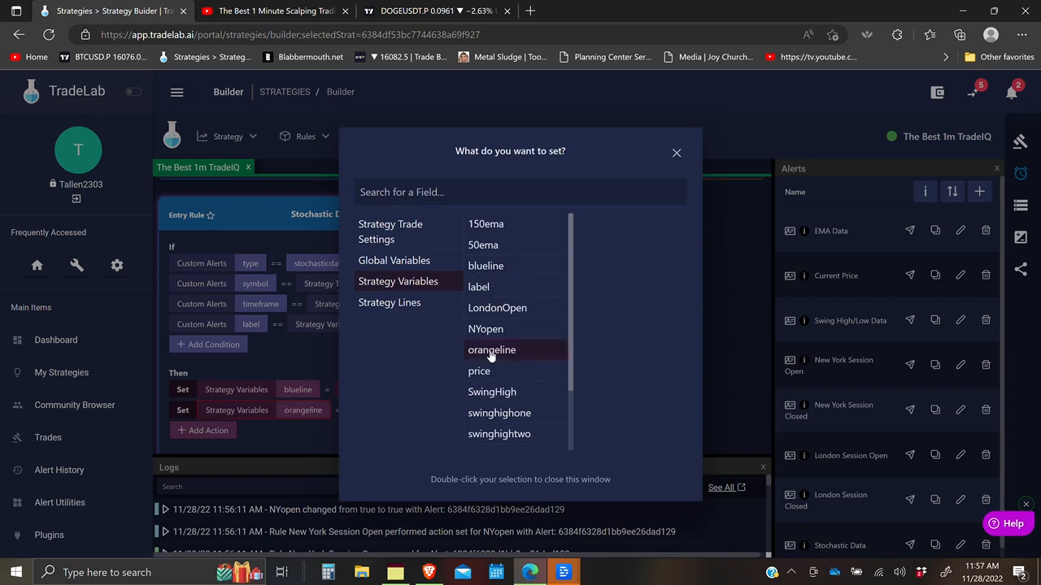
click(333, 445)
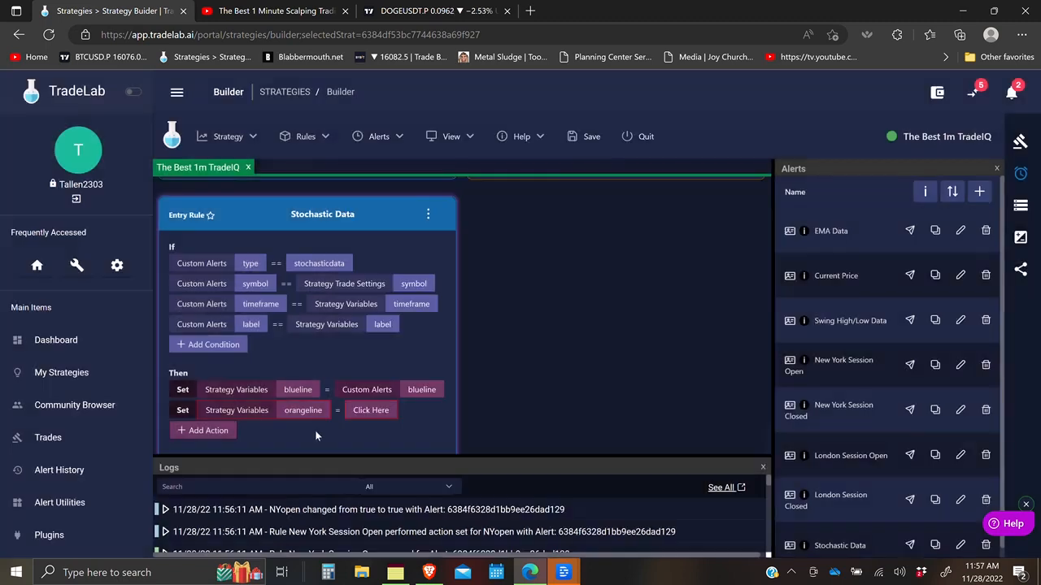
Assign the custom alert field orangeline as the value of the rule's orangeline action
click(370, 410)
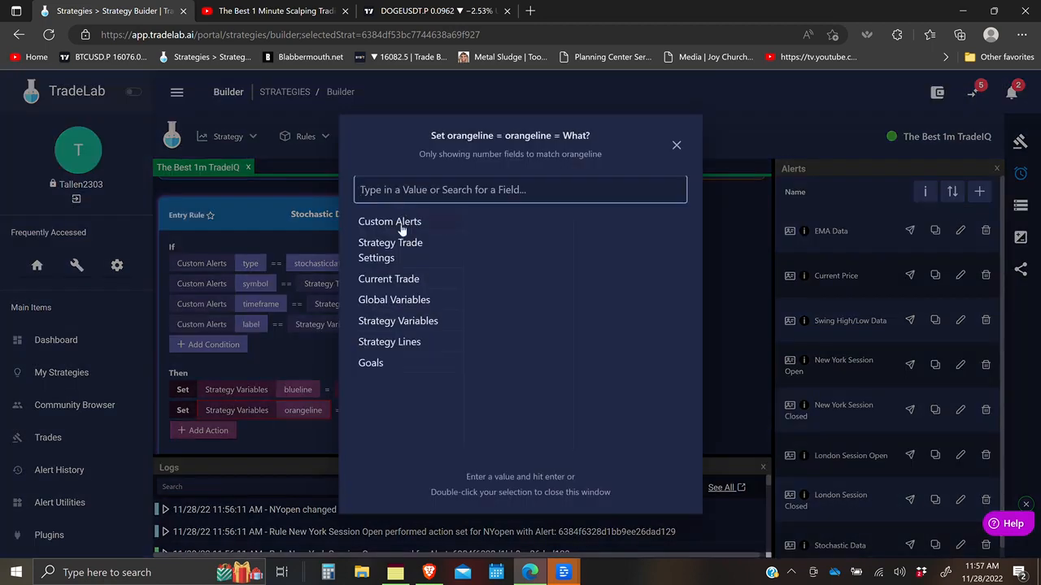
click(404, 224)
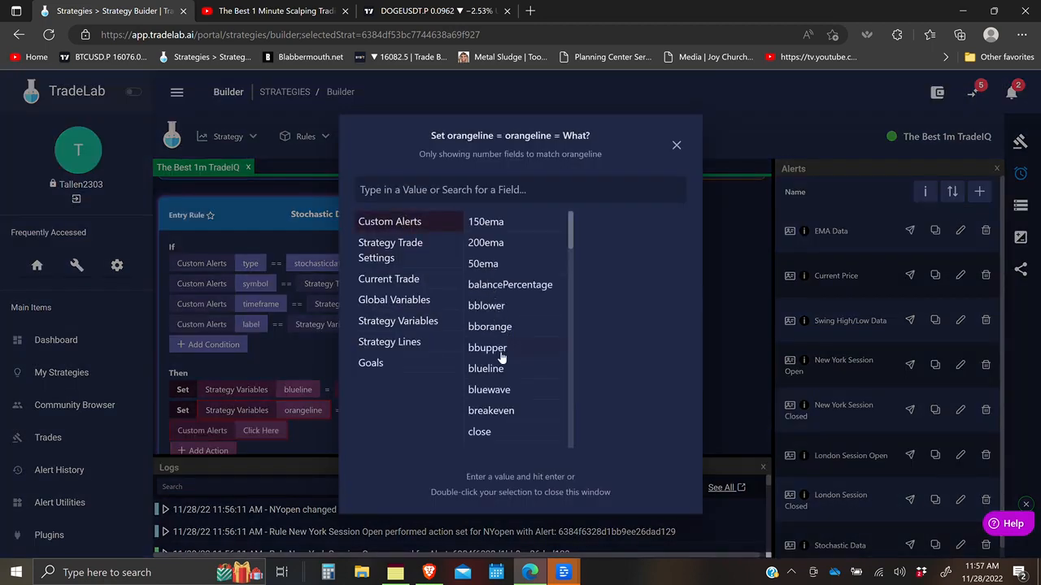
scroll(500, 362, down, 7)
scroll(500, 378, down, 5)
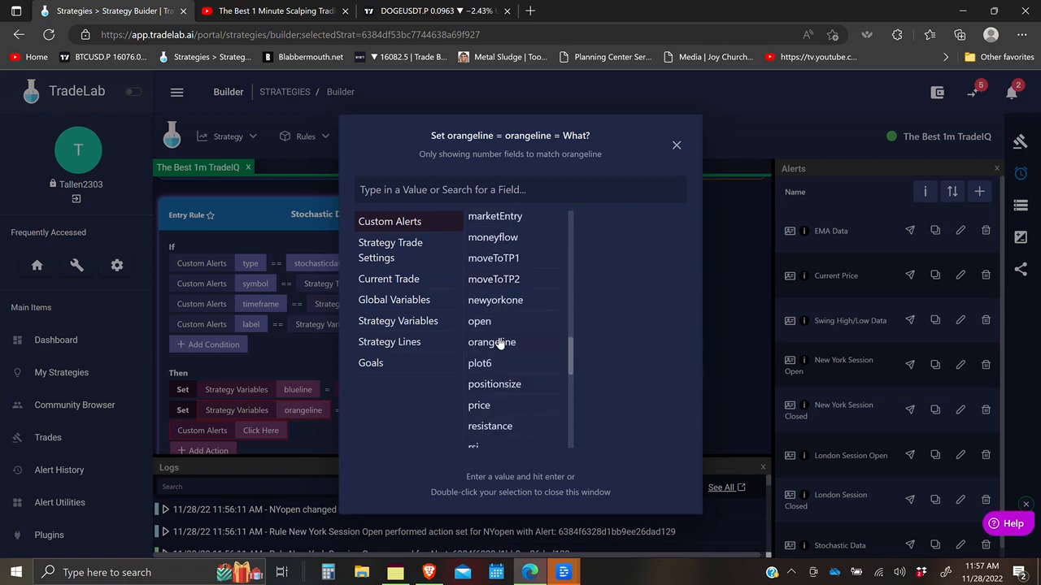
click(500, 345)
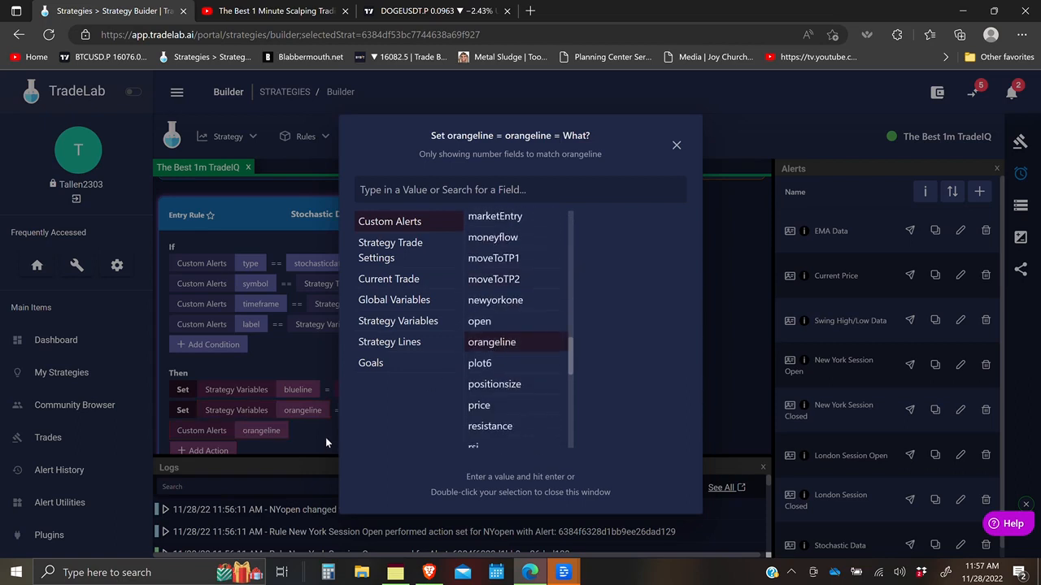
click(325, 437)
scroll(382, 428, down, 1)
scroll(382, 428, up, 1)
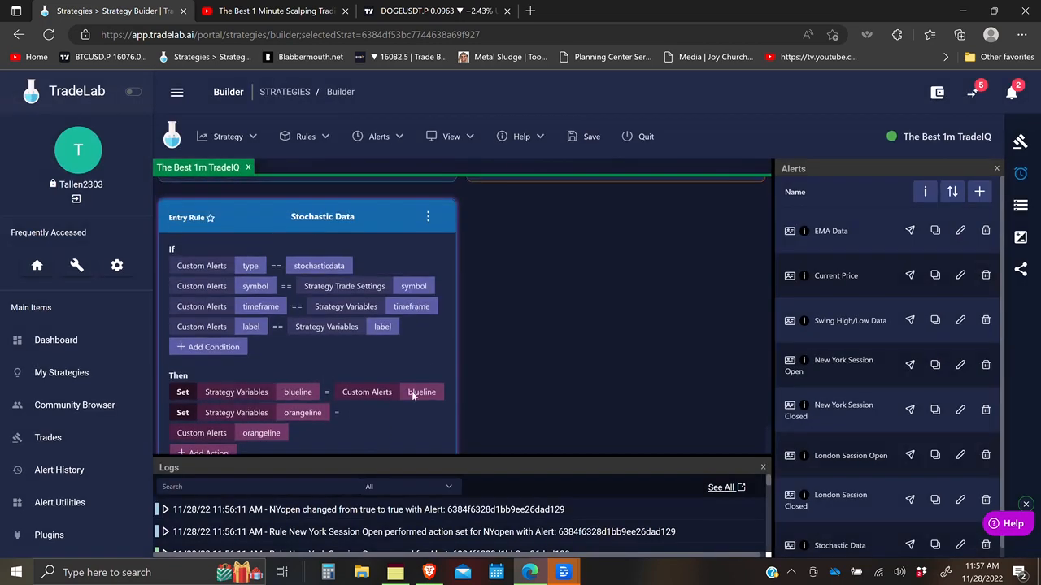
Copy the Stochastic Data entry rule to the exit side
click(428, 219)
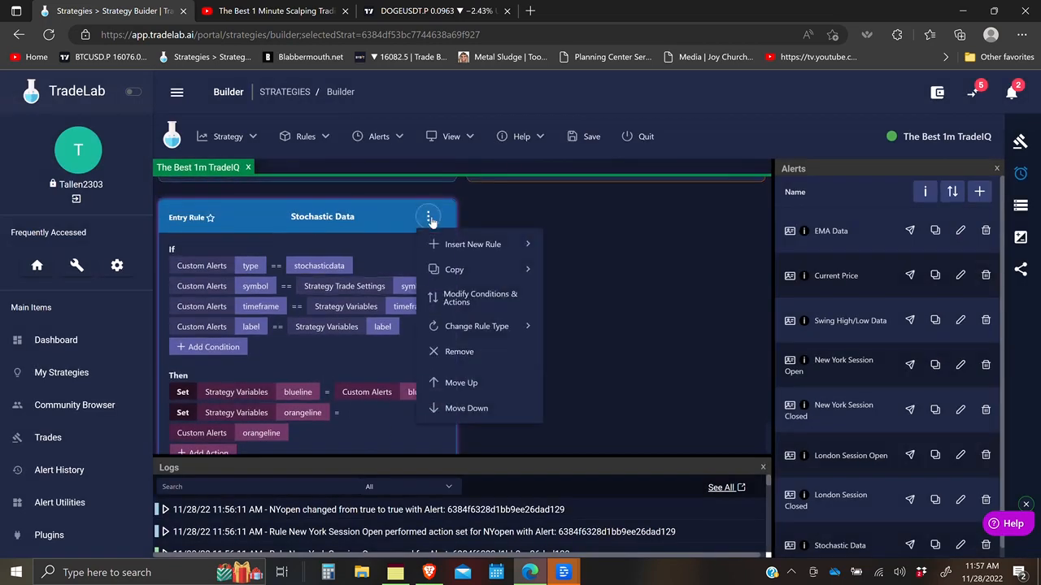
mouse_move(494, 279)
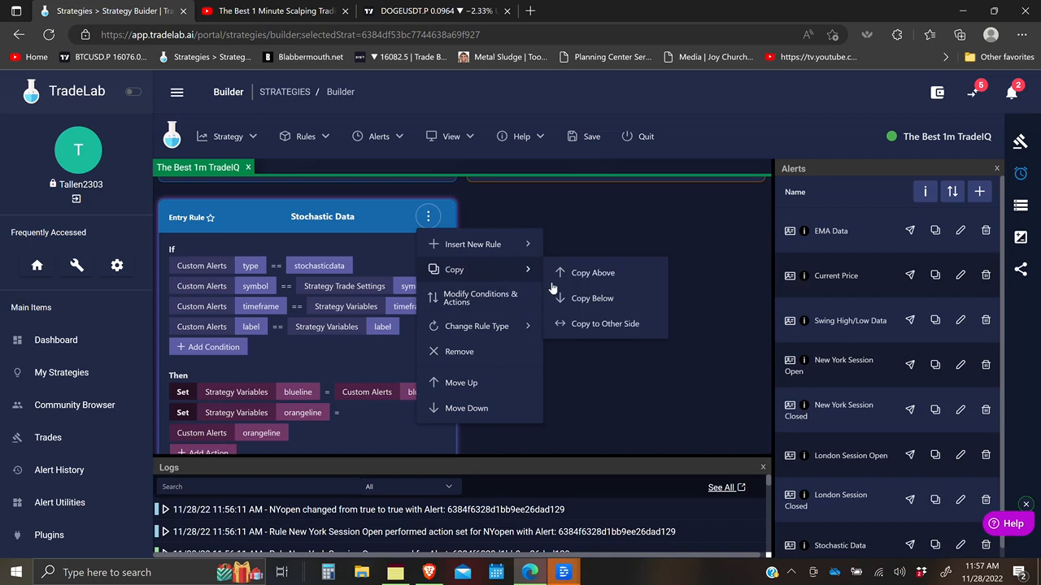
click(594, 327)
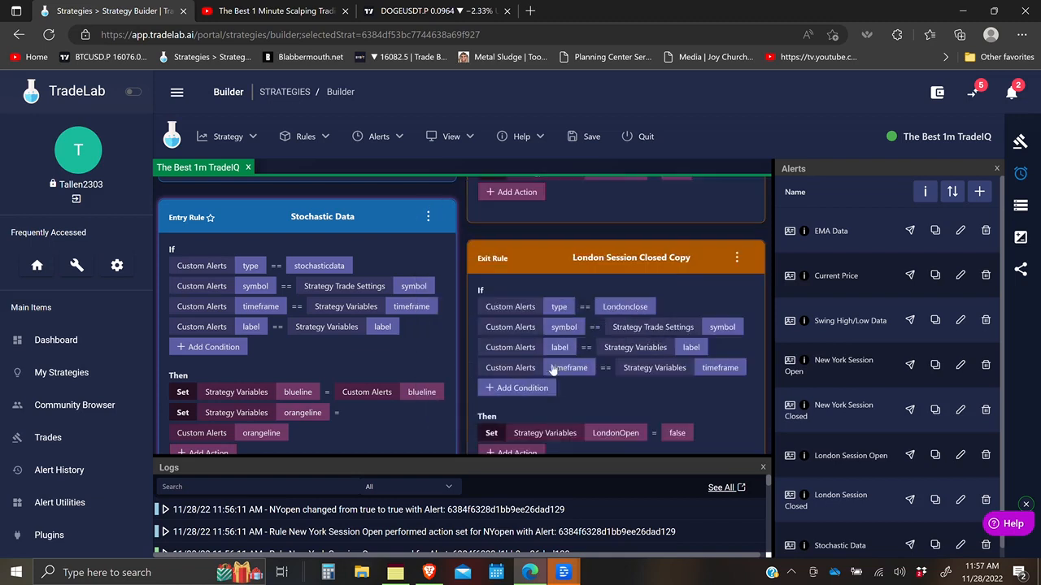
scroll(532, 362, down, 1)
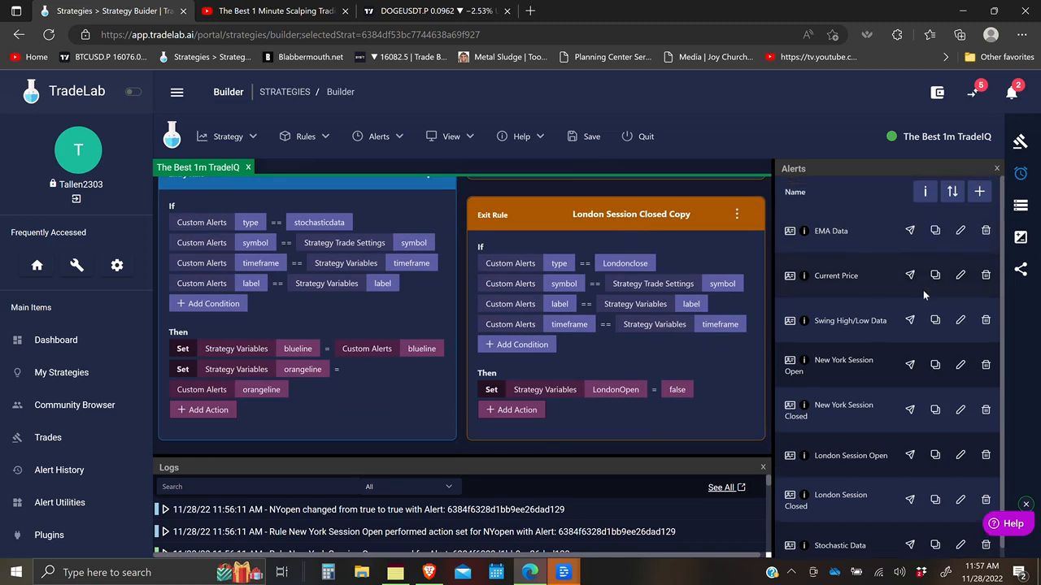
scroll(923, 290, down, 1)
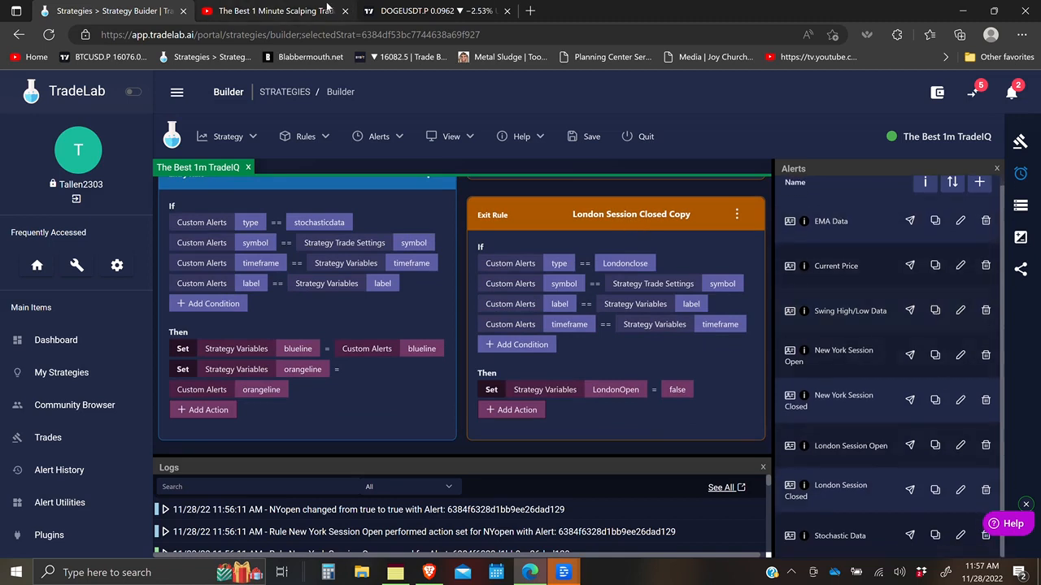
Switch to My Notes and add "overbought is greater than 80 oversold less than 20" beneath the stochastic parameters line
click(415, 12)
click(627, 538)
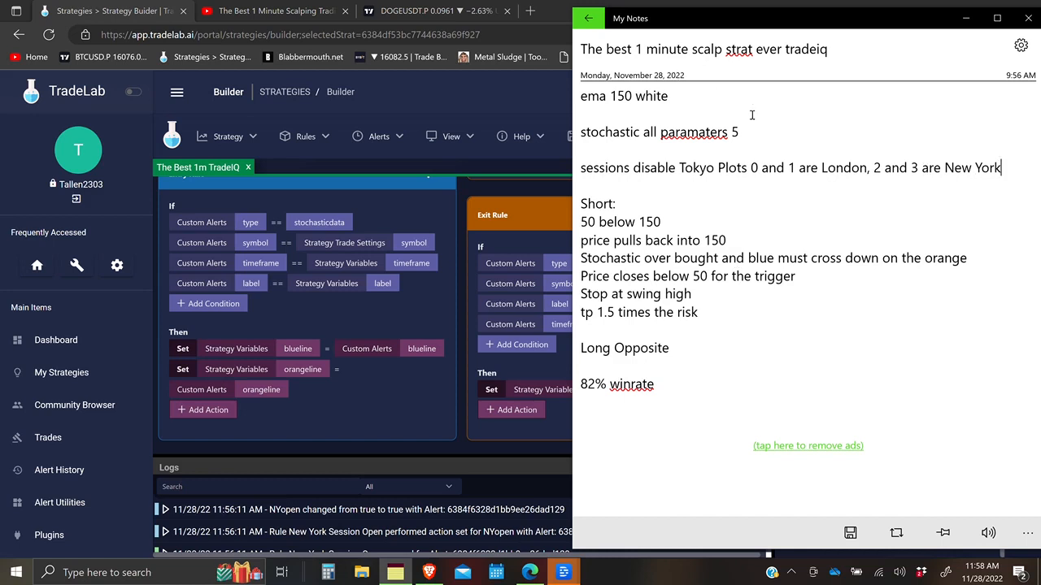
key(Return)
text(overbought 80 )
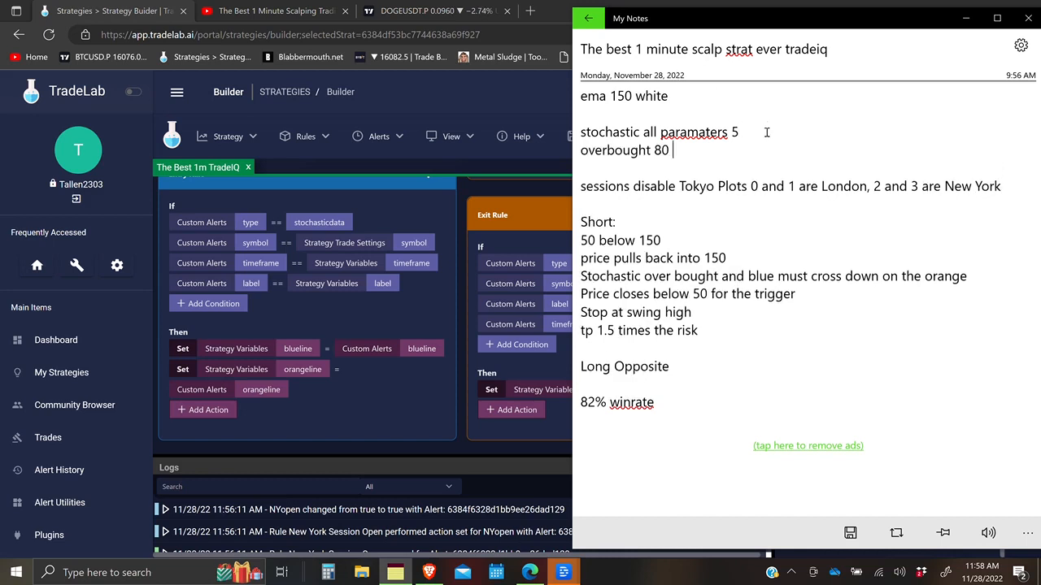
text( oversold less than 20)
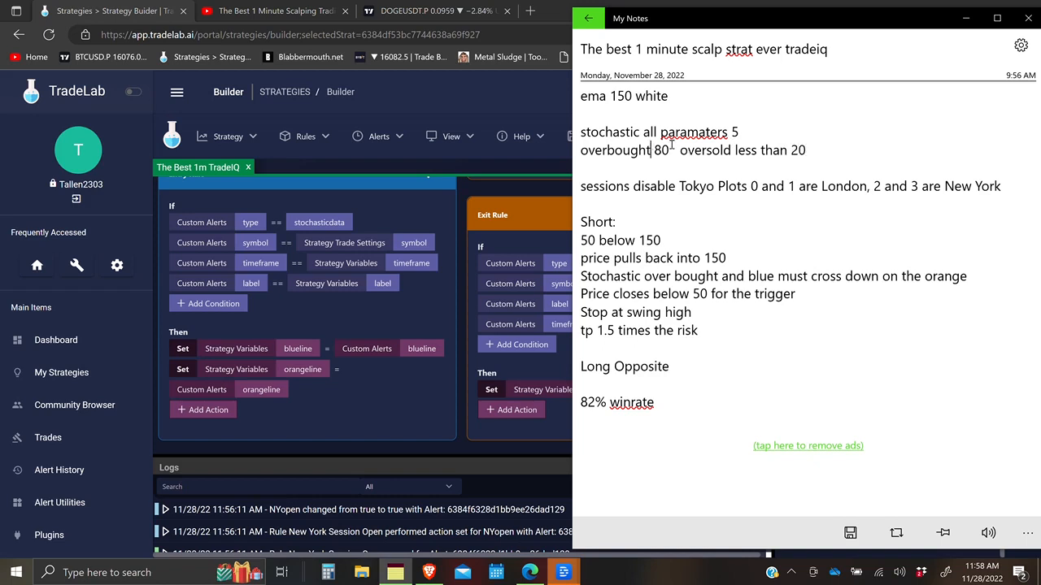
text( is greater )
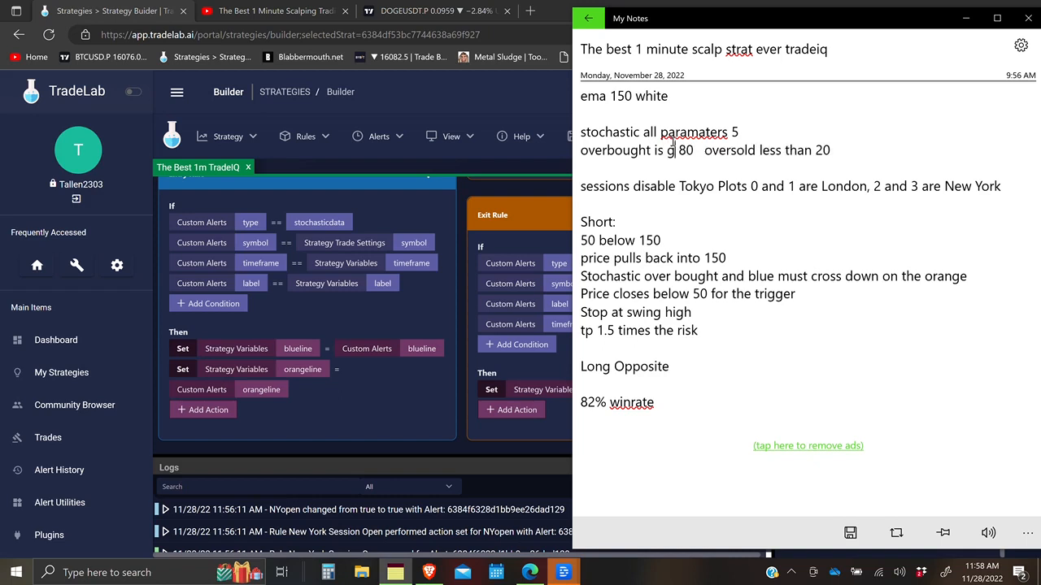
text(than)
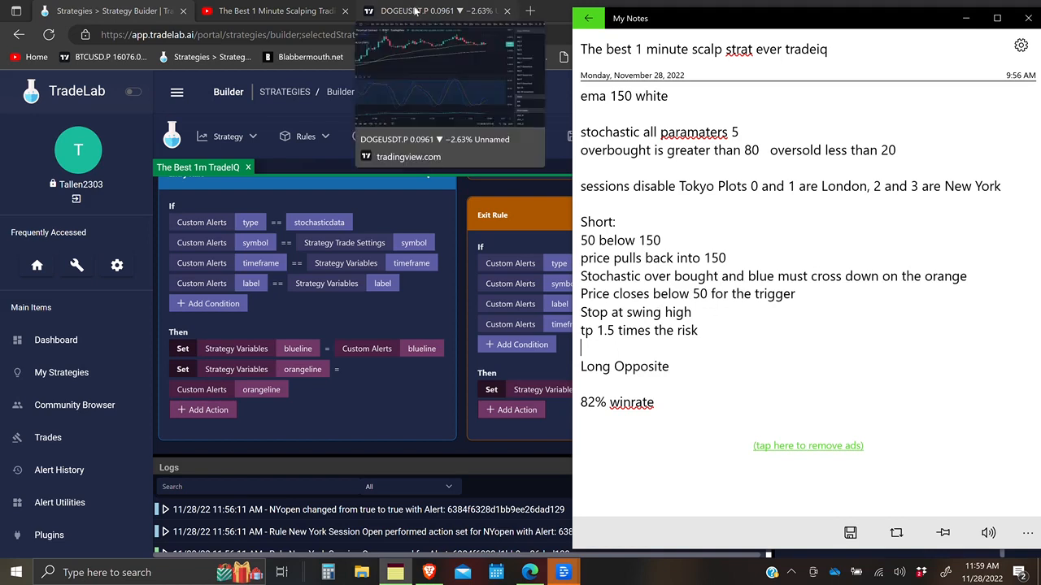
Switch back to the TradeLab strategy builder and start a new alert named "Price Crossing 150 Ema"
click(99, 9)
scroll(935, 235, up, 1)
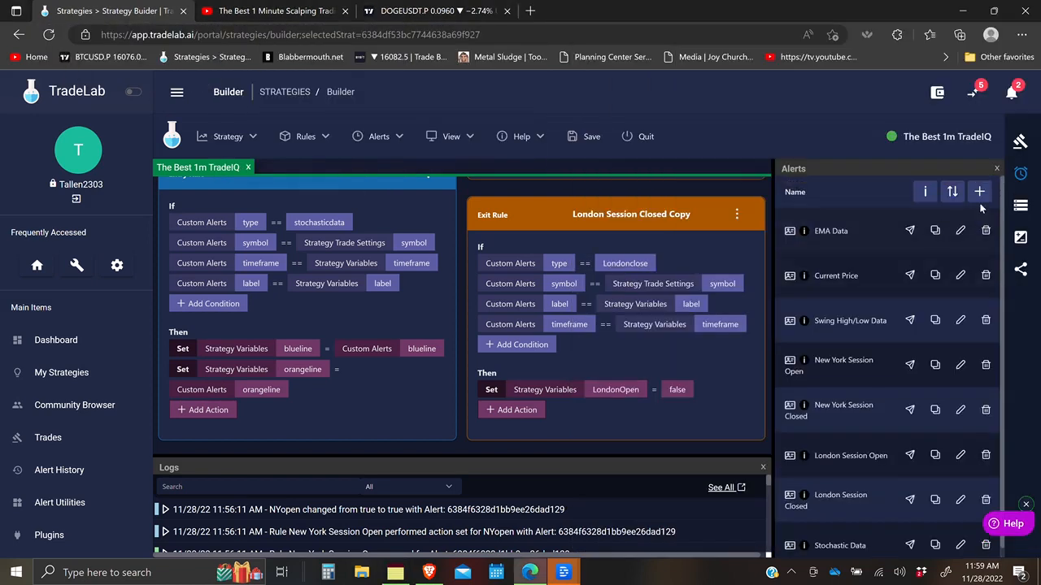
click(979, 192)
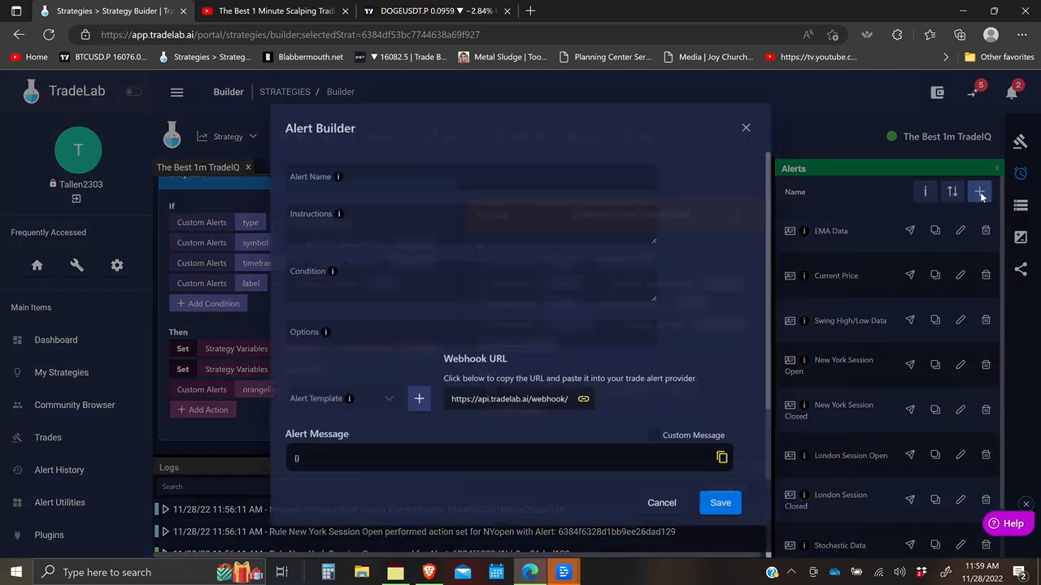
click(424, 168)
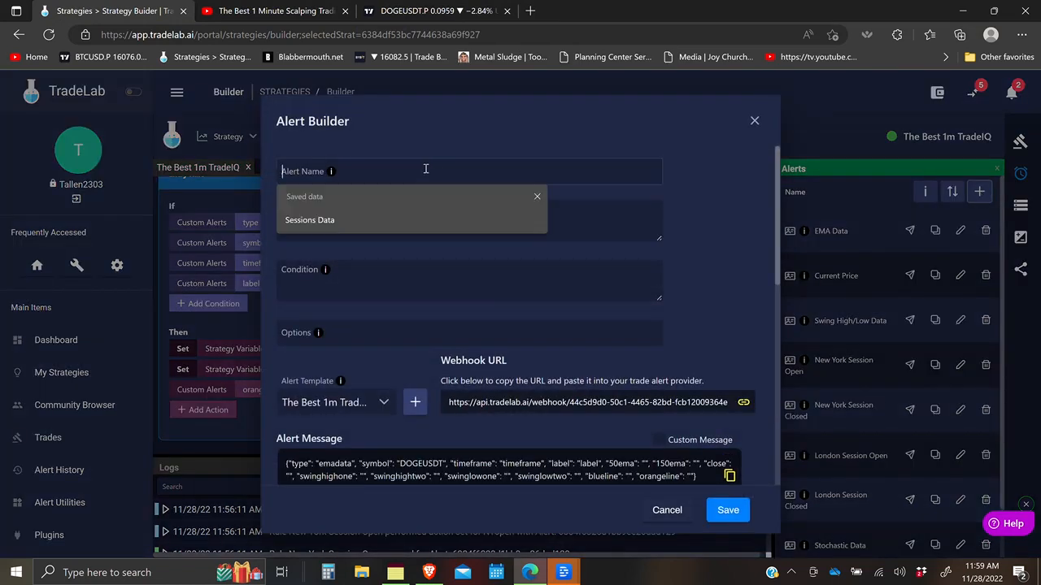
text(P)
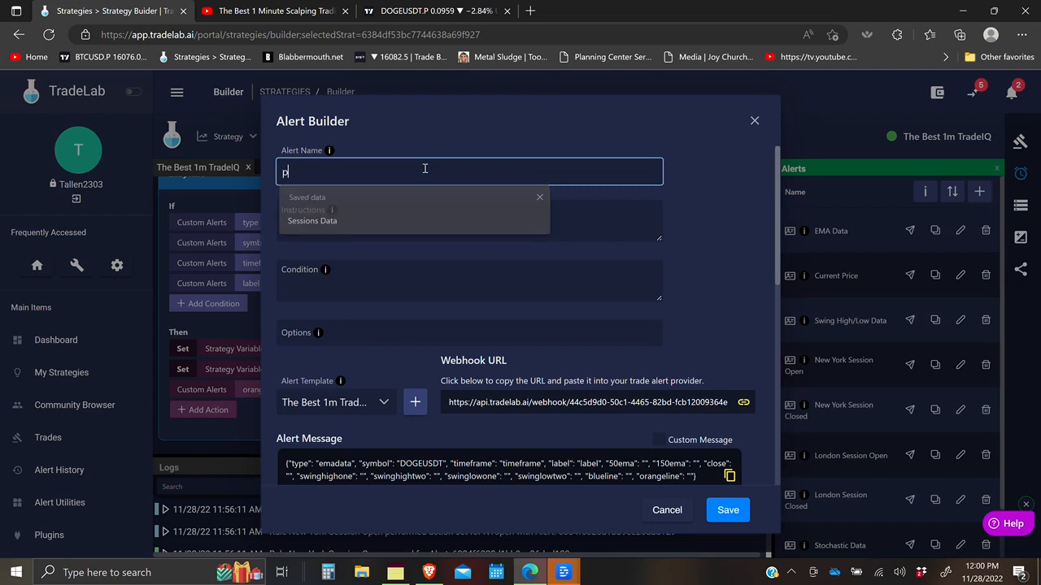
text(rice )
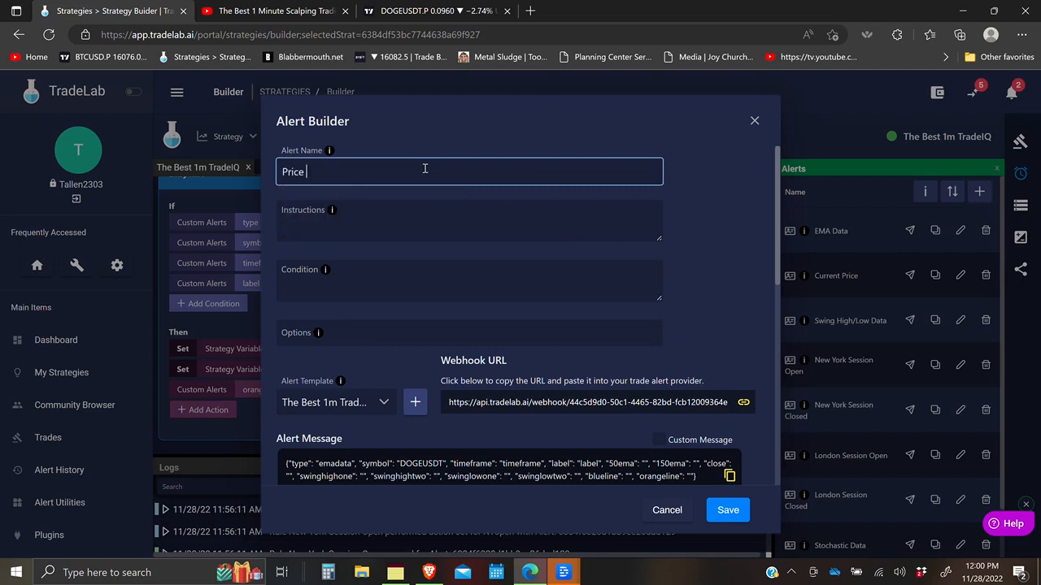
text(Crossing 150 Ema)
Enter the alert instructions "Set an Alert in TV for the price of the coin crossing MA 2" and condition "Crossing MA2, once per minute"
click(371, 214)
text(Set an Alert in TV for the price of the coin crossing the 15)
key(BackSpace)
key(BackSpace)
key(BackSpace)
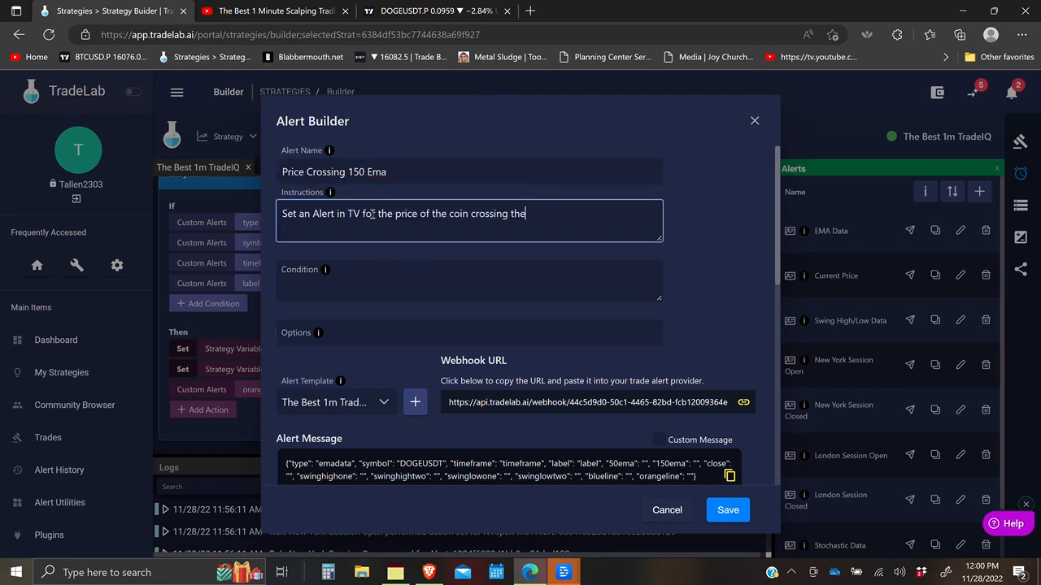
text(MA 2)
click(370, 273)
text(Crossing MA2, once per minuted)
key(BackSpace)
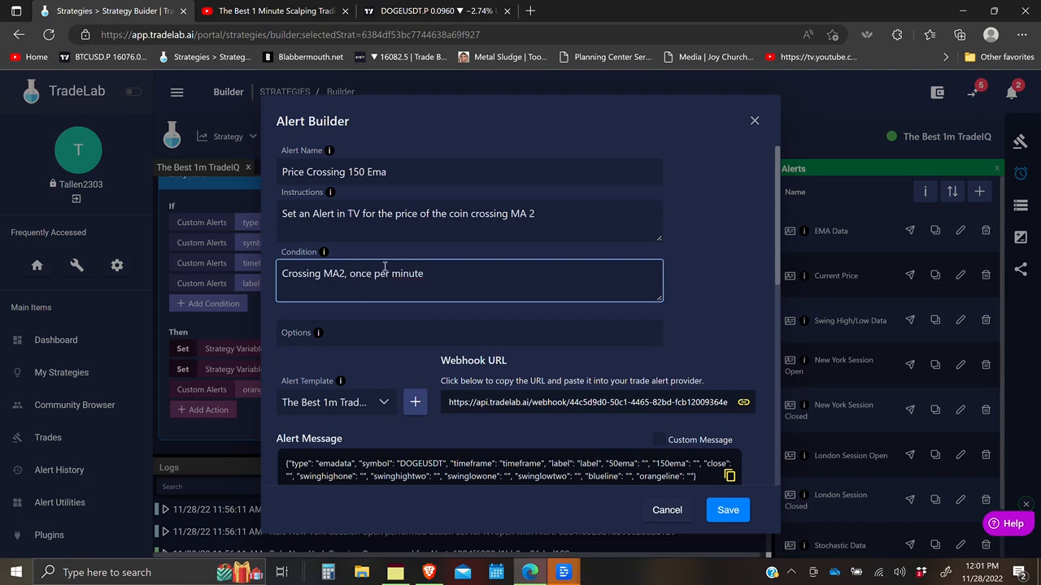
Apply the TIQ 2 alert template to the Price Crossing 150 Ema alert
click(377, 406)
click(350, 313)
scroll(707, 279, down, 1)
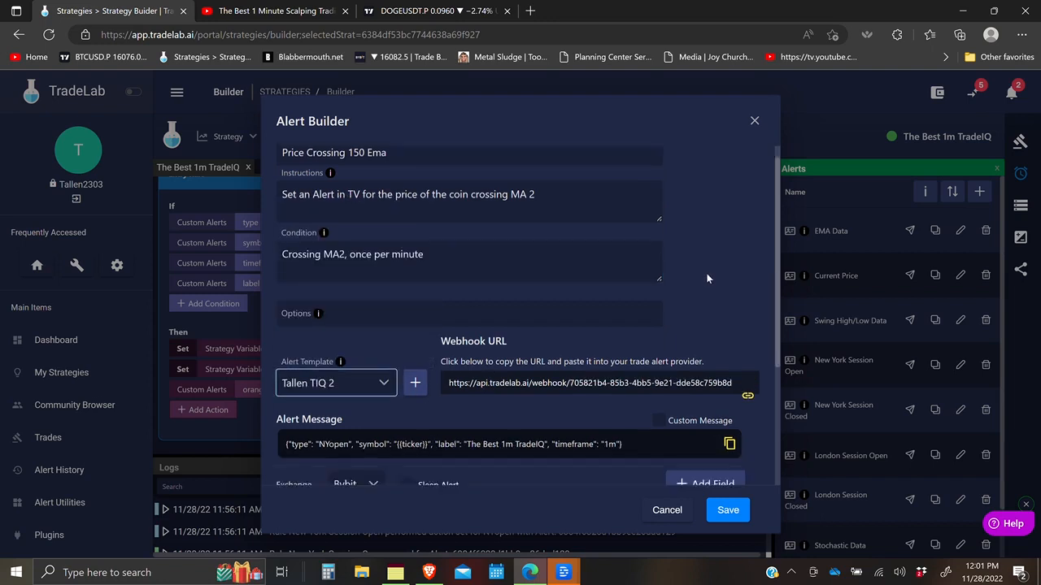
Set the alert's type field value to cross150 and save the alert
scroll(706, 278, down, 1)
scroll(569, 349, down, 3)
click(553, 353)
text(crossin)
key(BackSpace)
key(BackSpace)
text(1)
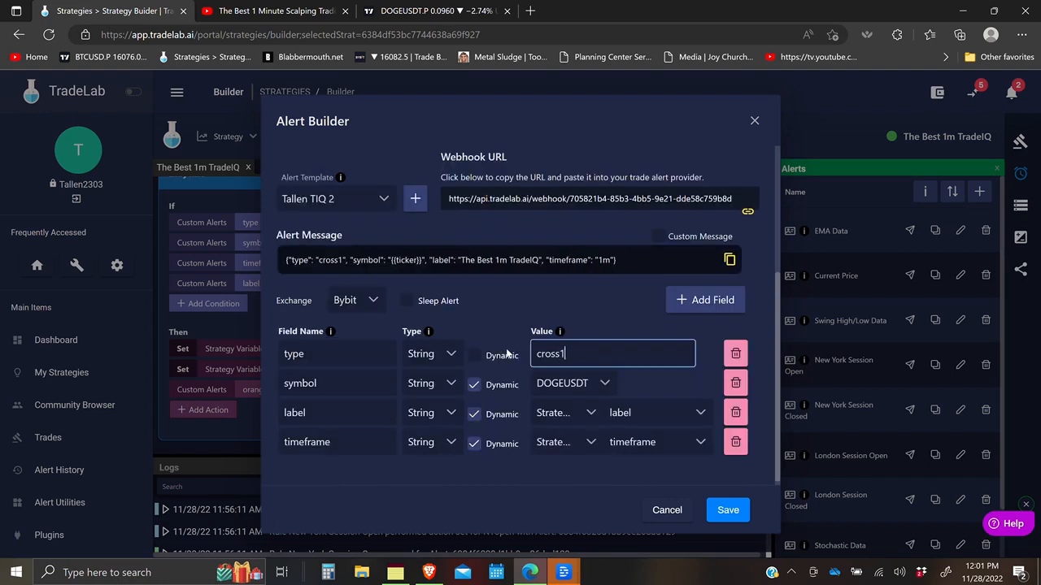
text(59)
key(BackSpace)
text(0)
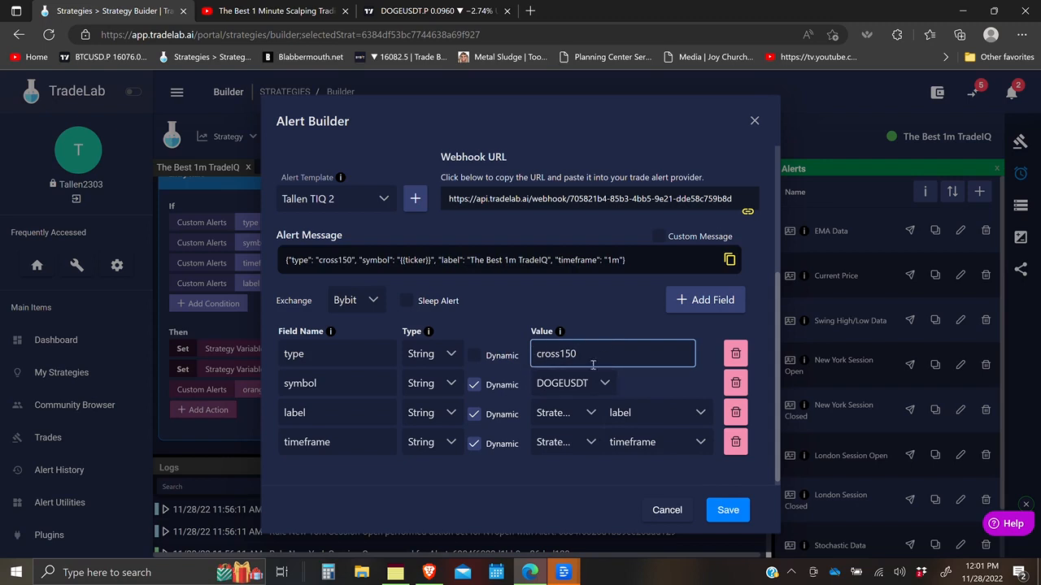
click(727, 511)
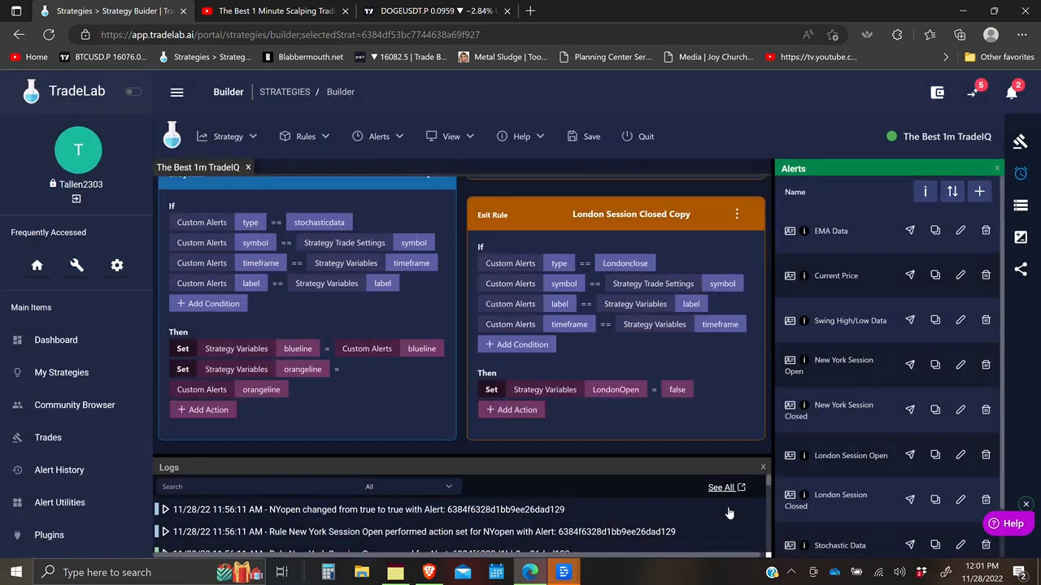
Add a True / False strategy variable named cross150, leave it switched off, and save it
click(1023, 208)
click(979, 192)
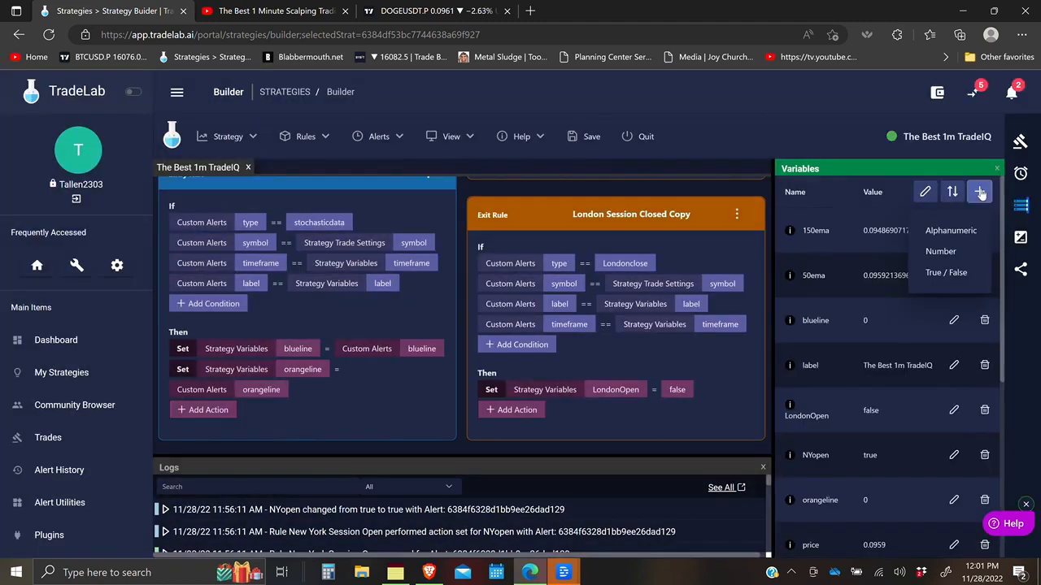
click(935, 272)
text(cross150)
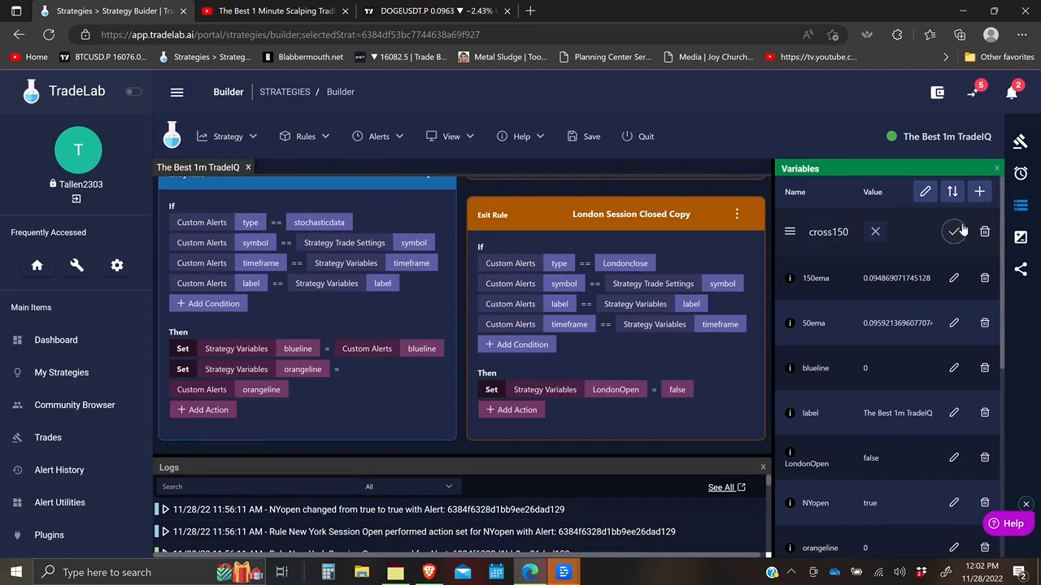
scroll(897, 268, down, 2)
scroll(895, 269, down, 3)
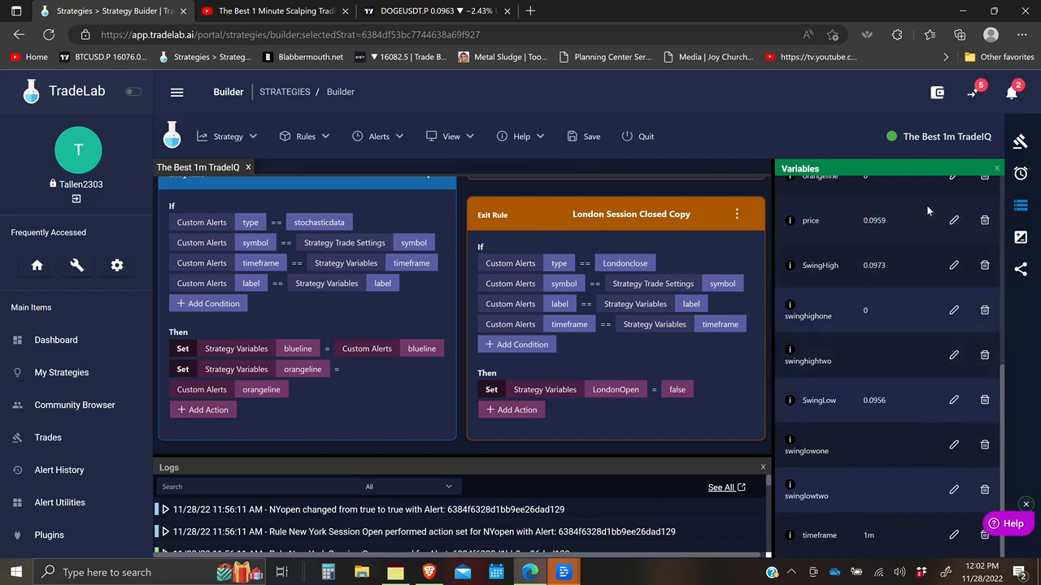
scroll(909, 320, up, 5)
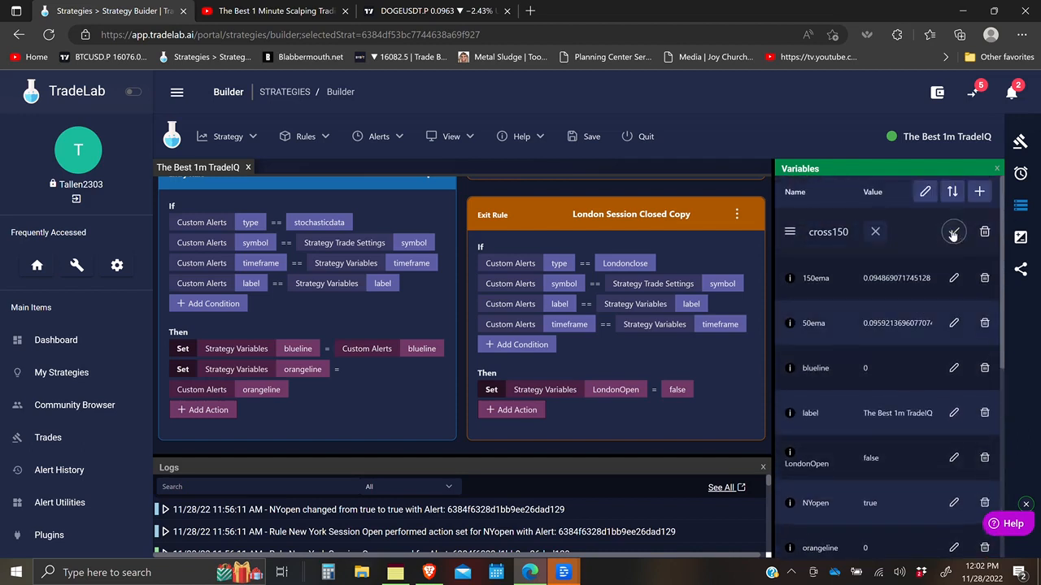
click(953, 234)
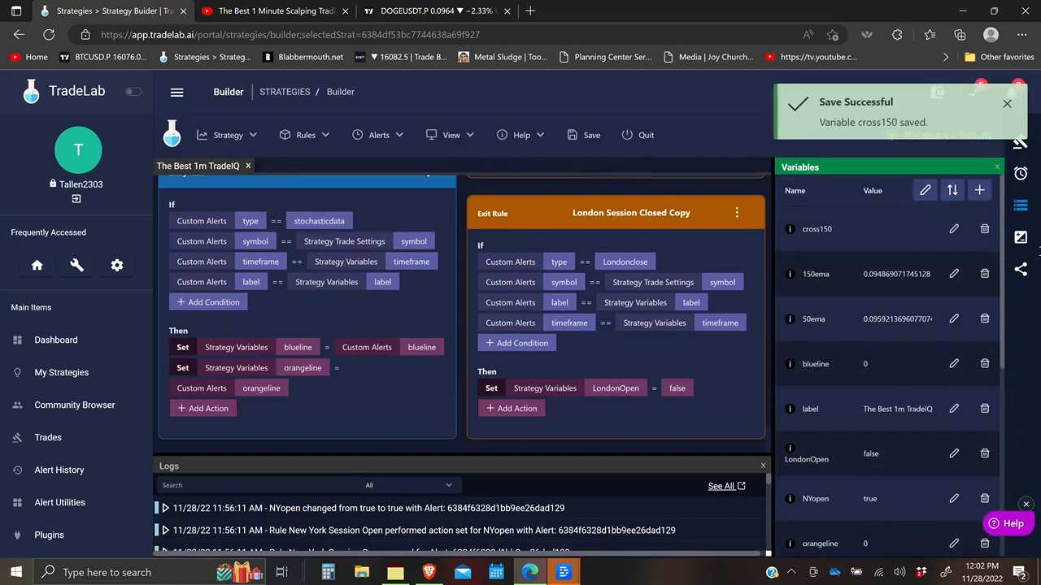
Create an entry rule from the Price Crossing 150 Ema alert, matching its symbol, label and timeframe to the strategy's own fields
click(1022, 174)
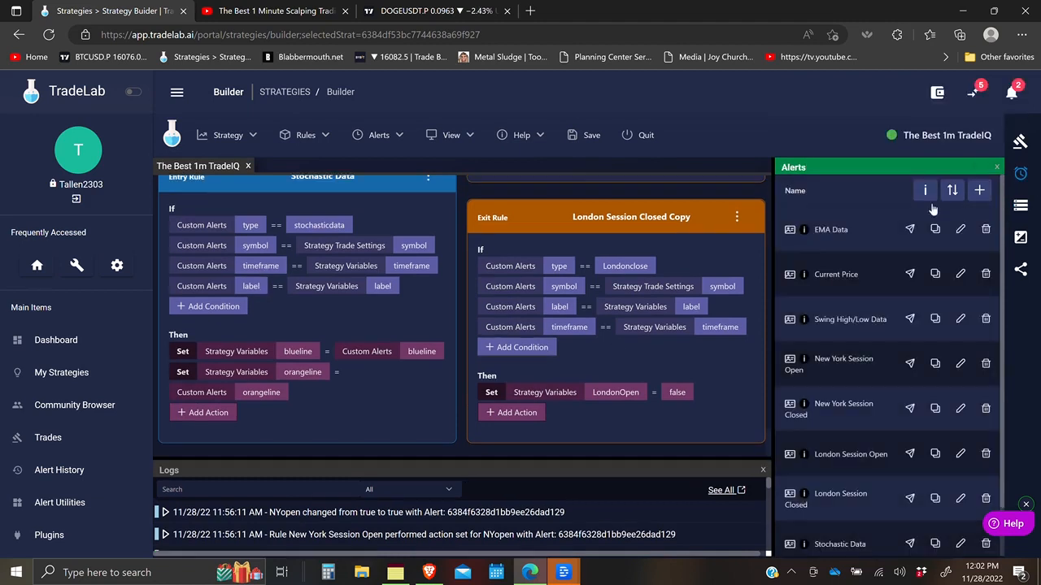
scroll(874, 354, down, 1)
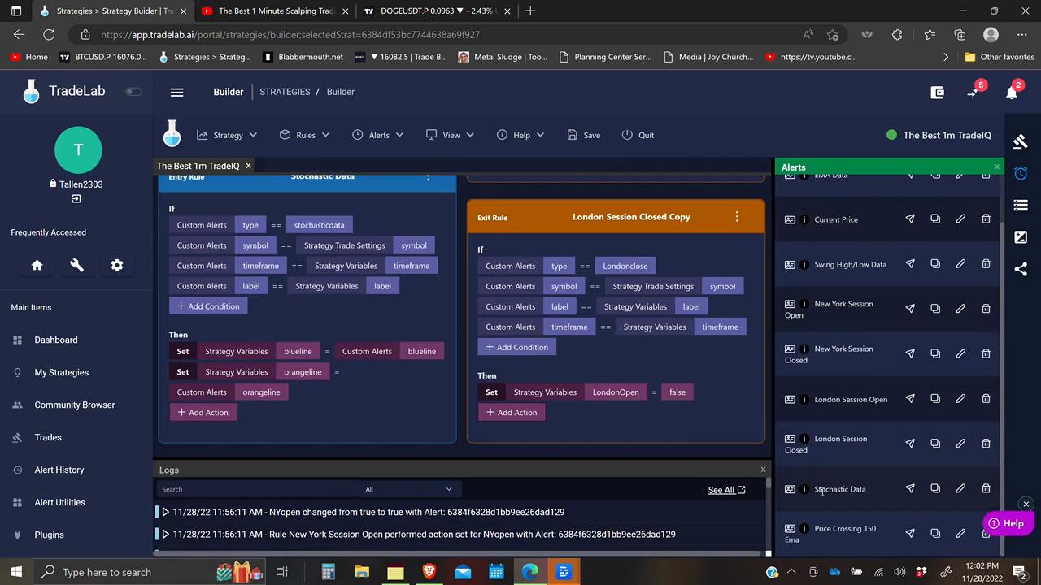
drag(788, 489, 296, 213)
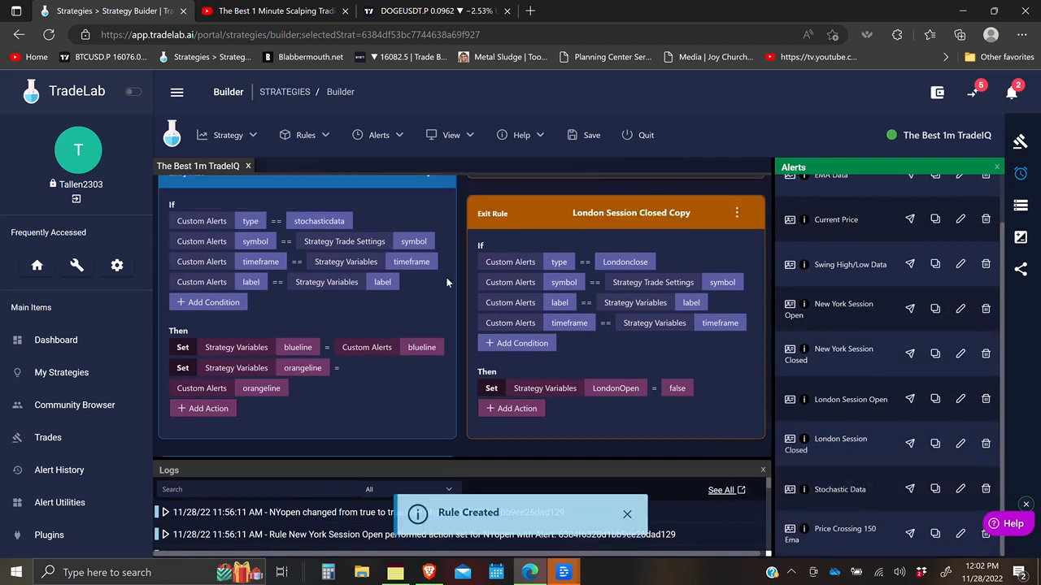
scroll(459, 289, down, 3)
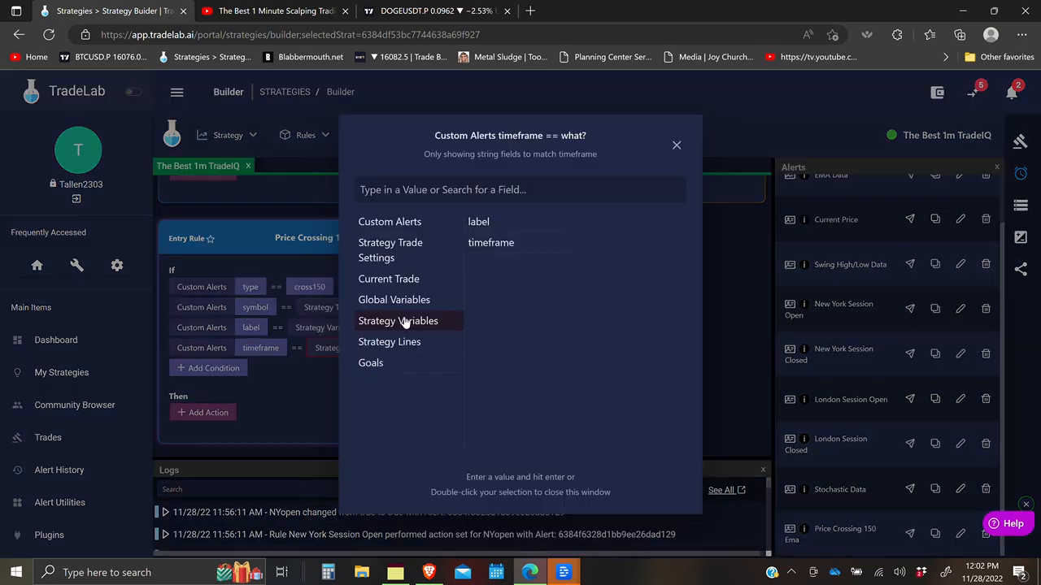
click(492, 243)
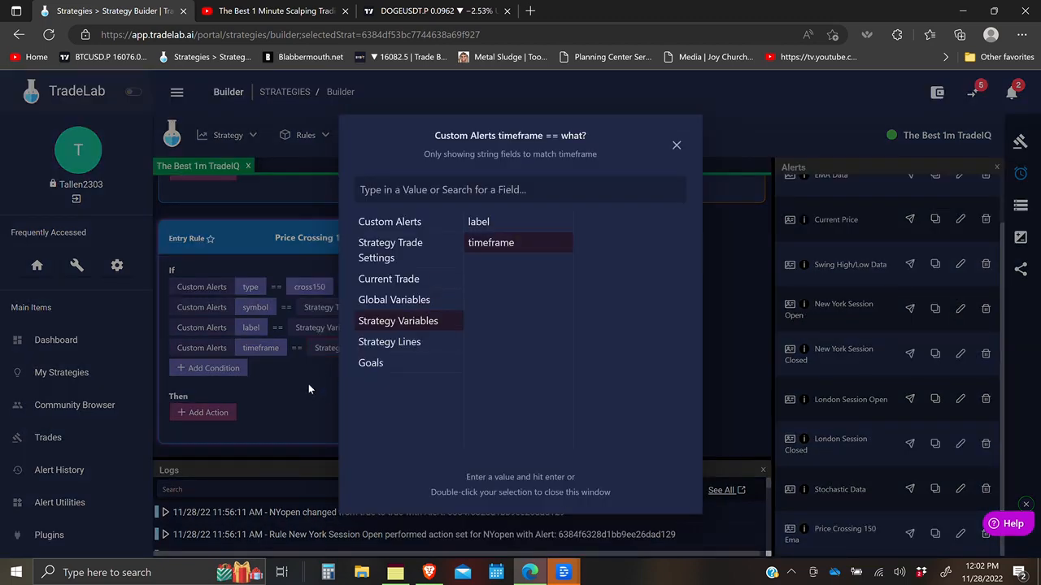
click(309, 389)
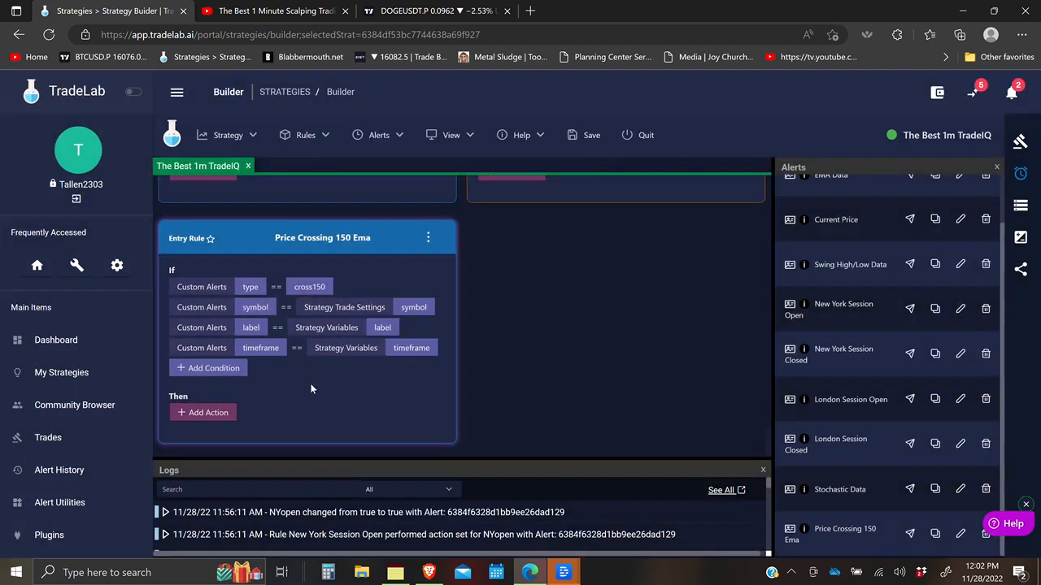
Add a Set action to the Price Crossing 150 Ema rule that makes the strategy variable cross150 true
click(204, 413)
click(201, 415)
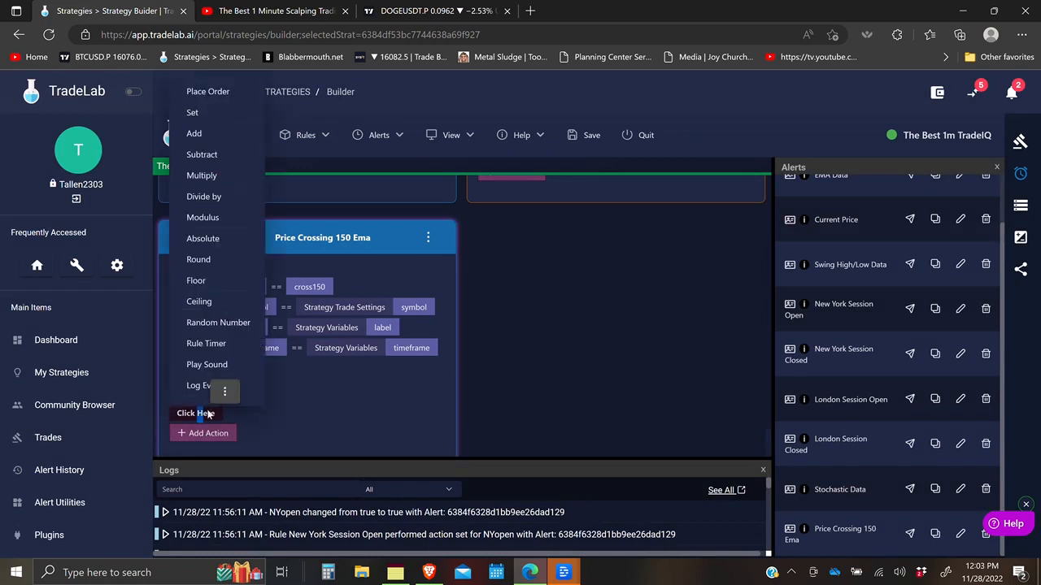
click(211, 114)
click(266, 414)
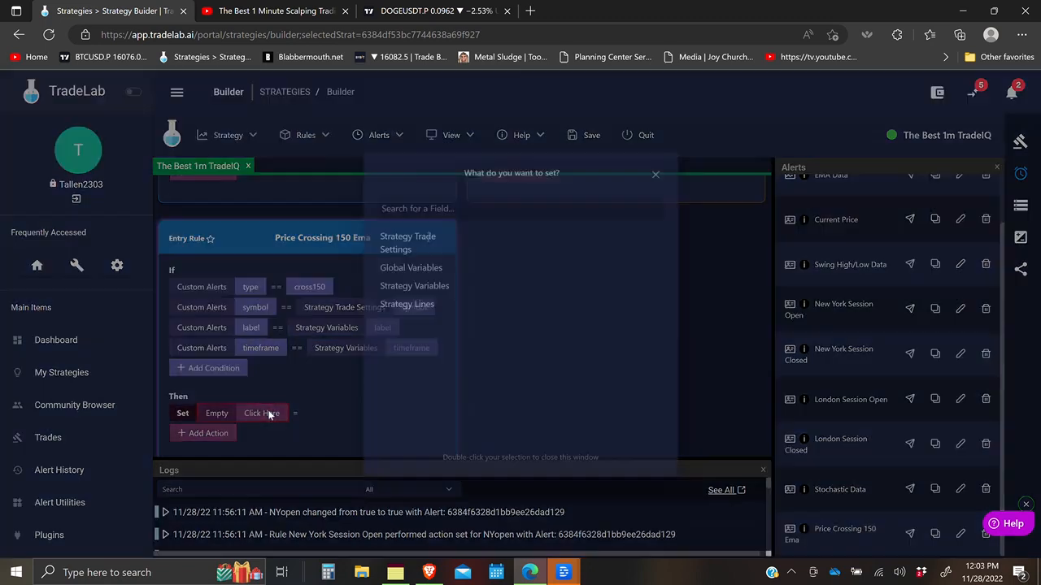
click(409, 283)
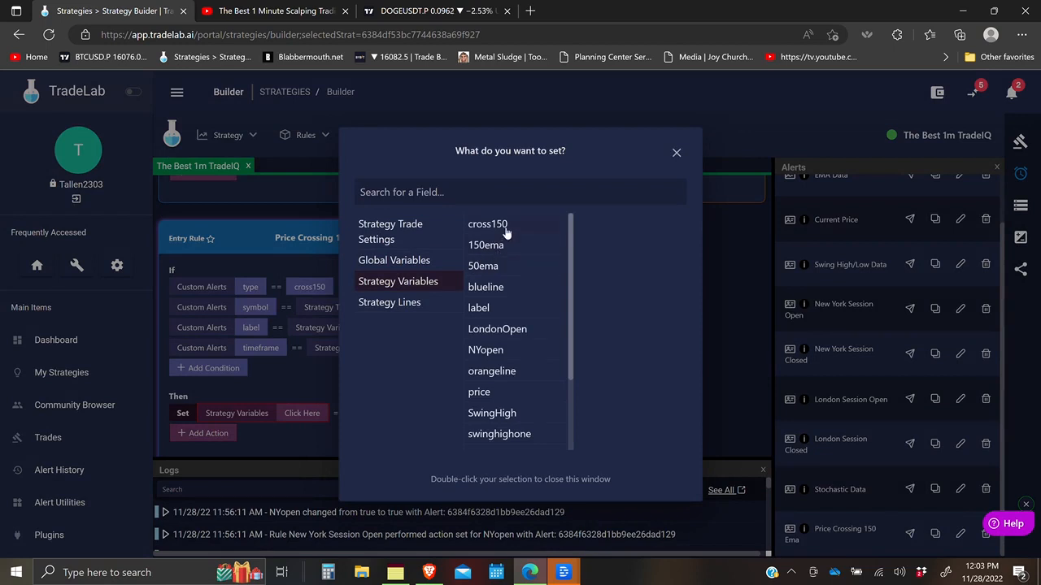
double_click(506, 234)
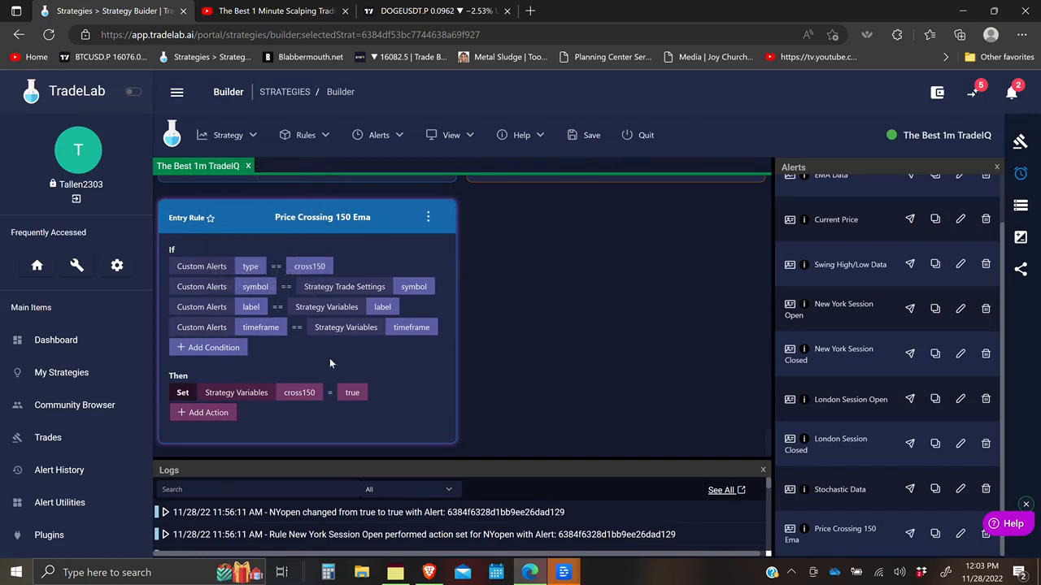
Review the Stochastic Data setup details in the strategy's alert instructions, then close the instructions
scroll(925, 390, up, 2)
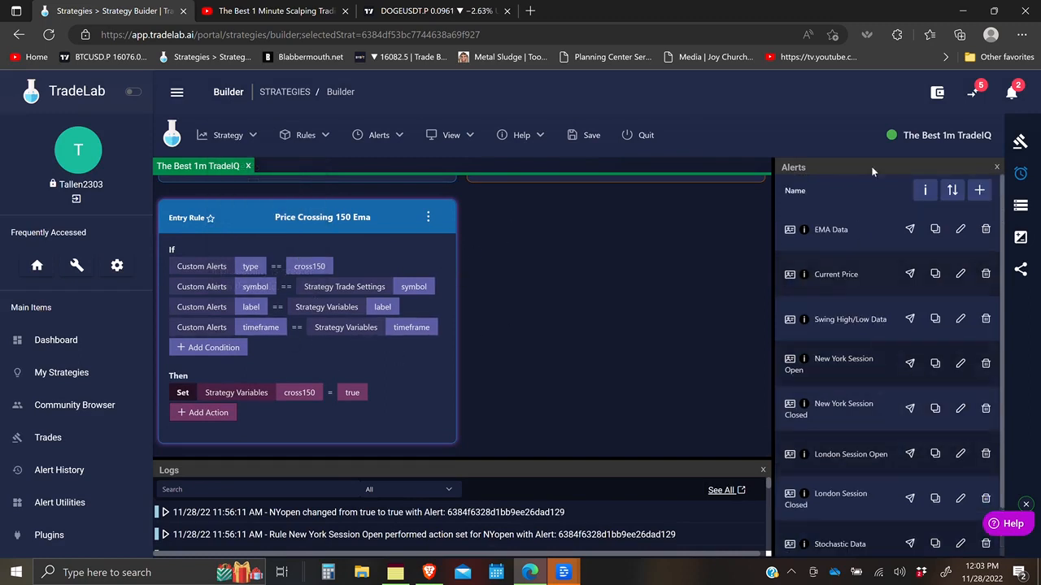
click(926, 192)
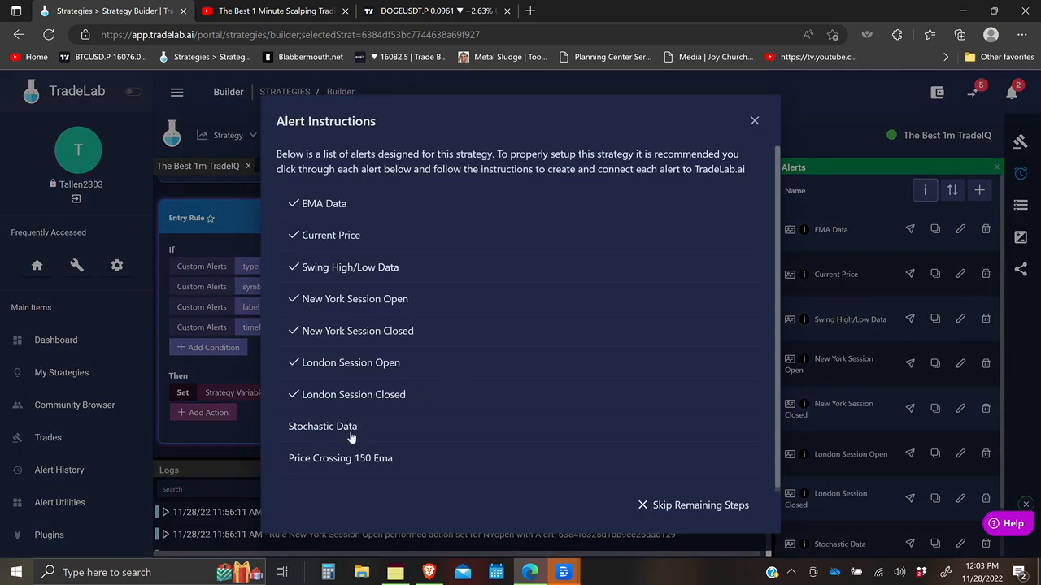
click(356, 424)
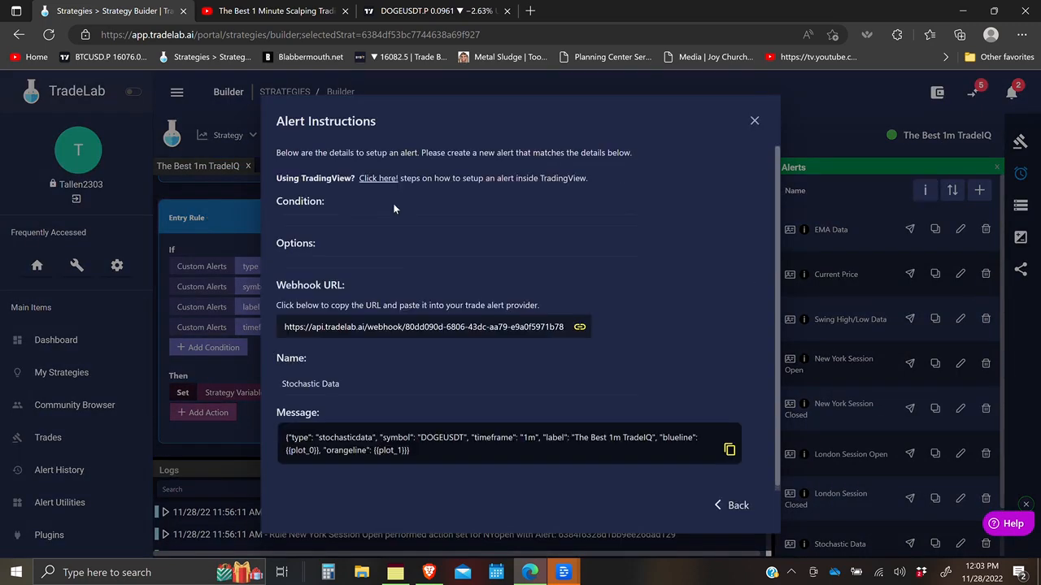
scroll(396, 208, down, 1)
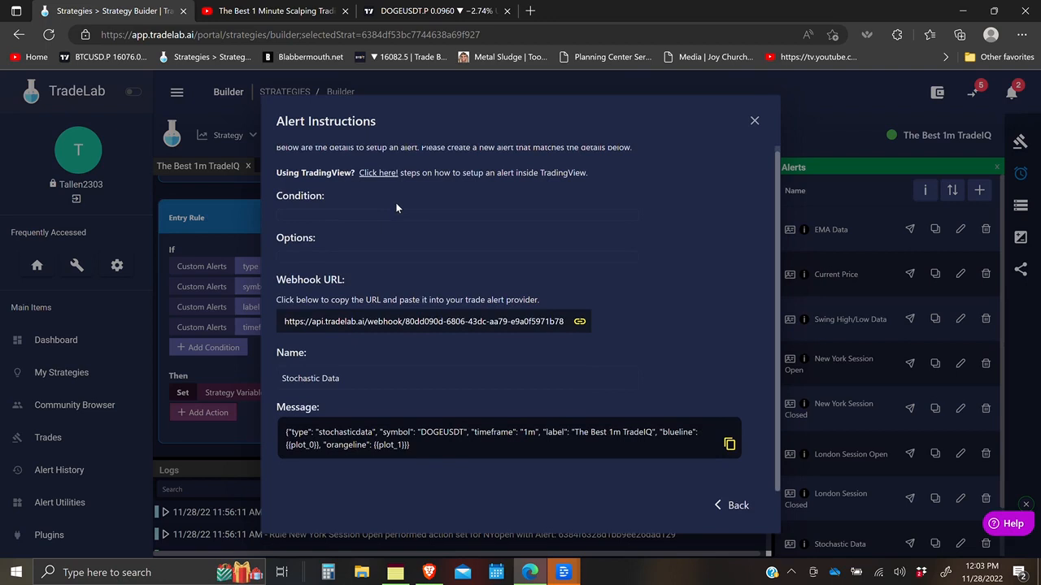
click(737, 506)
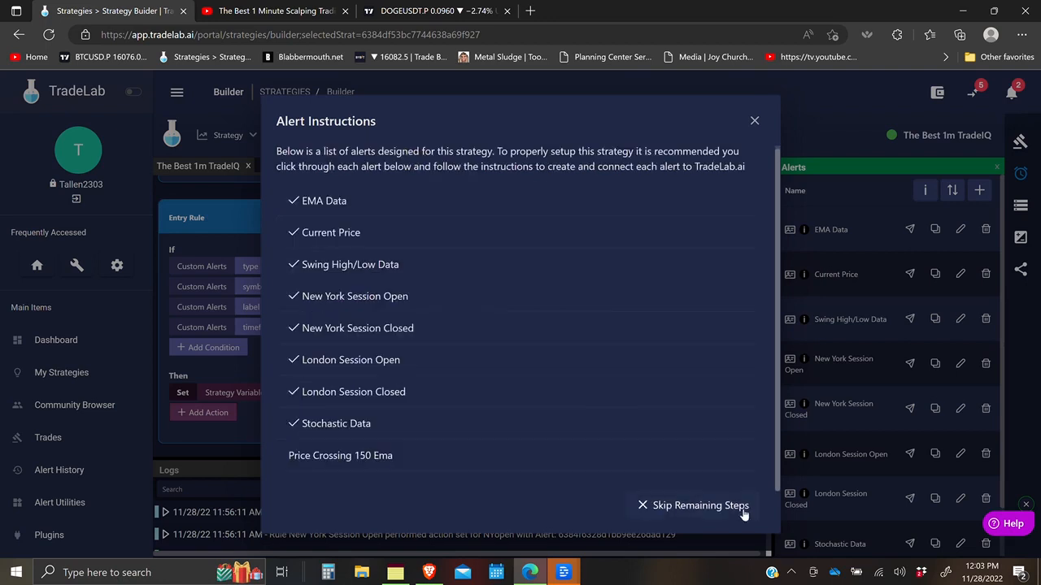
click(933, 497)
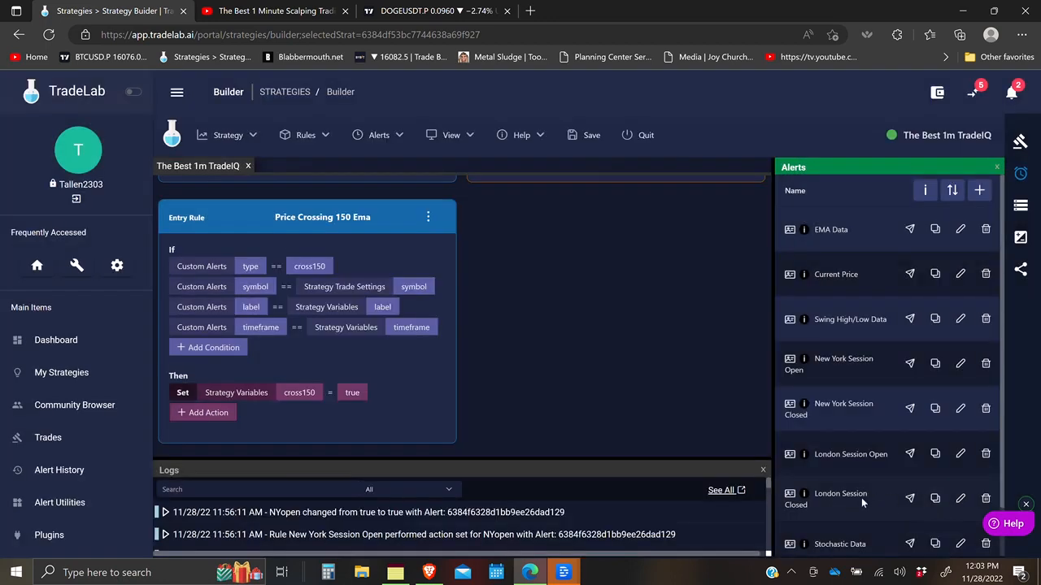
Open the Stochastic Data alert for editing, then switch to TradingView and start a Stoch %K alert with the Greater Than condition
scroll(935, 520, down, 1)
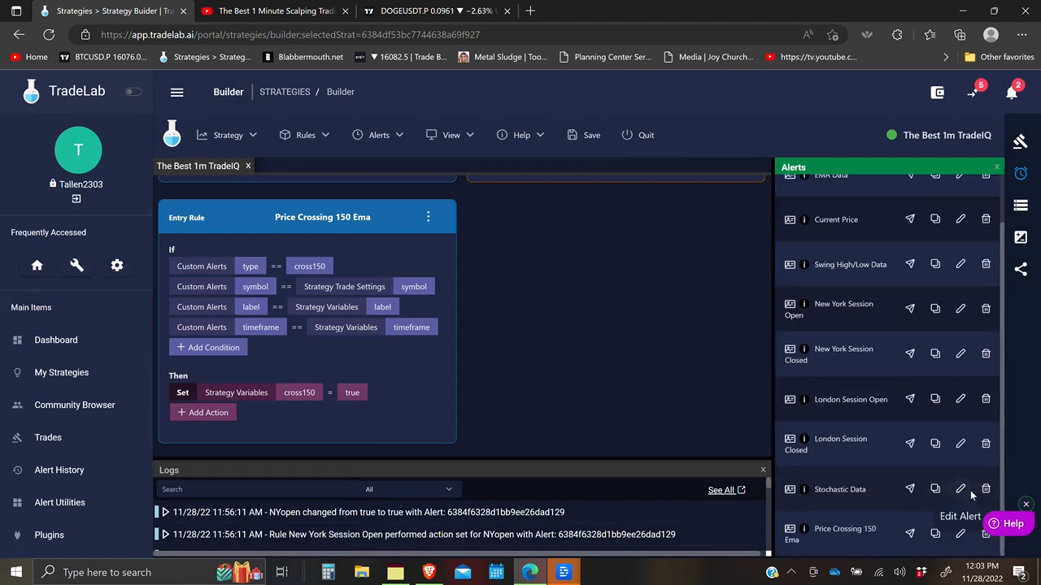
click(959, 490)
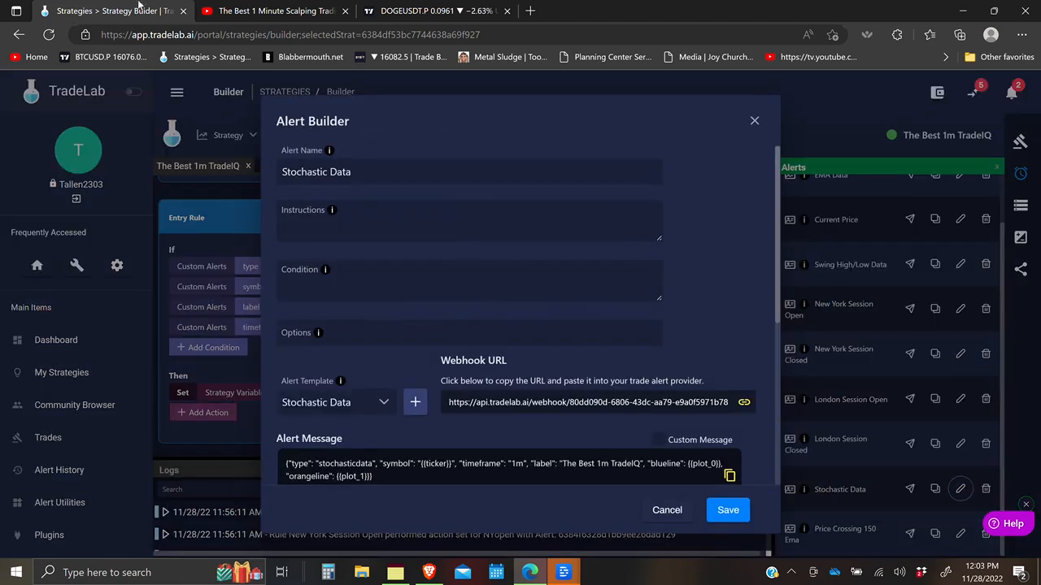
click(420, 10)
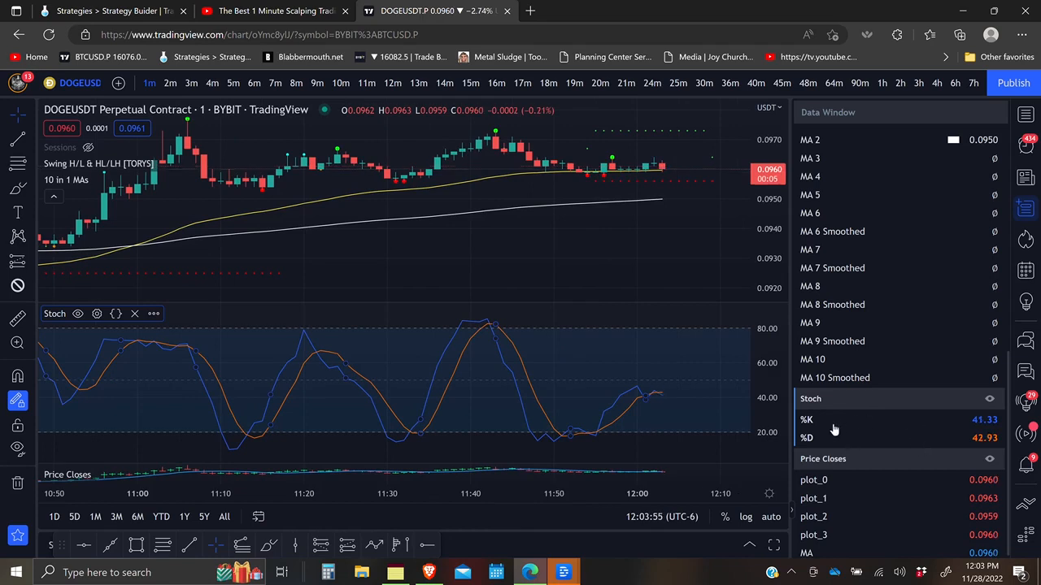
click(154, 313)
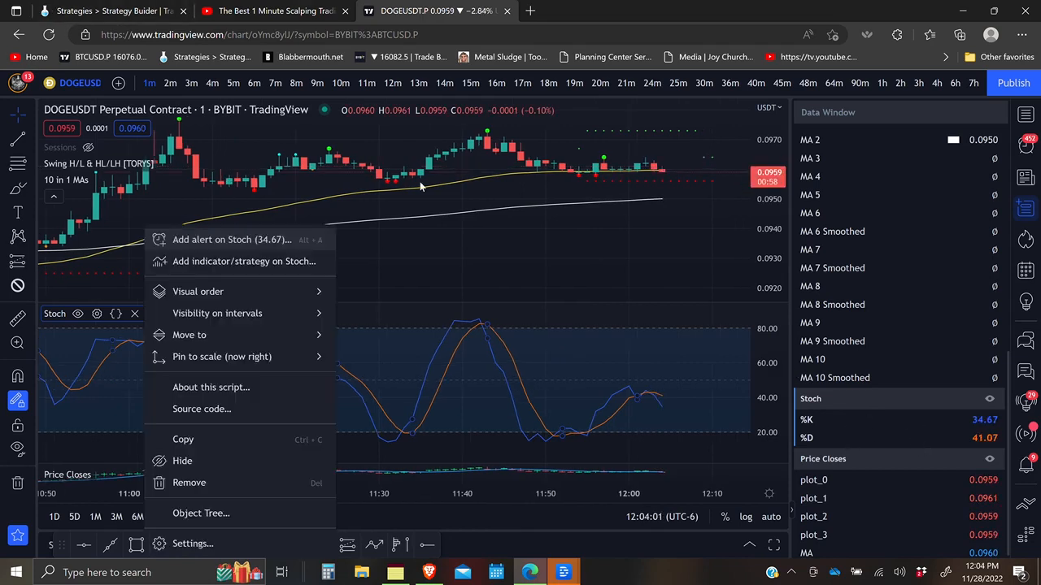
click(209, 239)
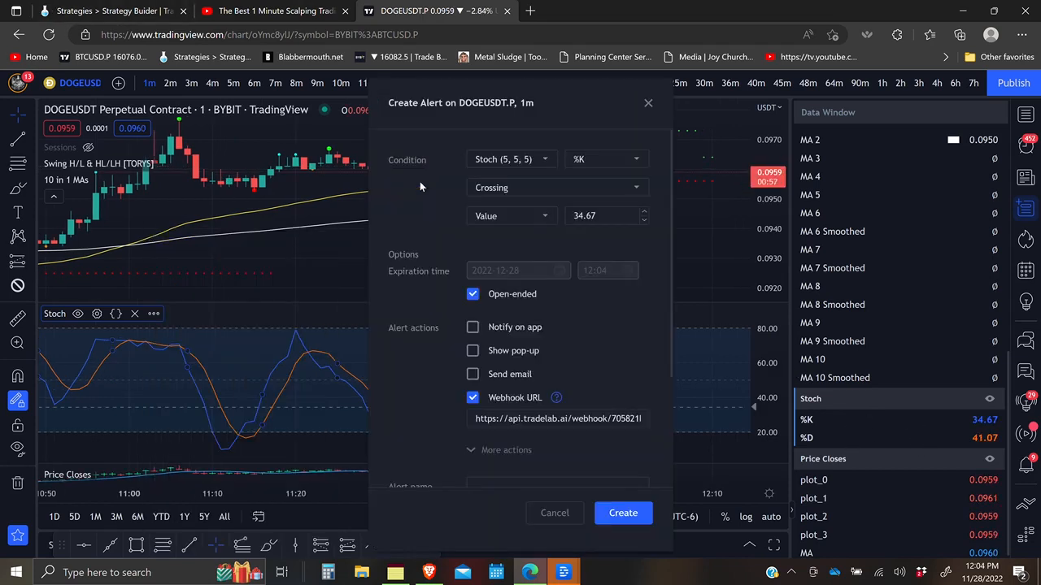
click(552, 189)
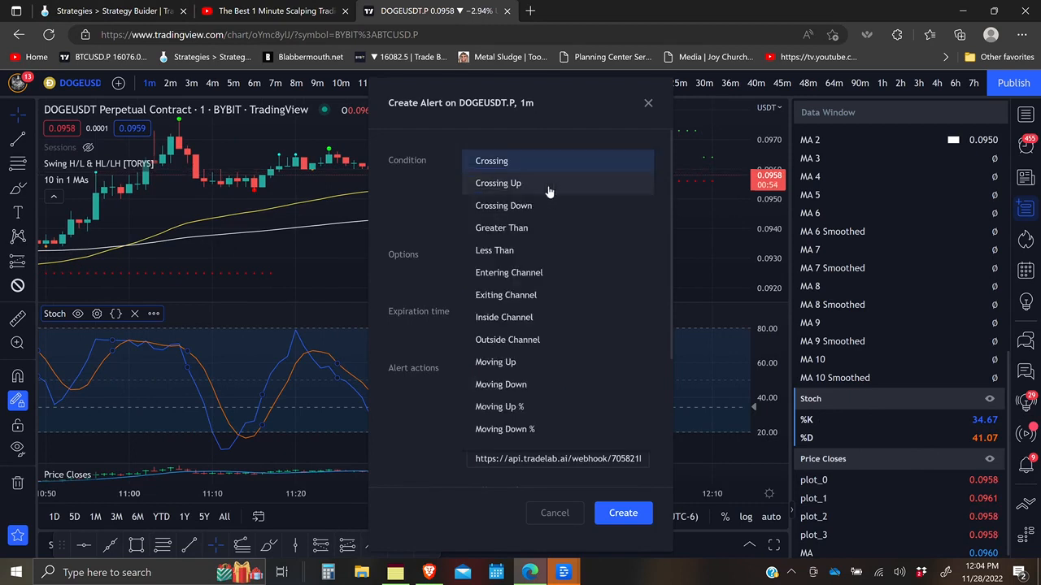
click(495, 228)
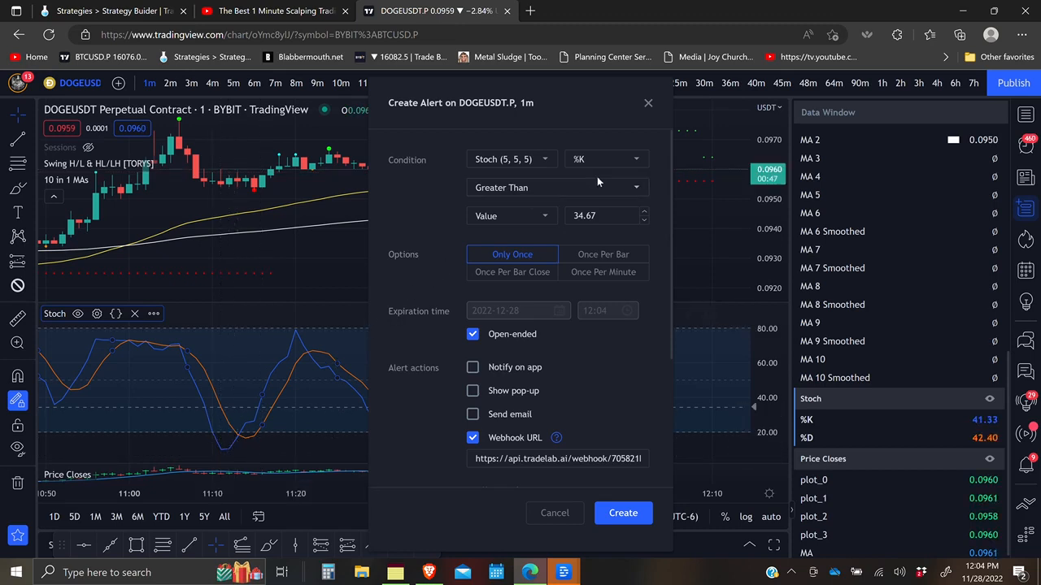
Set the Stoch alert's comparison value to -20 and its trigger frequency to Once Per Bar Close
double_click(603, 213)
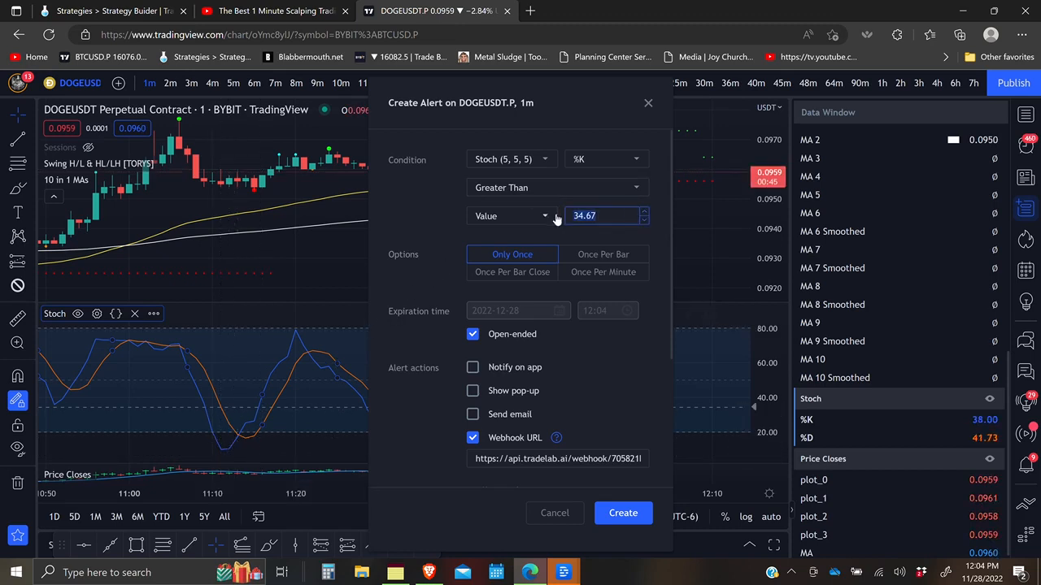
text(-20)
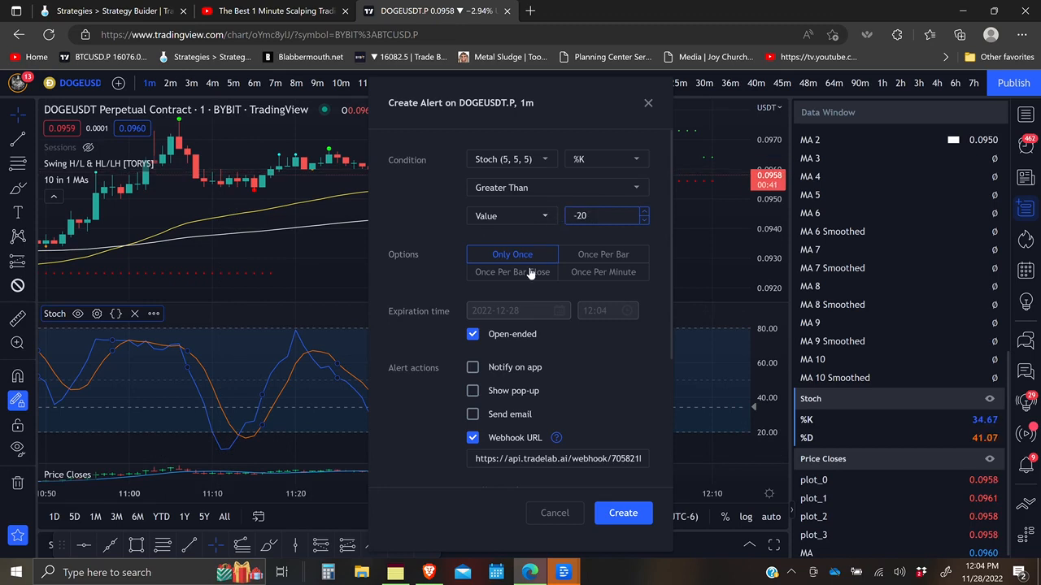
click(529, 273)
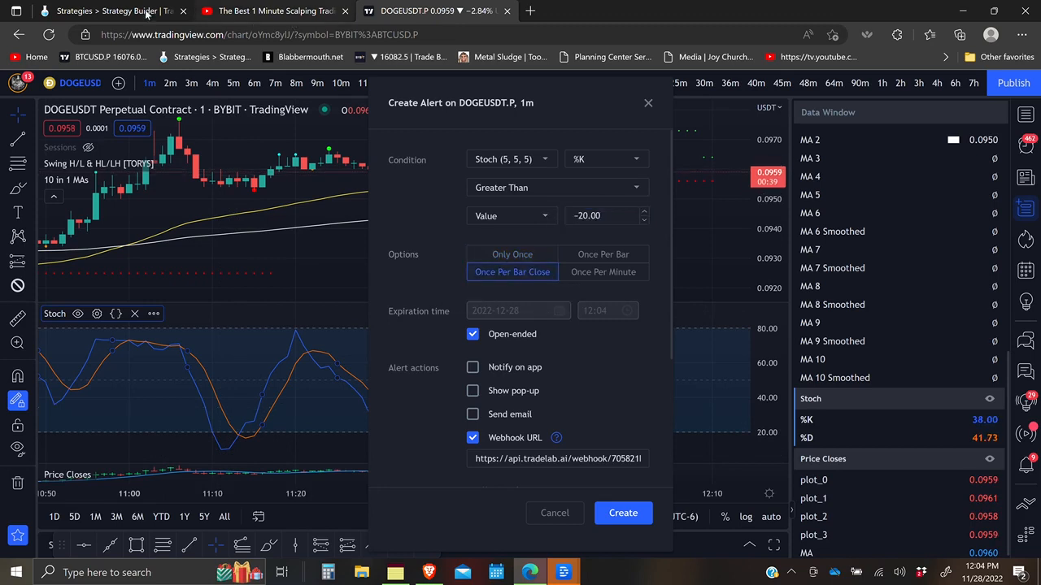
In TradeLab, save the Stochastic Data alert with instructions "Make an alert in TV for the stochastic indicator. K greater than -20." and condition "K, greater than -20"
click(146, 12)
text(0.)
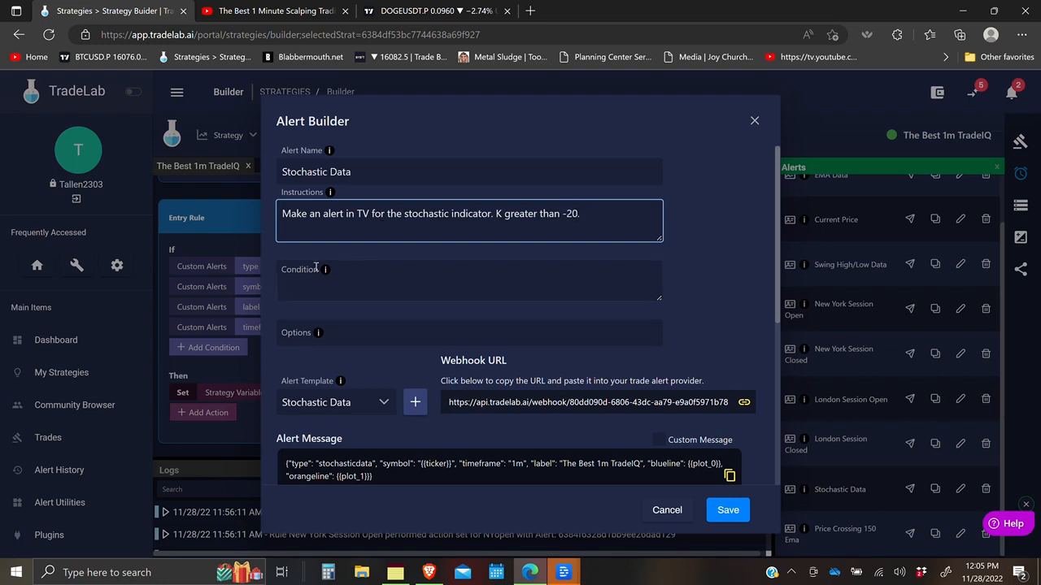
click(360, 278)
text(K, greater than )
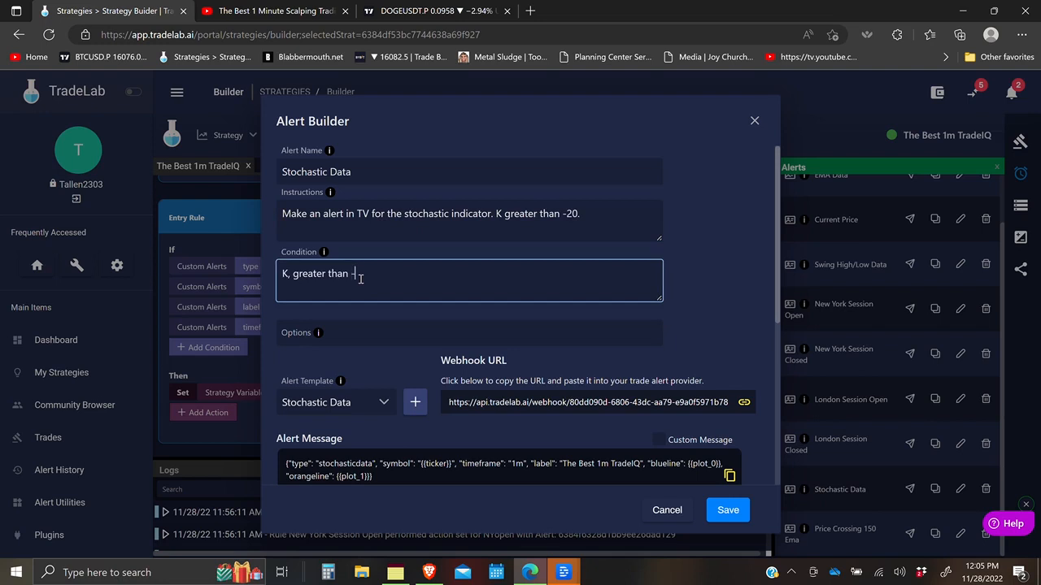
text(-20)
click(728, 510)
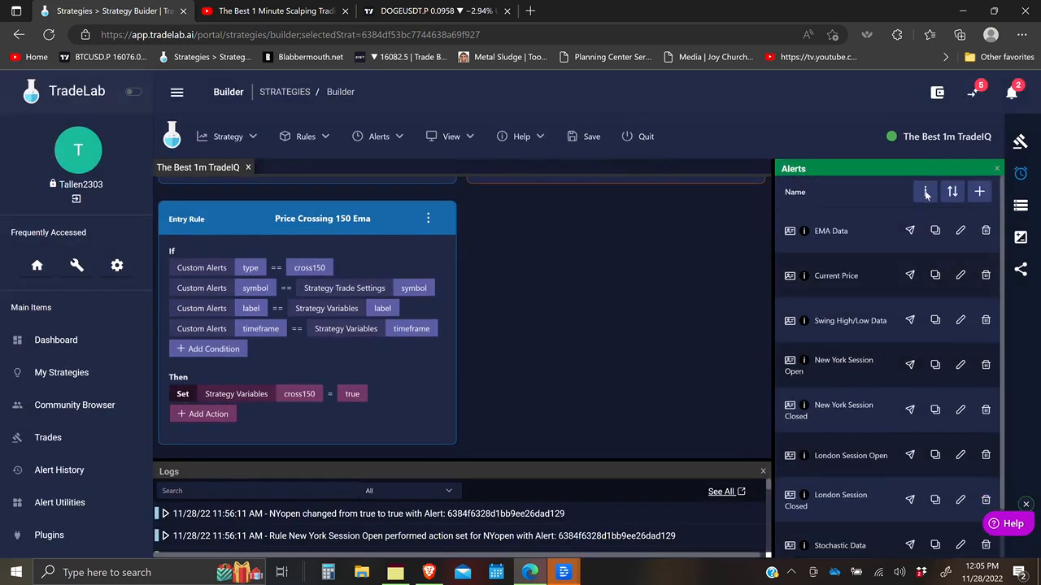
Transfer the webhook URL, name and message from the Stochastic Data alert instructions to the pending TradingView alert and create it
click(925, 193)
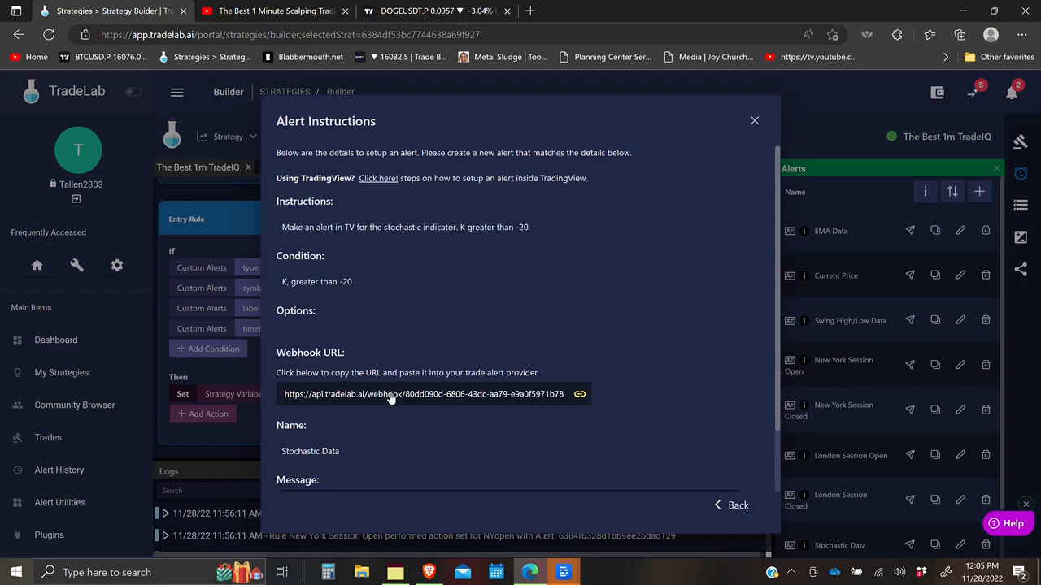
click(391, 397)
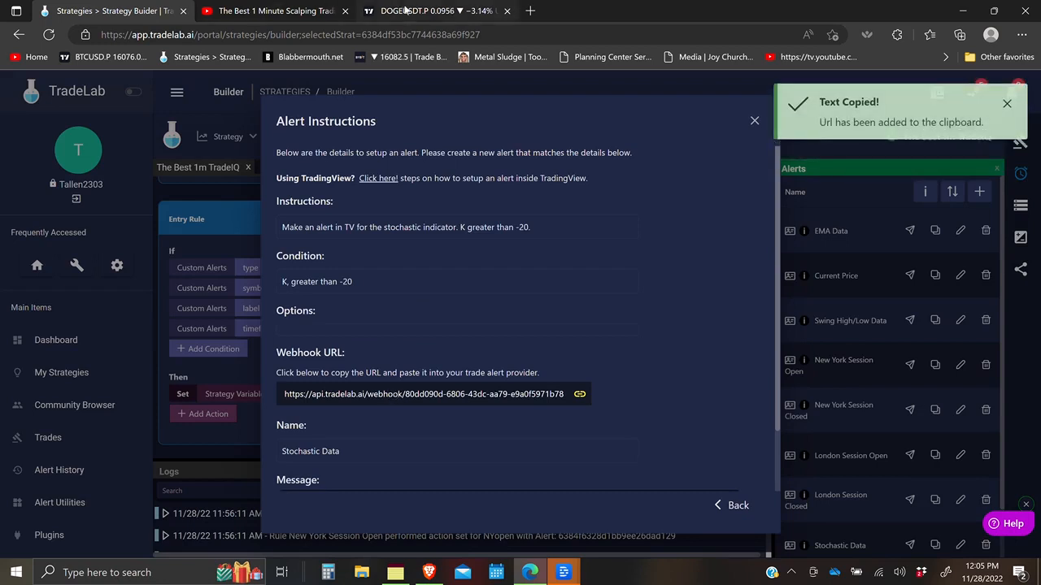
click(404, 10)
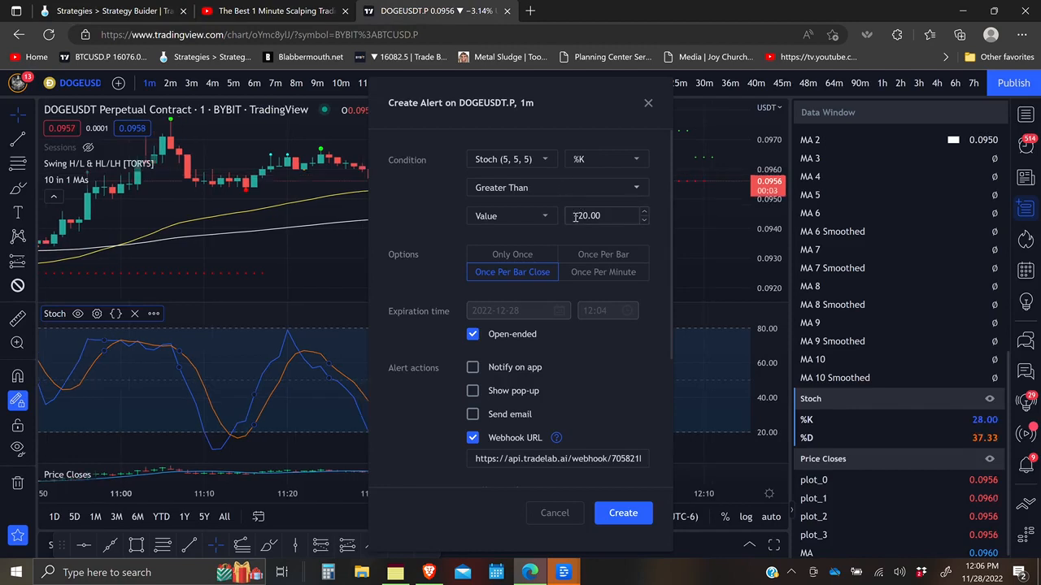
scroll(470, 351, down, 2)
drag(470, 351, 649, 348)
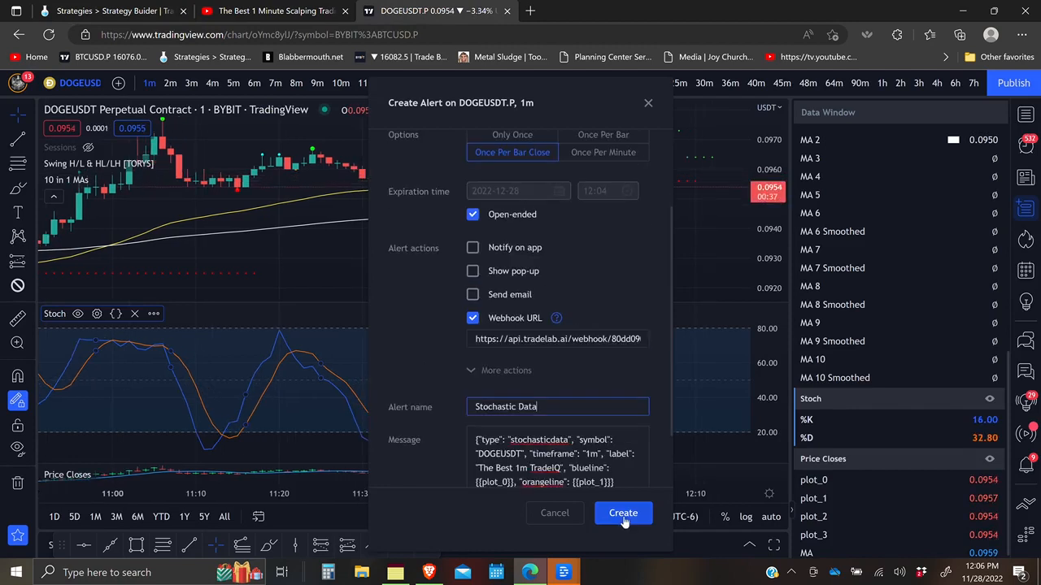
click(623, 514)
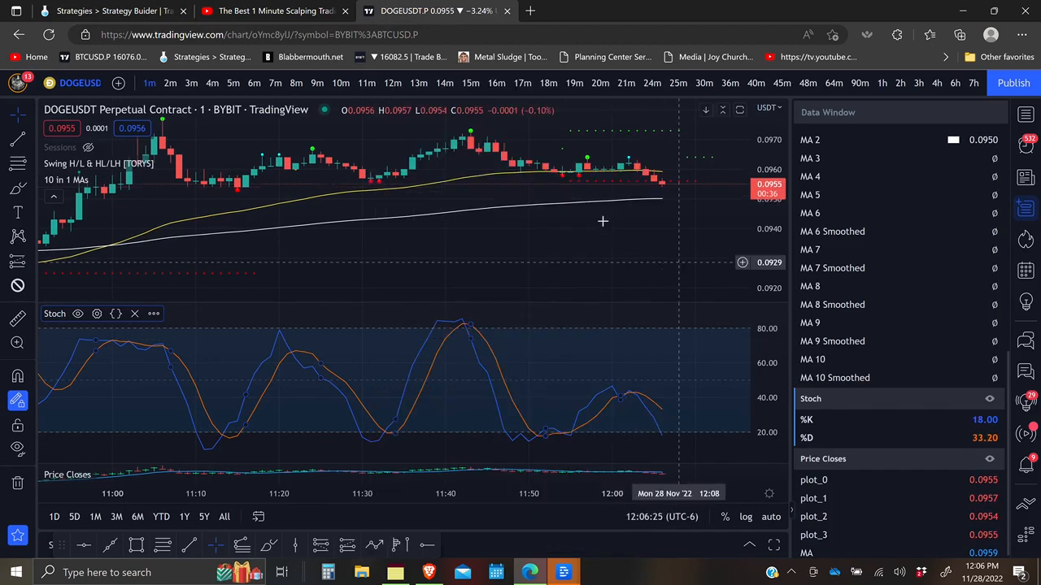
Return to TradeLab and copy the webhook URL from the Price Crossing 150 Ema alert instructions
click(96, 10)
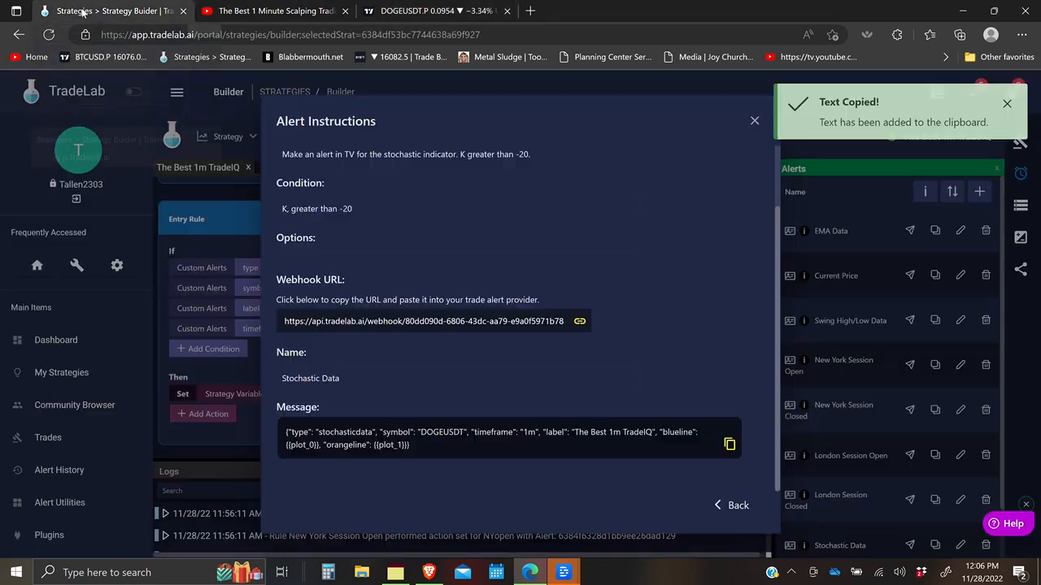
click(735, 506)
click(315, 456)
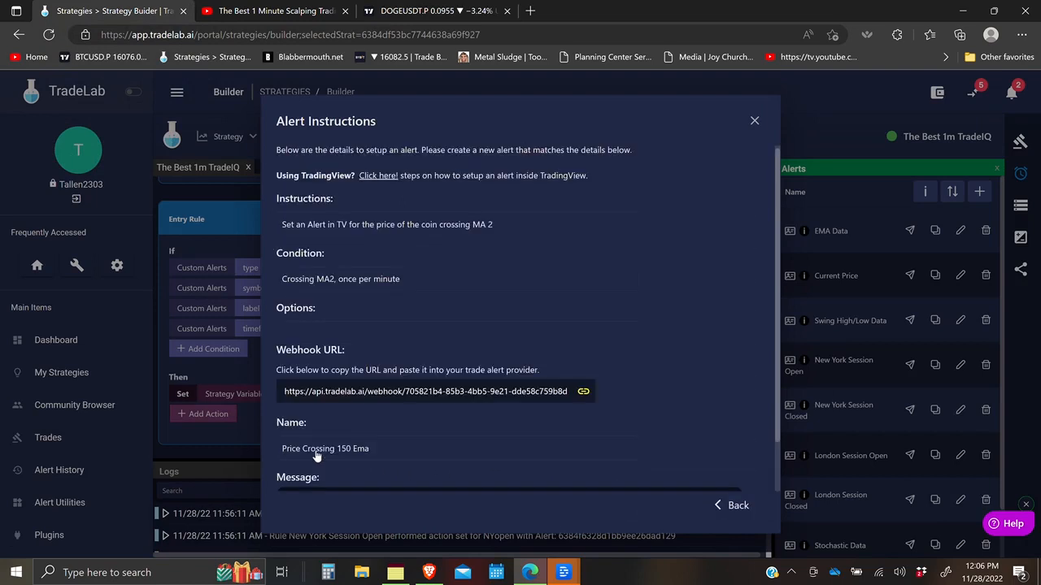
scroll(455, 390, down, 1)
click(584, 335)
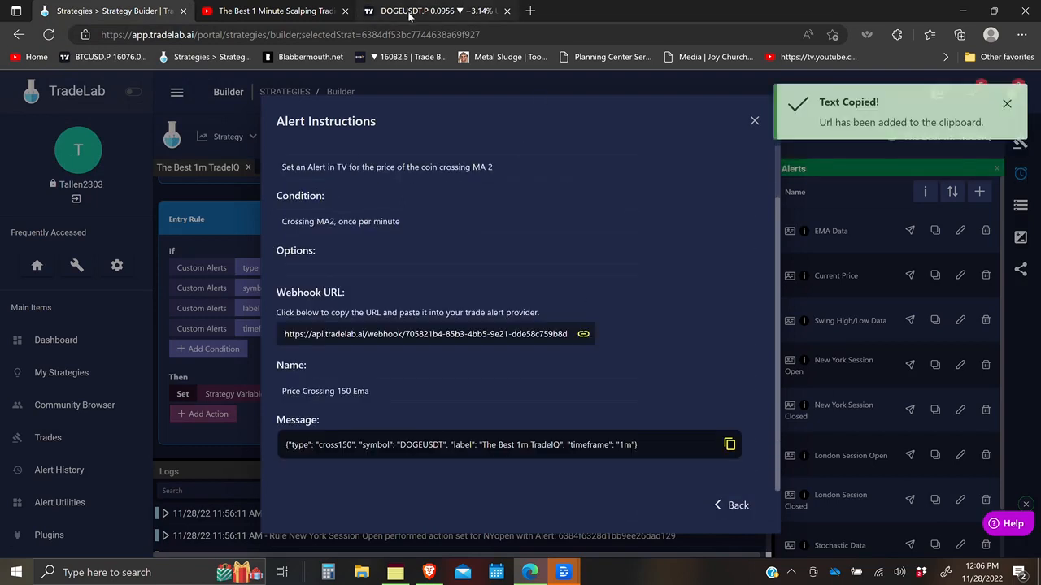
Switch to TradingView and start a new alert for DOGEUSDT.P Crossing MA 2 of the 10 in 1 MAs indicator
click(440, 10)
click(965, 114)
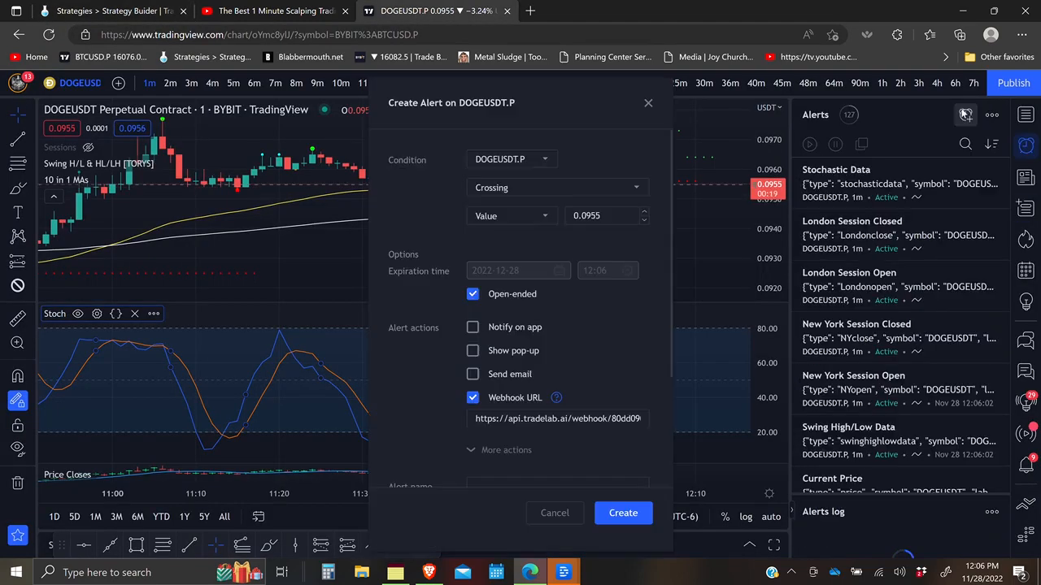
click(543, 216)
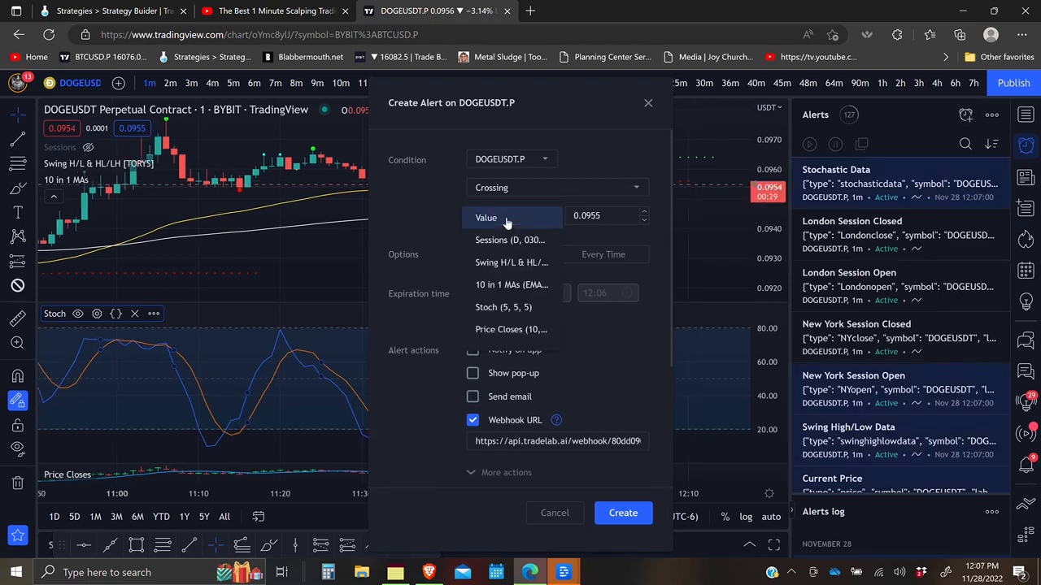
click(504, 285)
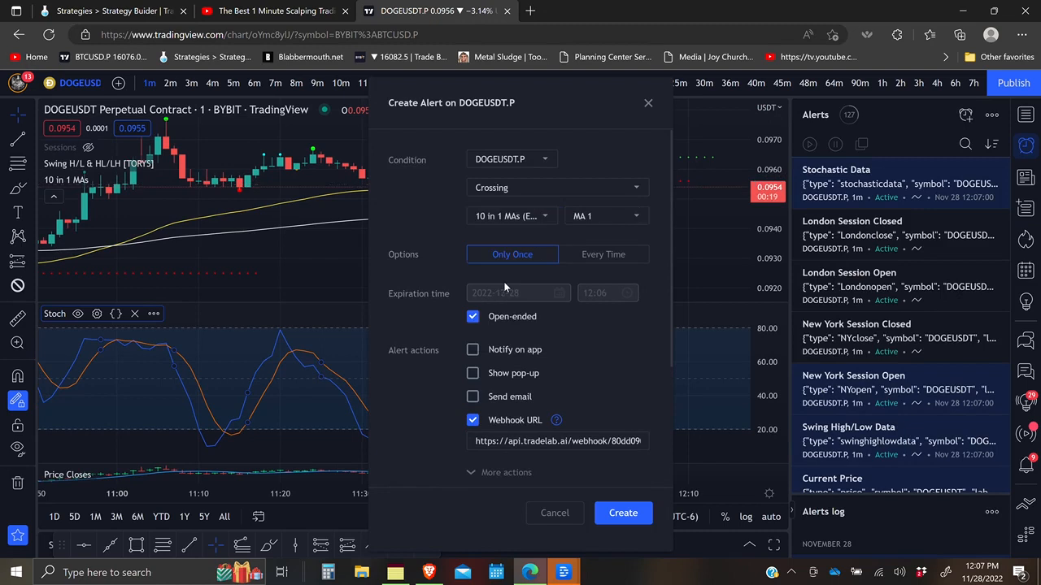
click(618, 217)
click(587, 185)
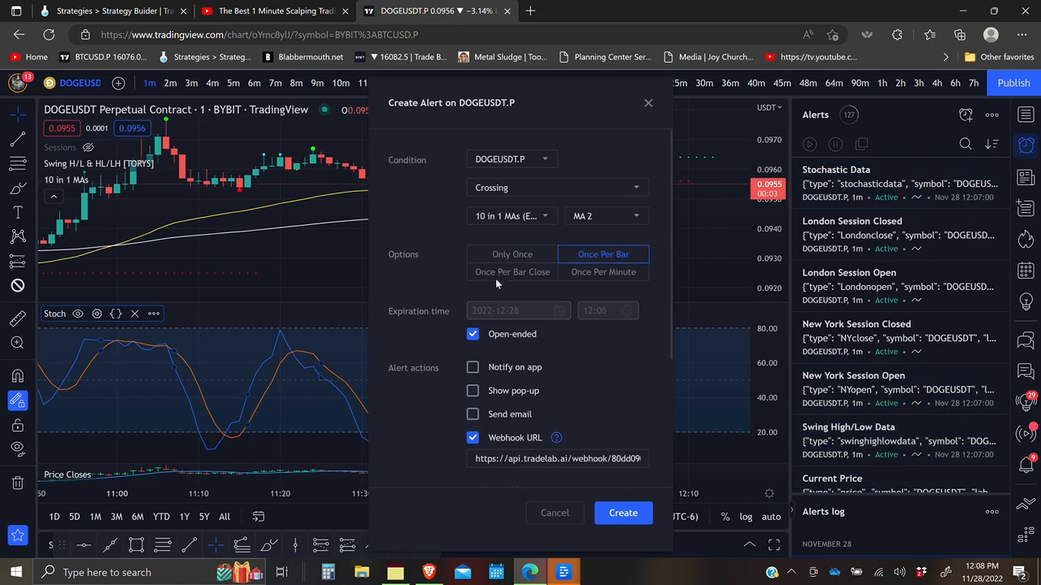
Fill in the crossing alert's webhook URL, name it Price Crossing 150 Ema from the TradeLab instructions, and clear its default message
scroll(537, 277, down, 3)
click(162, 10)
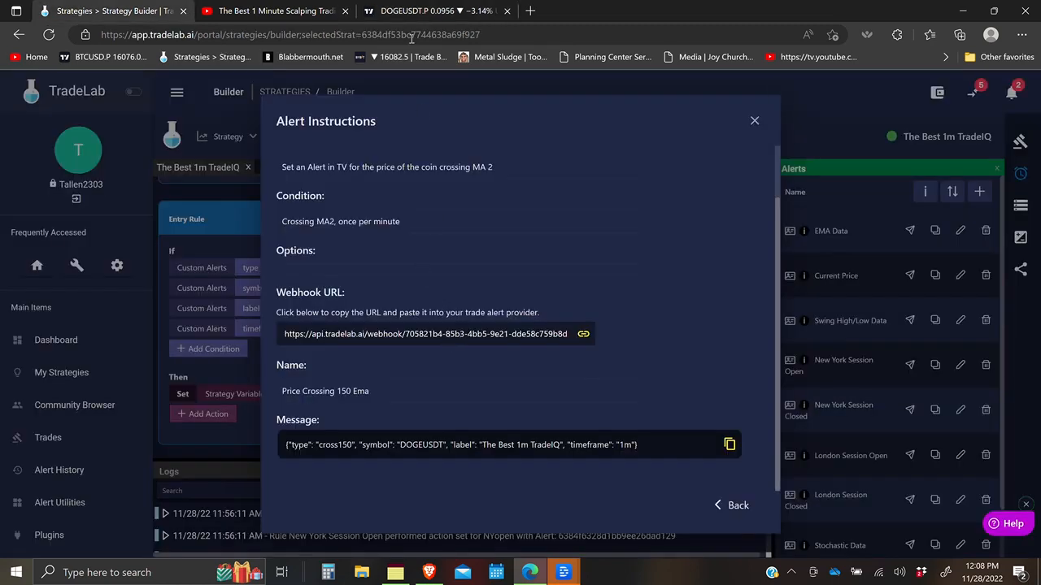
click(410, 11)
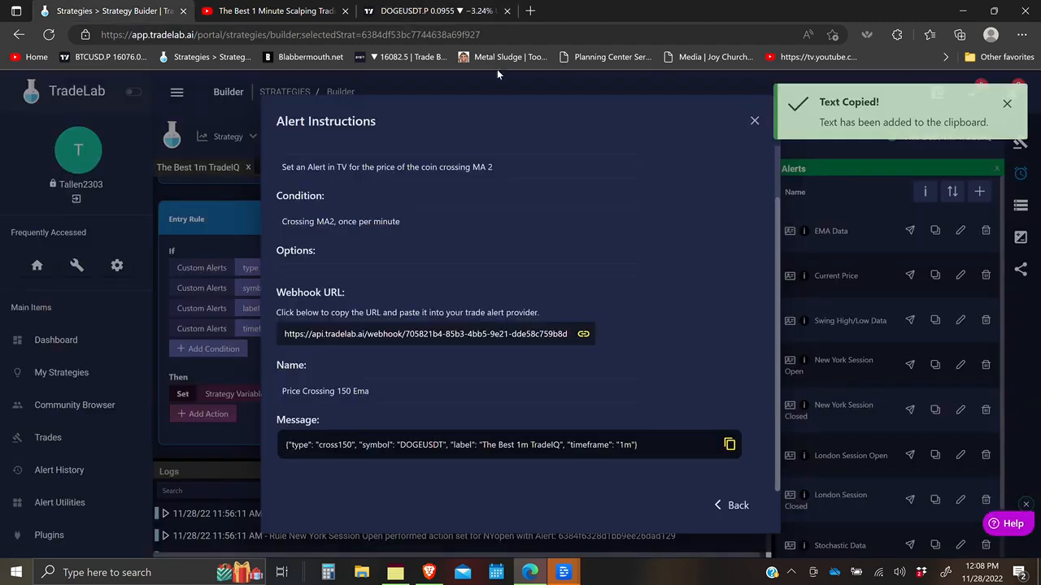
key(ctrl+Tab)
click(480, 8)
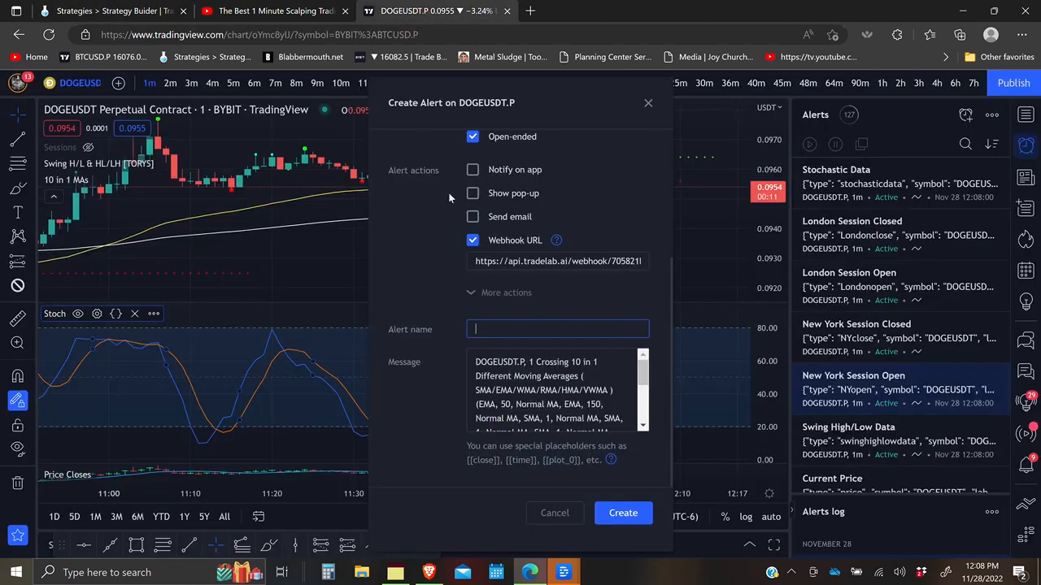
right_click(483, 329)
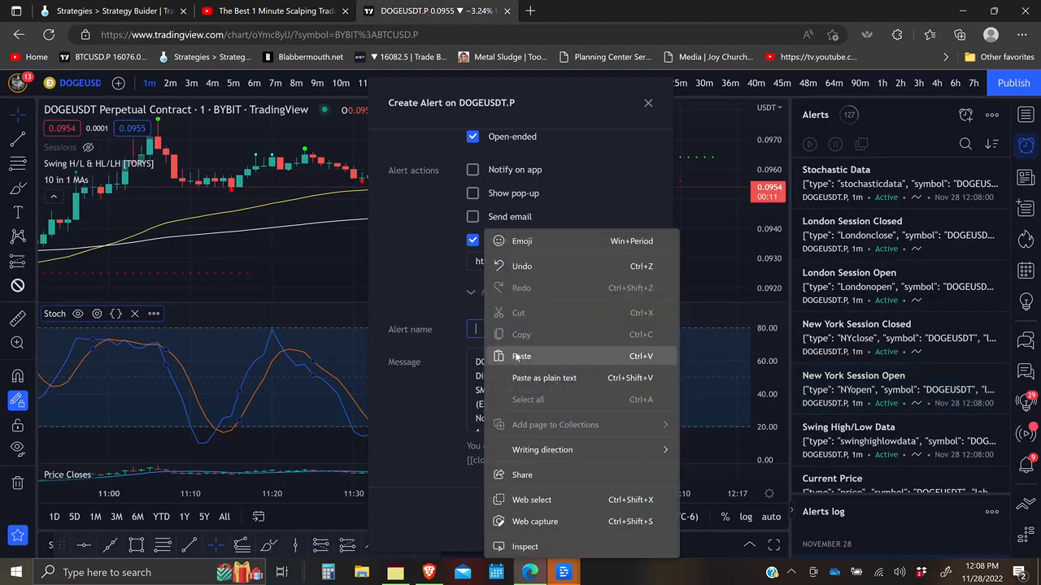
click(511, 353)
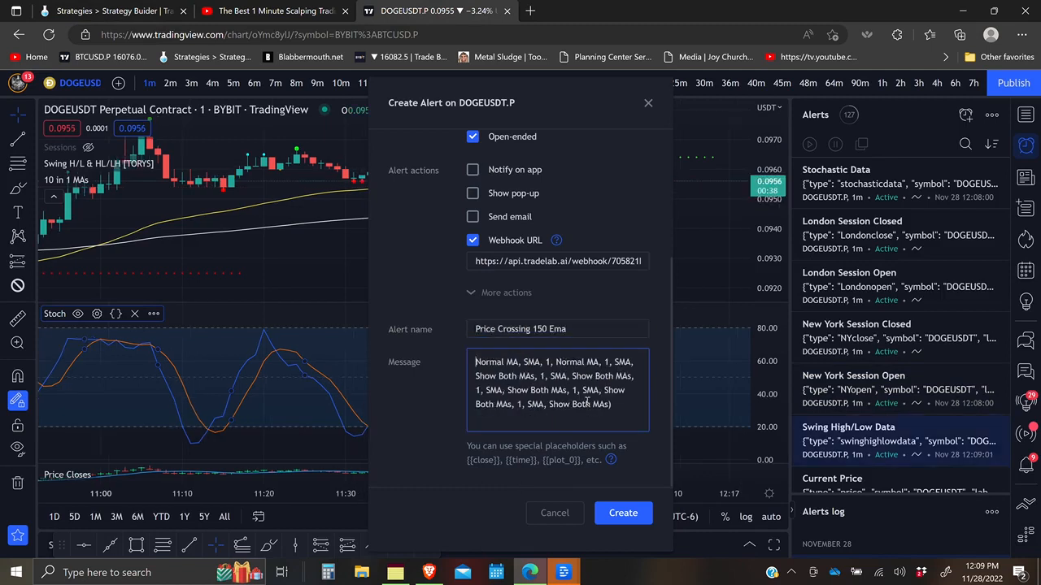
key(ctrl+a)
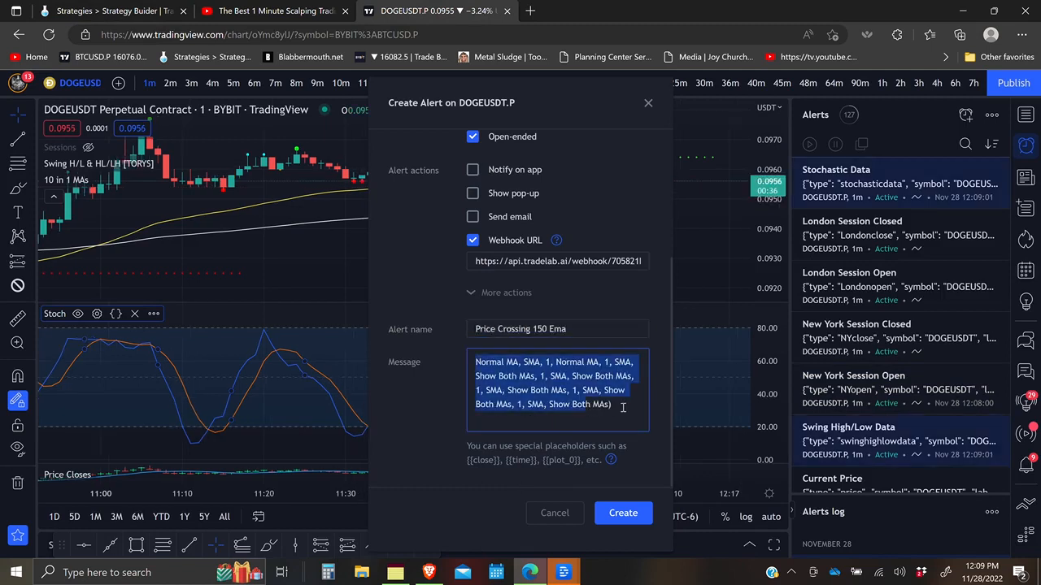
key(BackSpace)
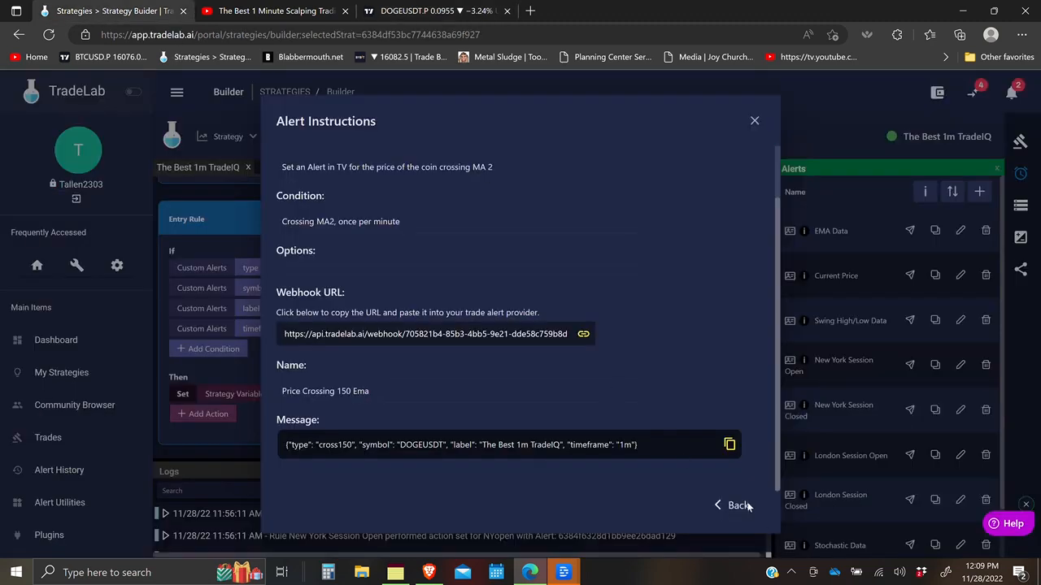
Close the alert instructions in TradeLab and dismiss the floating Help bubble covering the alerts list
click(746, 505)
click(725, 502)
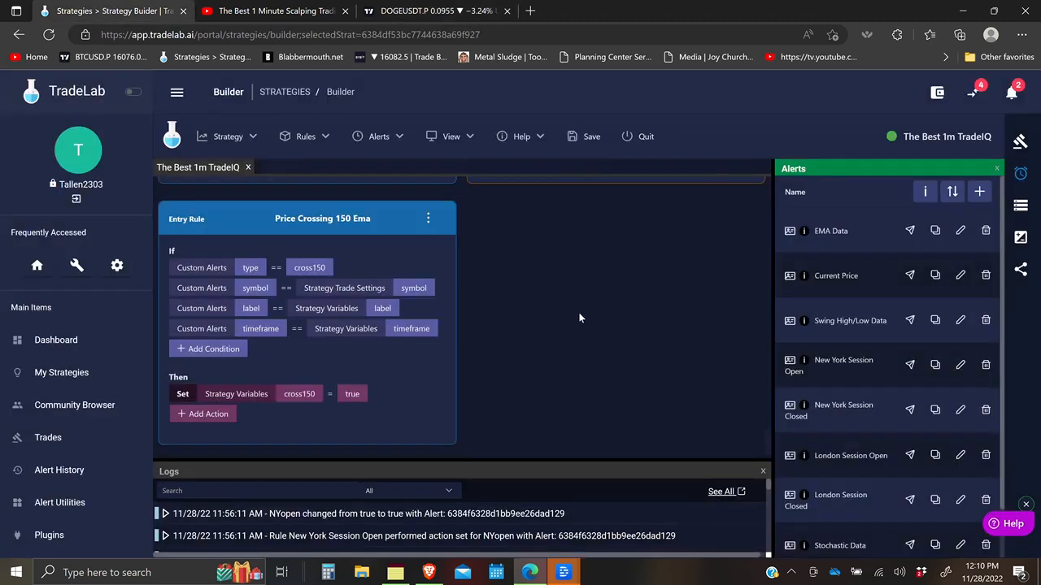
scroll(847, 299, down, 1)
scroll(626, 299, up, 4)
scroll(627, 301, down, 4)
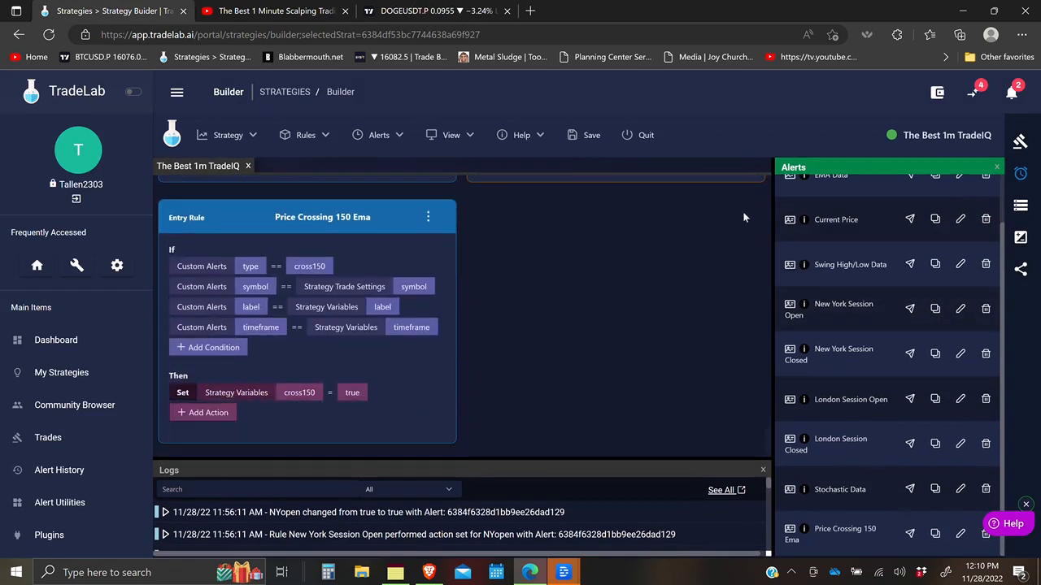
click(1026, 505)
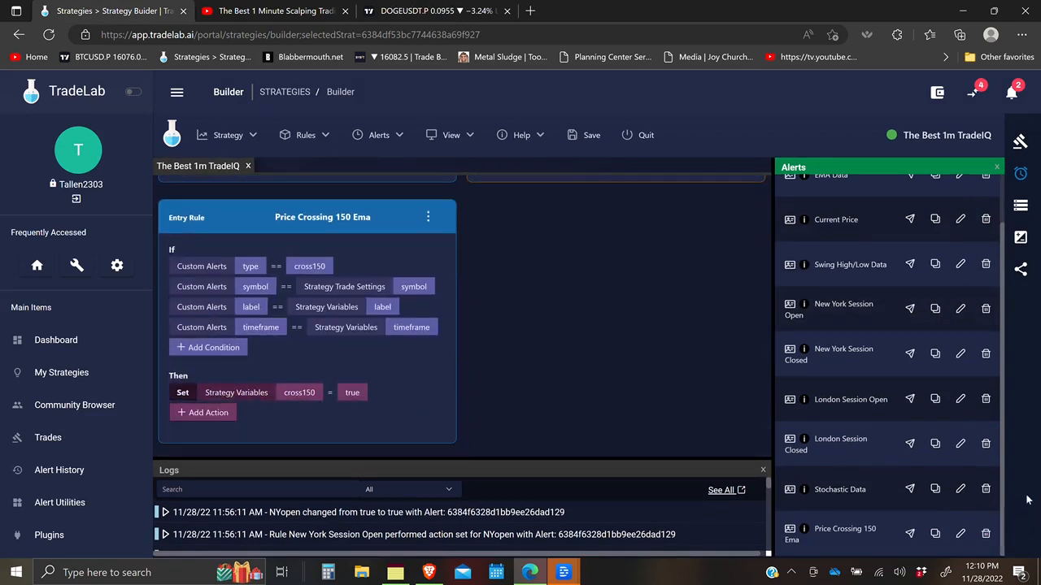
Create an alert named Price Crossing Up 50 EMA with instructions for price crossing up over MA 1 and condition "MA 1, Crossing Up, Once Per Bar Close"
scroll(708, 276, up, 4)
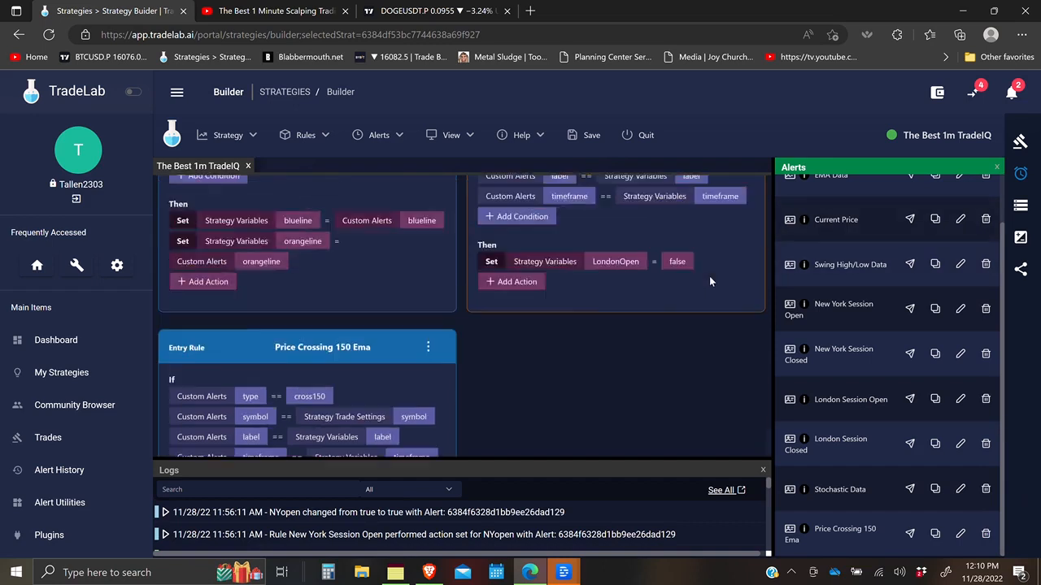
scroll(730, 280, down, 4)
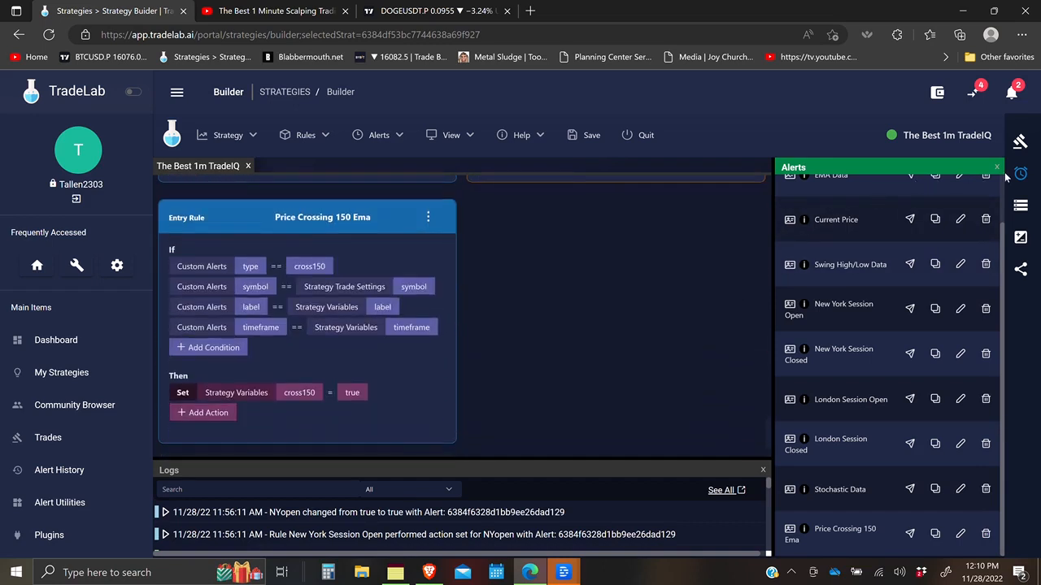
scroll(925, 243, up, 2)
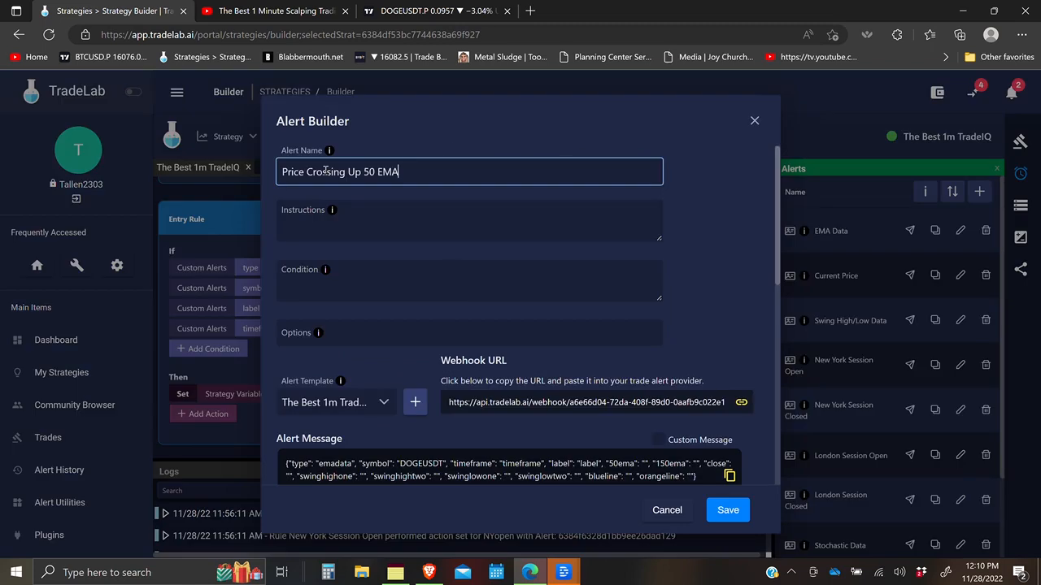
click(359, 214)
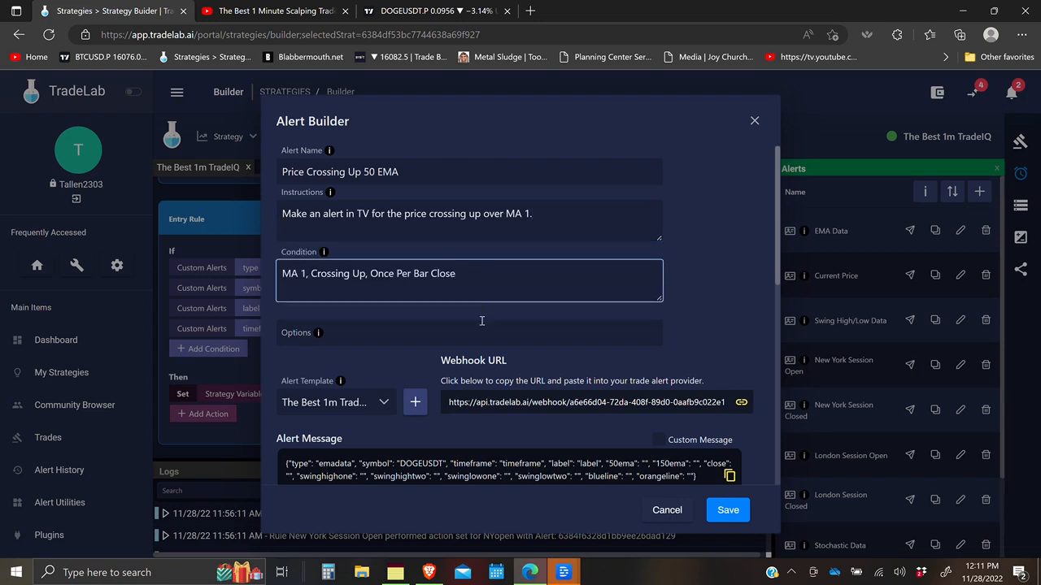
Apply the TIQ 2 template to the Price Crossing Up 50 EMA alert, set its type value to crossup50, and save it
click(386, 404)
scroll(358, 313, down, 5)
scroll(351, 307, down, 10)
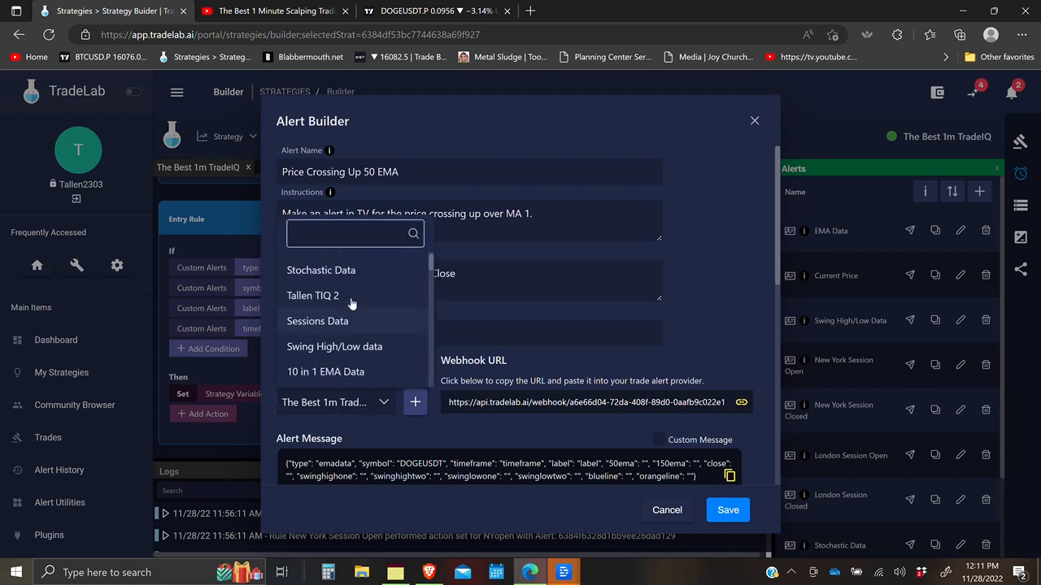
click(351, 301)
click(566, 348)
key(BackSpace)
text(up50)
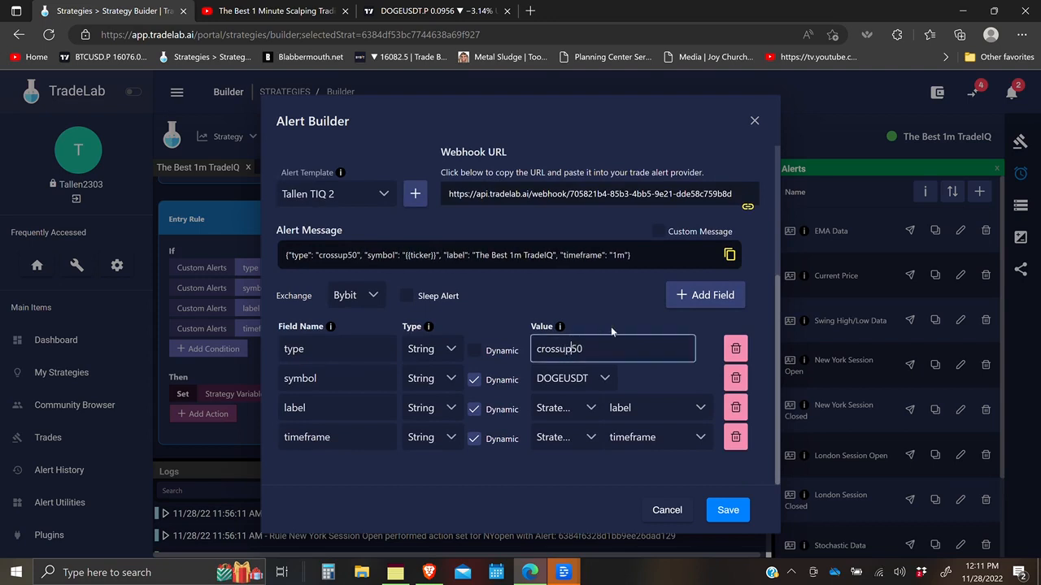
click(732, 510)
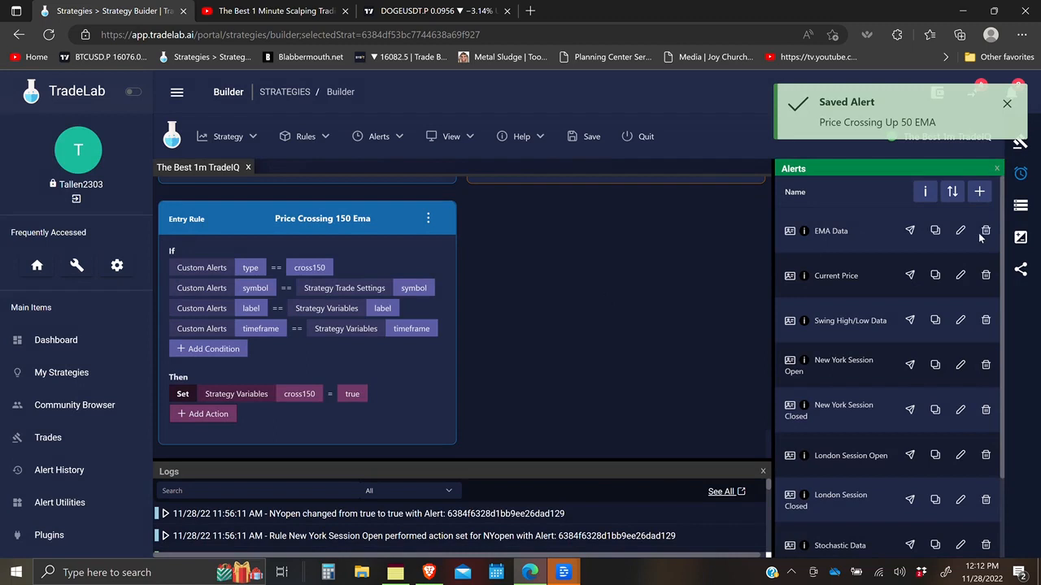
Create an alert named Price Crossing Down 50 EMA with MA 1 instructions and condition "Price, crossing down, MA 1, once per bar close"
click(979, 193)
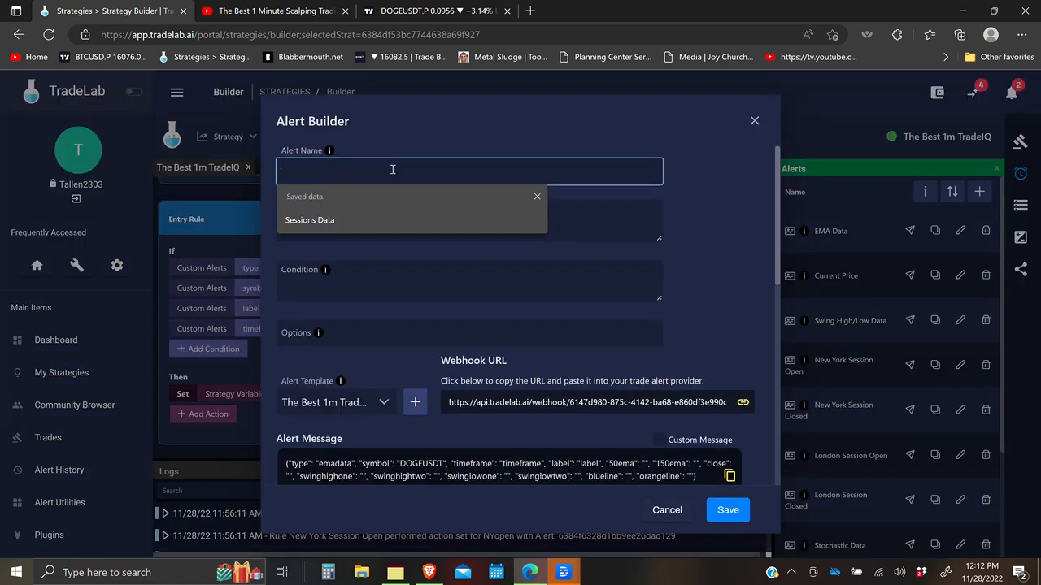
text(Price Crossing Down 50)
text(EMA)
click(358, 222)
text(Make an alert in TV for the price crossing down MA 1)
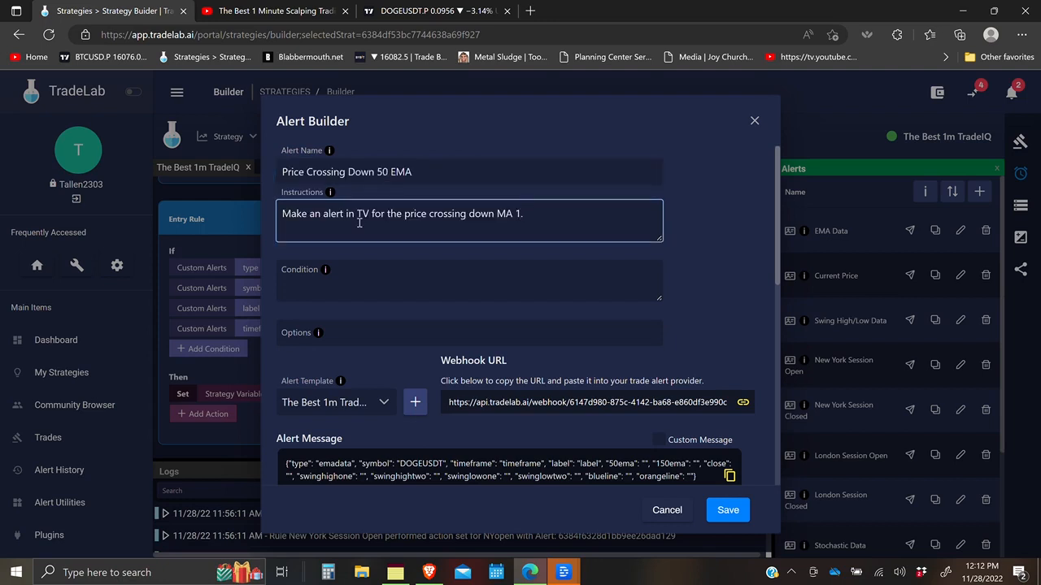
click(314, 282)
text(Price, crossing down, MA 1, once per bar close)
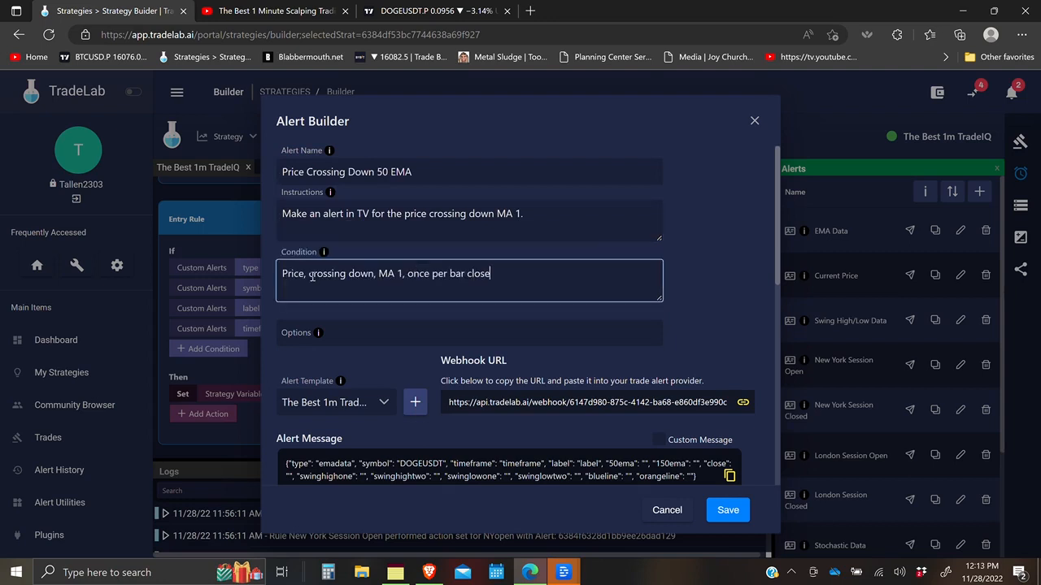
Apply the TIQ 2 template to the Price Crossing Down 50 EMA alert, set its type value to crossdown50, and save it
click(384, 402)
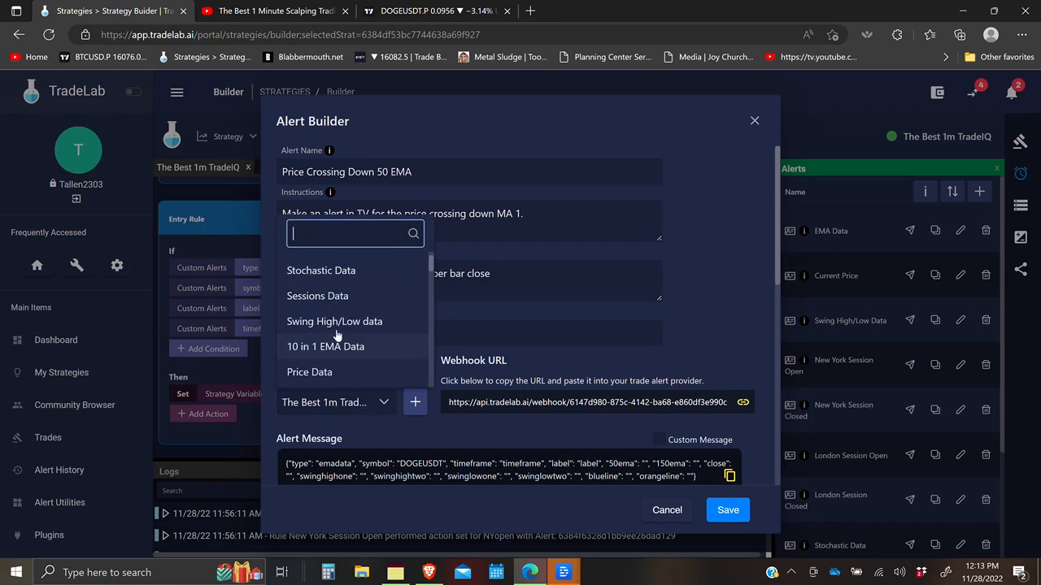
click(316, 269)
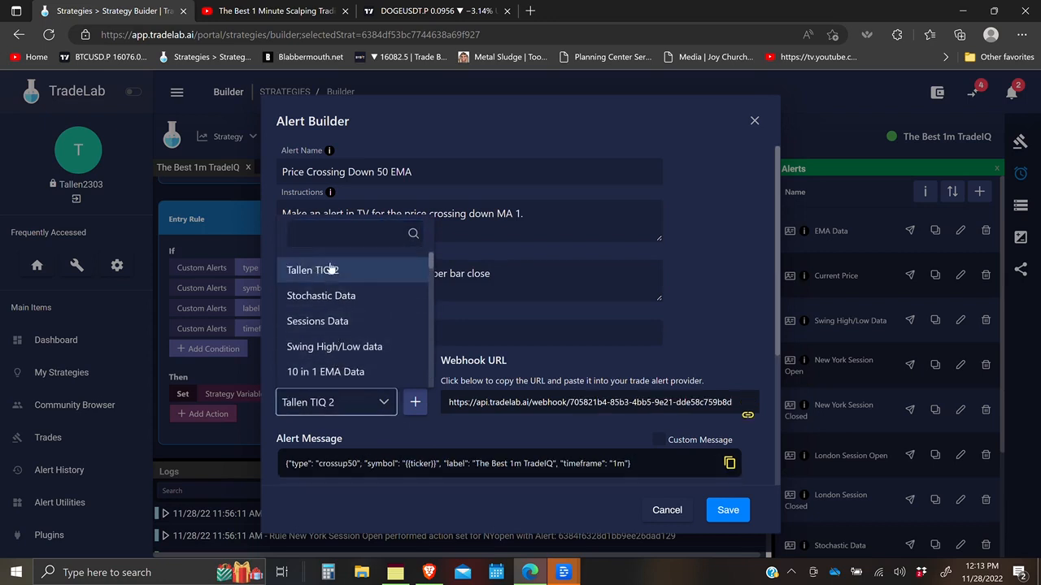
scroll(716, 281, down, 2)
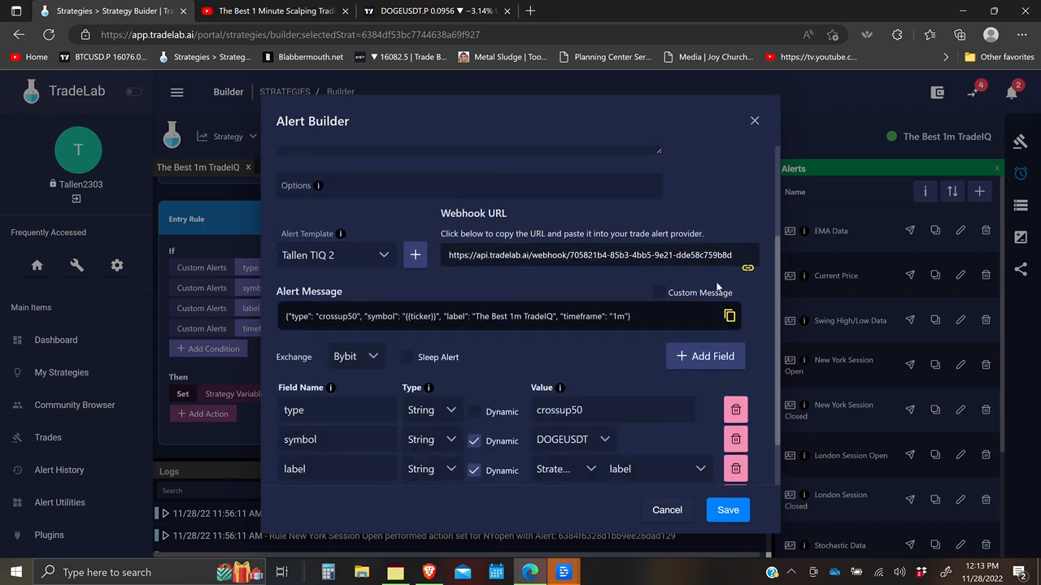
click(583, 405)
key(BackSpace)
key(BackSpace)
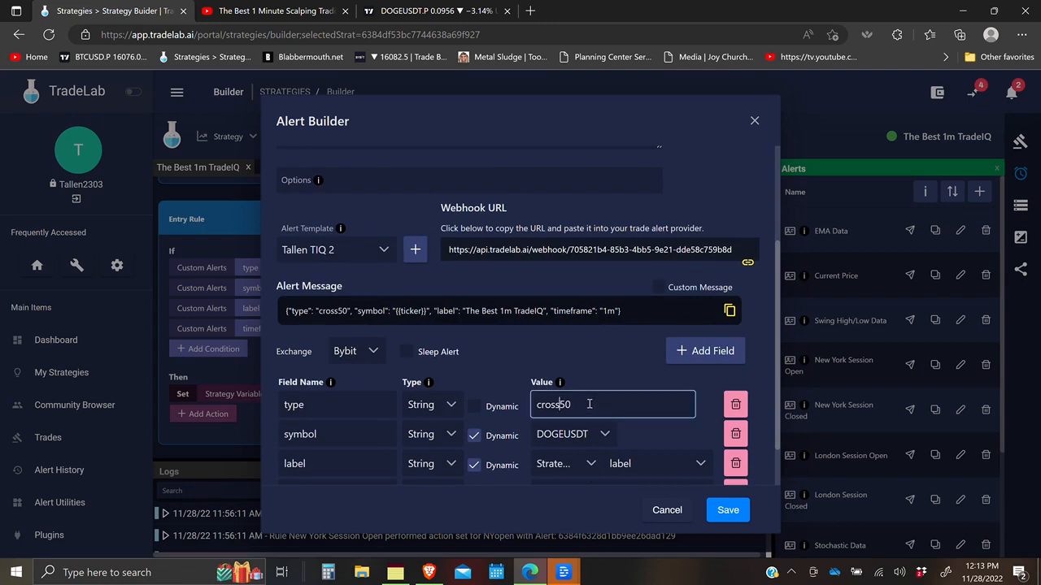
text(down)
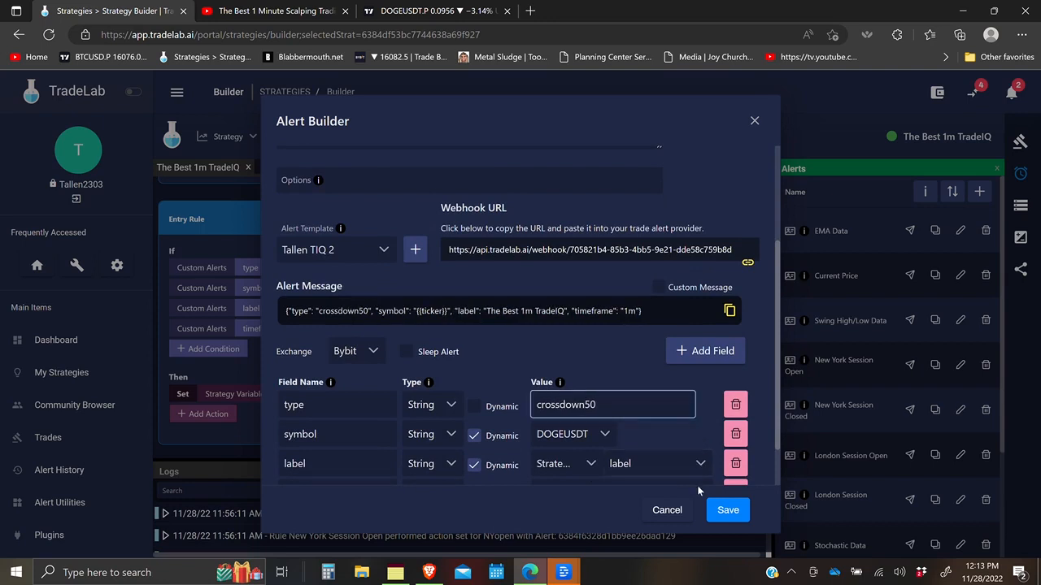
click(728, 510)
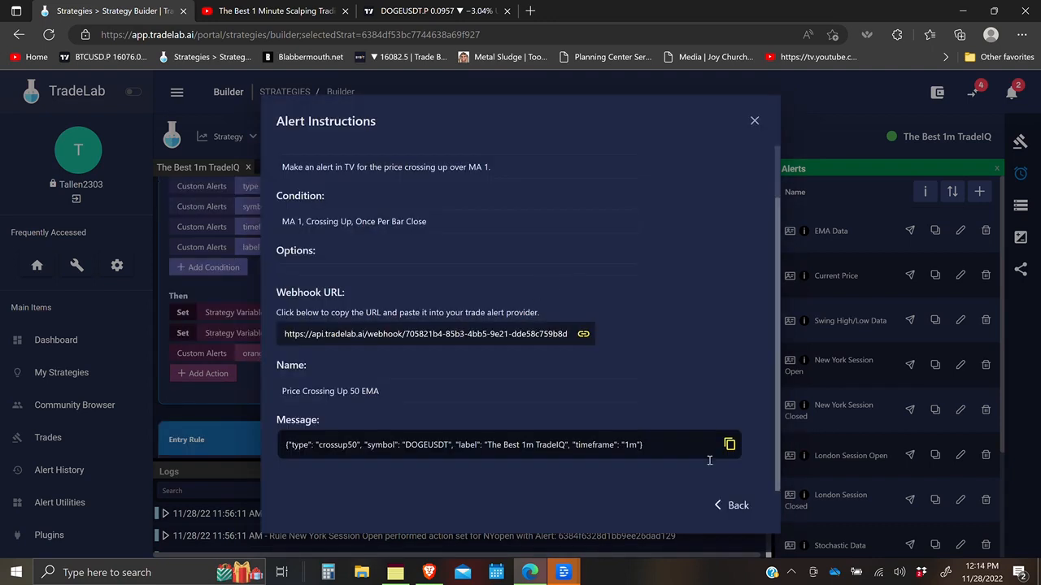
Close the Price Crossing Up 50 EMA alert instructions and return to the Price Crossing 150 Ema rule
click(736, 506)
click(713, 507)
scroll(500, 369, down, 3)
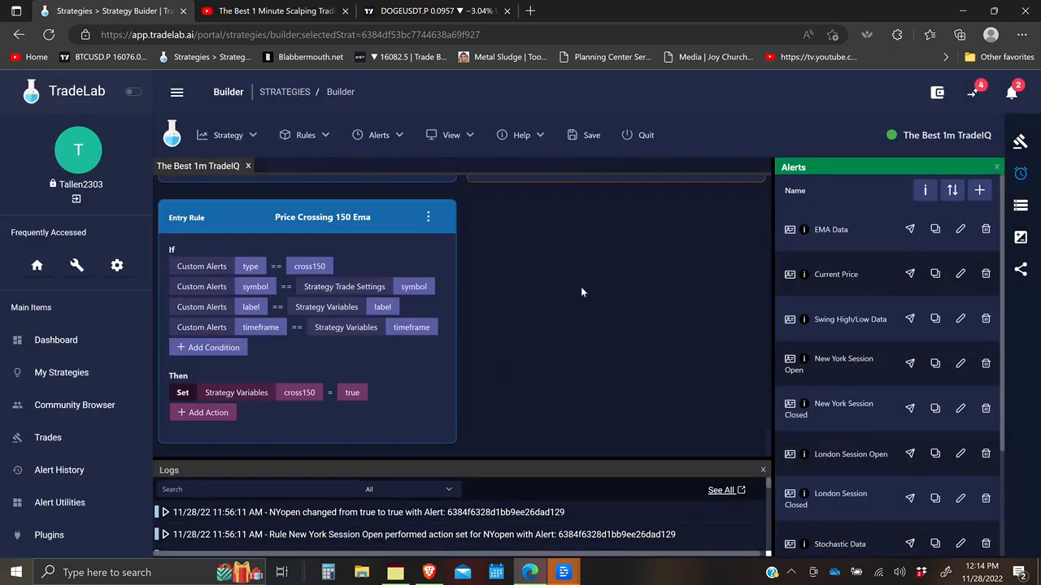
Check the short-entry conditions in My Notes and add a strategy variable named lookshort in TradeLab
key(alt+Tab)
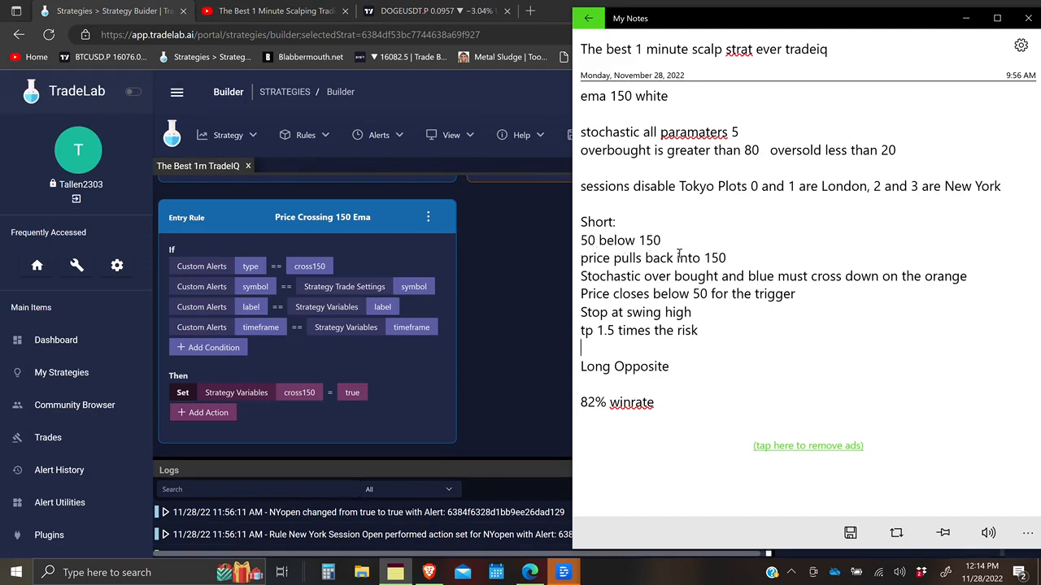
scroll(701, 262, down, 1)
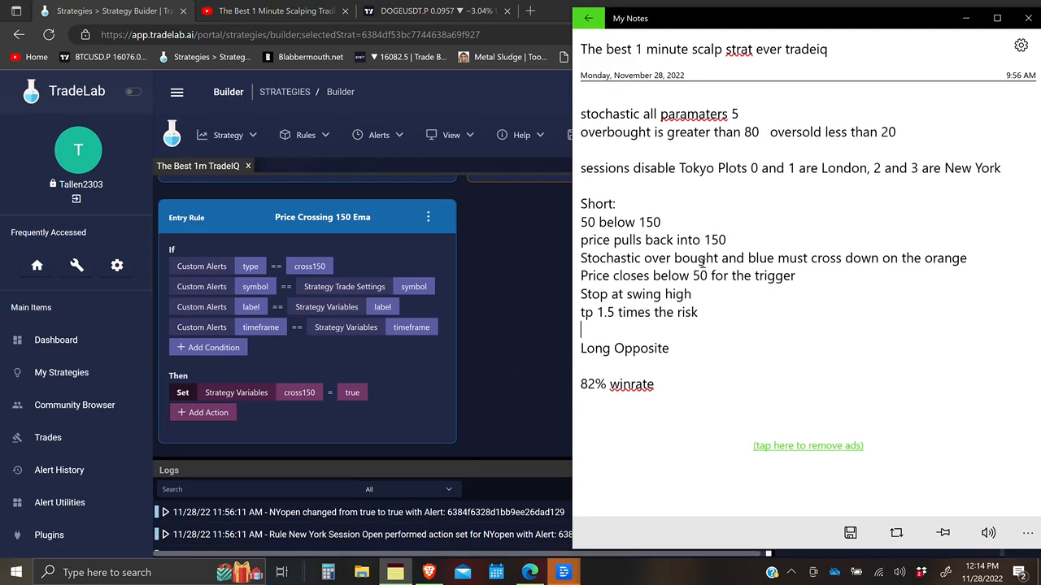
click(378, 136)
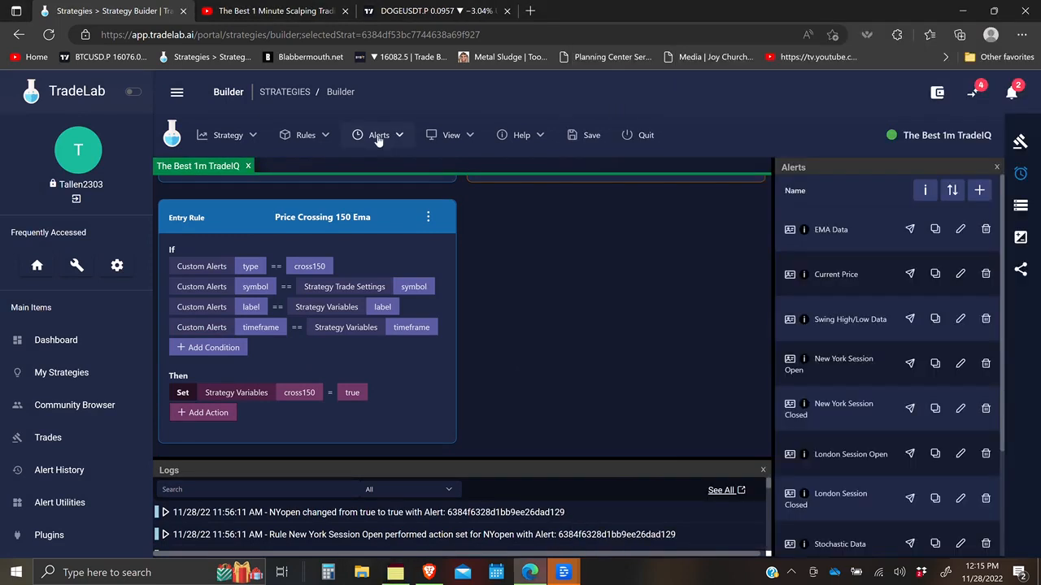
click(1020, 205)
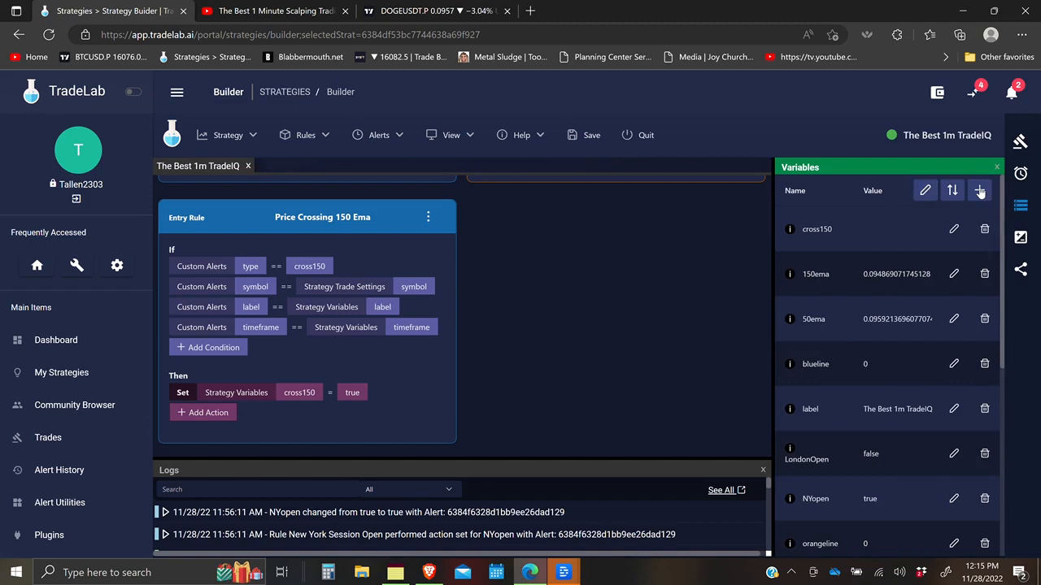
click(980, 191)
click(949, 273)
text(lookshort)
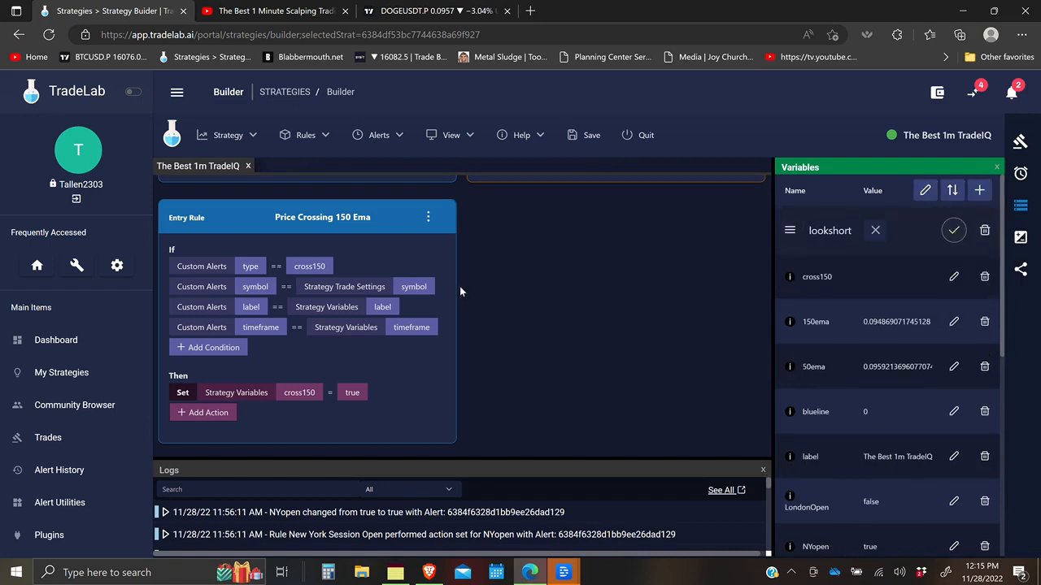
key(Return)
Add a new entry rule named Look Short below the Price Crossing 150 Ema rule
click(305, 135)
mouse_move(318, 164)
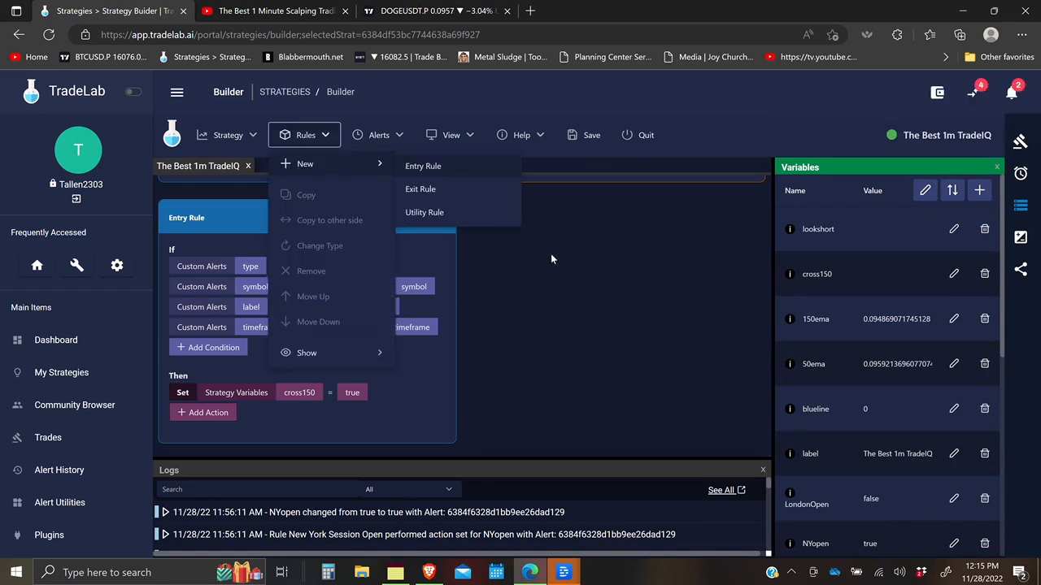
scroll(569, 287, down, 3)
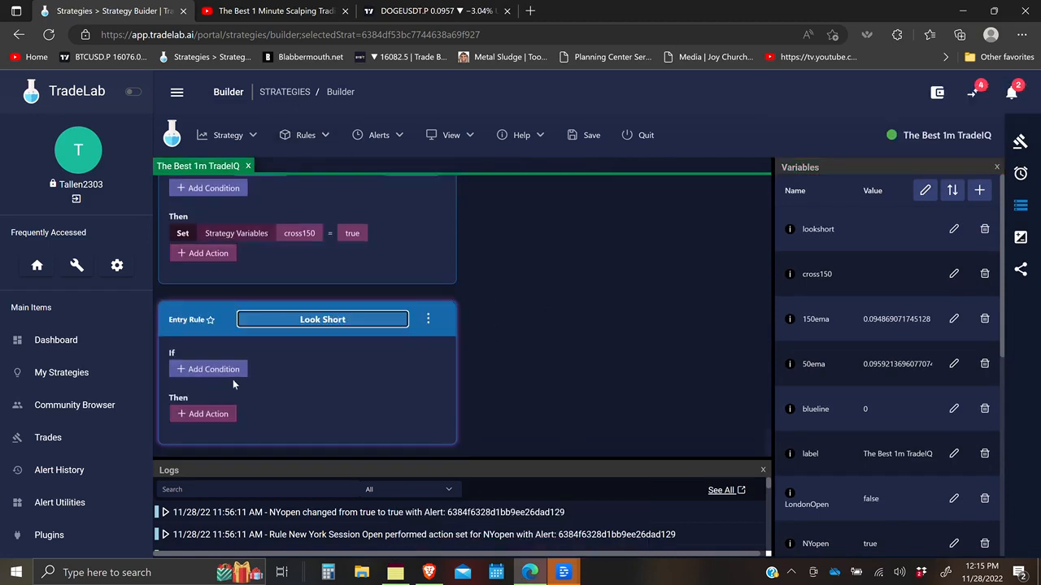
Add a condition to the Look Short rule requiring Strategy Variables 50ema < Strategy Variables 150ema
click(224, 373)
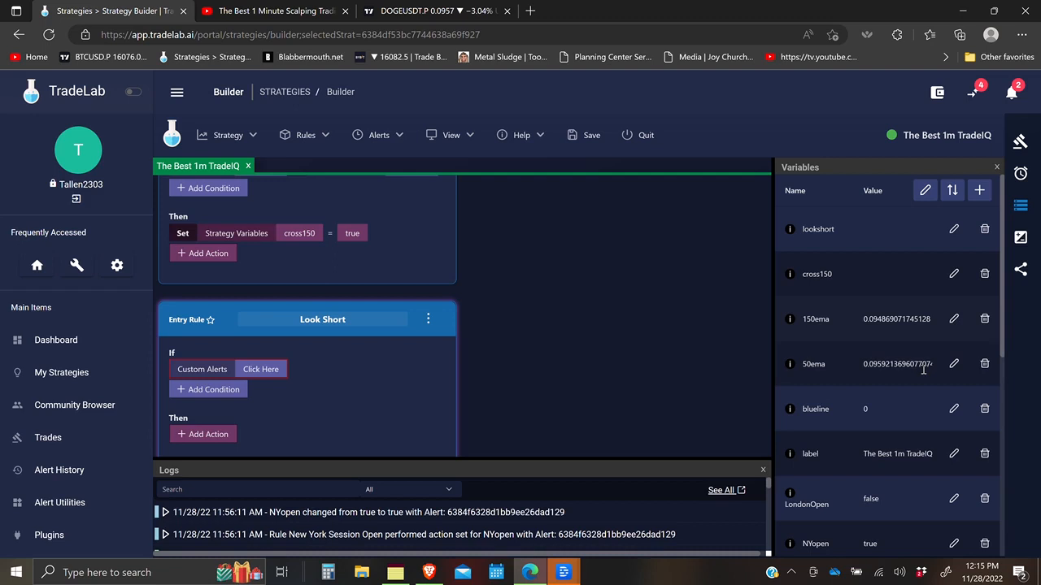
click(260, 369)
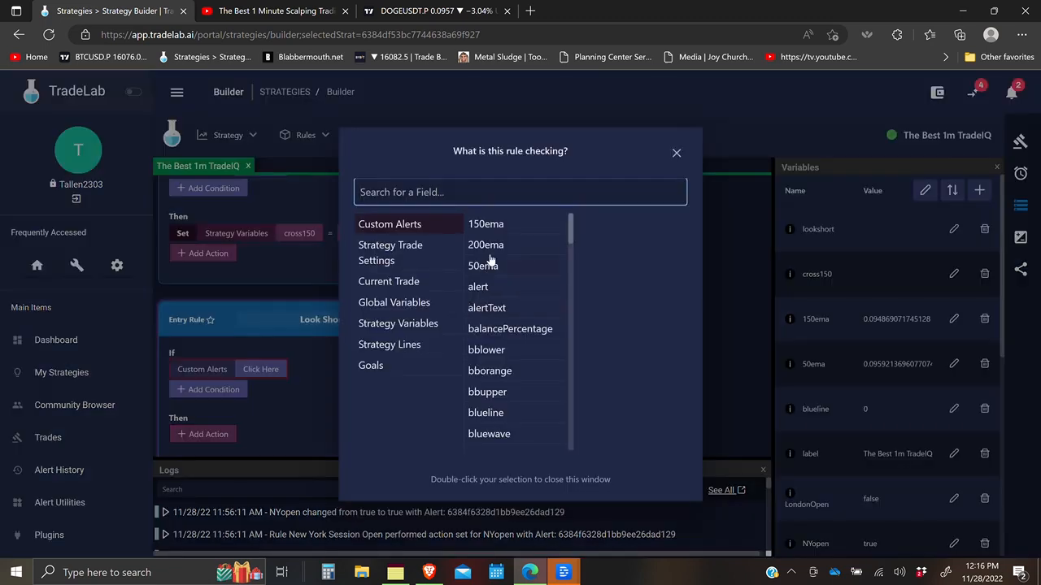
click(483, 268)
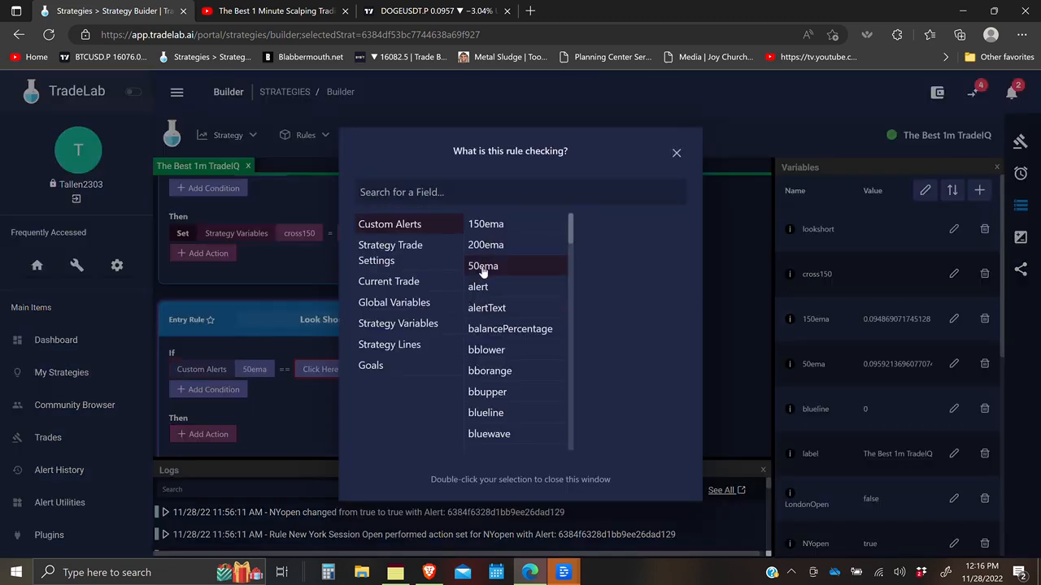
click(283, 370)
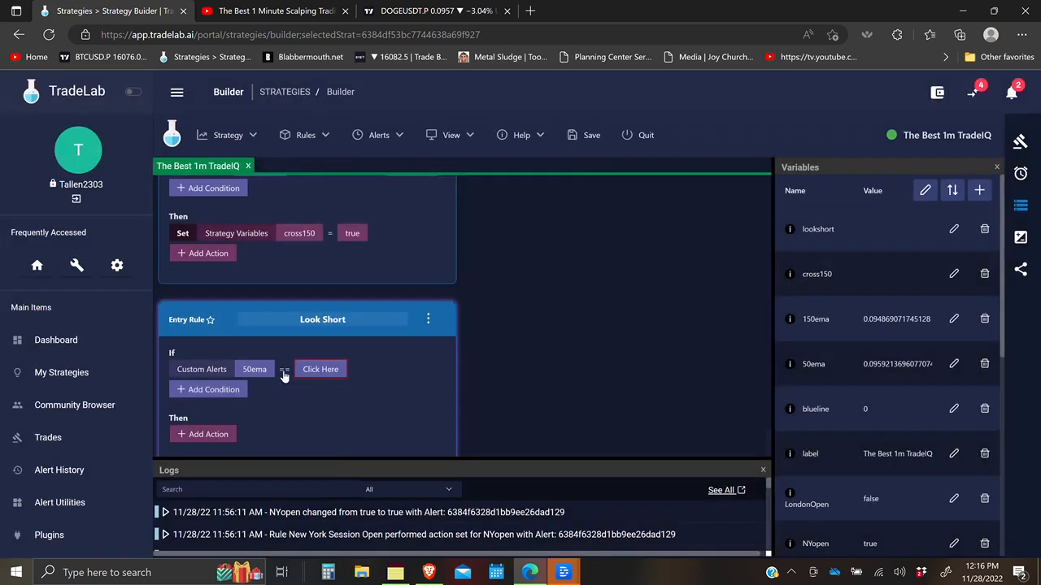
click(284, 370)
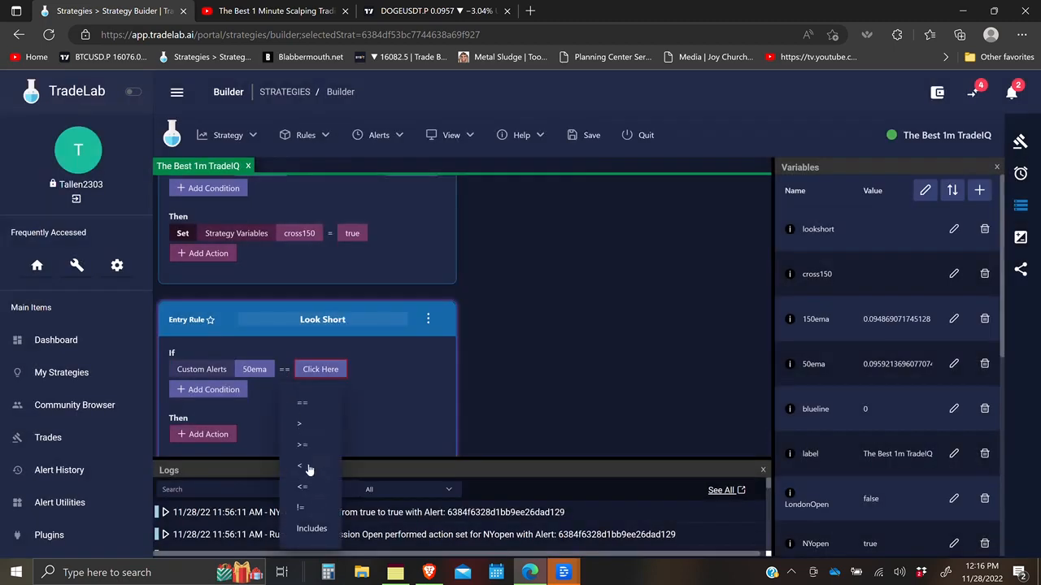
click(309, 468)
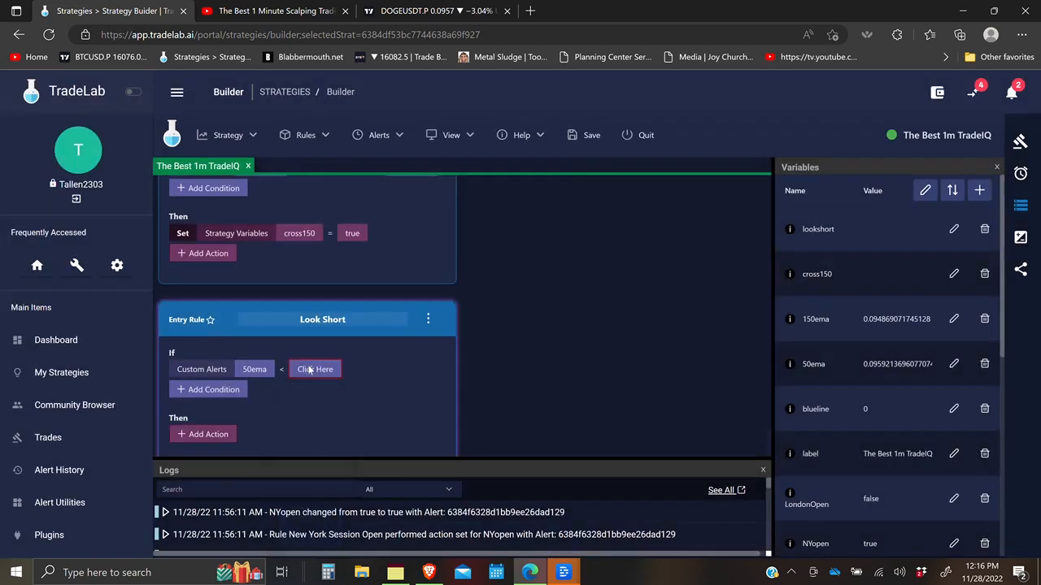
click(309, 370)
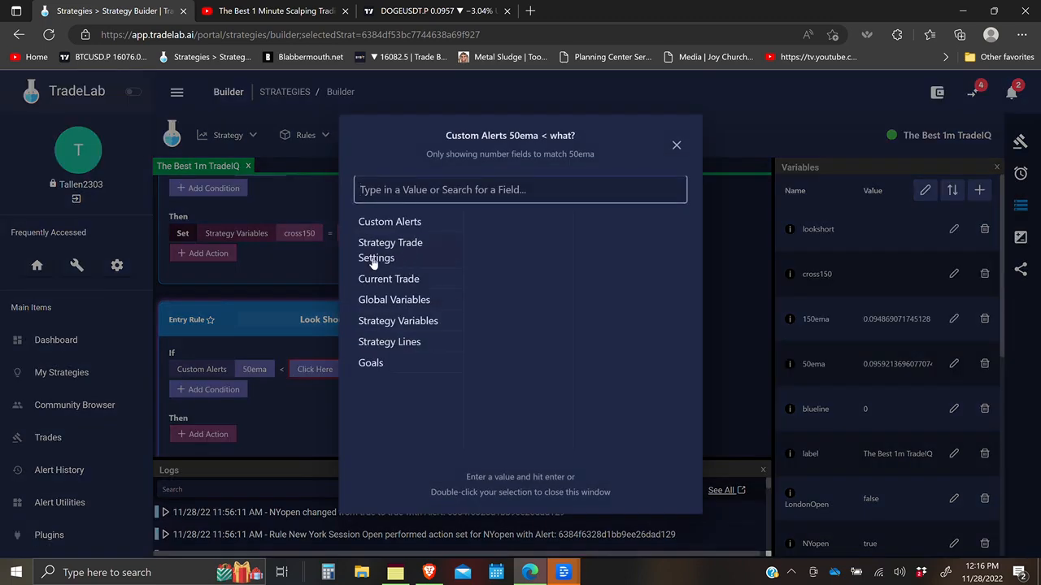
click(397, 321)
double_click(482, 272)
click(275, 370)
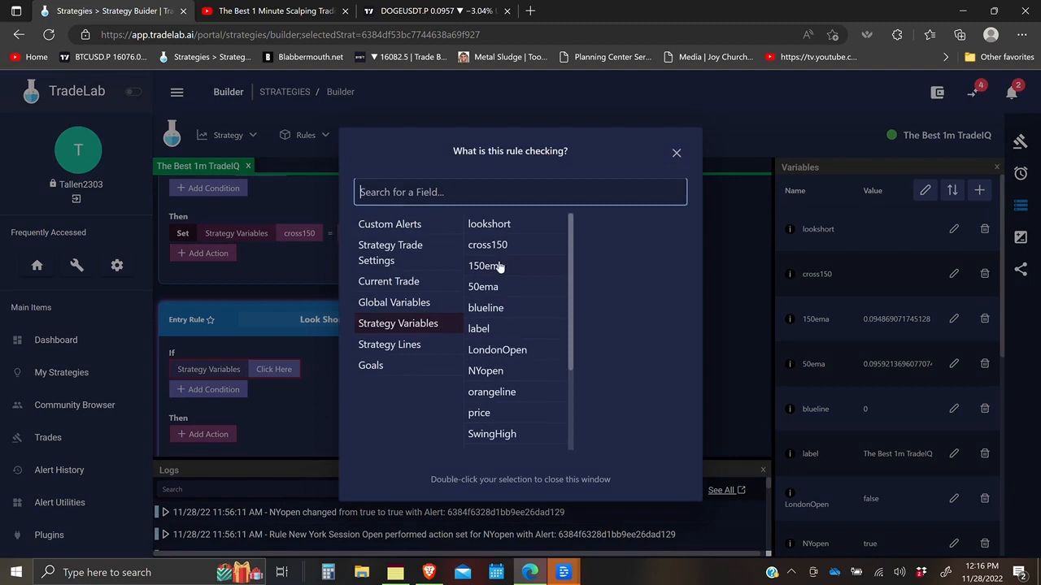
double_click(486, 267)
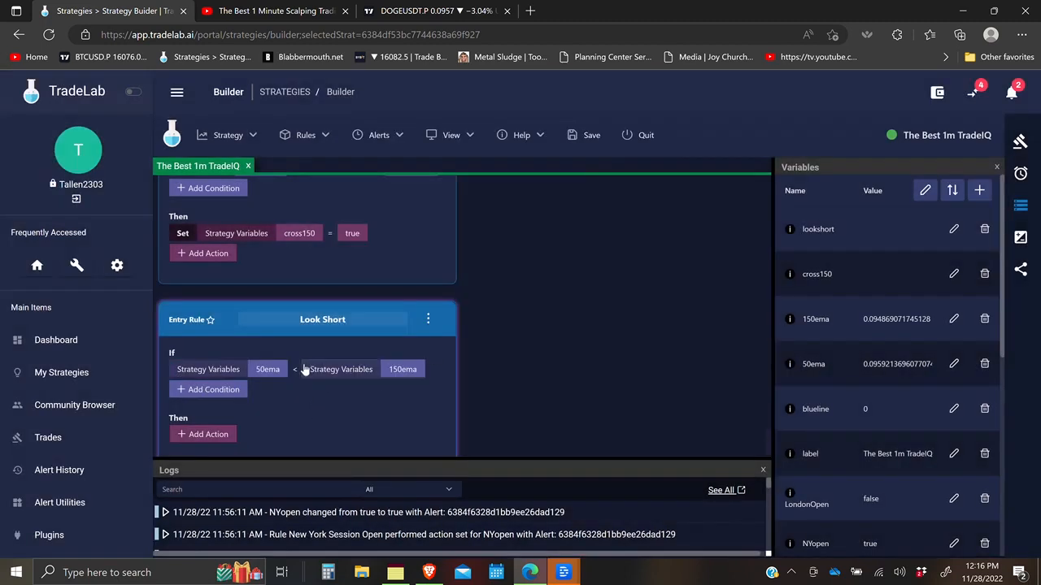
Add an action to the Look Short rule that sets the strategy variable lookshort to true
scroll(325, 390, down, 1)
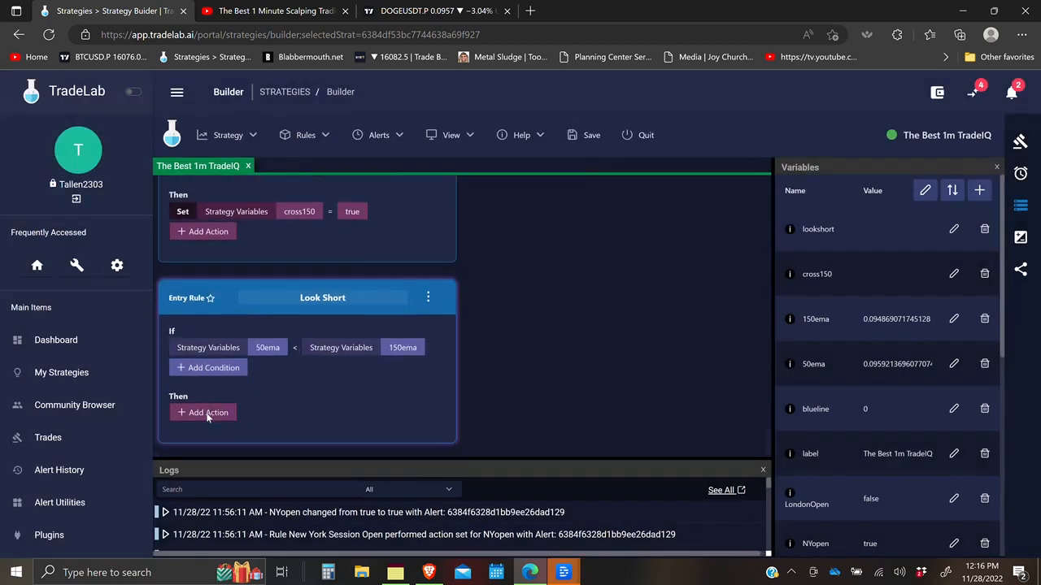
click(208, 413)
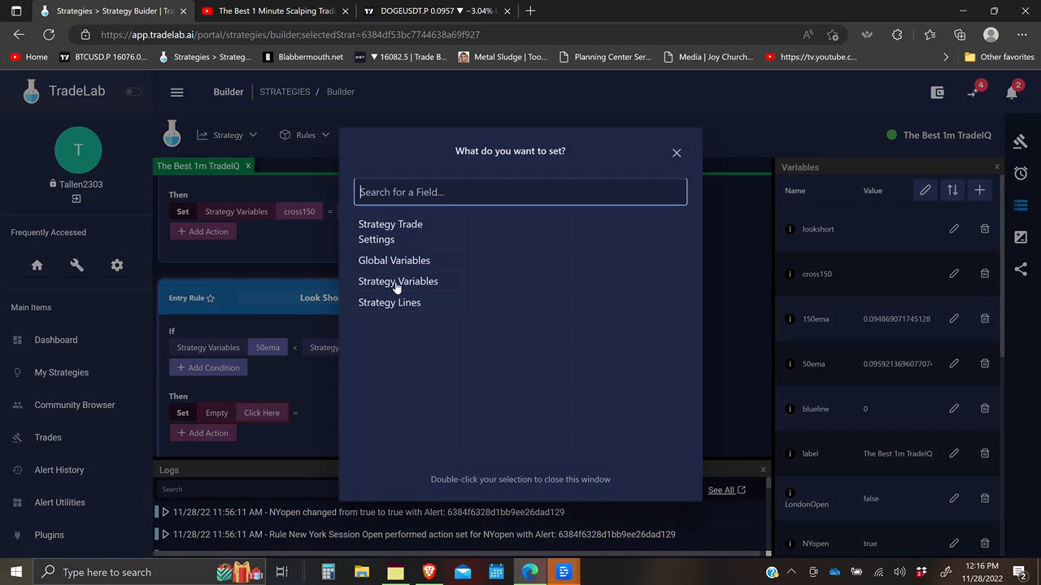
click(397, 284)
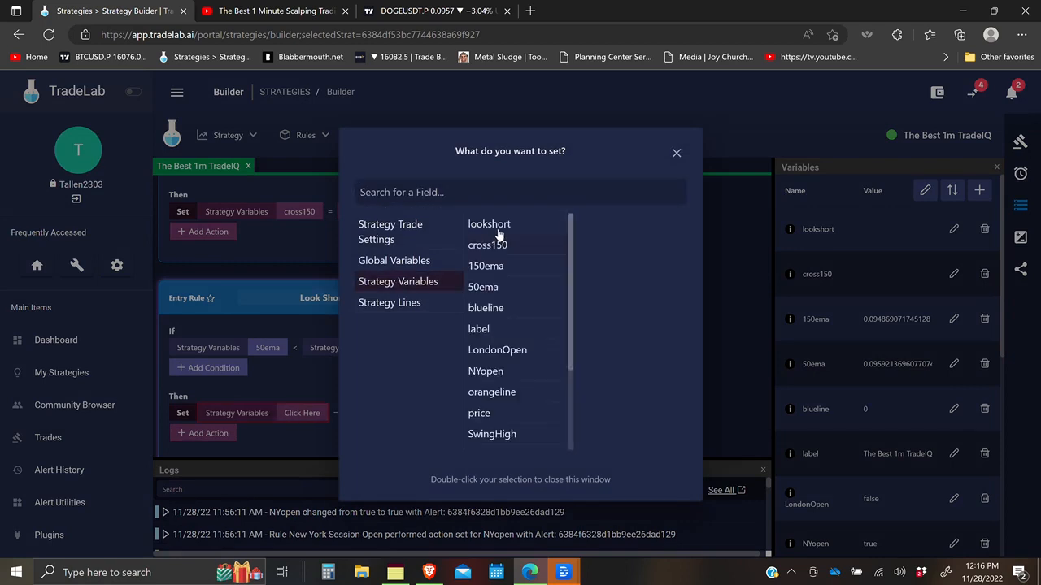
click(497, 226)
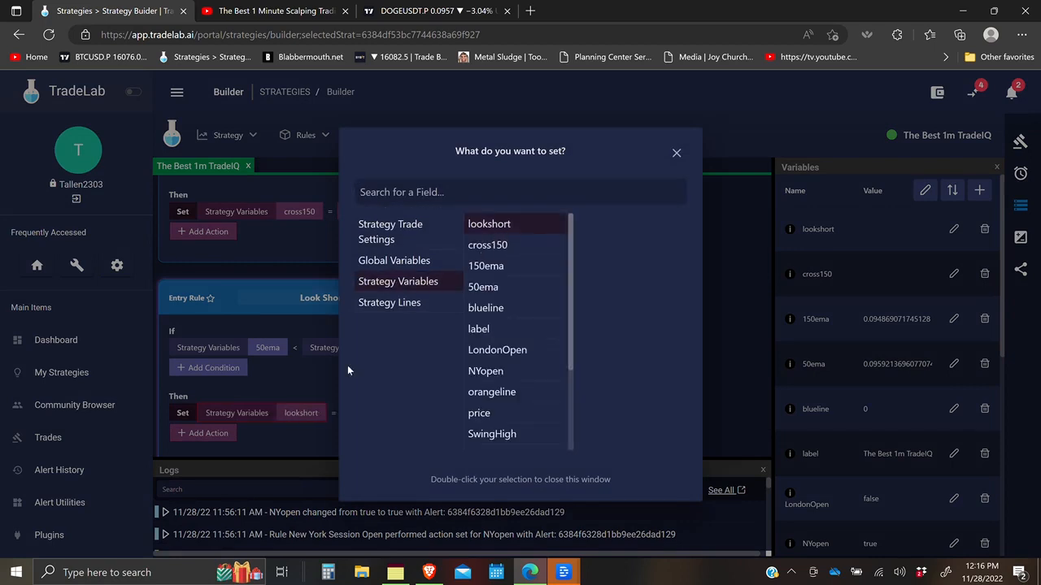
click(305, 443)
click(366, 413)
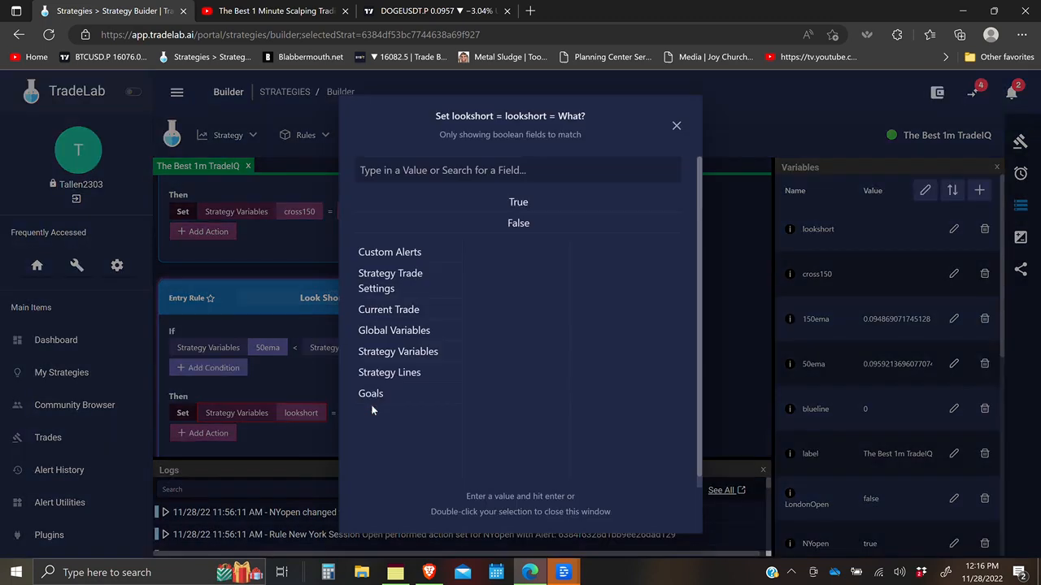
double_click(512, 205)
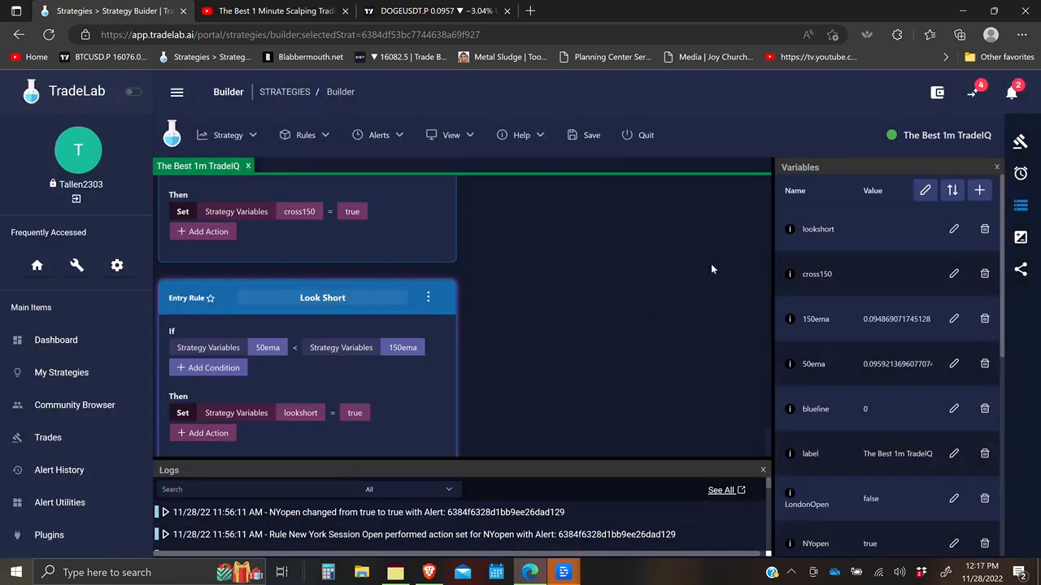
Add a new strategy variable named looklong
click(980, 192)
text(looklong)
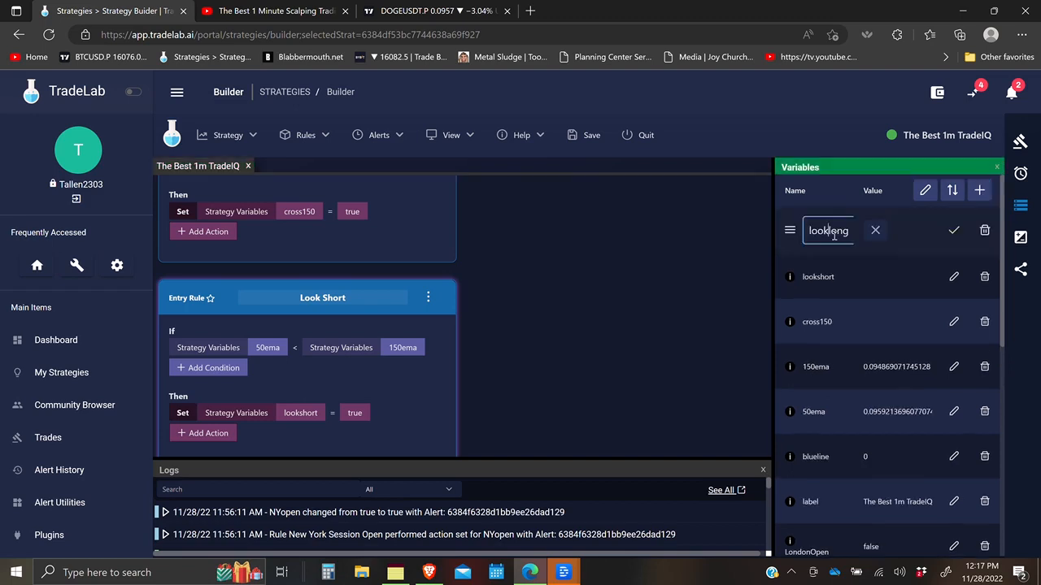
click(953, 230)
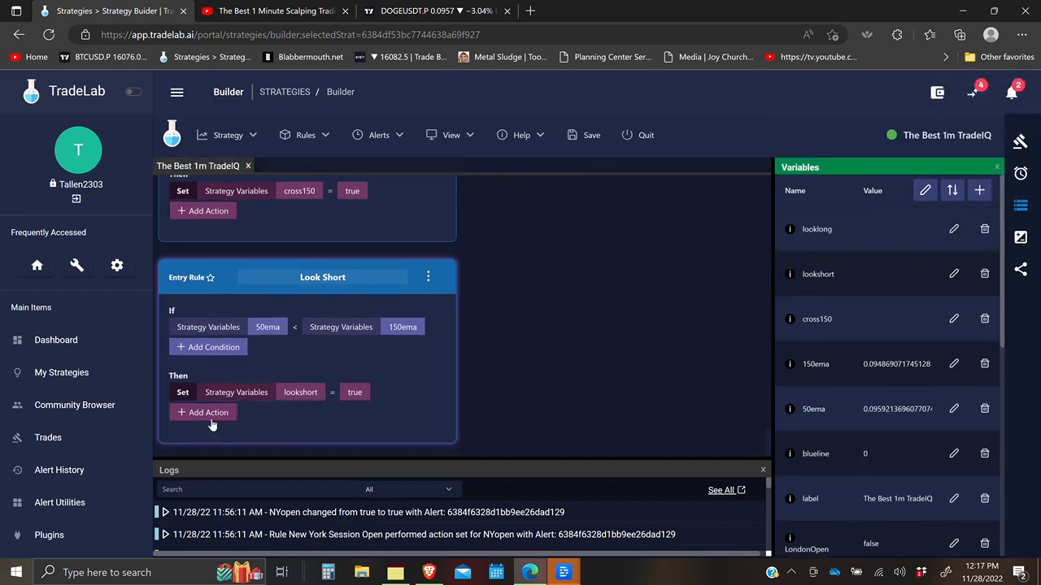
Add a second action to the Look Short rule that sets the strategy variable looklong to false
click(208, 415)
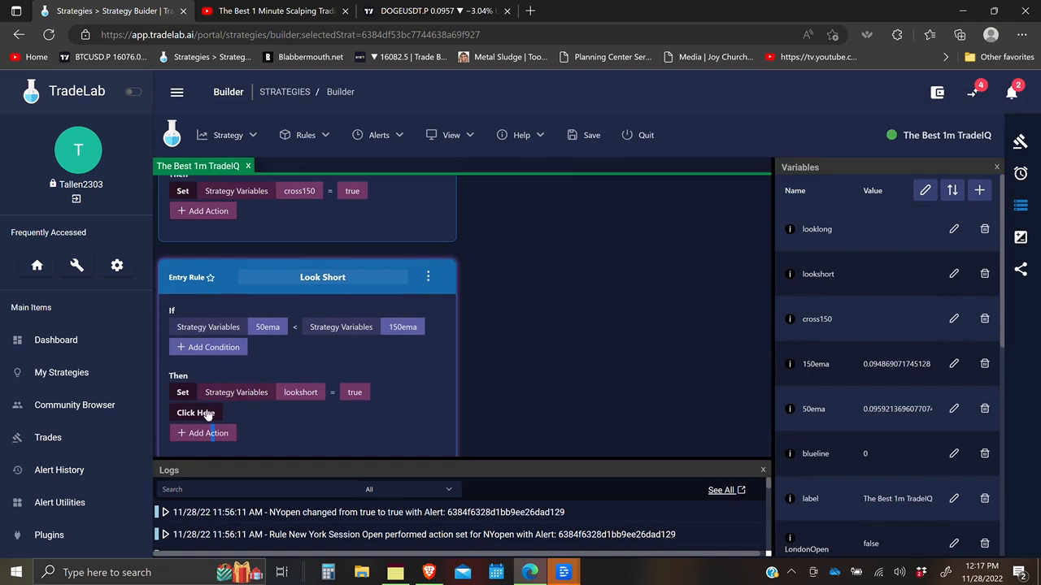
click(195, 413)
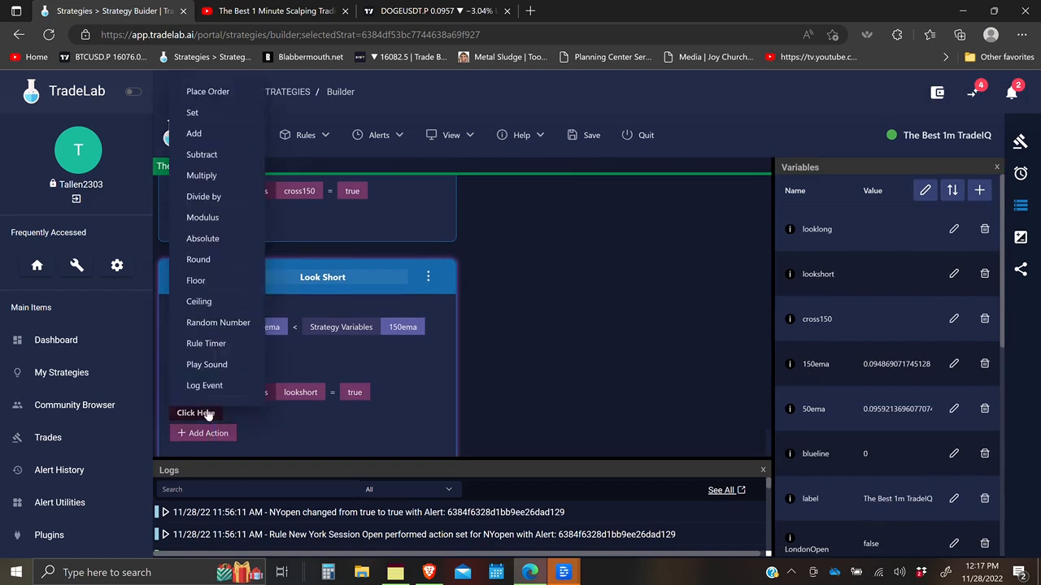
click(197, 114)
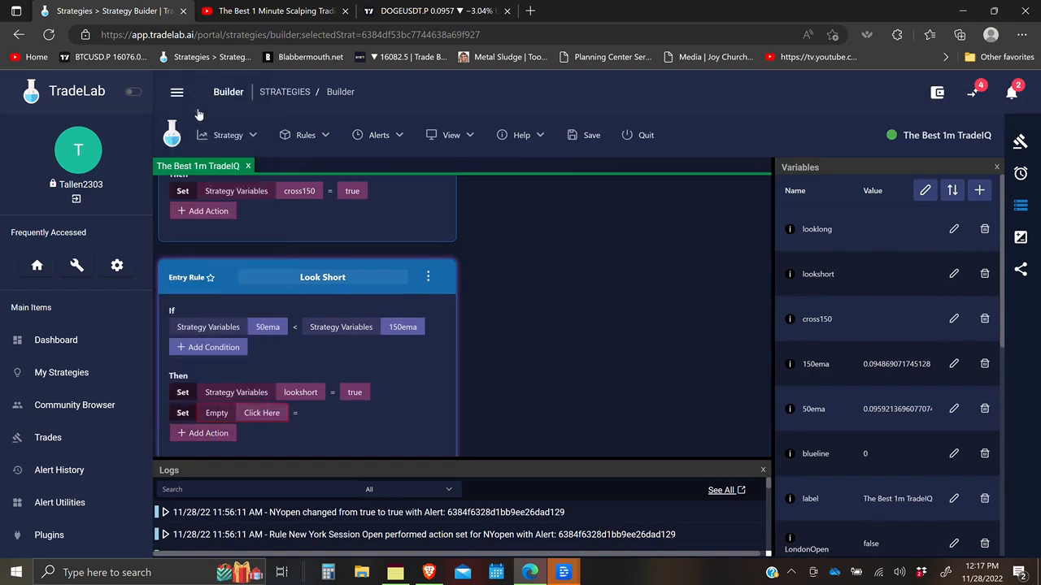
click(262, 414)
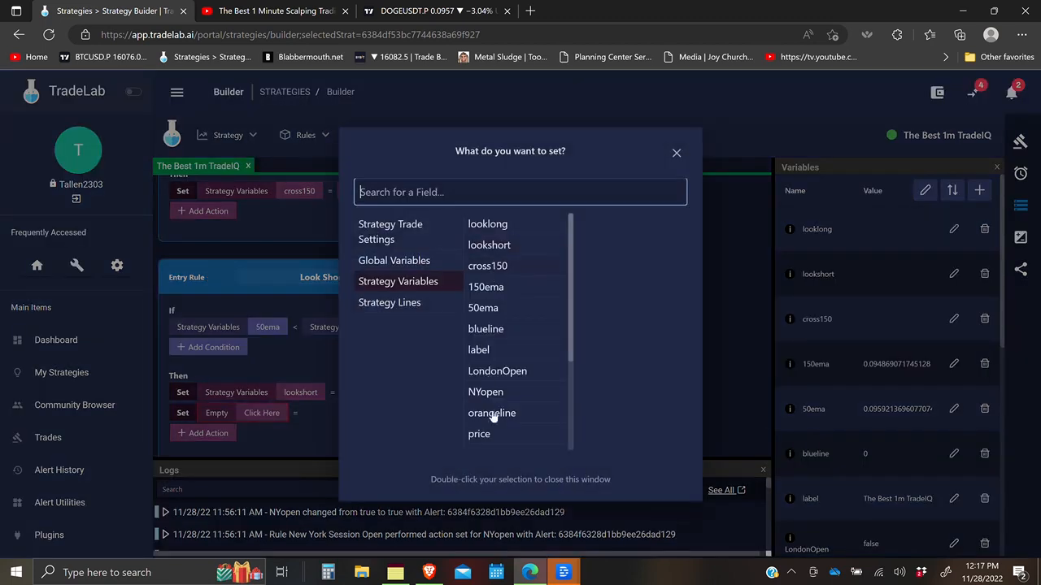
double_click(495, 227)
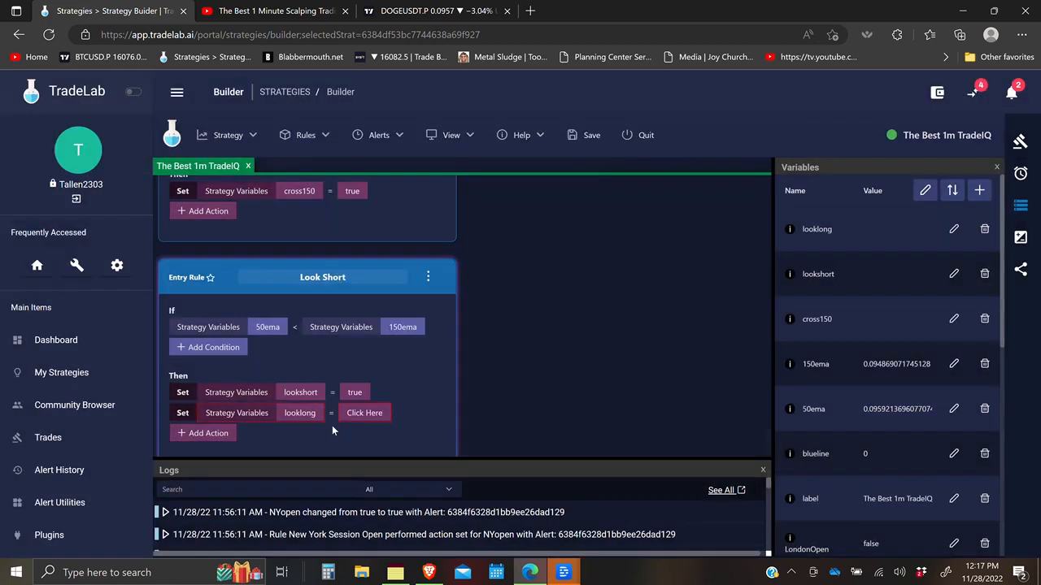
click(368, 413)
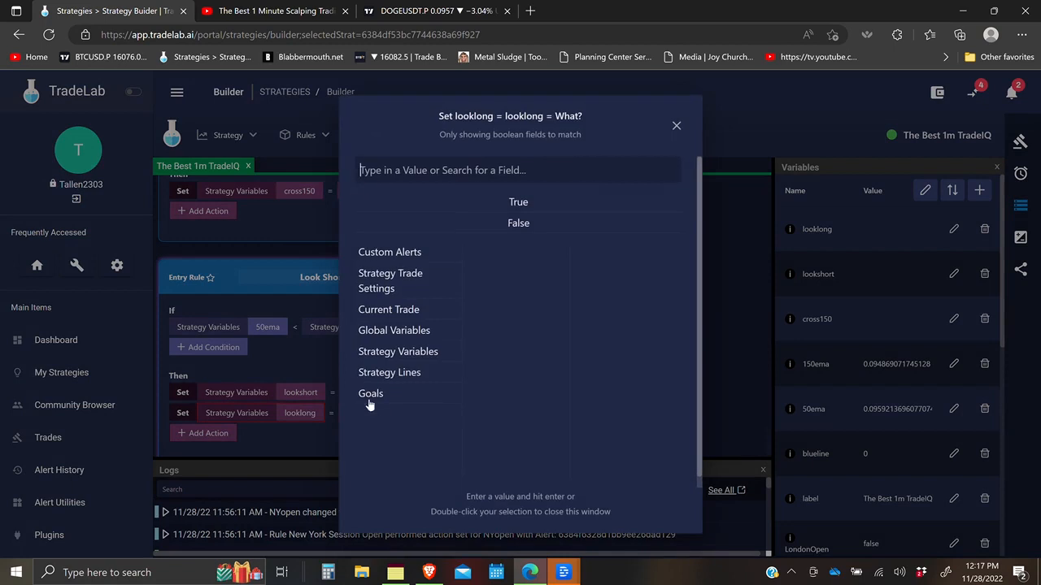
double_click(525, 224)
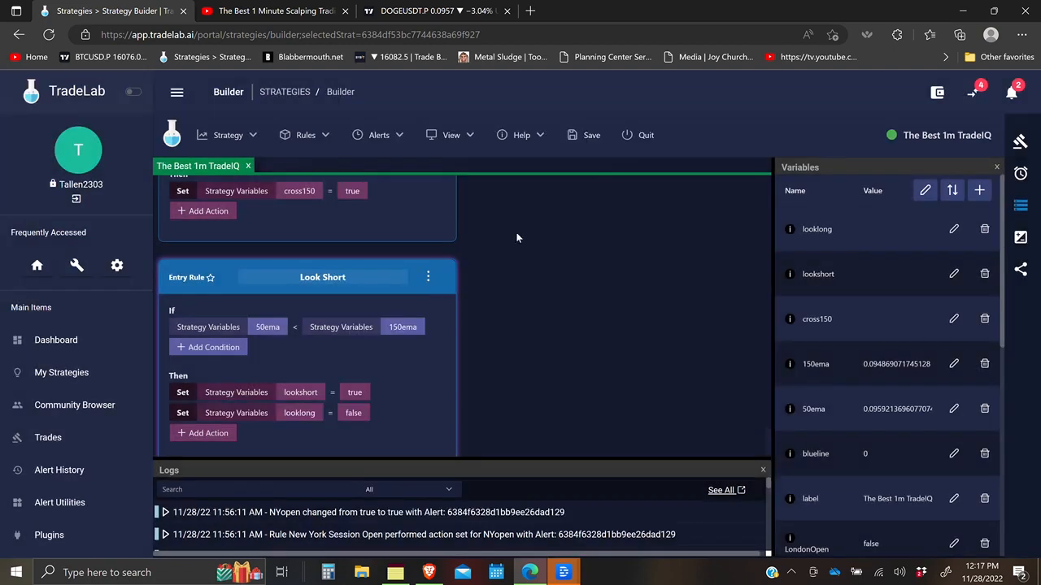
Copy the Look Short entry rule below itself and rename the copy Look Long
scroll(441, 350, down, 2)
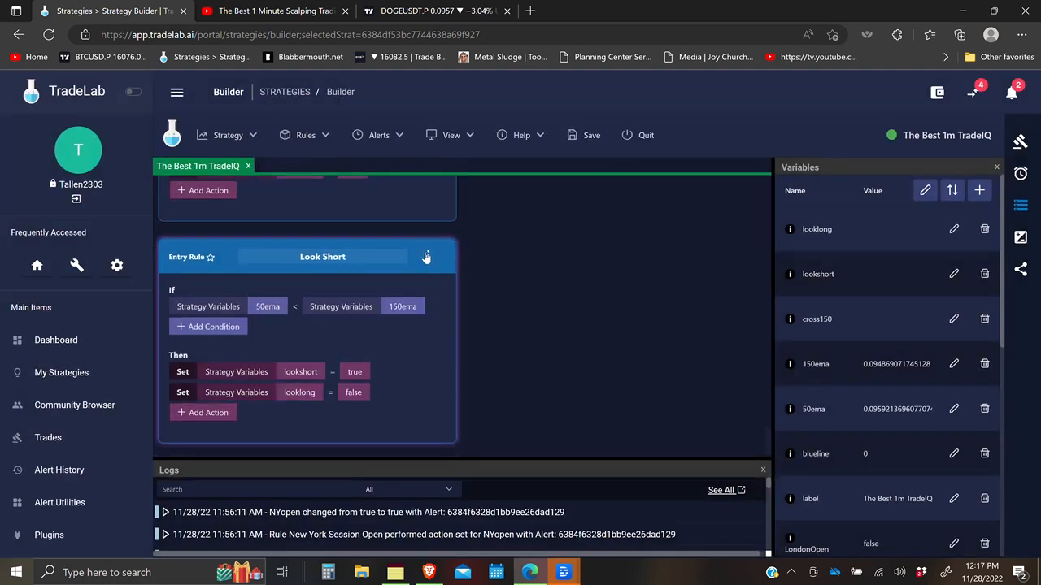
click(427, 257)
mouse_move(468, 307)
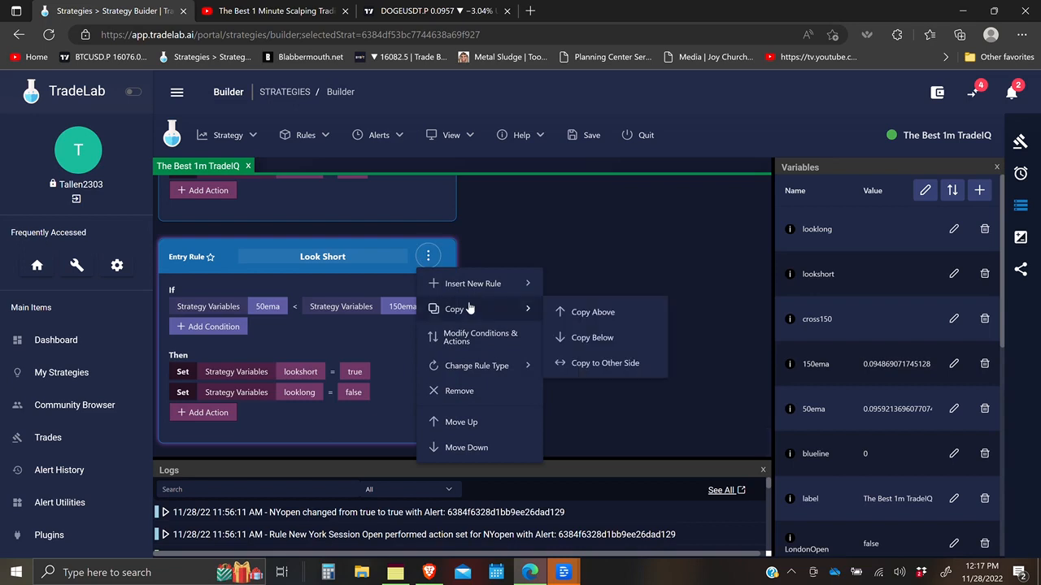
click(594, 337)
click(360, 257)
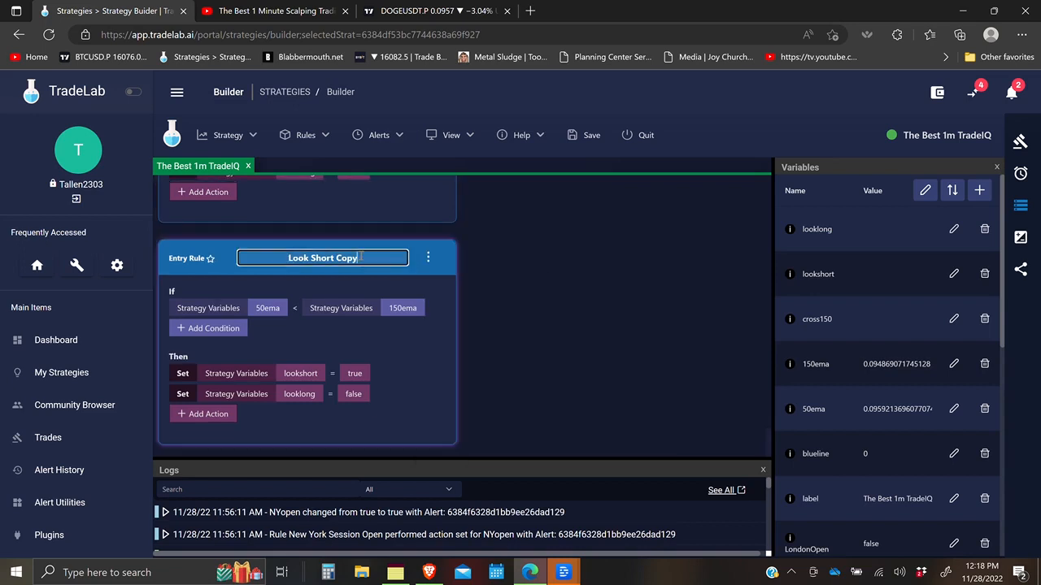
key(BackSpace)
key(BackSpace)
key(BackSpace)
key(BackSpace)
key(BackSpace)
key(BackSpace)
key(BackSpace)
key(BackSpace)
key(BackSpace)
text(Long)
In the Look Long rule, change the condition to 50ema > 150ema and set lookshort to false and looklong to true
click(295, 311)
click(315, 366)
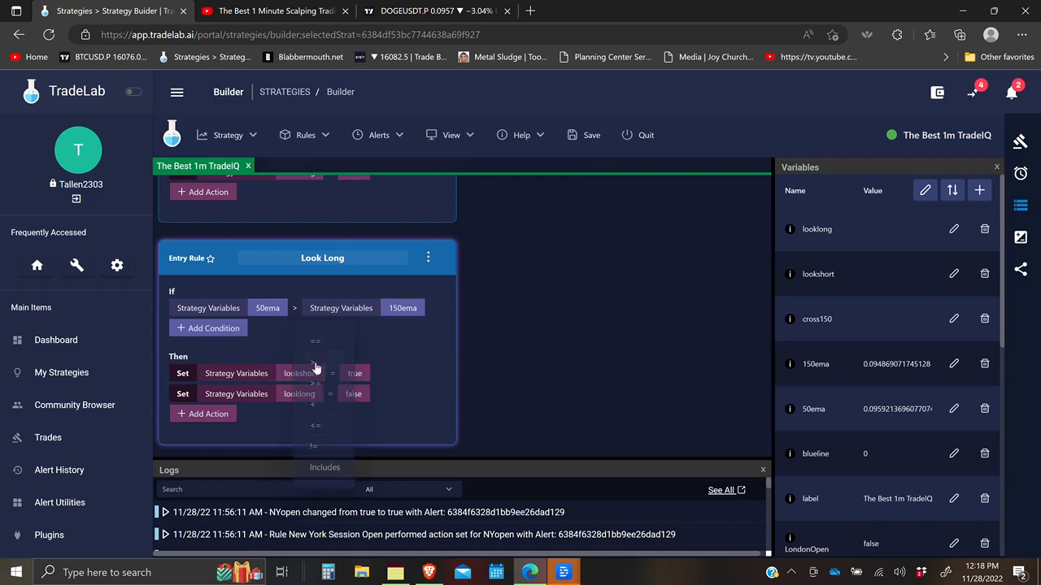
click(354, 373)
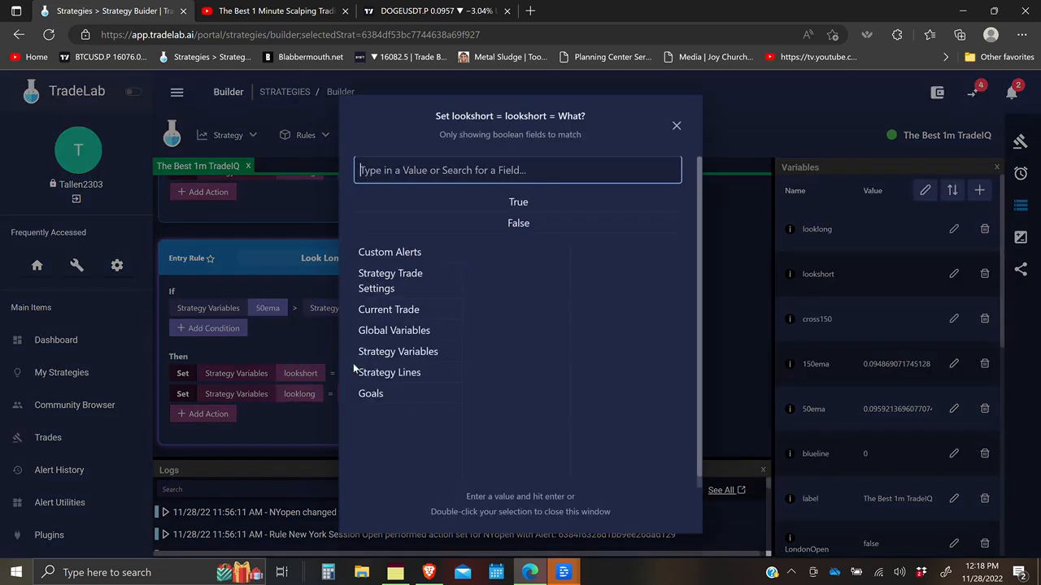
double_click(523, 224)
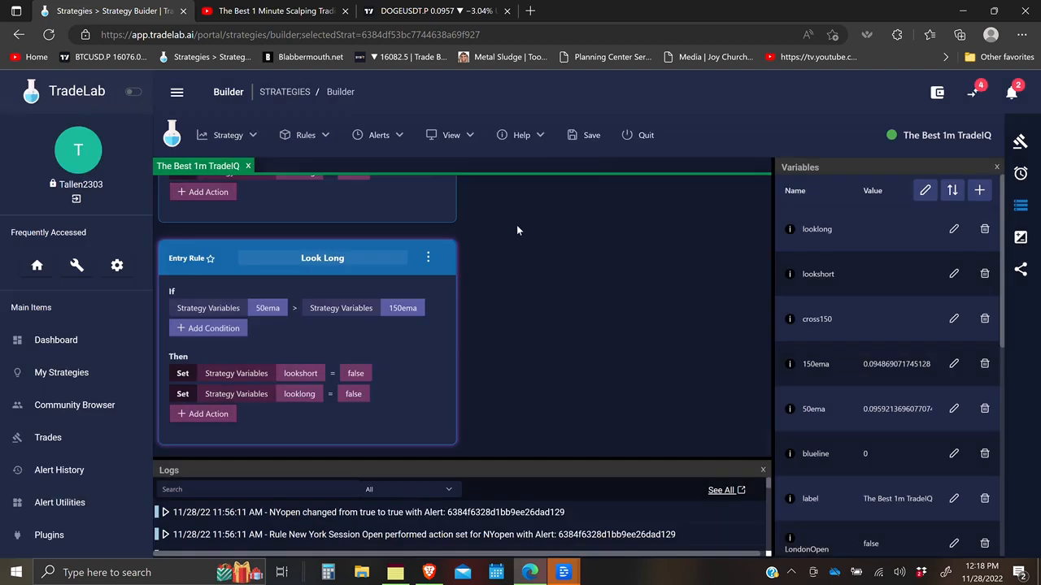
click(354, 394)
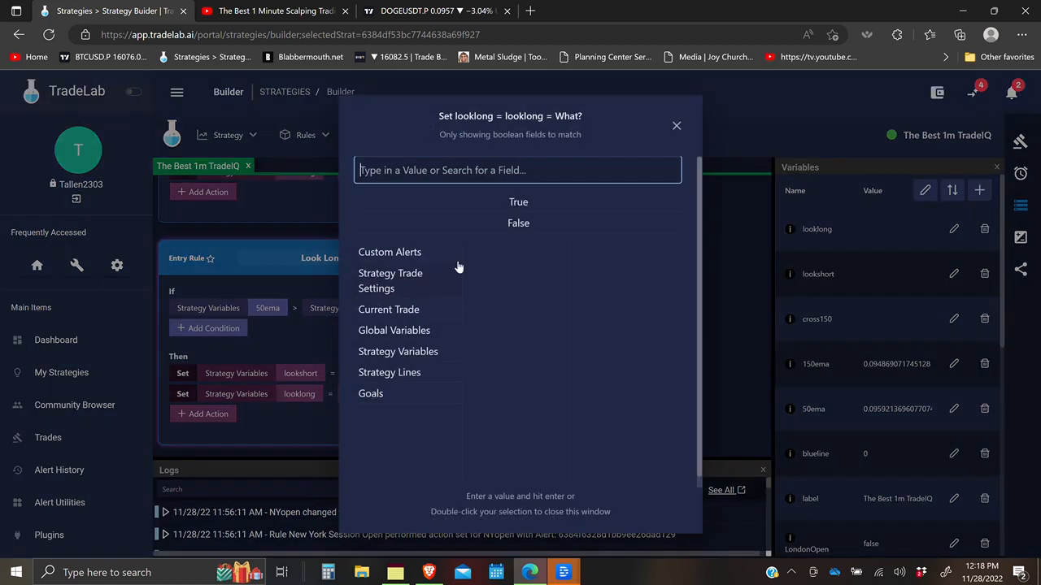
double_click(518, 203)
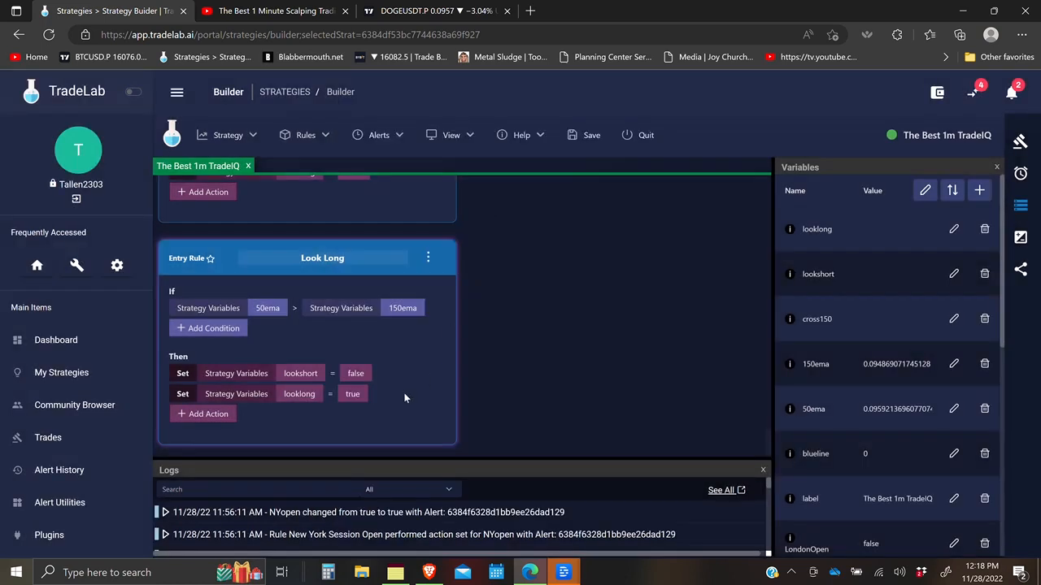
Copy the Look Short and Look Long rules to the exit side, and check the strategy conditions in My Notes
scroll(405, 397, up, 3)
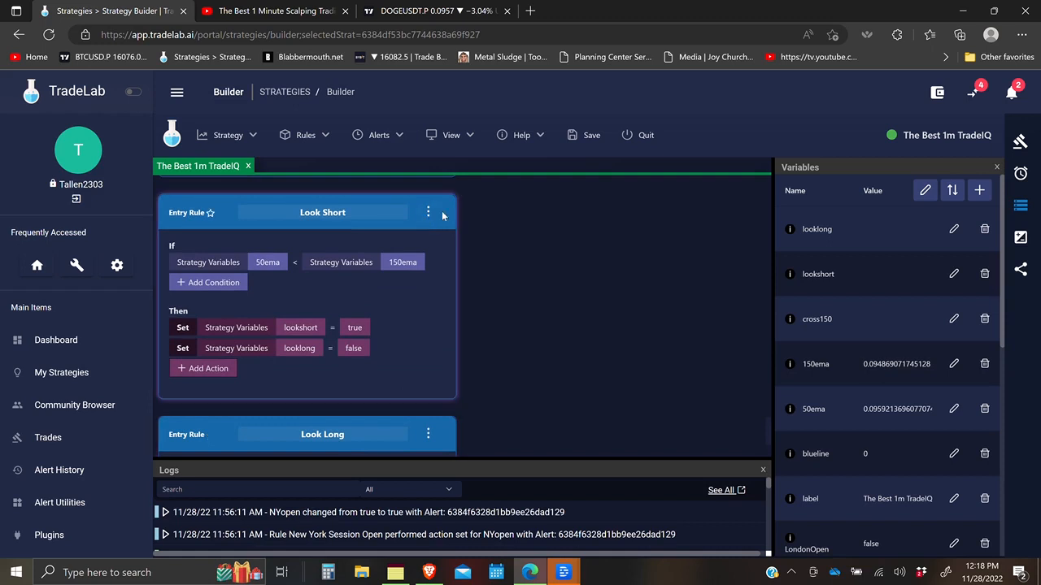
click(428, 213)
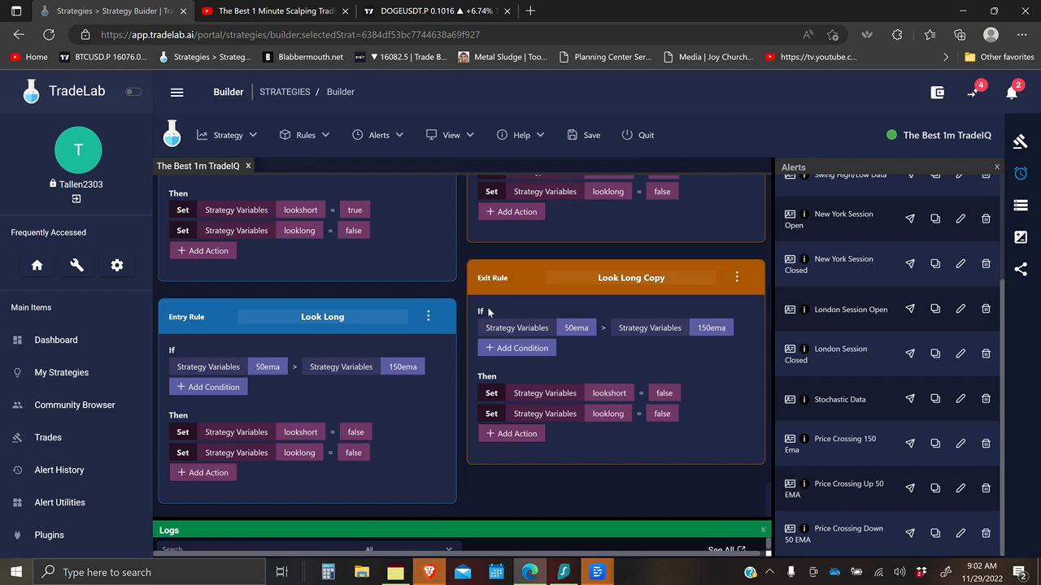
click(395, 573)
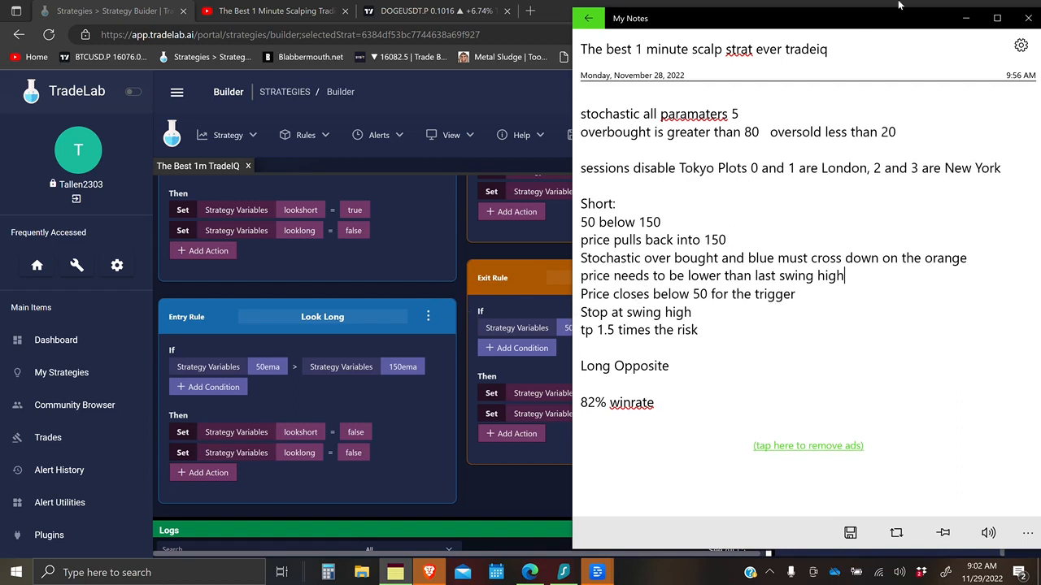
click(964, 17)
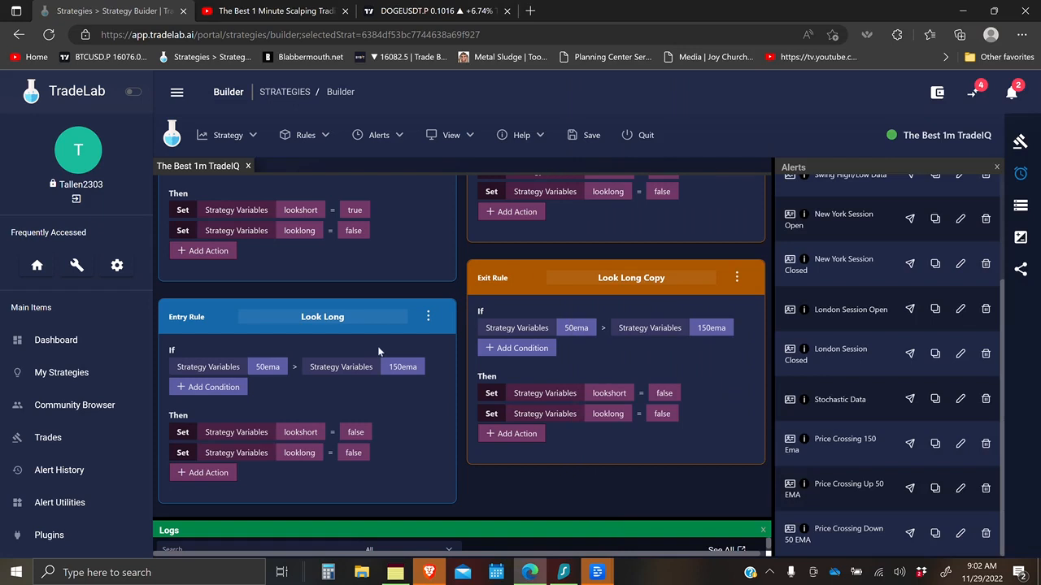
Add an action to the Look Short entry rule setting Strategy Trade Settings Side to sell, and check the Side option in the trade settings
scroll(429, 412, up, 2)
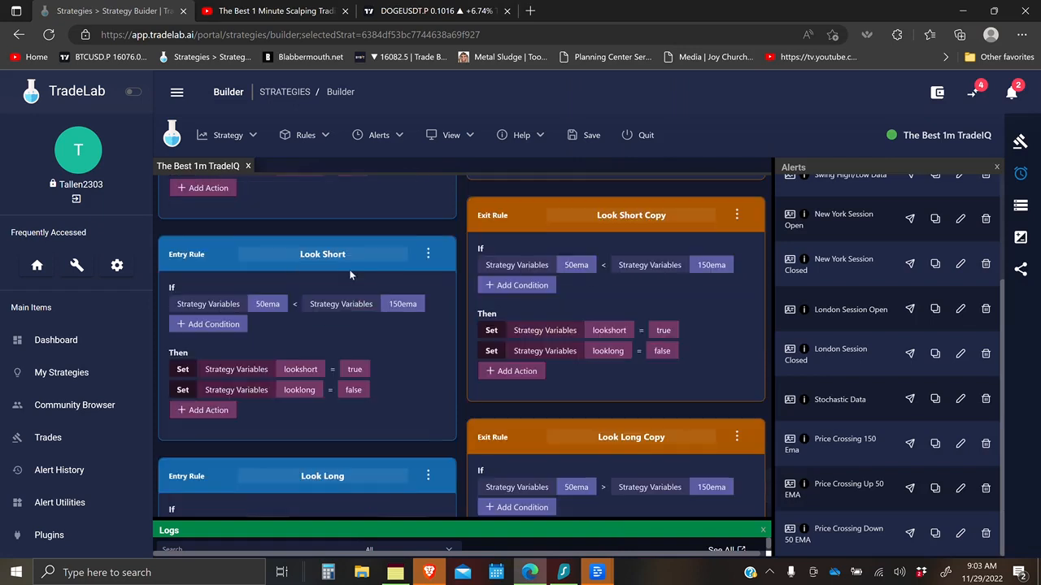
scroll(344, 256, down, 1)
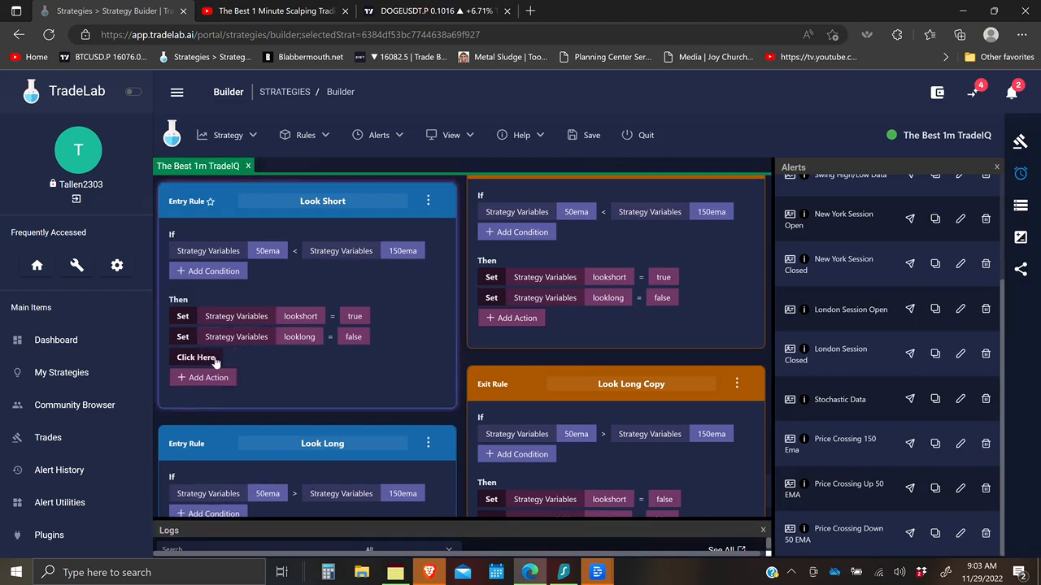
click(216, 358)
click(207, 113)
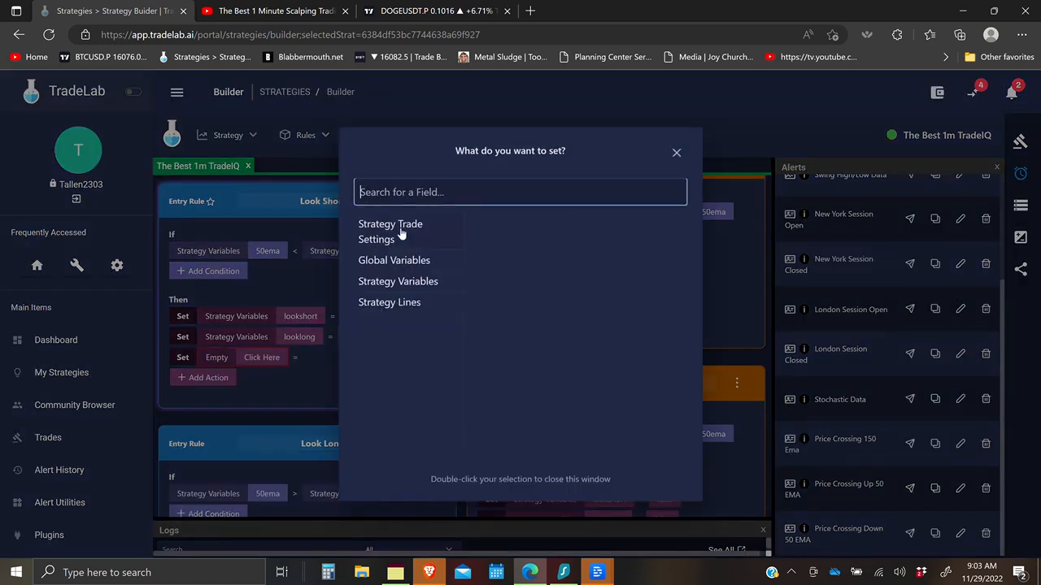
click(401, 234)
scroll(494, 305, down, 1)
double_click(504, 404)
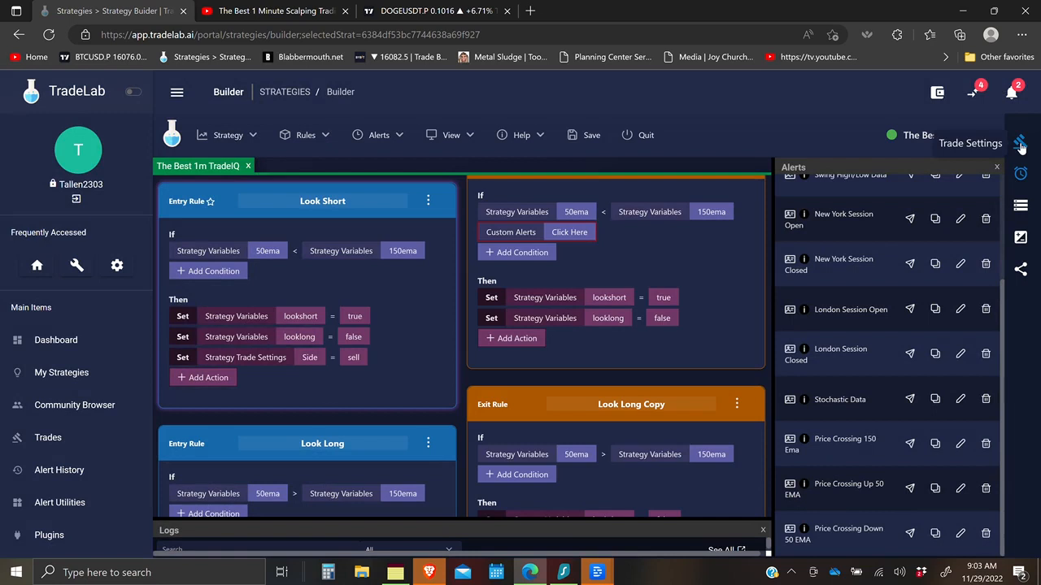
click(1018, 150)
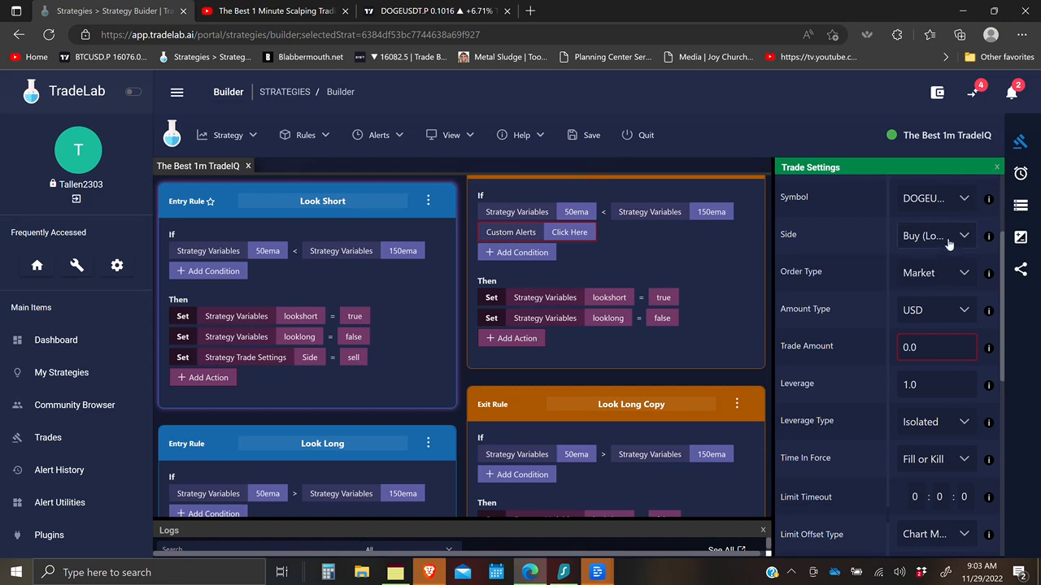
Add an action to the Look Long entry rule setting Strategy Trade Settings Side to buy
scroll(386, 332, down, 3)
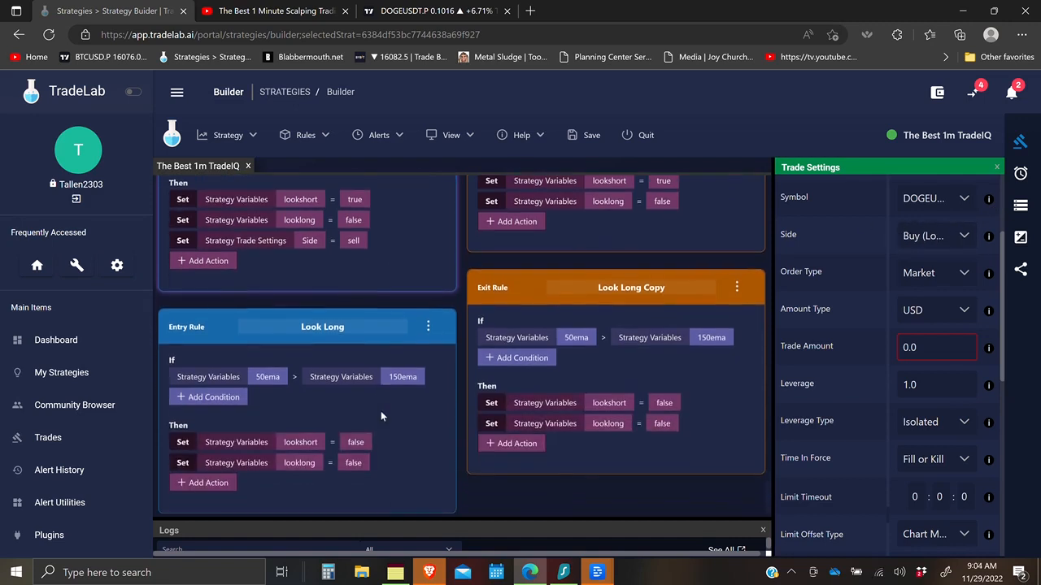
click(208, 475)
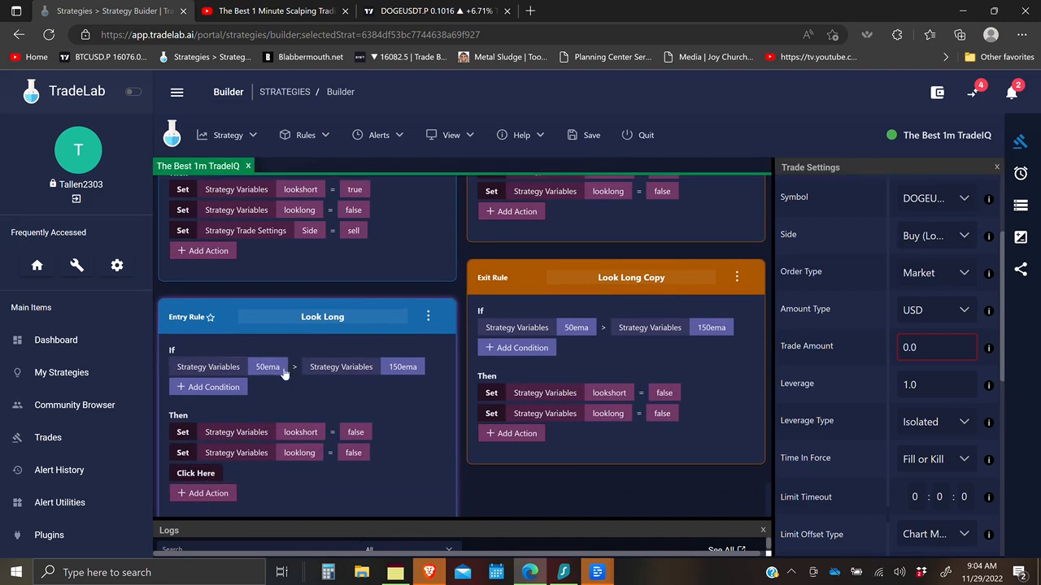
click(199, 474)
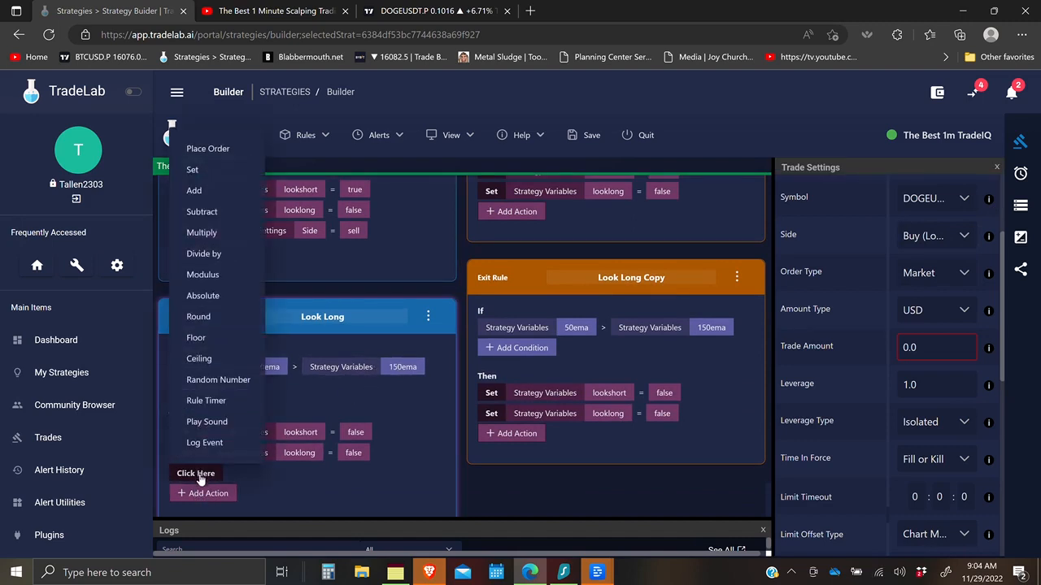
click(198, 171)
click(267, 475)
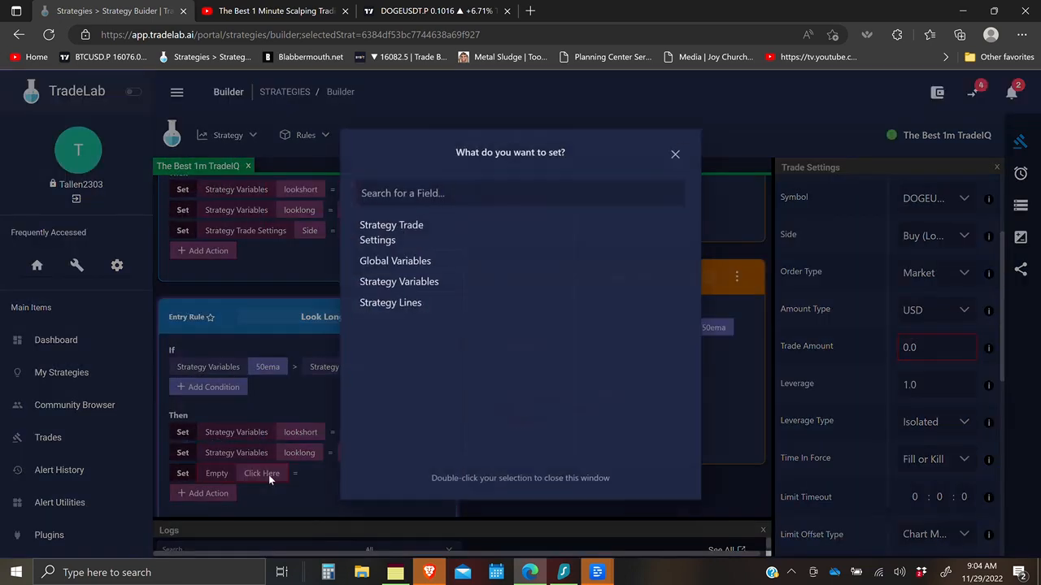
click(396, 233)
scroll(495, 360, down, 5)
click(490, 273)
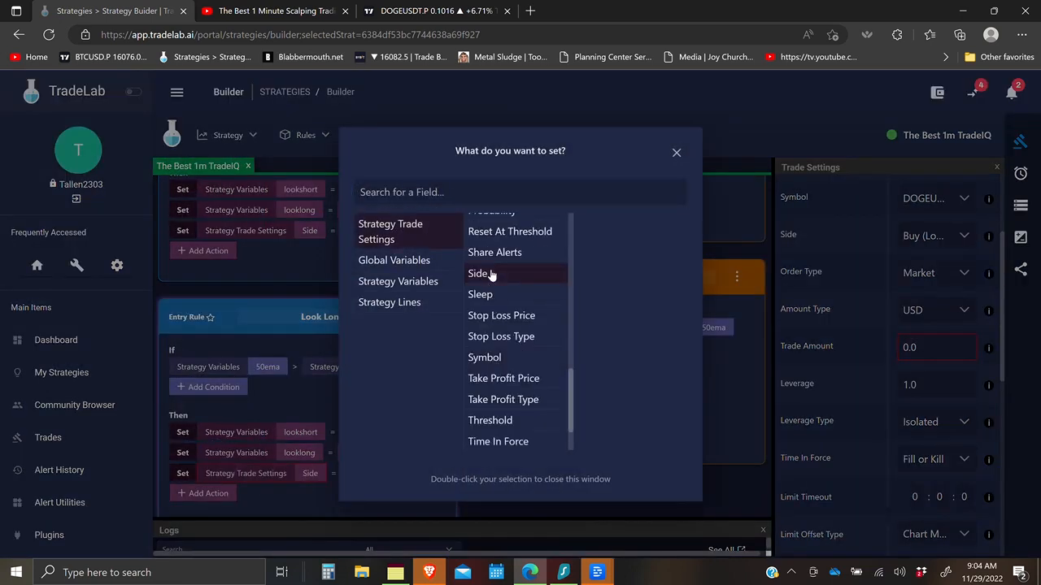
click(340, 460)
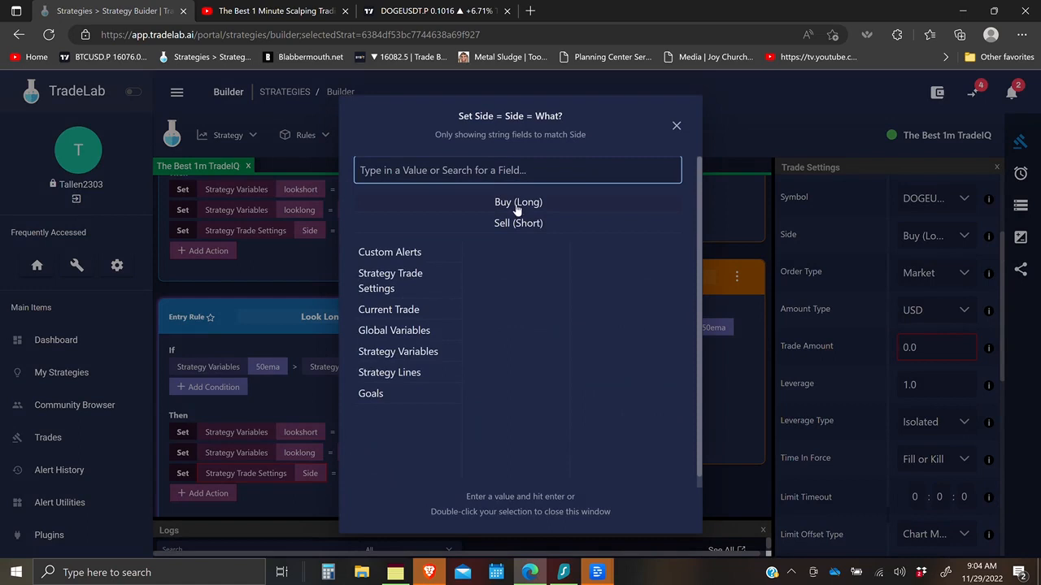
double_click(518, 223)
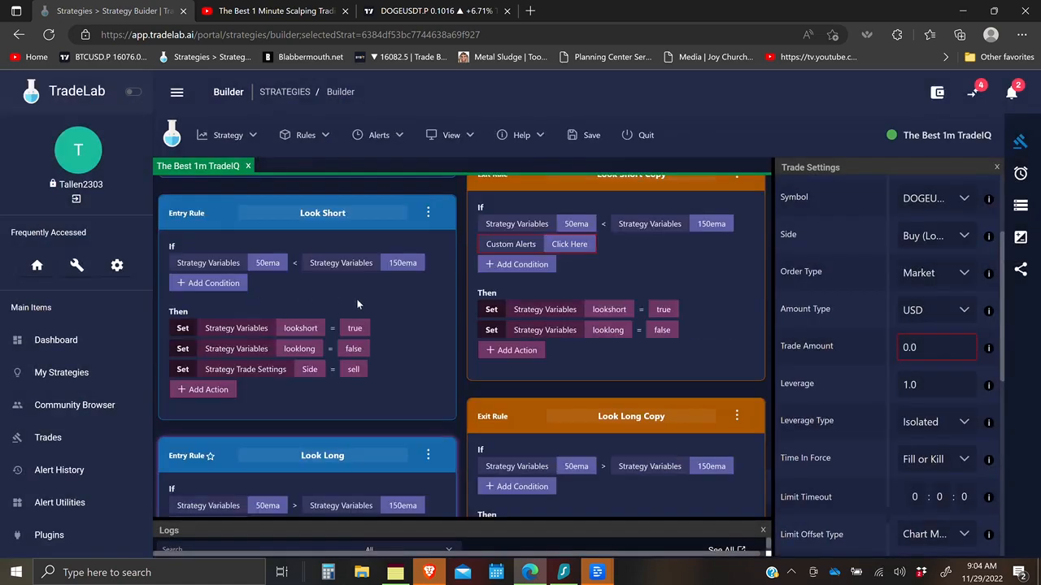
scroll(378, 324, down, 2)
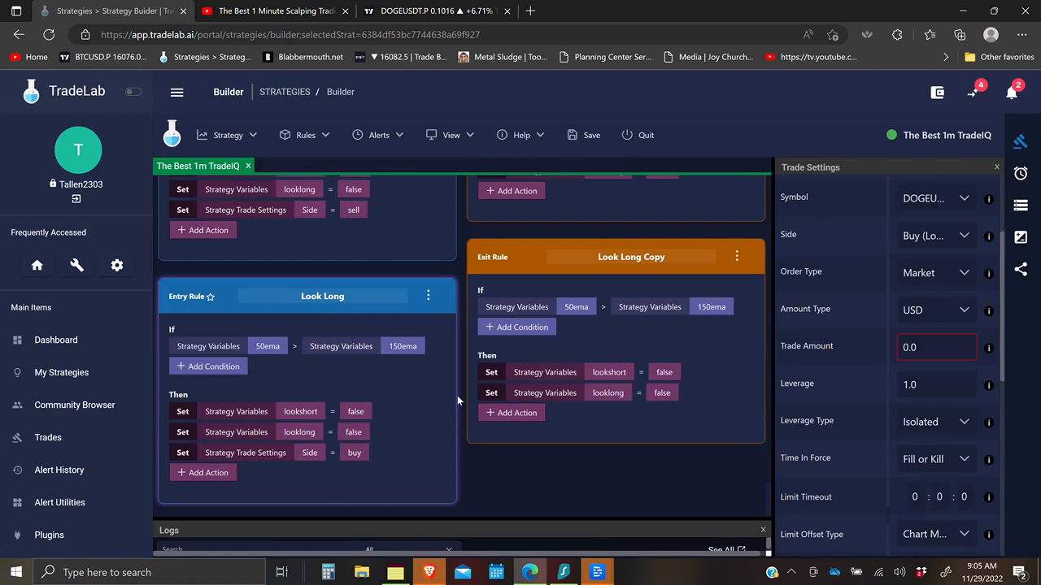
Switch to TradingView and place a trade position drawing on the DOGEUSDT one-minute chart at about 05:50
click(422, 12)
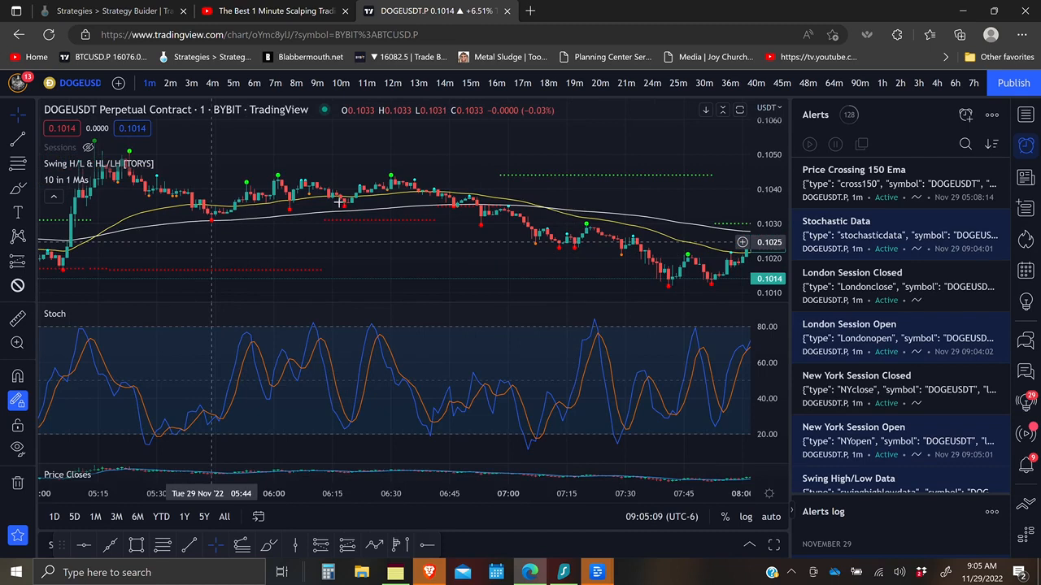
click(17, 261)
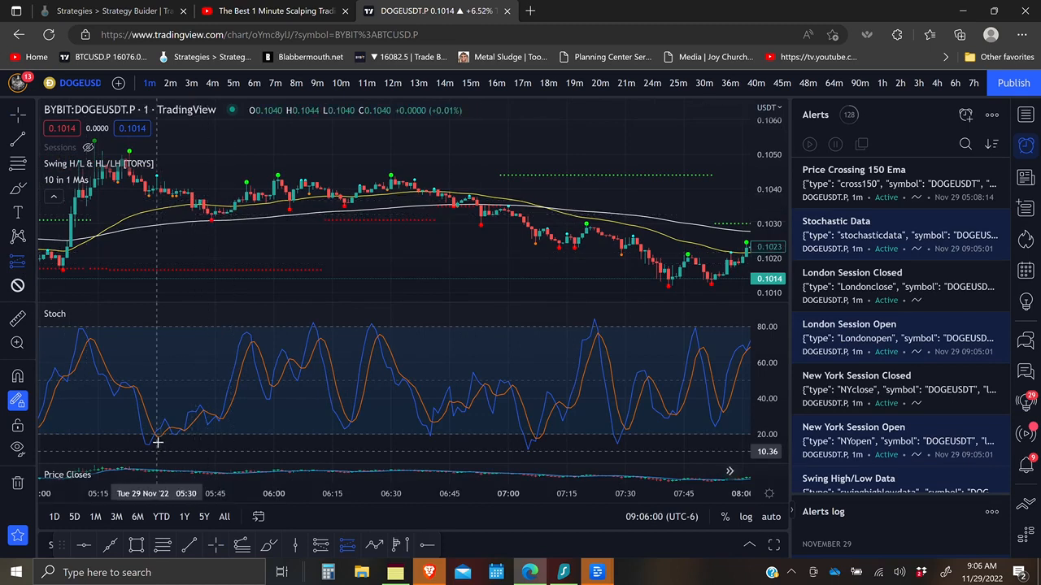
click(235, 202)
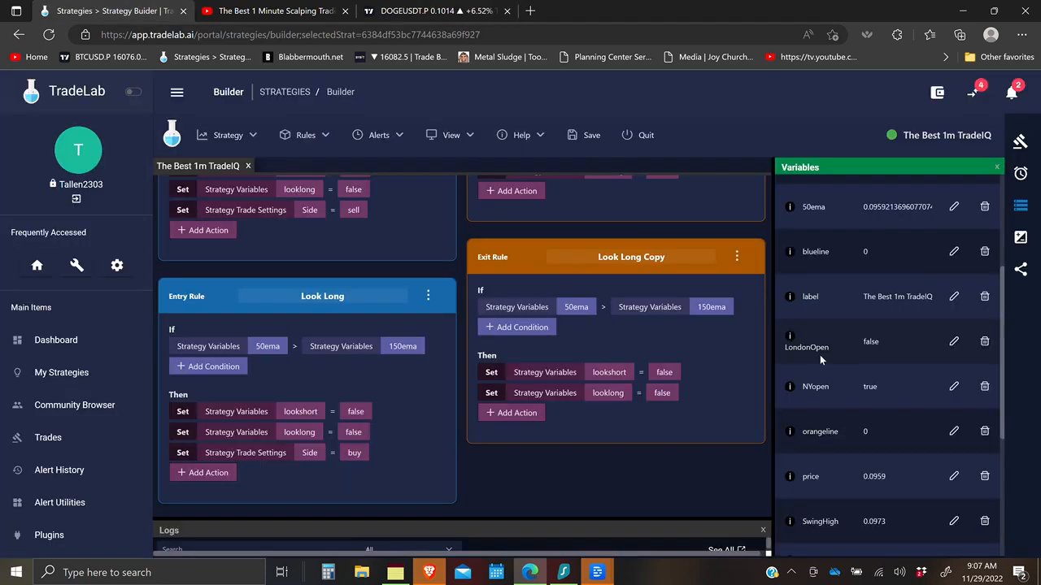
Back in TradeLab, check the strategy variables and rules and save the strategy
scroll(819, 354, down, 1)
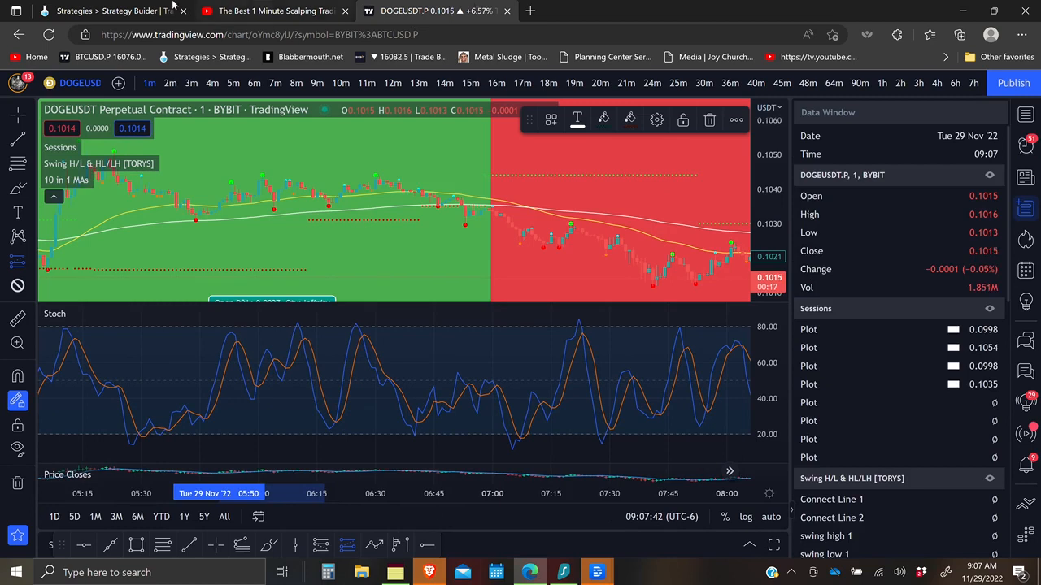
click(79, 10)
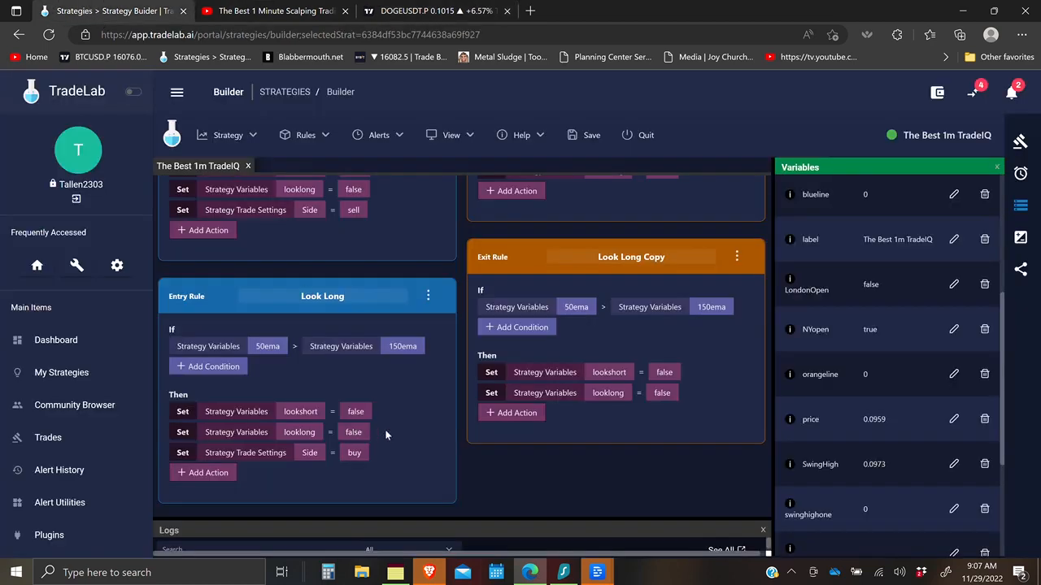
scroll(446, 419, up, 5)
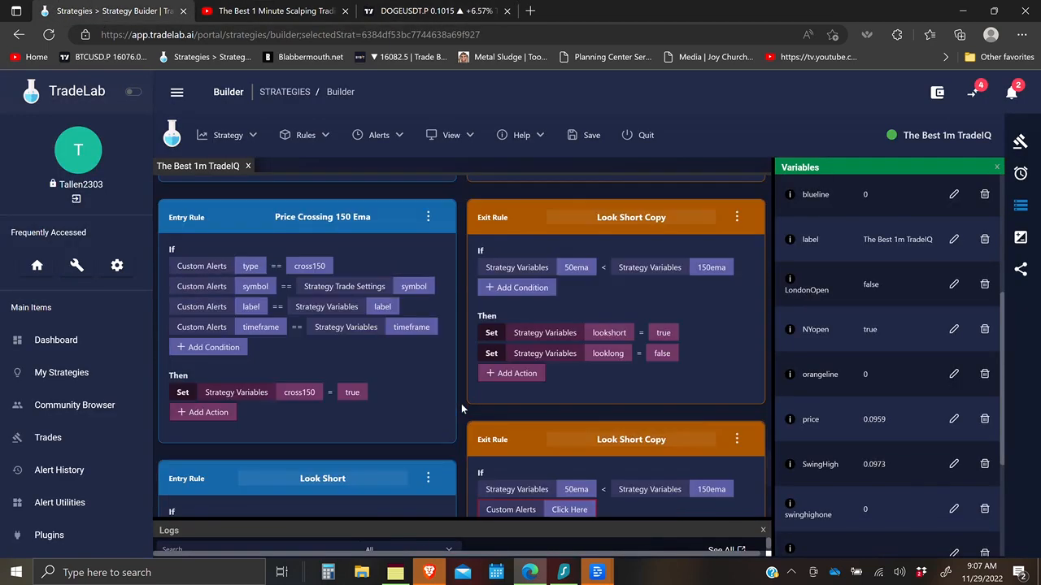
scroll(461, 409, up, 5)
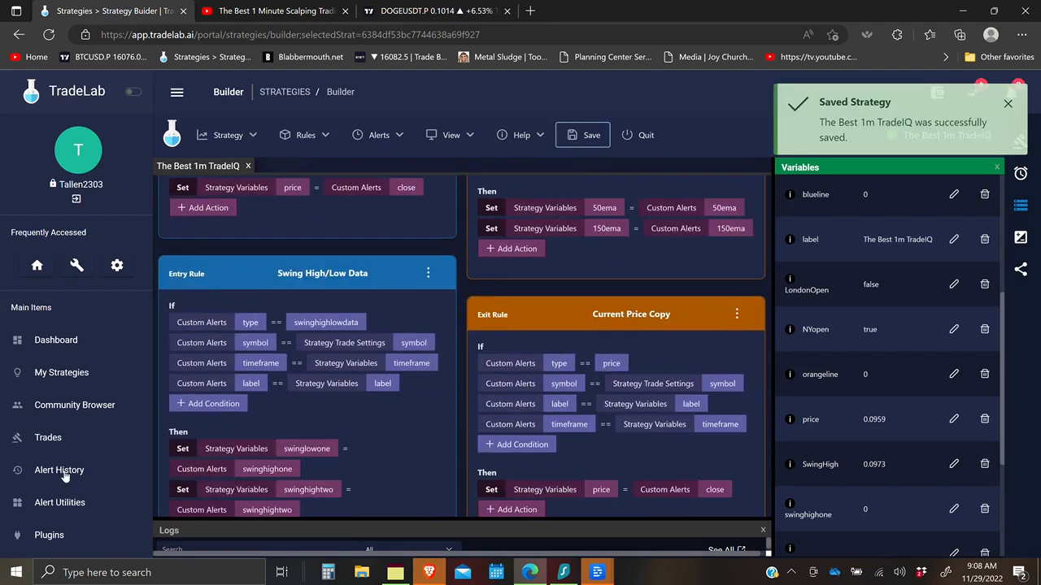
Open the alert history and filter it by the DOGEUSDT symbol
click(65, 473)
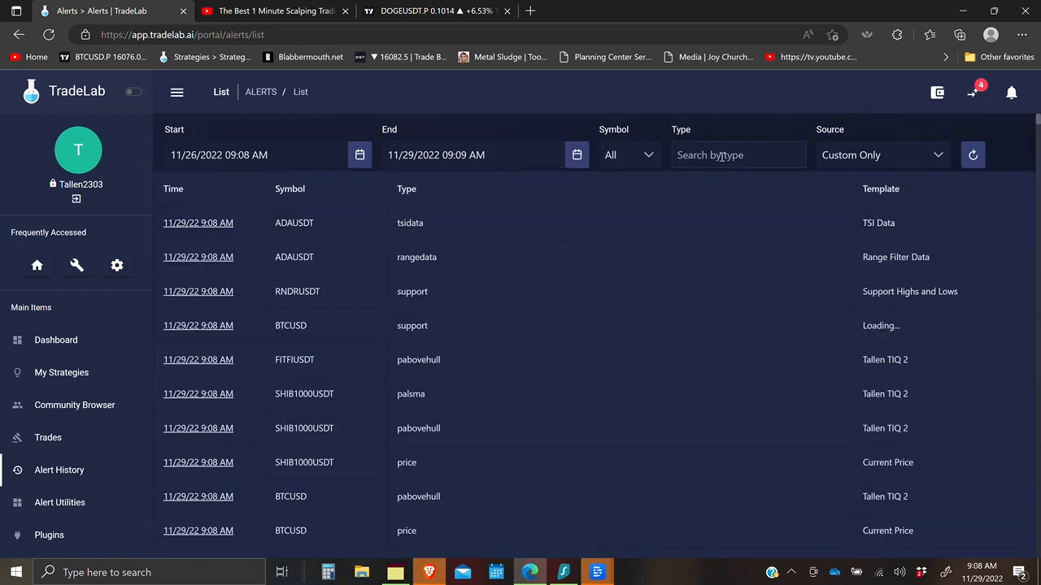
click(638, 157)
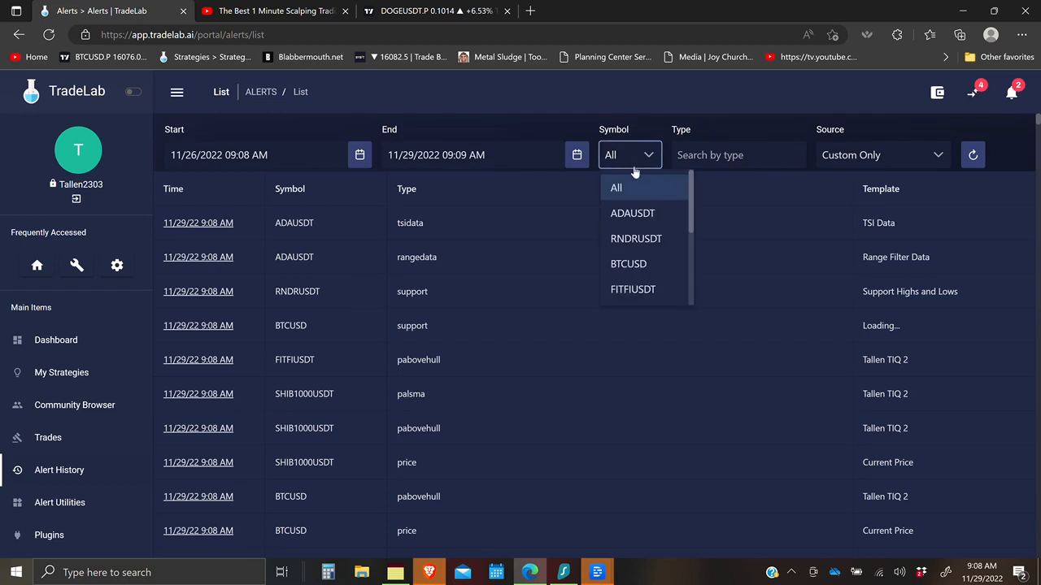
scroll(626, 244, down, 3)
scroll(628, 255, up, 1)
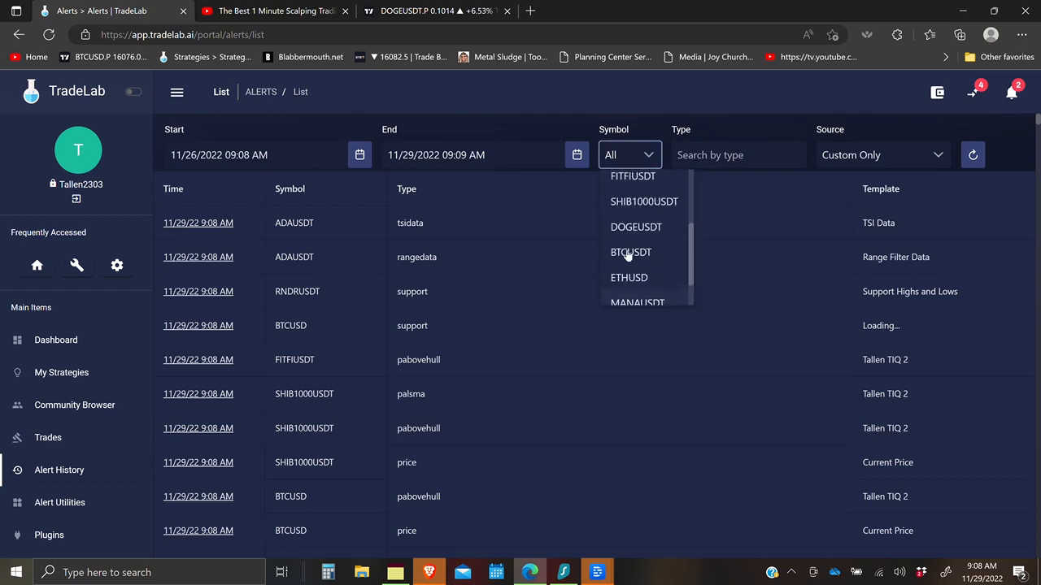
click(631, 230)
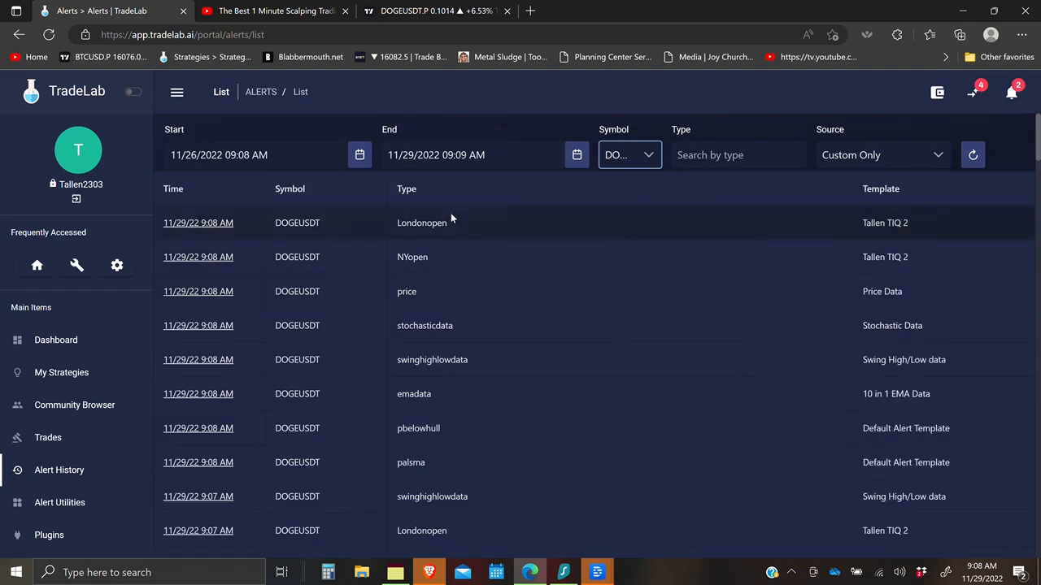
Examine the latest Londonopen alert, including its raw alert data and the conditions and actions of the Look For Short rule
click(216, 227)
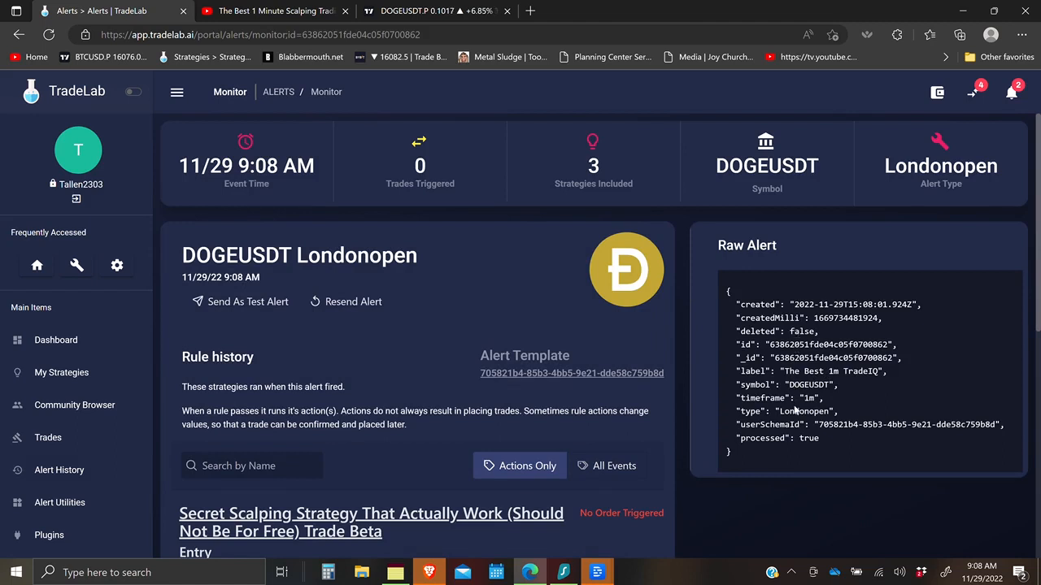
scroll(794, 405, down, 1)
scroll(470, 476, down, 2)
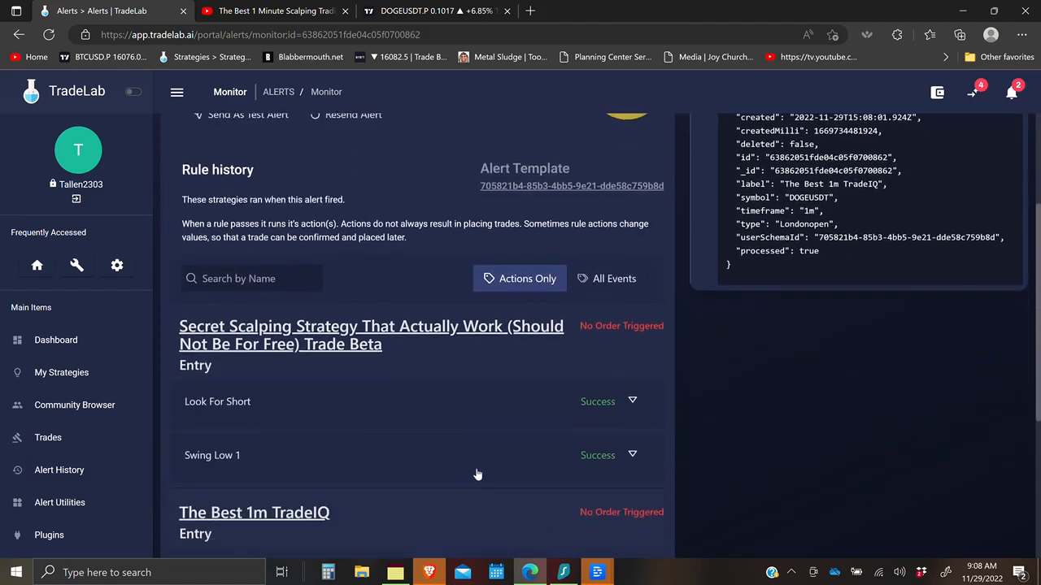
click(634, 390)
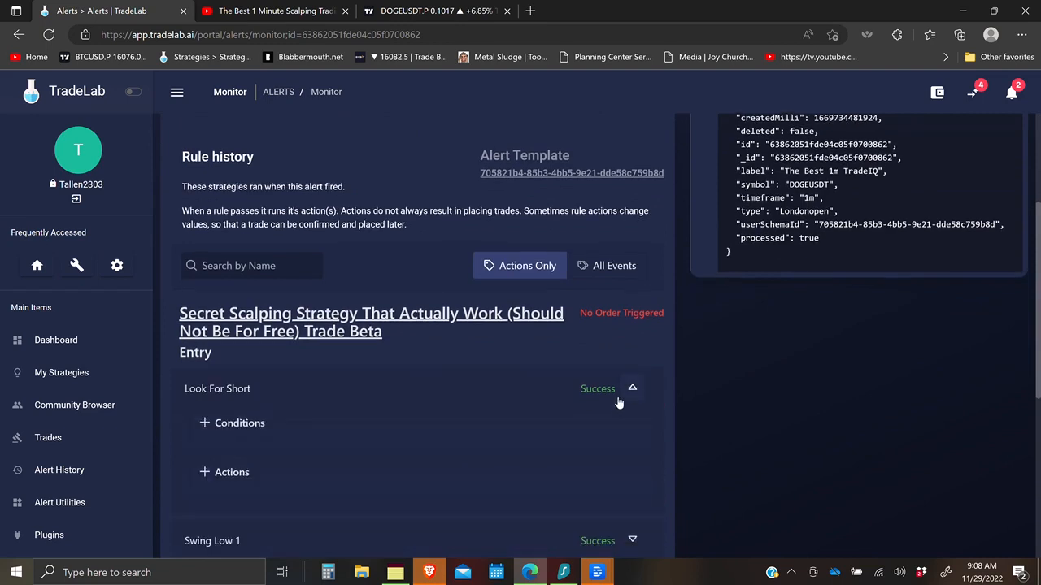
click(209, 421)
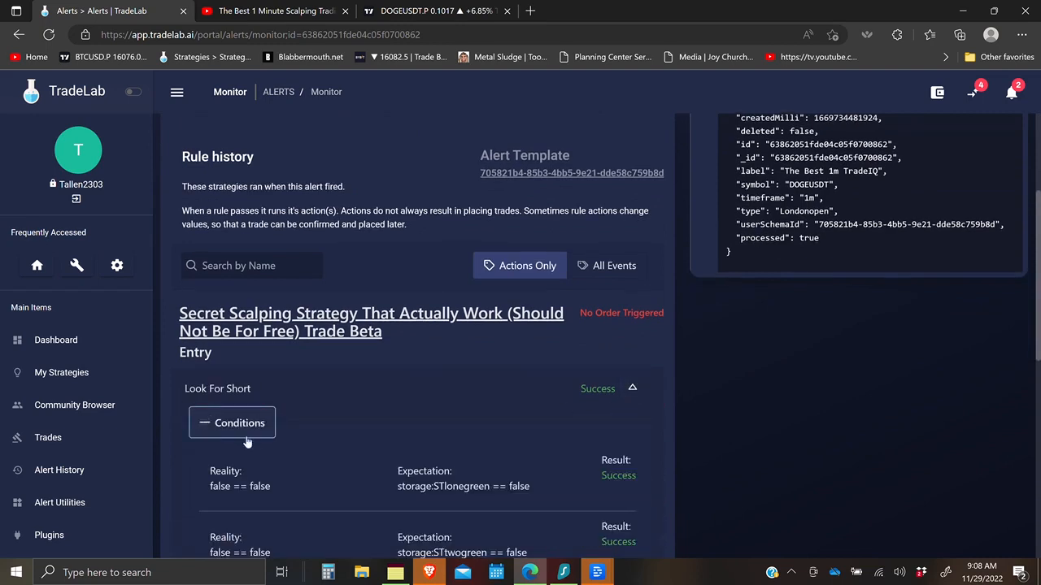
scroll(260, 439, down, 4)
click(232, 358)
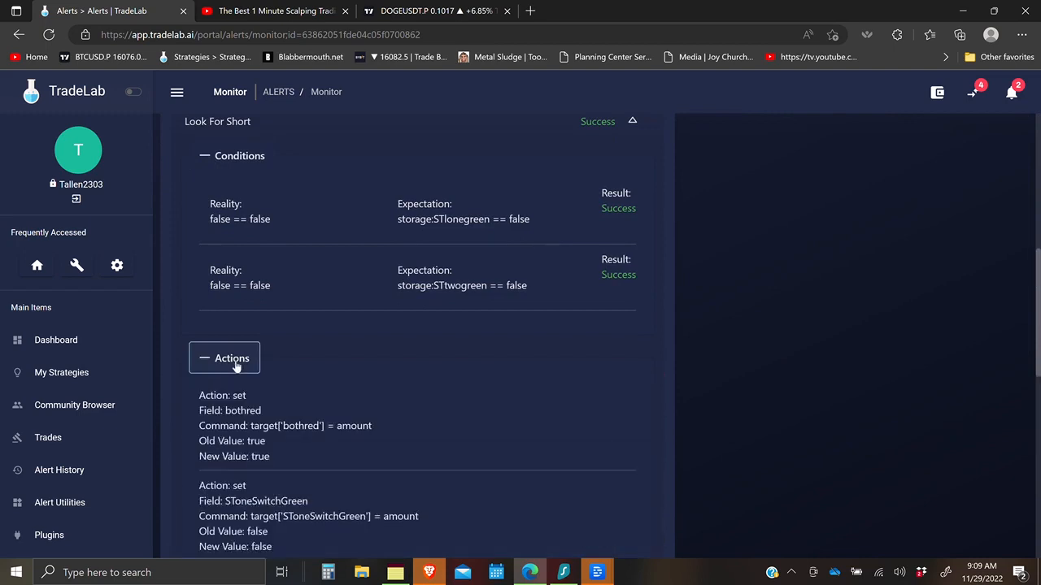
scroll(238, 365, down, 3)
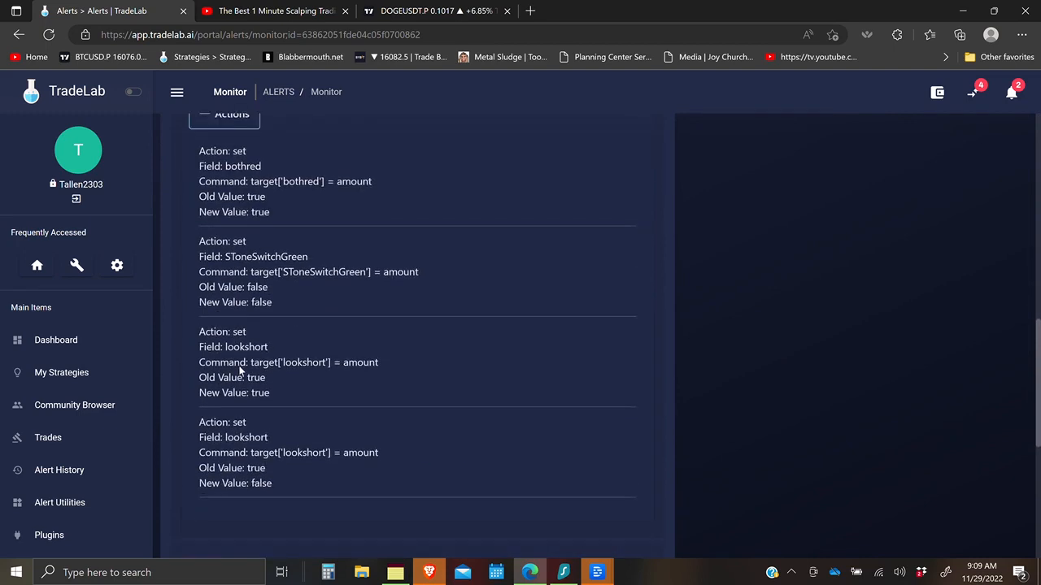
scroll(637, 418, up, 8)
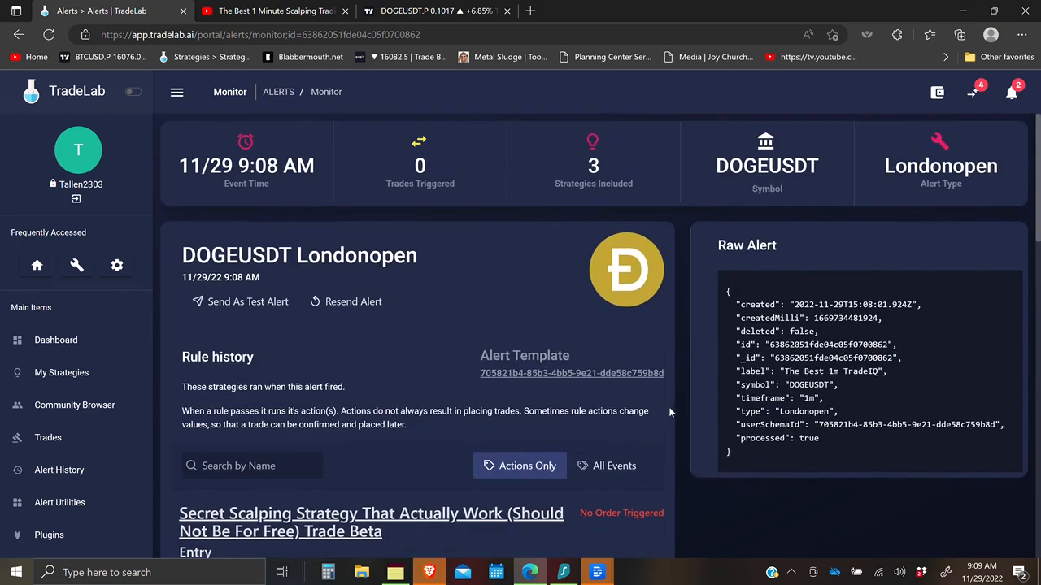
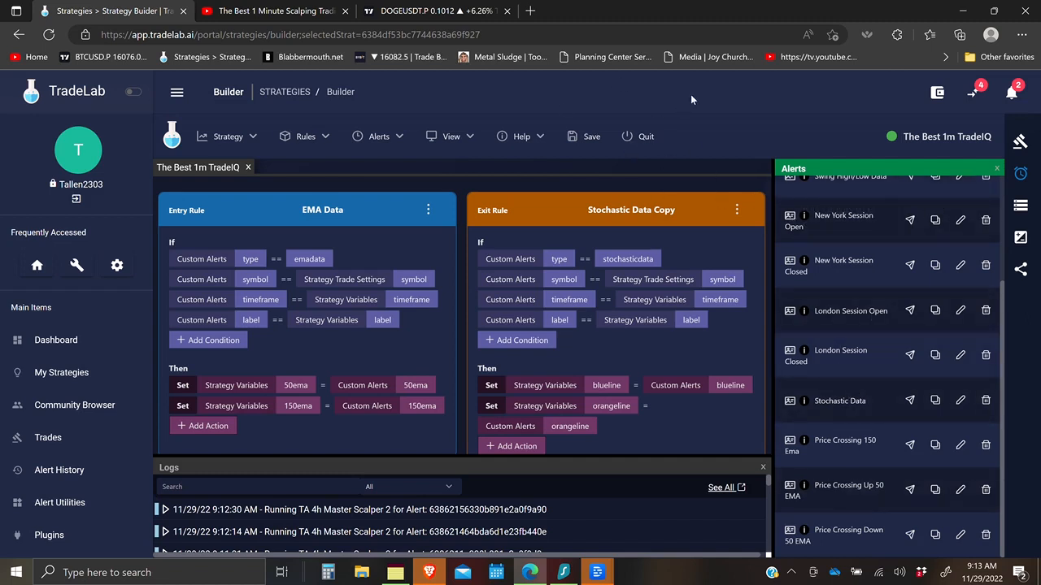
Check the short conditions in My Notes and start a new alert named "Stochastic Blue Crossing down"
click(396, 573)
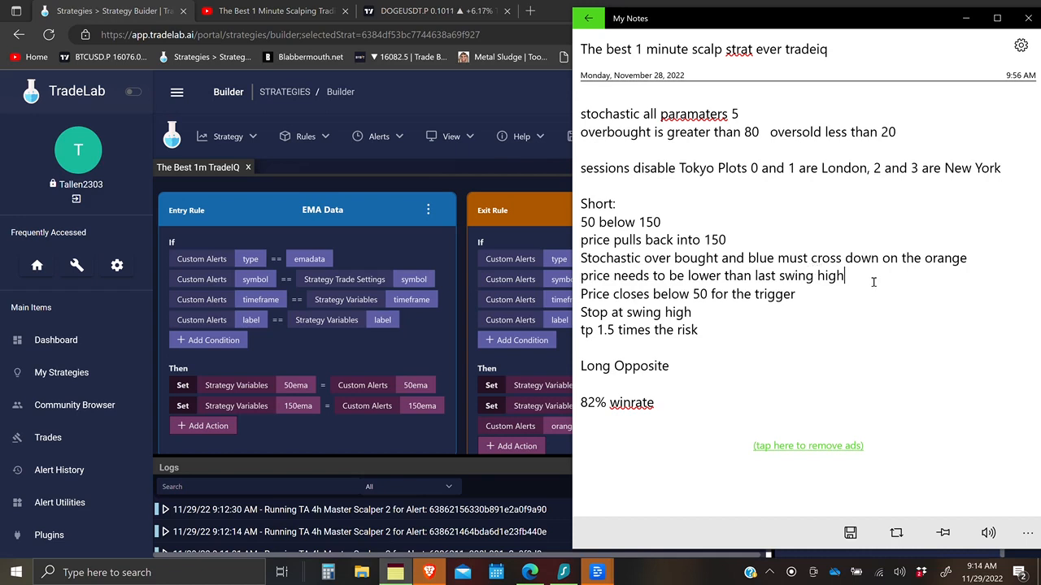
click(453, 99)
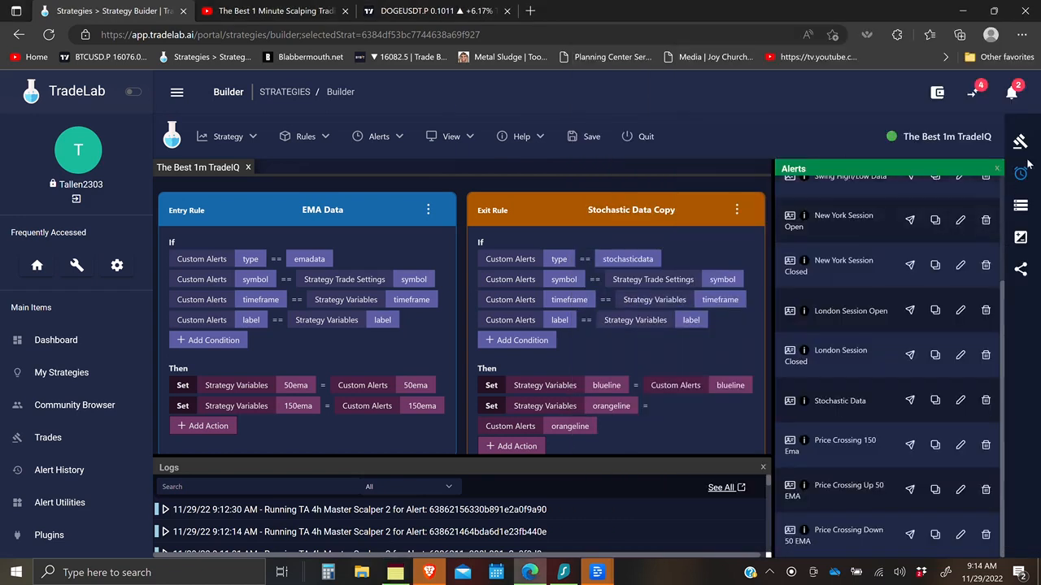
click(980, 193)
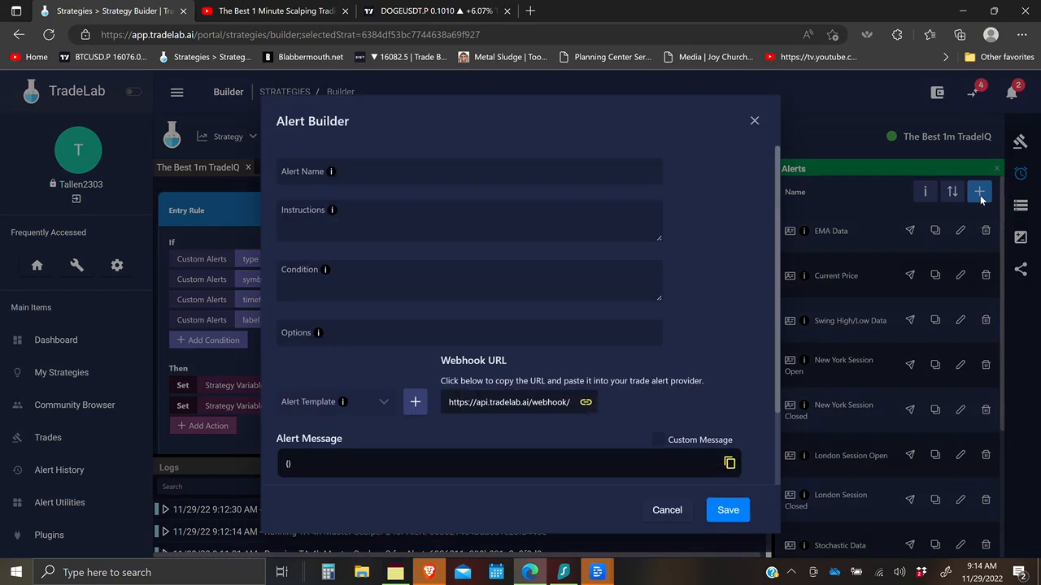
click(346, 176)
text(Stochastic Blue Crossing down)
Check the Stoch plot names in TradingView and enter the instructions "Make an alert on TV for the stochastic indicator K crossing down on the D."
click(359, 210)
key(ctrl+shift+Tab)
scroll(908, 453, down, 5)
scroll(907, 450, down, 5)
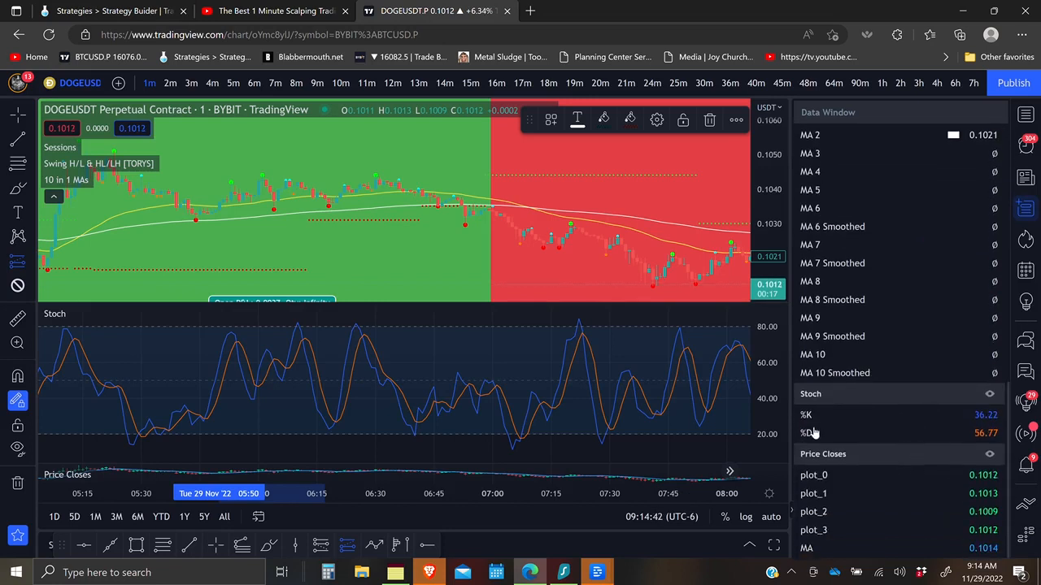
click(82, 14)
Set the alert's condition to "K, crossing down, D, Once Per Bar Close" and assign the custom TIQ 2 alert template
click(385, 273)
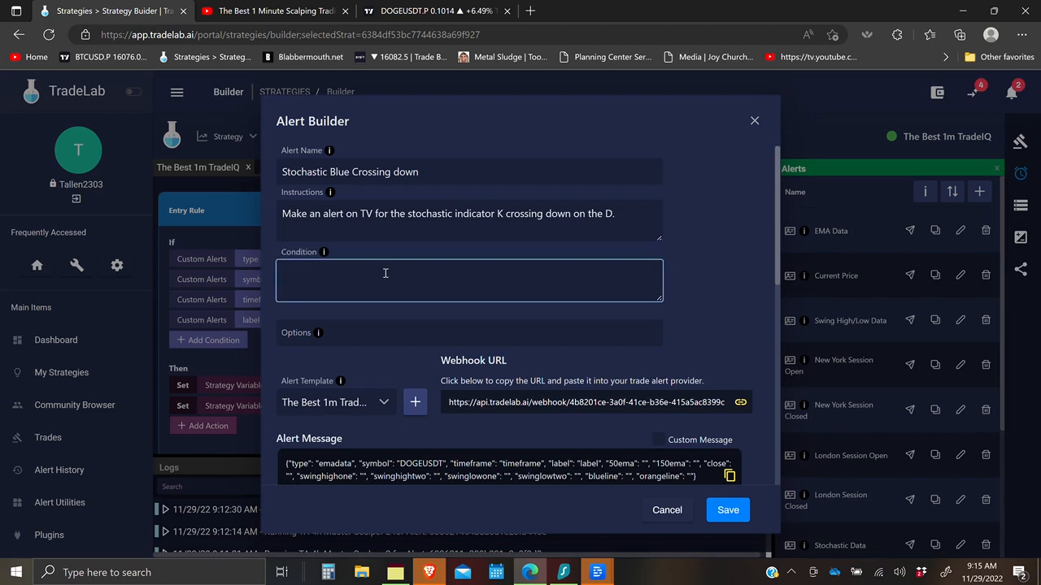
text(K, crossing down, D, Once Per Bar Close)
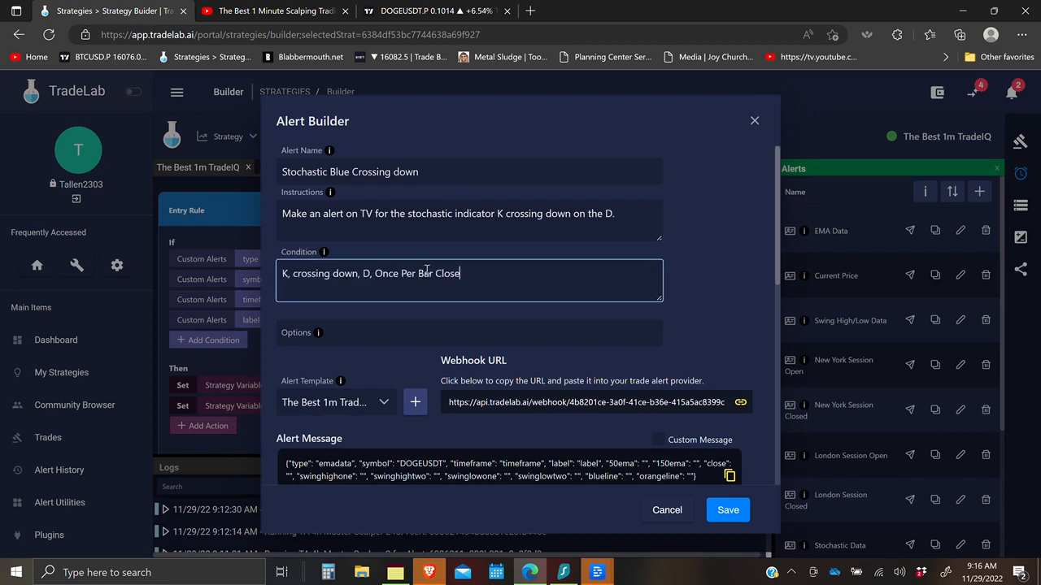
click(389, 404)
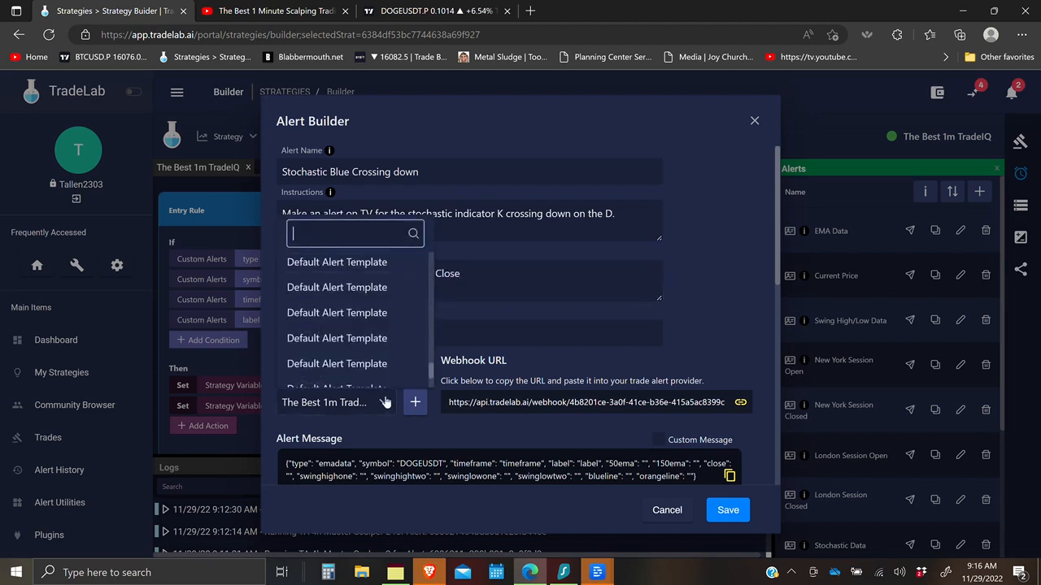
click(330, 273)
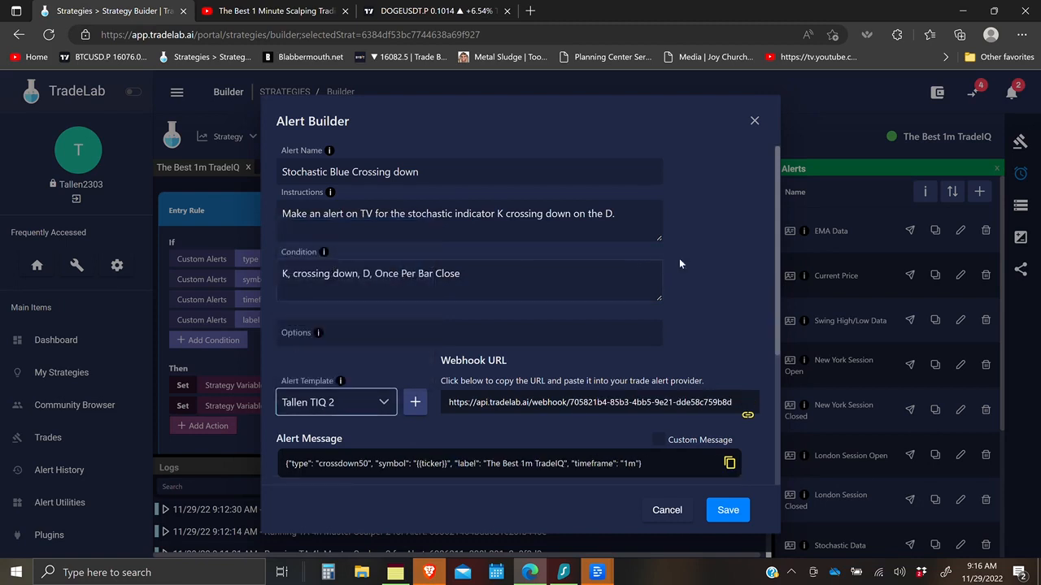
Set the type field of the Stochastic Blue Crossing down alert to "bluecrossdown" and save the alert
scroll(679, 258, down, 3)
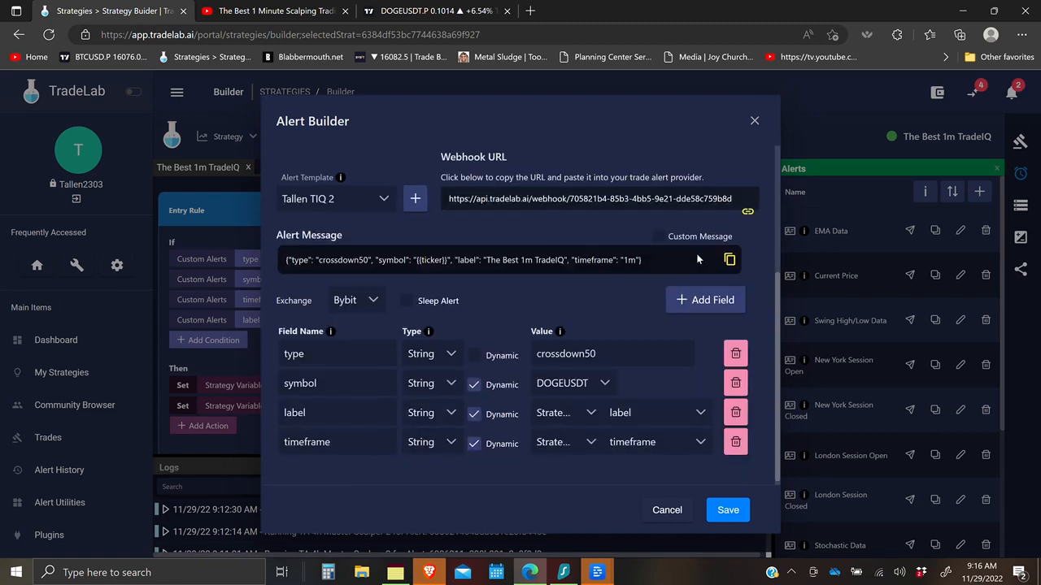
double_click(599, 348)
text(bluecrossdown)
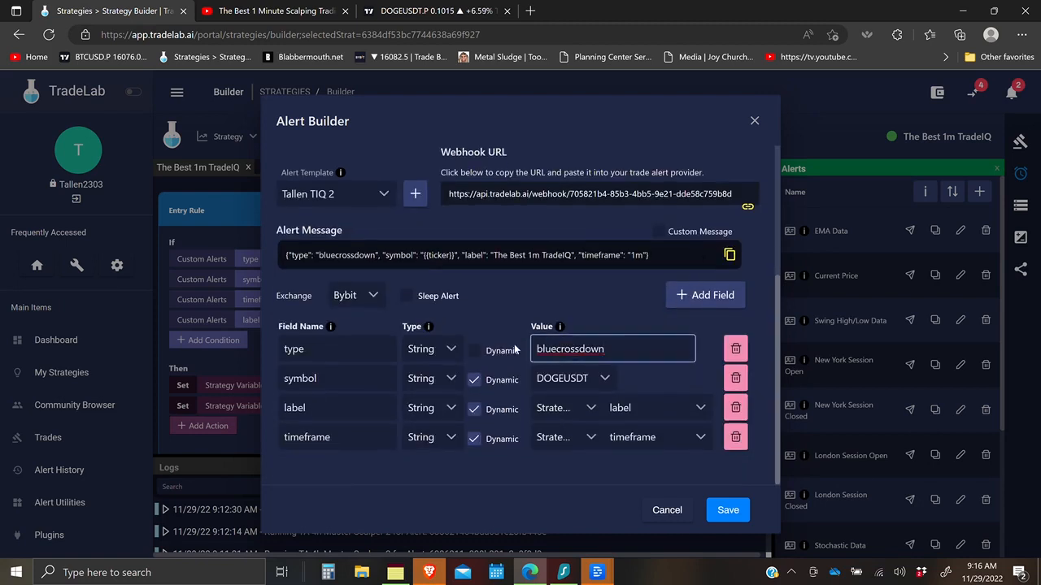
click(720, 510)
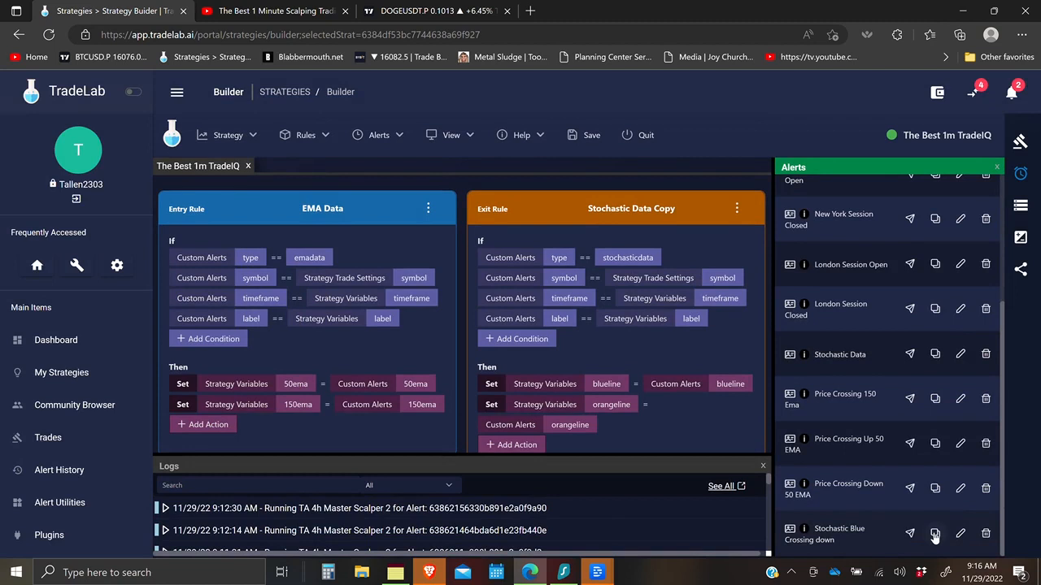
Duplicate the Stochastic Blue Crossing down alert, name the copy "Stochastic Blue Crossing up", and change "down" to "up" in its condition and instructions
click(935, 534)
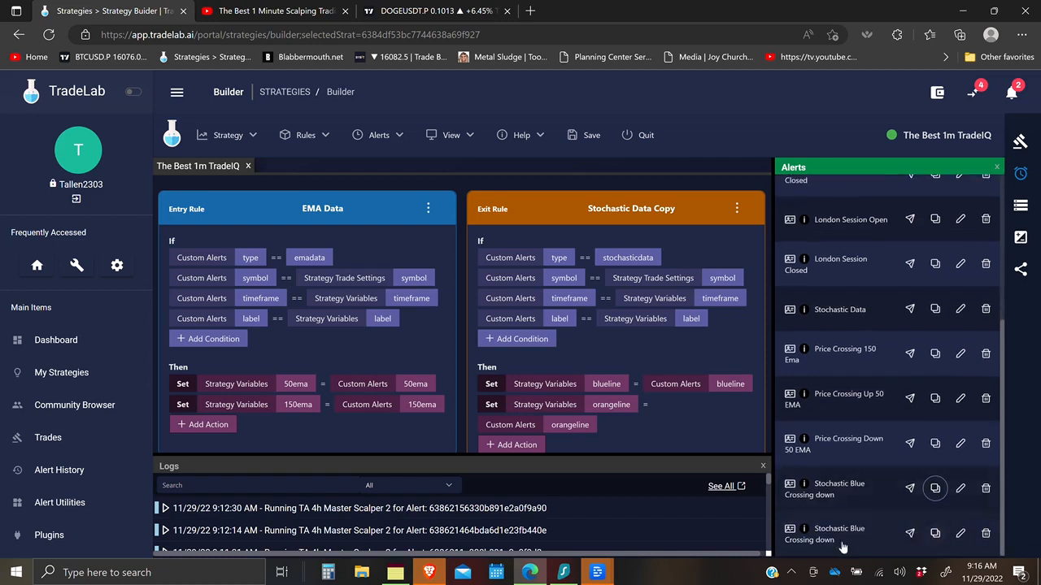
click(960, 534)
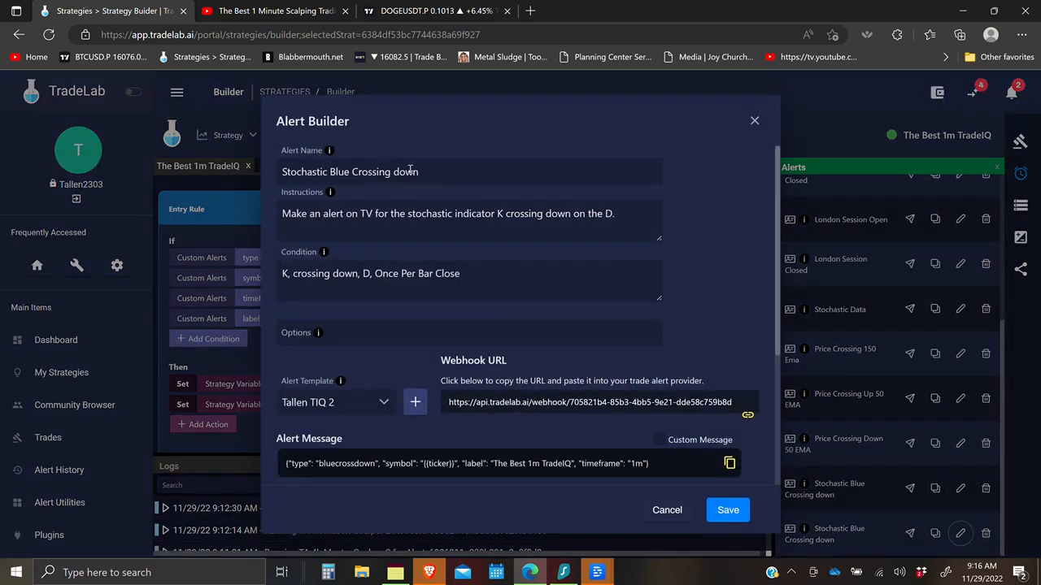
click(427, 173)
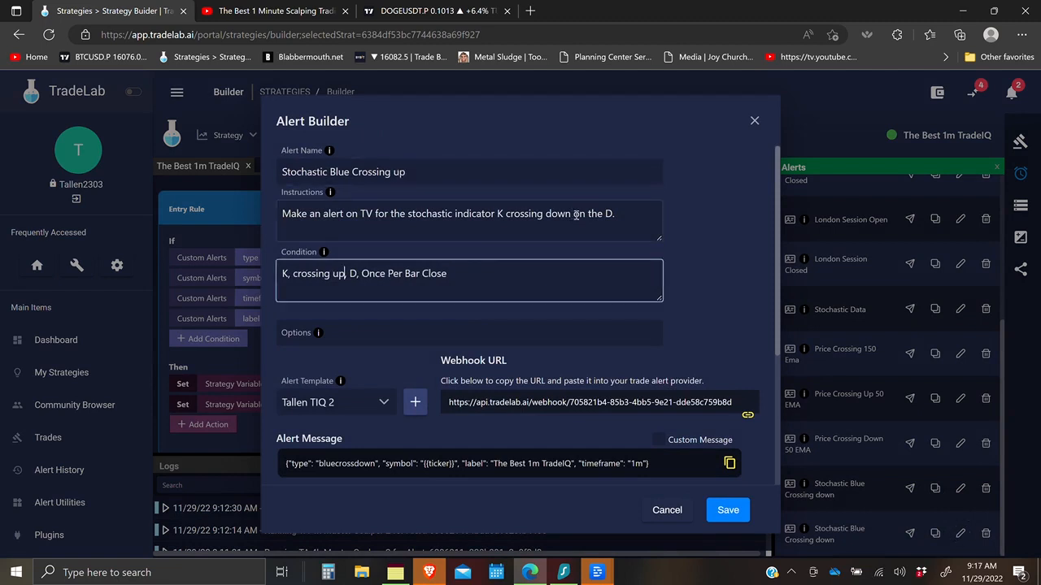
click(575, 214)
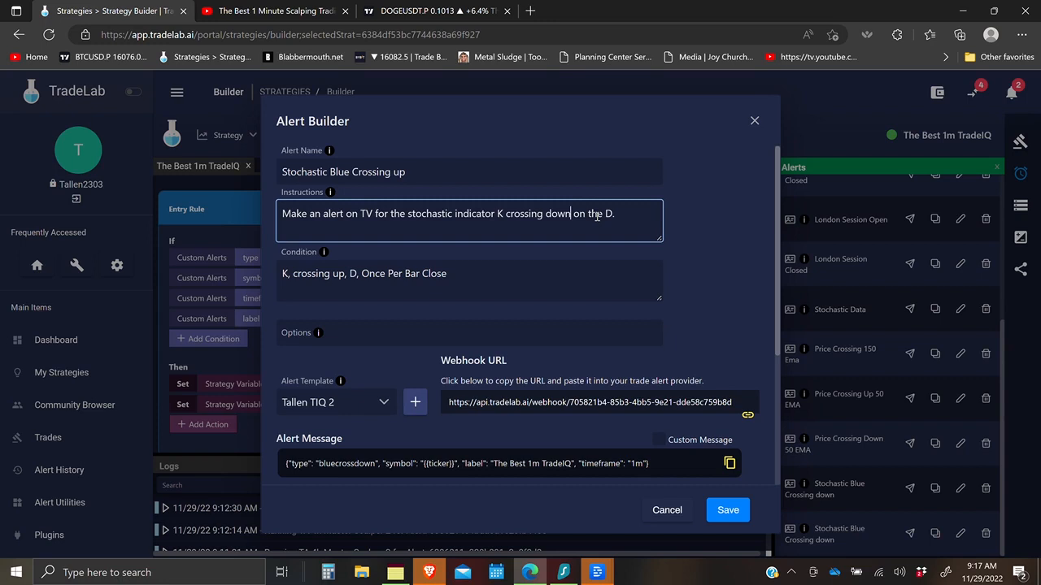
key(BackSpace)
key(BackSpace)
key(BackSpace)
key(BackSpace)
key(BackSpace)
text(up)
Set the type field of the Stochastic Blue Crossing up alert to "bluecrossup" and save the alert
scroll(605, 291, down, 3)
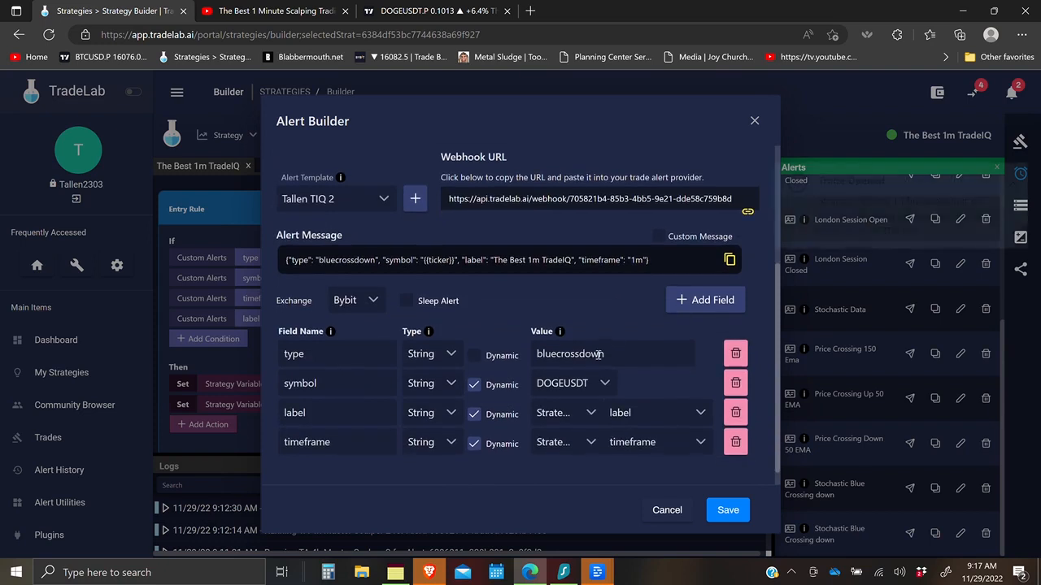
click(610, 354)
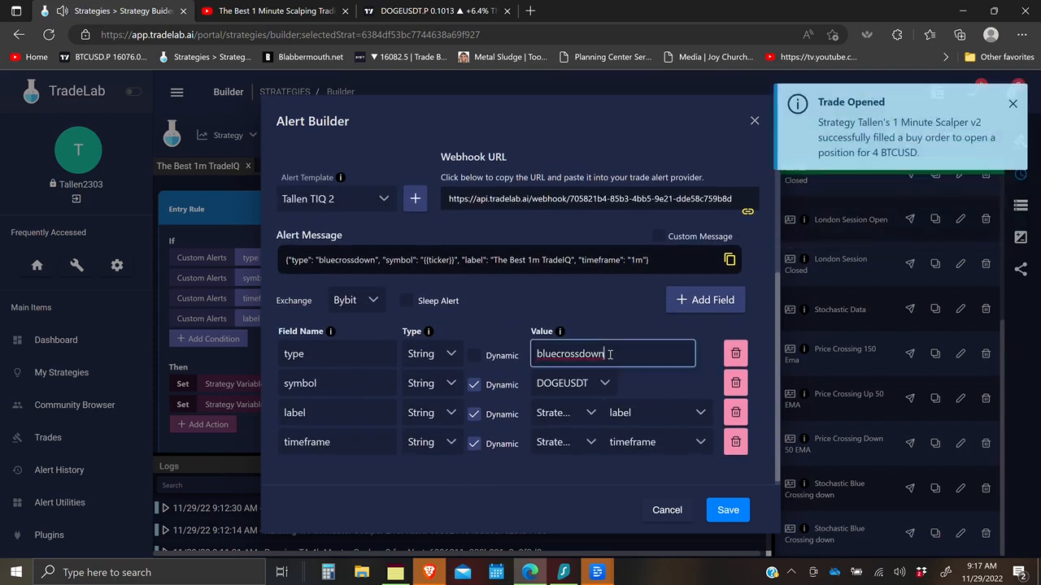
key(BackSpace)
key(BackSpace)
key(BackSpace)
key(BackSpace)
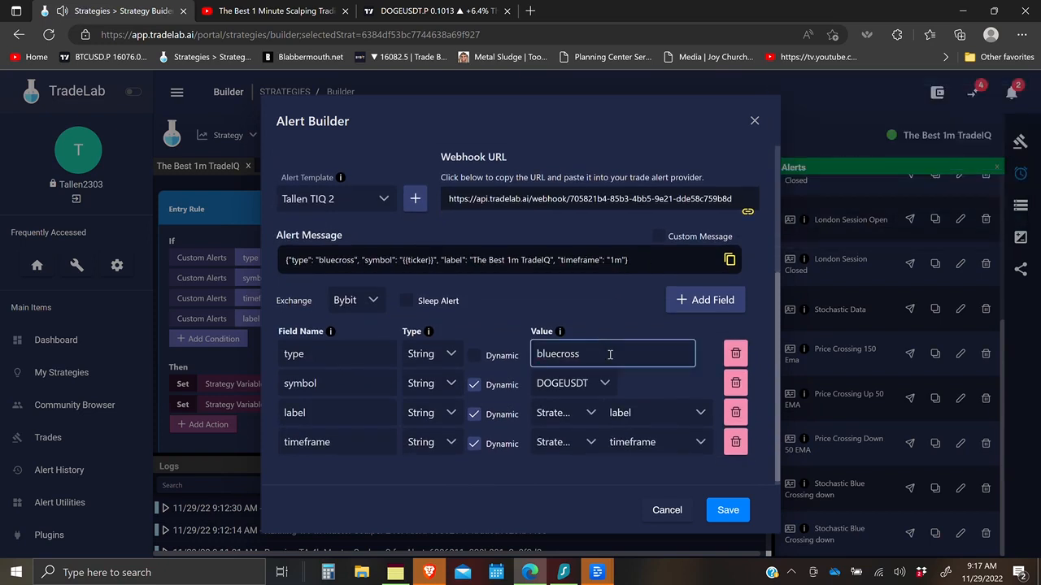
text(up)
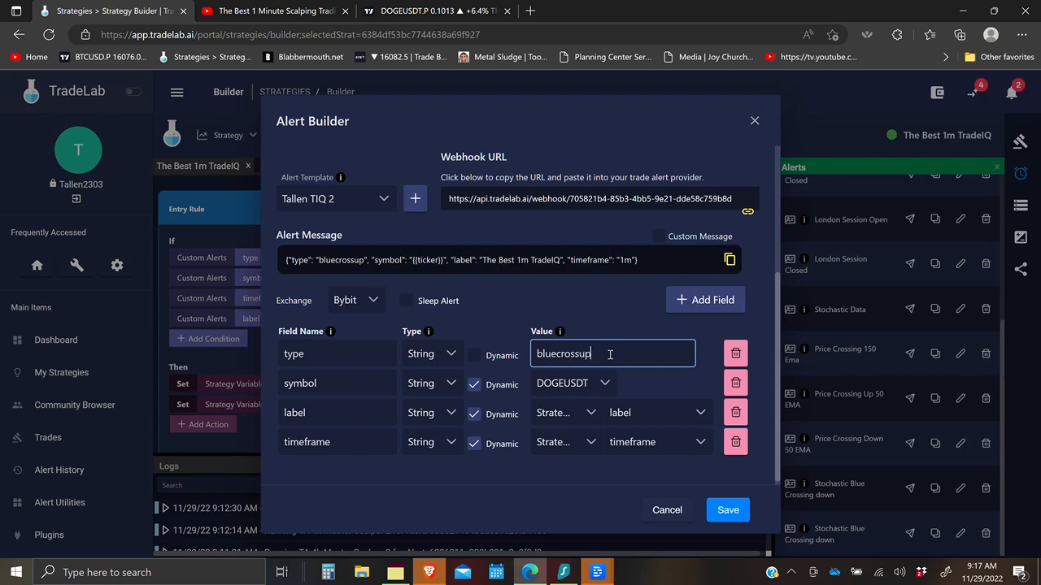
click(726, 511)
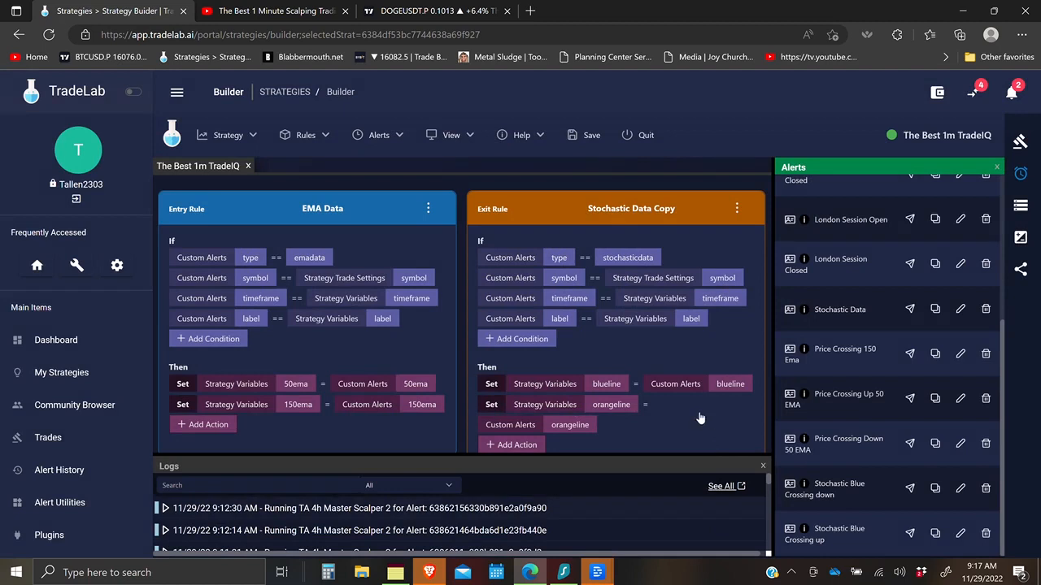
Remove the unfinished Custom Alerts condition from the Look Short Copy exit rule
scroll(455, 402, down, 10)
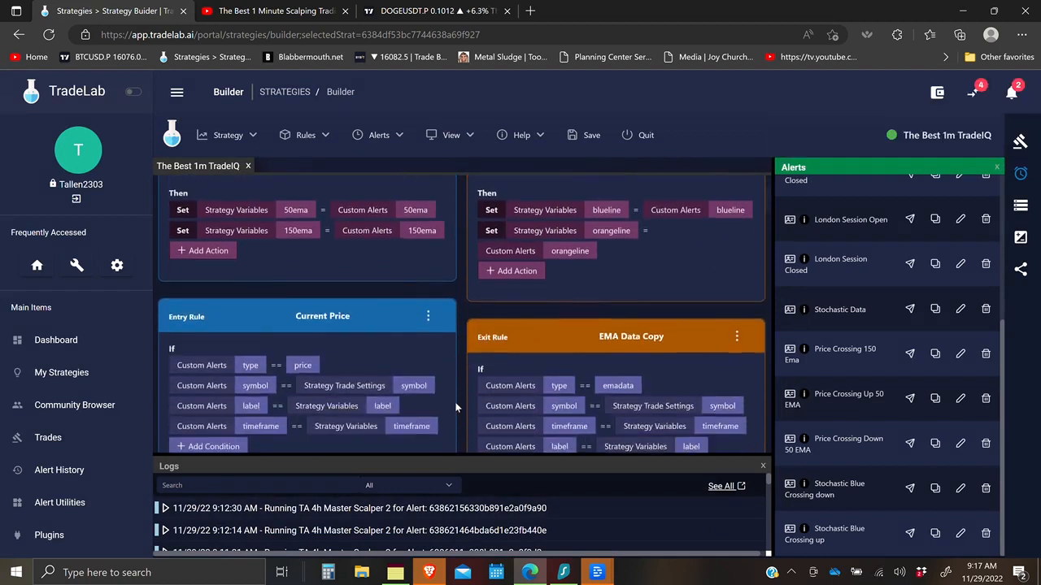
scroll(451, 403, down, 10)
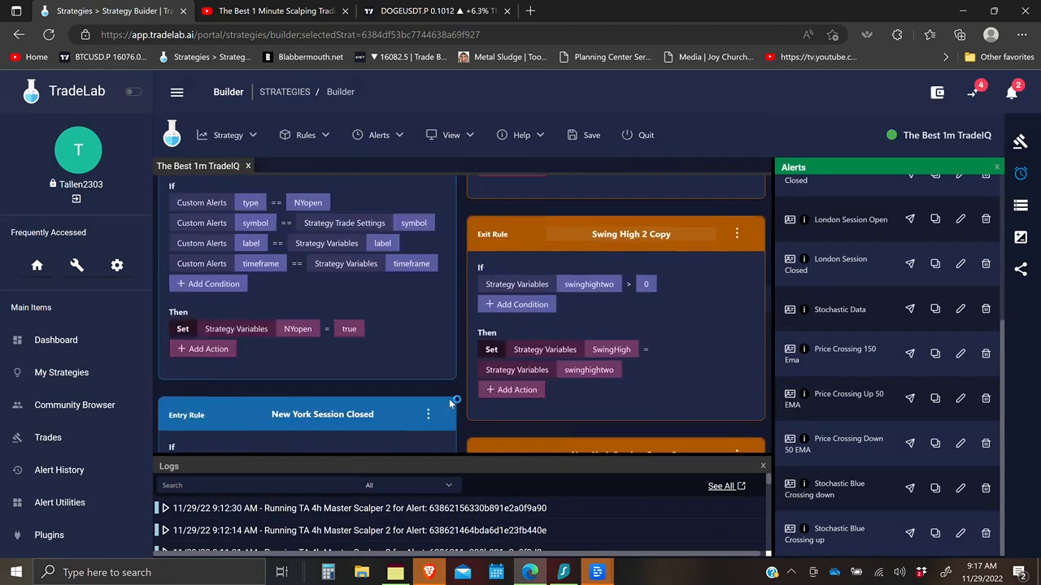
scroll(454, 396, down, 10)
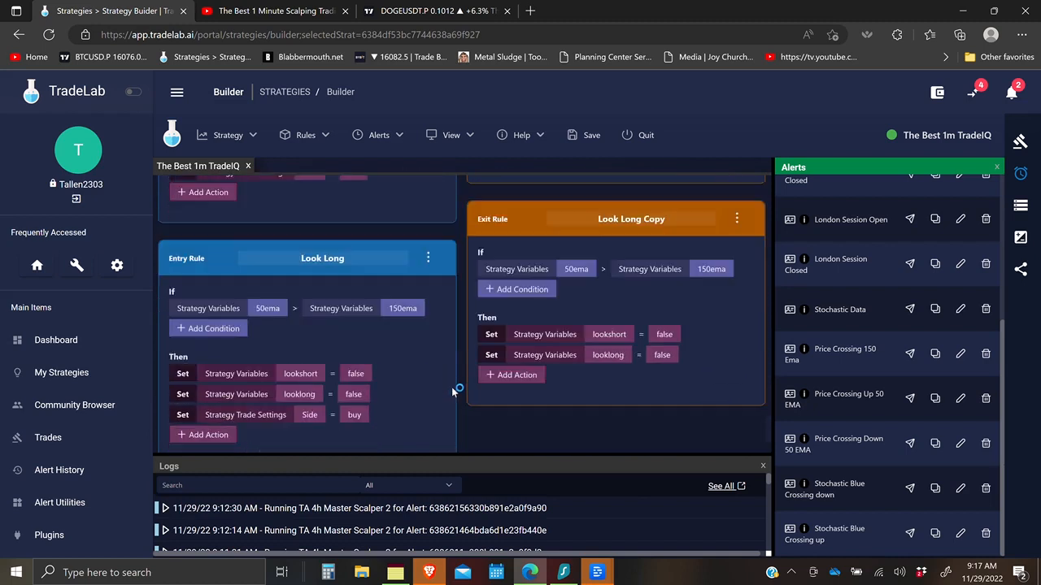
scroll(457, 391, up, 3)
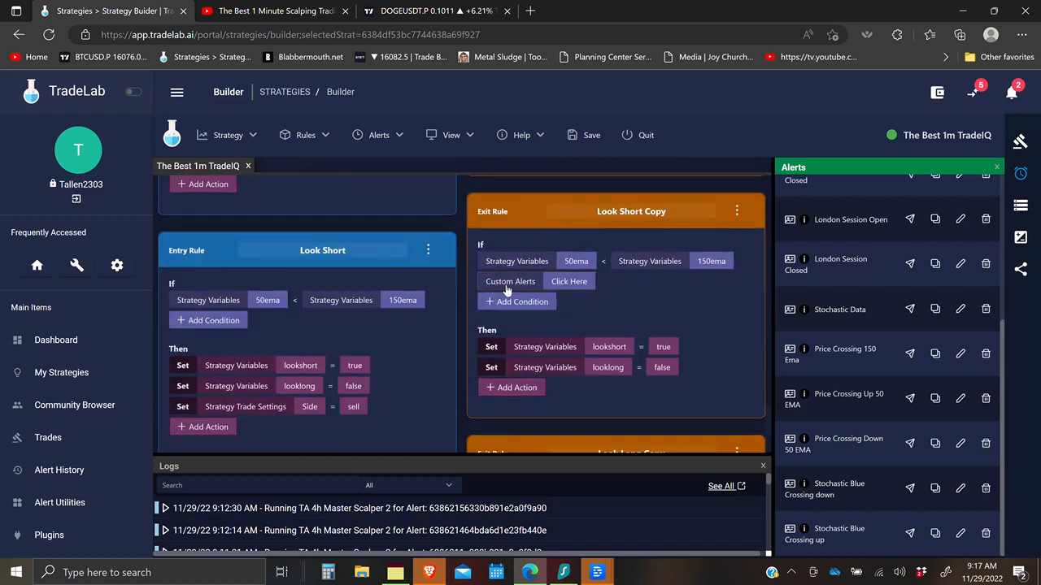
right_click(508, 289)
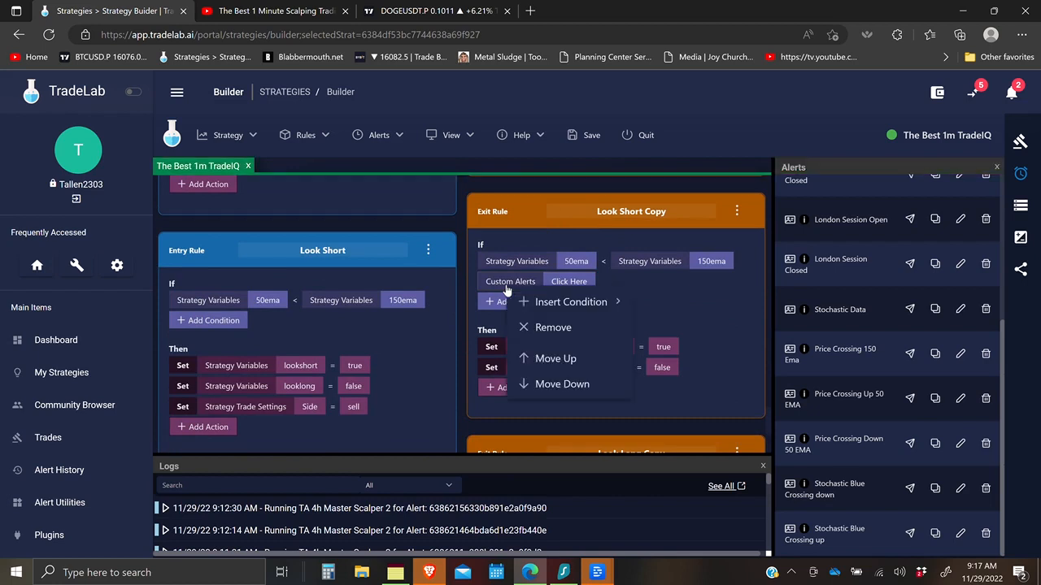
click(545, 328)
Add an action to the Look Short Copy exit rule that sets Strategy Trade Settings Side to Sell (Short)
click(514, 368)
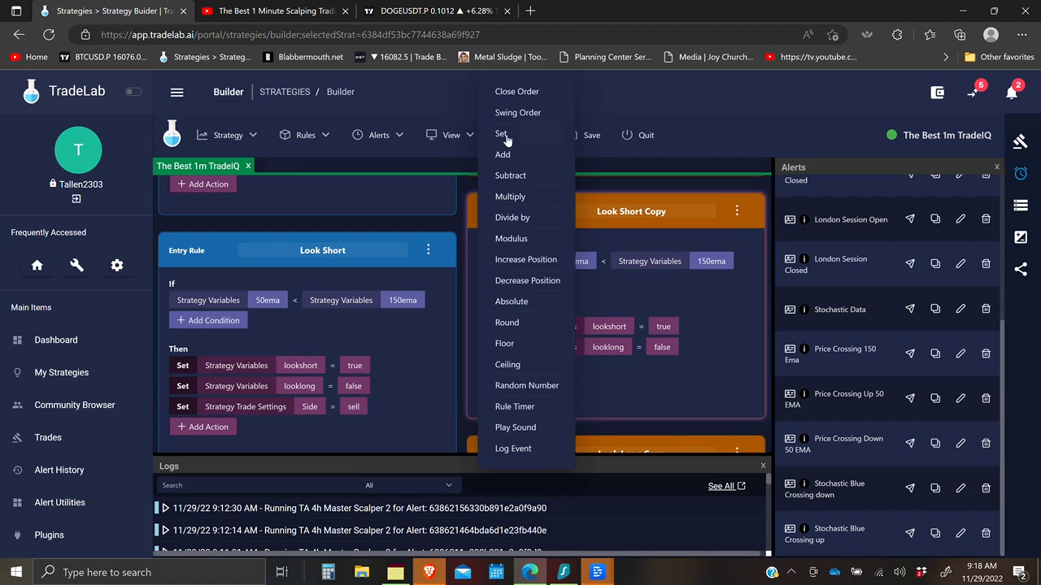
click(504, 135)
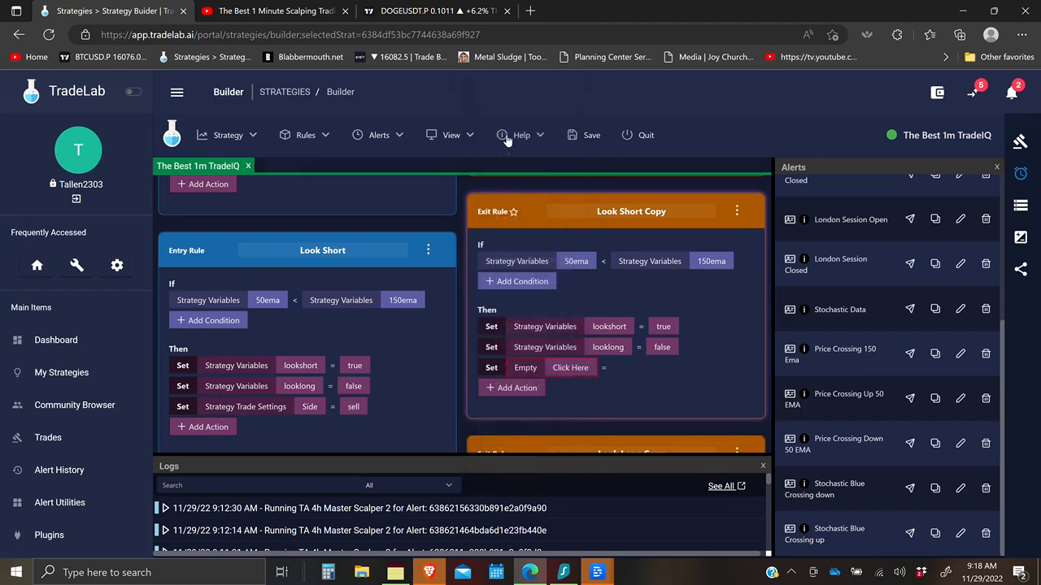
click(565, 368)
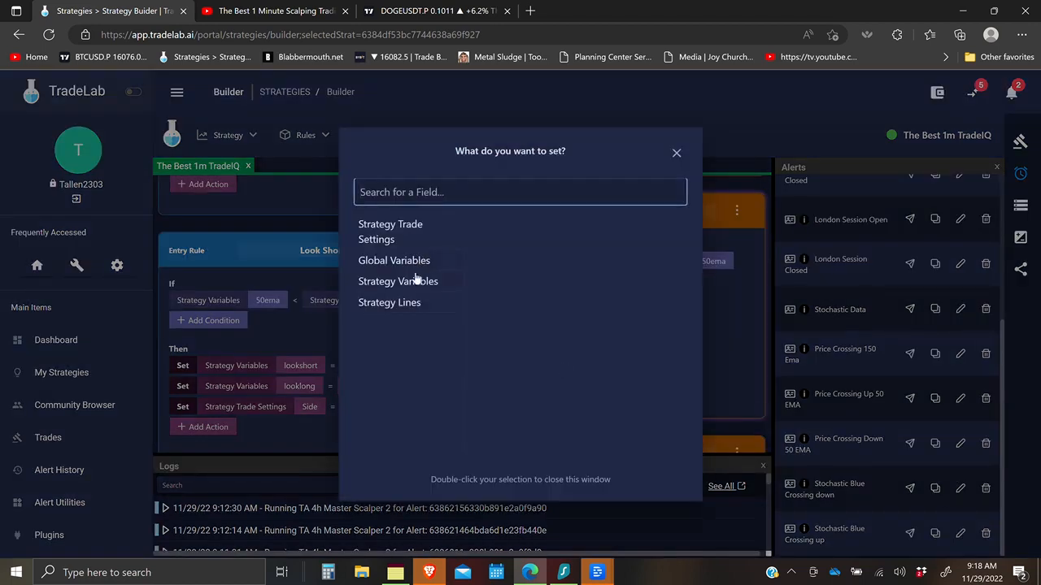
click(387, 233)
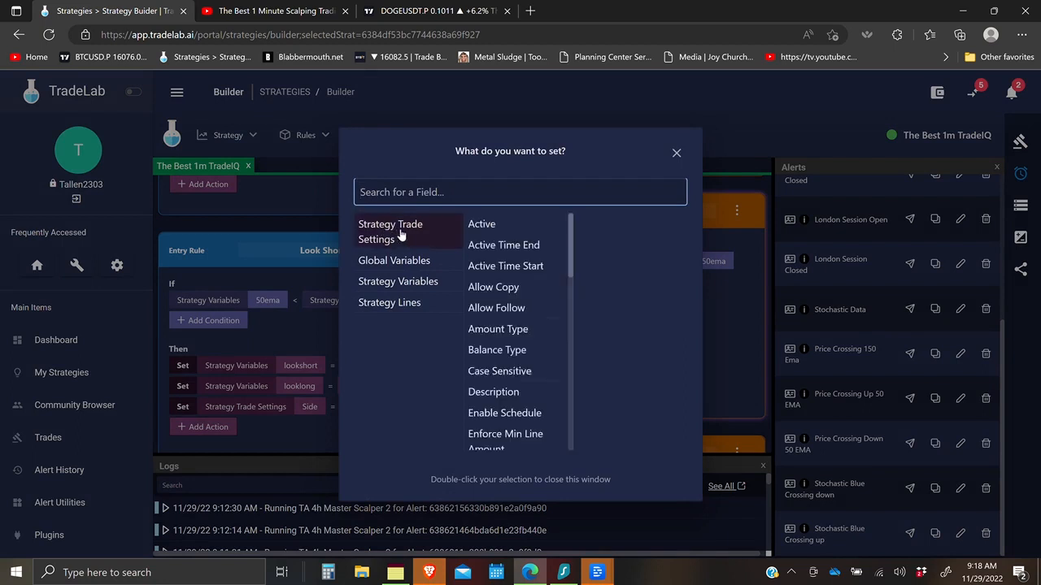
scroll(506, 355, down, 4)
scroll(508, 373, down, 2)
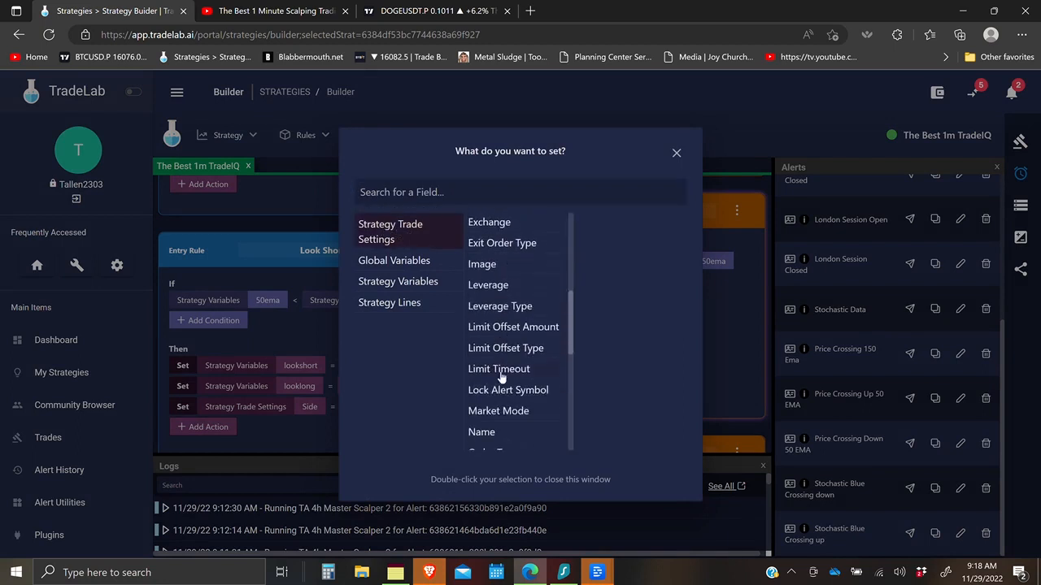
scroll(494, 411, down, 3)
click(491, 418)
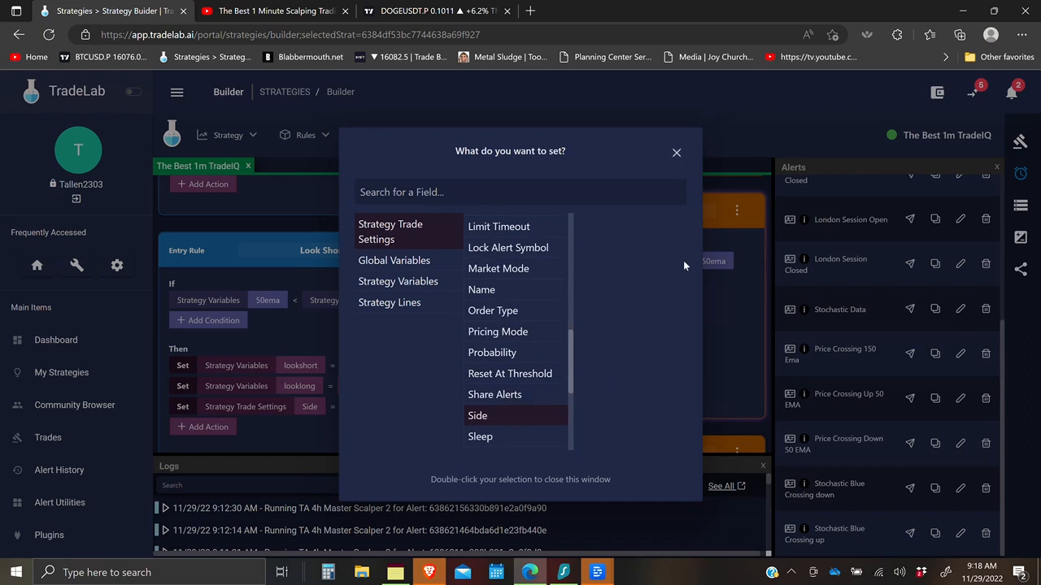
click(728, 323)
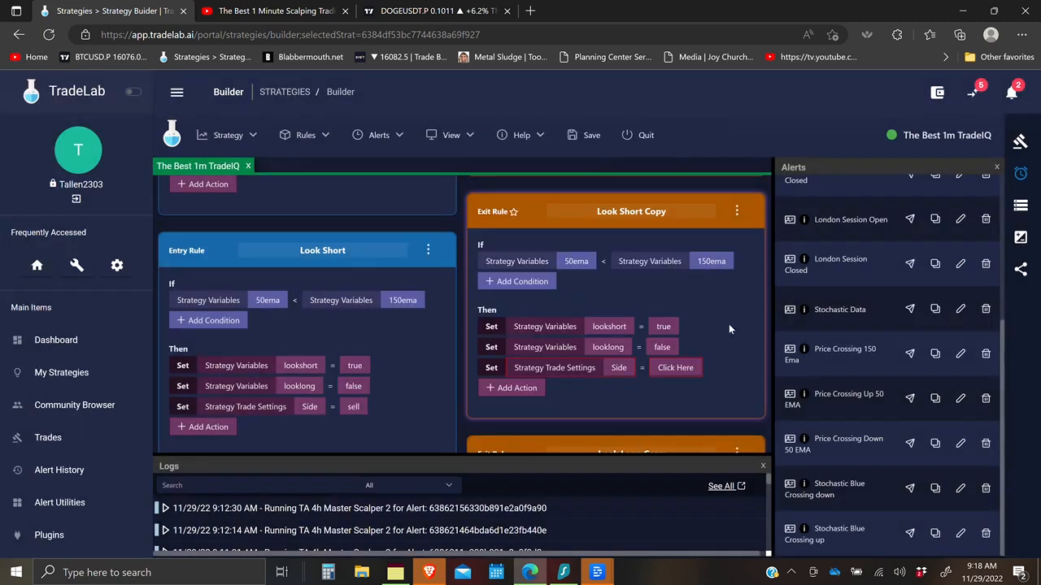
click(678, 369)
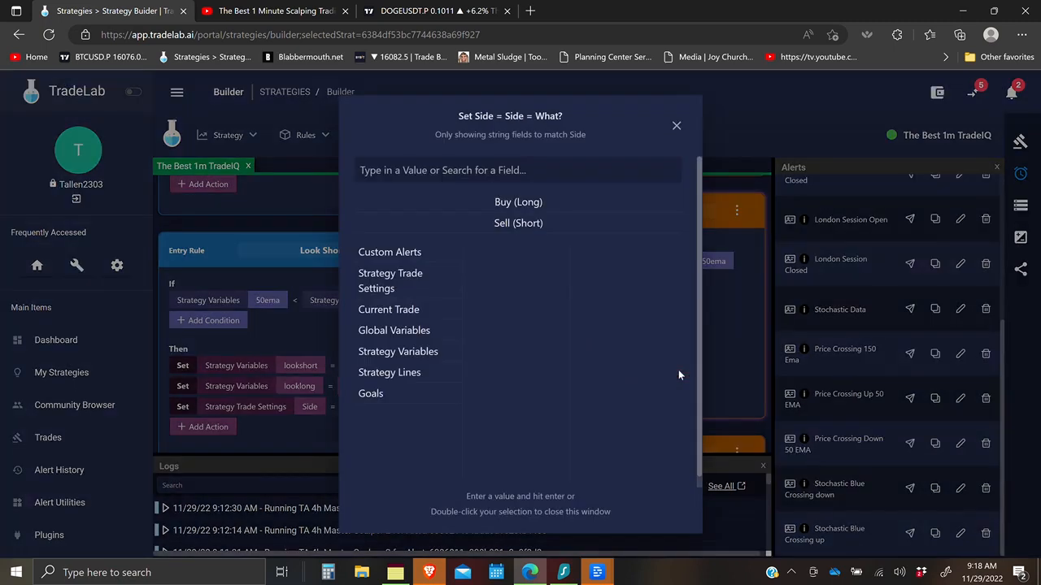
click(514, 224)
click(690, 323)
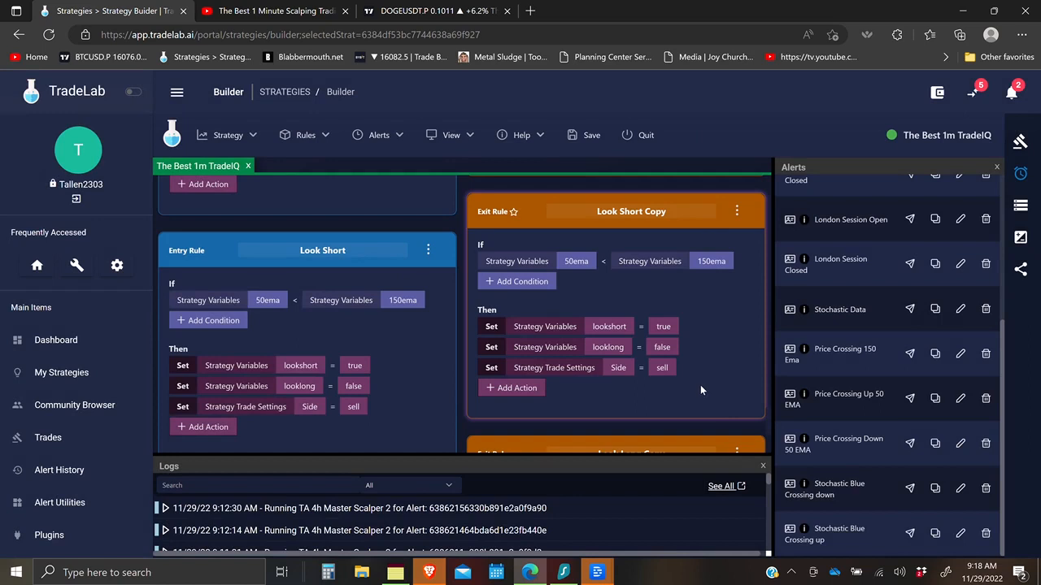
Add an action to the Look Long Copy exit rule that sets Strategy Trade Settings Side to Buy (Long)
scroll(700, 384, down, 3)
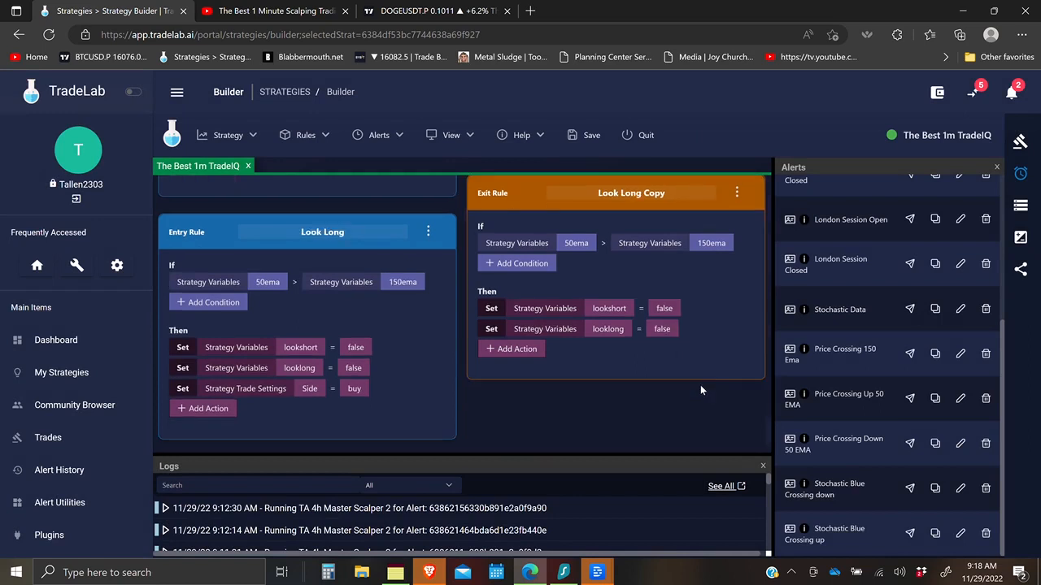
click(519, 350)
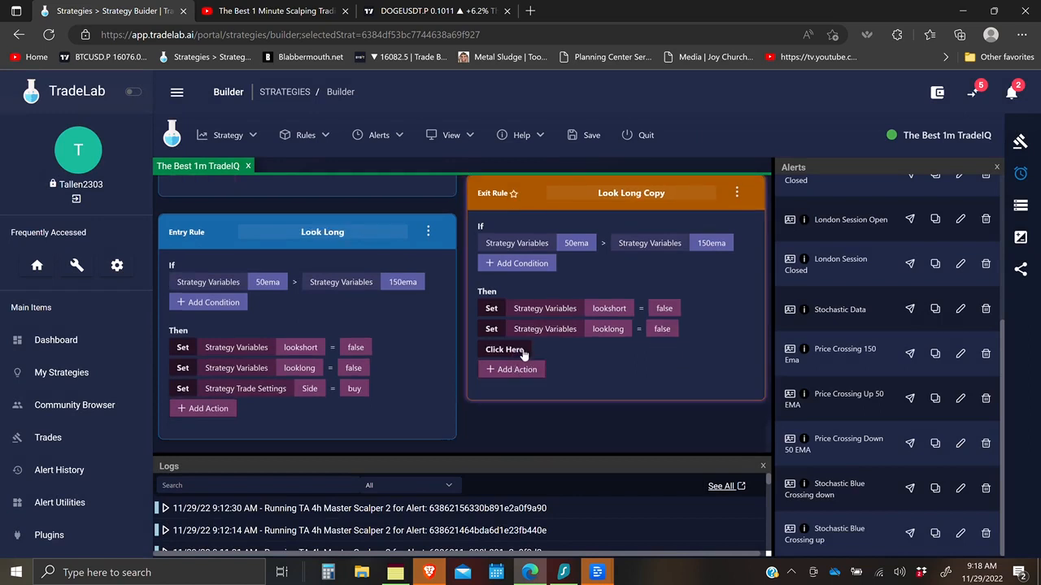
click(524, 354)
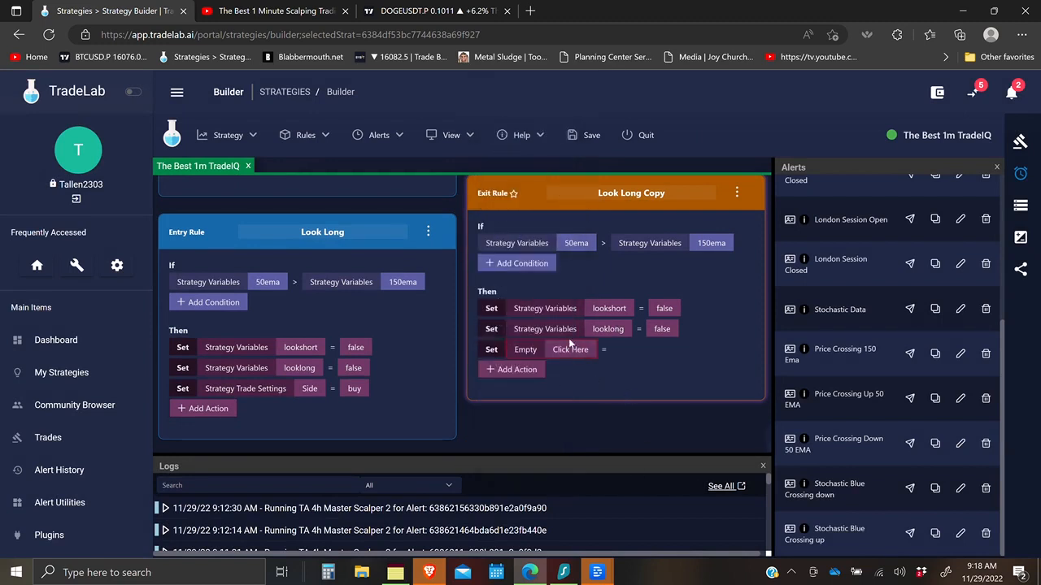
click(571, 349)
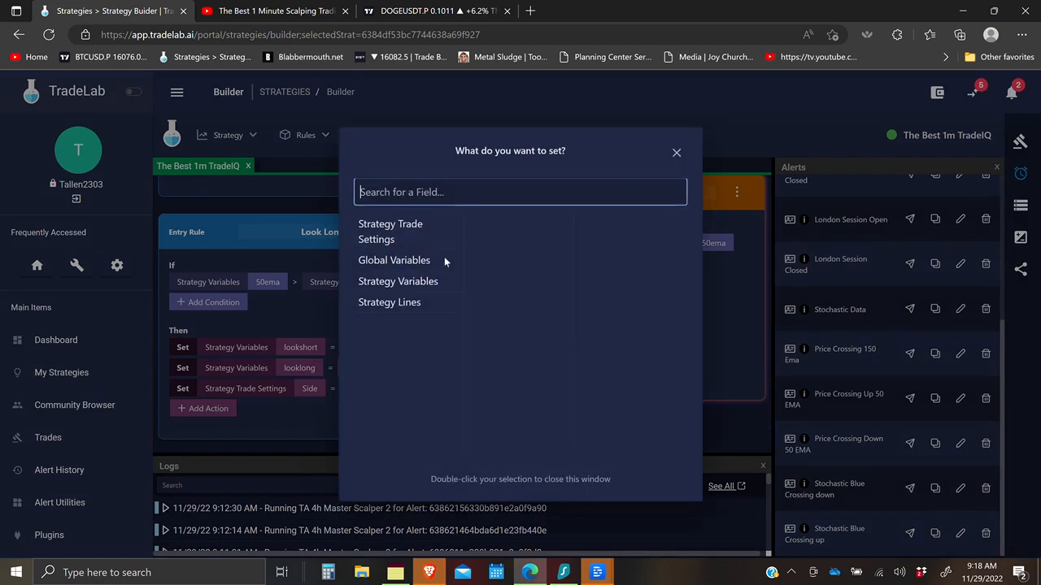
click(407, 236)
scroll(526, 288, down, 5)
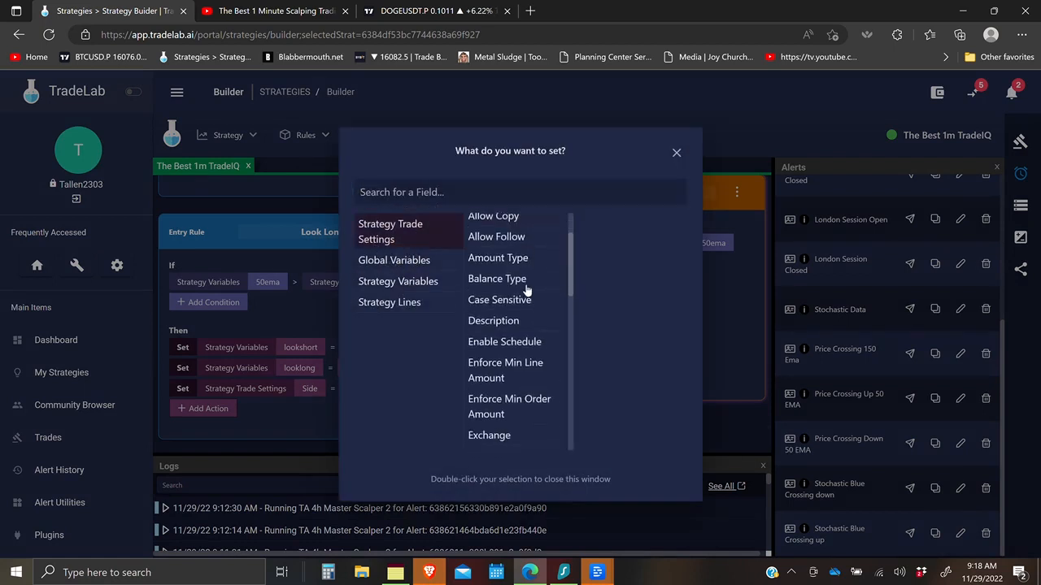
scroll(524, 344, down, 2)
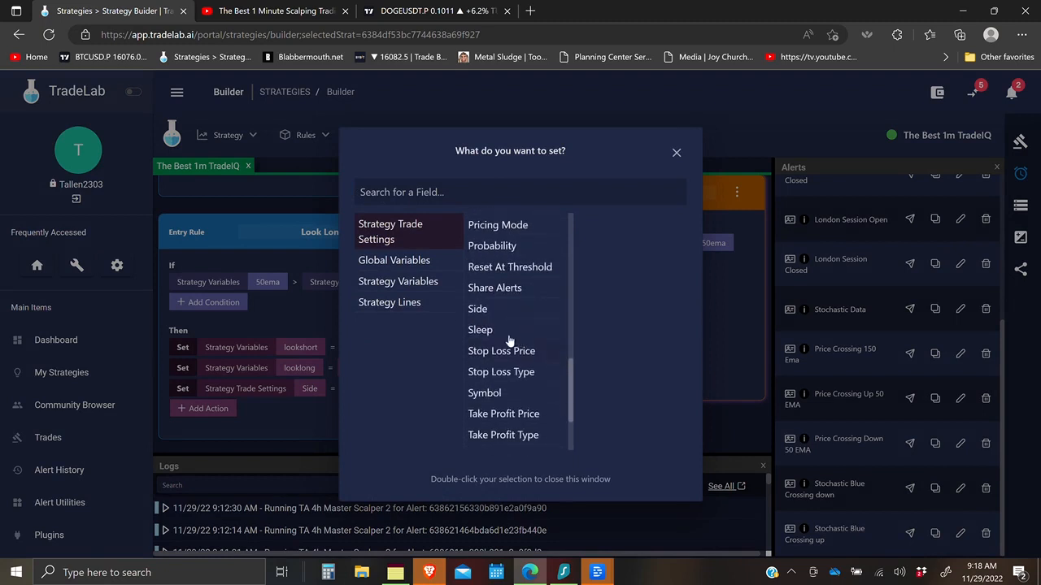
click(486, 310)
click(676, 152)
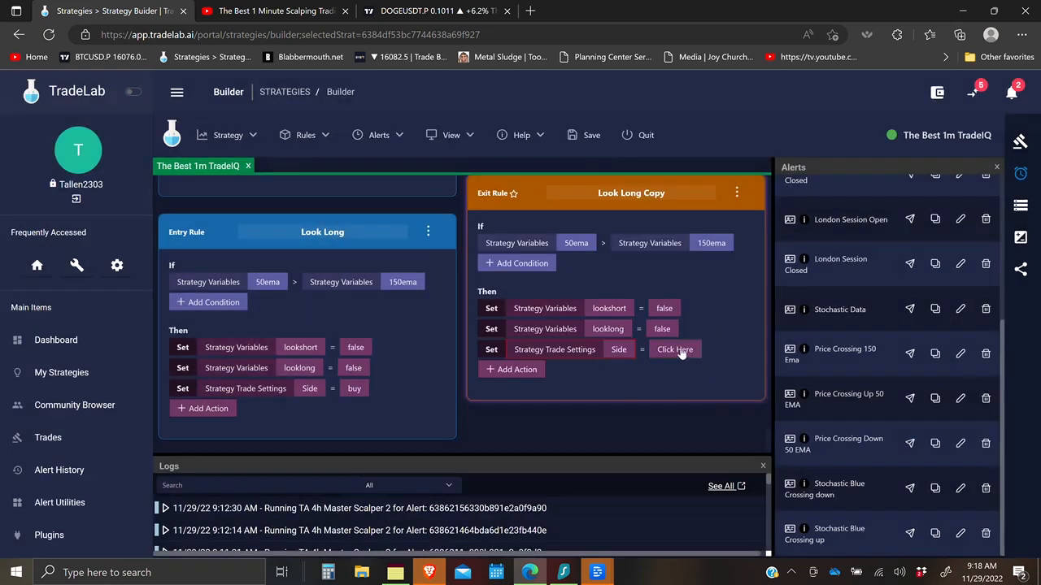
click(681, 350)
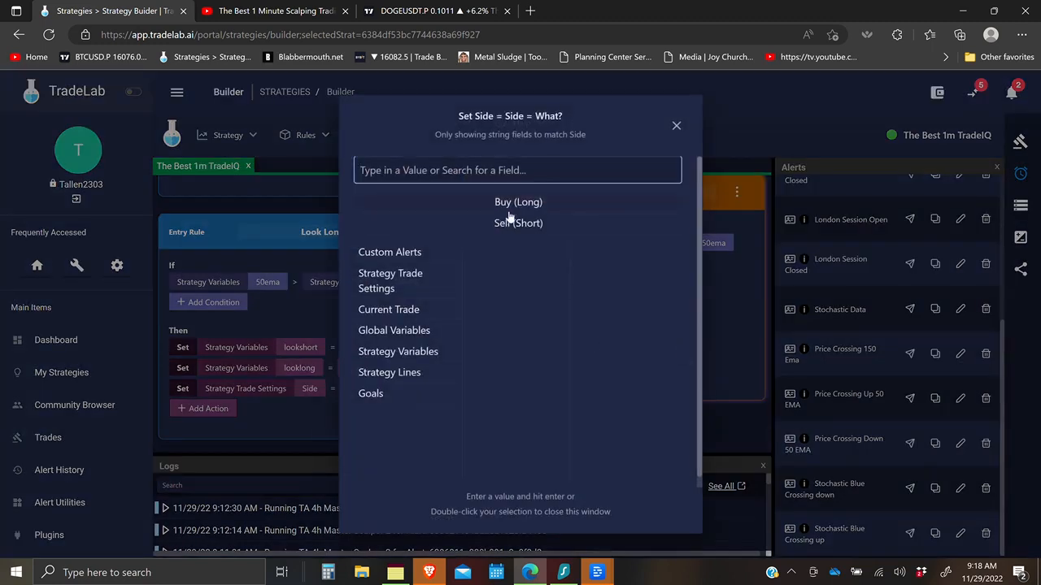
double_click(512, 209)
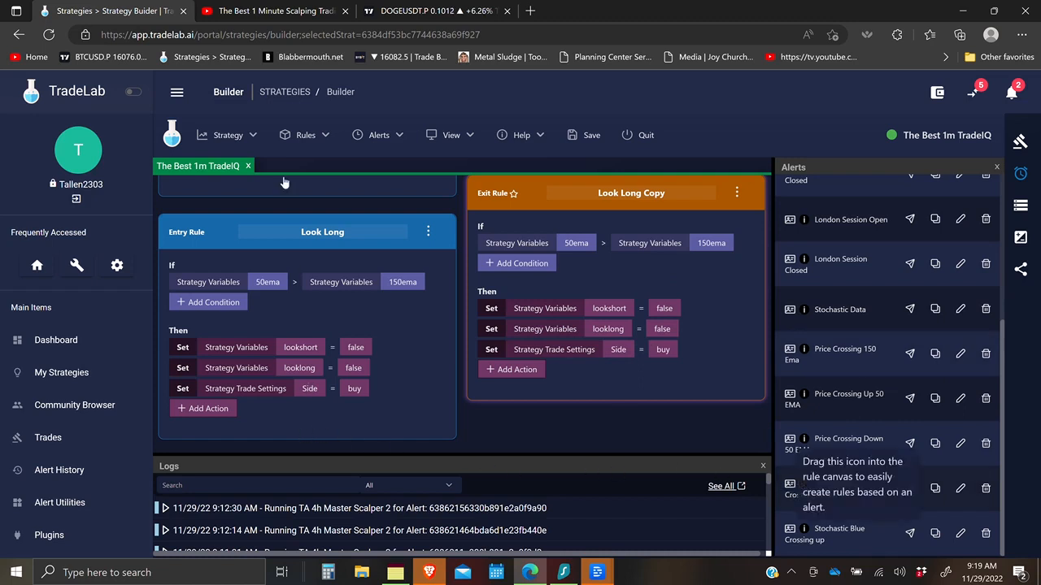
Create an entry rule from the Stochastic Blue Crossing down alert and add a blank condition to it
drag(286, 172, 298, 204)
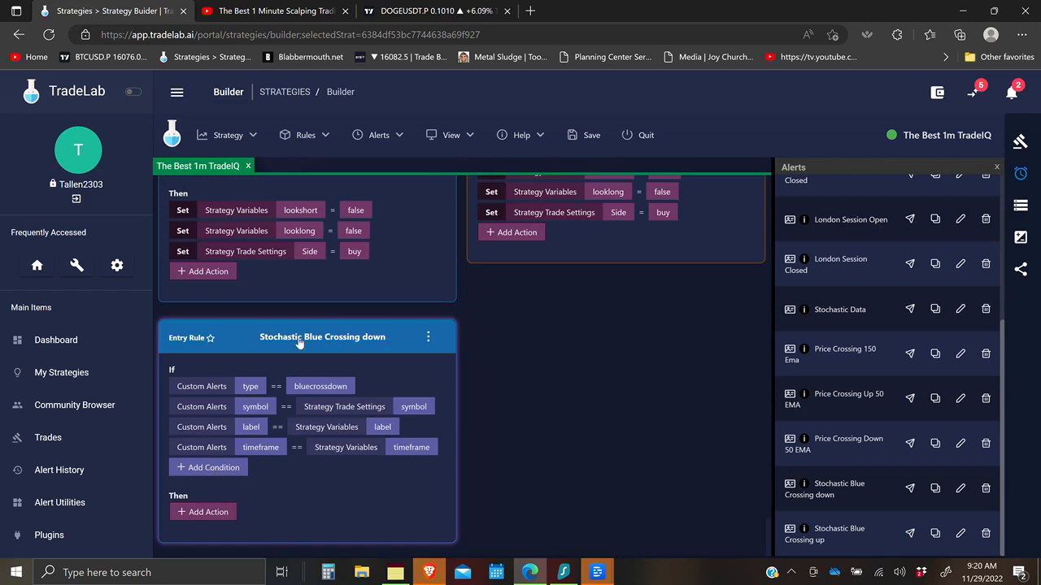
click(213, 467)
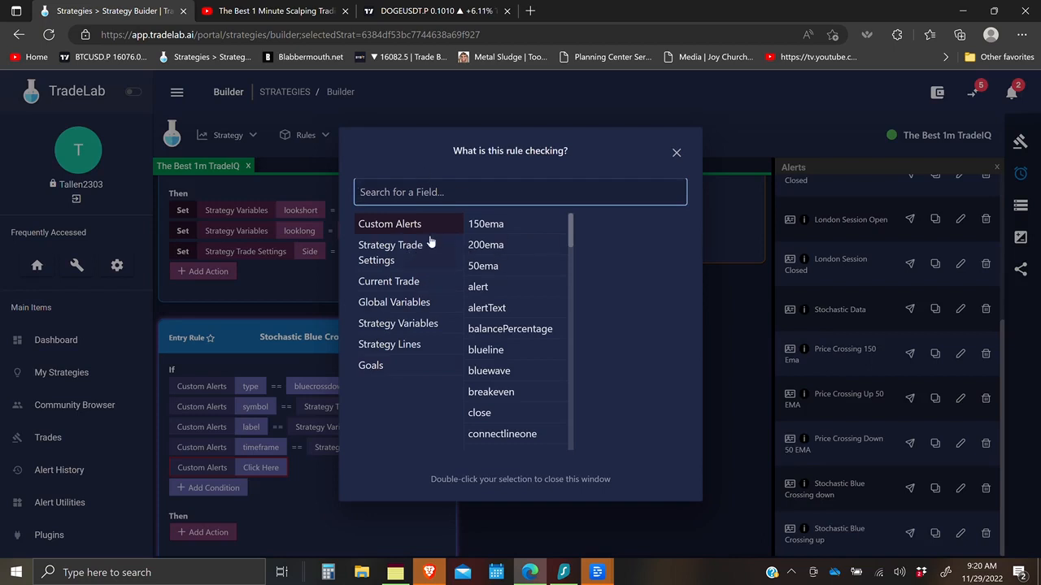
Switch to the TradingView DOGEUSDT chart and examine the Stoch blue and orange lines
click(438, 12)
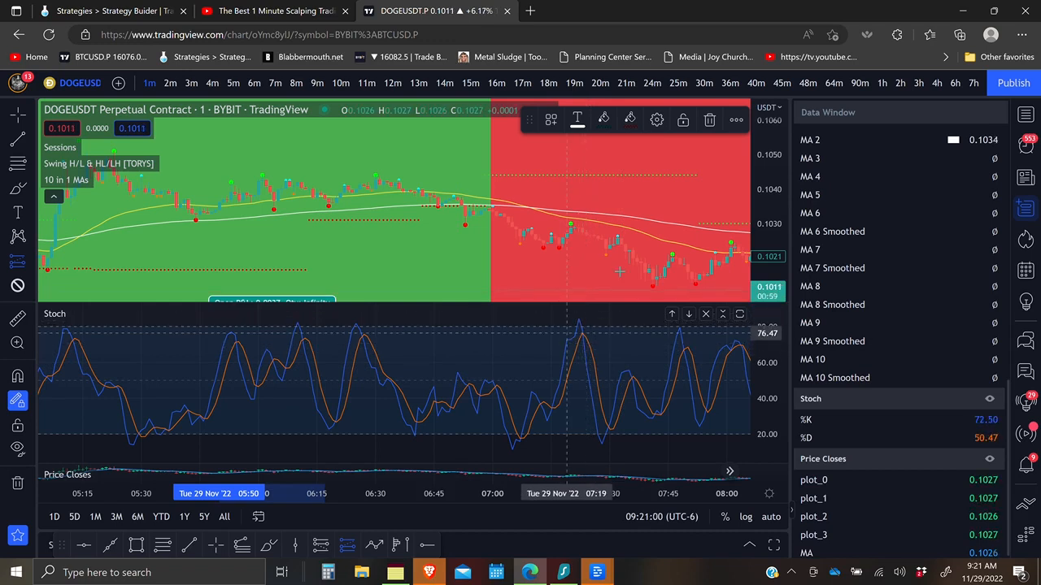
scroll(561, 331, up, 3)
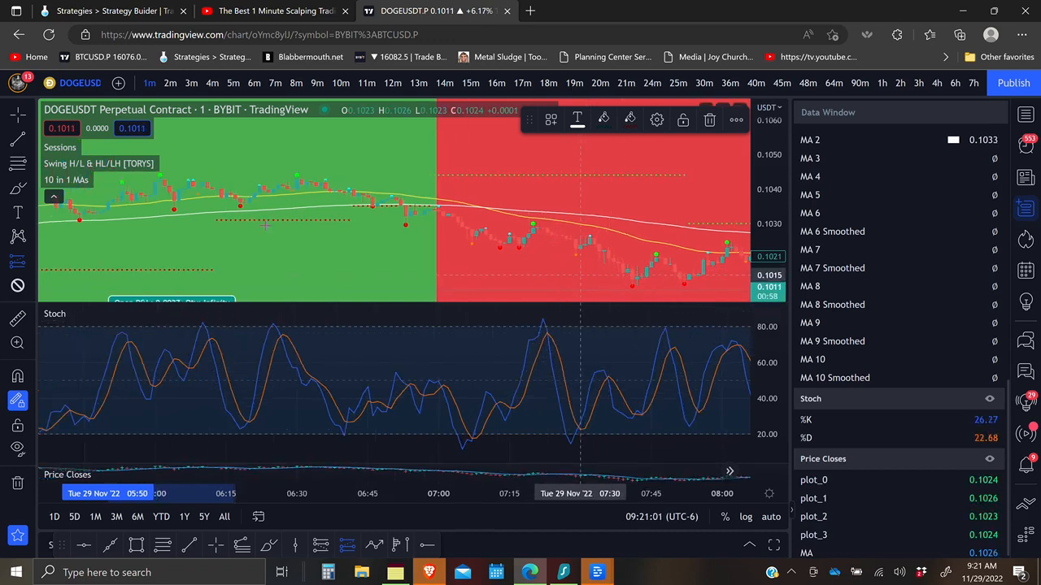
click(88, 147)
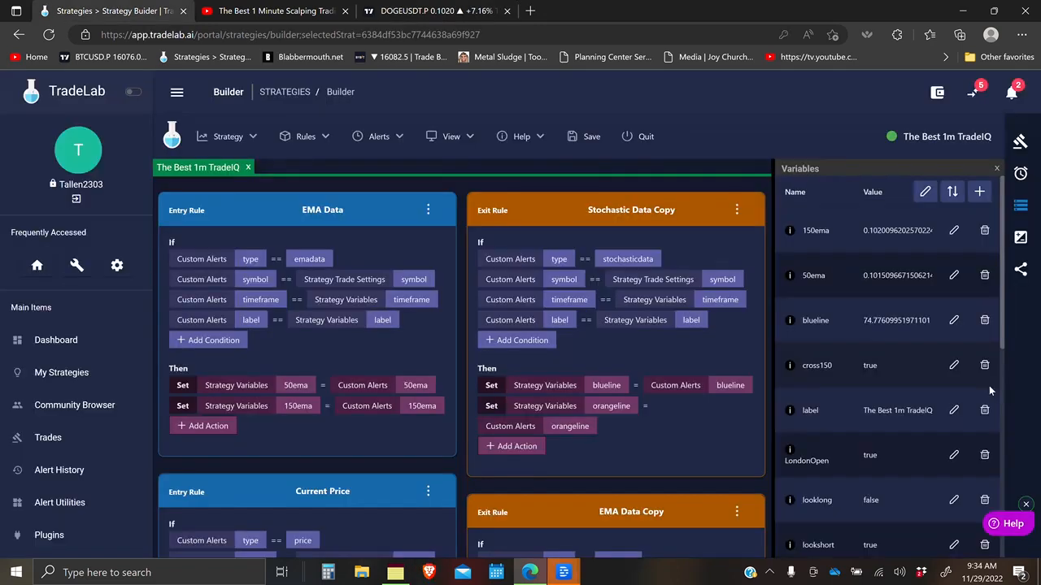
Create two True / False strategy variables named stob and stos
scroll(602, 322, down, 10)
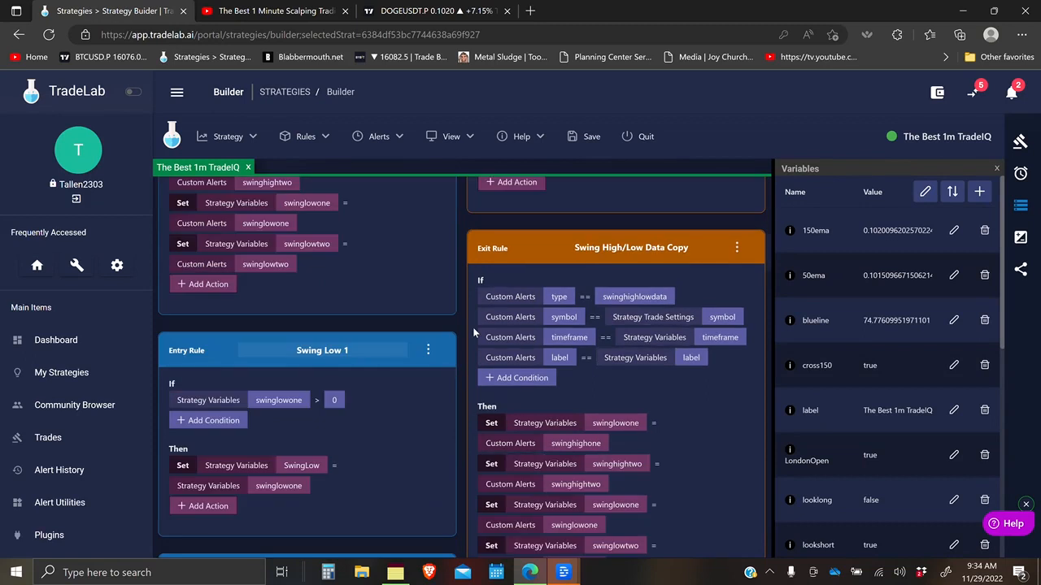
scroll(472, 327, down, 5)
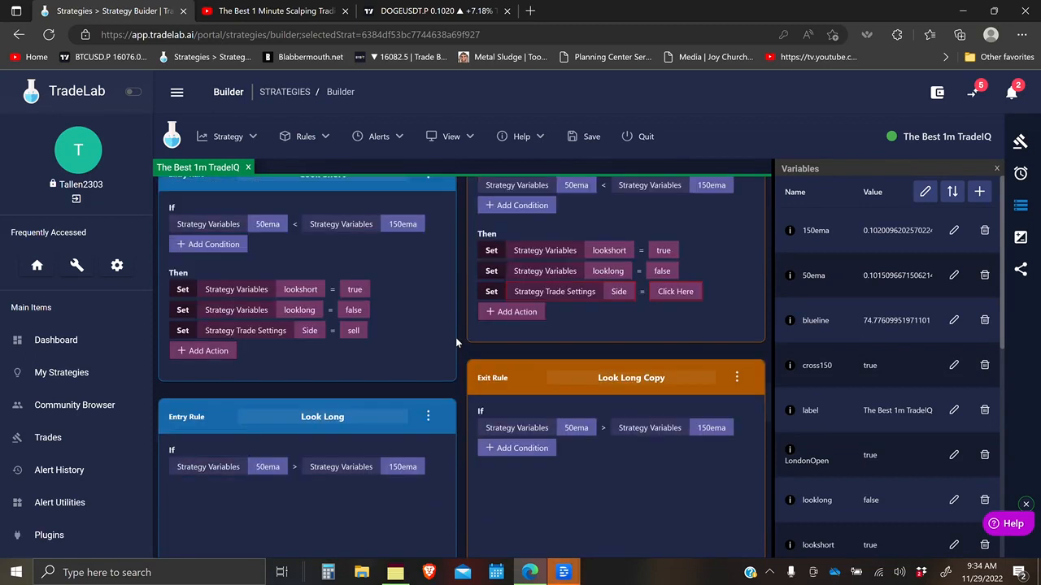
scroll(340, 328, down, 5)
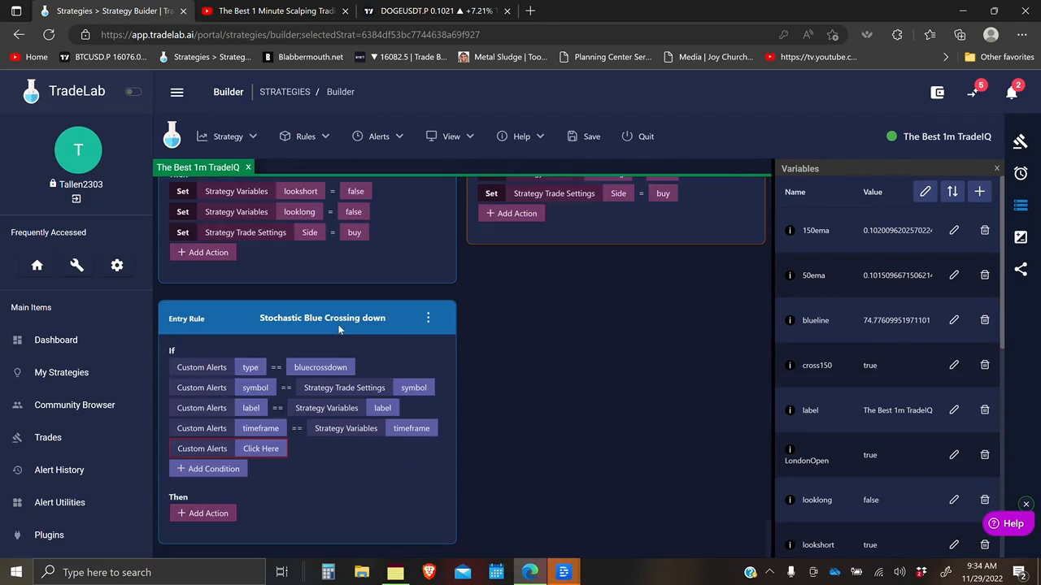
click(1022, 208)
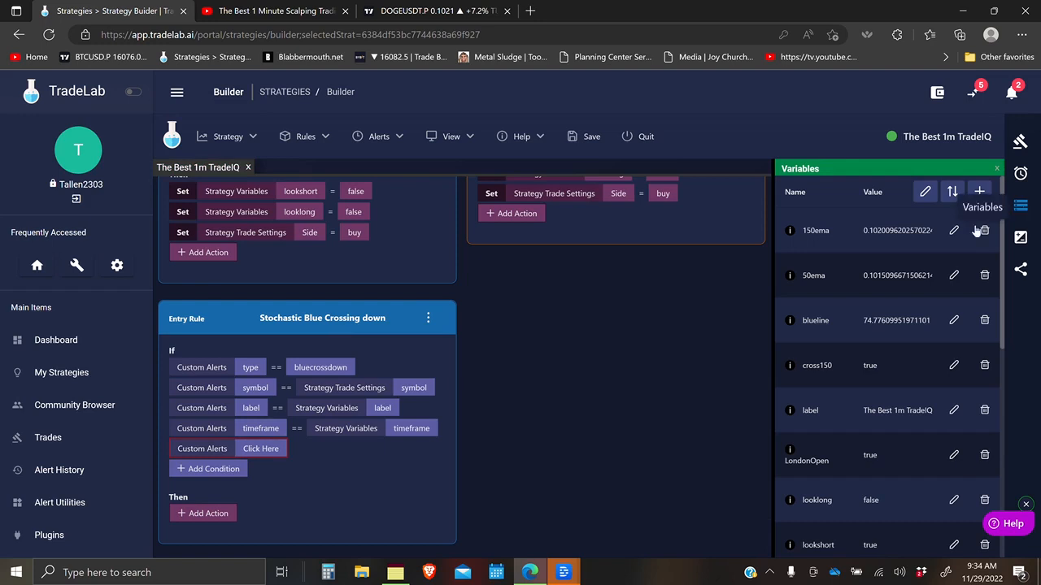
click(981, 192)
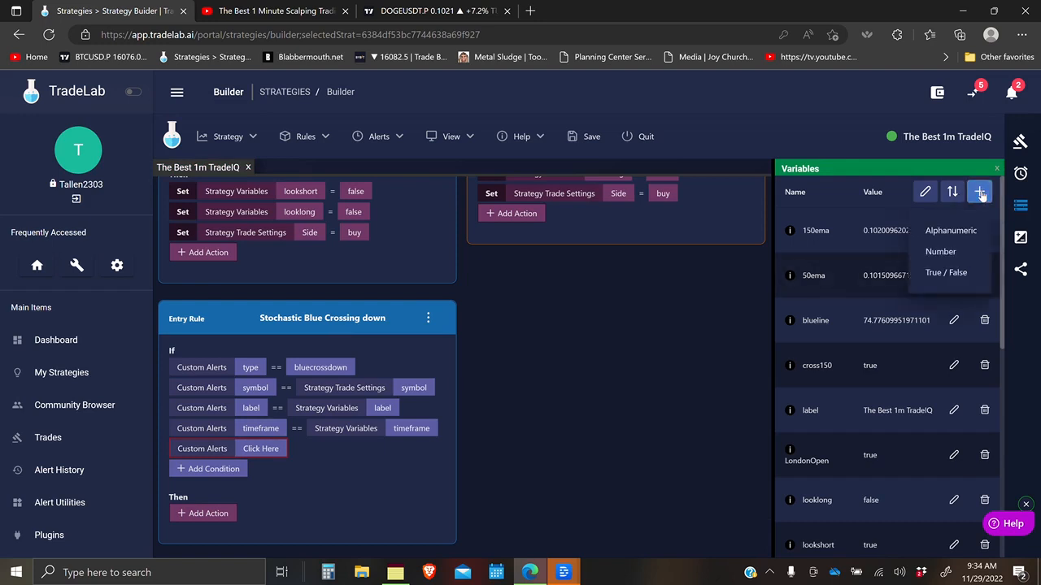
click(946, 274)
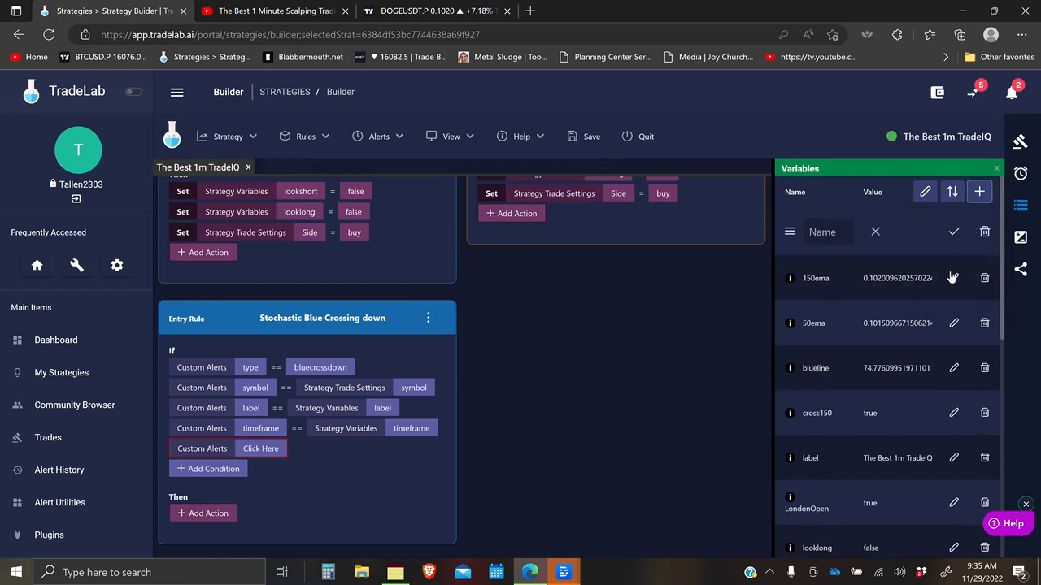
text(stobl)
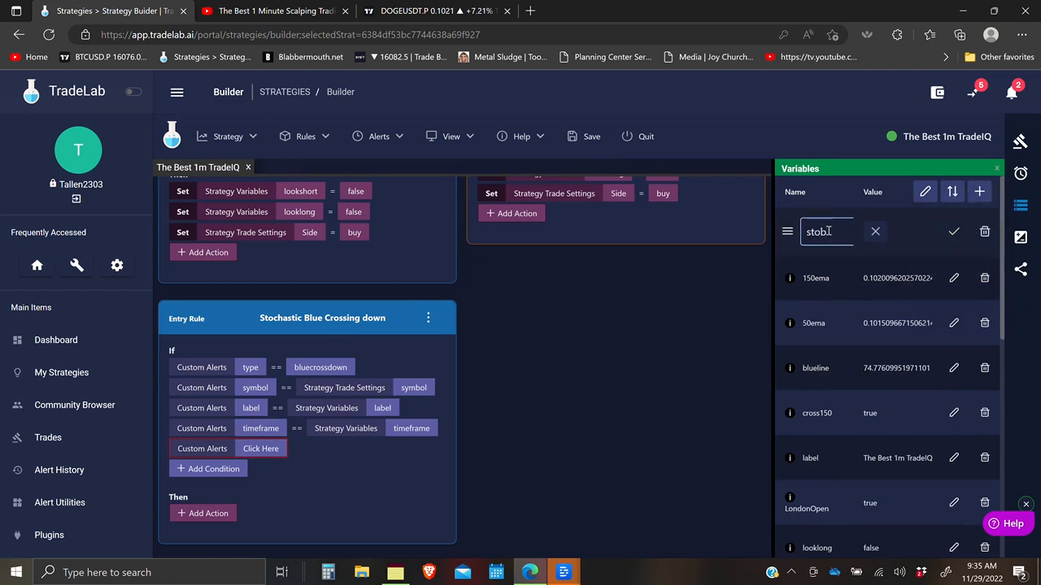
click(954, 233)
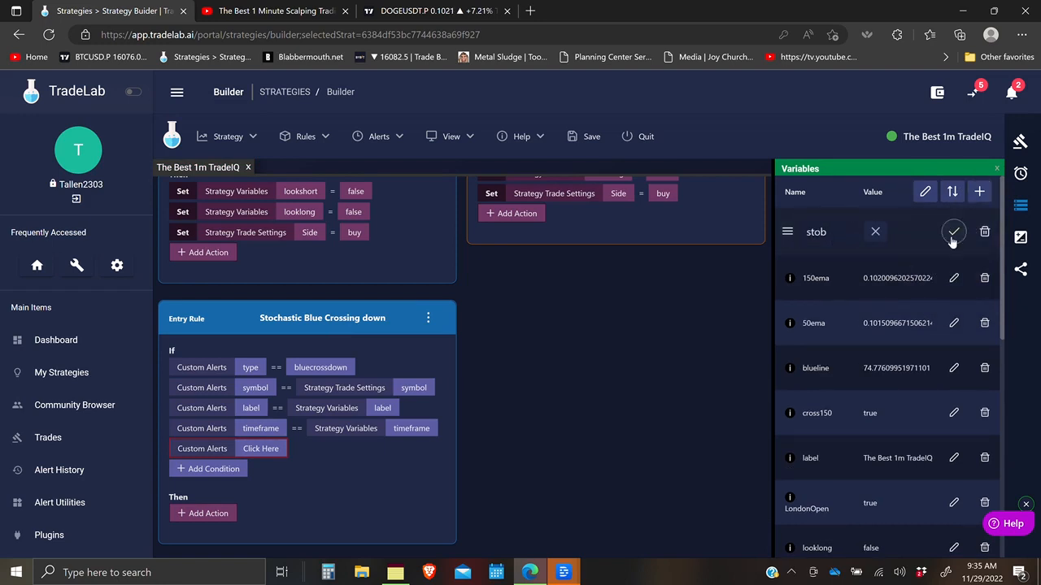
click(980, 192)
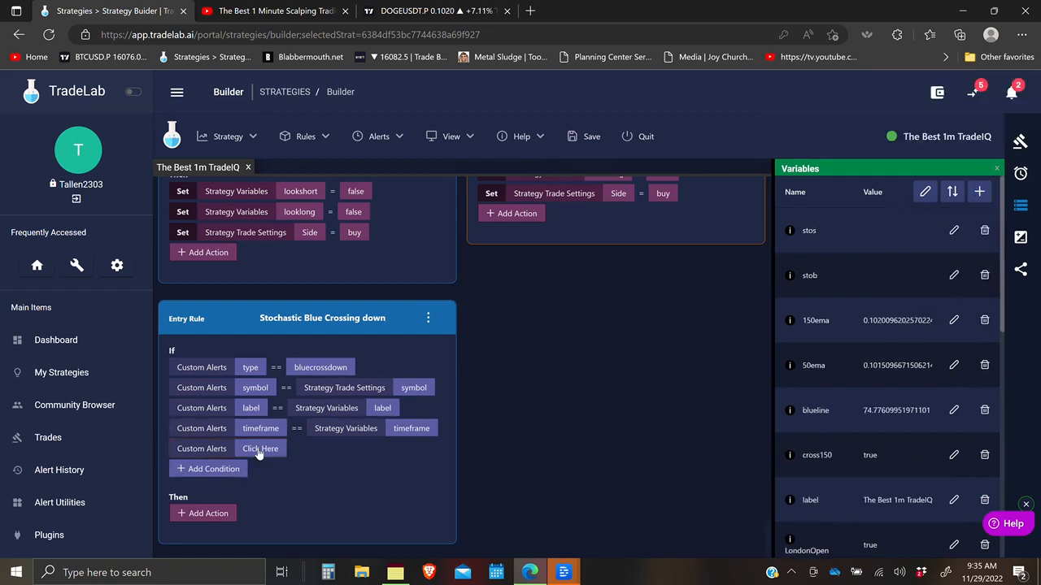
Make the blank condition of the Stochastic Blue Crossing down rule check Strategy Variables orangeline, and add another condition checking blueline
click(259, 451)
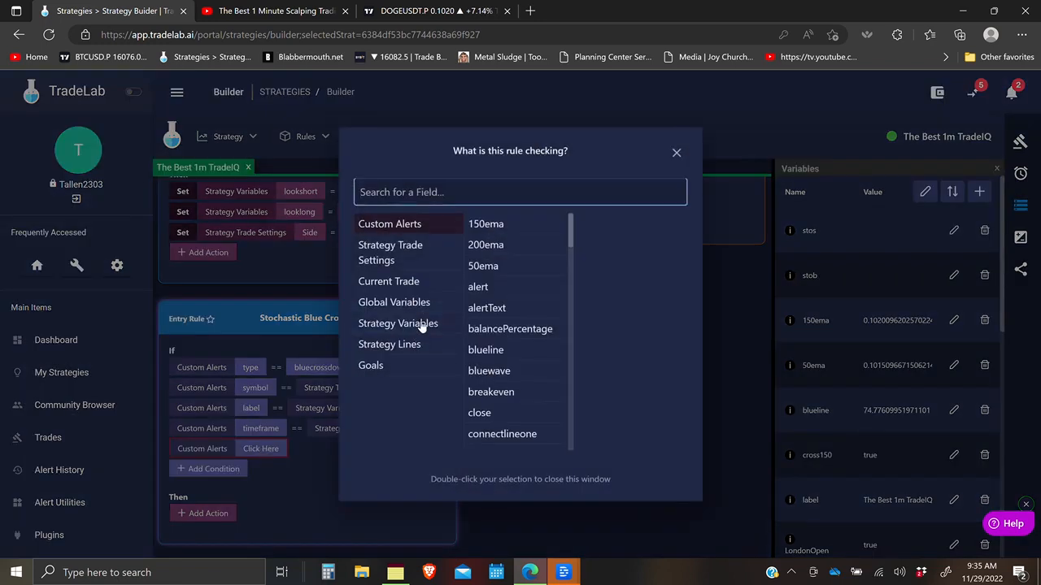
click(421, 325)
scroll(506, 276, down, 3)
click(502, 279)
click(312, 469)
click(208, 470)
click(246, 472)
scroll(514, 388, up, 3)
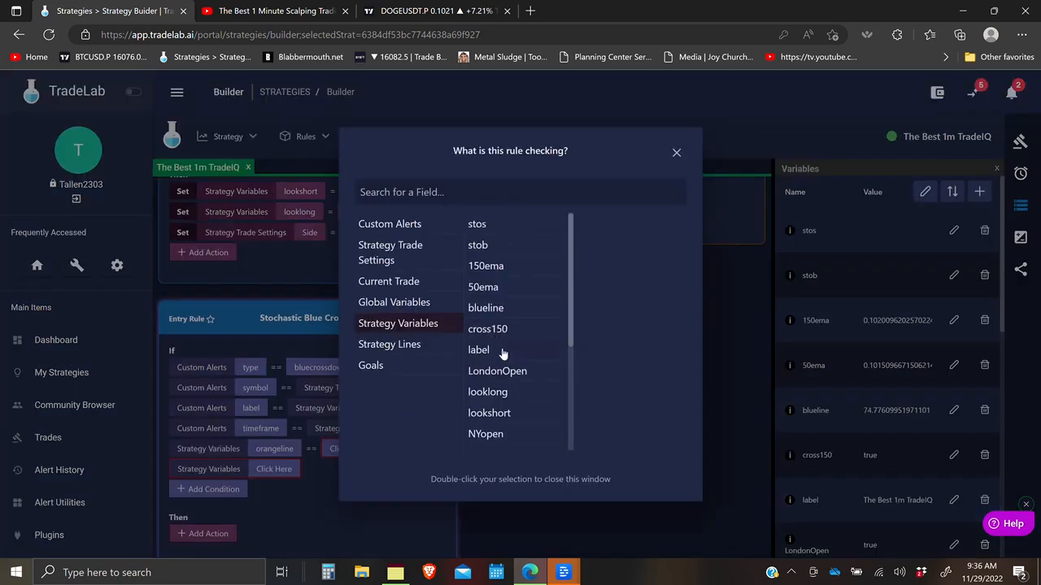
click(494, 309)
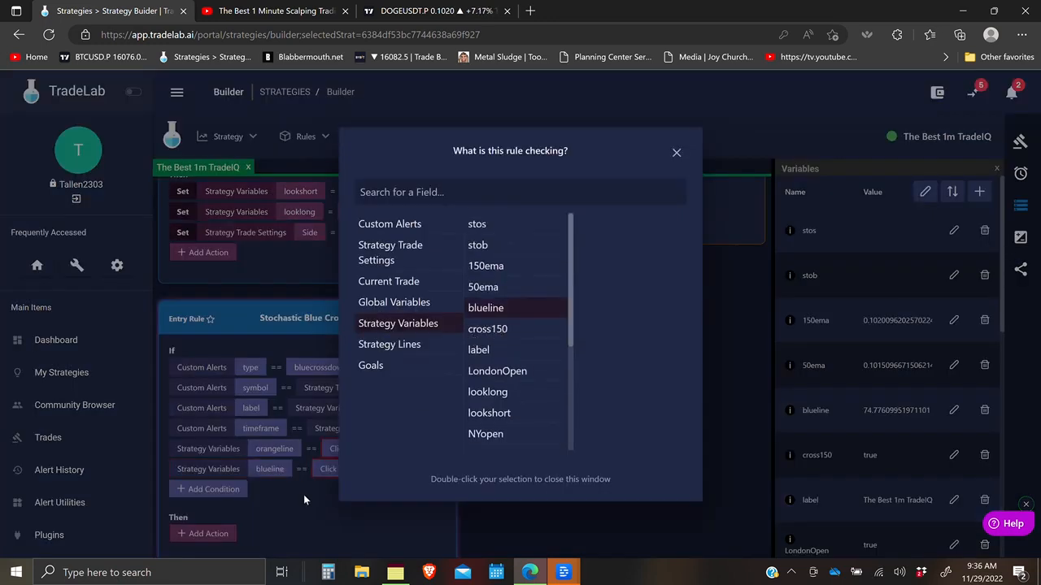
Set the orangeline and blueline conditions of the Stochastic Blue Crossing down rule to greater than 70
click(309, 452)
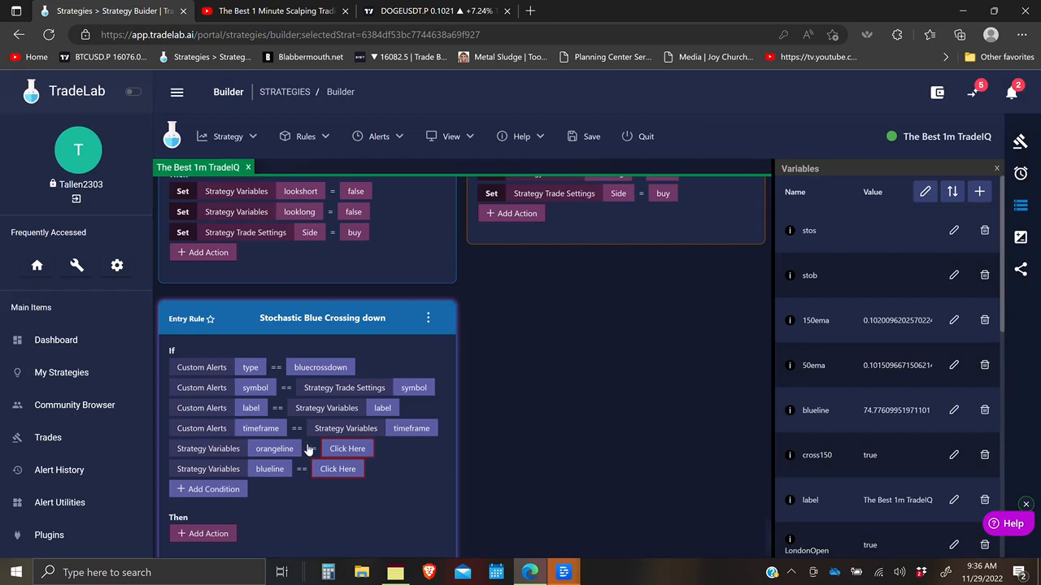
click(310, 450)
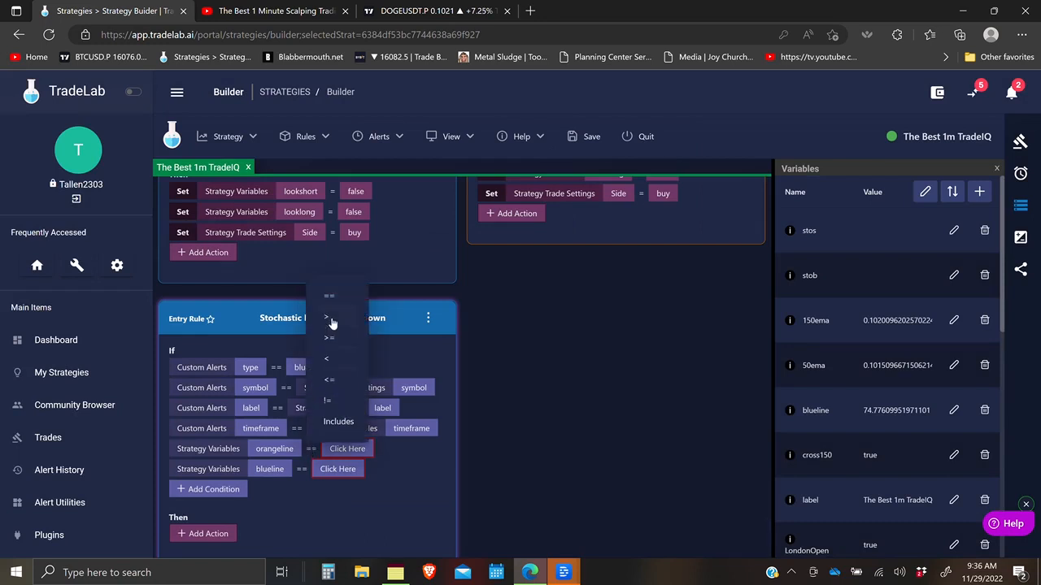
click(330, 325)
click(338, 447)
text(70)
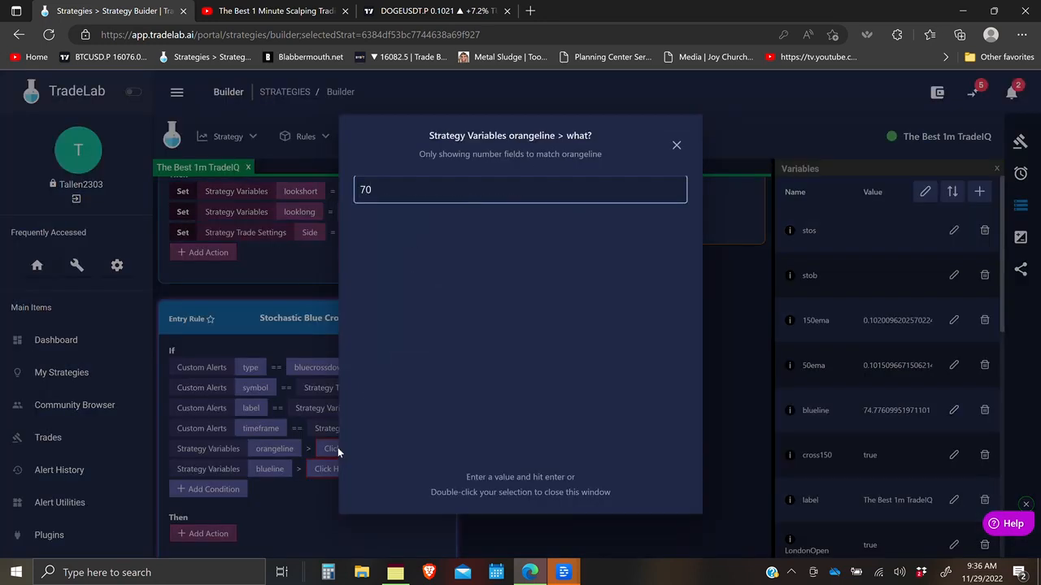
key(Return)
click(330, 469)
text(70)
key(Return)
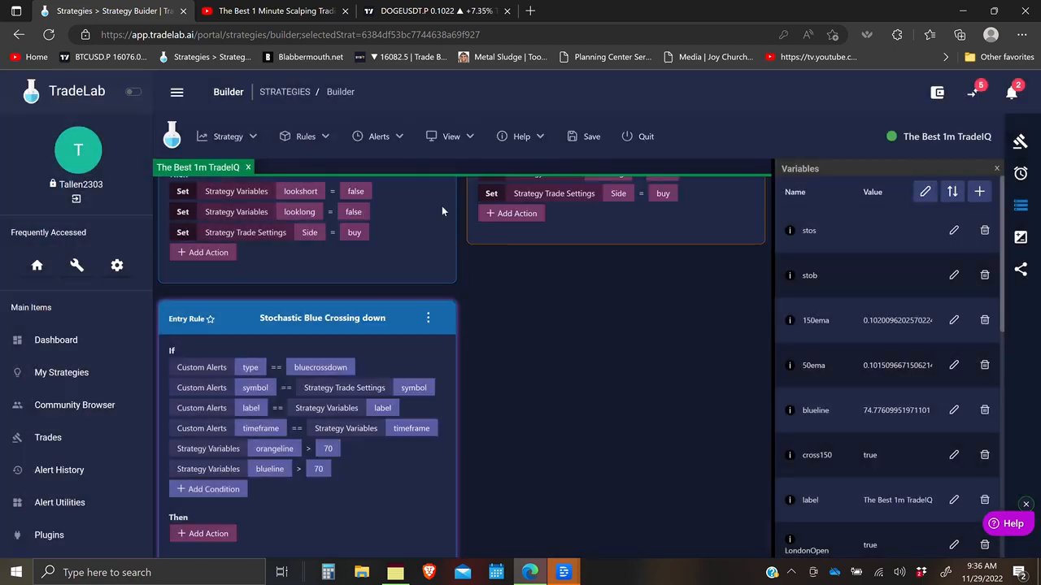
Set looklong to true in the Look Long rules and Side to sell in the Look Short Copy exit rule
scroll(439, 462, up, 3)
click(530, 236)
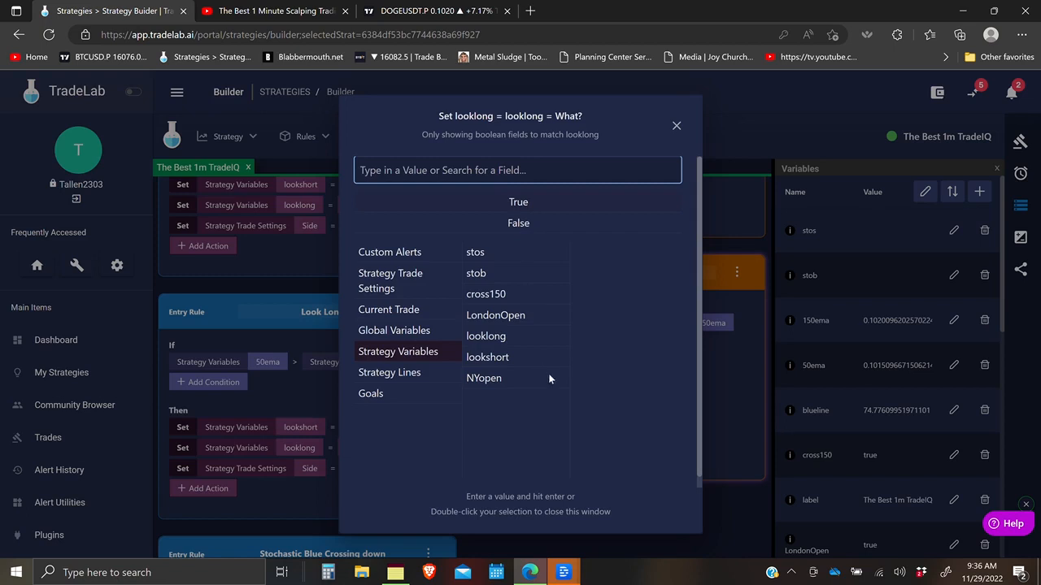
scroll(607, 436, up, 2)
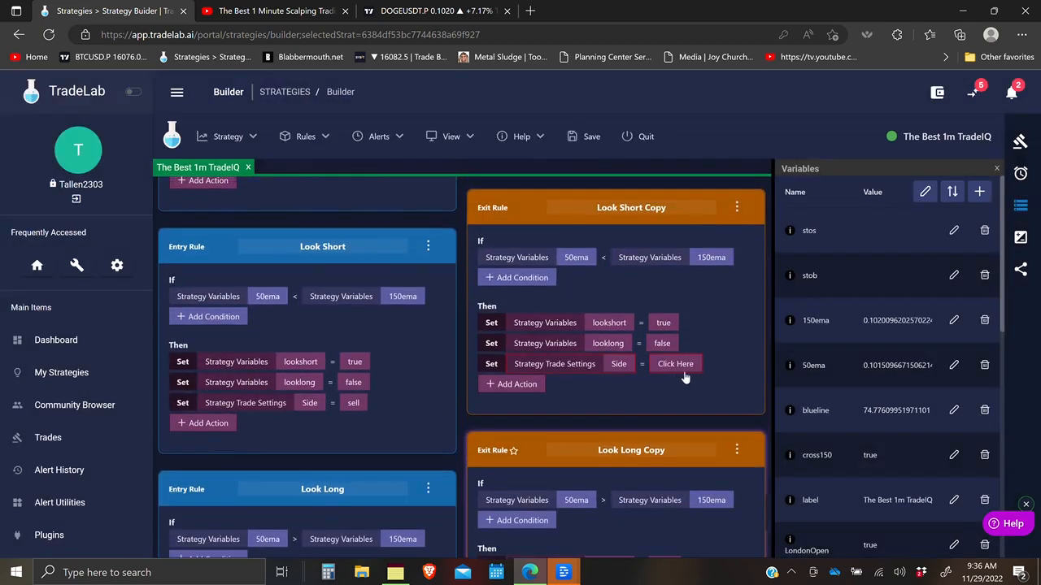
click(683, 373)
click(510, 223)
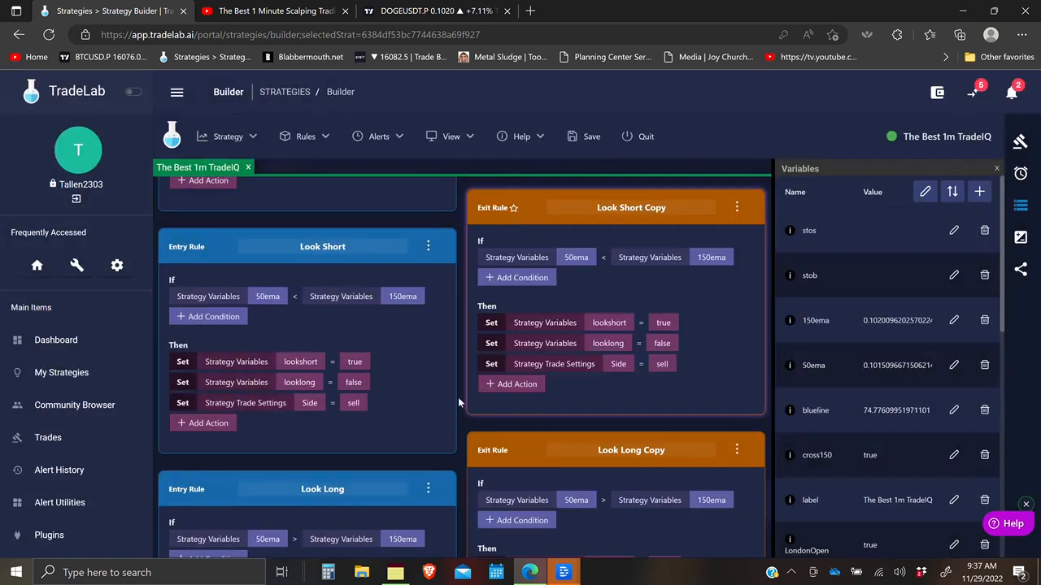
Add a condition to the Stochastic Blue Crossing down rule requiring Strategy Variables lookshort to equal true
scroll(417, 413, down, 5)
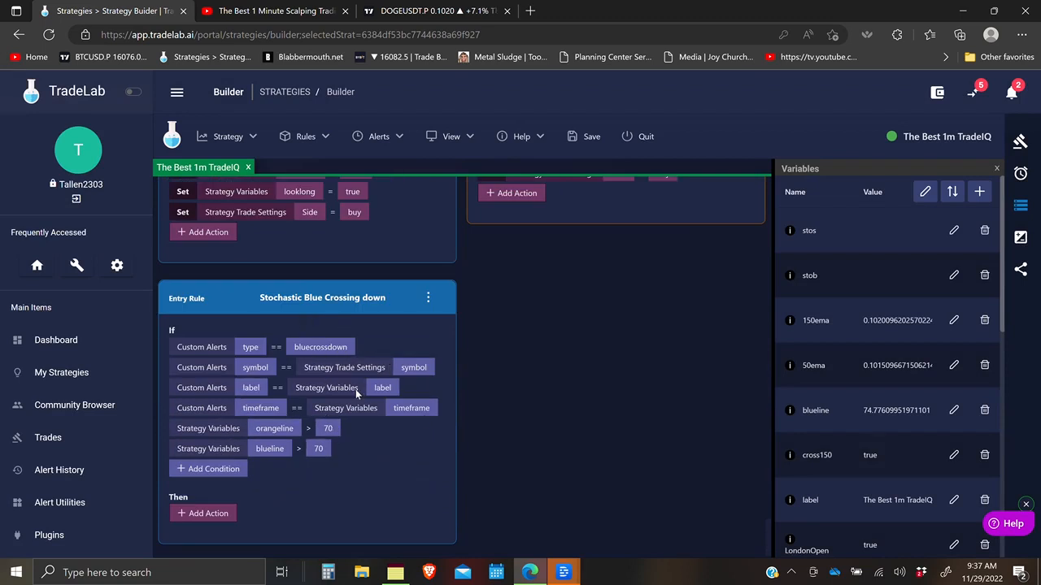
scroll(370, 382, up, 2)
scroll(412, 398, down, 3)
scroll(412, 398, up, 1)
click(224, 471)
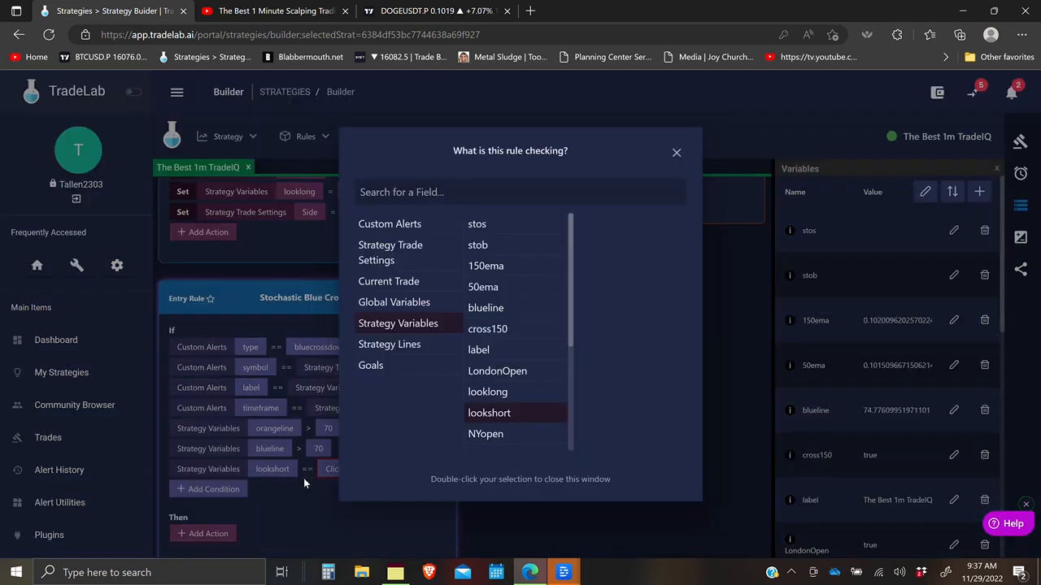
click(304, 480)
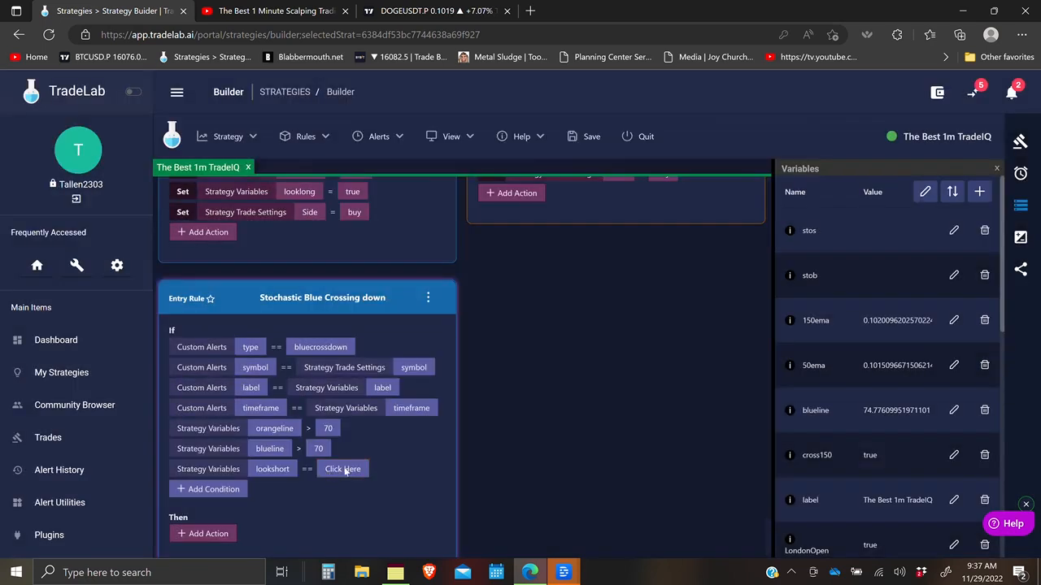
scroll(393, 445, down, 1)
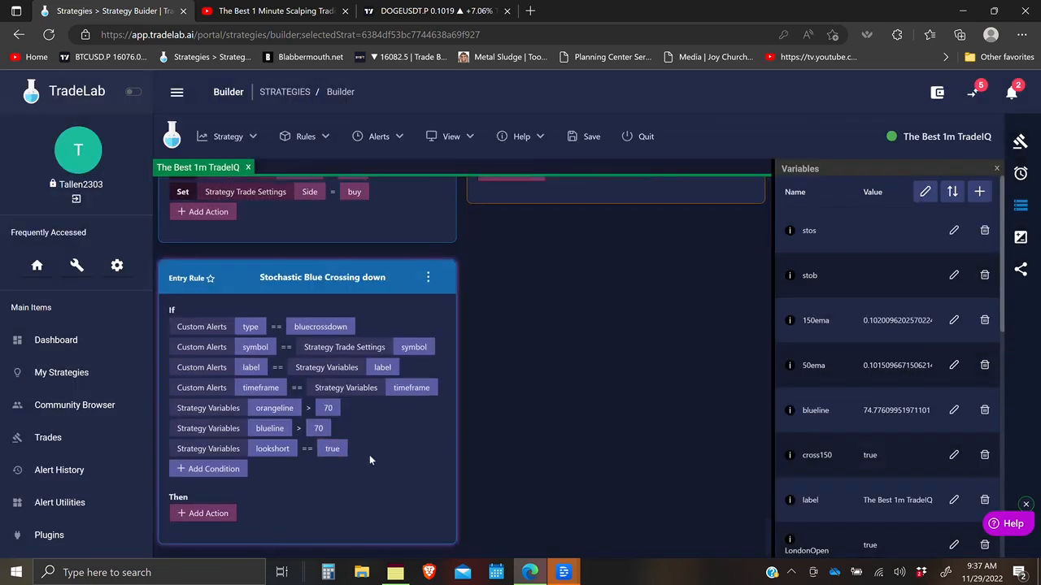
Add an action to the Stochastic Blue Crossing down rule that sets Strategy Variables stob to true
click(209, 513)
click(210, 515)
click(248, 513)
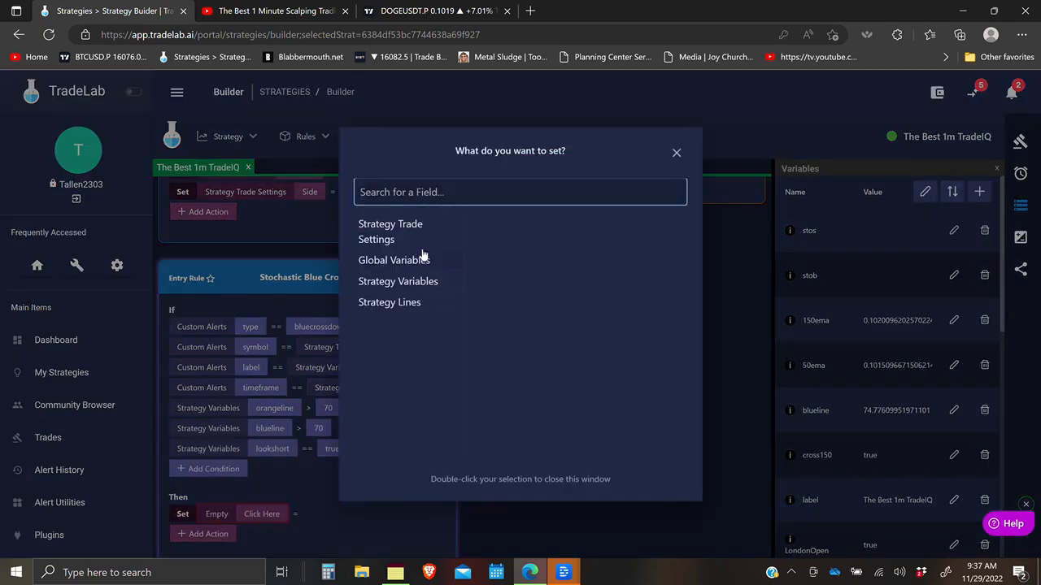
click(418, 285)
double_click(480, 241)
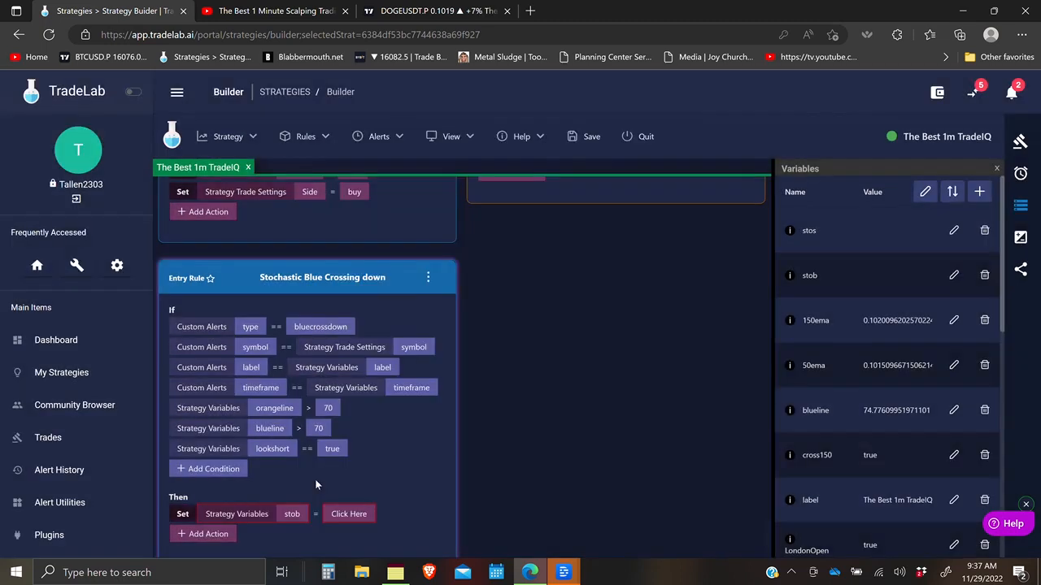
click(349, 515)
double_click(518, 202)
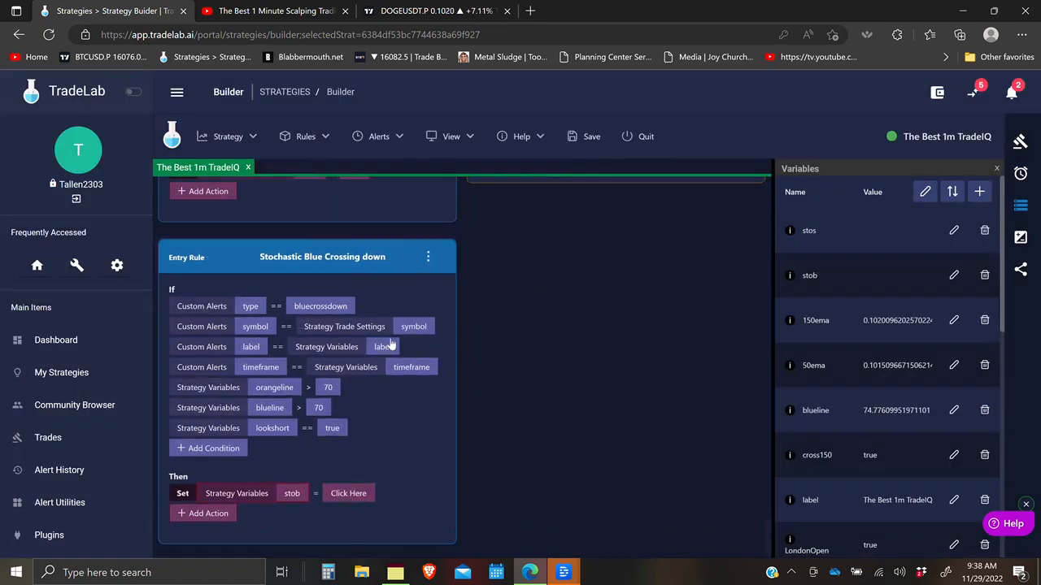
Complete the action of the Stochastic Blue Crossing down rule by setting stob to true
click(350, 493)
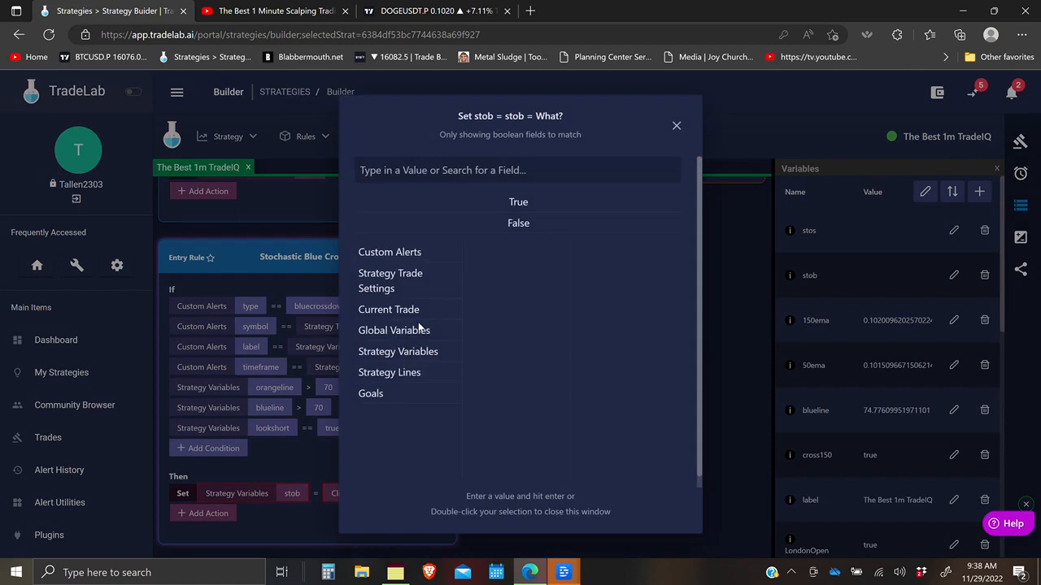
double_click(515, 202)
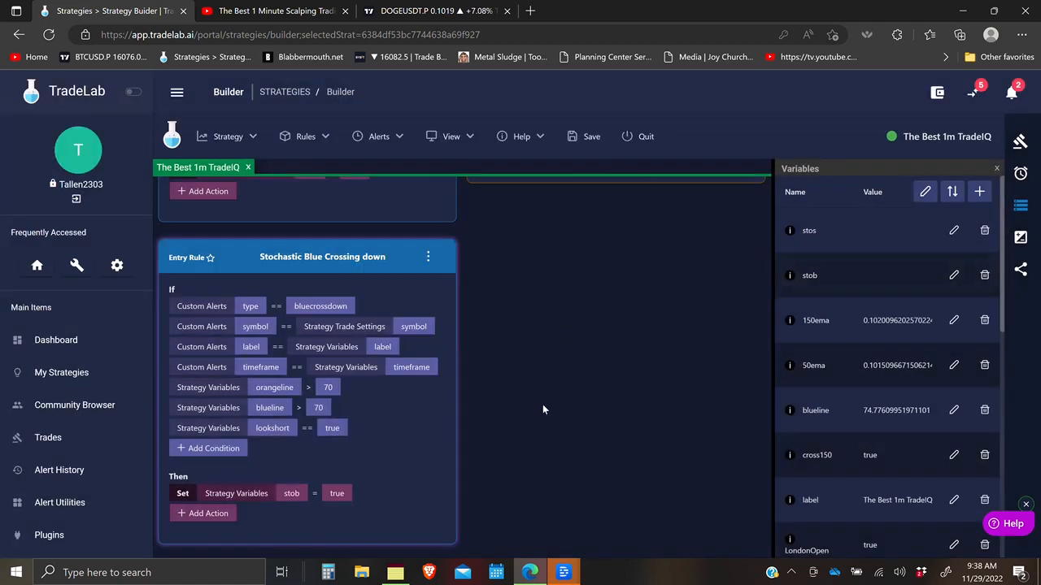
Create an entry rule from the Stochastic Blue Crossing up alert and glance at the stochastic on the DOGEUSDT chart
click(1020, 173)
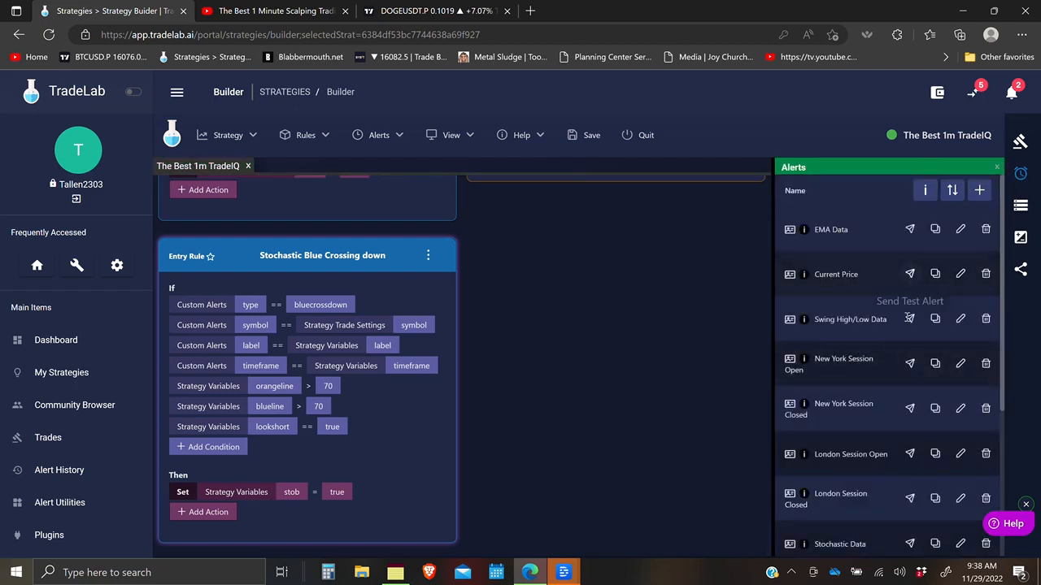
scroll(896, 342, down, 3)
drag(789, 529, 380, 259)
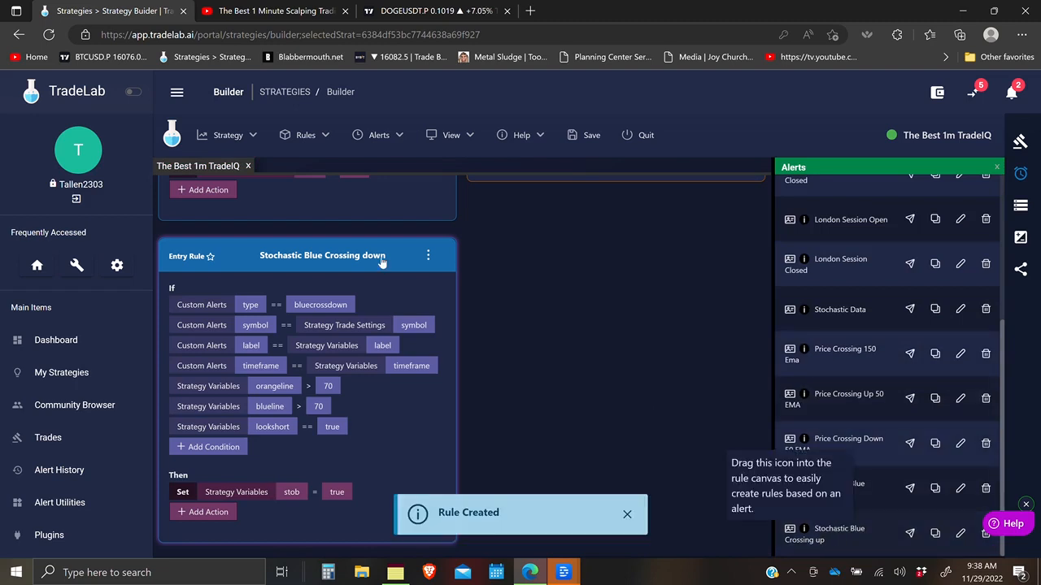
click(418, 12)
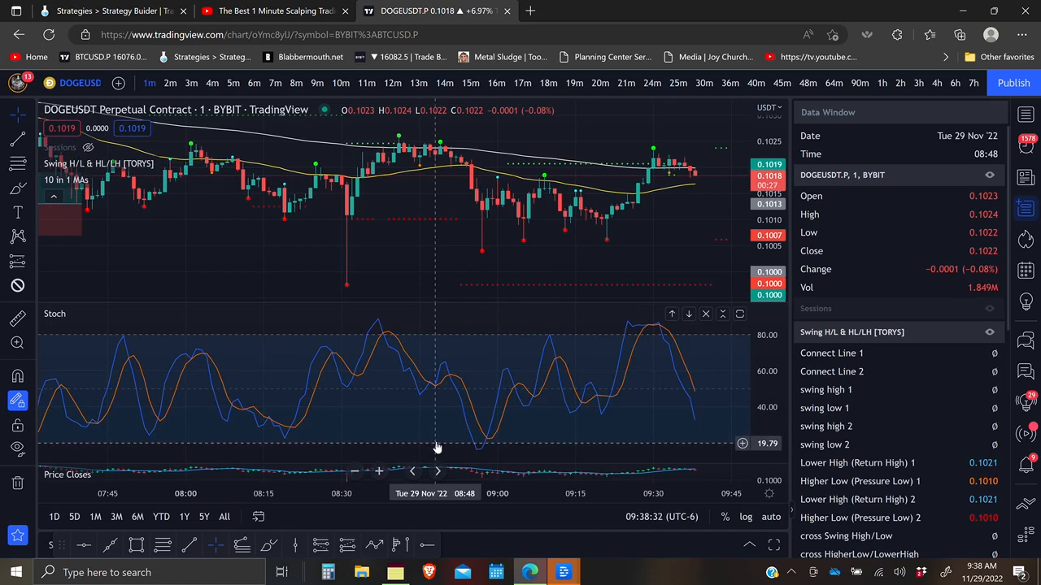
key(ctrl+1)
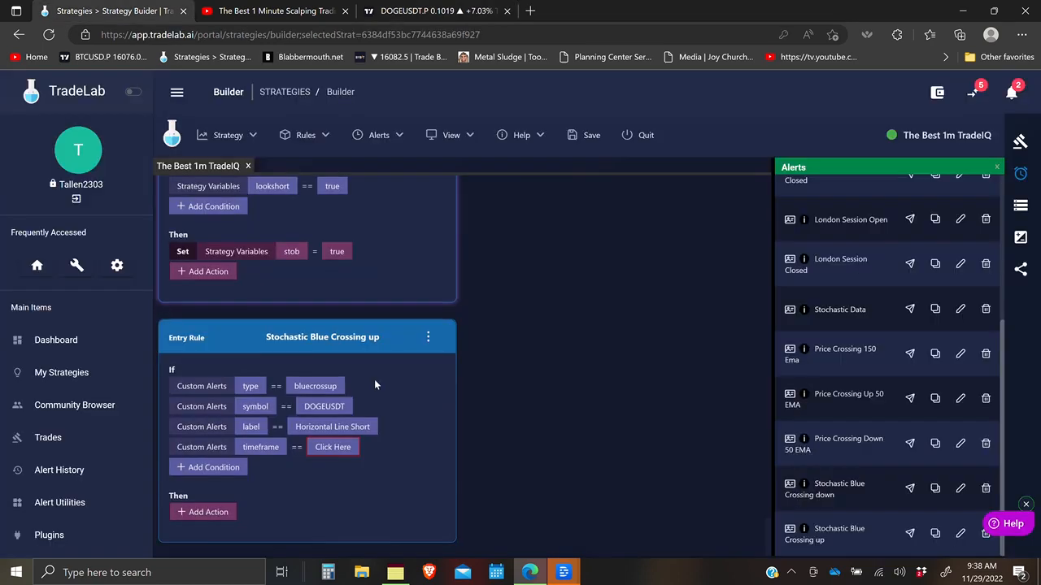
In the Stochastic Blue Crossing up rule, match the alert symbol to Strategy Trade Settings symbol and the label to Strategy Variables label
click(331, 412)
click(397, 252)
scroll(488, 357, down, 2)
click(487, 380)
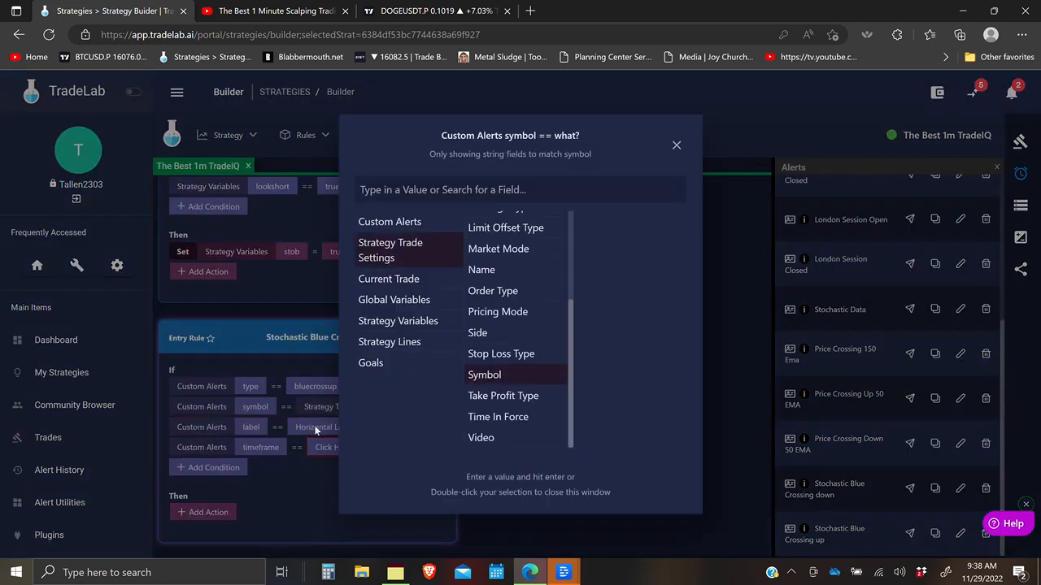
click(316, 431)
click(315, 429)
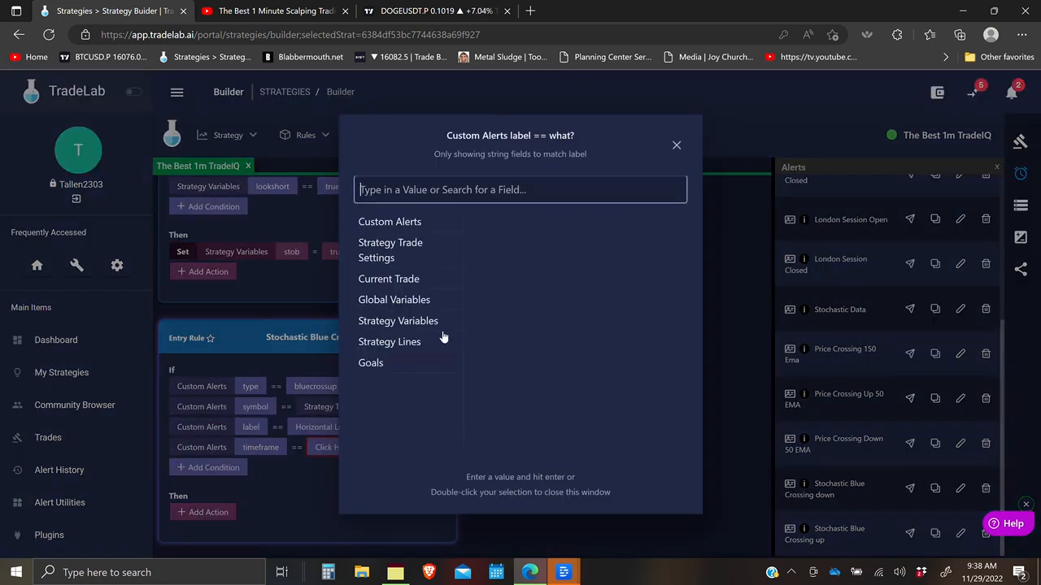
click(319, 451)
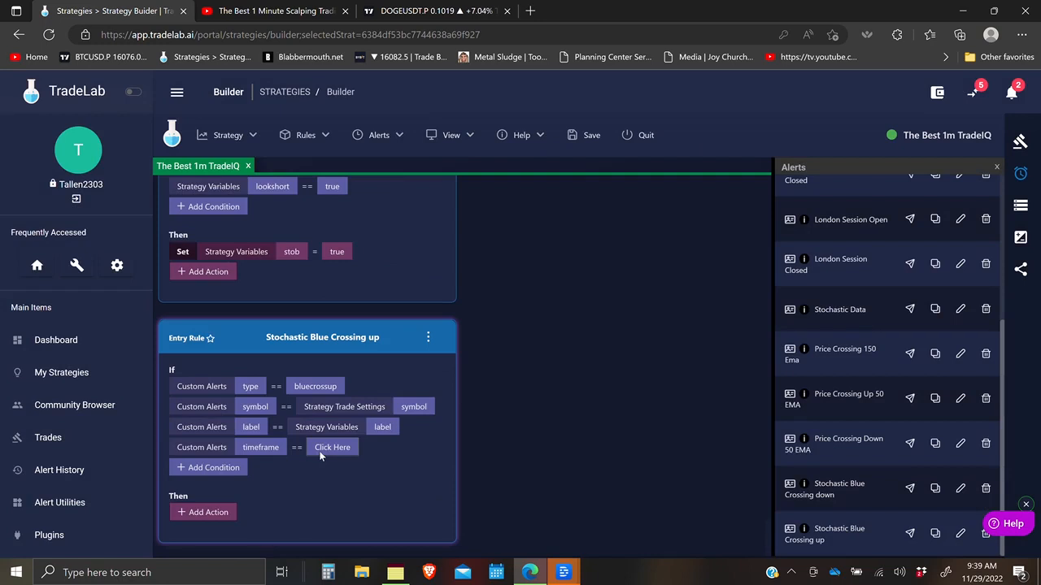
Match the alert timeframe in the Stochastic Blue Crossing up rule to the Strategy Variables timeframe
click(320, 452)
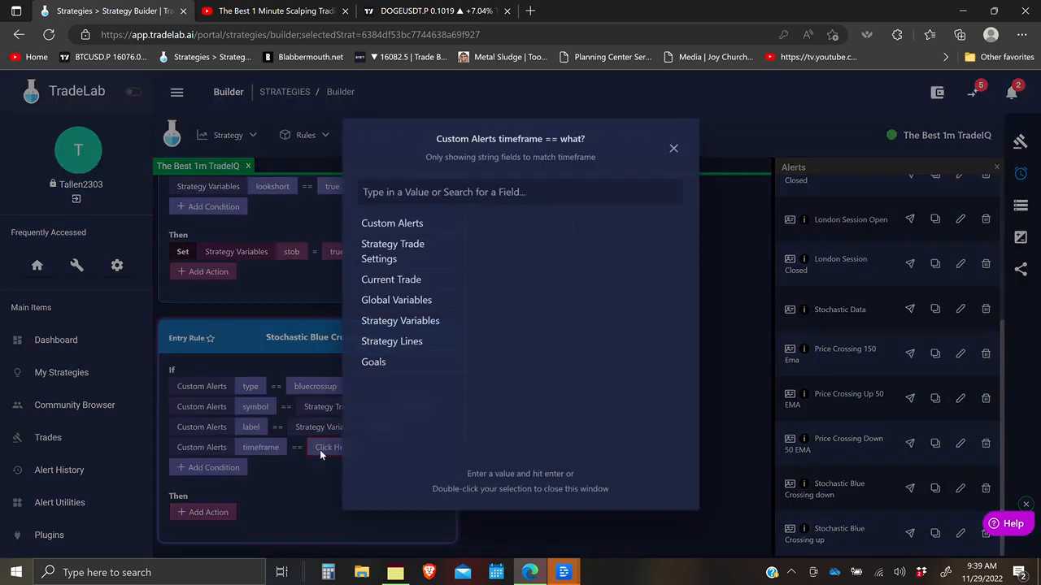
click(398, 324)
double_click(499, 244)
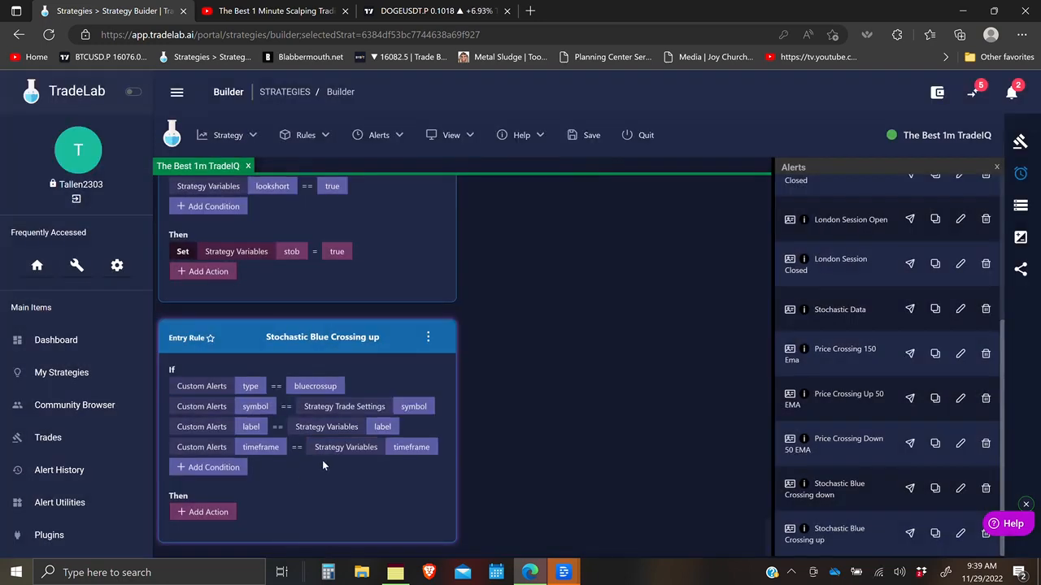
Add two conditions to the Stochastic Blue Crossing up rule that check the strategy variables blueline and orangeline
click(204, 475)
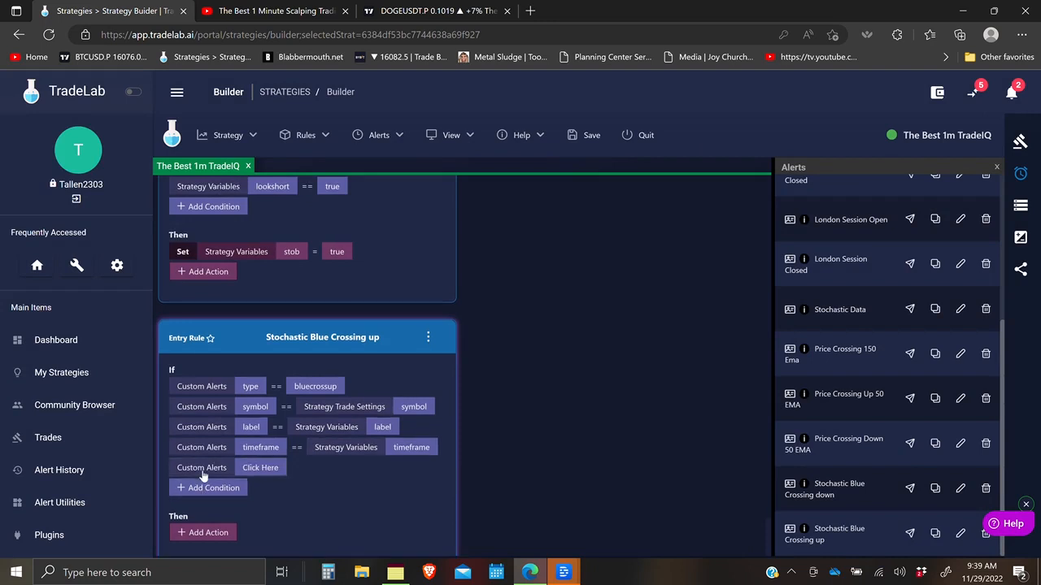
click(259, 470)
click(421, 324)
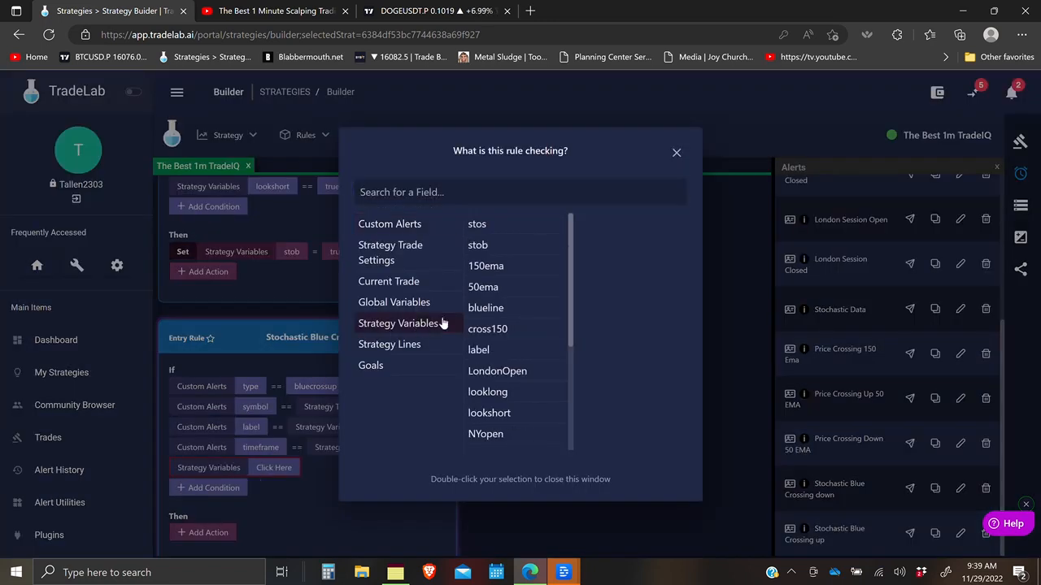
click(500, 314)
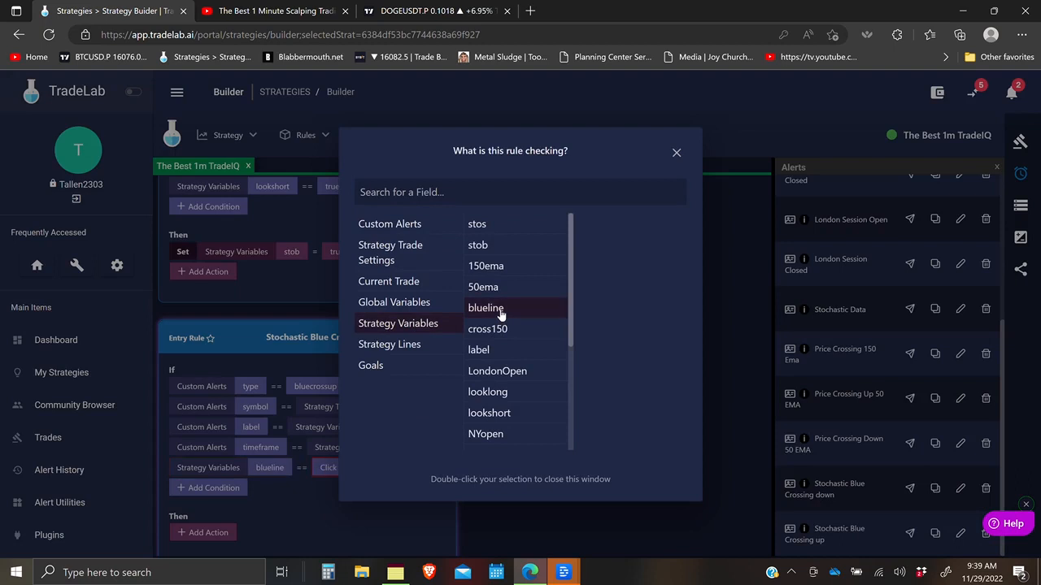
click(272, 498)
click(233, 489)
click(261, 489)
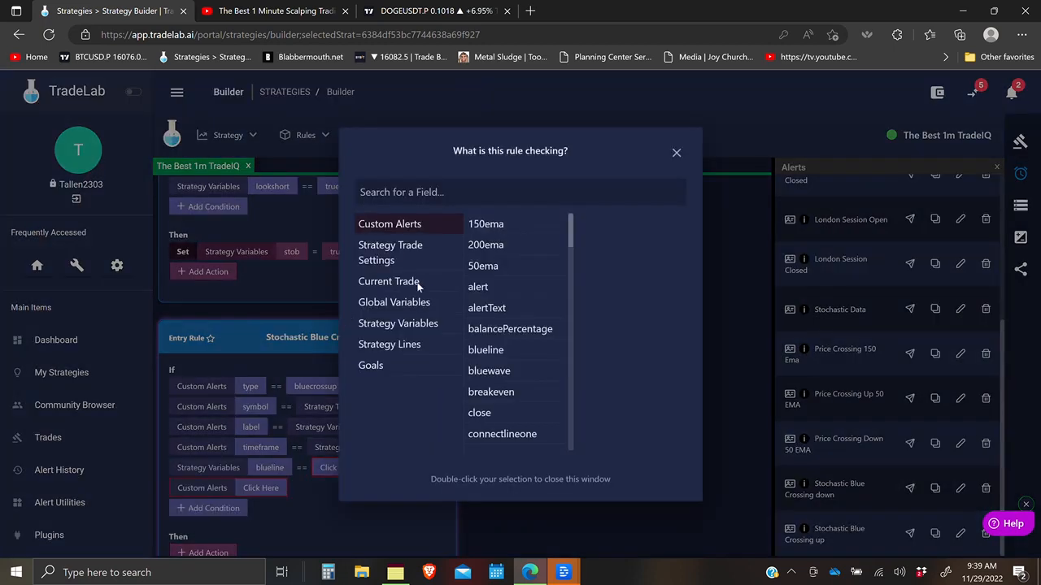
click(425, 313)
Make the blueline condition less than 30 and set the orangeline condition's comparison to "in"
click(304, 467)
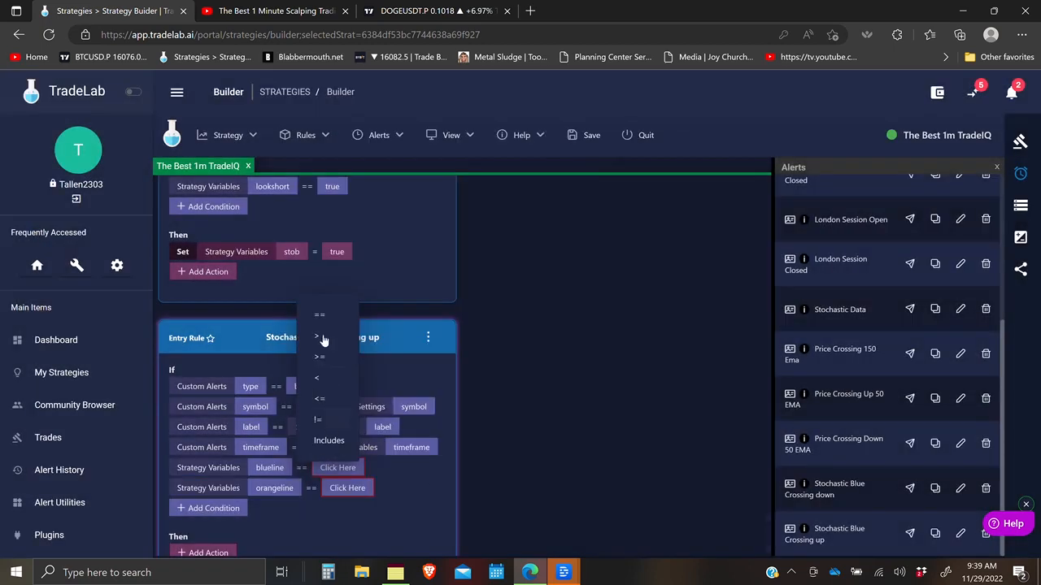
click(322, 382)
click(332, 470)
text(20)
key(BackSpace)
key(BackSpace)
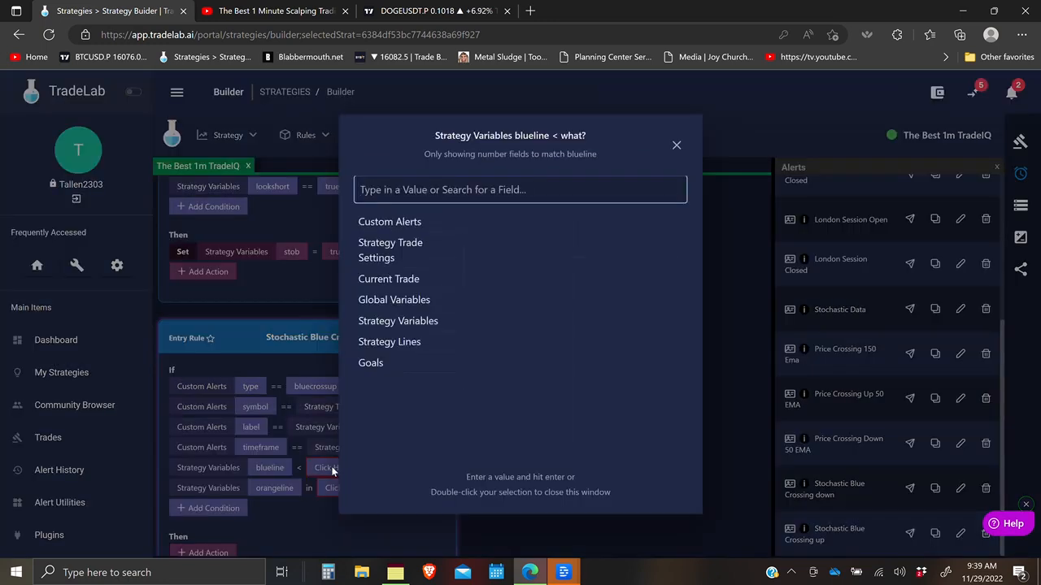
text(30)
key(Return)
Enter 30 as the orangeline condition's value and check the stochastic levels on the DOGEUSDT chart
text(3)
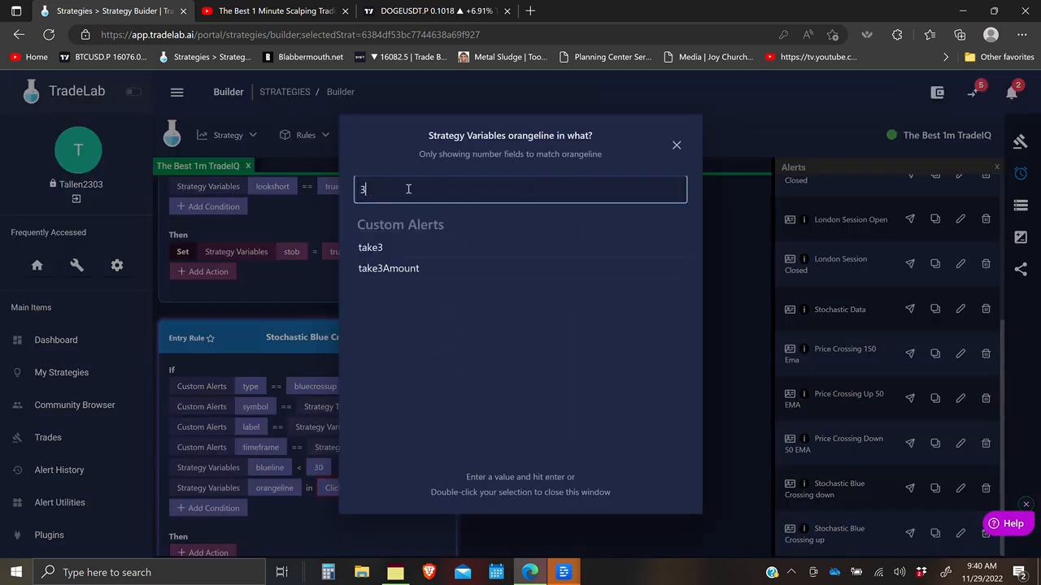
text(0)
click(435, 11)
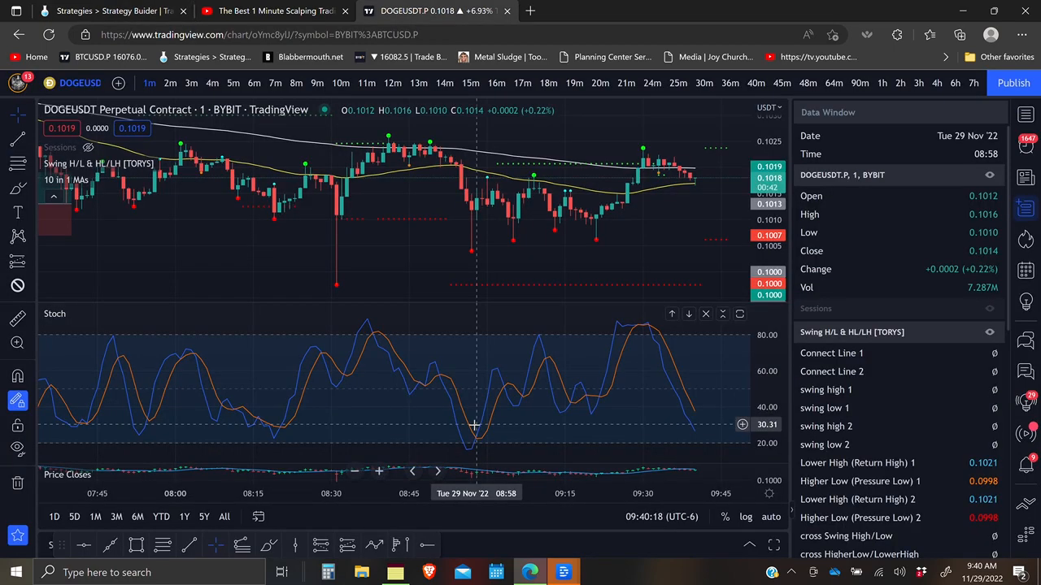
click(117, 11)
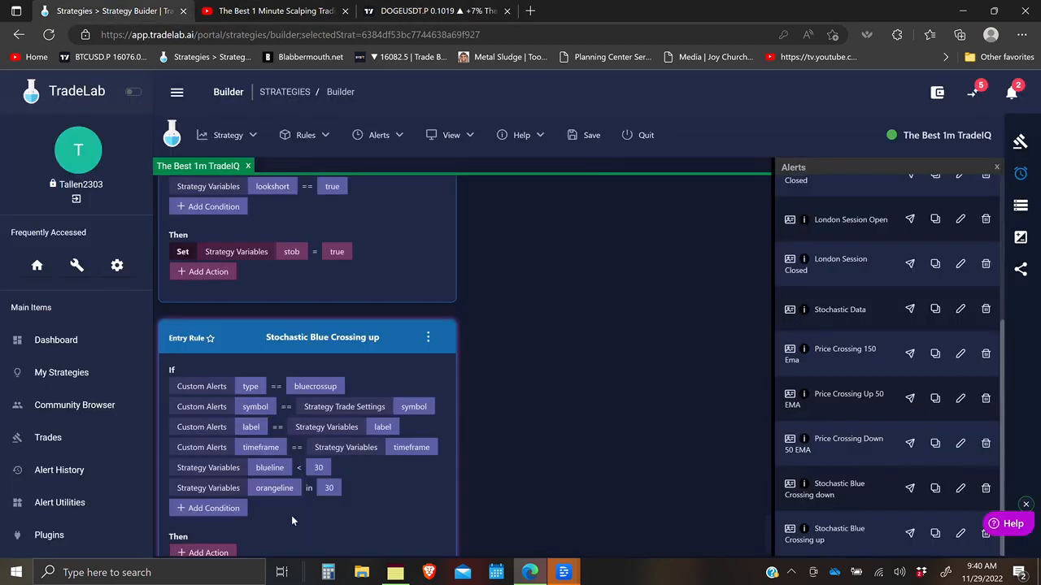
Add a condition to the Stochastic Blue Crossing up rule requiring the strategy variable looklong to equal true
click(197, 510)
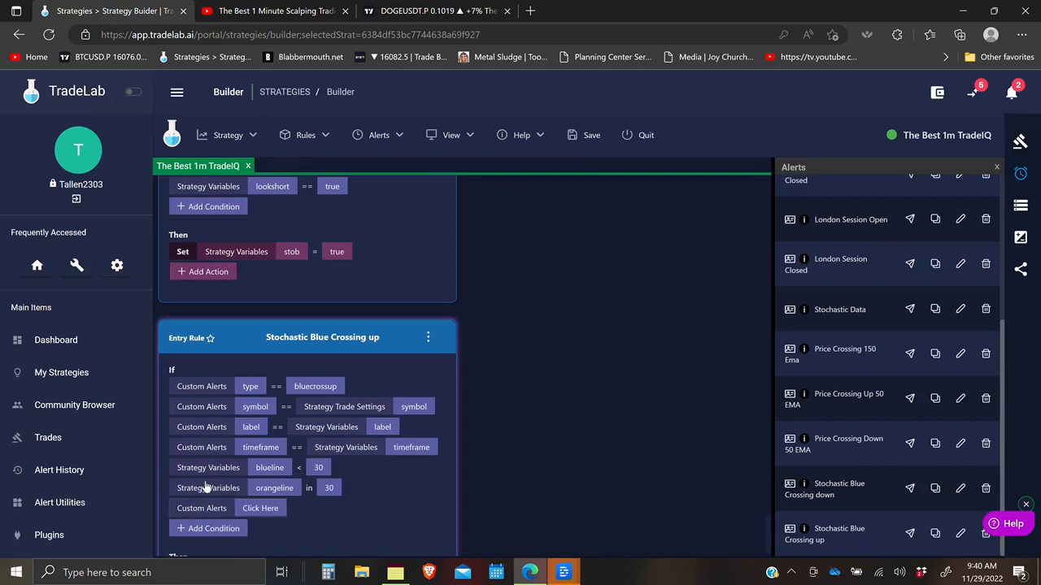
click(265, 511)
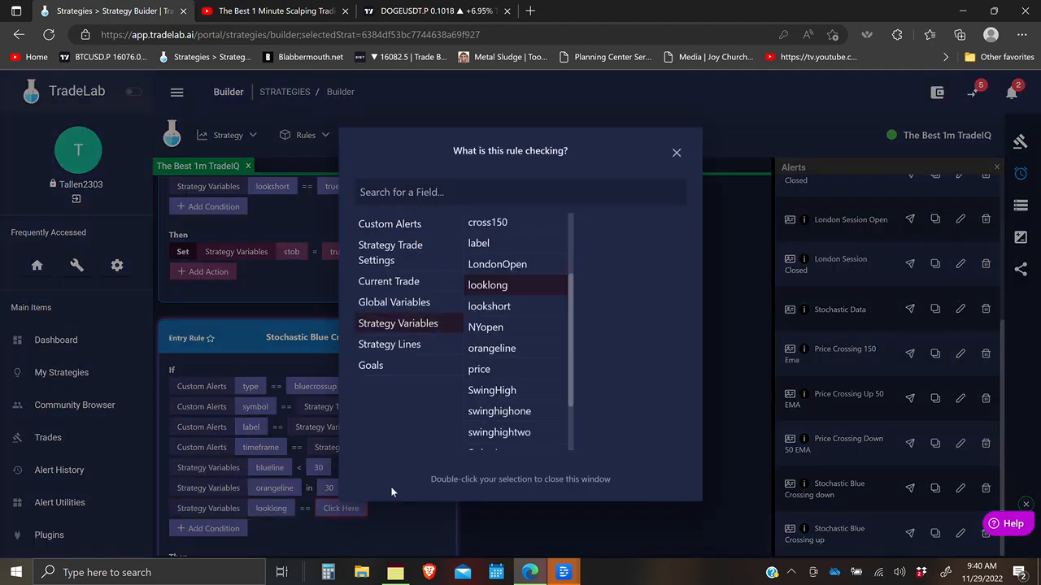
click(342, 513)
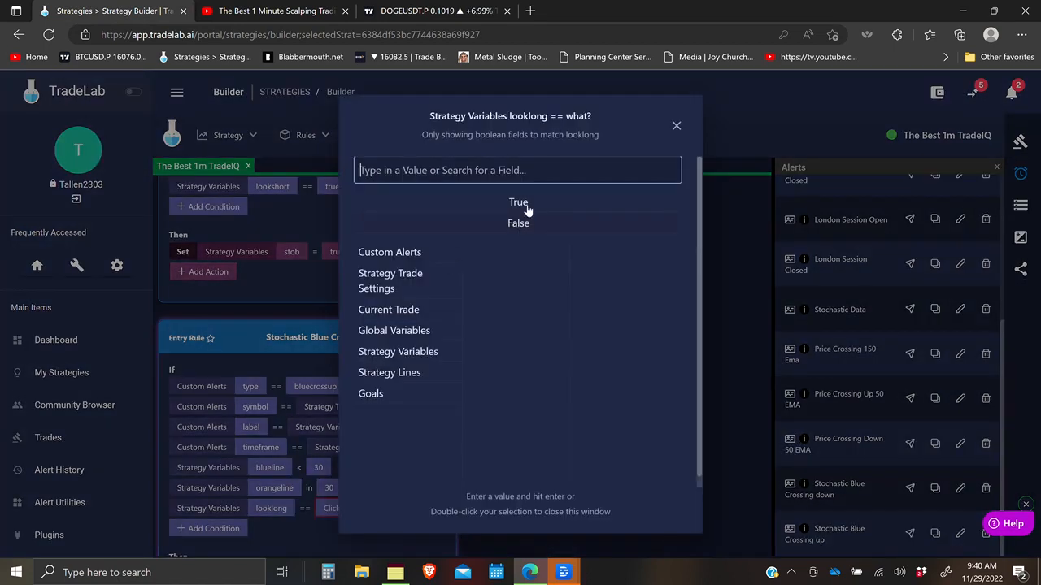
double_click(525, 202)
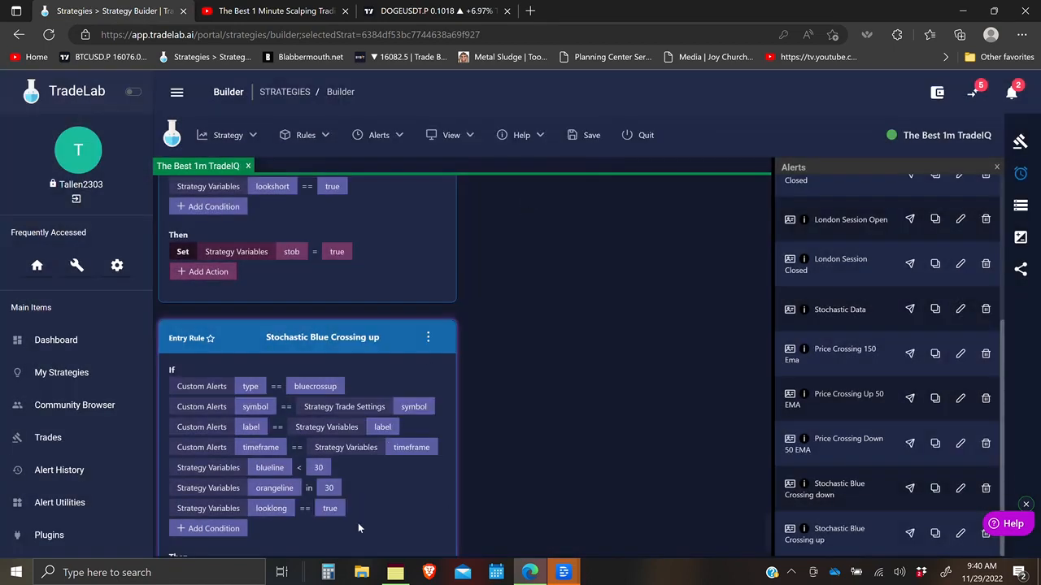
Add an action to the Stochastic Blue Crossing up rule that sets the strategy variable stos to true
scroll(376, 509, down, 1)
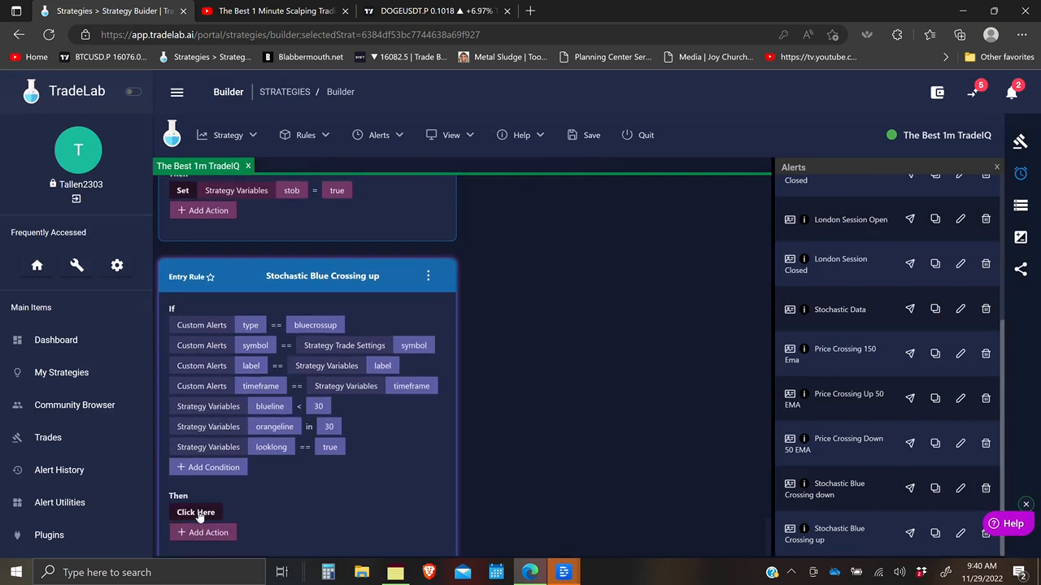
click(197, 513)
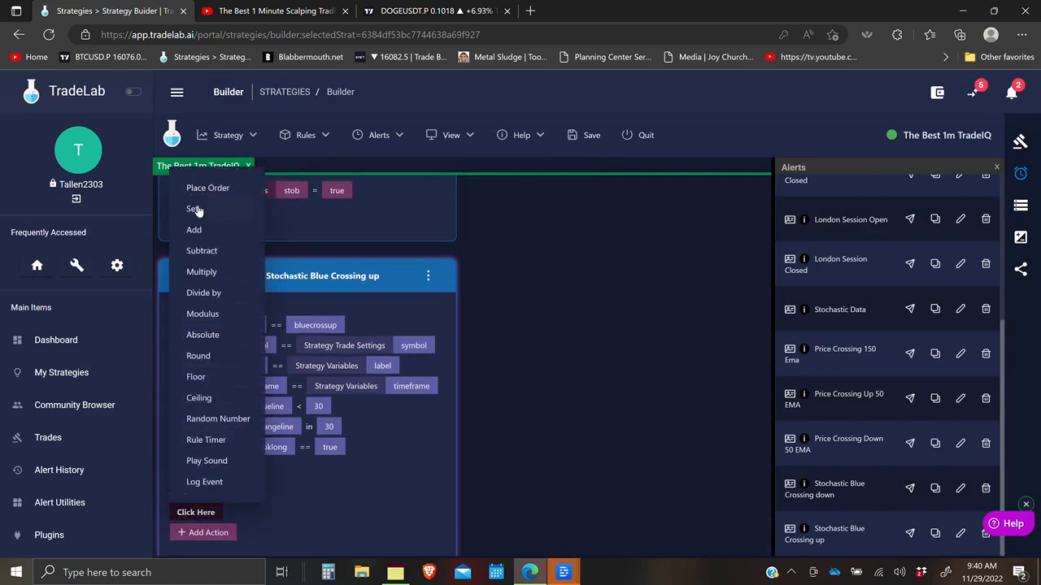
click(195, 210)
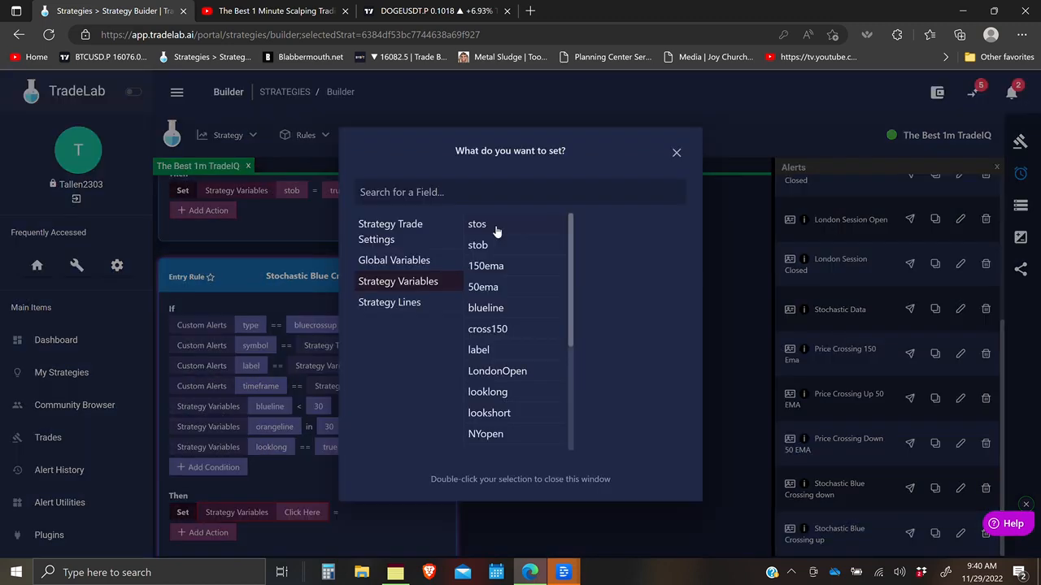
click(496, 228)
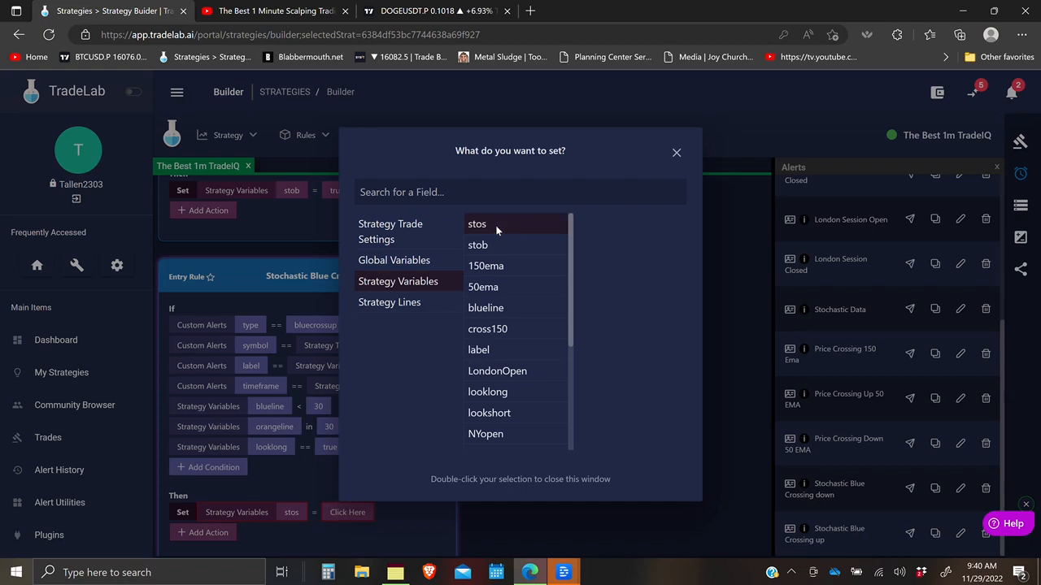
click(339, 514)
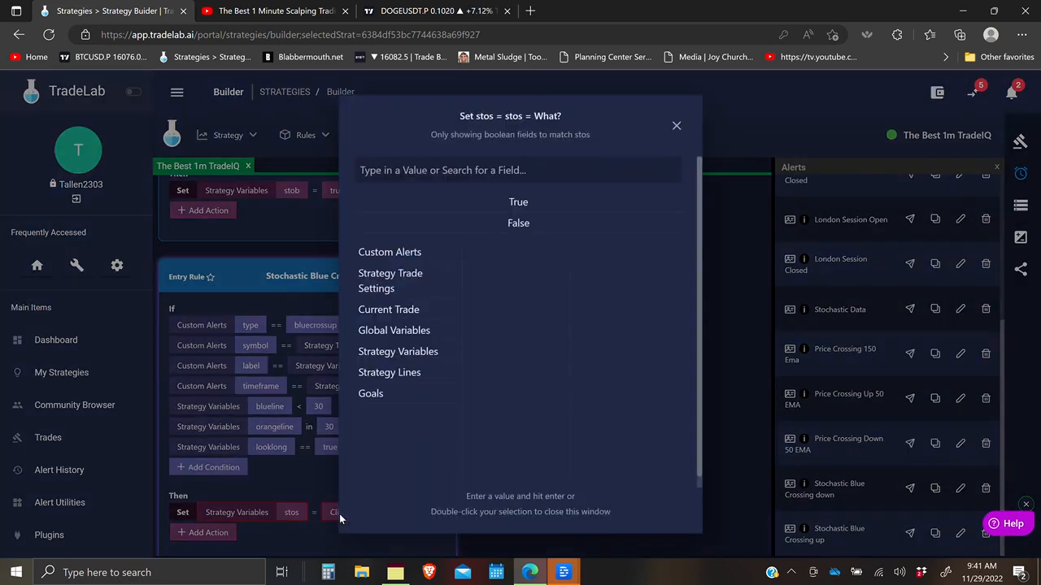
double_click(517, 205)
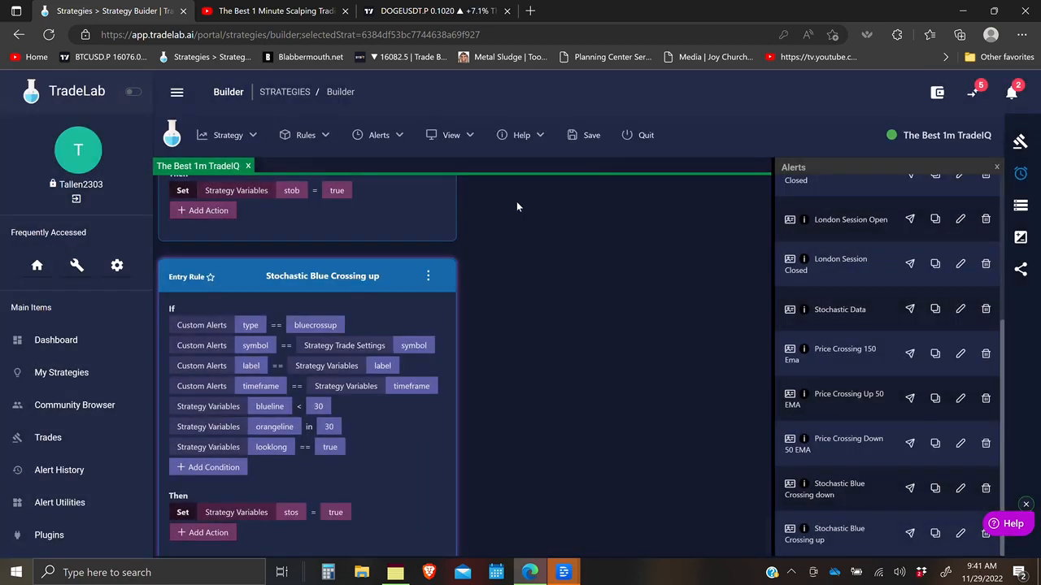
Review the scalping strategy requirements in My Notes and look through the existing entry and exit rules in the builder
key(alt+Tab)
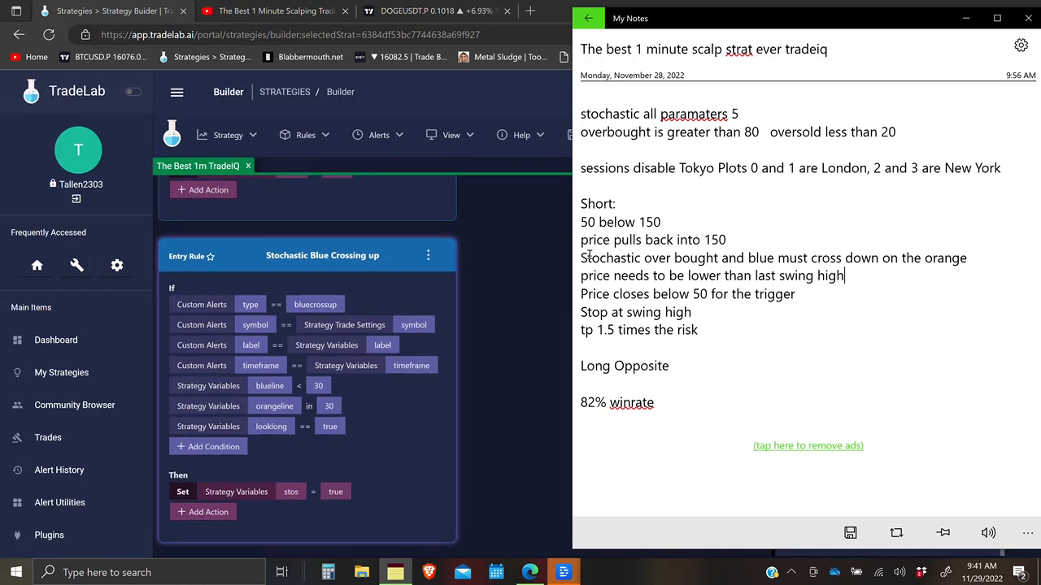
click(524, 312)
scroll(538, 321, up, 5)
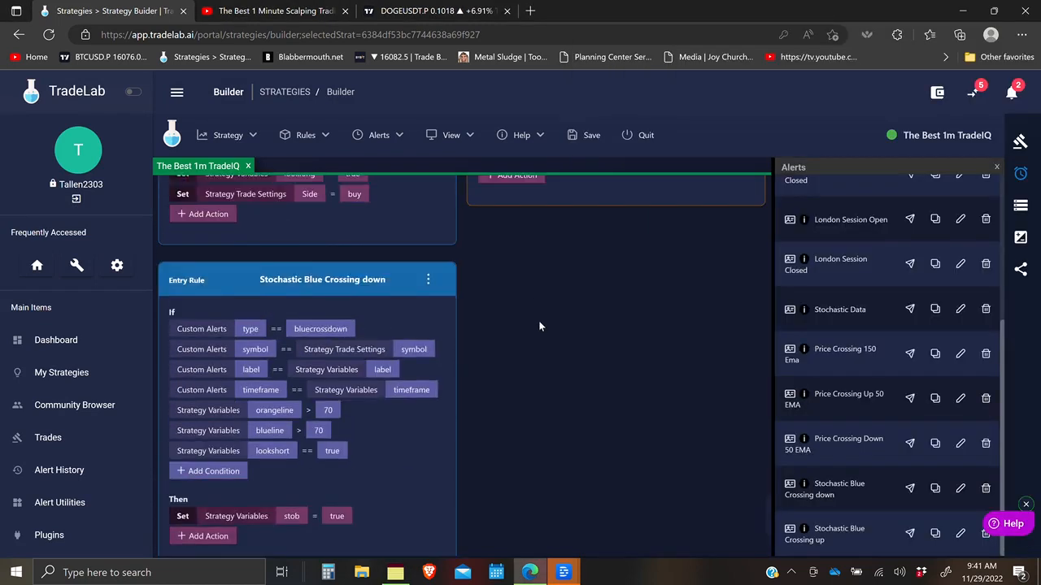
scroll(538, 321, up, 10)
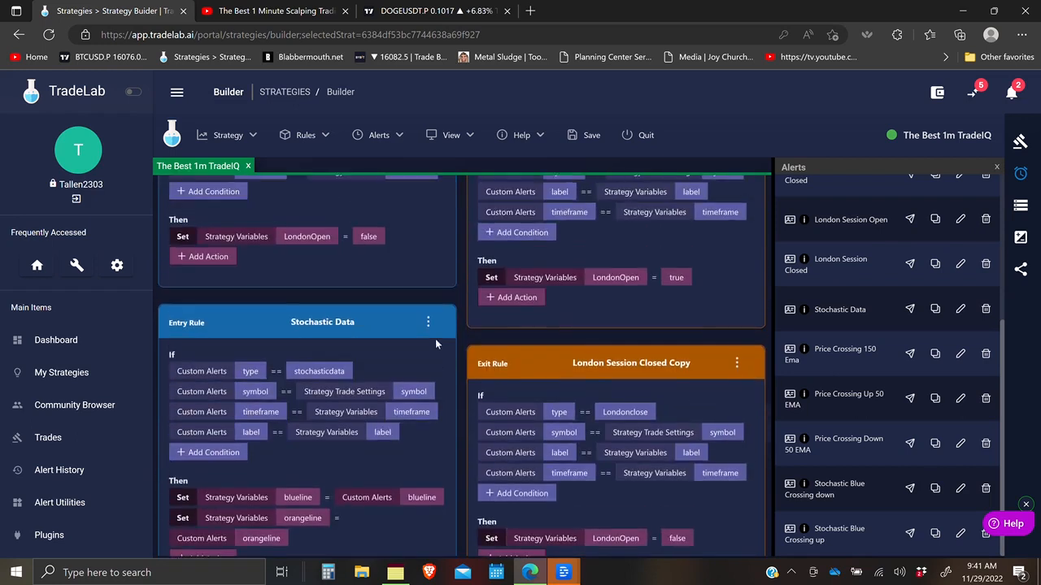
scroll(437, 340, down, 4)
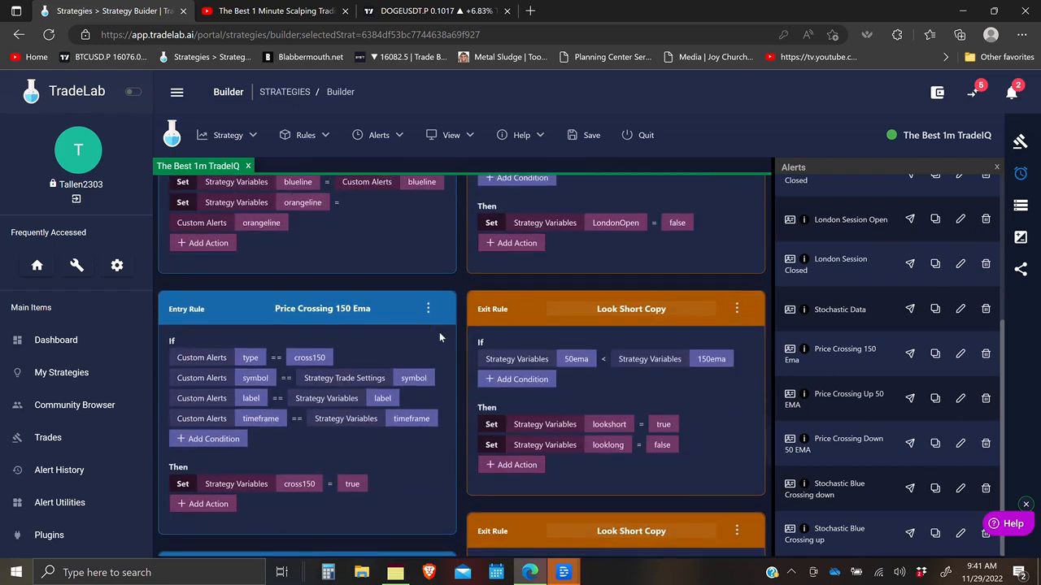
scroll(439, 335, down, 2)
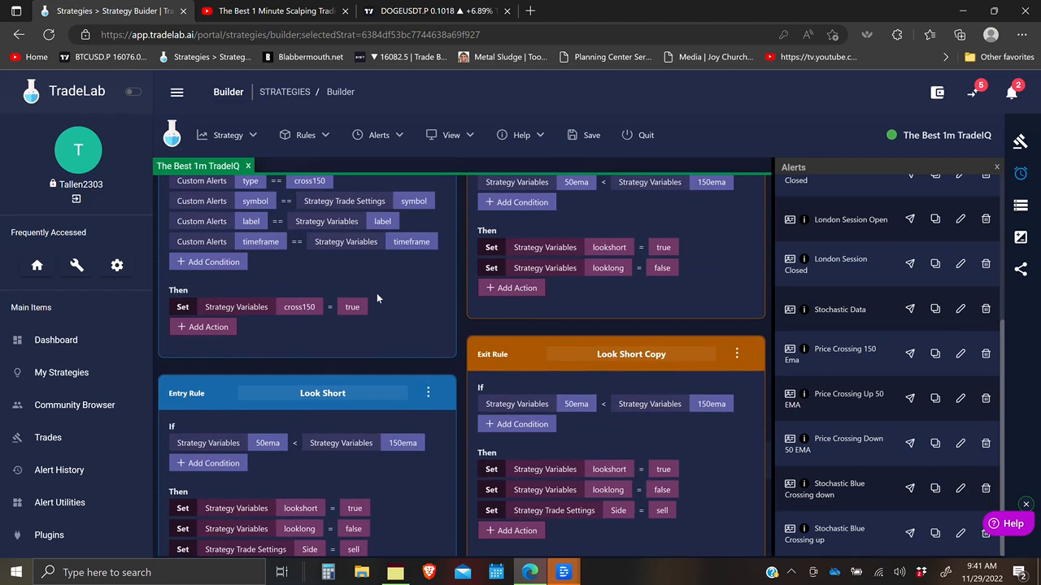
Examine the Look Short, Look Long, Stochastic Blue Crossing up, trading session and swing high/low rules already built in the strategy
scroll(377, 297, down, 2)
scroll(376, 292, down, 5)
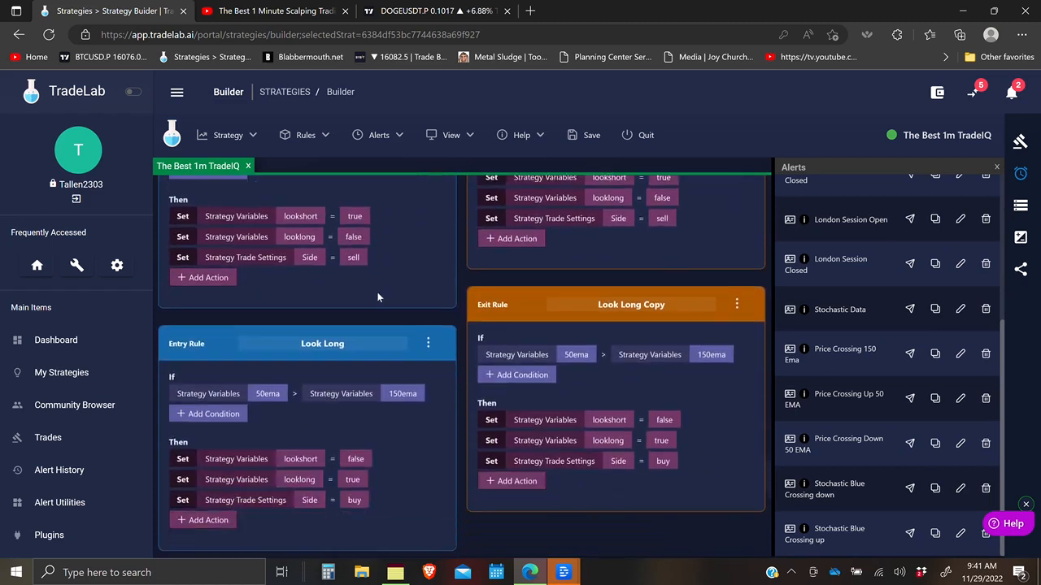
scroll(379, 286, down, 3)
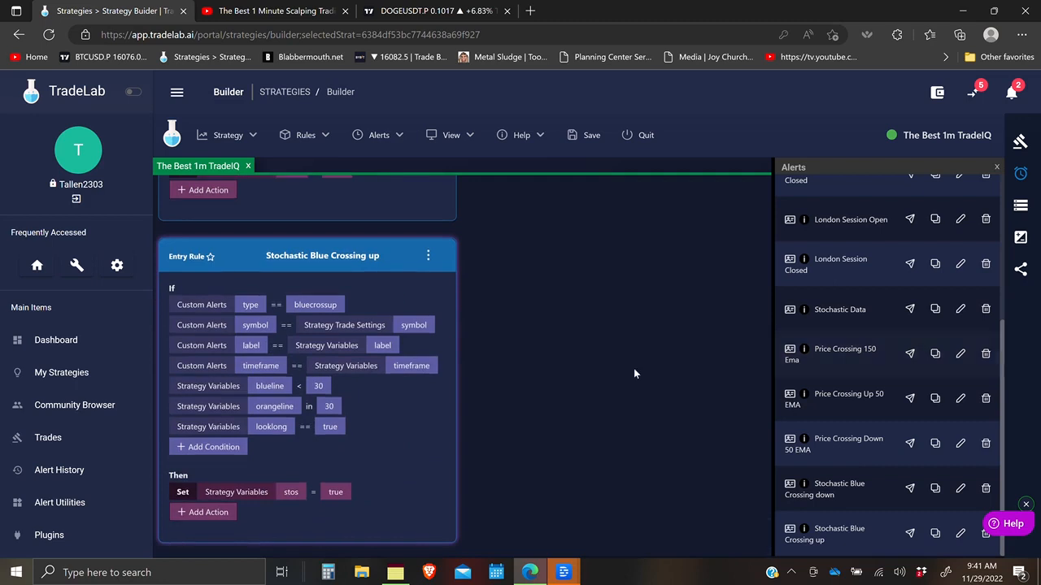
scroll(859, 372, up, 3)
scroll(880, 350, down, 3)
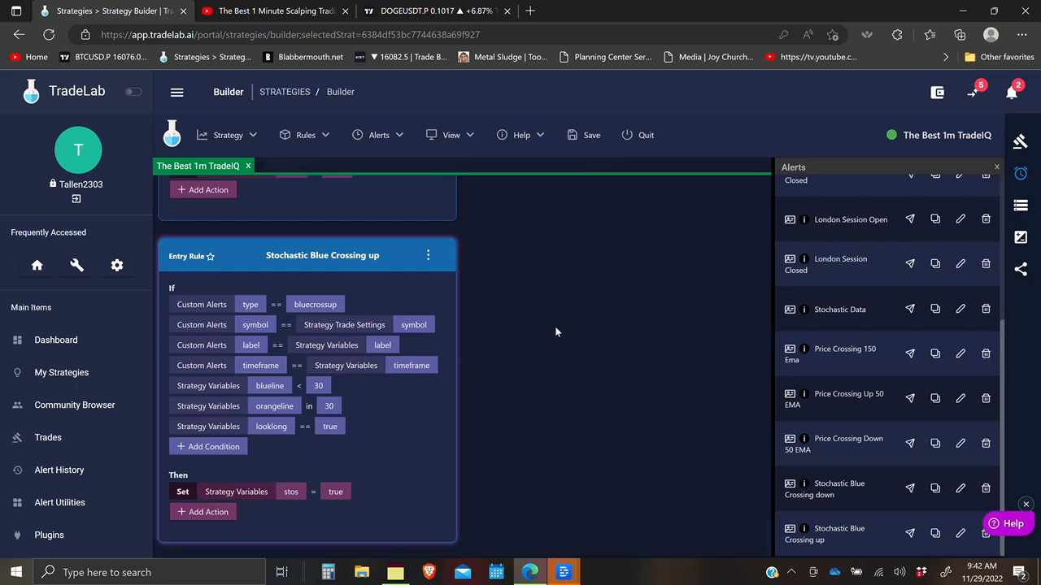
scroll(538, 348, up, 10)
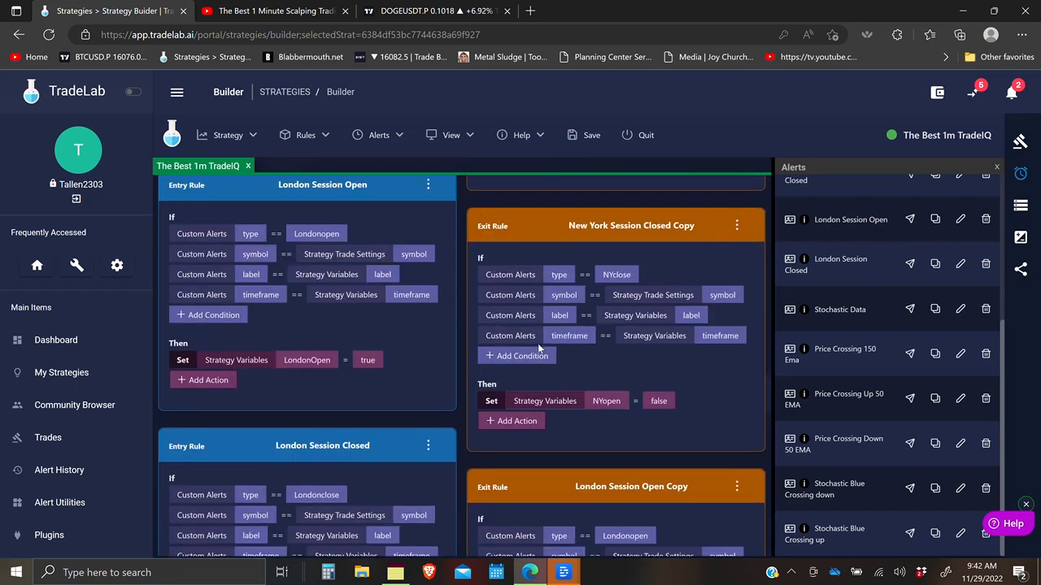
scroll(538, 343, up, 10)
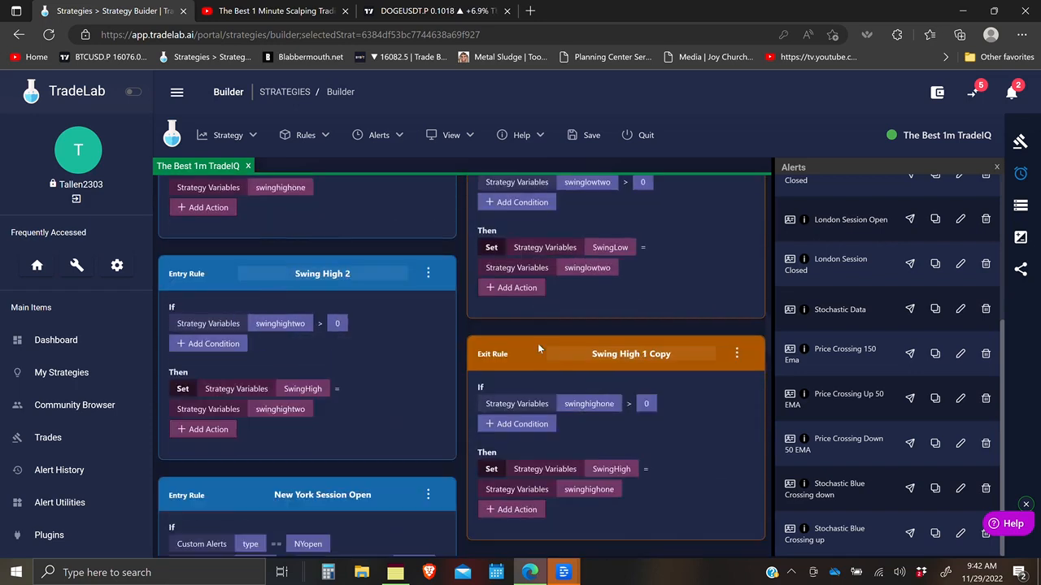
scroll(537, 343, down, 10)
Create an entry rule from the Price Crossing Down 50 EMA alert and rename it Short Entry
mouse_move(803, 396)
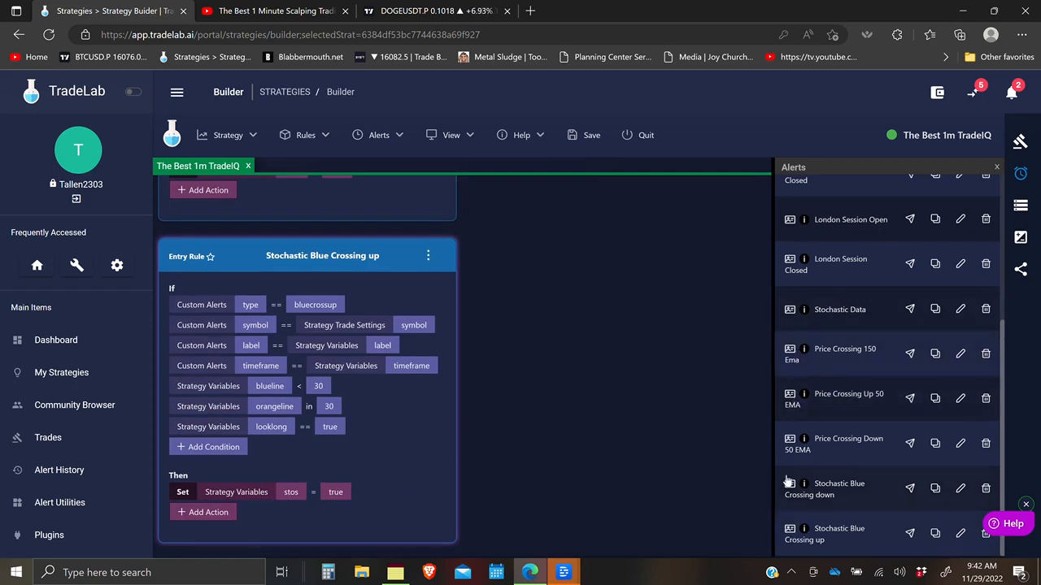
drag(790, 440, 548, 337)
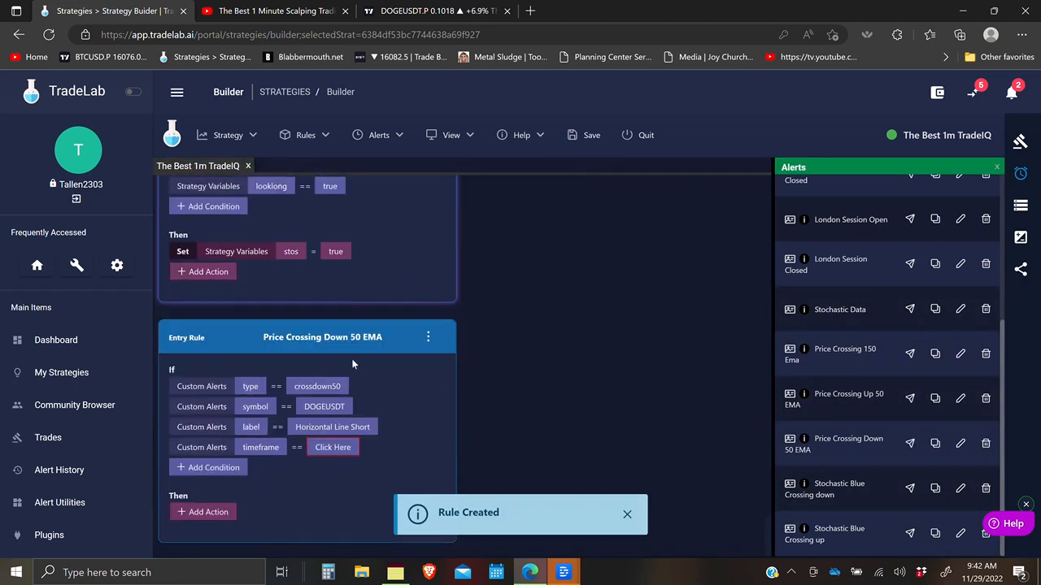
double_click(386, 337)
text(Short)
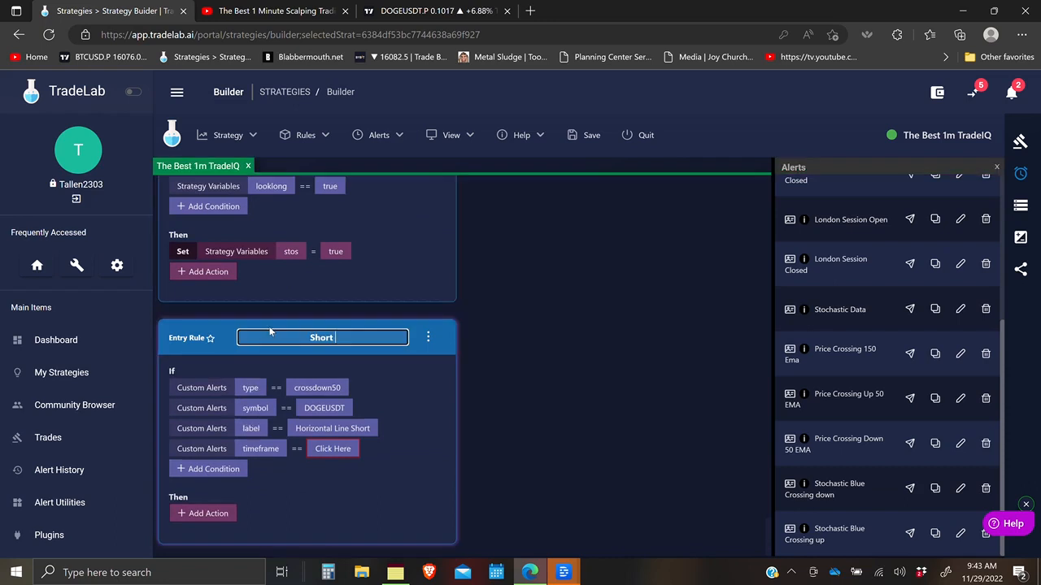
text( Entry)
Match the Short Entry rule's alert symbol to the Strategy Trade Settings symbol, and its label and timeframe to the corresponding strategy variables
click(313, 410)
double_click(489, 382)
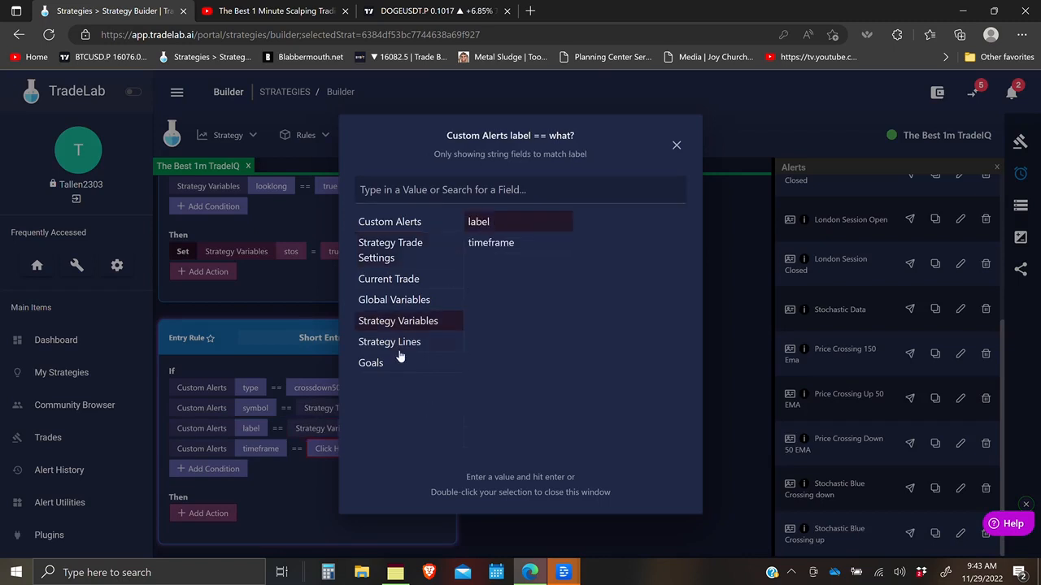
key(Return)
click(282, 478)
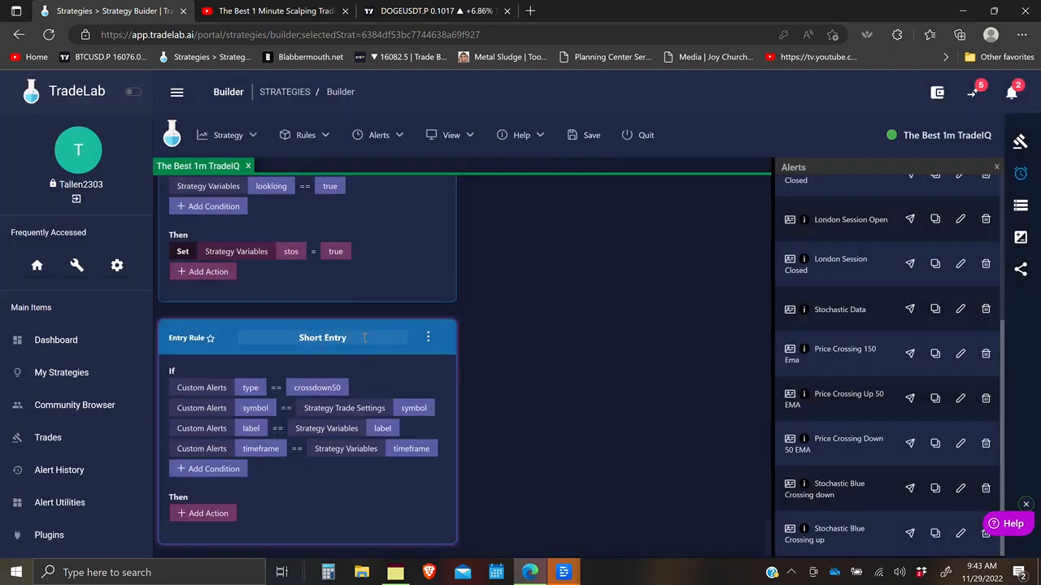
Add a condition to the Short Entry rule requiring the strategy variable lookshort to equal true
click(241, 469)
click(259, 471)
click(422, 324)
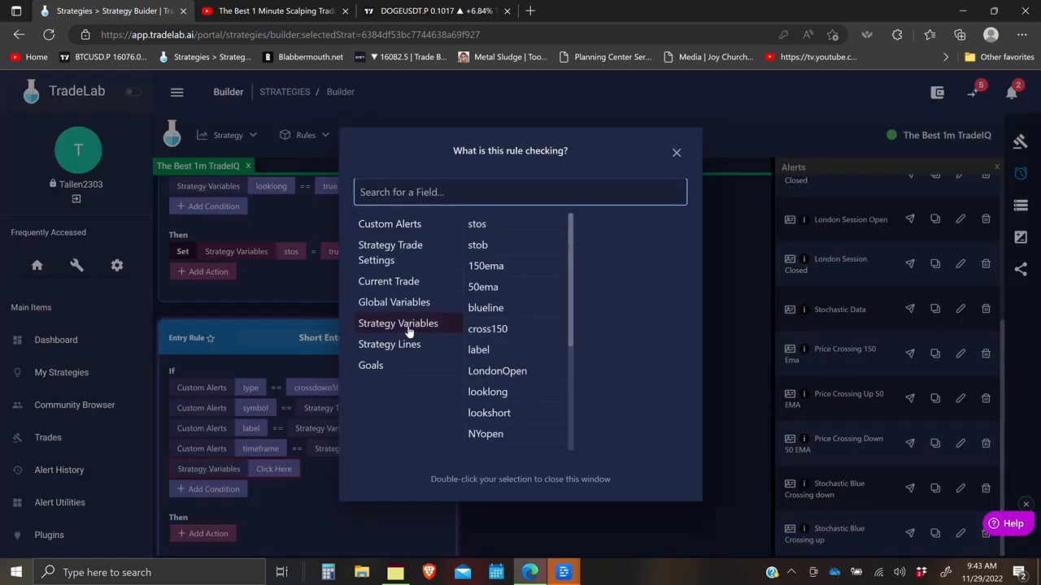
click(499, 414)
click(303, 488)
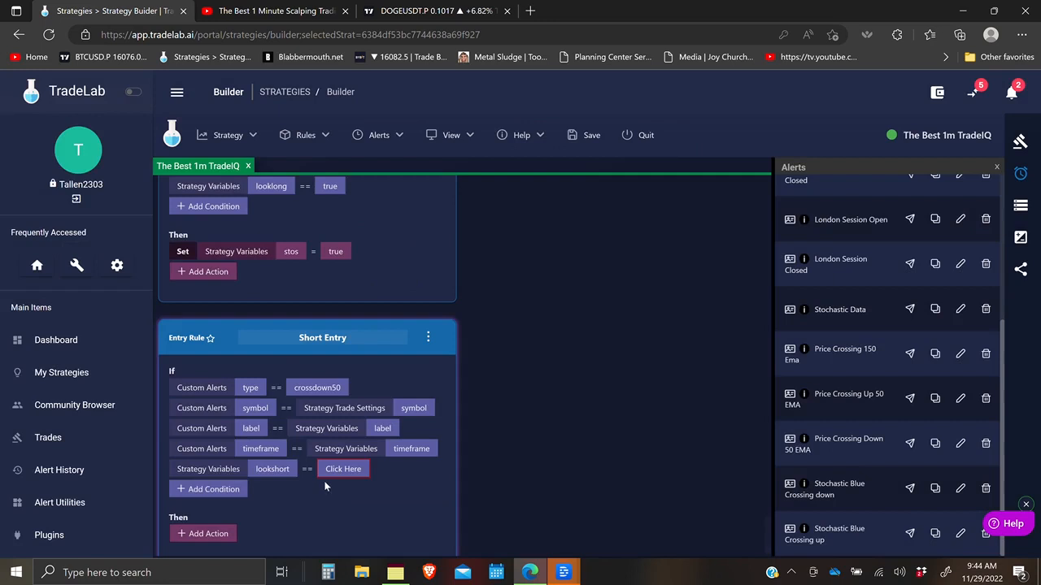
click(343, 470)
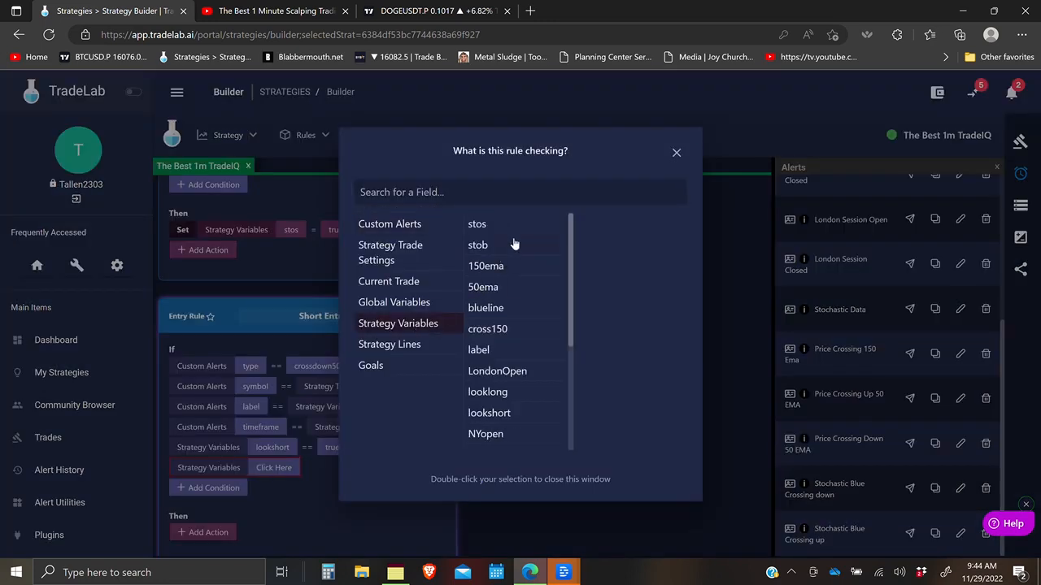
Add conditions to the Short Entry rule requiring the strategy variables stob and cross150 to equal true
click(480, 246)
click(314, 469)
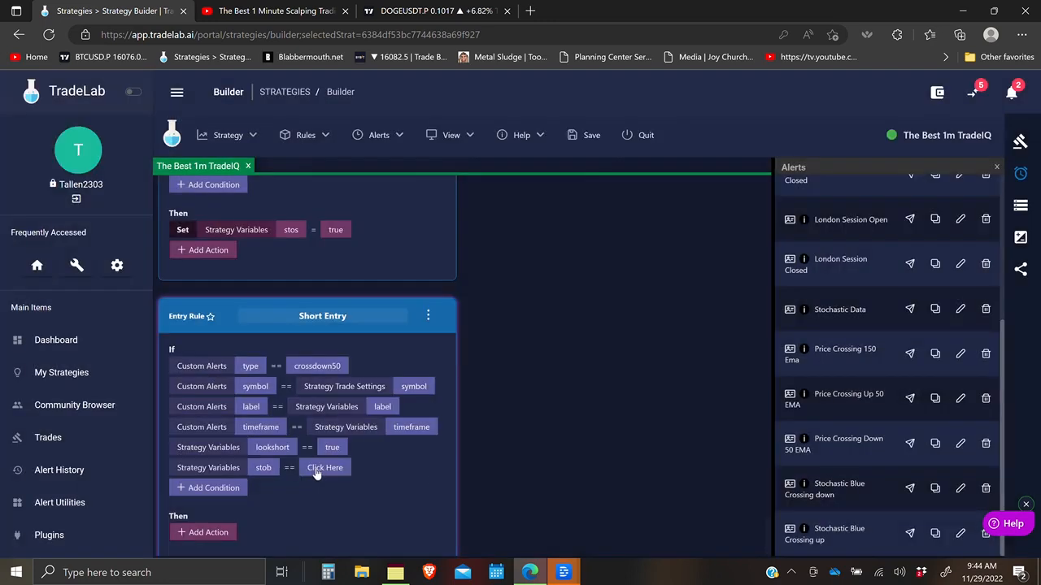
click(274, 487)
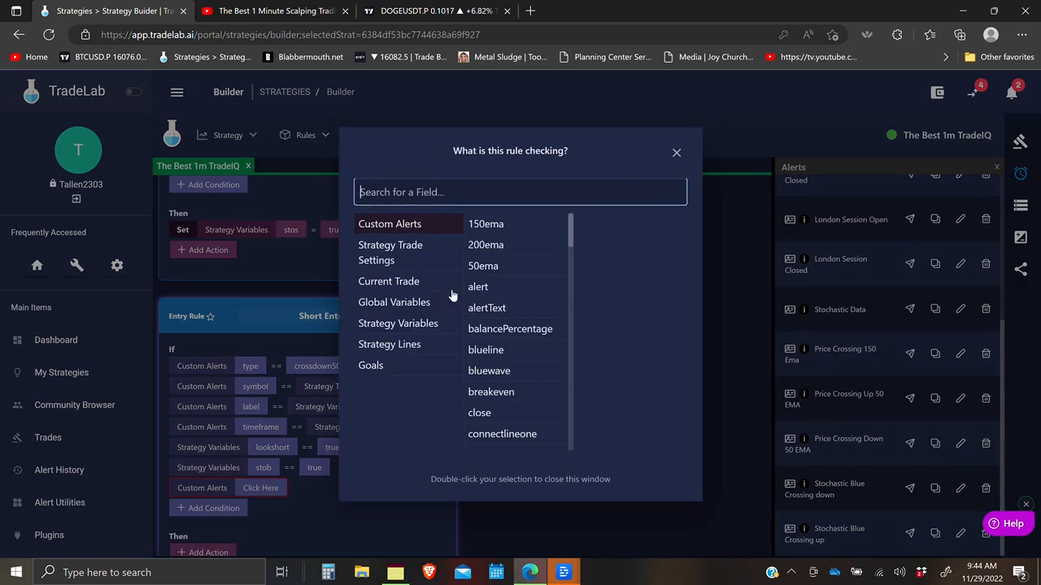
click(398, 323)
click(495, 331)
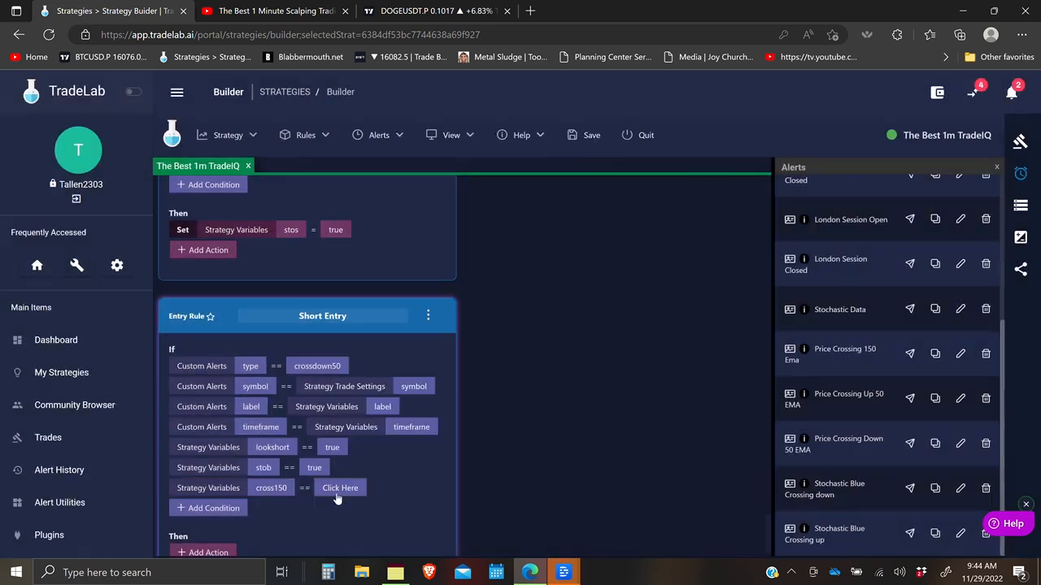
click(315, 496)
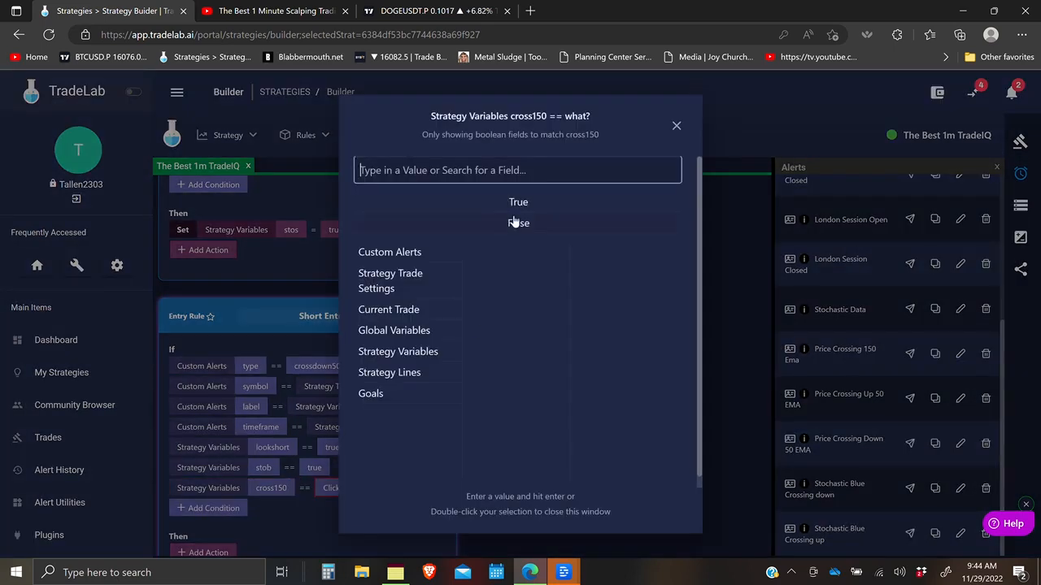
double_click(518, 202)
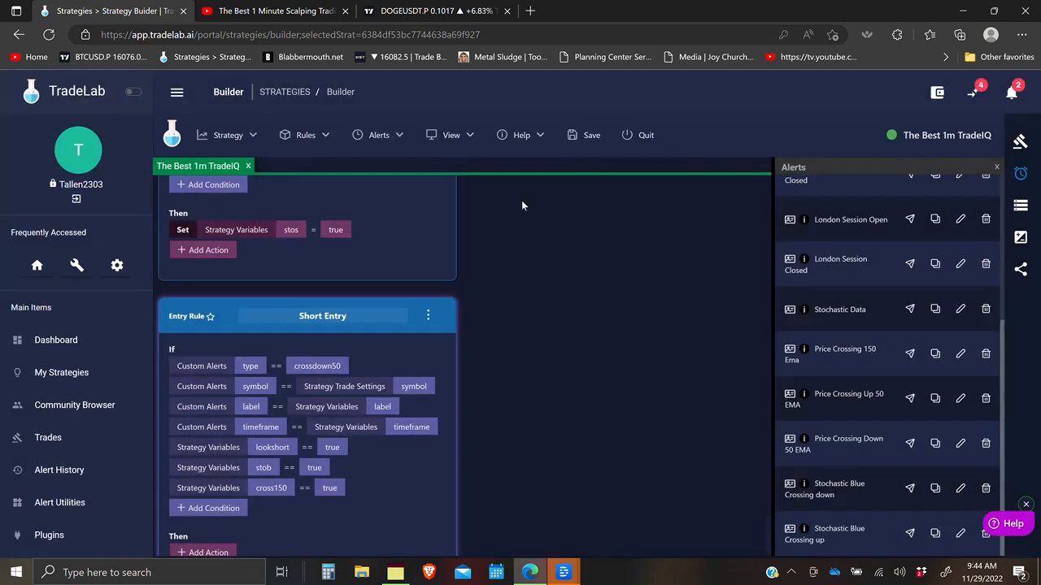
Add an empty action and a further Strategy Variables condition with its field still unset to the Short Entry rule
scroll(277, 431, up, 1)
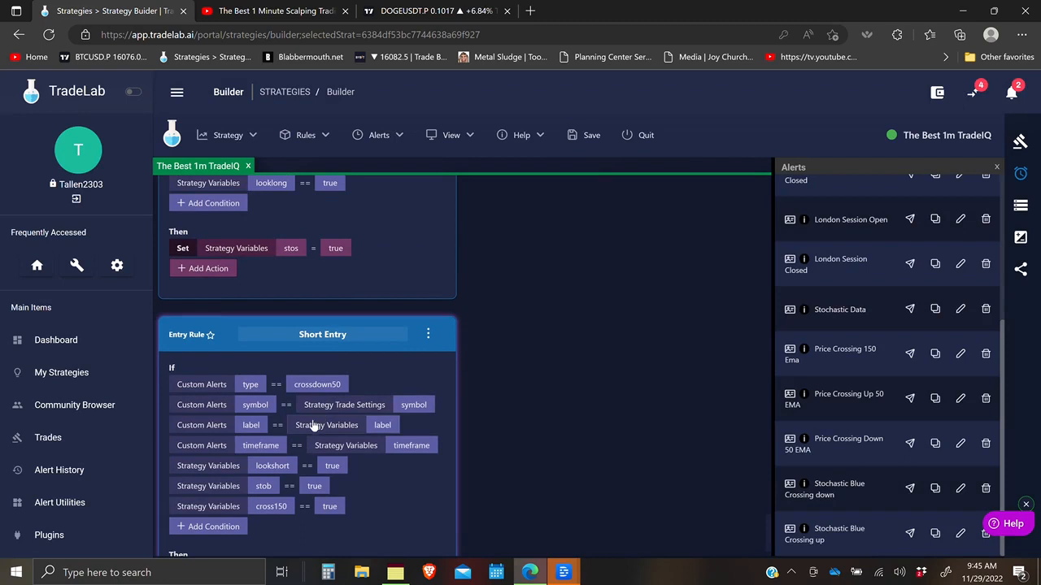
scroll(222, 513, down, 3)
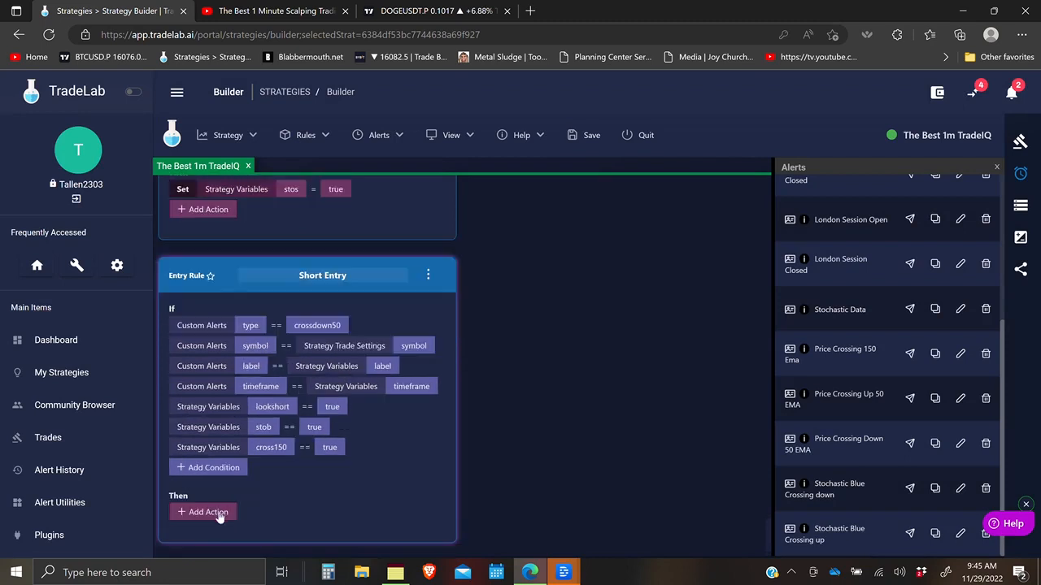
click(208, 512)
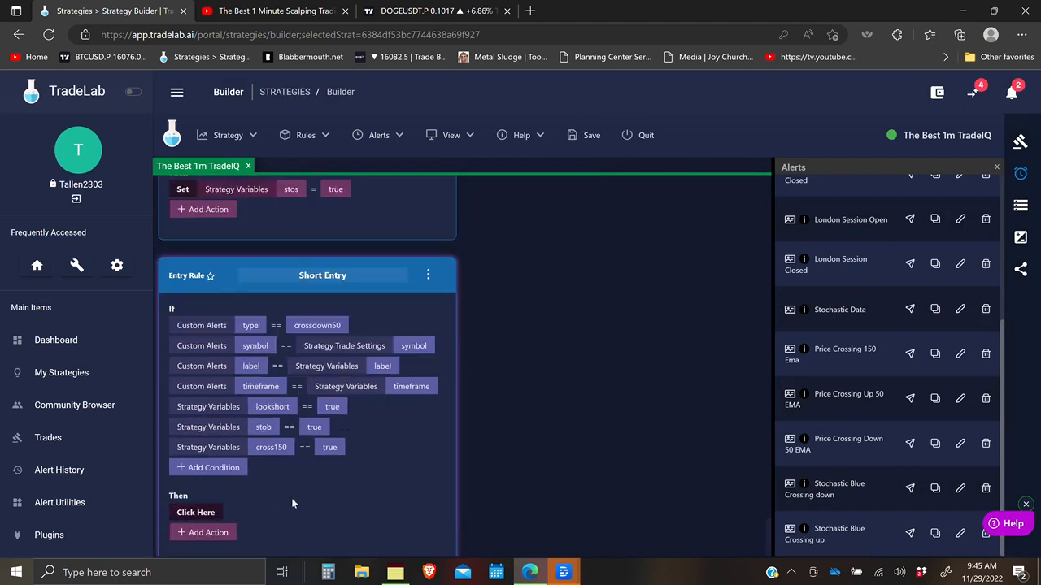
click(209, 472)
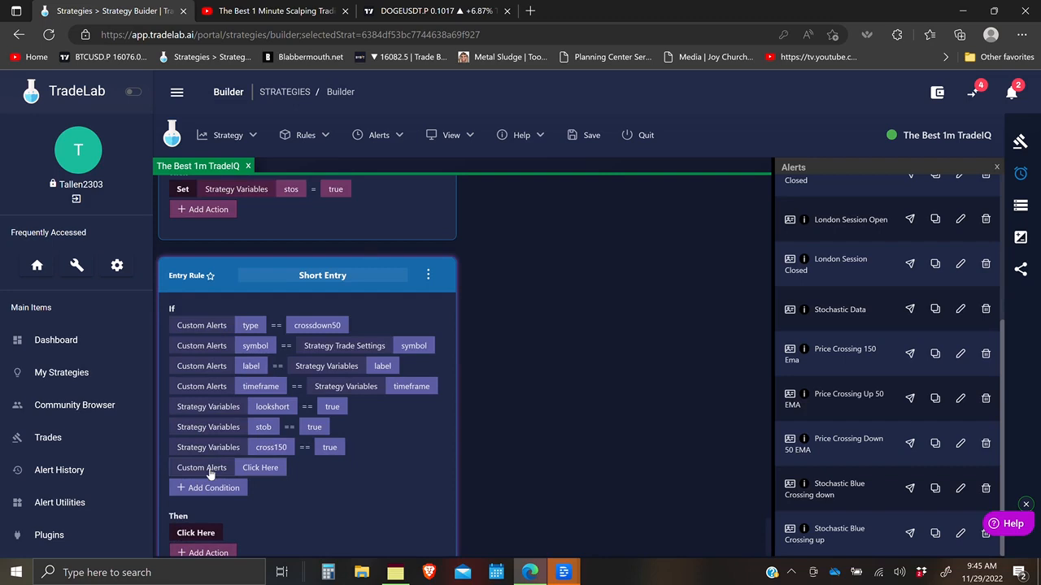
click(269, 467)
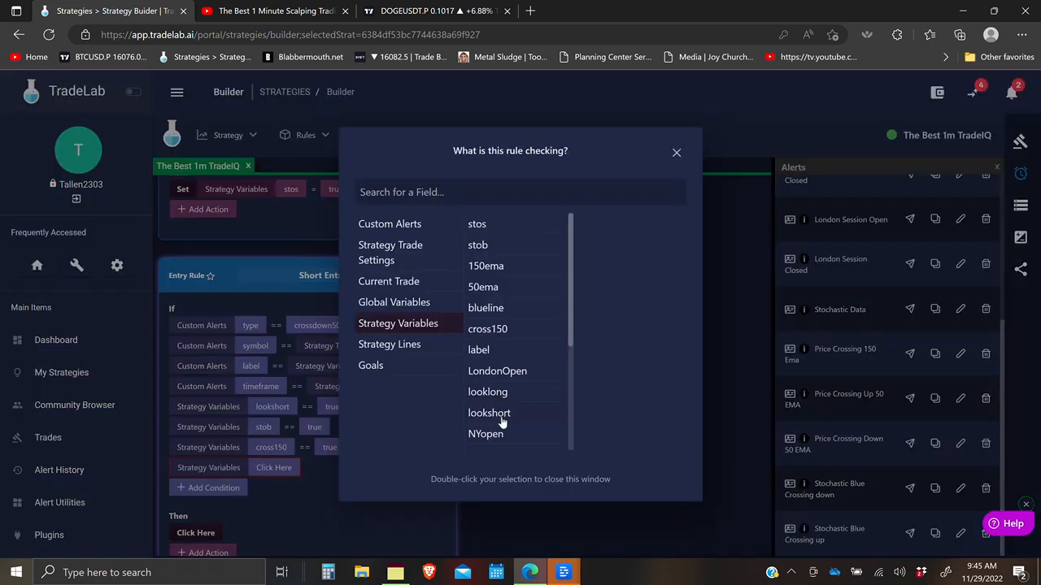
Add a strategy variable named 1sessionopen and save it
scroll(490, 431, down, 1)
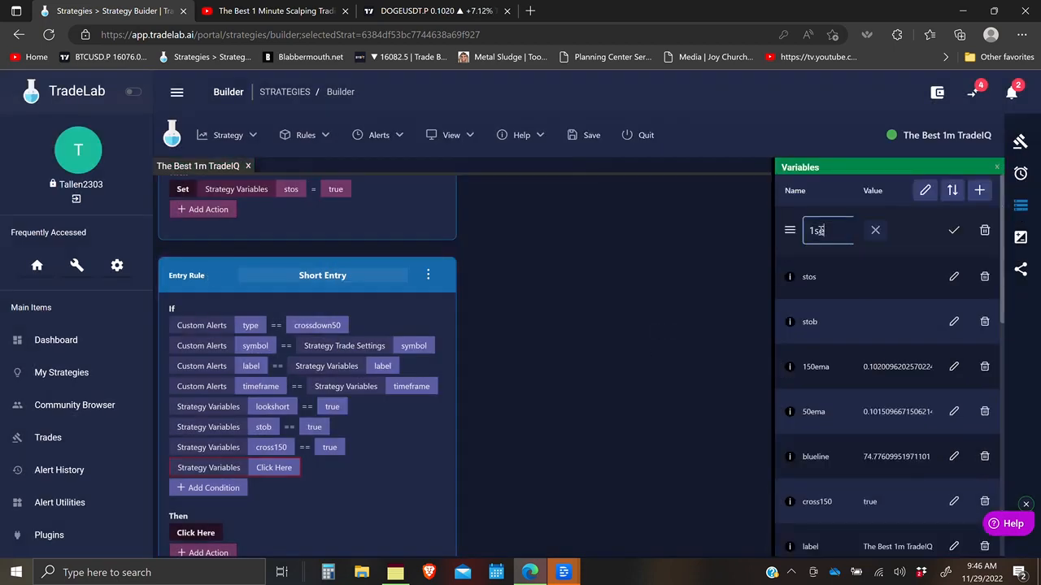
text(sessionopen)
click(953, 231)
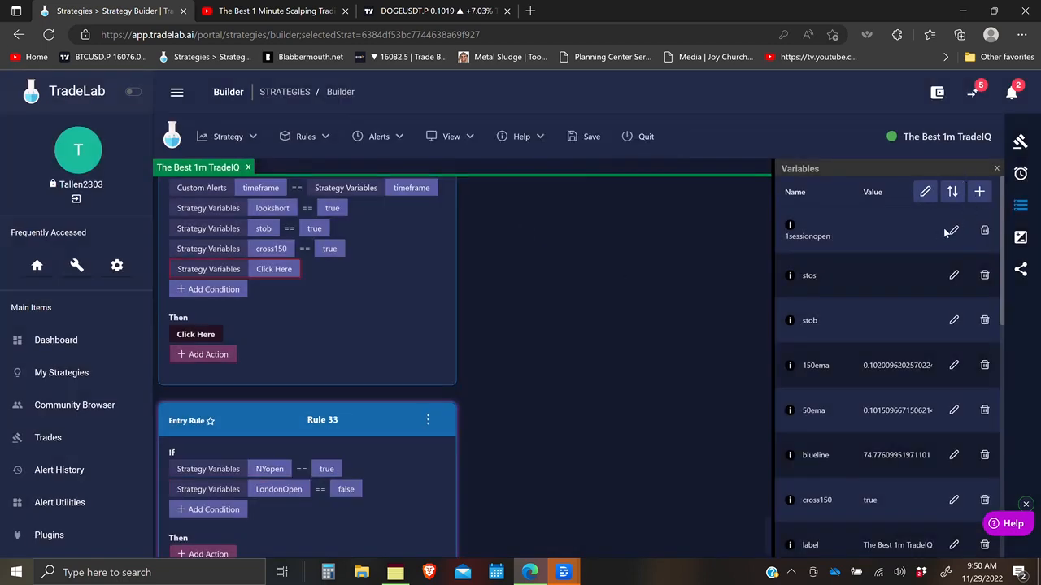
Delete the 1sessionopen variable and recreate it under the same name as a Number variable
click(984, 231)
click(659, 352)
click(980, 192)
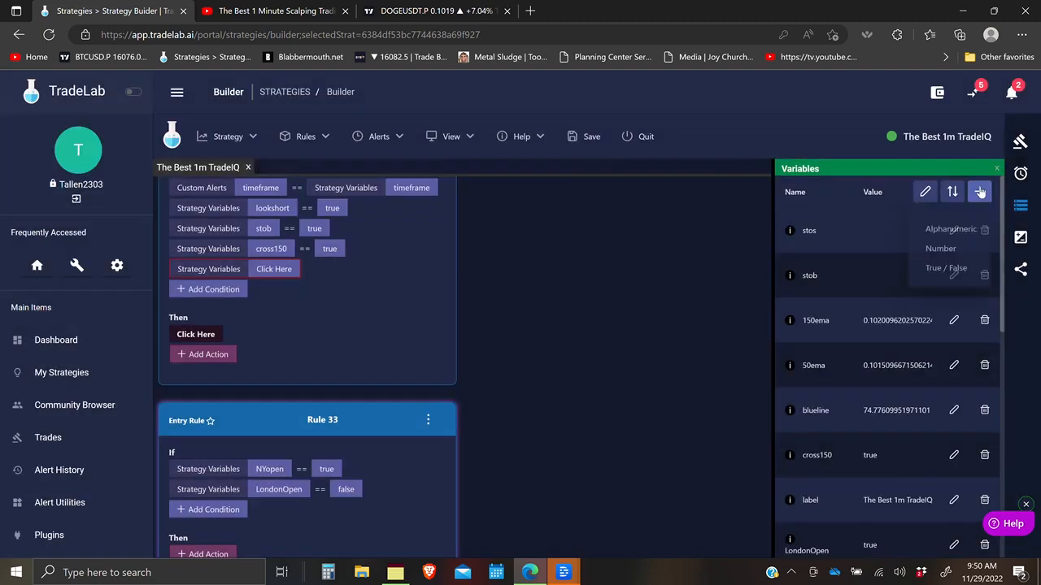
click(940, 248)
click(815, 232)
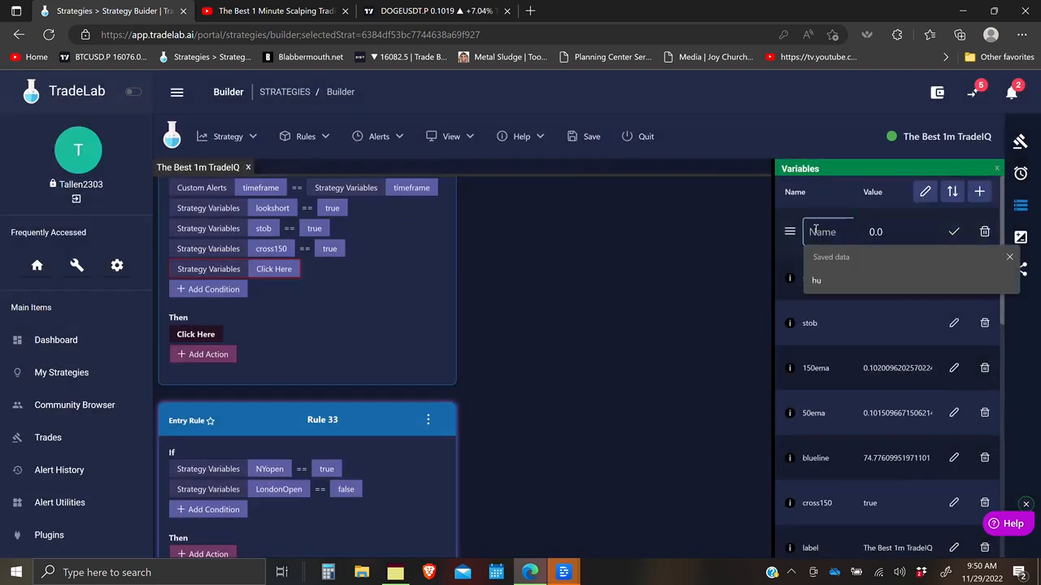
text(1sessionopen)
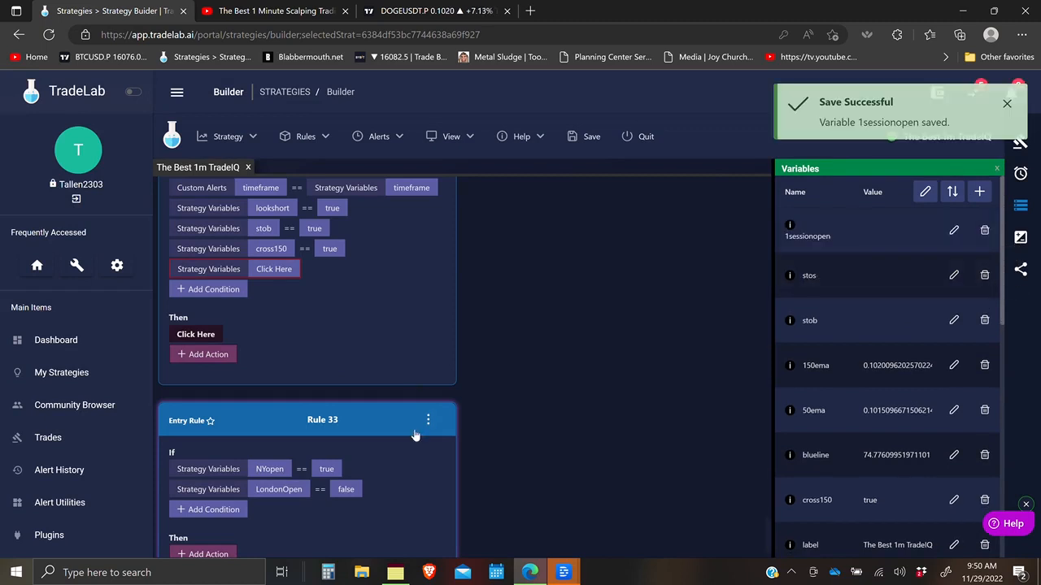
Add an action to Rule 33 that sets the strategy variable 1sessionopen to 1, and rename the rule Sessions Open 1
scroll(413, 435, down, 1)
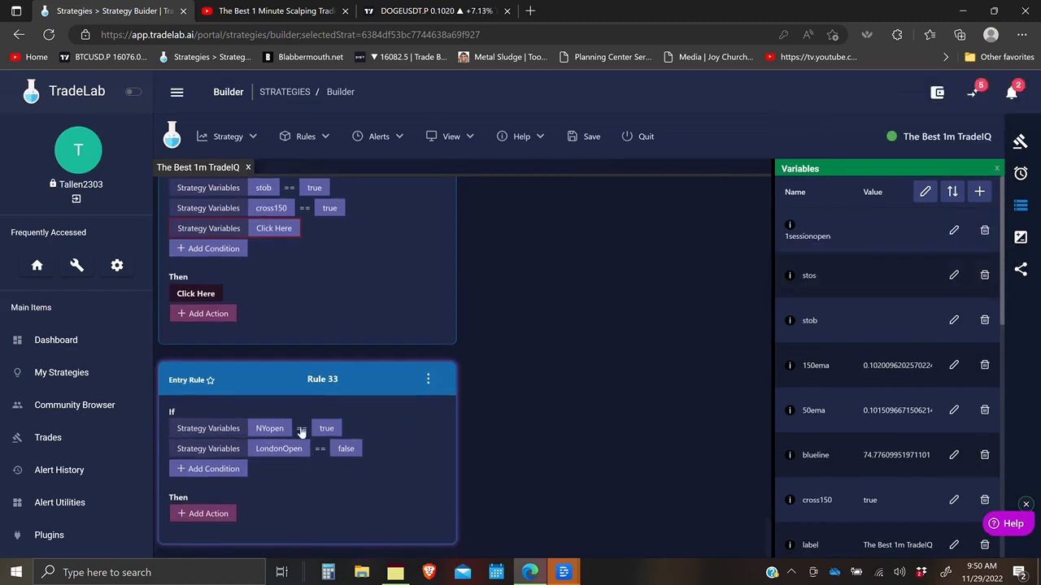
click(213, 514)
click(198, 211)
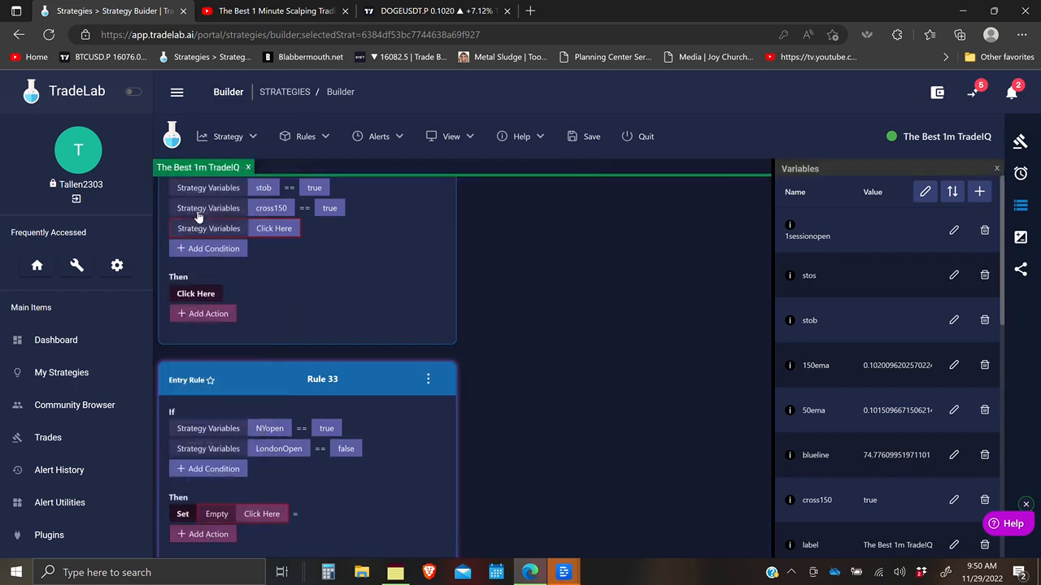
click(261, 515)
click(380, 513)
text(1)
key(Return)
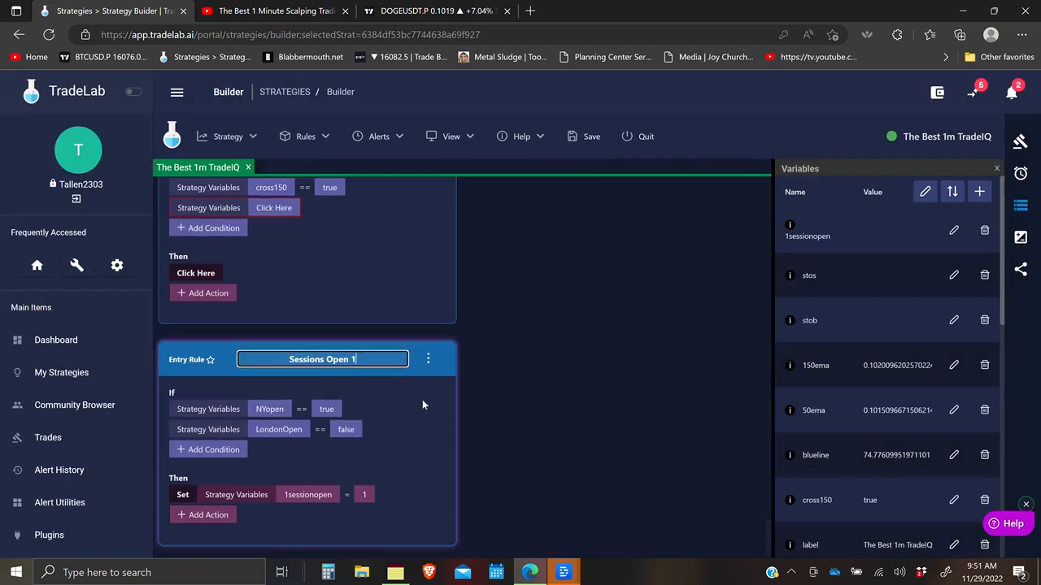
click(423, 400)
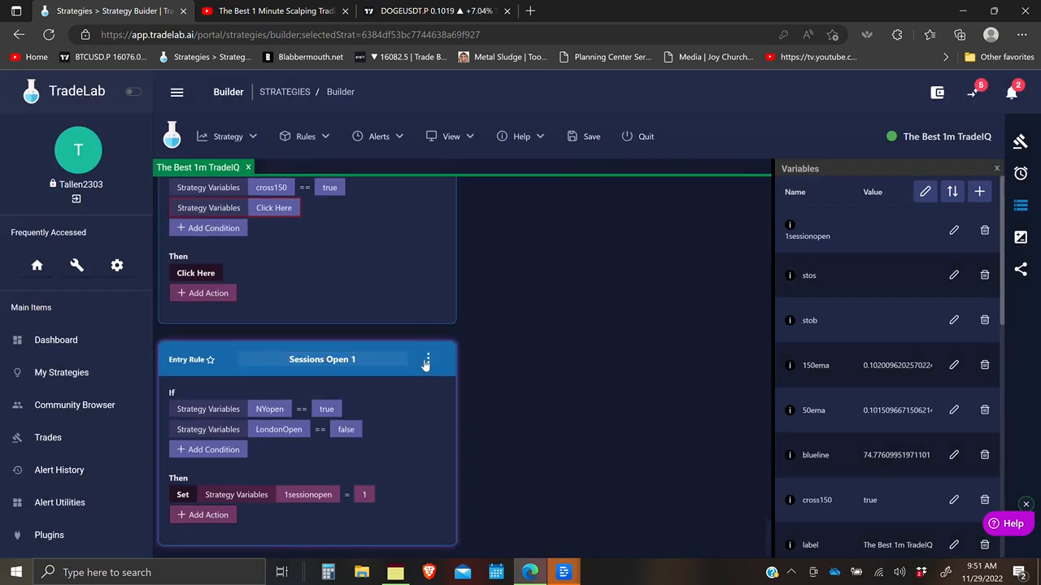
Duplicate the Sessions Open 1 entry rule directly below itself
click(428, 360)
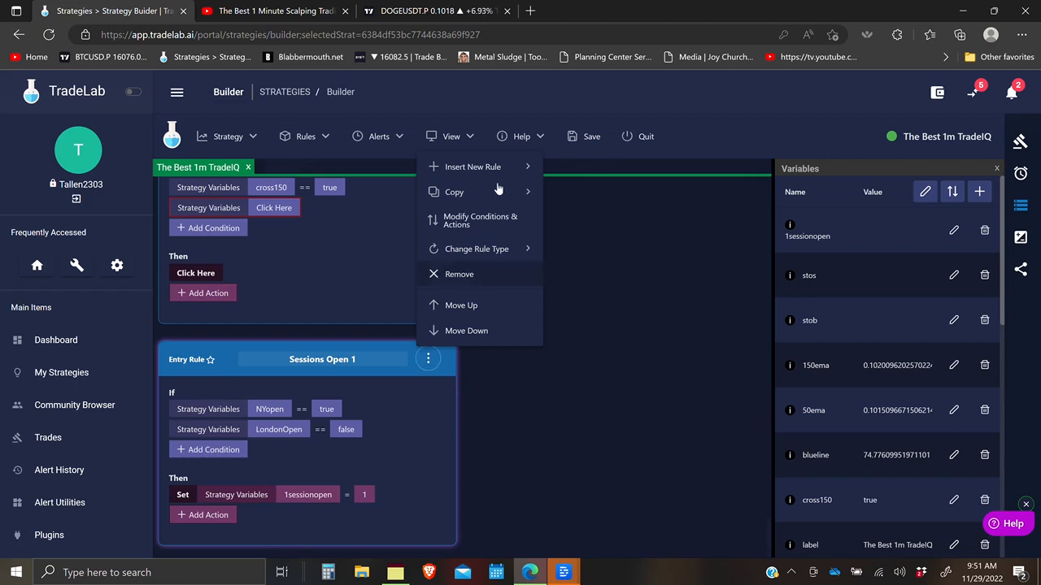
mouse_move(500, 192)
click(561, 204)
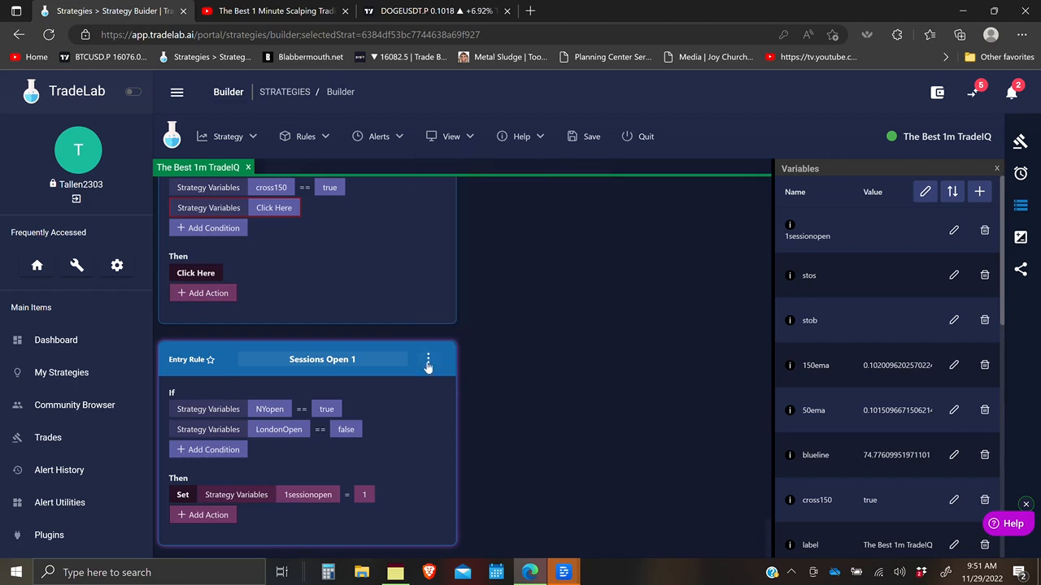
click(428, 364)
mouse_move(469, 200)
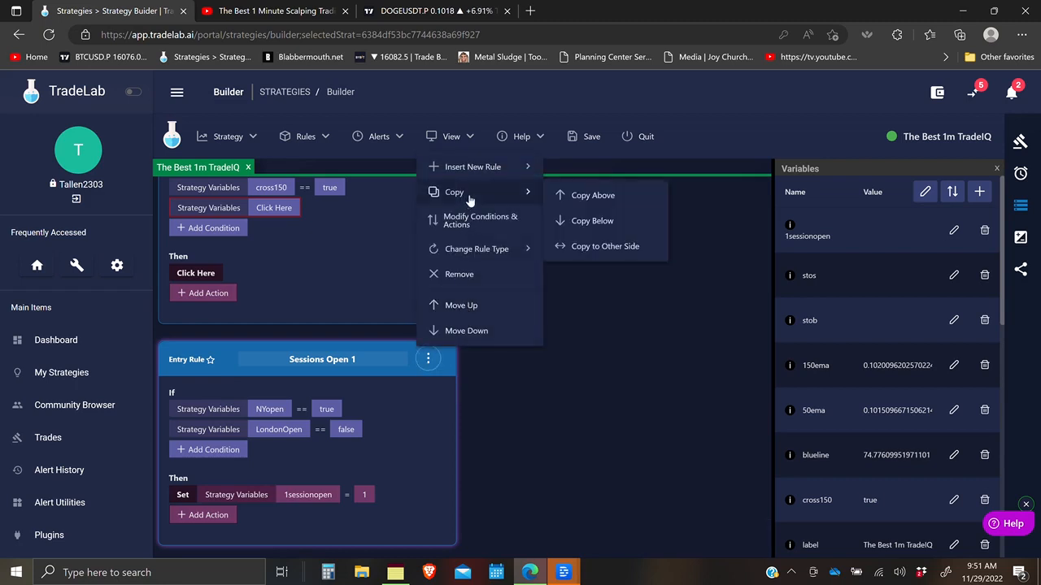
click(585, 220)
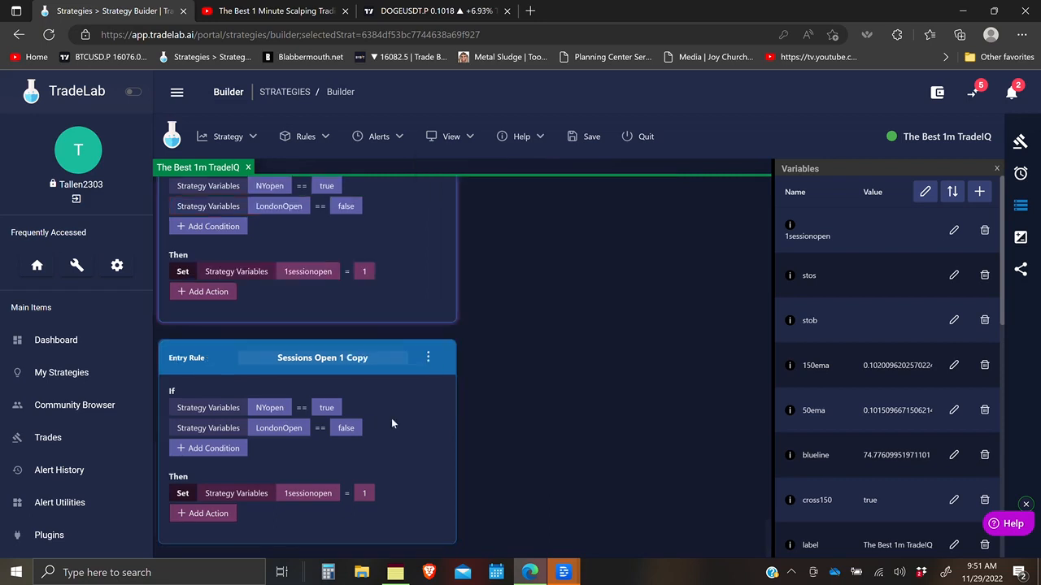
In the copied rule, require LondonOpen to be true, rename it Sessions Open 2, and set 1sessionopen to 2
click(348, 434)
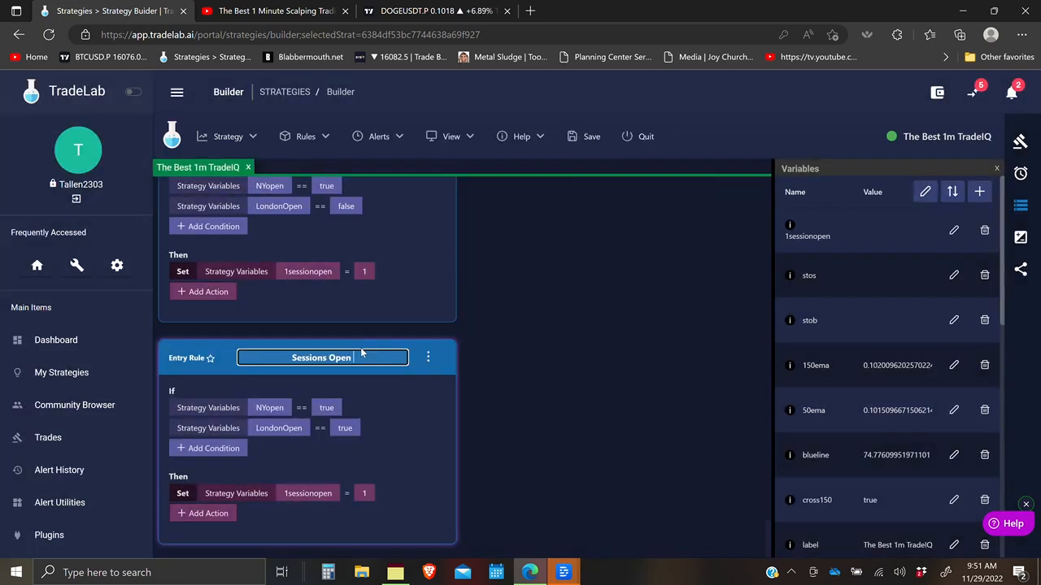
text(2)
click(364, 494)
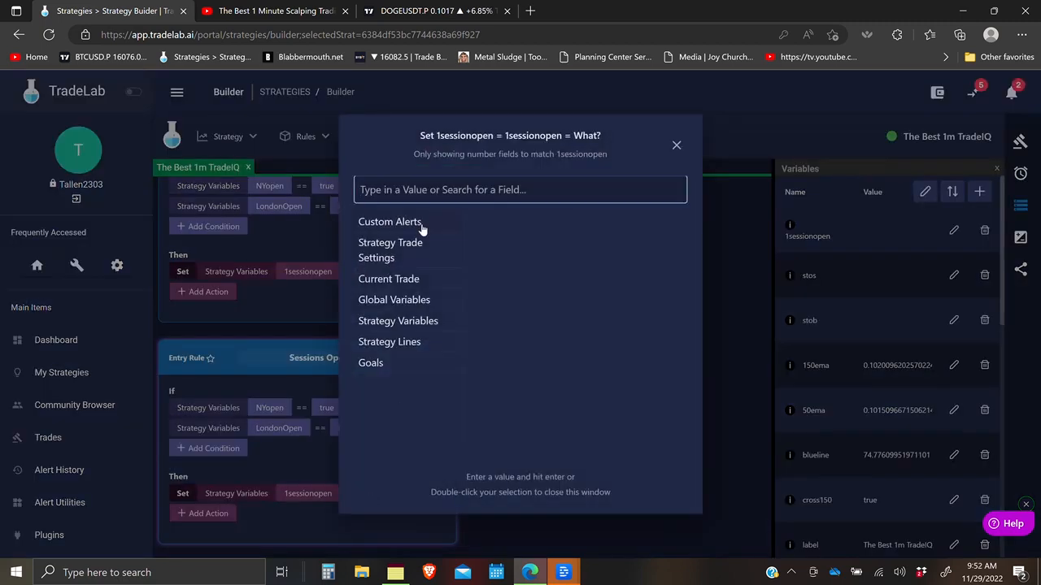
text(2)
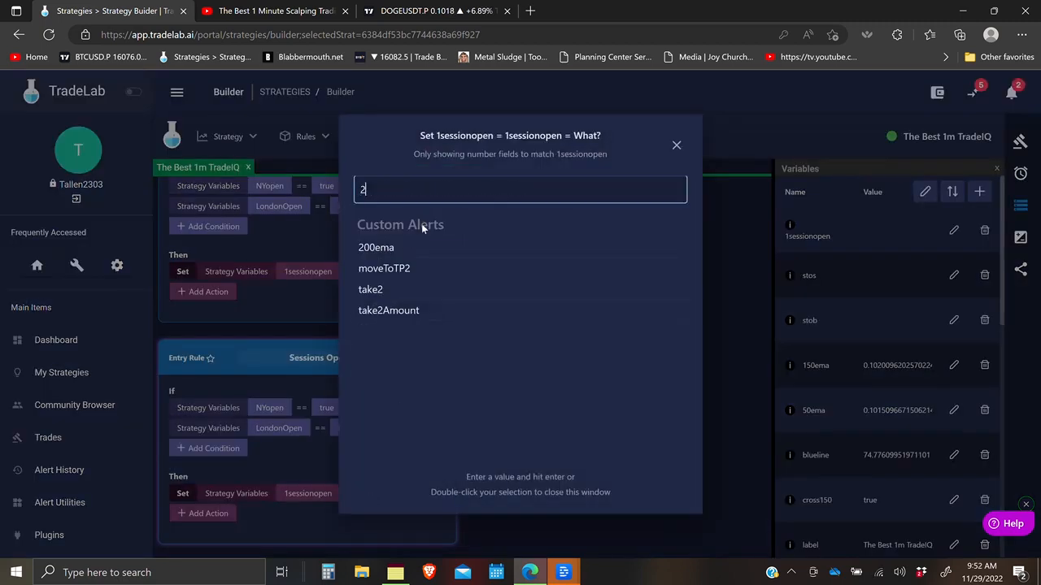
key(Return)
Copy the Sessions Open 2 rule to the exit side and also directly below itself
click(428, 356)
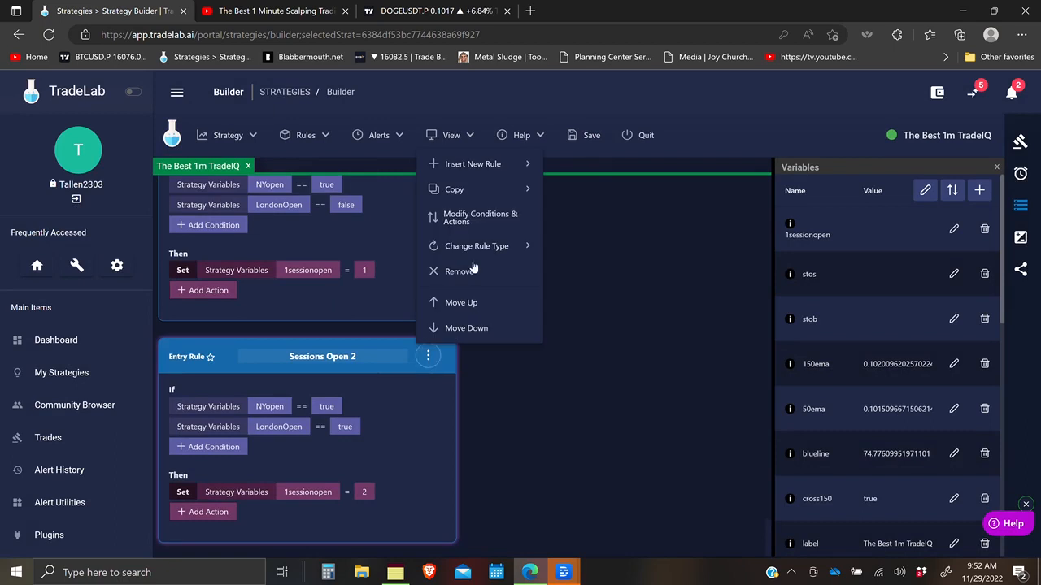
mouse_move(513, 191)
click(596, 247)
click(430, 361)
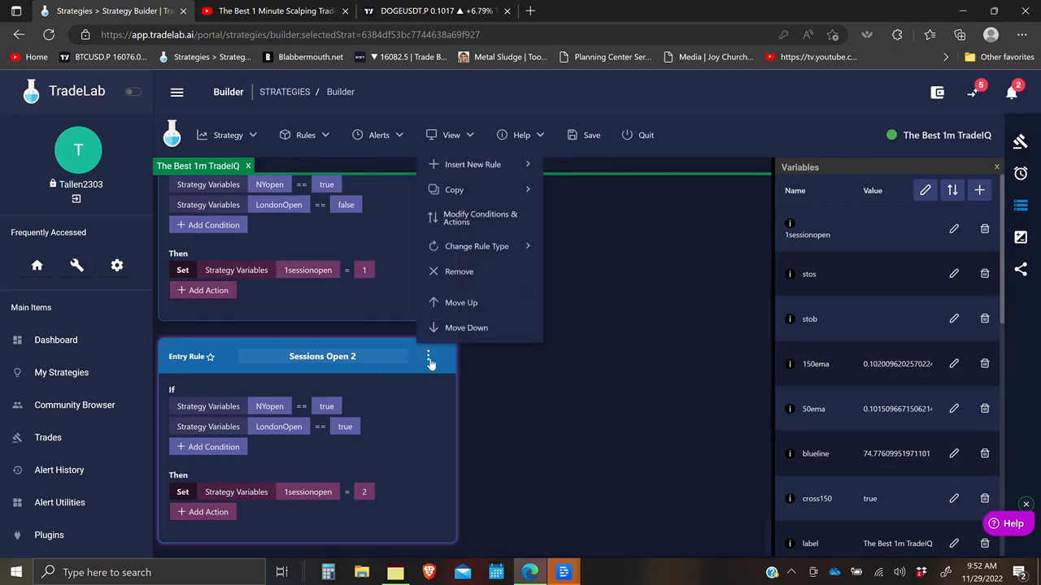
mouse_move(510, 197)
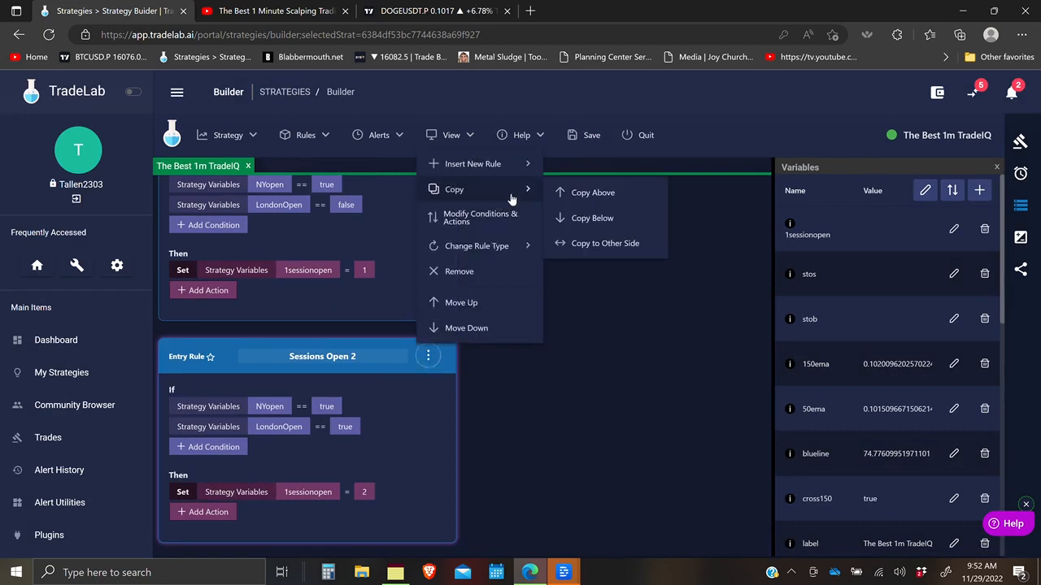
click(587, 218)
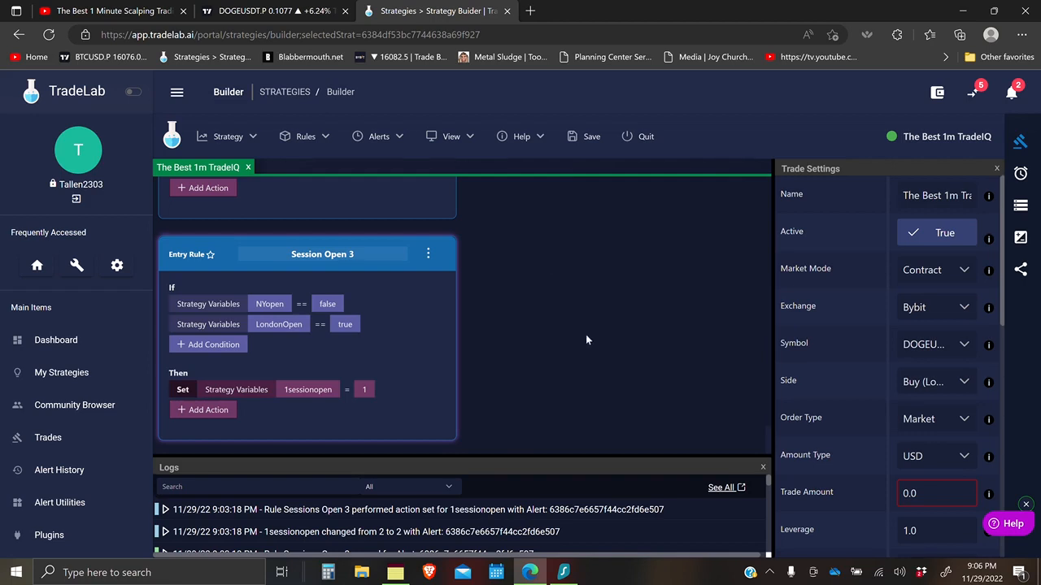
Add a new entry rule after Session Open 3 with the conditions NYopen == false and LondonOpen == false
scroll(437, 306, up, 3)
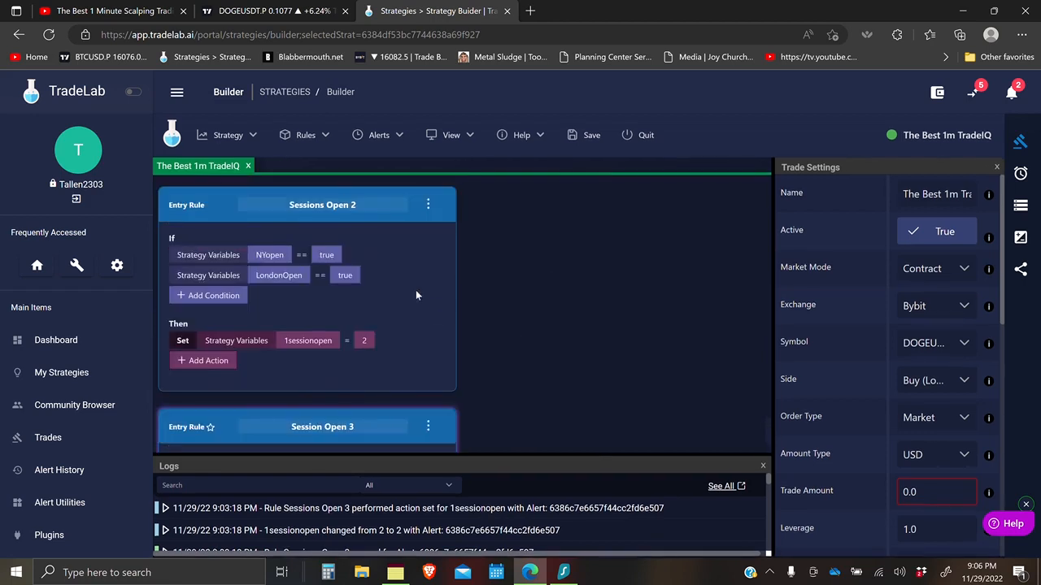
scroll(370, 332, down, 3)
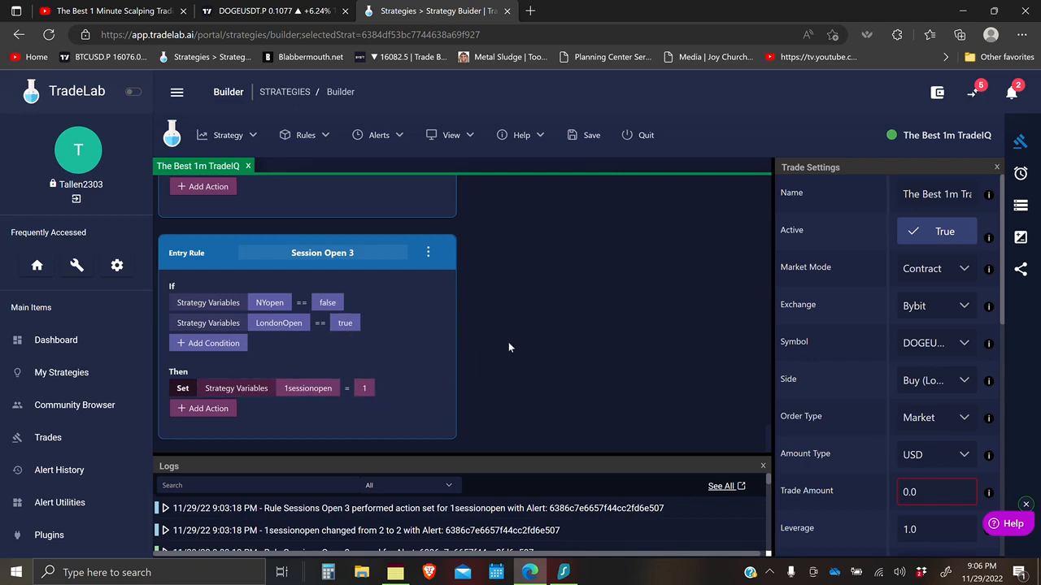
click(302, 135)
click(302, 163)
click(210, 362)
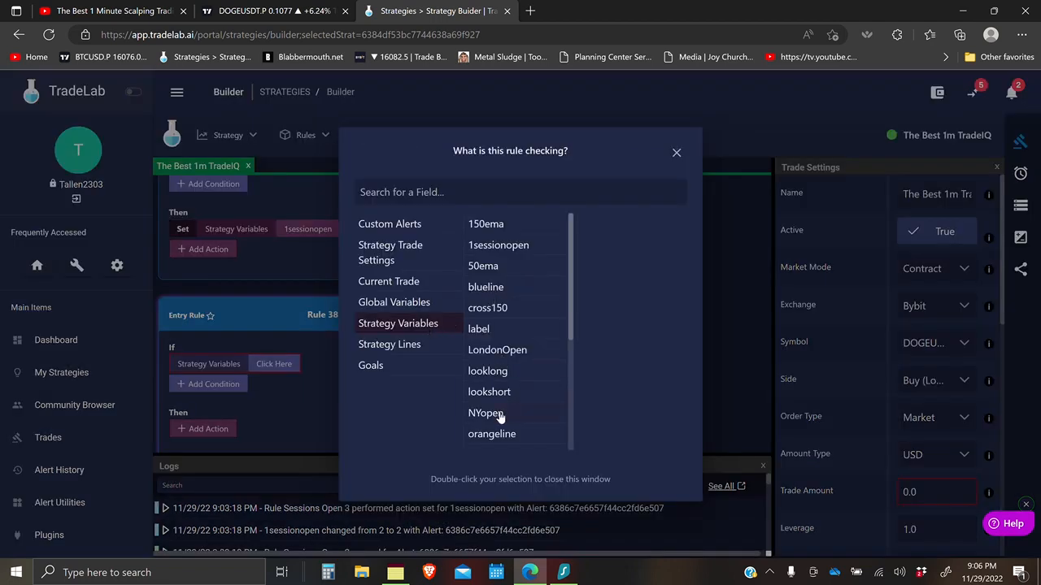
double_click(485, 413)
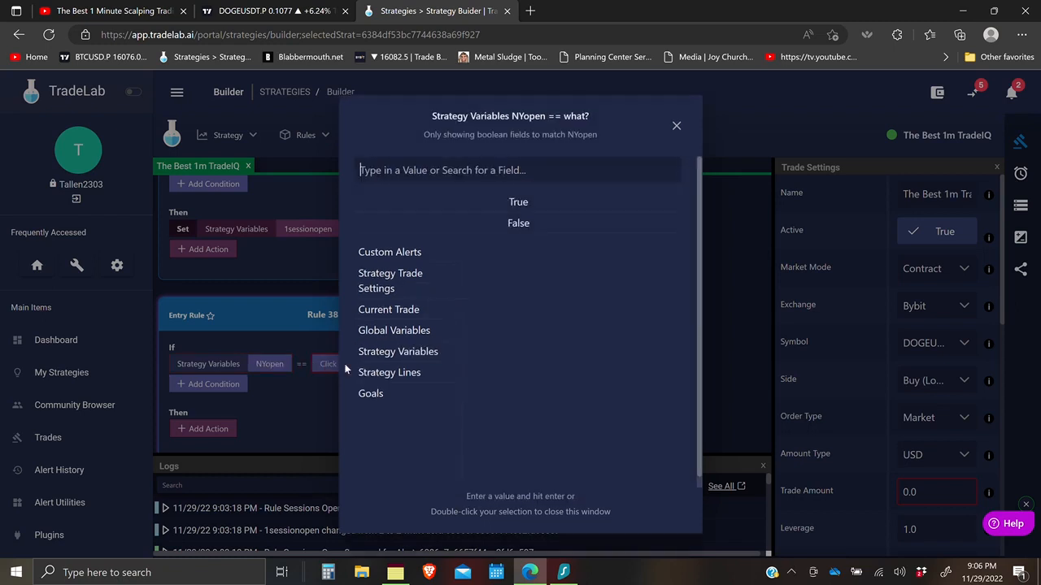
double_click(537, 226)
click(415, 328)
double_click(502, 349)
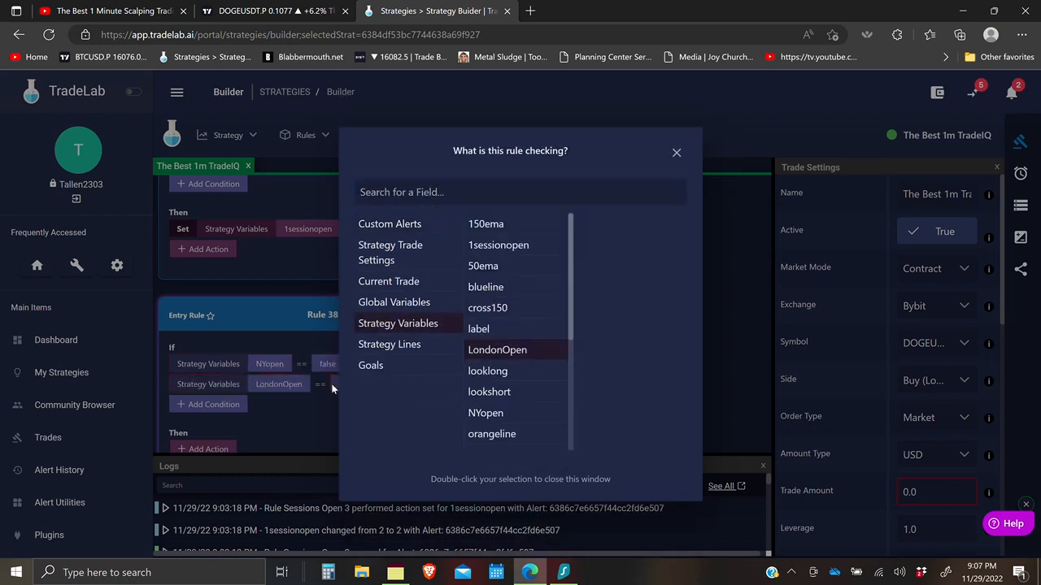
Add an action to Rule 38 that sets the strategy variable 1sessionopen to 0, and rename the rule Sessions closed
click(205, 408)
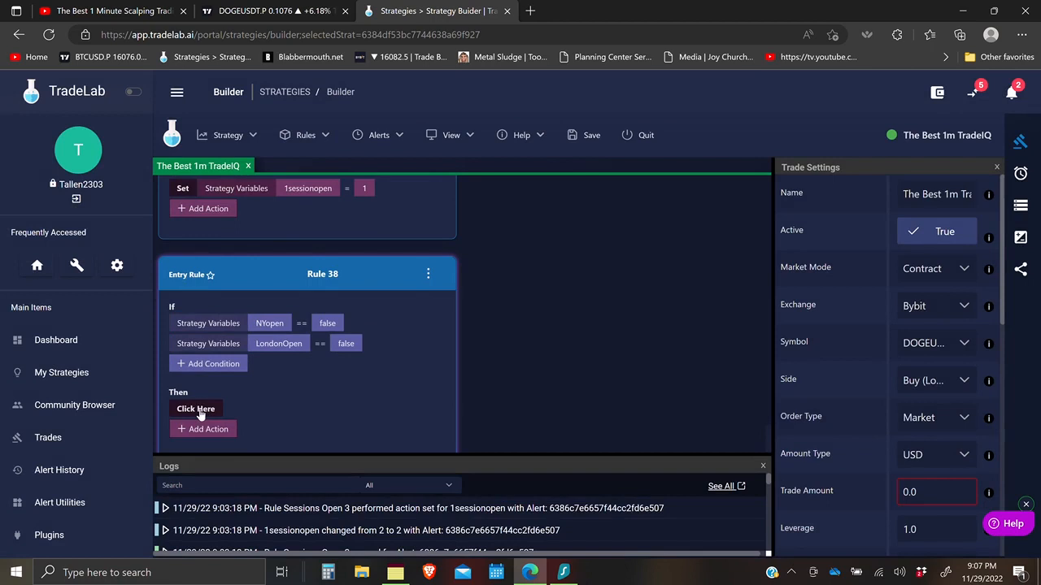
click(200, 411)
click(190, 111)
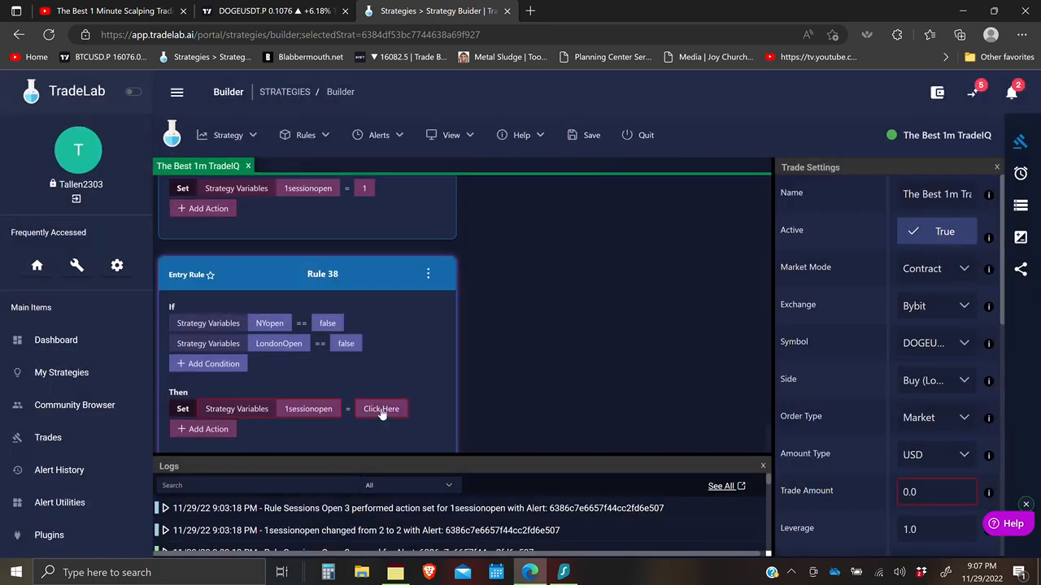
Copy the Session Open 3 and Sessions closed entry rules to the exit side
click(428, 270)
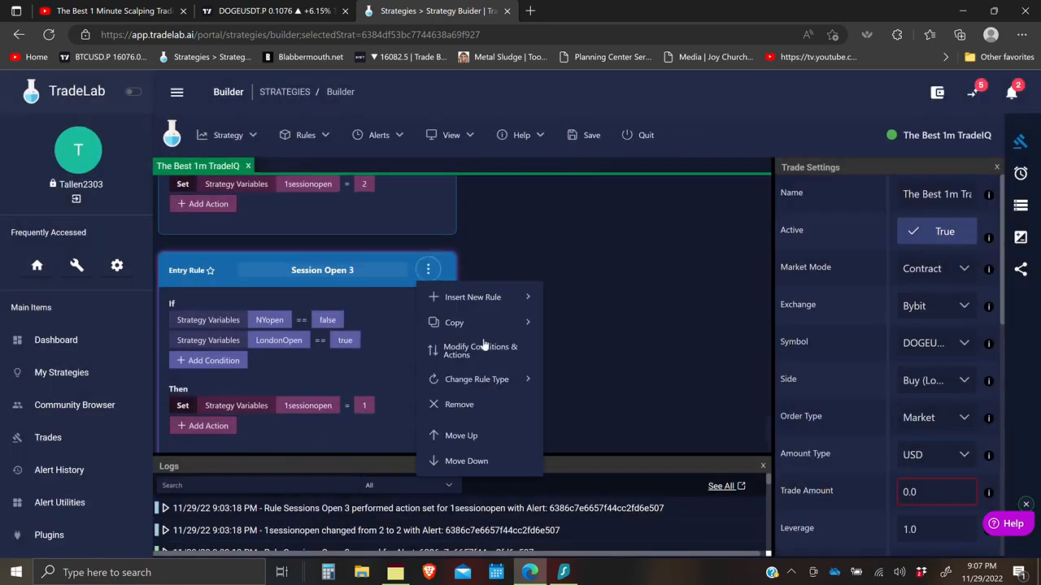
mouse_move(526, 325)
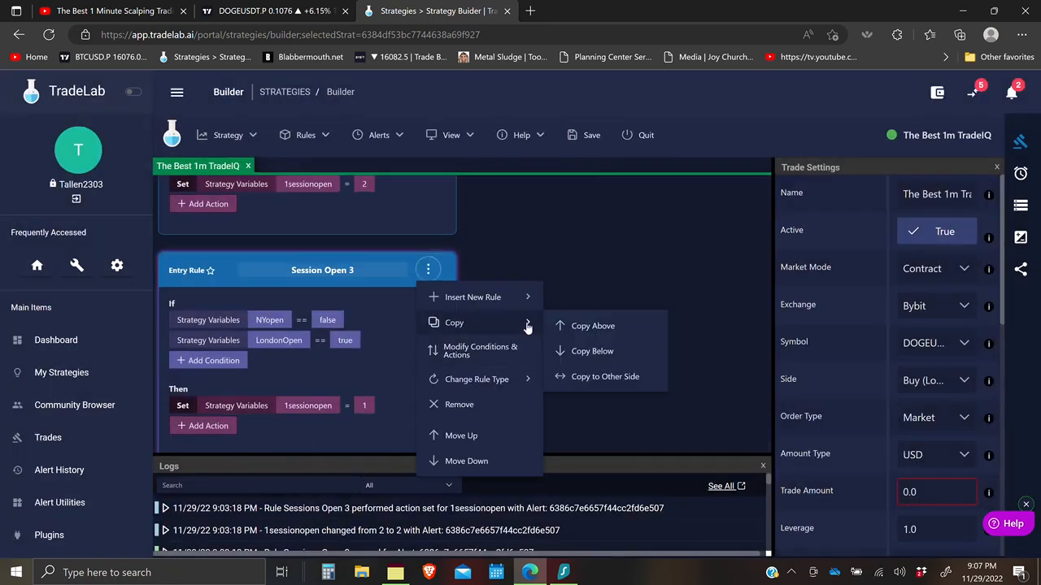
click(605, 377)
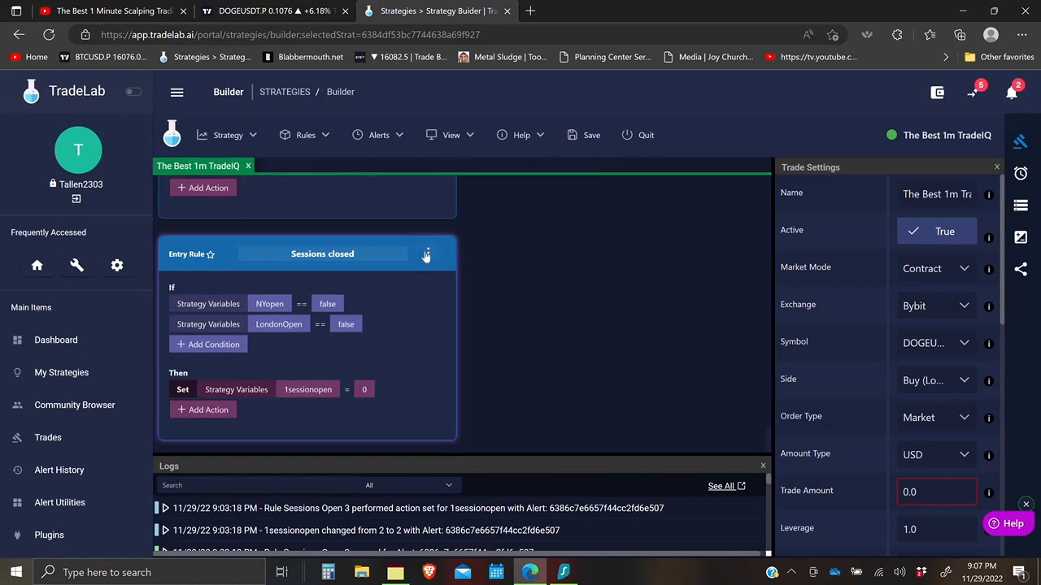
click(426, 255)
mouse_move(500, 314)
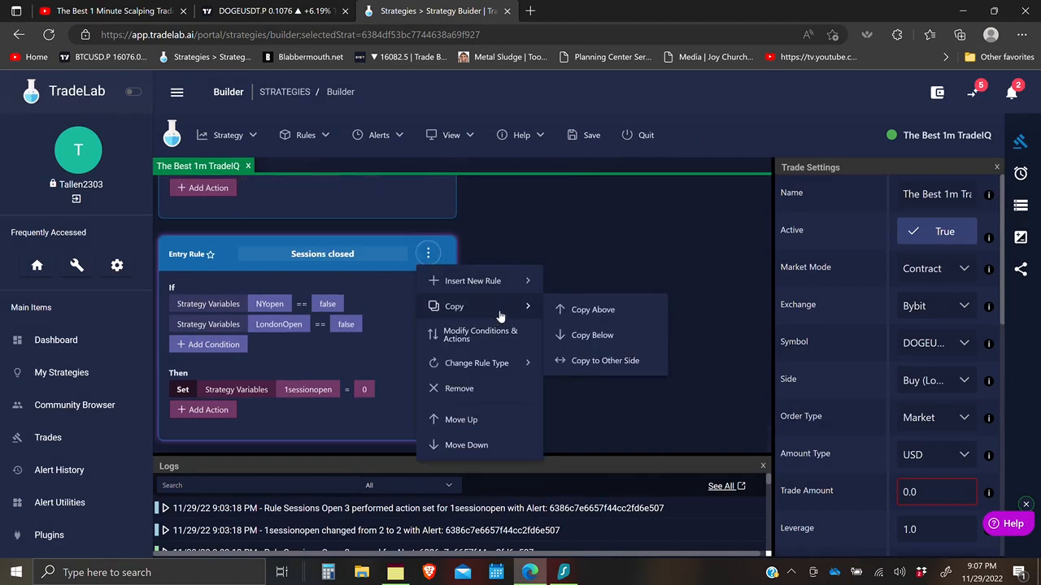
click(585, 361)
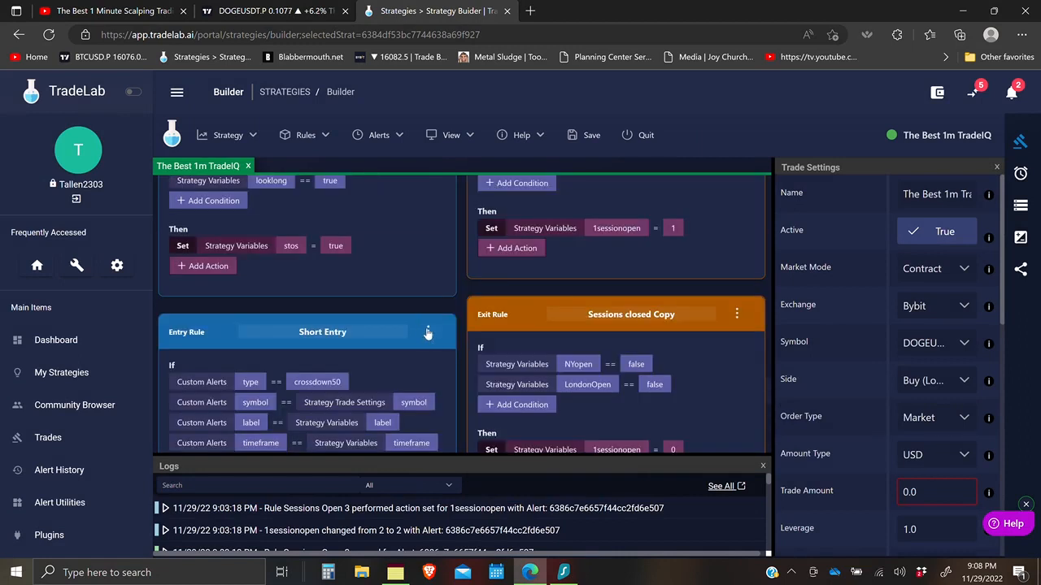
Move the Short Entry rule down to the end of the entry rules and complete its unfinished condition as 1sessionopen >= 1
click(427, 332)
click(460, 523)
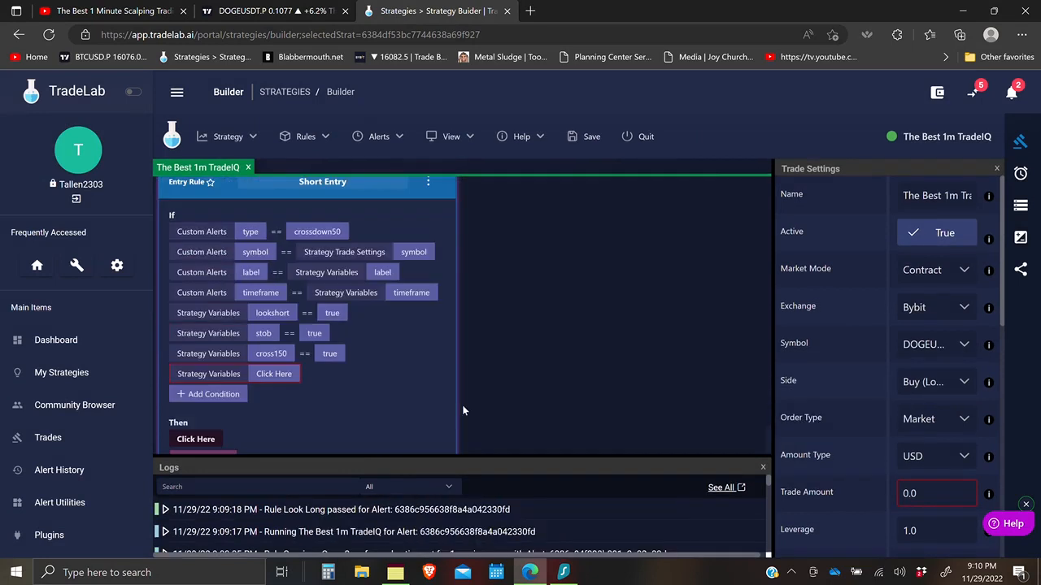
scroll(465, 402, down, 3)
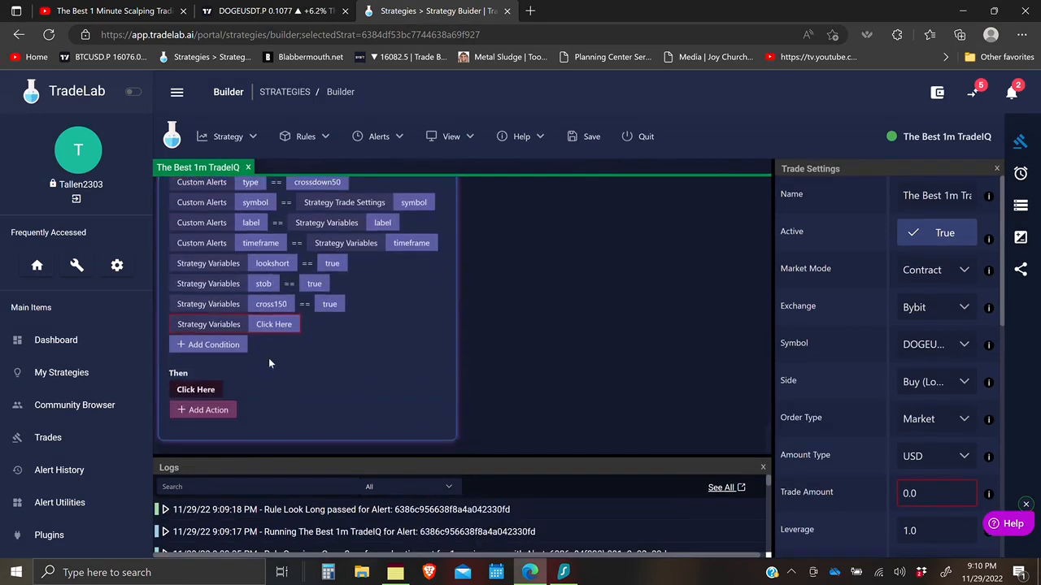
click(230, 326)
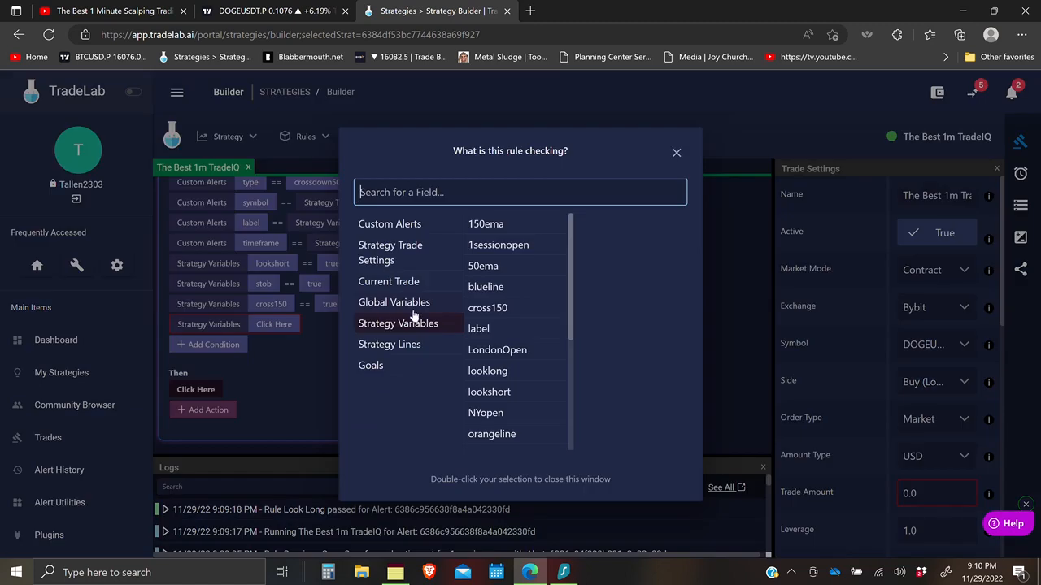
double_click(510, 250)
click(343, 404)
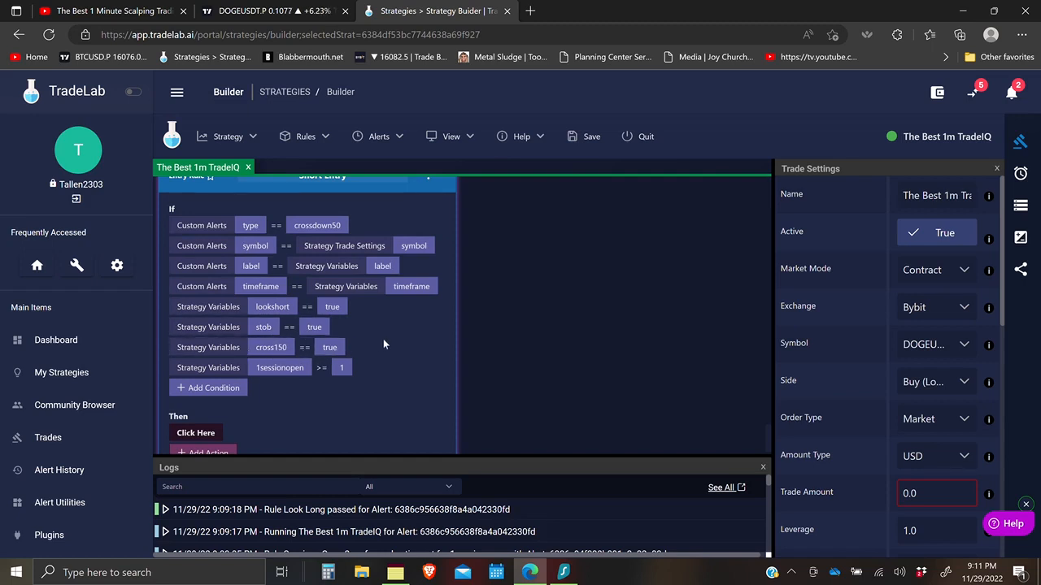
Add a condition to the Short Entry rule requiring the strategy variable price to be less than the strategy variable SwingHigh
scroll(384, 338, down, 1)
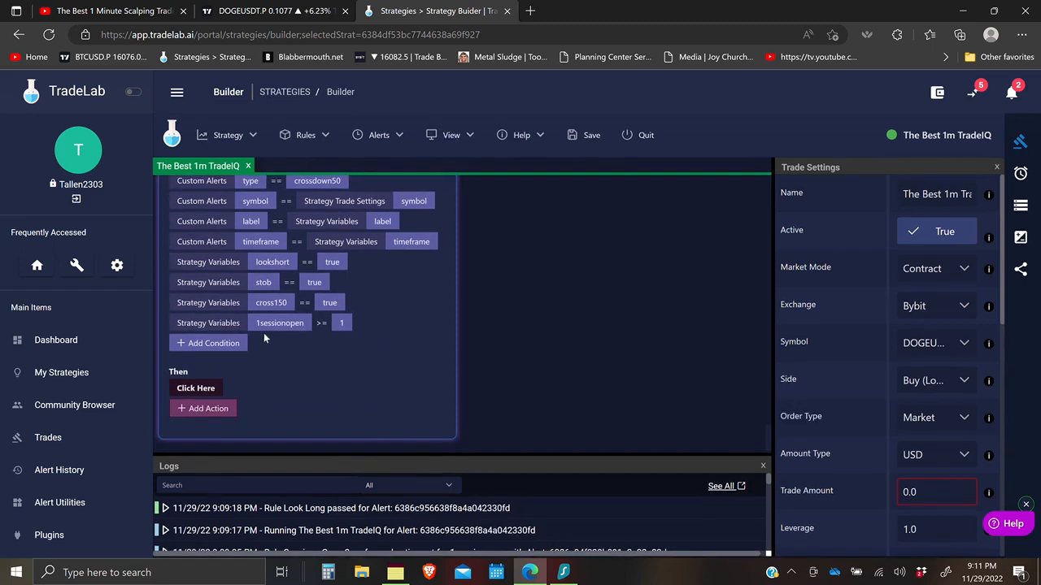
click(193, 392)
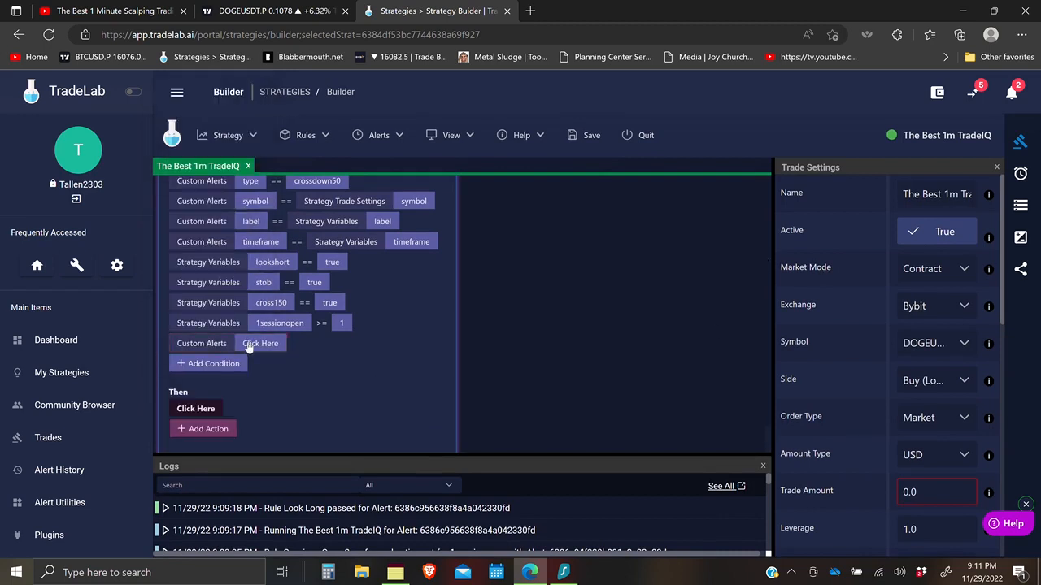
click(291, 345)
click(308, 439)
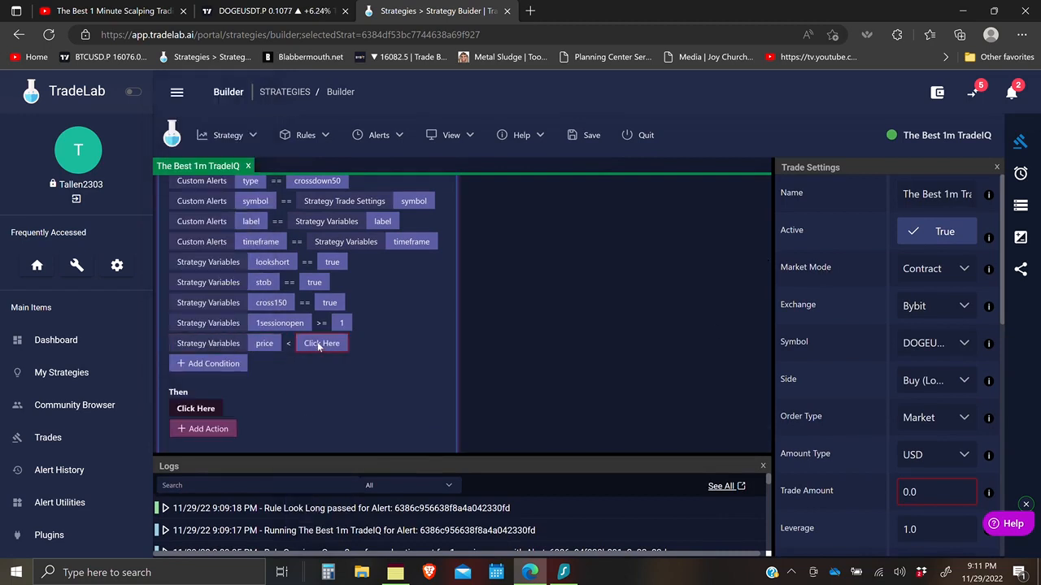
click(325, 343)
scroll(540, 370, down, 1)
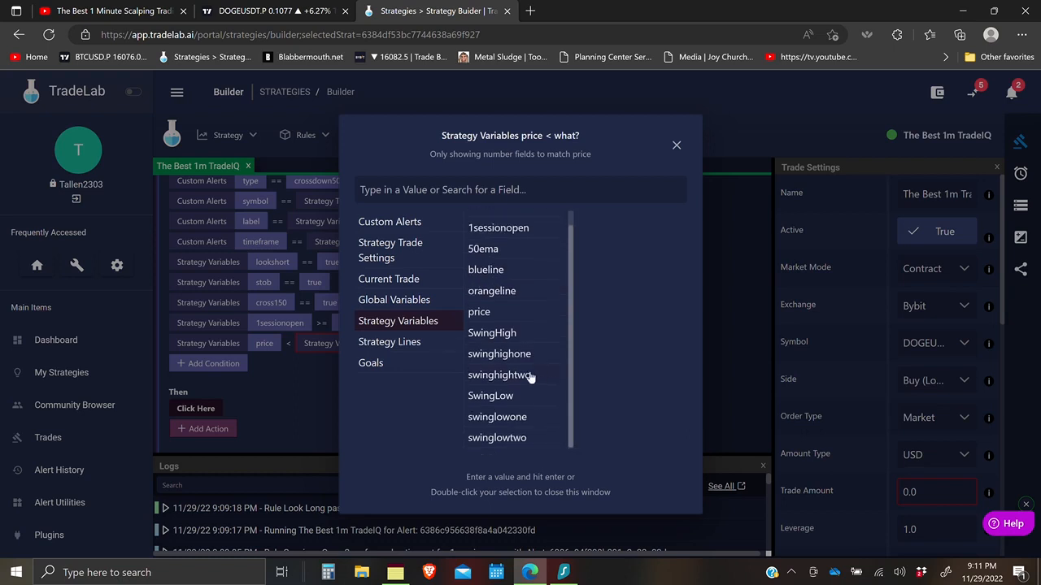
click(492, 335)
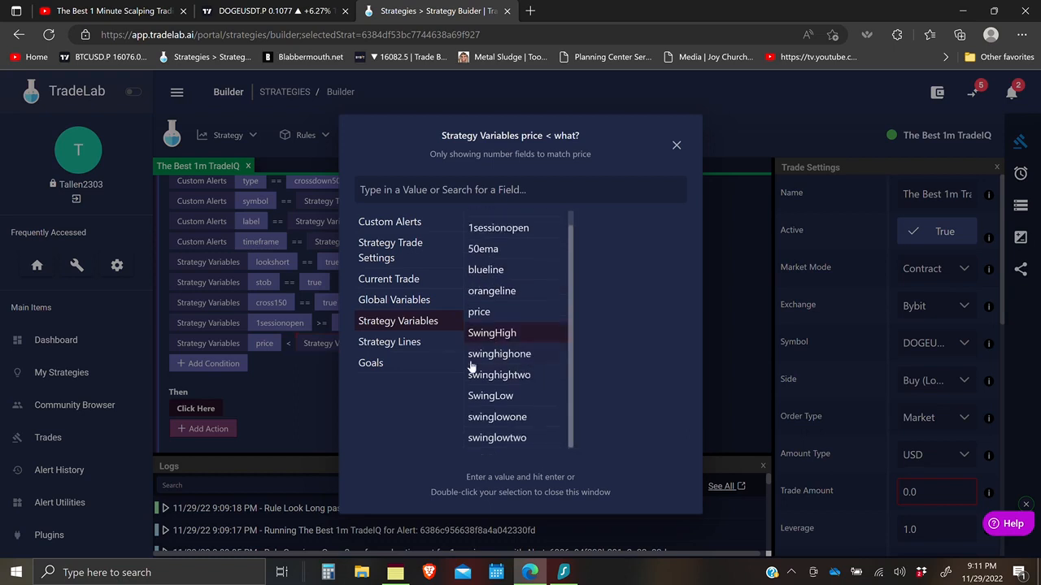
click(288, 394)
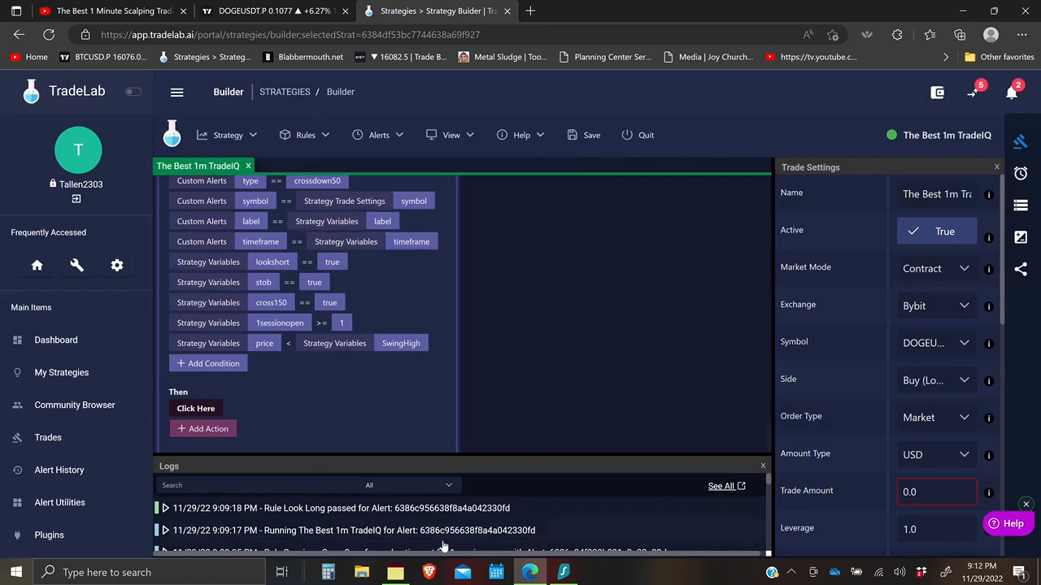
Check the short-trade criteria in My Notes and add a Place Order action plus a second empty action to the Short Entry rule
click(396, 573)
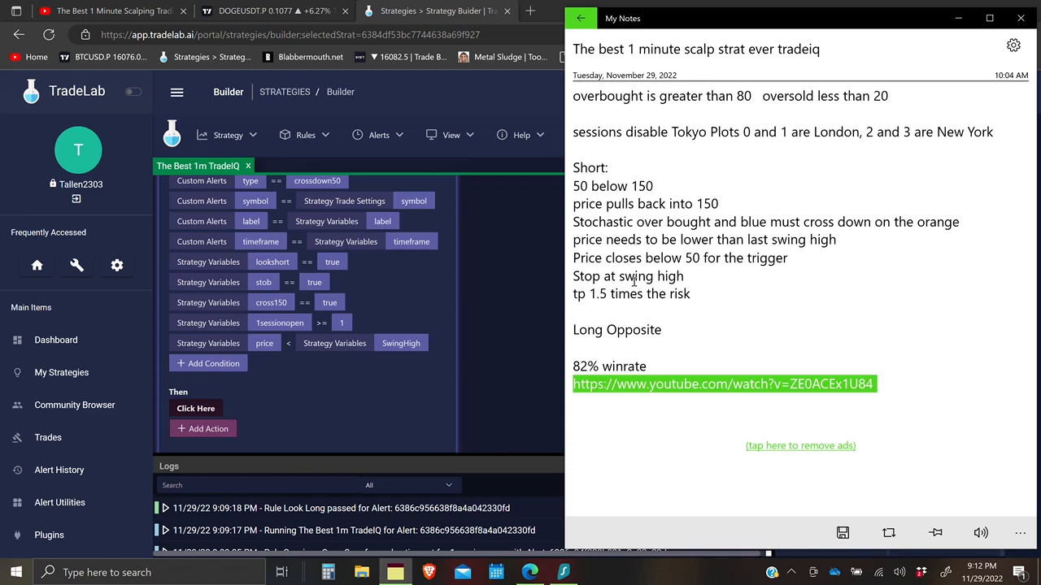
click(261, 413)
click(208, 92)
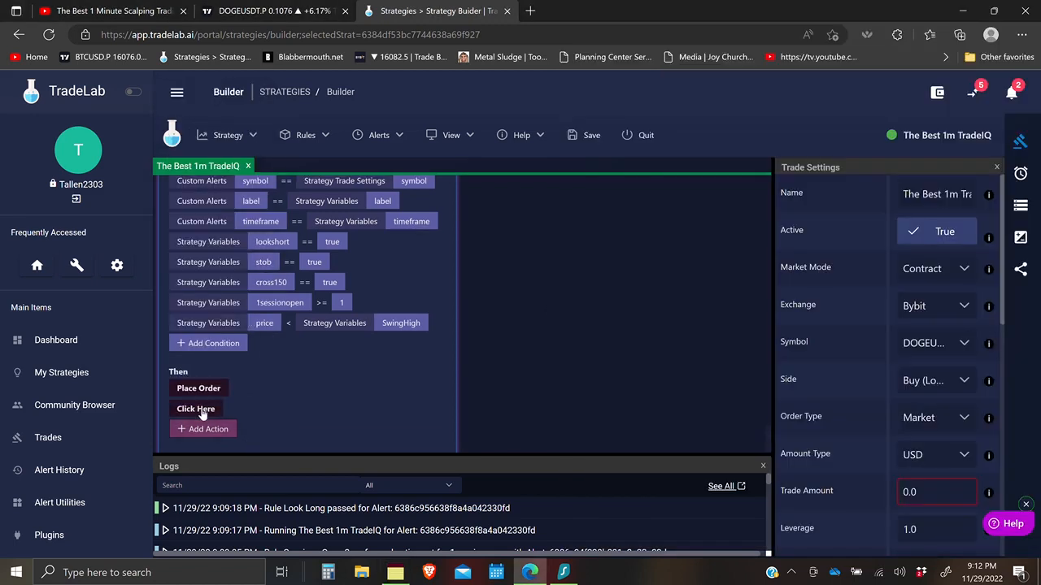
Create one Stop Loss line with price type USD Exact Price that closes the position with a market order
click(1022, 239)
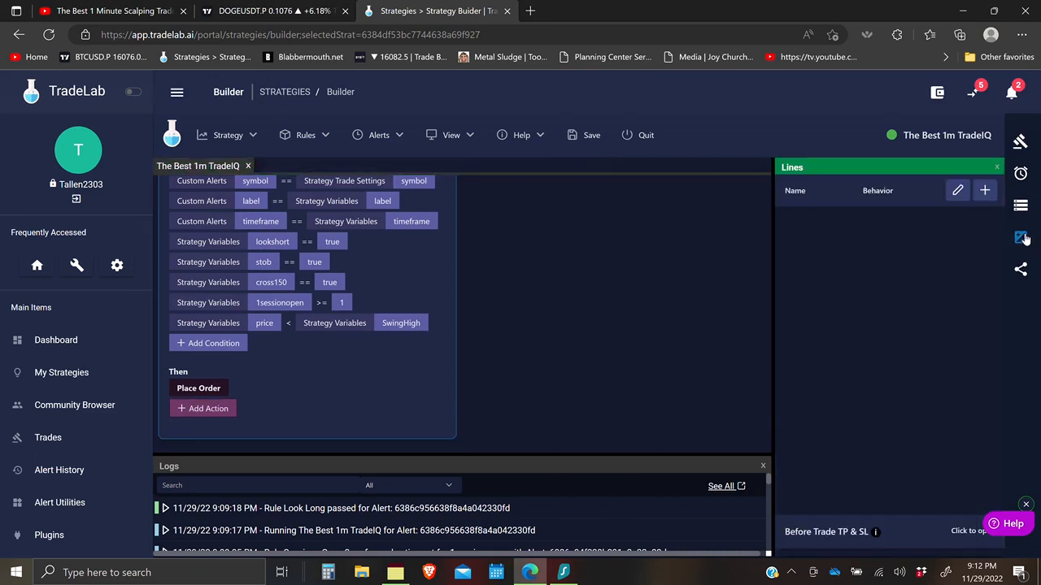
click(984, 192)
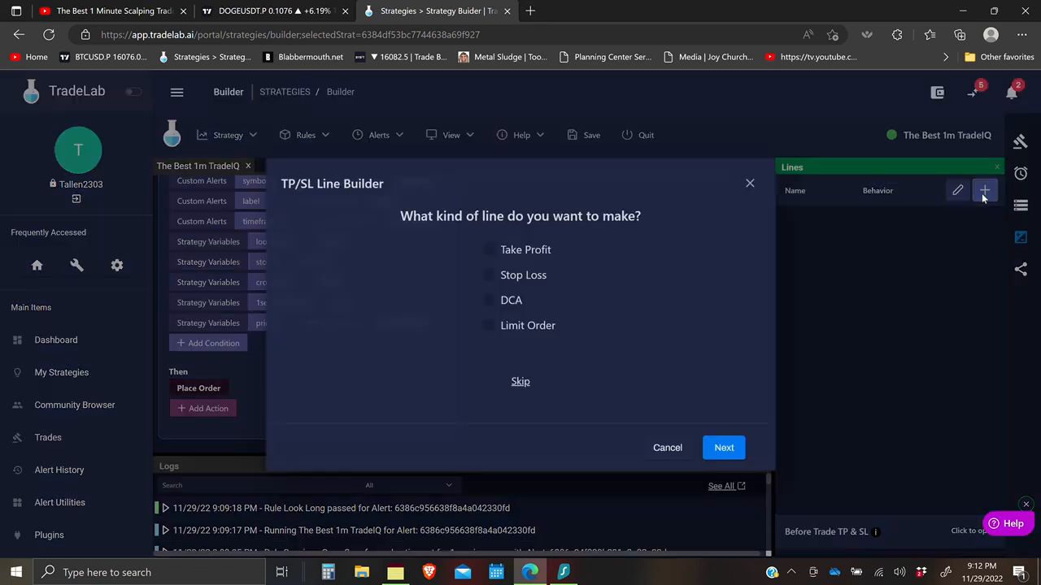
click(488, 275)
click(721, 447)
click(728, 391)
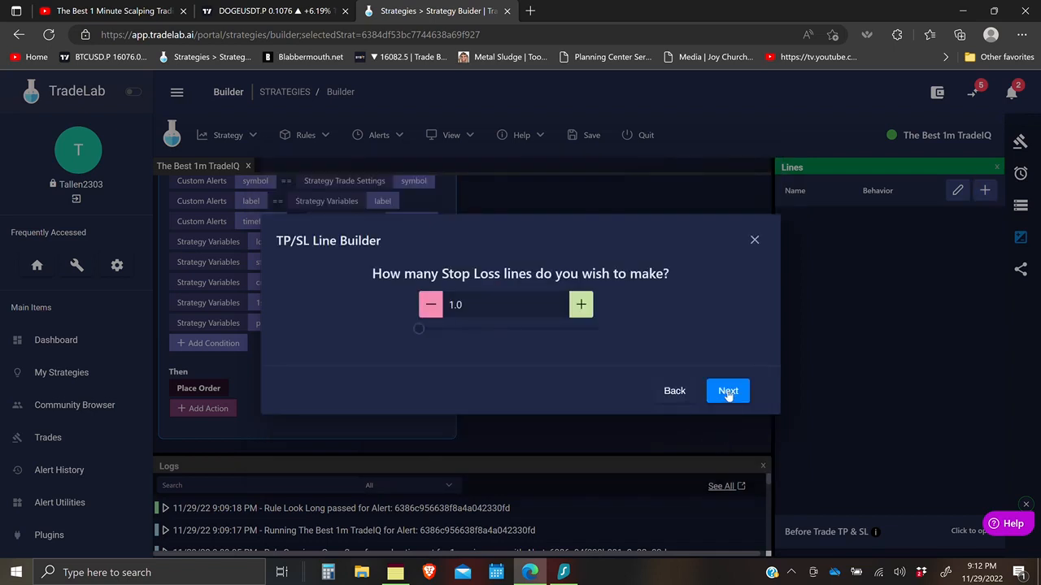
click(587, 322)
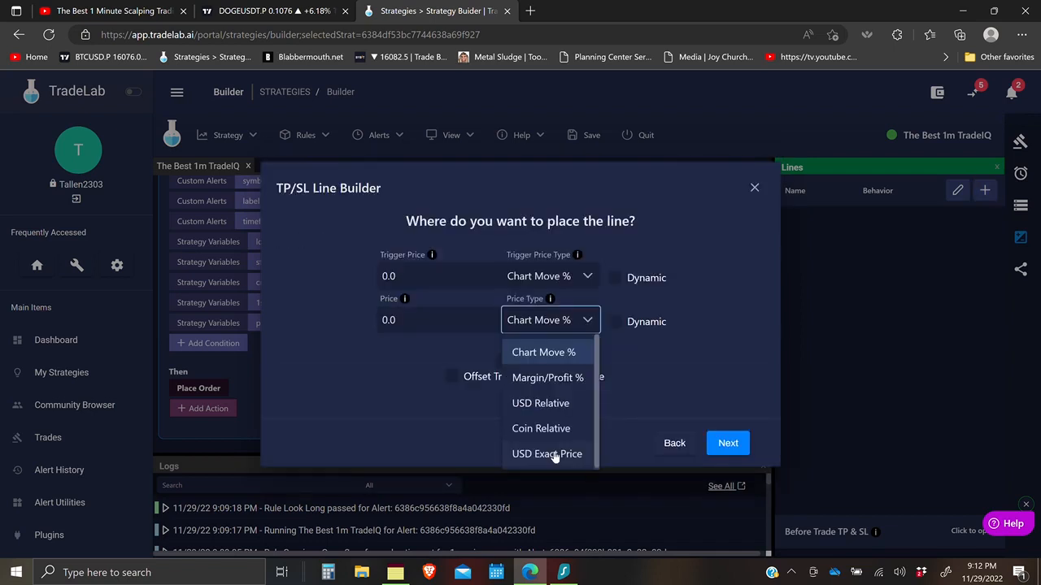
click(554, 457)
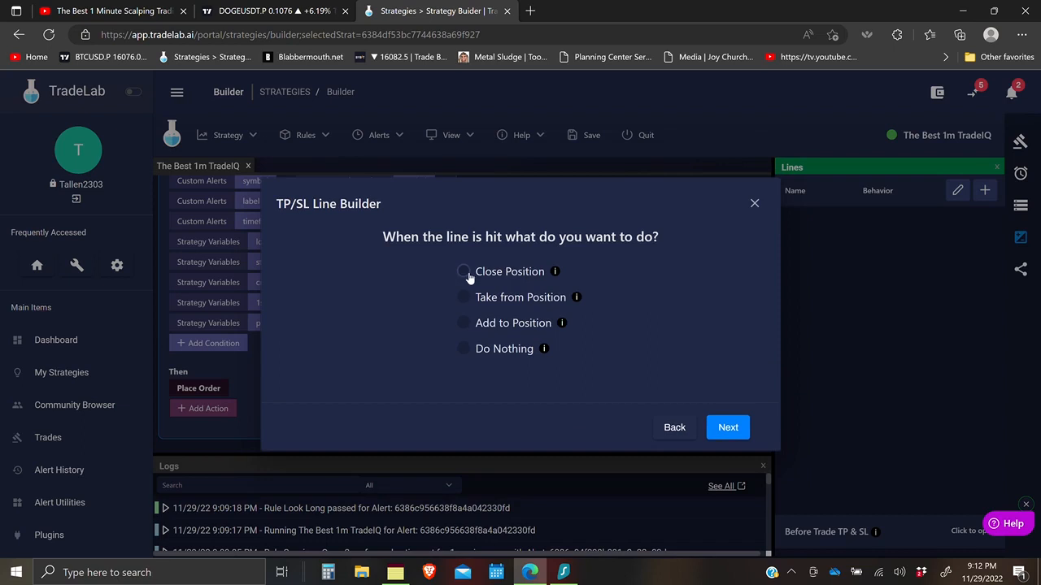
click(465, 273)
click(487, 324)
click(727, 400)
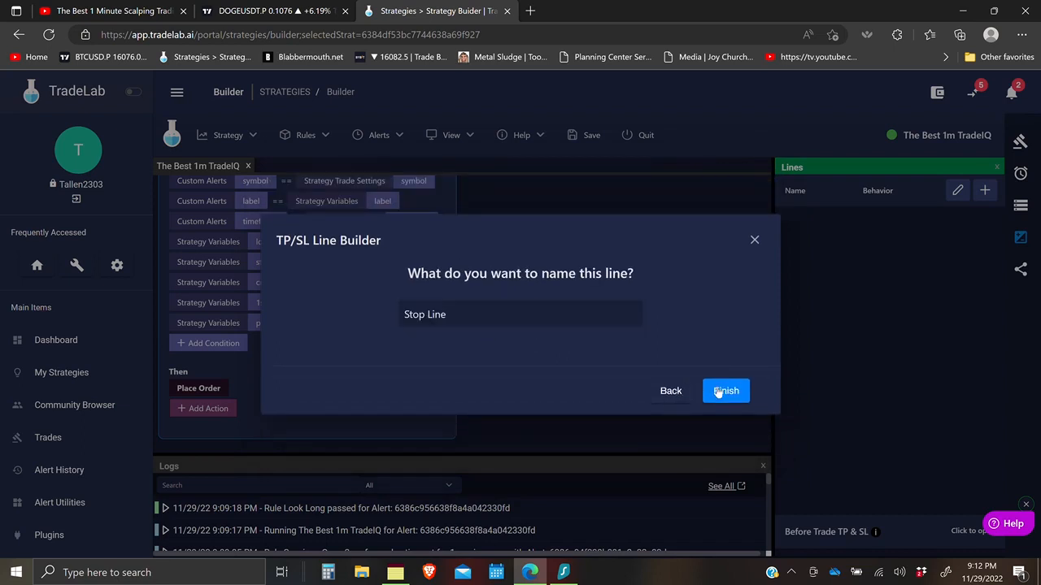
click(719, 392)
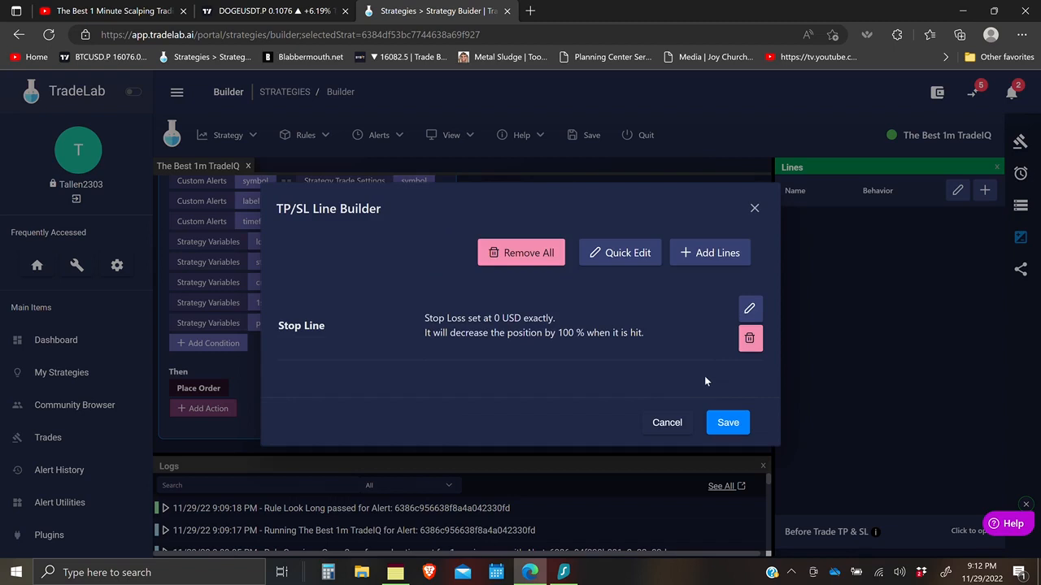
Add one Take Profit line with price type USD Exact Price that closes the position with a limit order, and save the lines
click(706, 256)
click(490, 250)
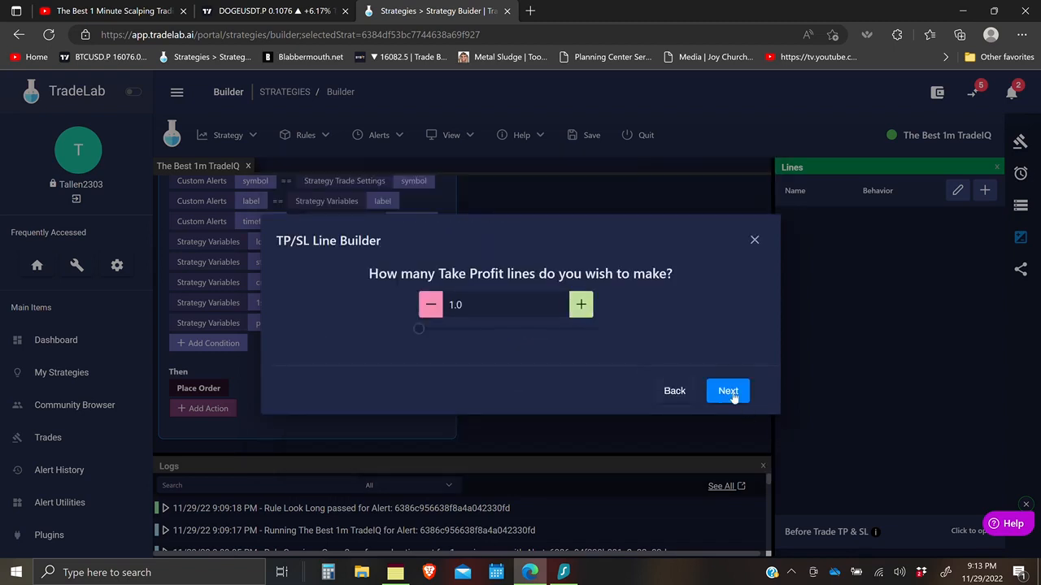
click(734, 392)
click(558, 328)
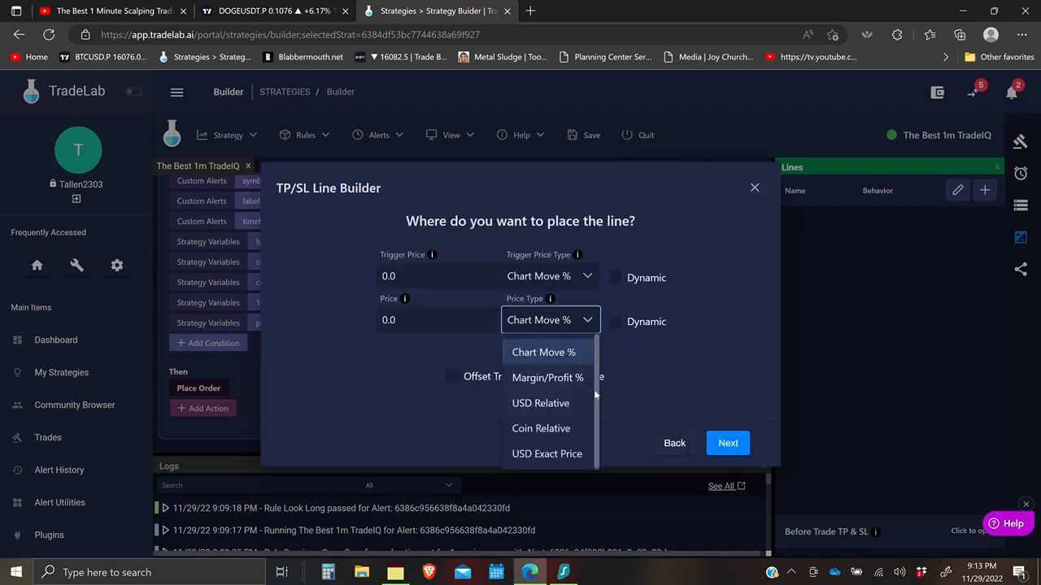
click(566, 455)
click(730, 443)
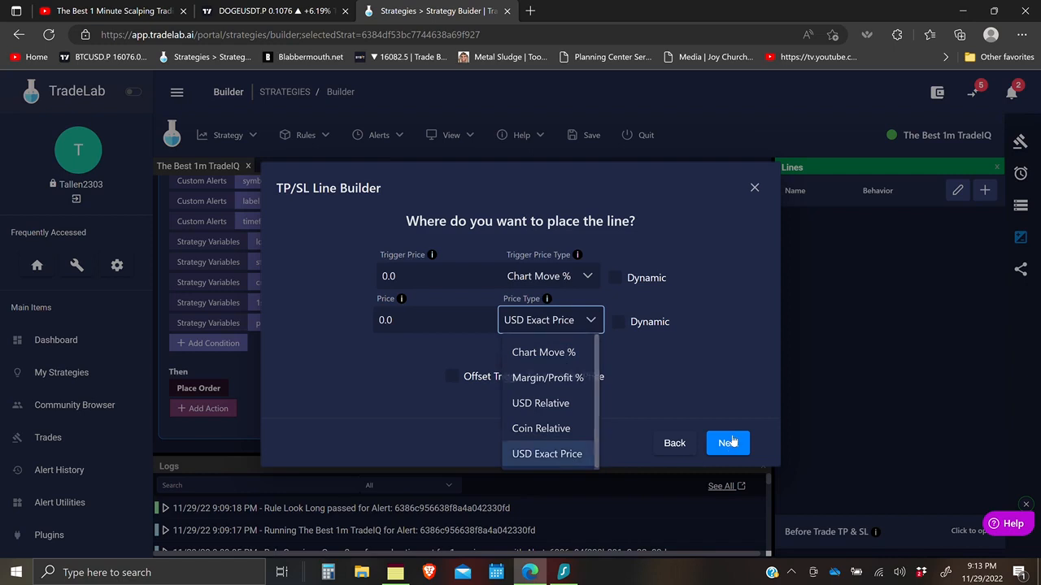
click(729, 445)
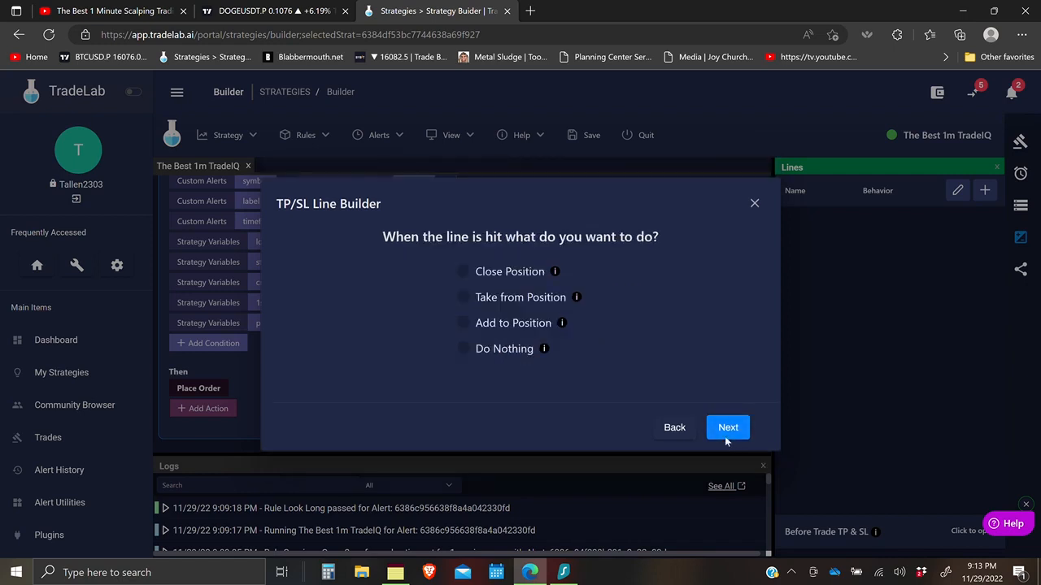
click(463, 271)
click(487, 298)
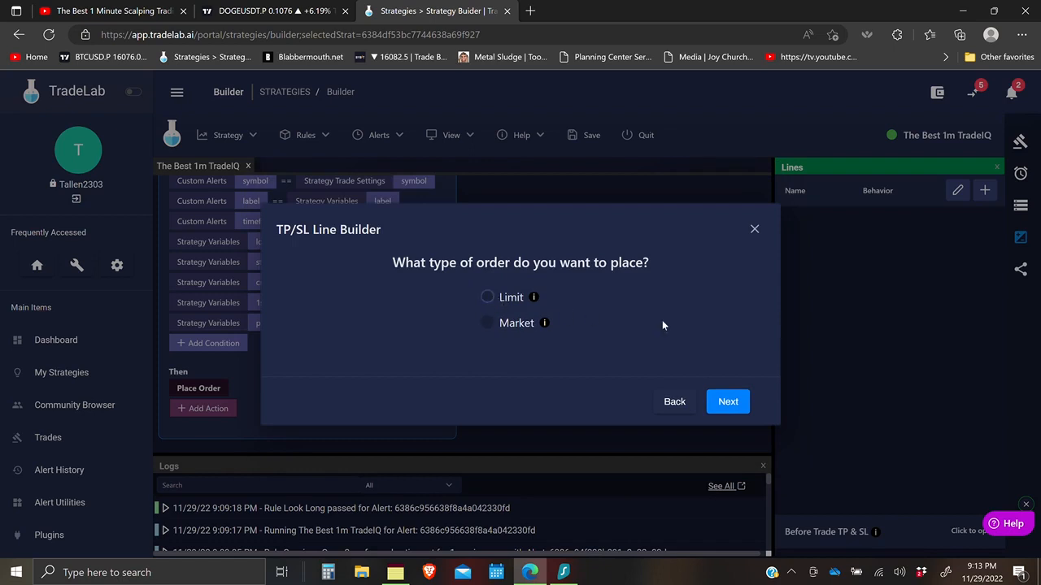
click(726, 401)
click(738, 398)
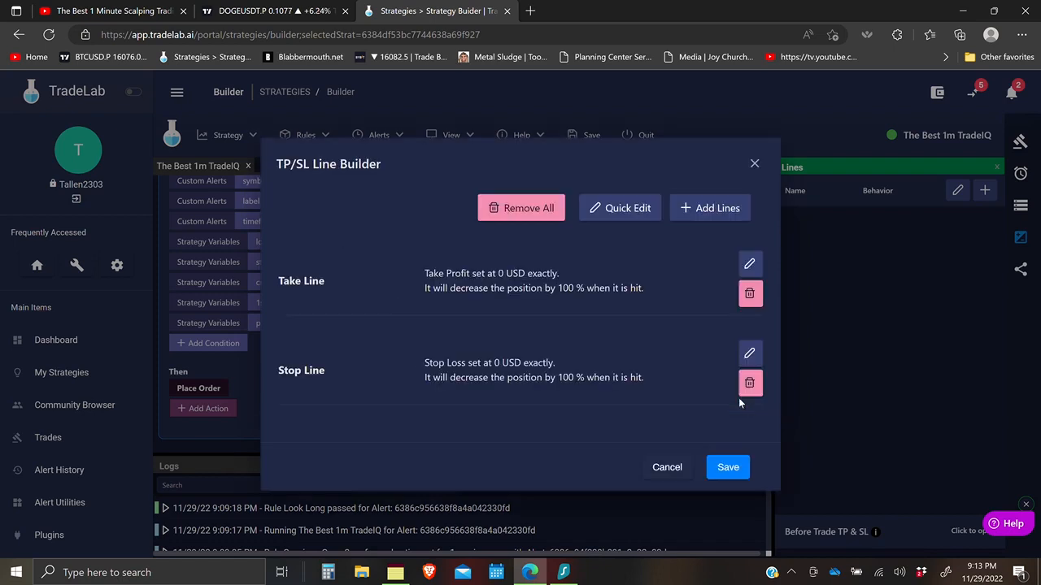
click(735, 468)
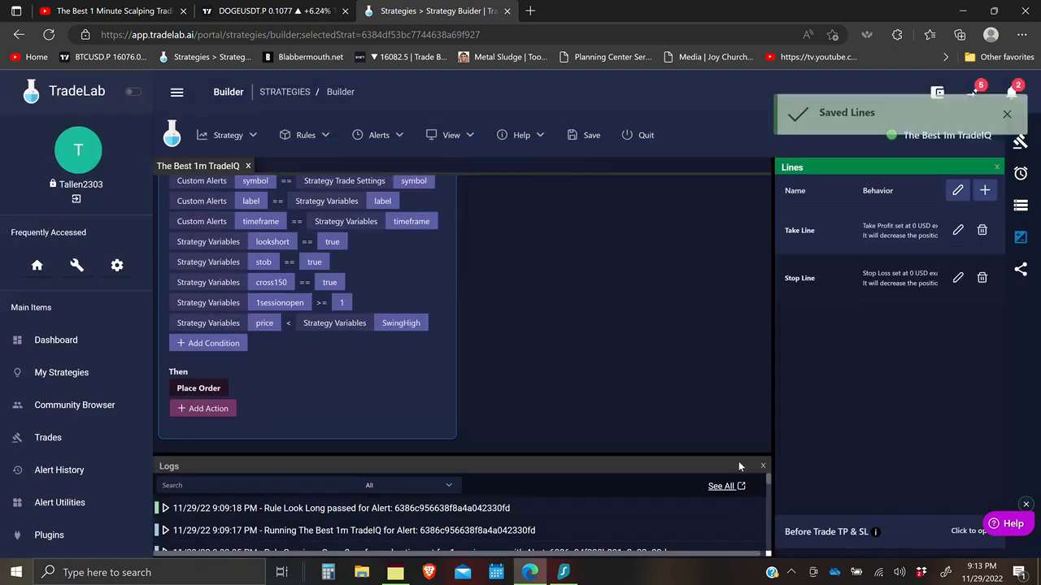
Add a Set action to the Short Entry rule targeting the price of the strategy line Stop Line
click(201, 408)
click(194, 113)
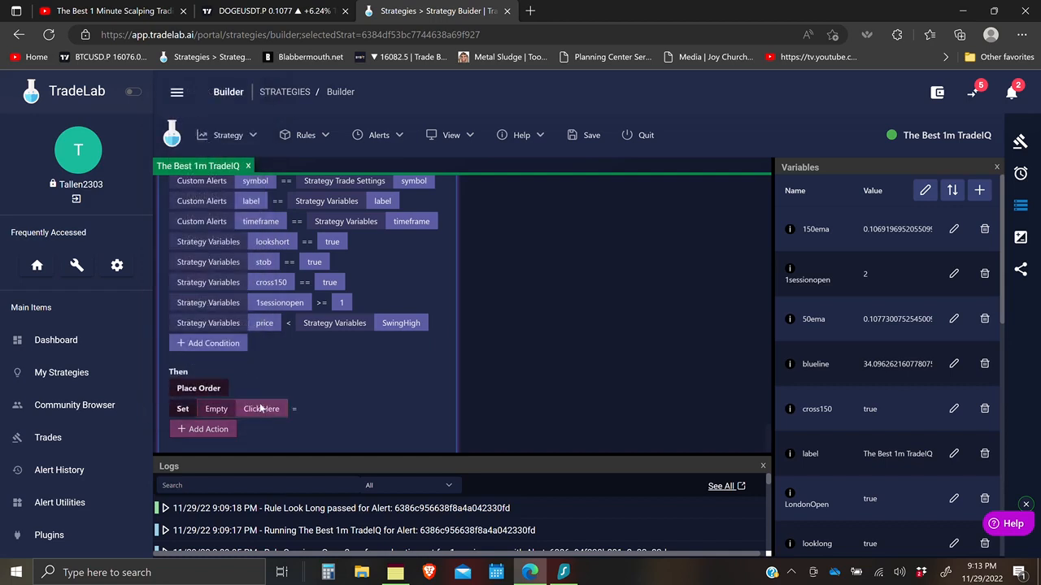
click(260, 410)
click(412, 286)
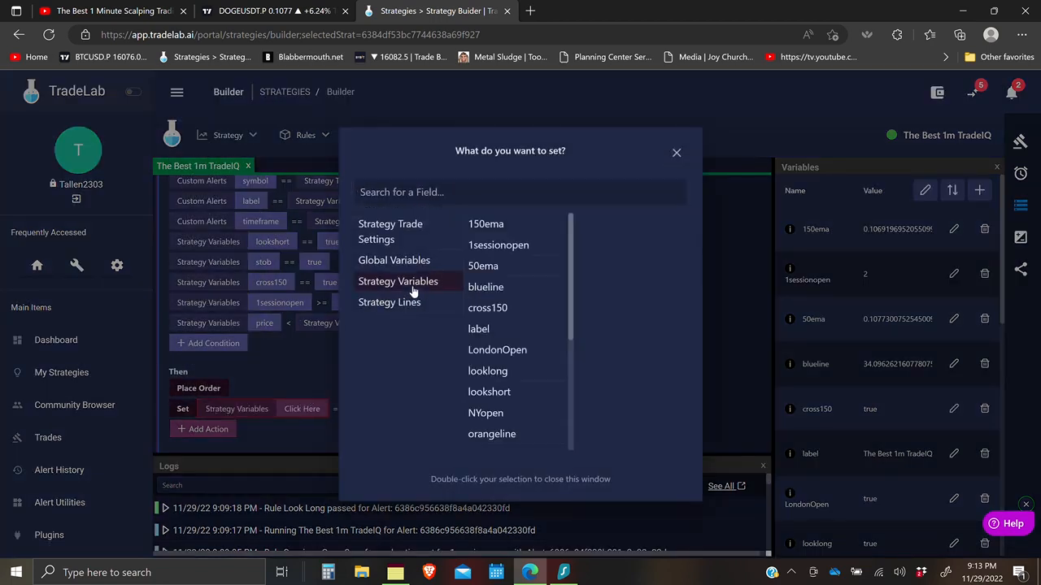
click(399, 302)
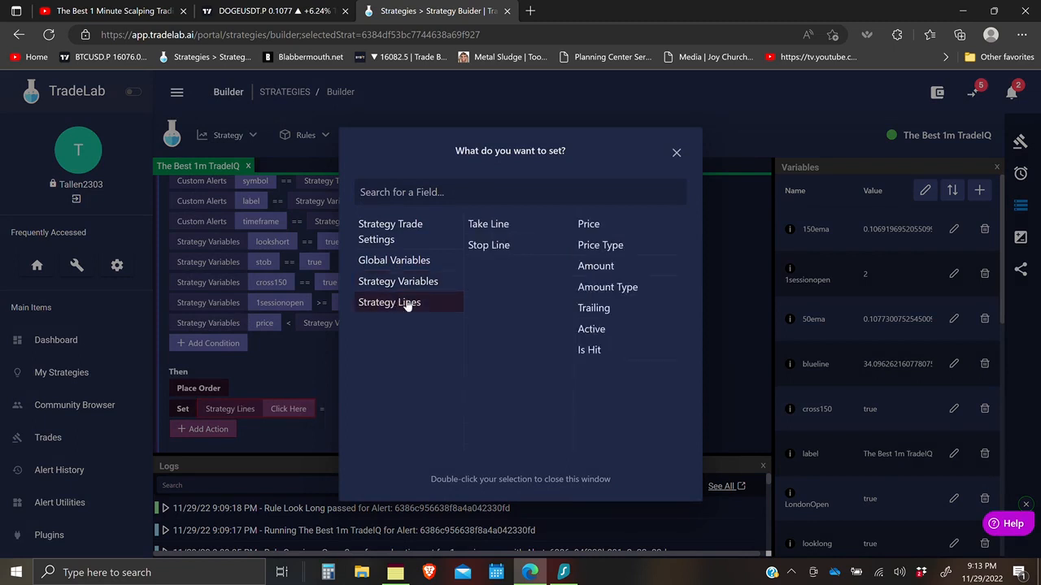
click(503, 252)
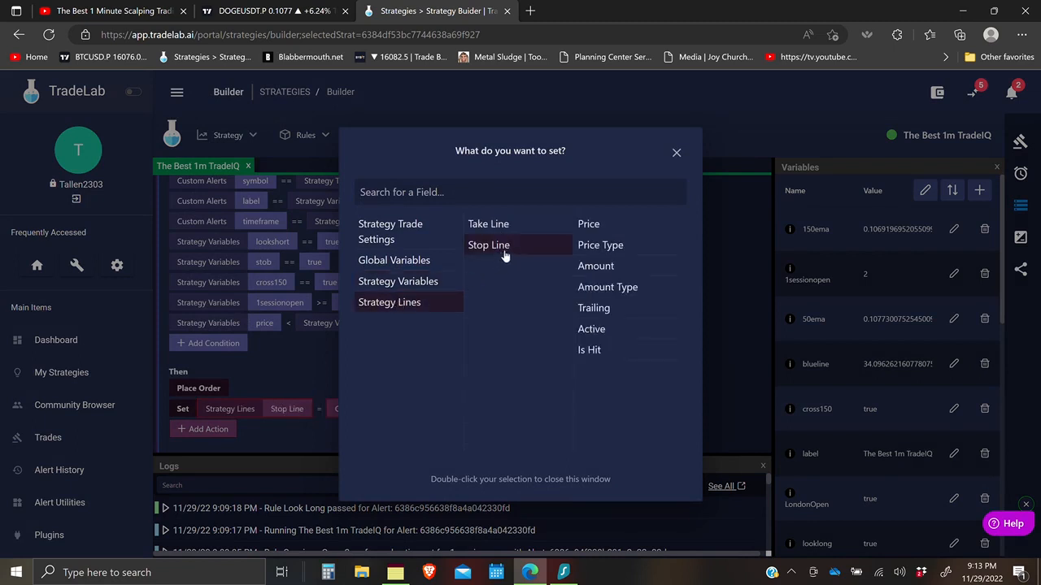
click(596, 230)
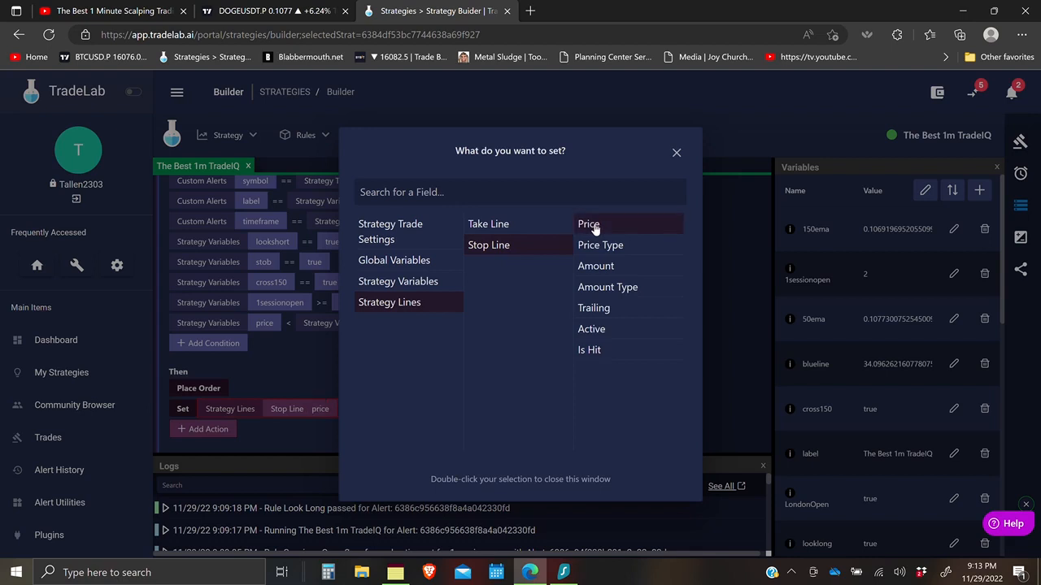
click(320, 371)
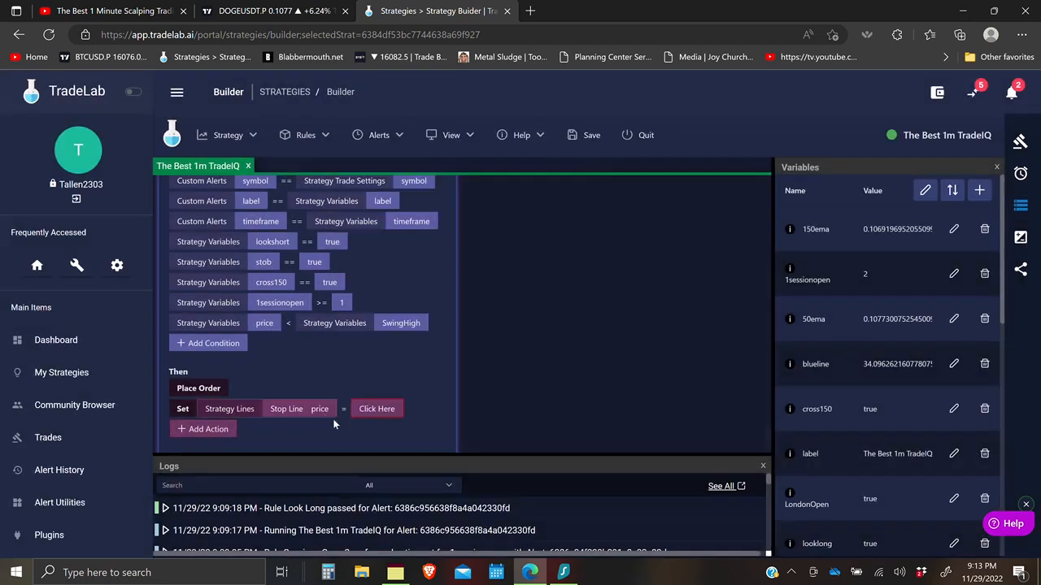
Assign the strategy variable SwingHigh as the value of the Stop Line price action
click(370, 408)
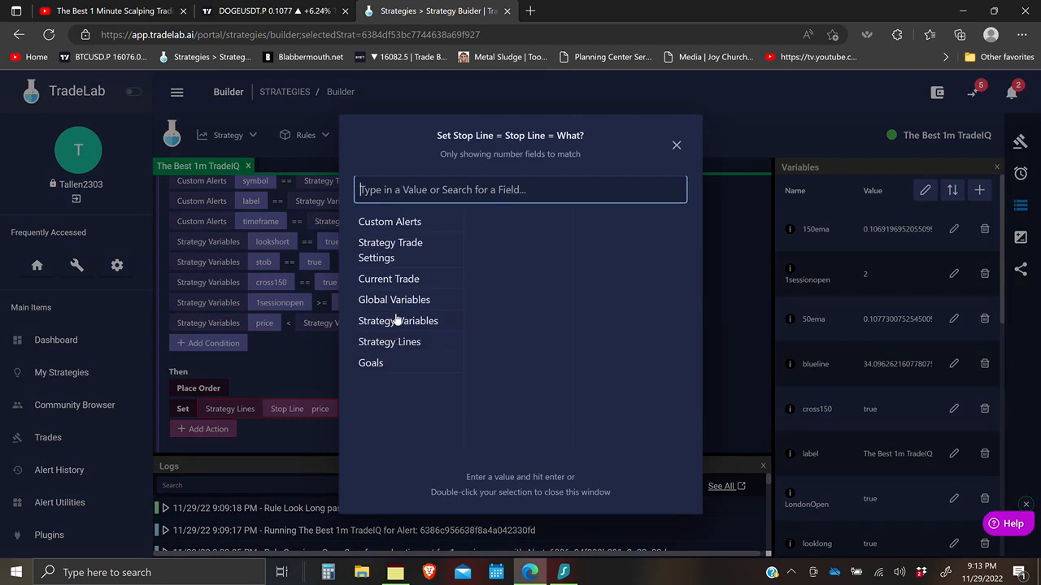
click(397, 323)
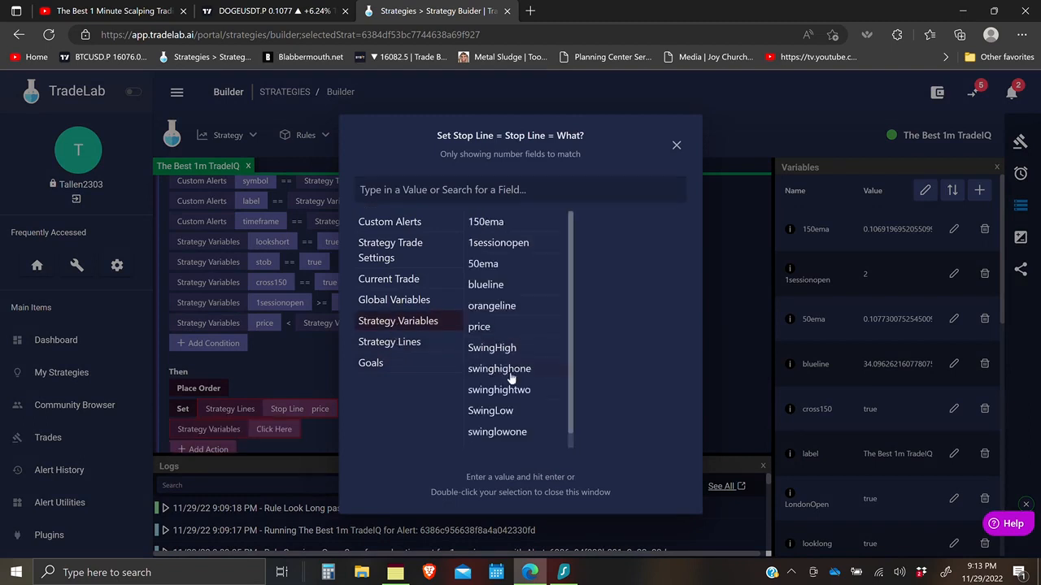
click(492, 349)
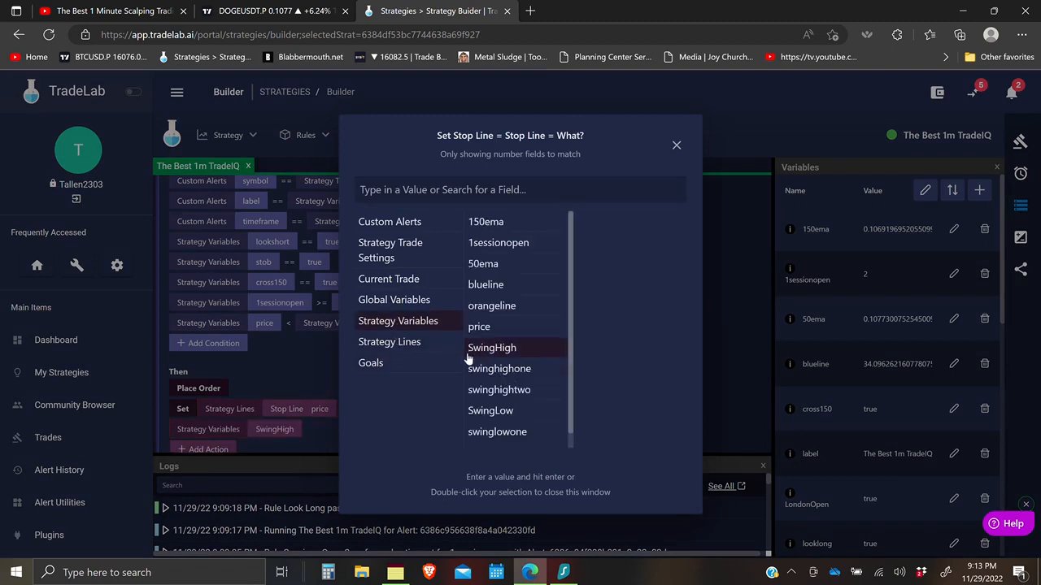
click(322, 361)
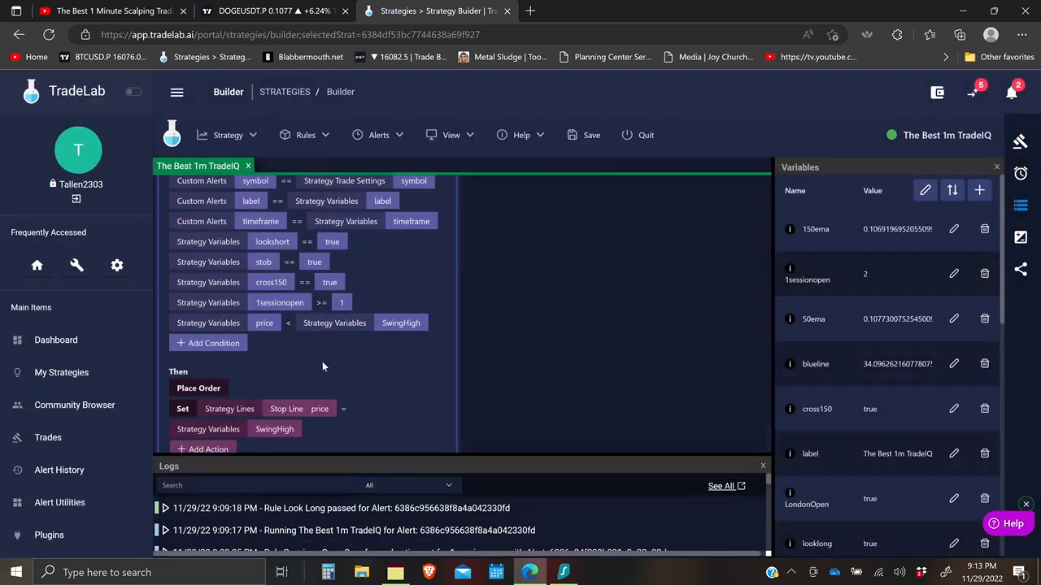
scroll(358, 388, down, 1)
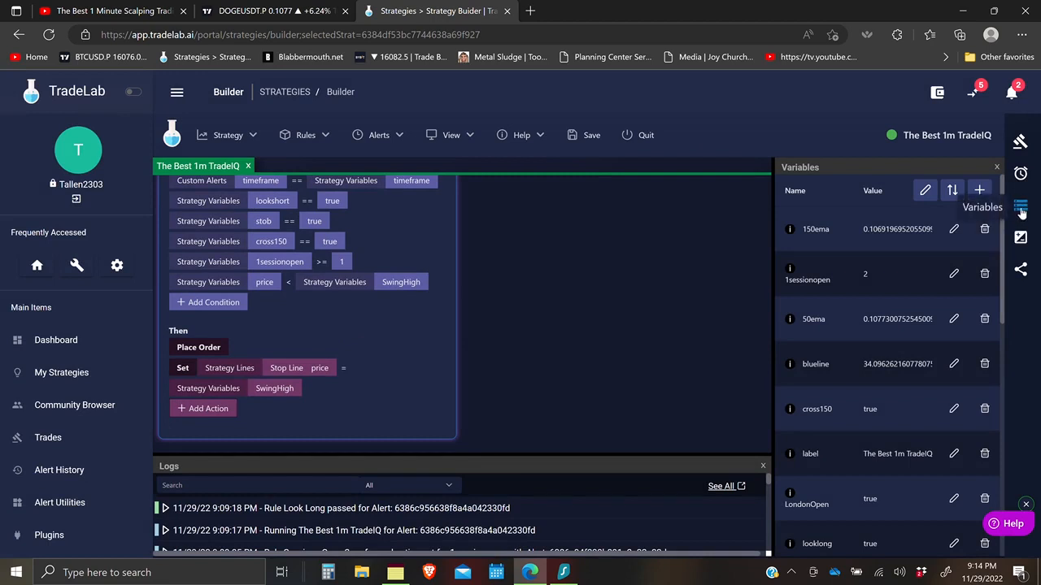
Create a number variable named tempmath in the strategy variables
scroll(866, 516, down, 7)
scroll(864, 480, up, 5)
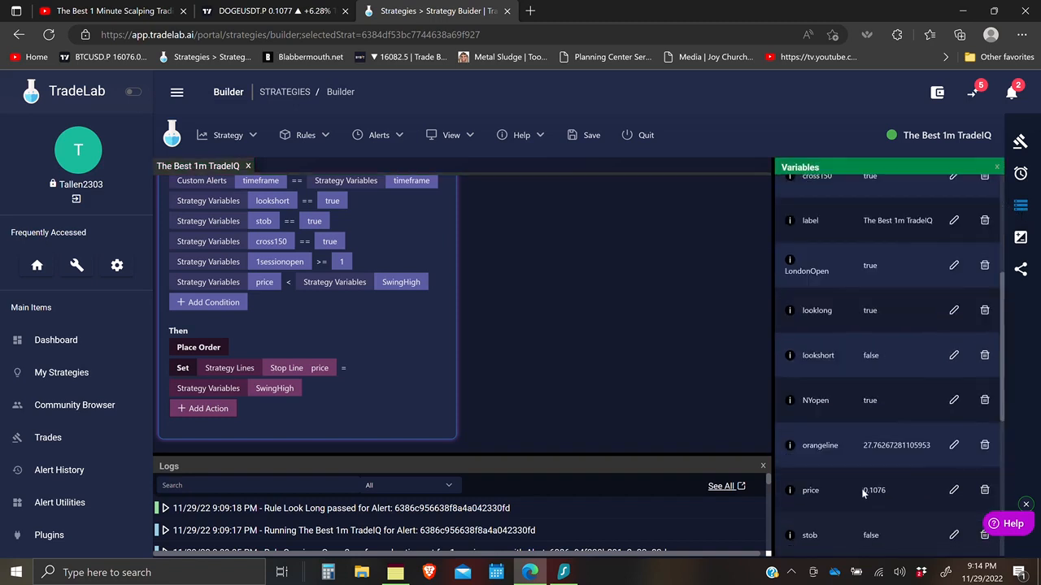
scroll(861, 443, up, 3)
click(978, 192)
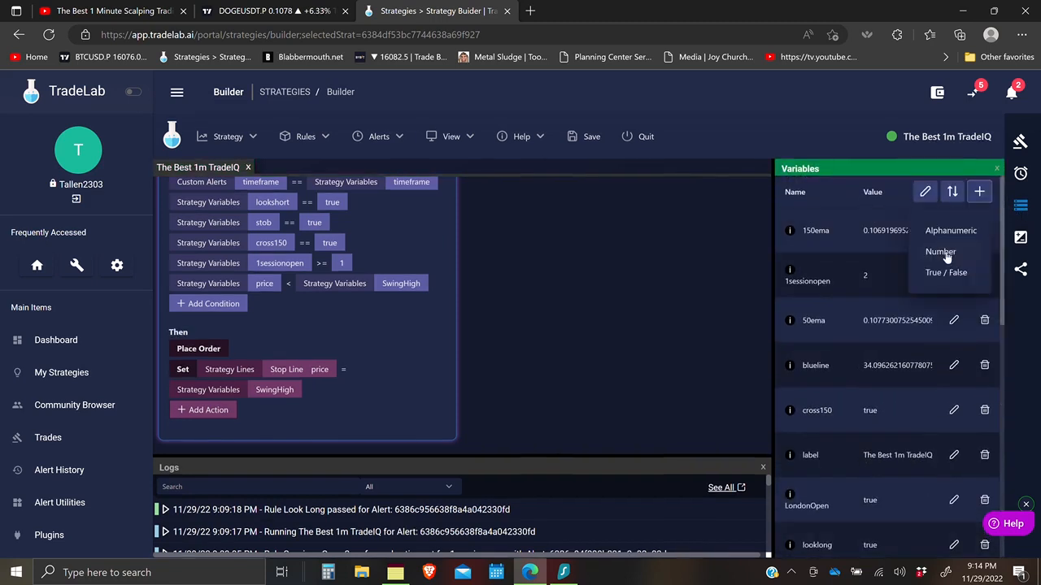
click(945, 257)
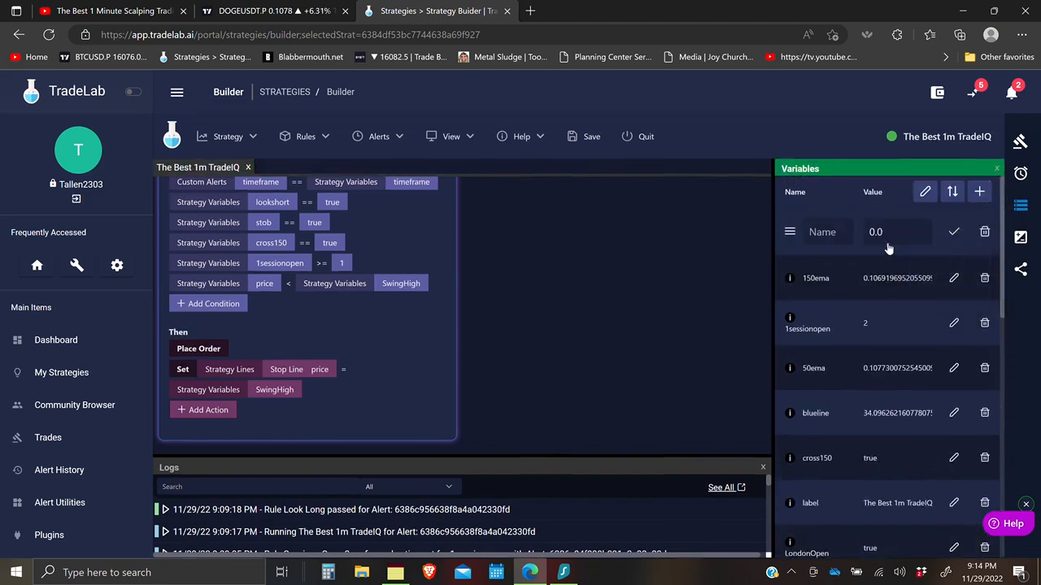
click(817, 232)
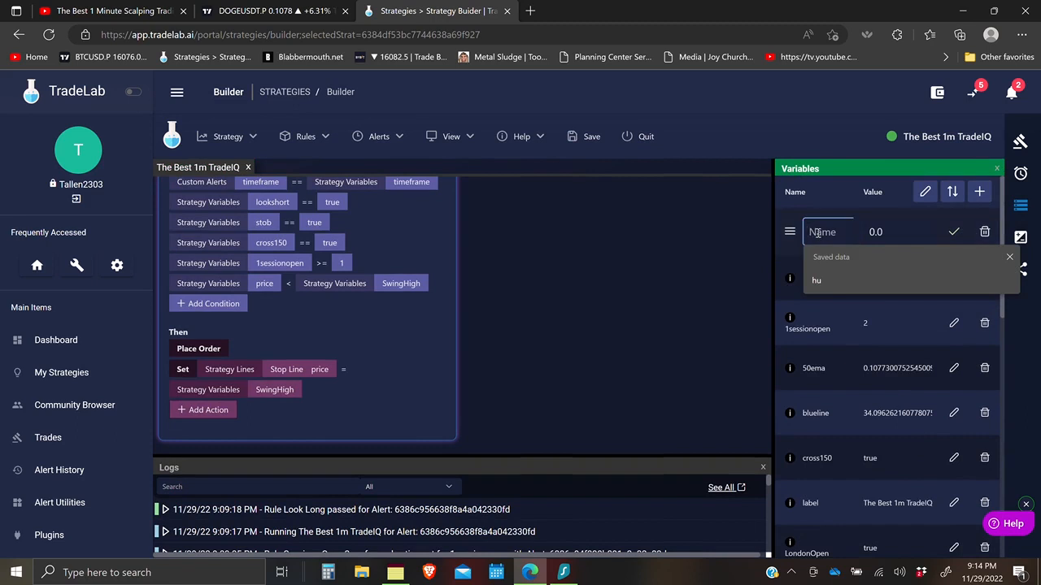
text(tempmath)
click(954, 232)
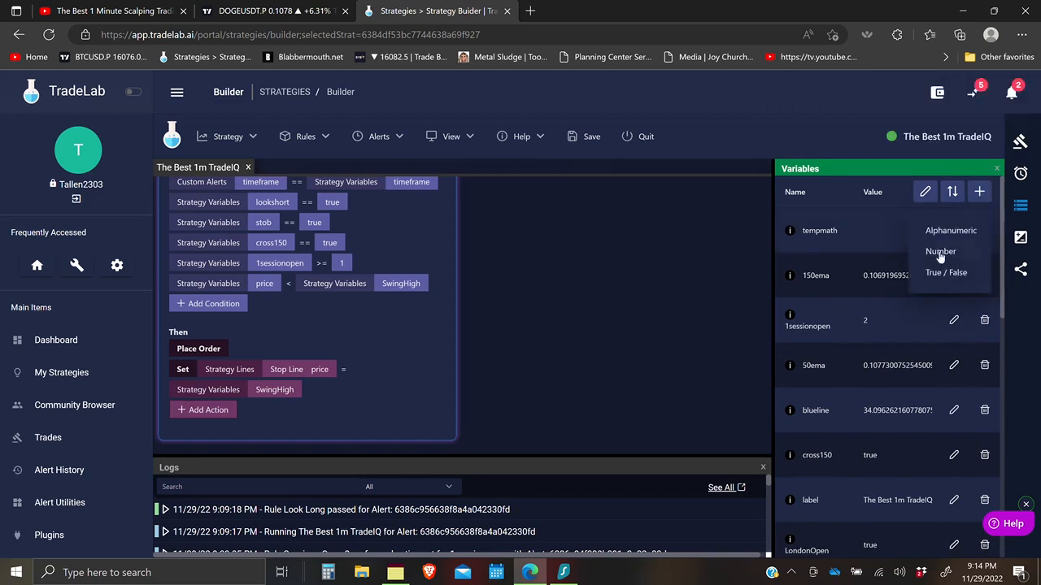
Create a number variable named entryprice in the strategy variables
click(846, 240)
text(entryprice)
click(955, 231)
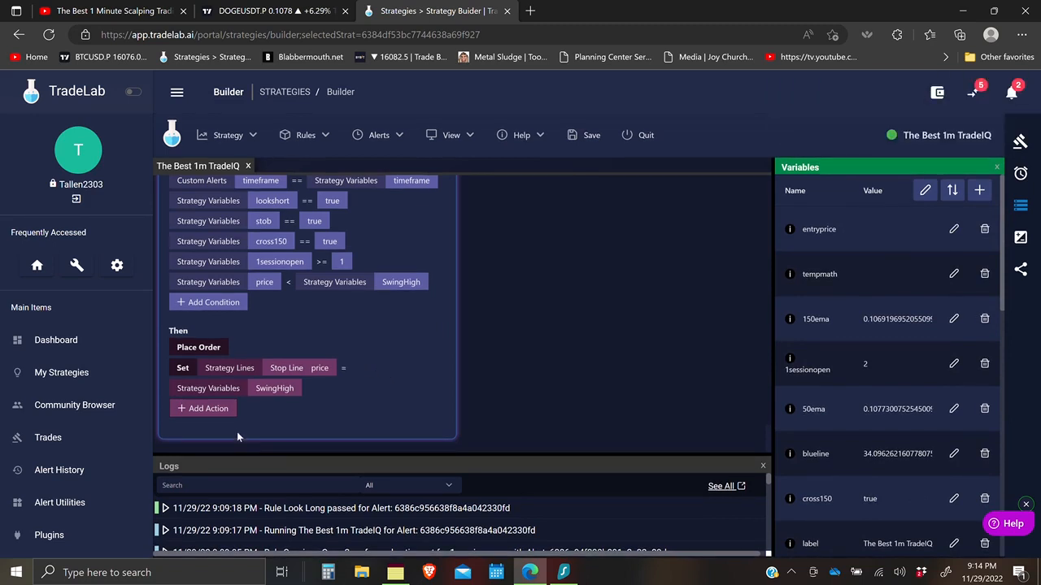
Add a Set action to the Short Entry rule that assigns the strategy variable price to entryprice
click(200, 411)
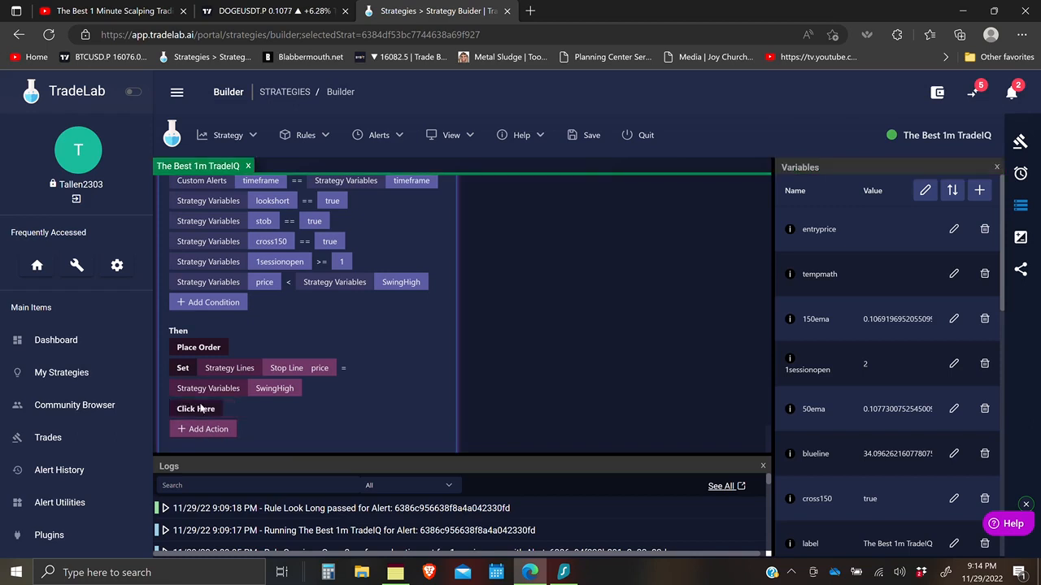
click(201, 409)
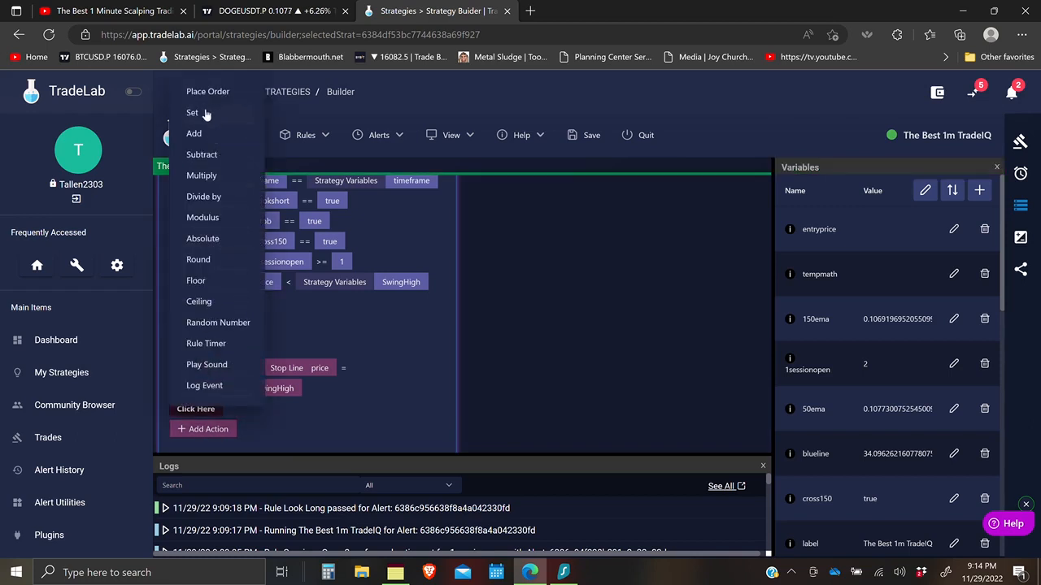
click(365, 424)
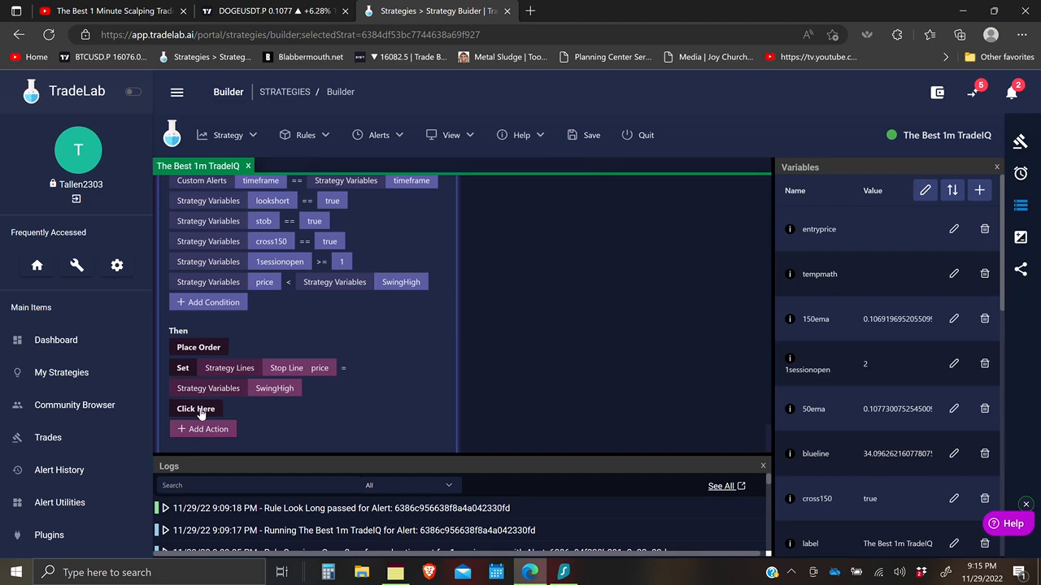
click(201, 411)
click(191, 111)
click(262, 410)
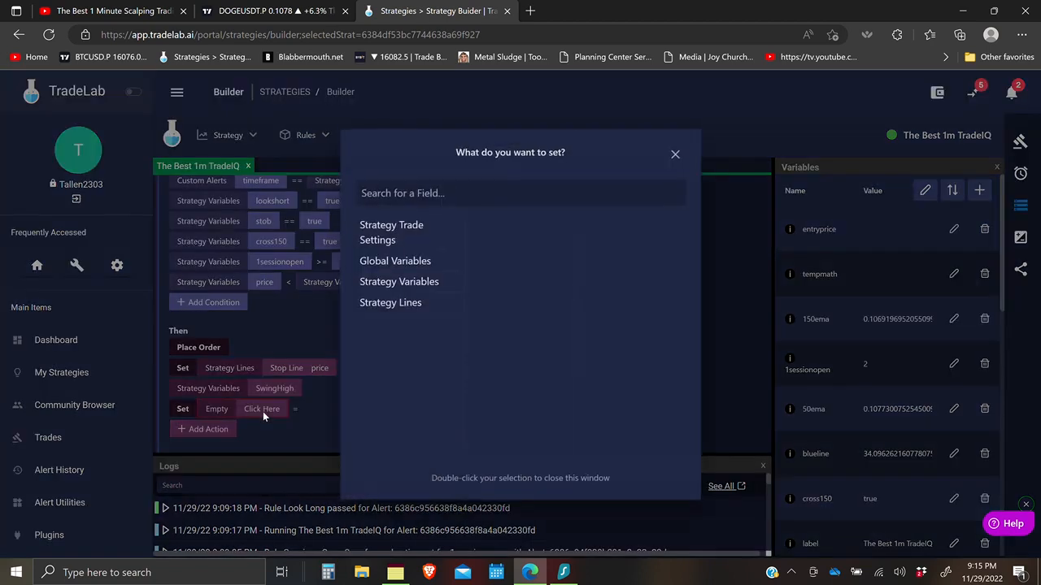
click(381, 283)
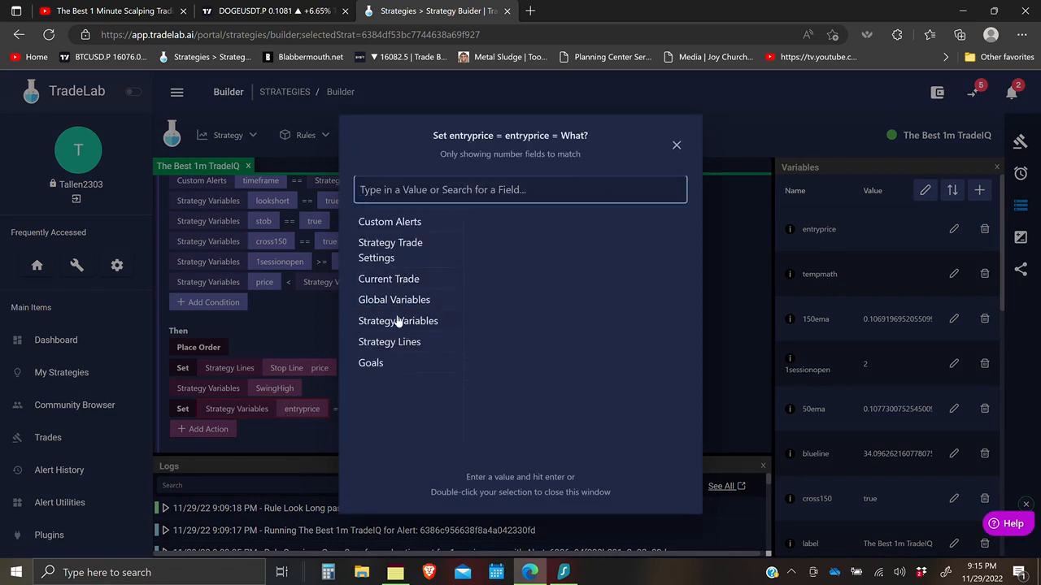
click(398, 320)
double_click(487, 367)
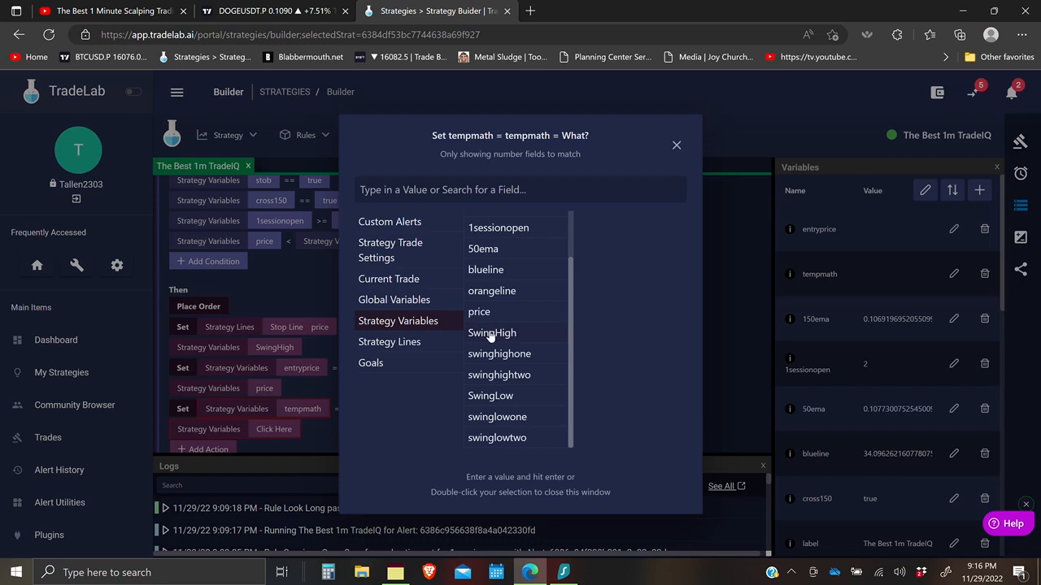
Assign the strategy variable SwingHigh as the value of the tempmath Set action
click(492, 333)
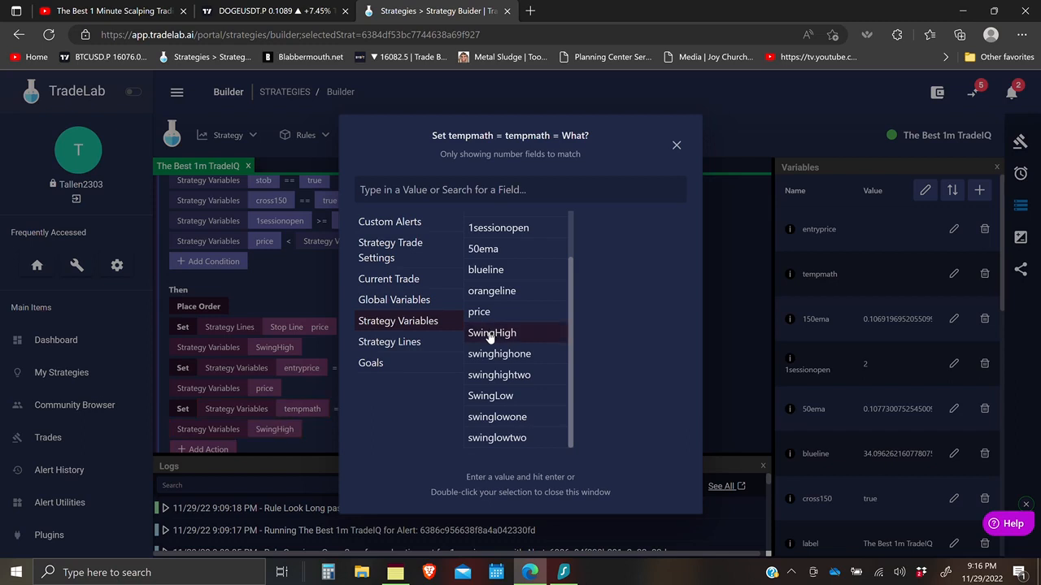
click(318, 437)
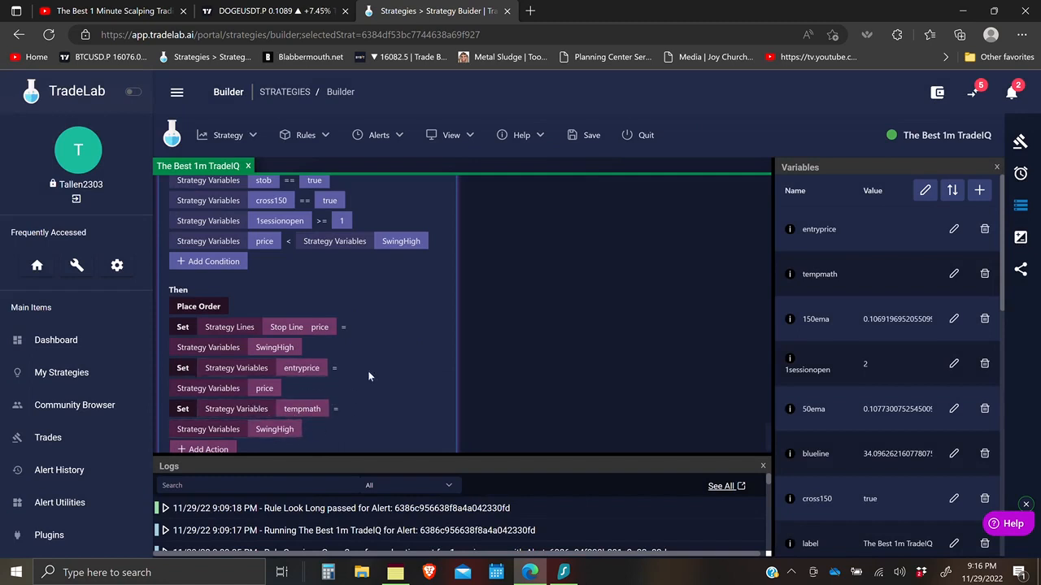
Add a Subtract action to the Short Entry rule that subtracts the strategy variable entryprice from tempmath
scroll(348, 389, down, 1)
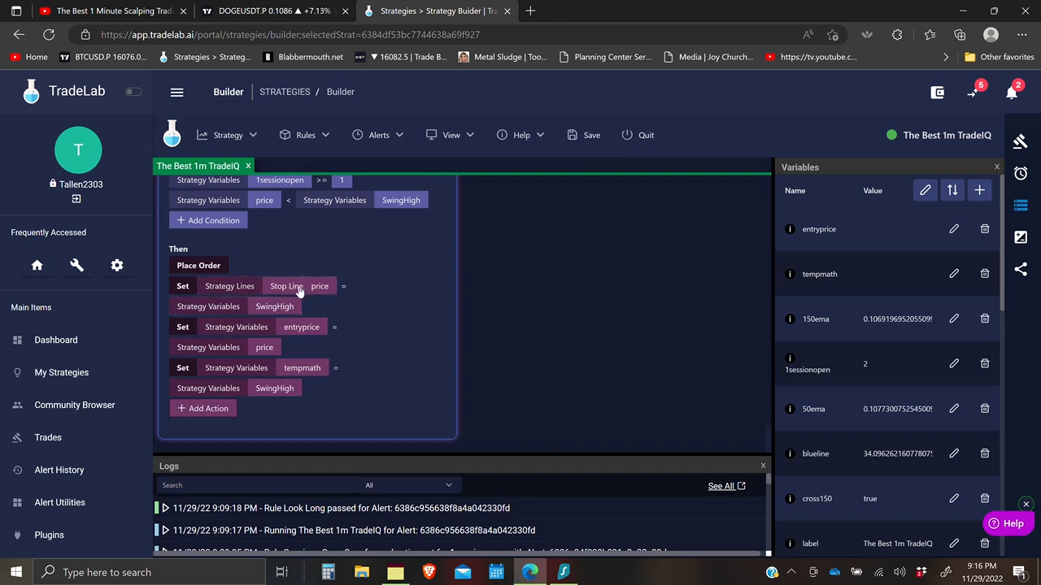
click(205, 409)
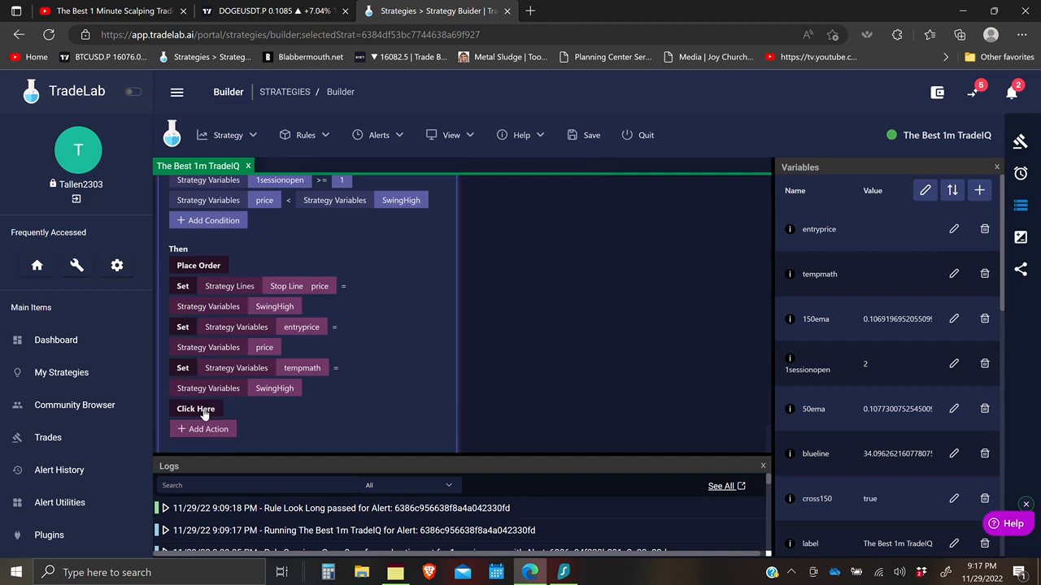
click(204, 410)
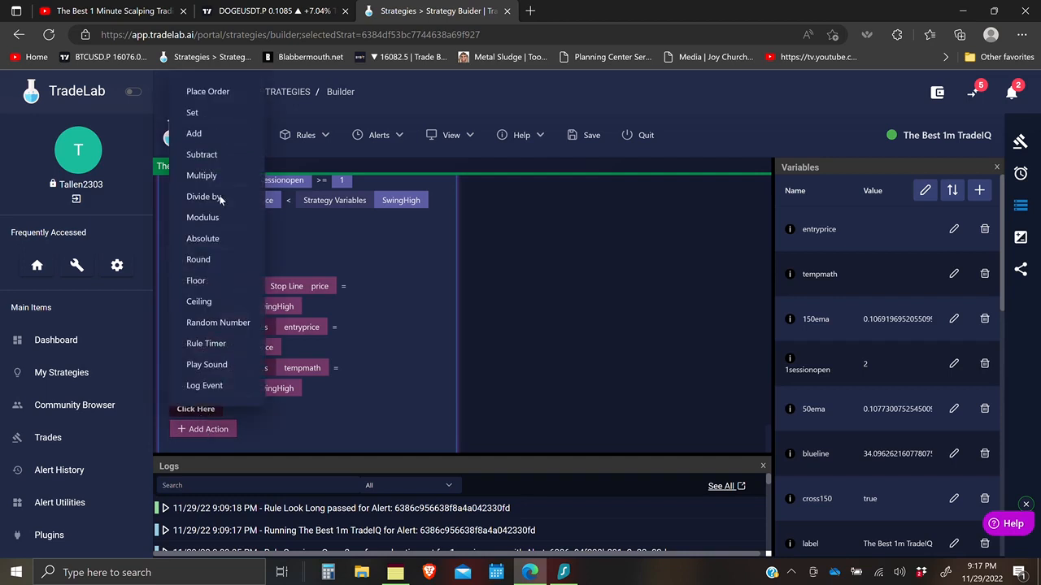
click(202, 154)
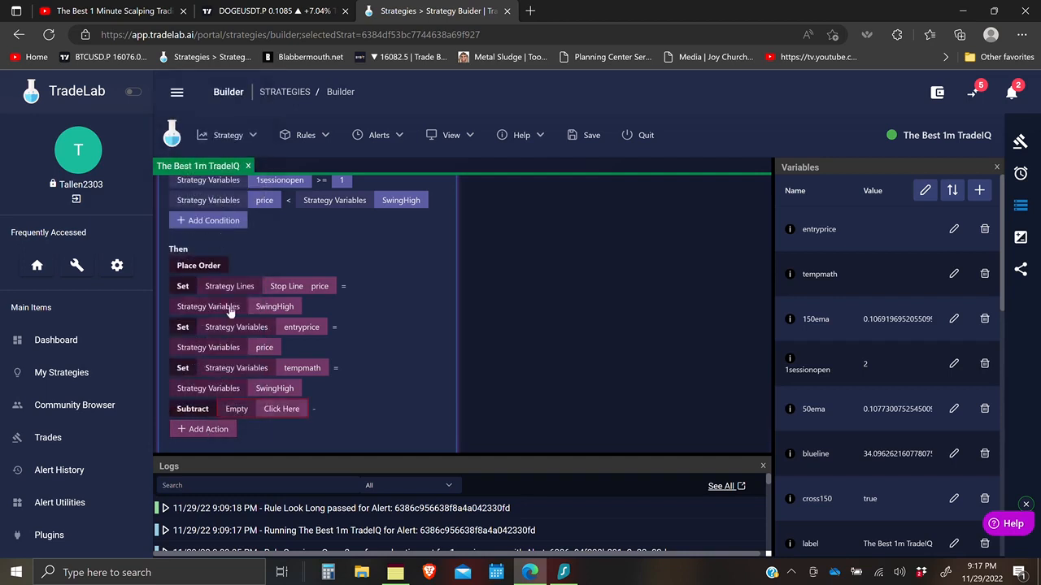
click(281, 409)
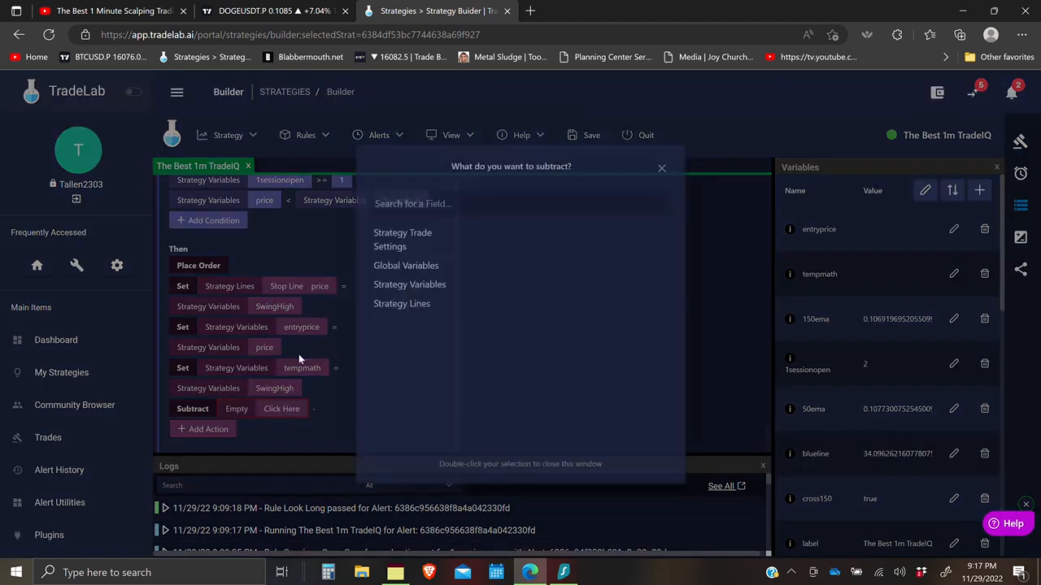
click(437, 279)
click(494, 242)
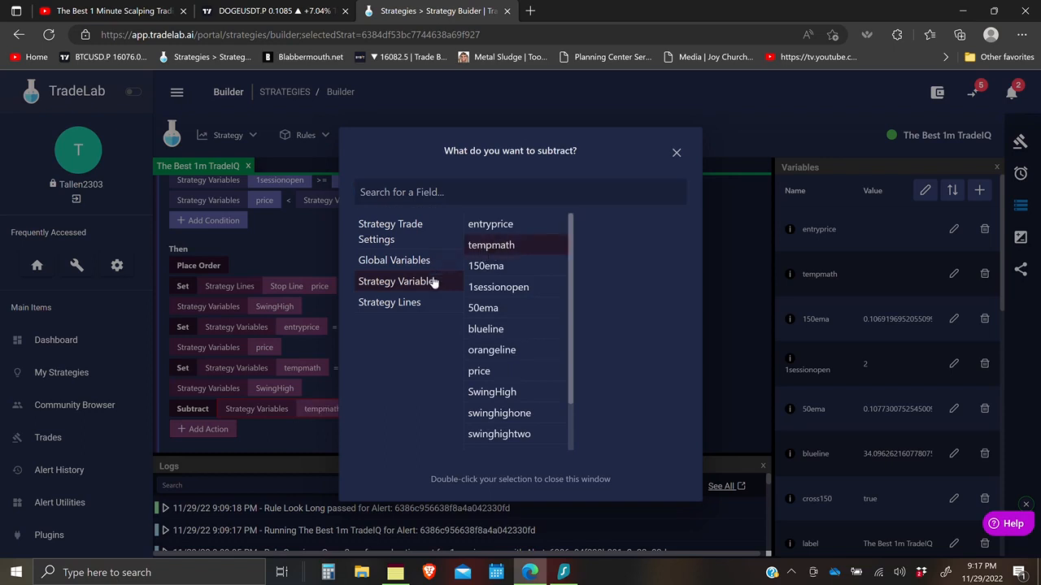
click(294, 436)
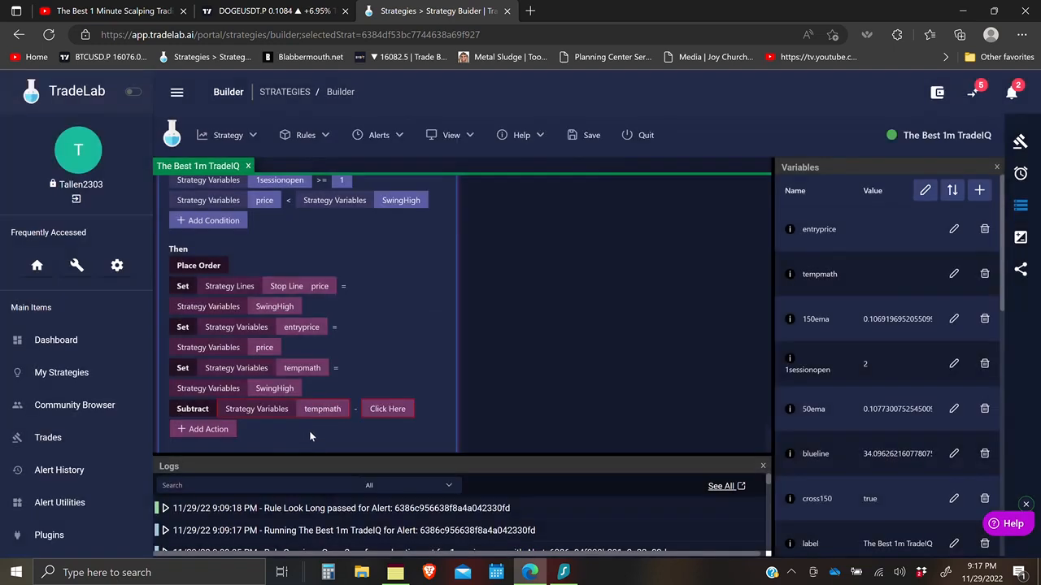
click(386, 410)
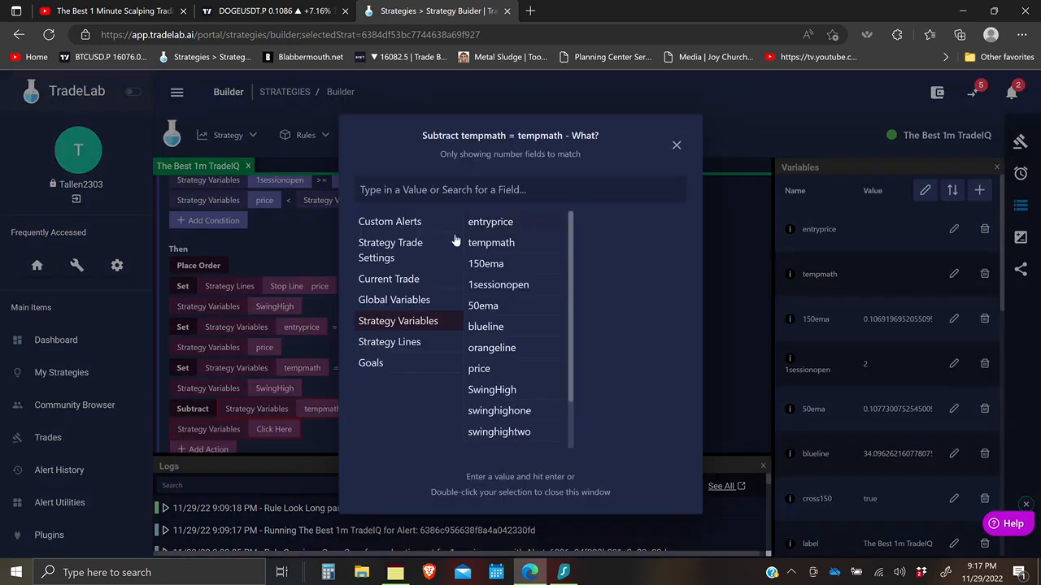
click(321, 435)
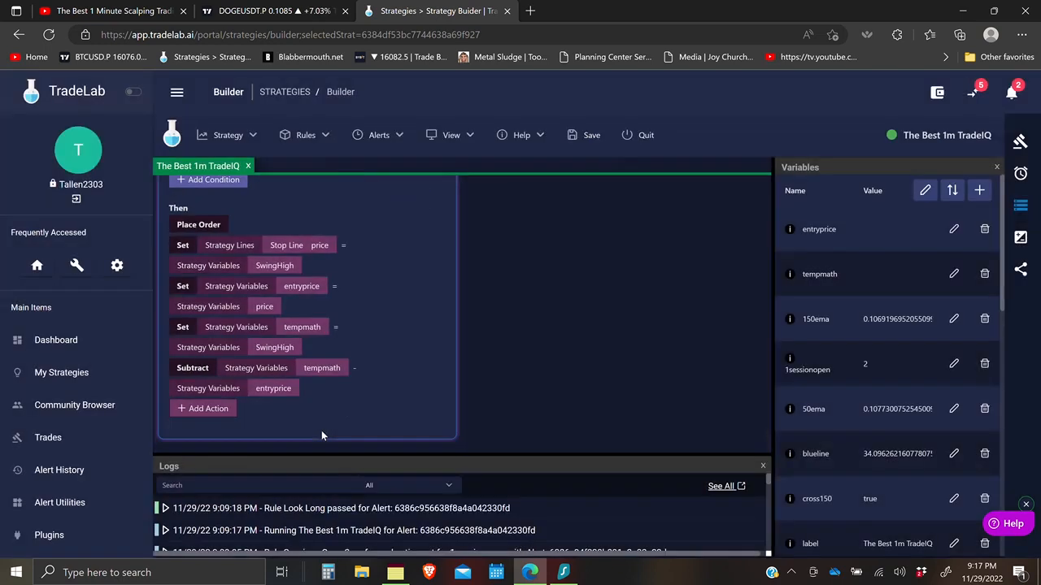
Add a Multiply action to the Short Entry rule that multiplies the strategy variable tempmath by 1.5
click(211, 409)
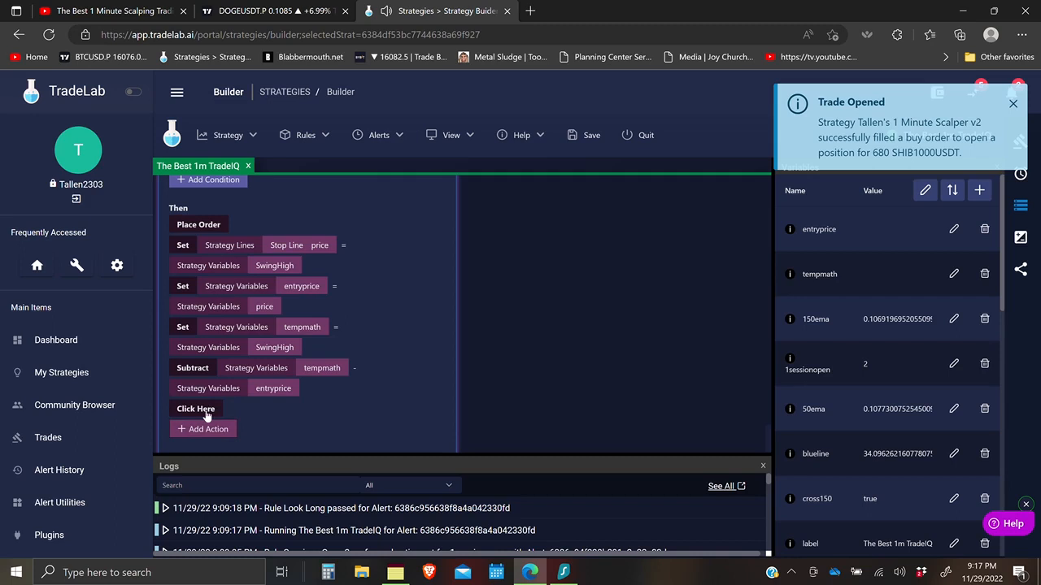
click(205, 413)
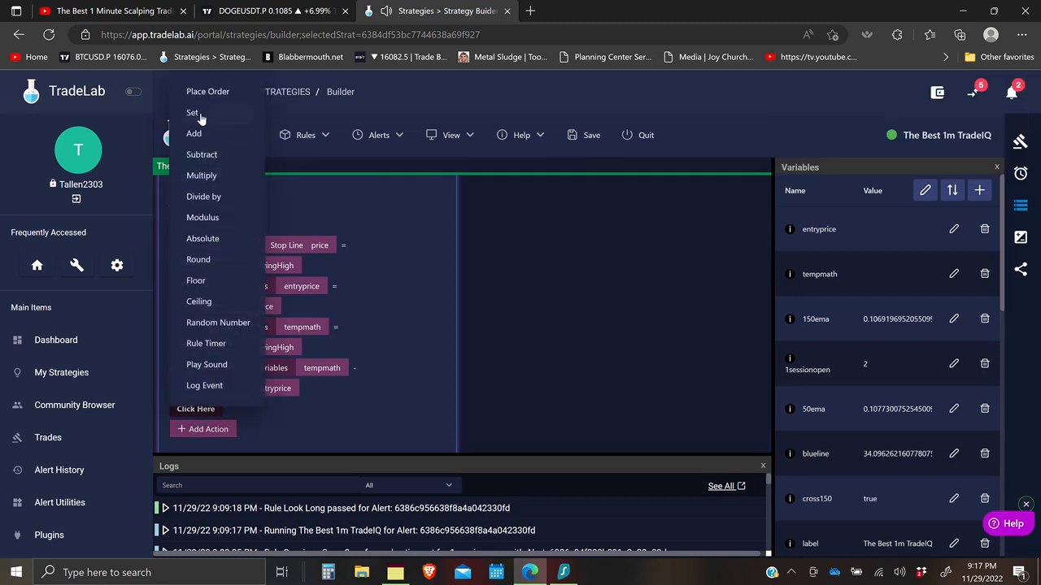
click(200, 176)
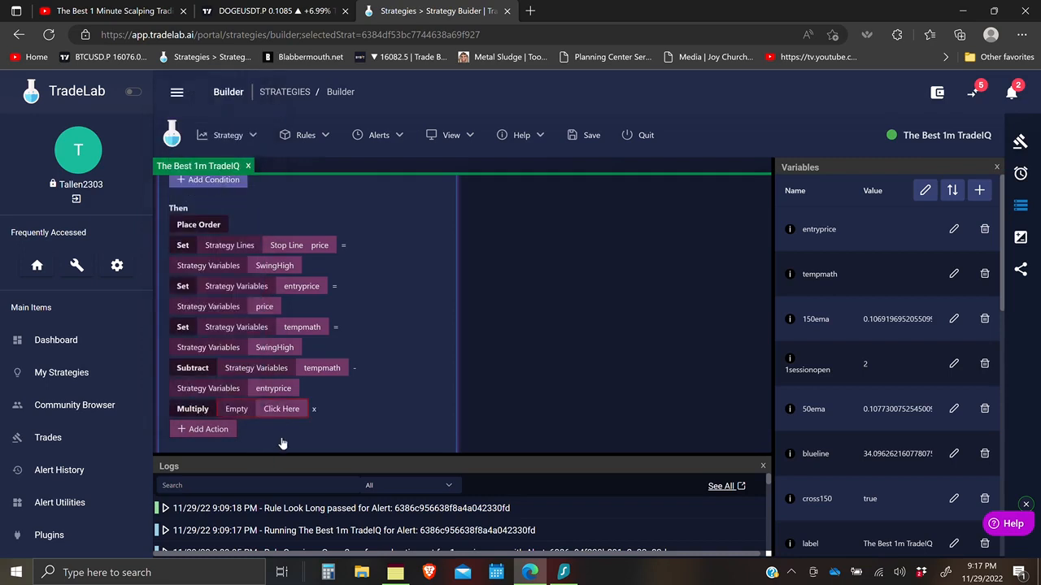
click(281, 411)
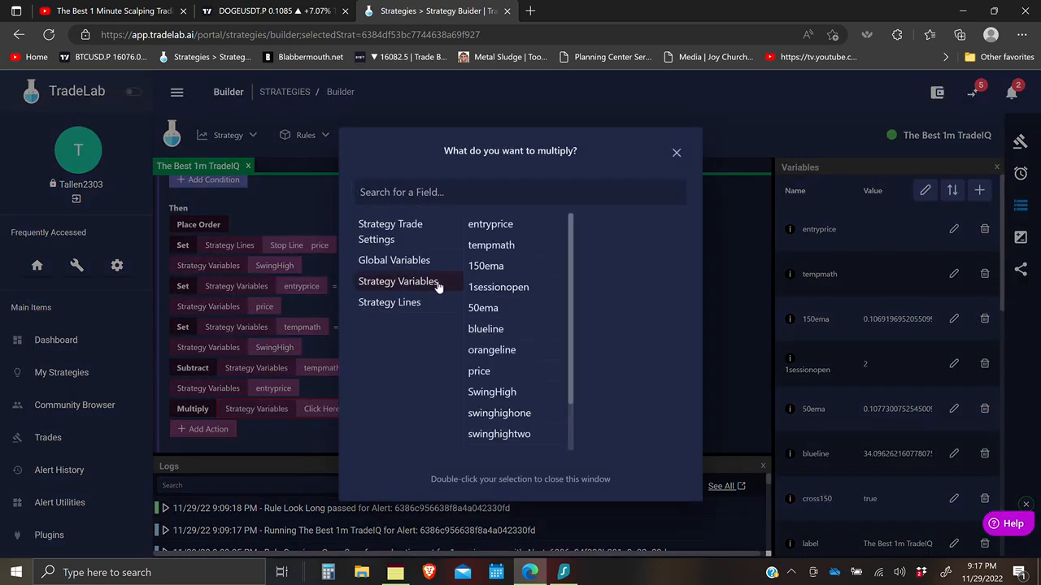
click(490, 246)
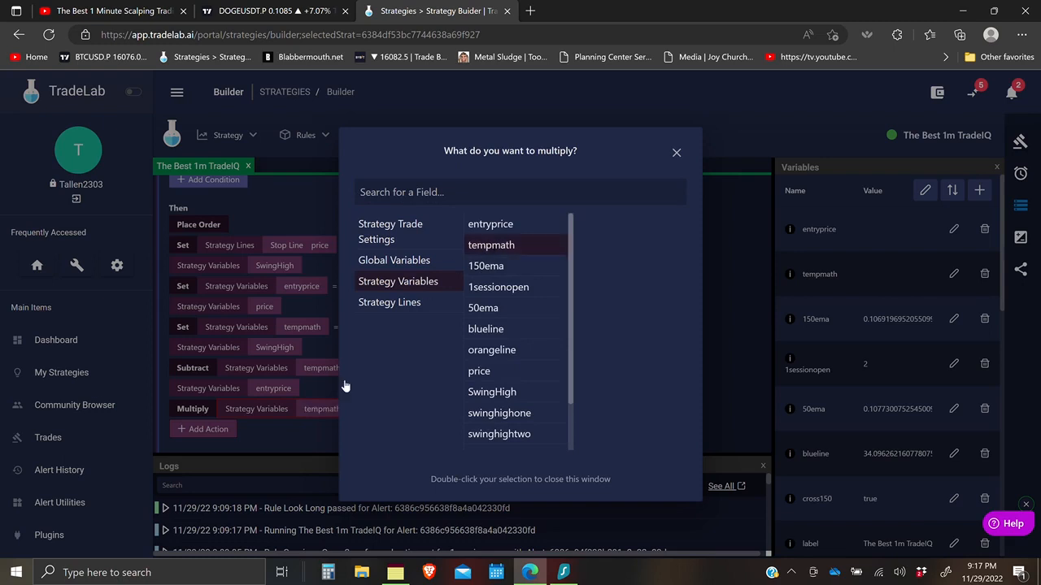
click(323, 433)
click(387, 409)
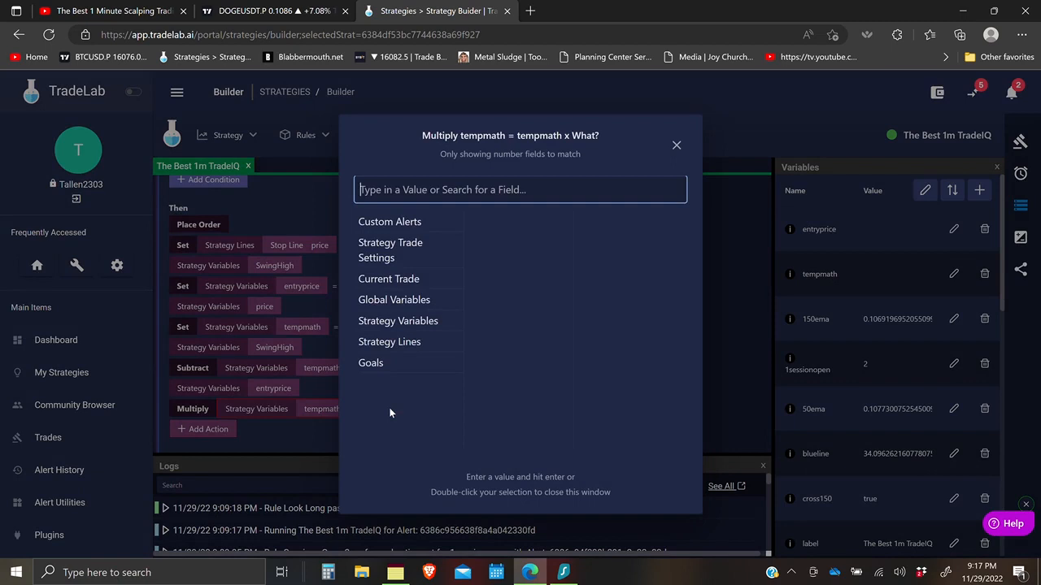
text(1.5)
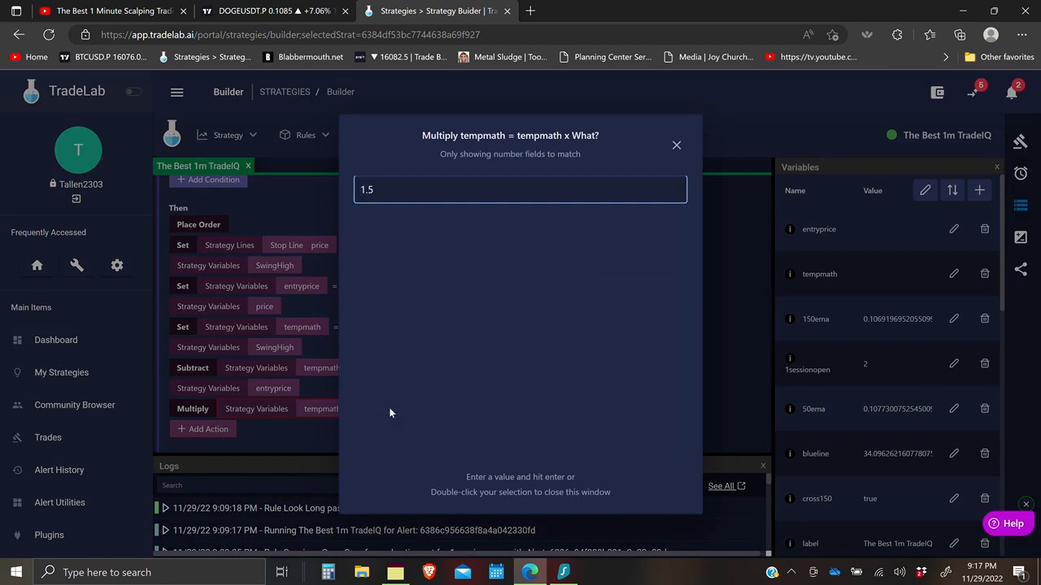
key(Return)
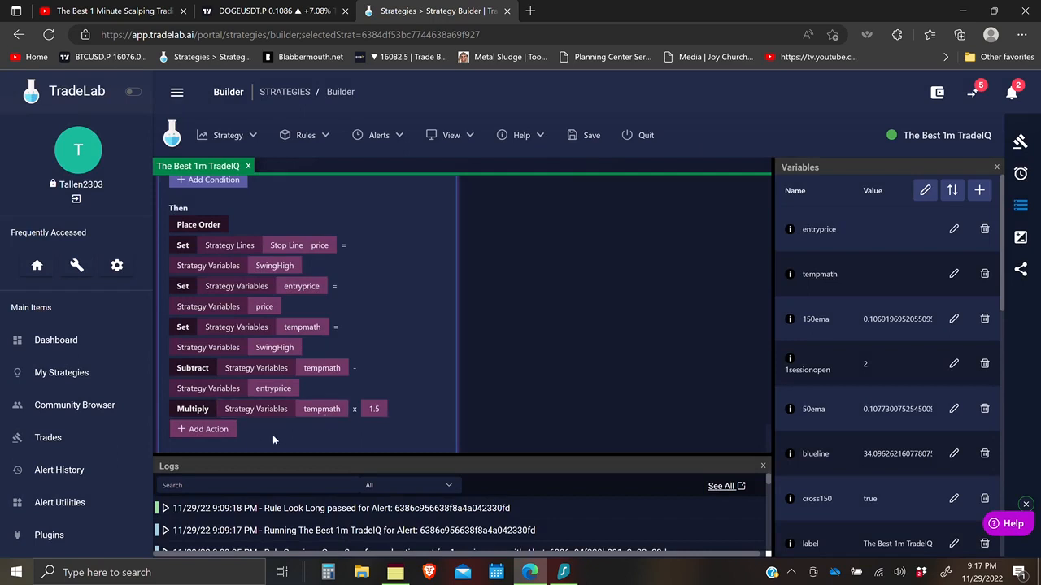
Add a second Subtract action, below the Multiply action, that subtracts the strategy variable tempmath from entryprice
click(203, 429)
click(196, 434)
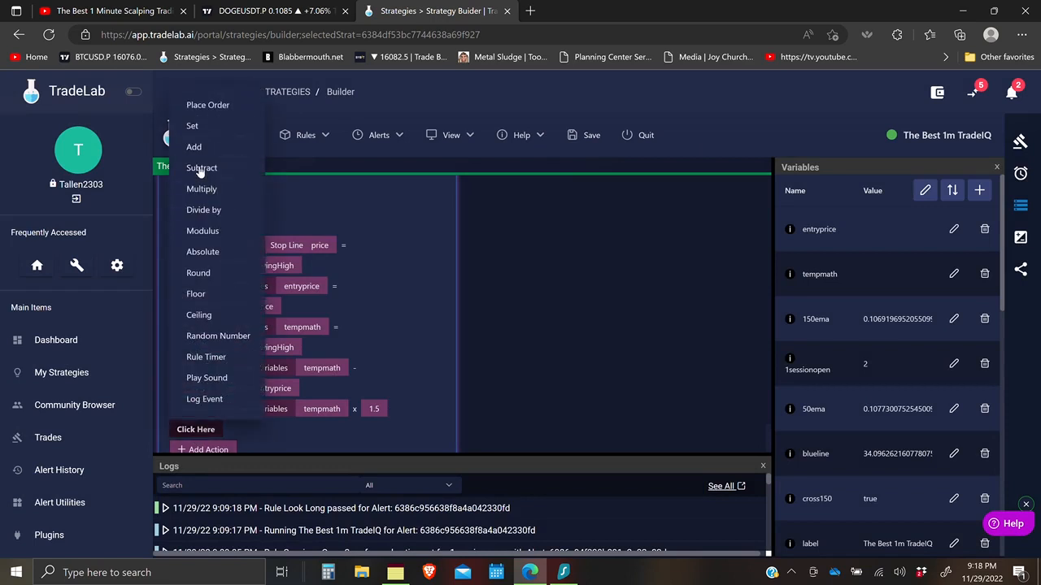
click(200, 168)
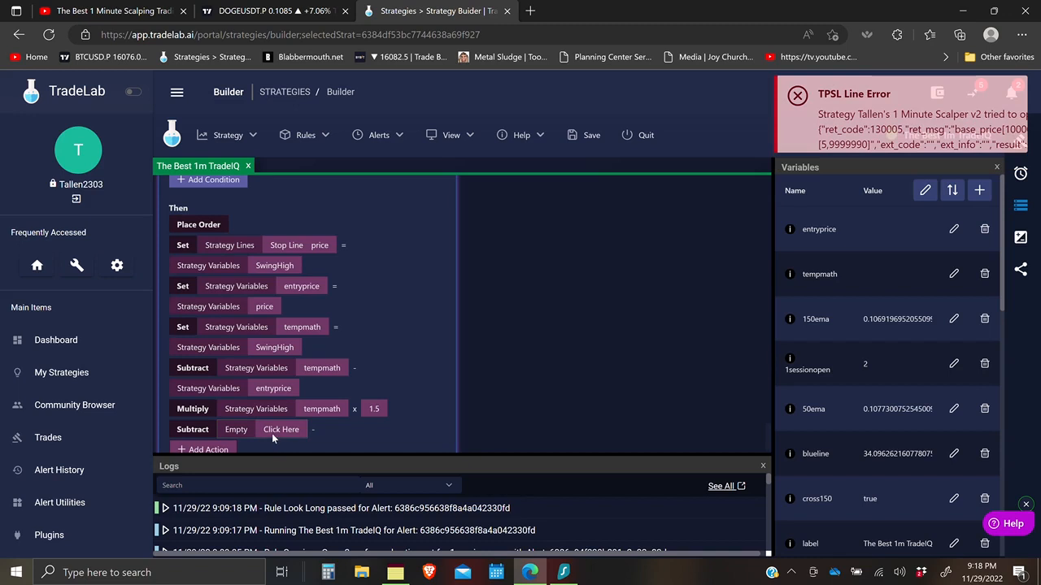
click(279, 431)
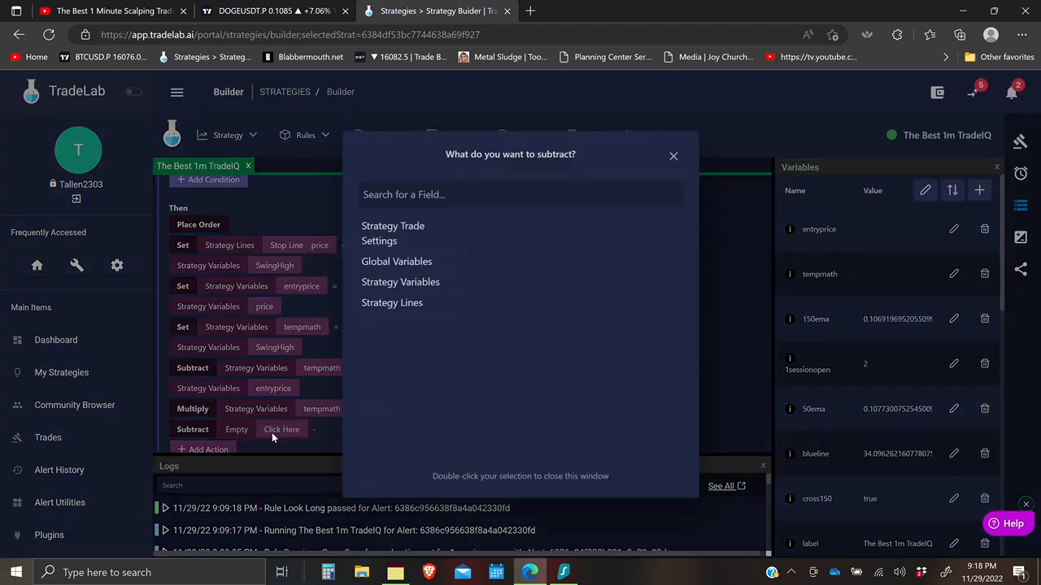
click(405, 283)
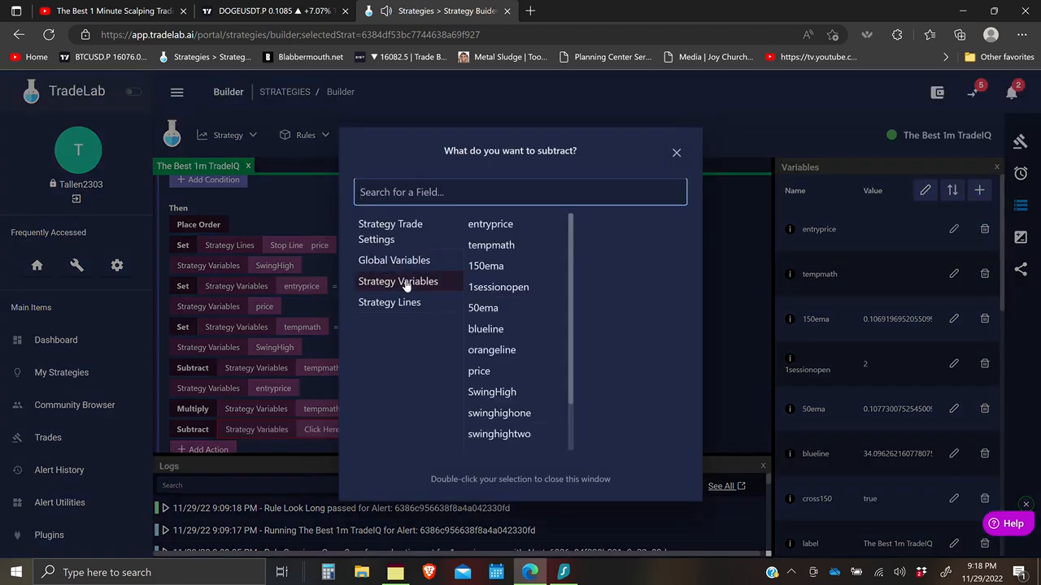
click(492, 247)
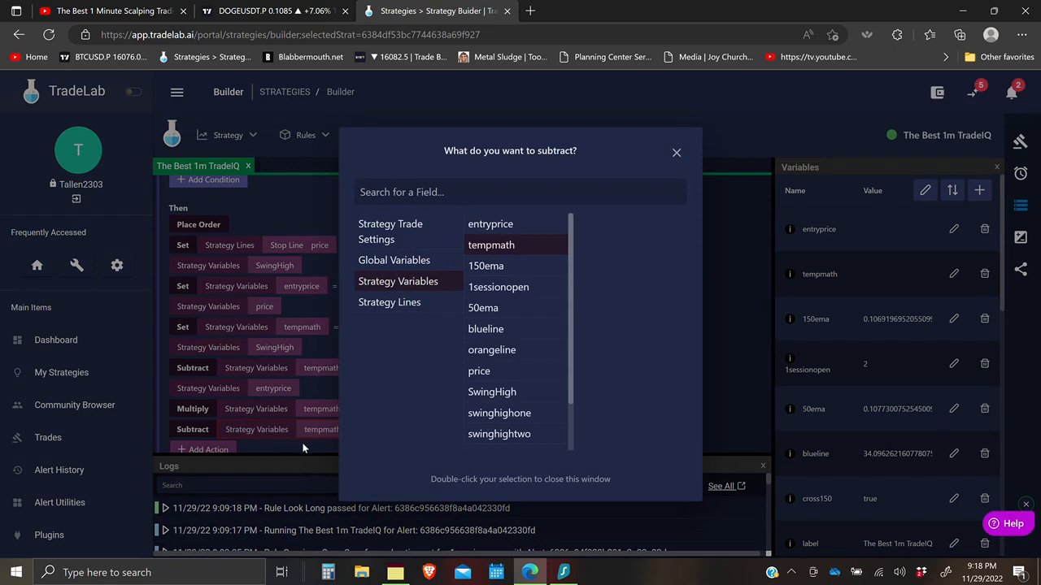
click(318, 445)
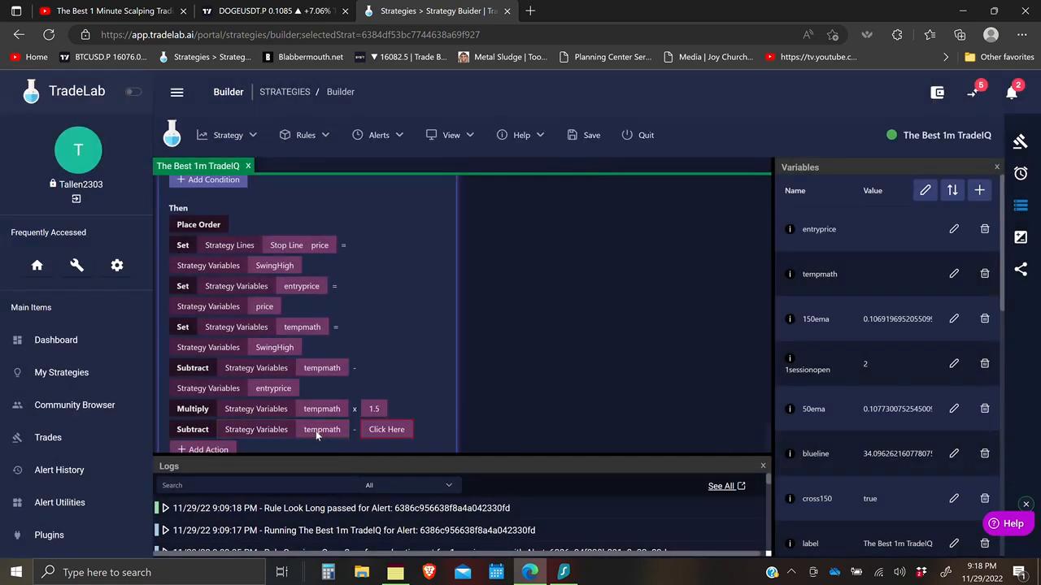
click(318, 433)
double_click(491, 227)
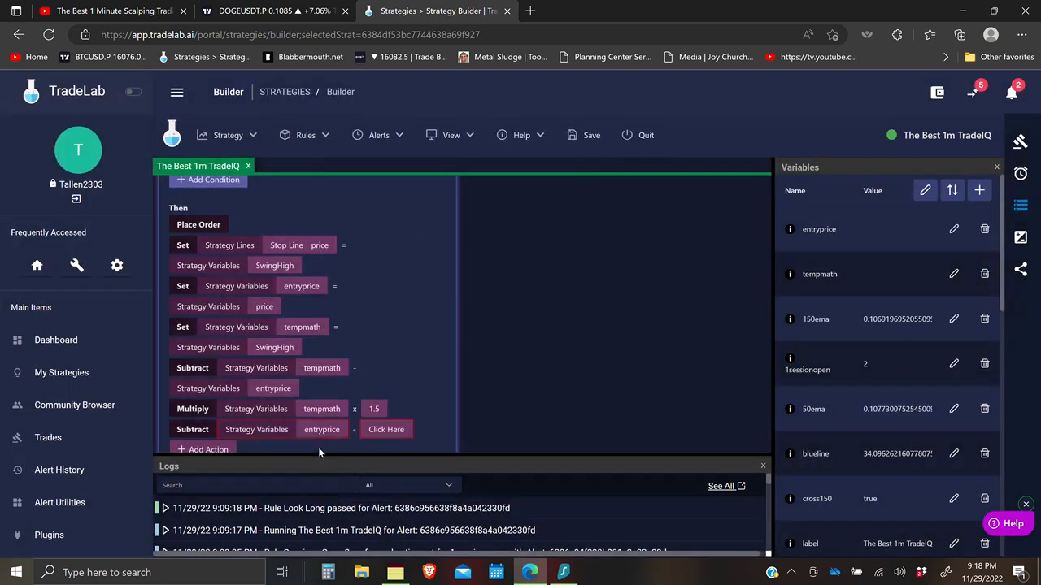
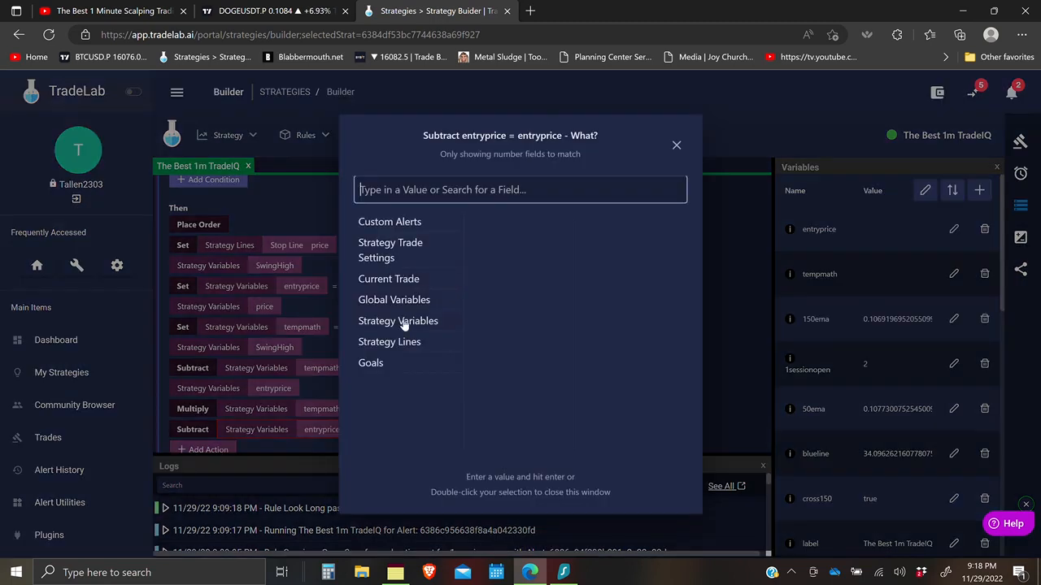
click(404, 325)
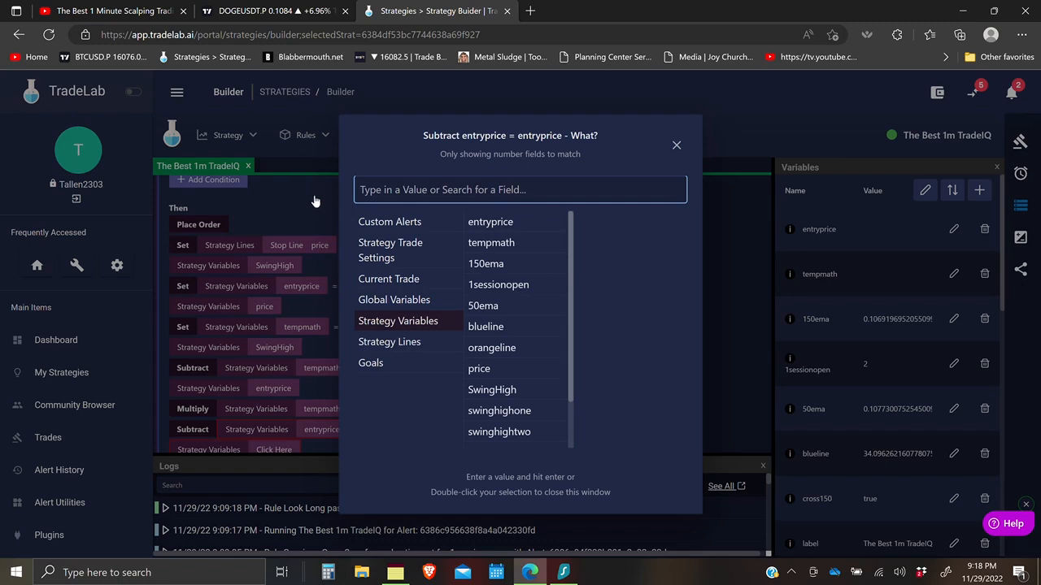
click(492, 248)
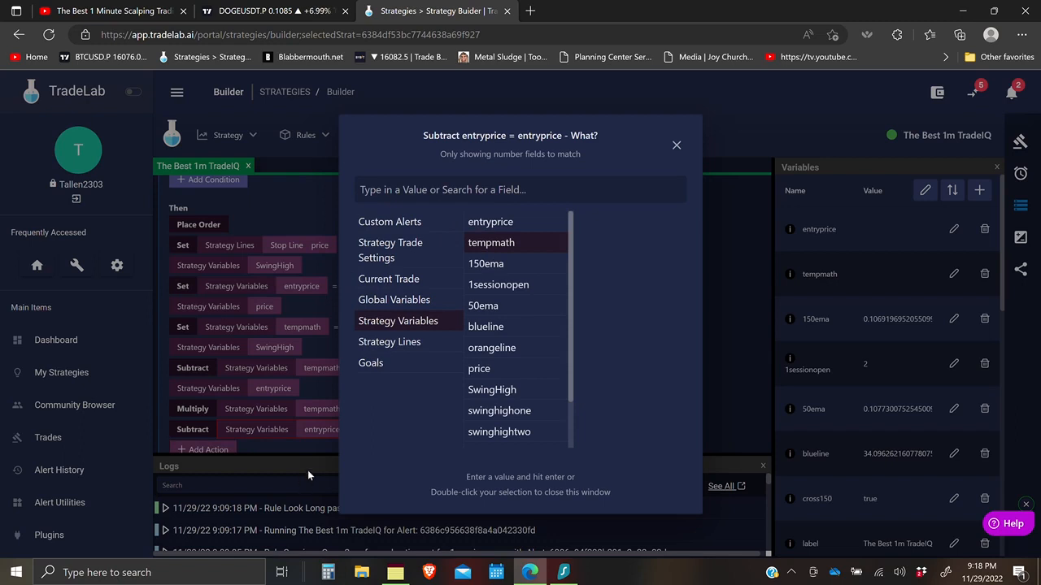
Assign the strategy variable tempmath as the amount subtracted from entryprice in the Short Entry rule's last Subtract action
click(333, 429)
scroll(396, 380, down, 1)
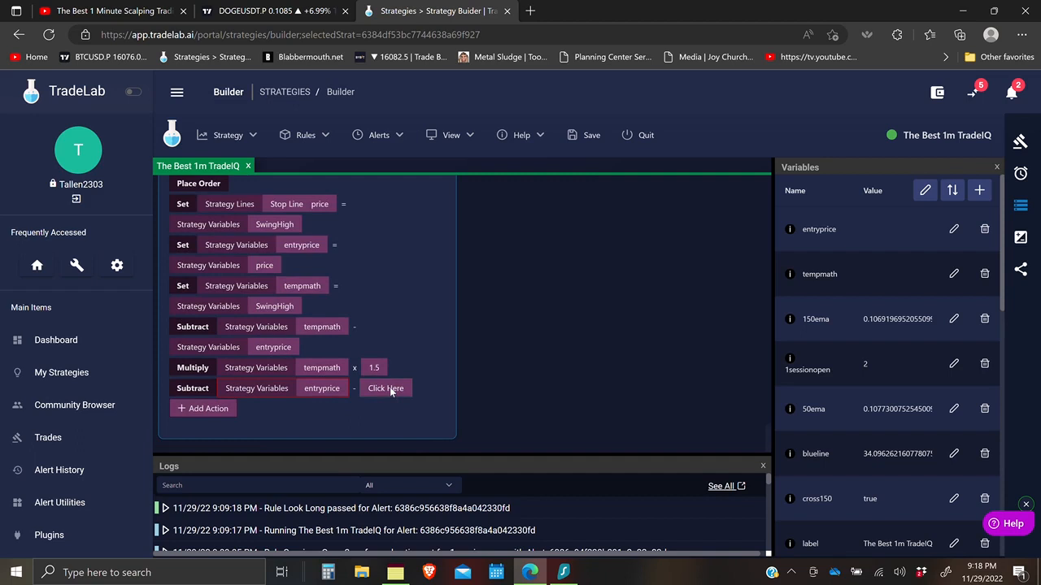
click(389, 388)
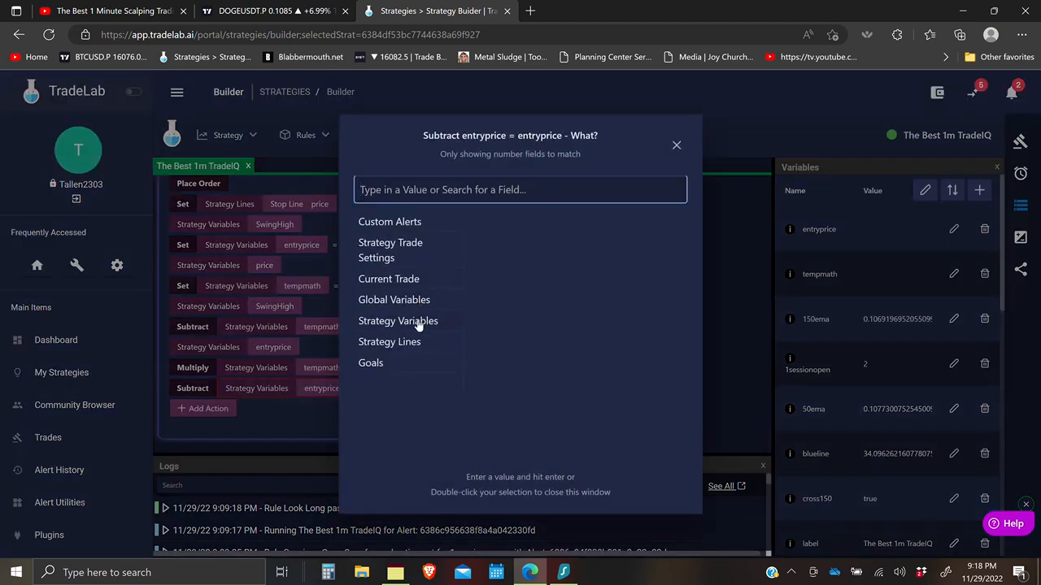
click(418, 322)
click(490, 252)
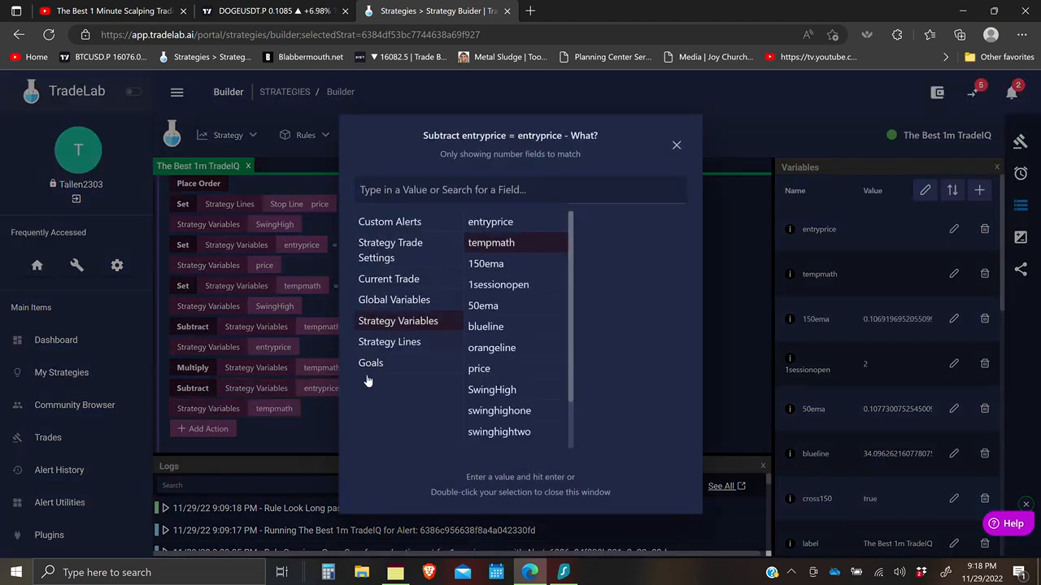
click(311, 433)
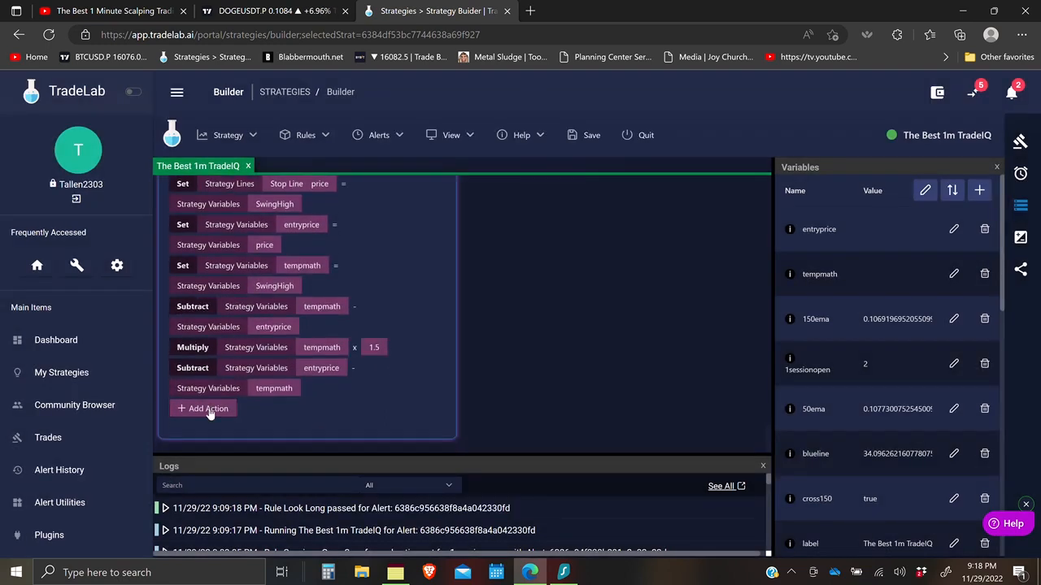
Add a Set action to the Short Entry rule that targets the Price of the Take Line under Strategy Lines
click(208, 410)
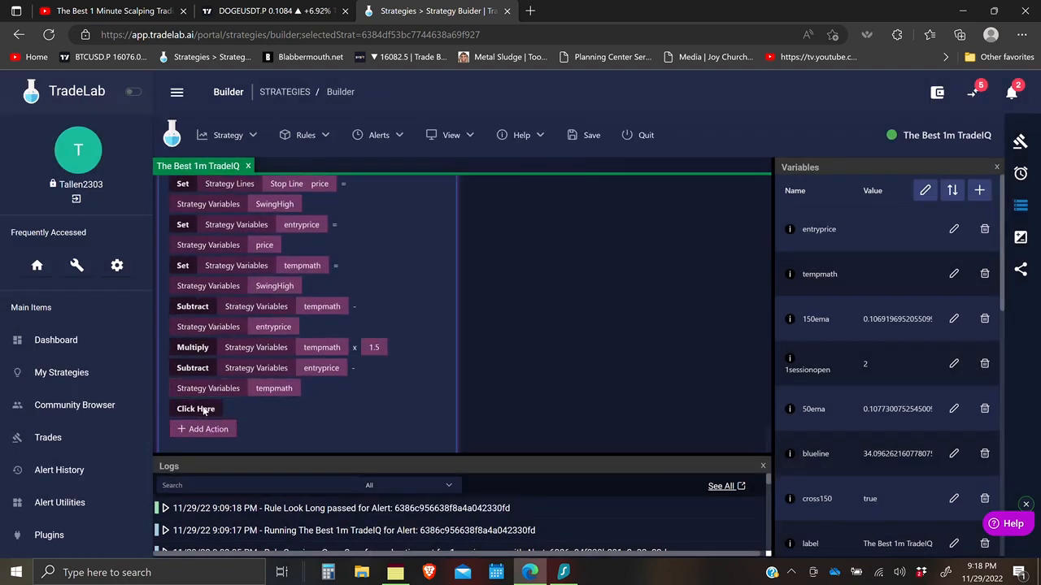
click(203, 408)
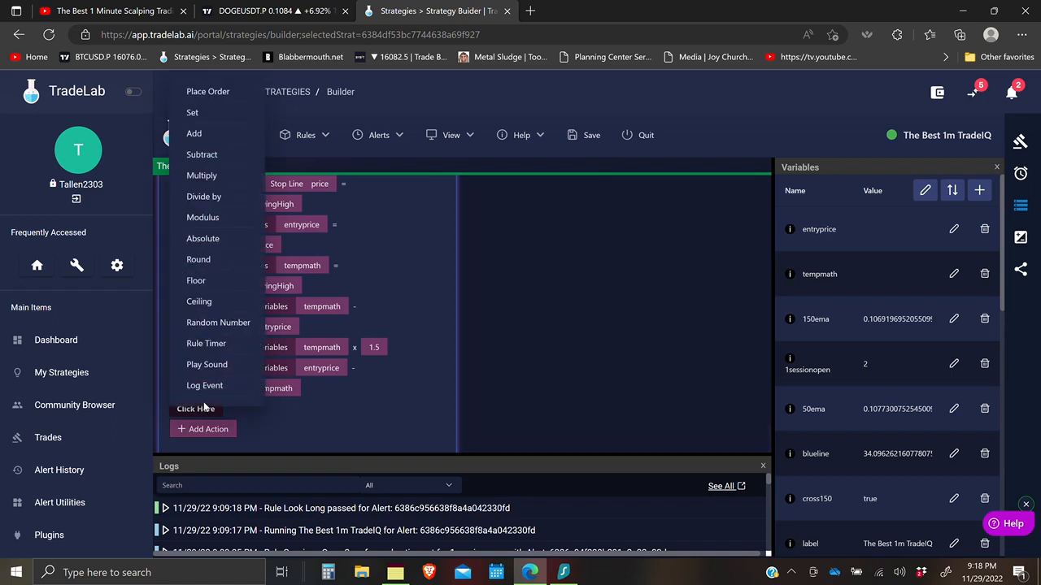
click(194, 114)
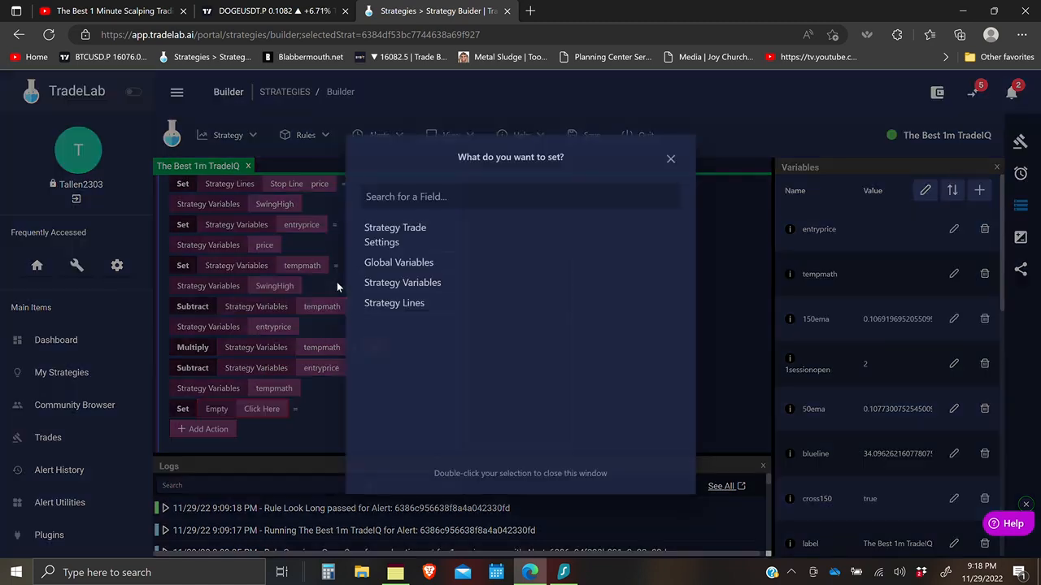
click(384, 306)
click(546, 228)
click(582, 225)
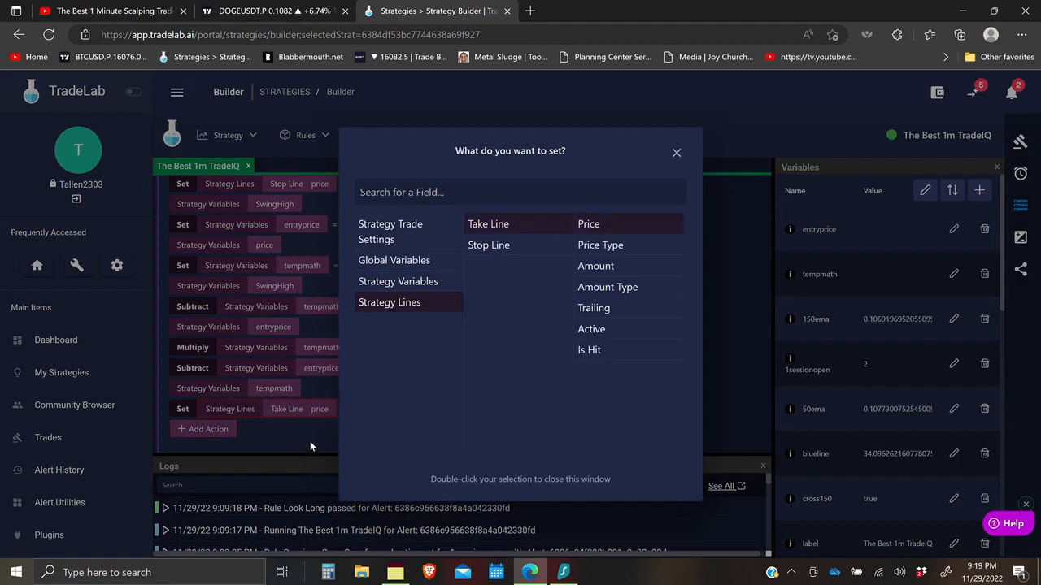
click(318, 444)
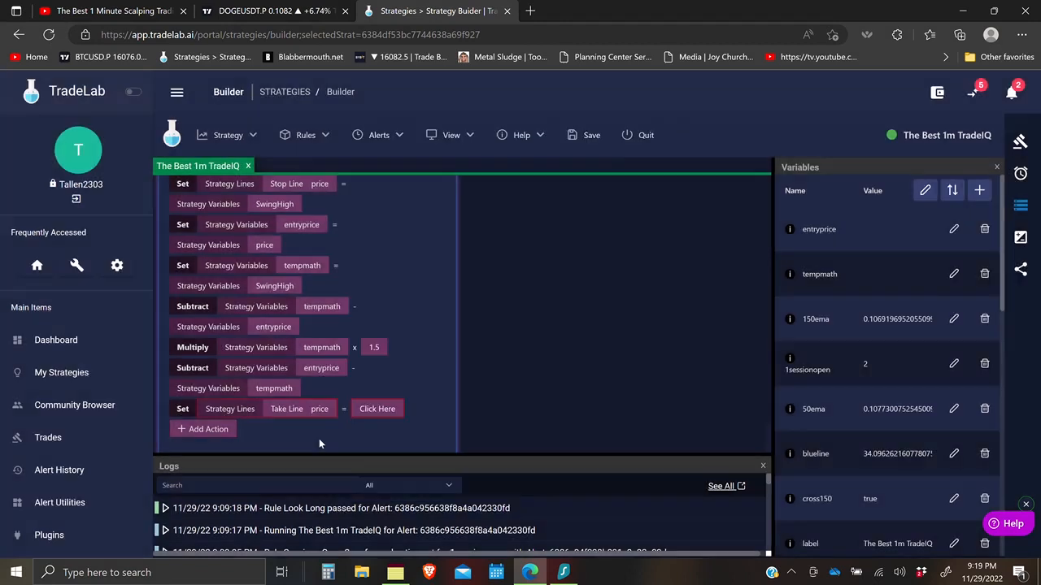
Assign the strategy variable entryprice as the value of the Take Line price Set action
click(381, 412)
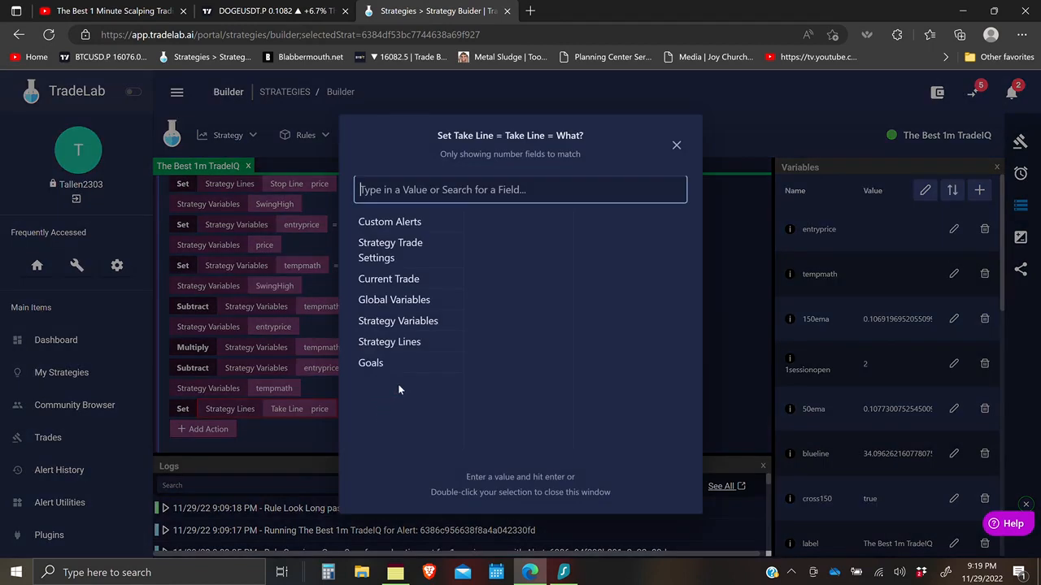
click(410, 325)
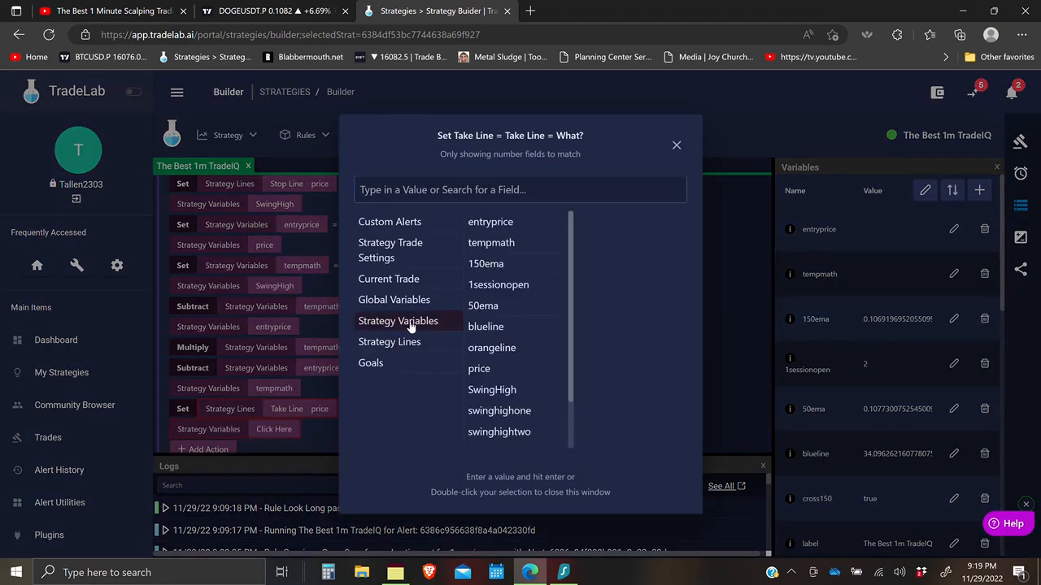
click(494, 225)
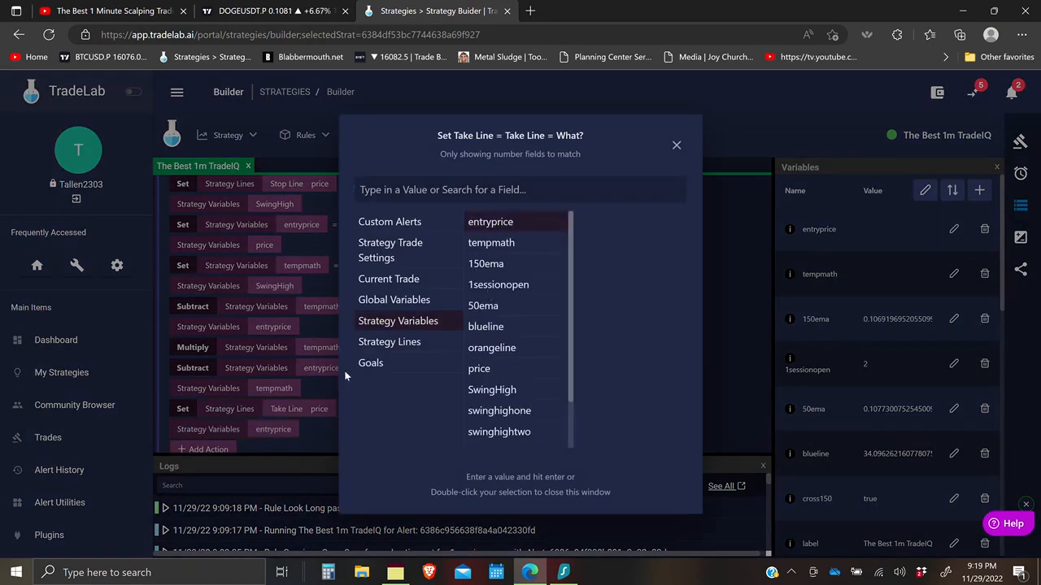
click(317, 438)
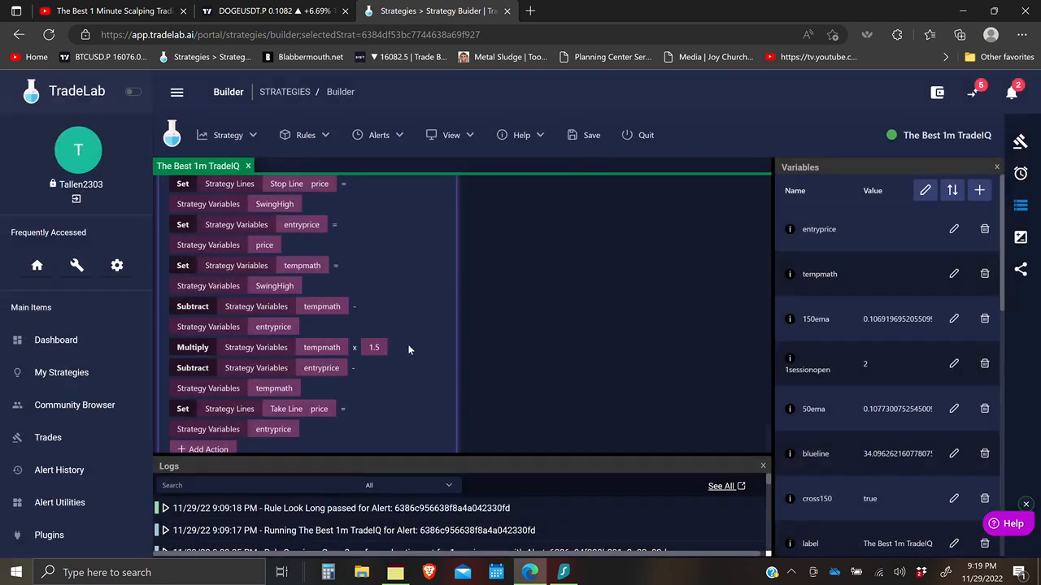
scroll(407, 343, up, 3)
scroll(431, 364, down, 5)
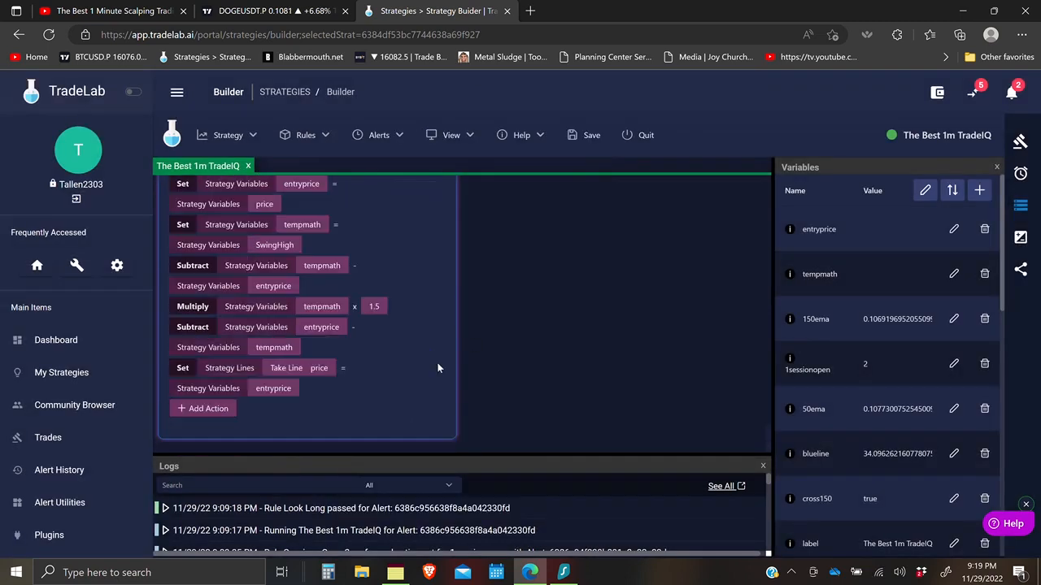
scroll(439, 374, down, 4)
scroll(384, 221, up, 1)
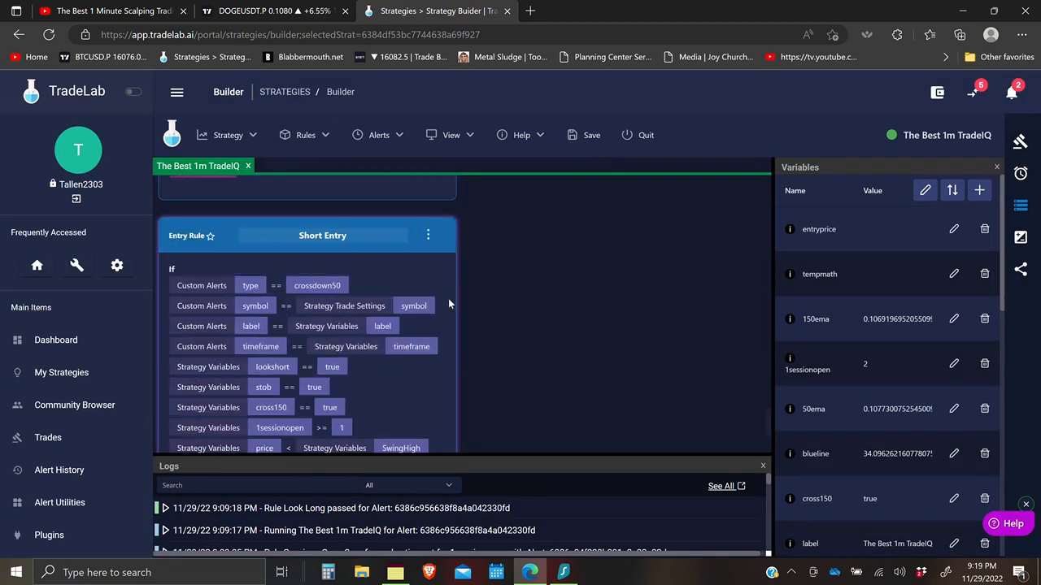
scroll(452, 299, down, 8)
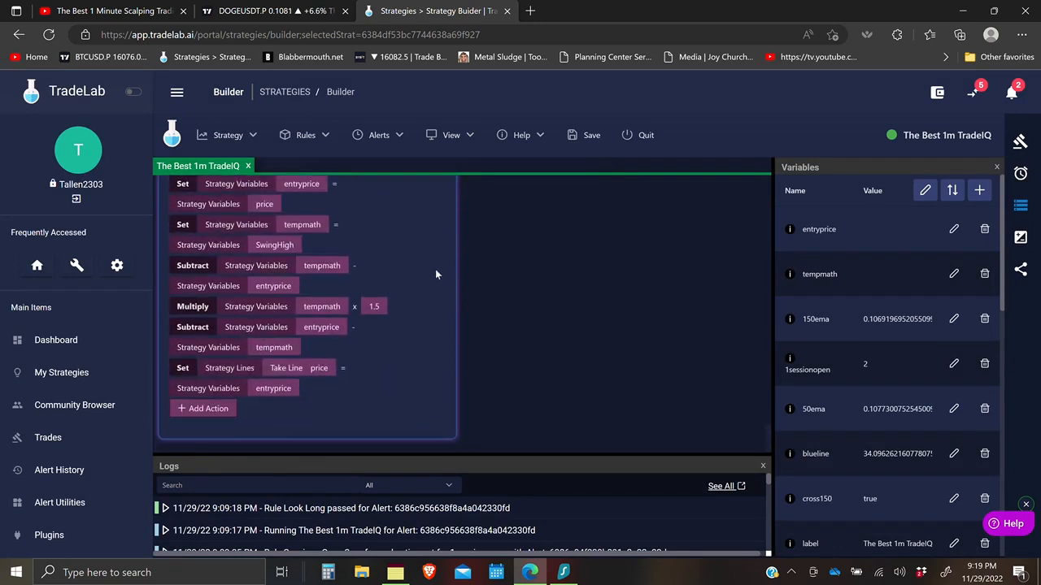
click(320, 137)
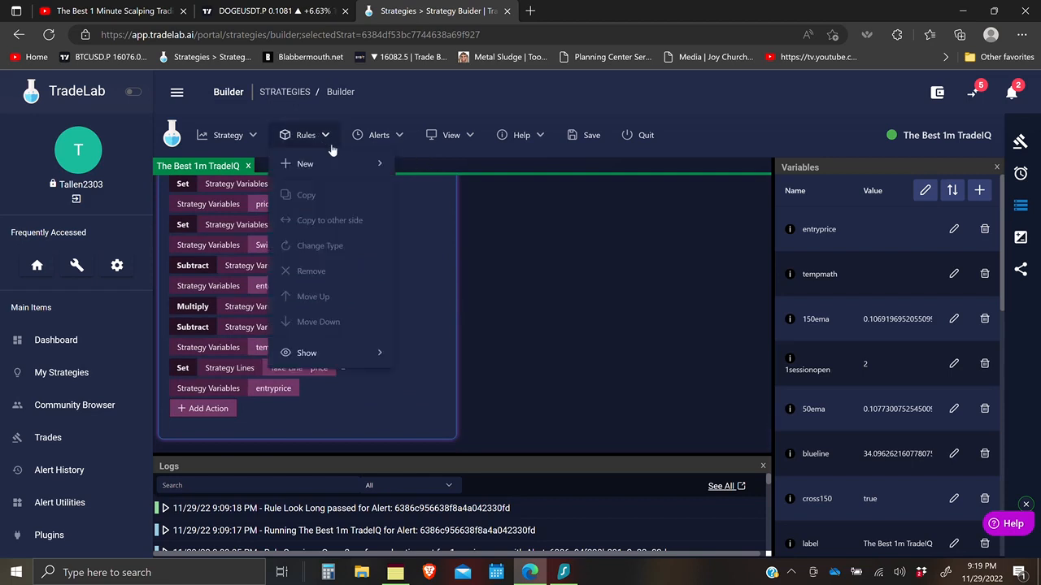
click(303, 163)
click(428, 317)
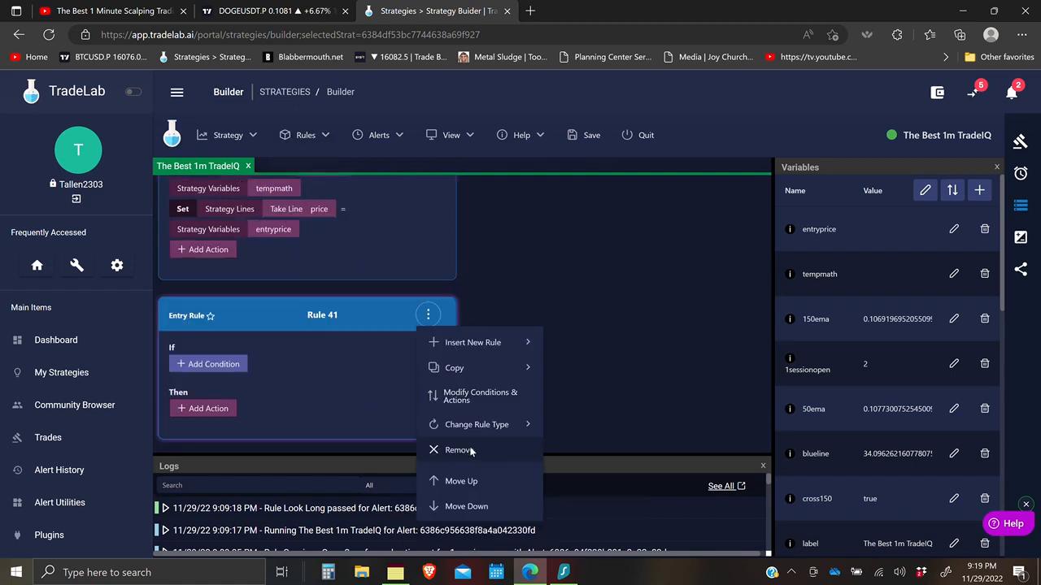
click(471, 452)
Create an entry rule below Short Entry from the Price Crossing Up 50 EMA alert
click(1021, 174)
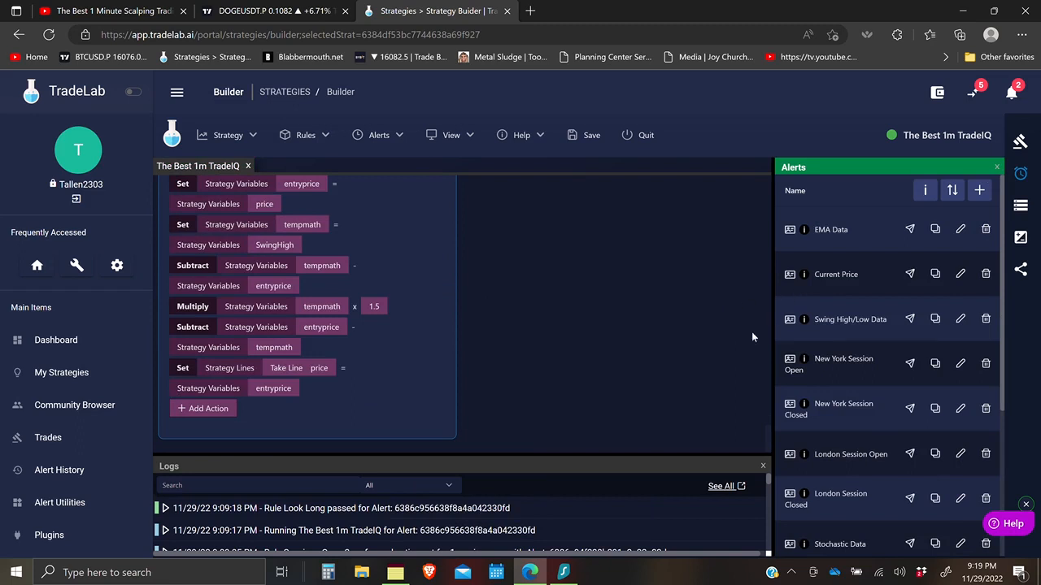
scroll(787, 399, down, 3)
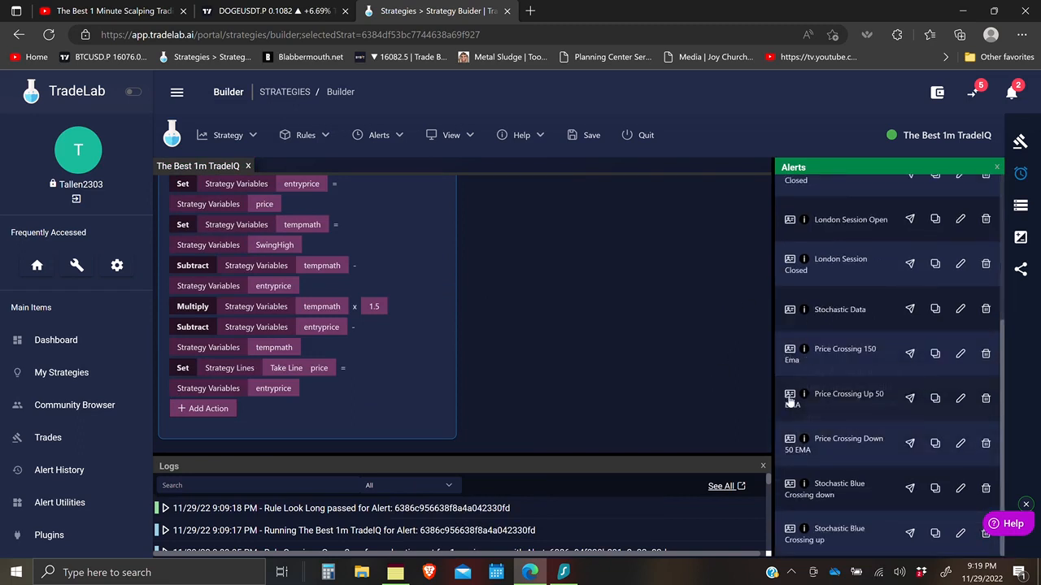
drag(279, 204, 232, 199)
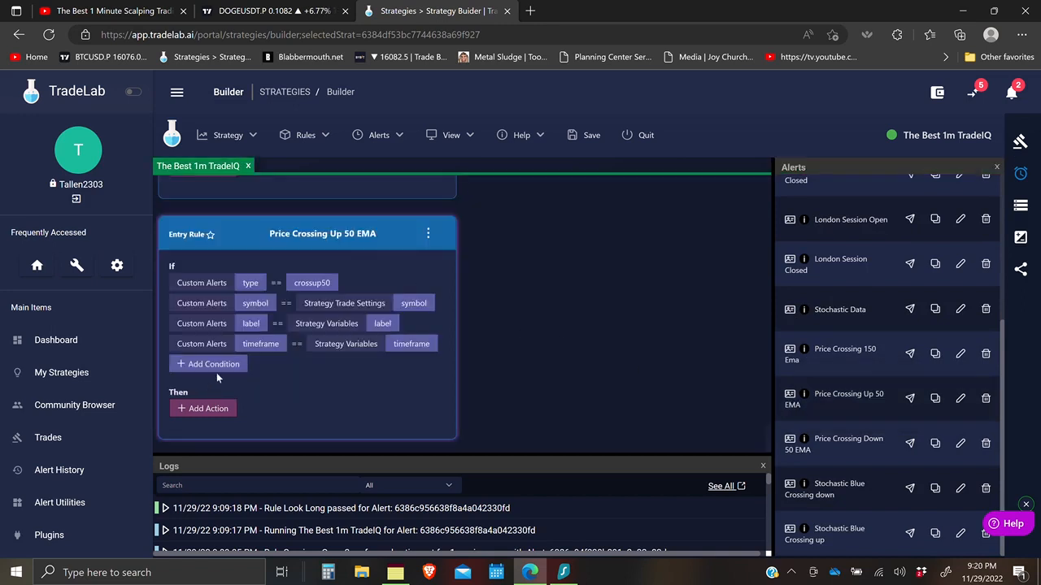
Add a condition to the Price Crossing Up 50 EMA rule requiring the strategy variable looklong to equal true
scroll(294, 399, up, 10)
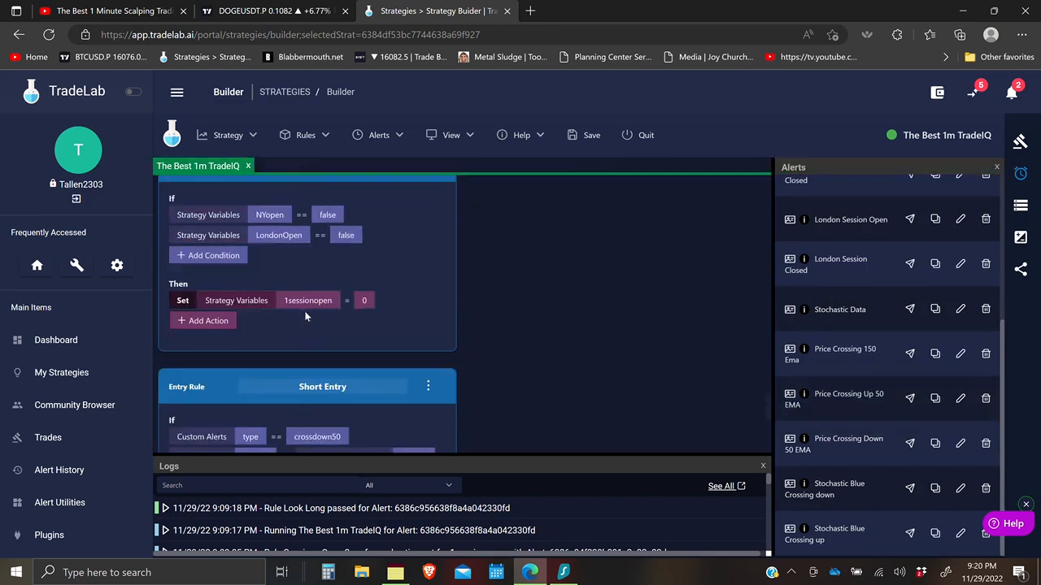
scroll(302, 327, down, 5)
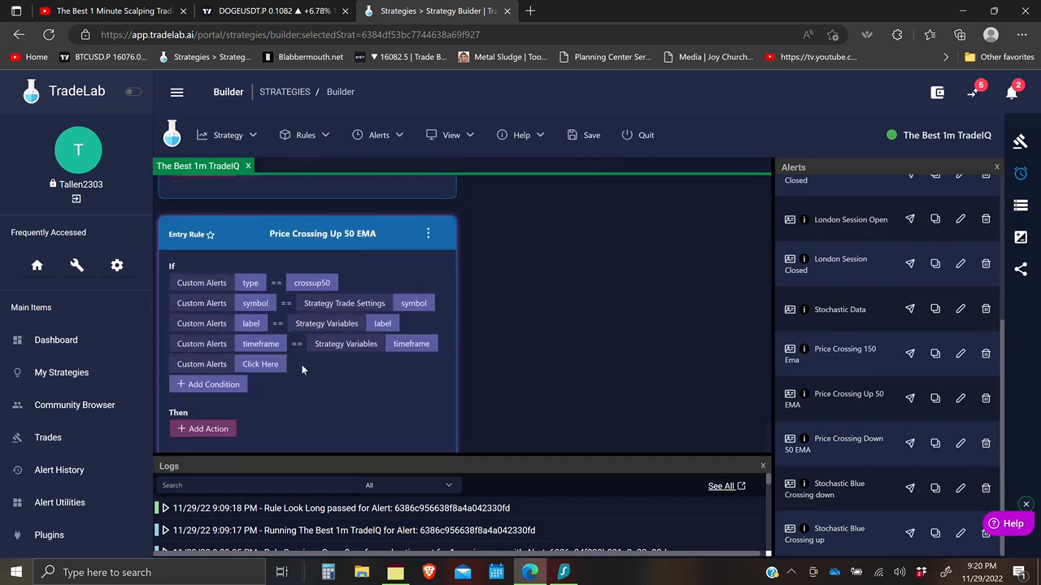
click(285, 365)
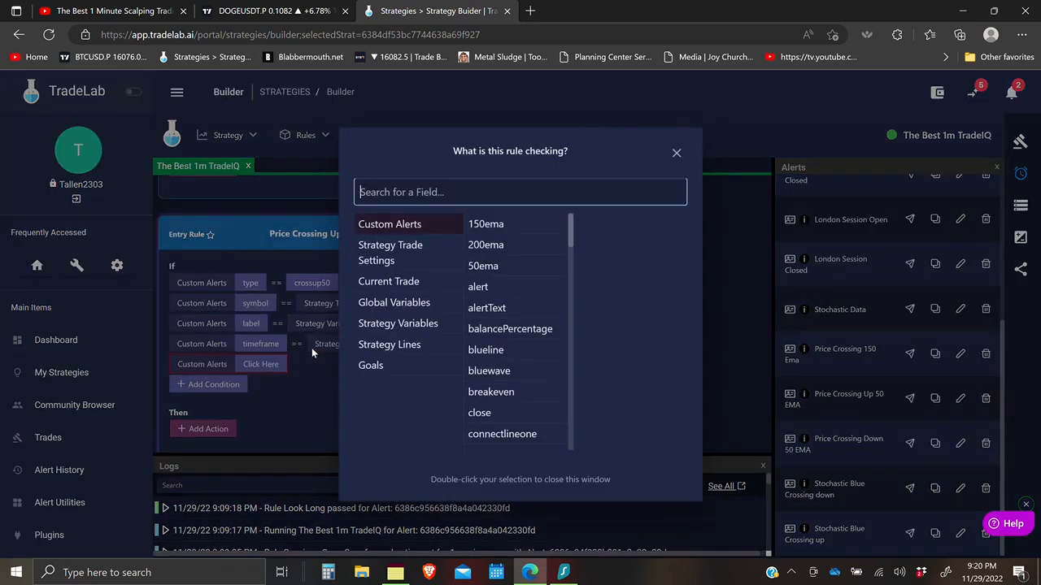
click(407, 323)
click(488, 413)
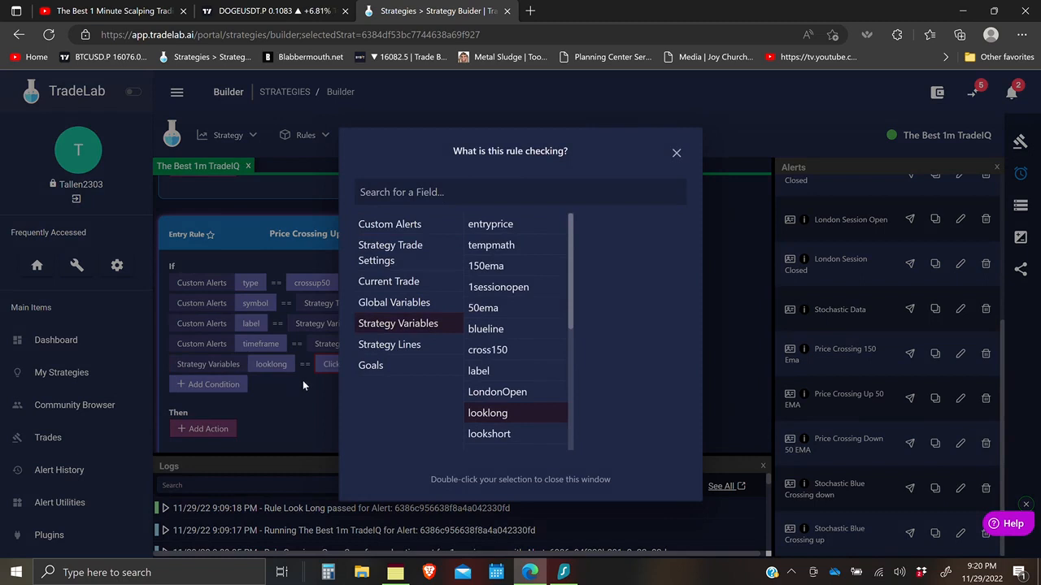
click(301, 383)
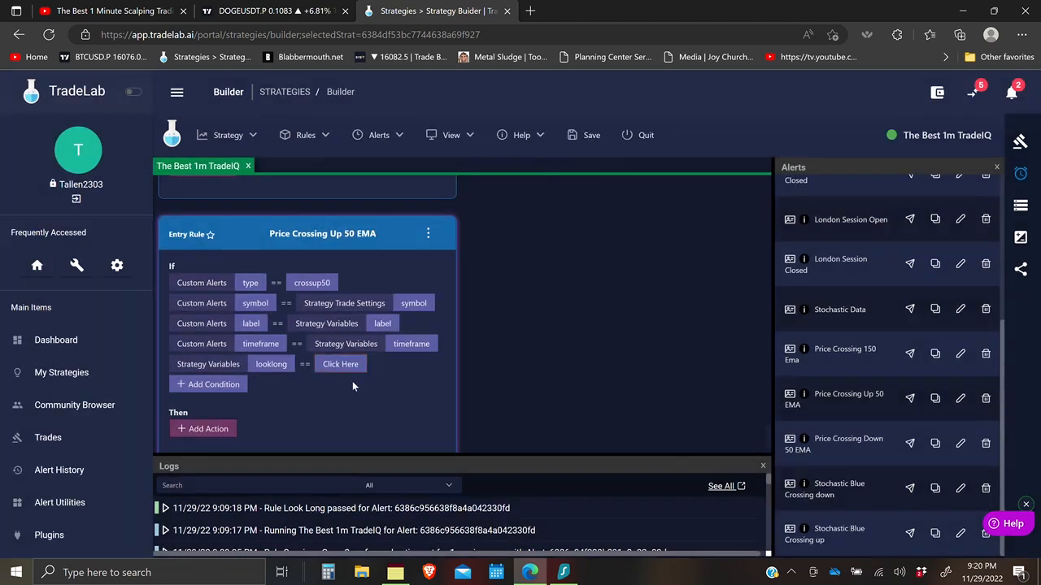
click(348, 367)
click(498, 206)
click(264, 409)
Add a condition on the strategy variable cross150 to the Price Crossing Up 50 EMA rule
click(211, 387)
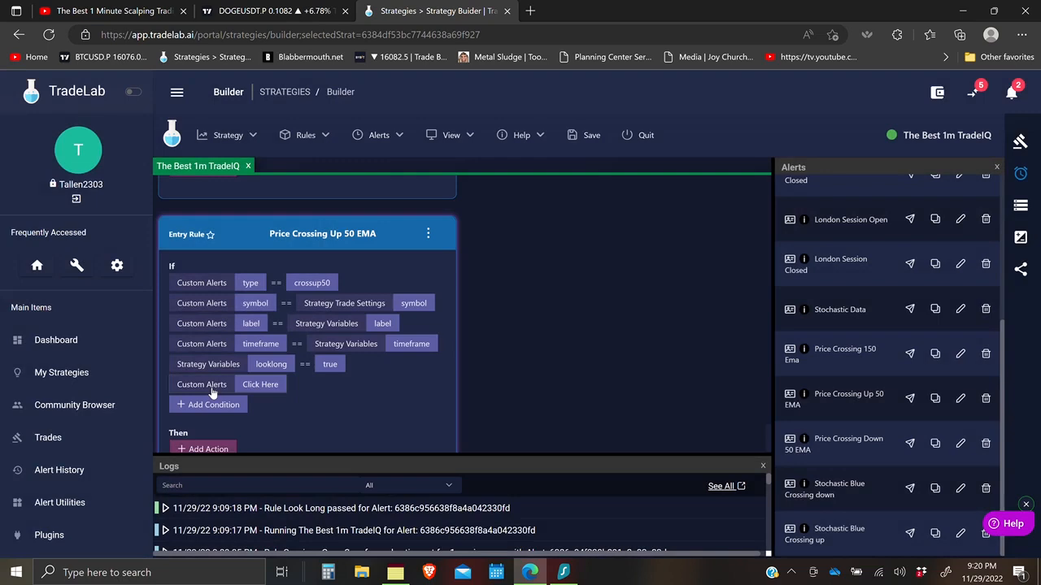
click(254, 387)
click(420, 329)
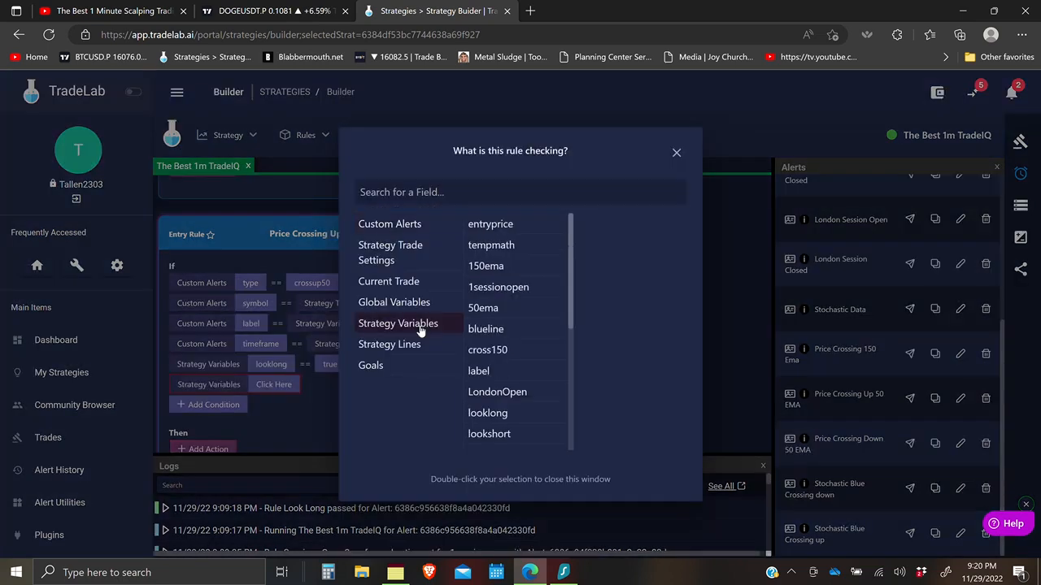
double_click(492, 350)
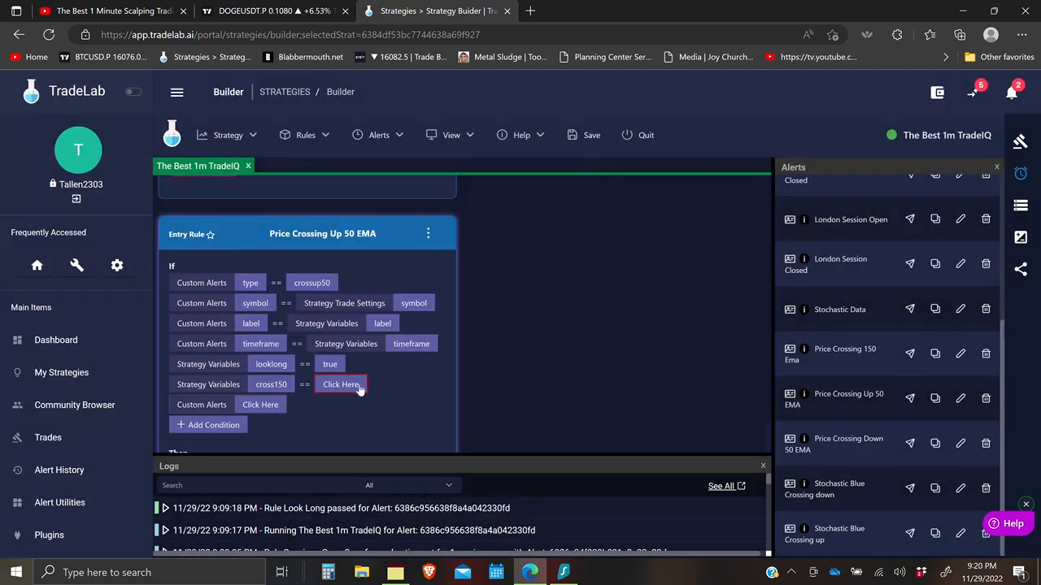
Complete the cross150 condition with true and add a condition requiring the strategy variable stos to equal true
click(420, 346)
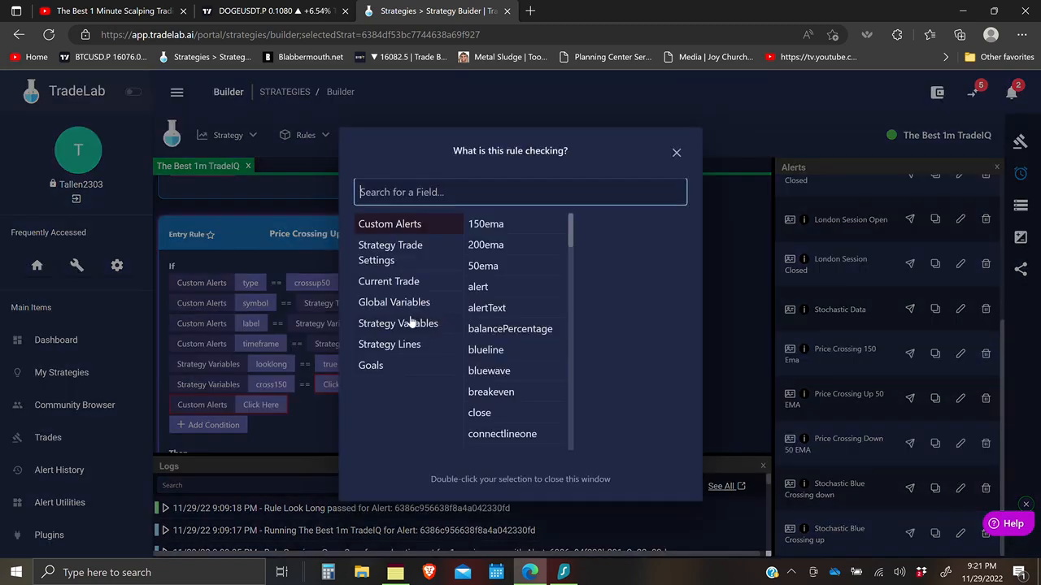
click(426, 325)
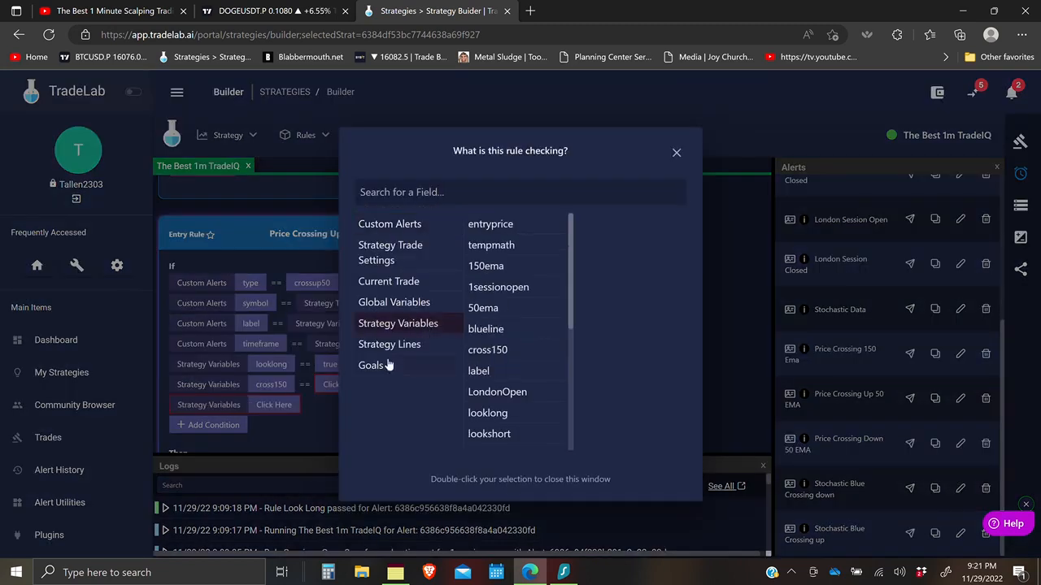
click(323, 416)
scroll(317, 419, up, 3)
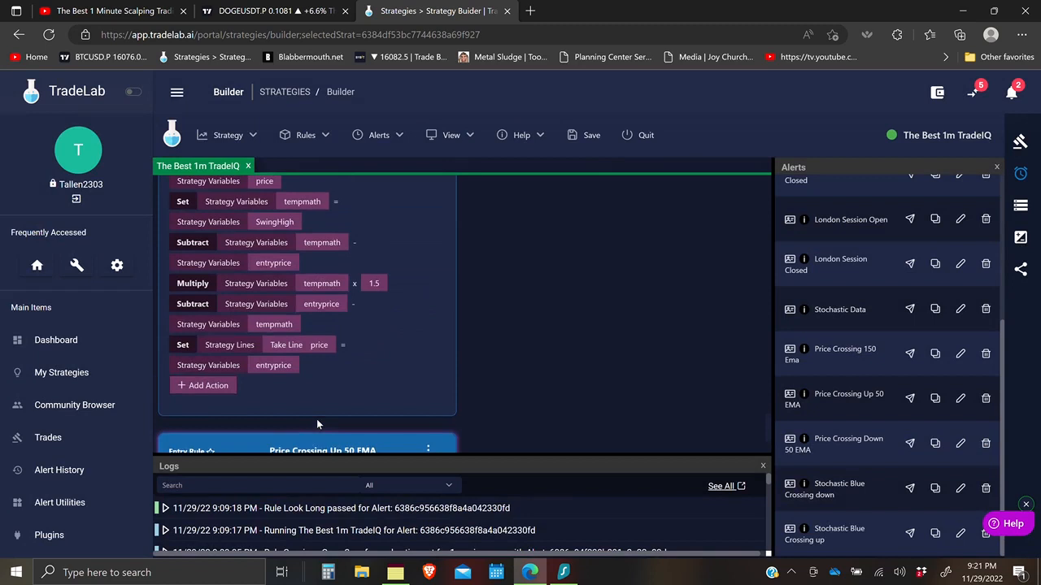
scroll(316, 418, up, 5)
scroll(276, 358, down, 3)
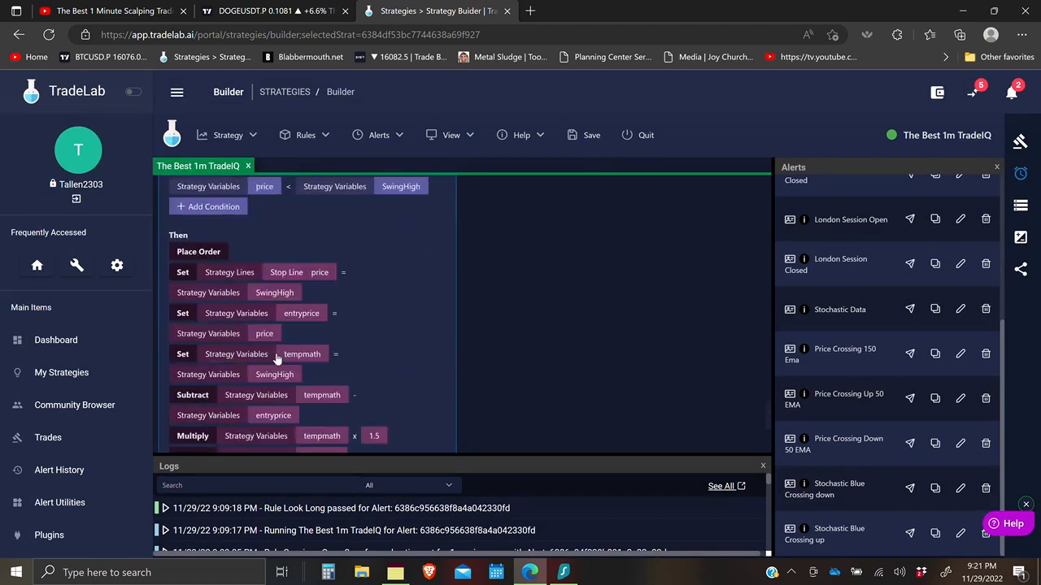
scroll(276, 357, down, 5)
click(322, 344)
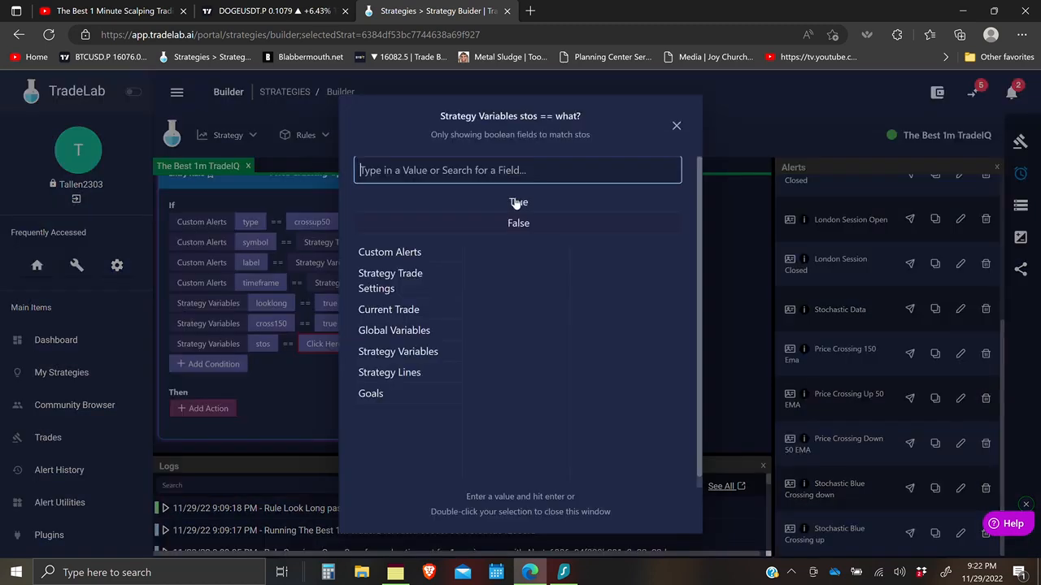
double_click(515, 202)
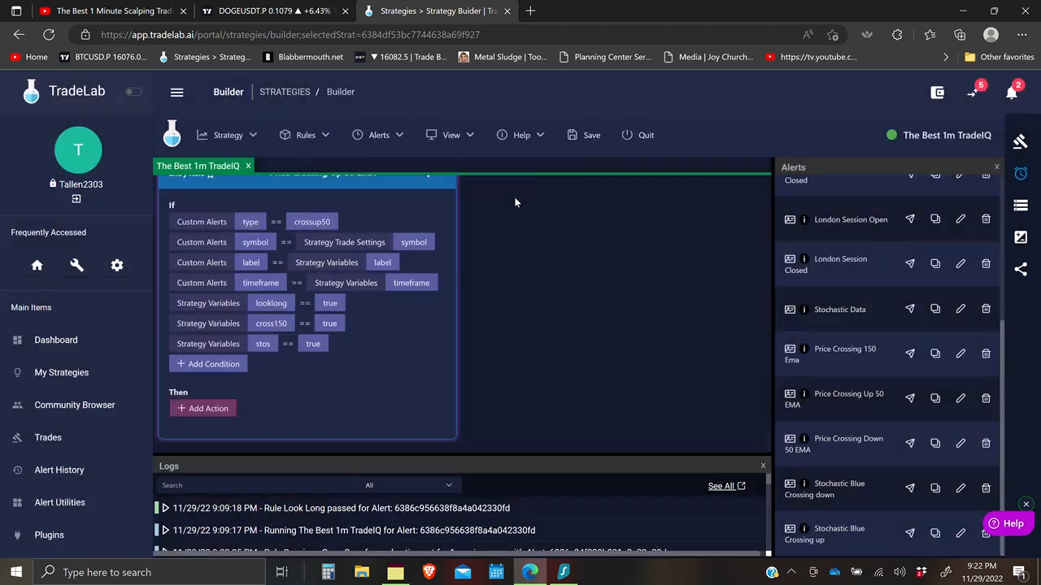
Add a condition to the Price Crossing Up 50 EMA rule requiring the strategy variable 1sessionopen to be >= 1
click(213, 364)
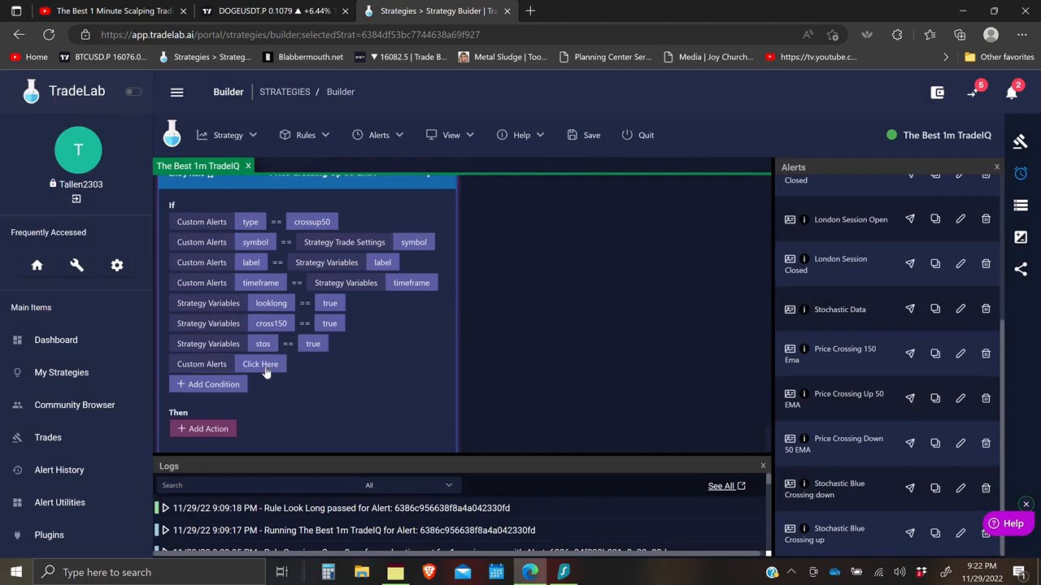
click(261, 365)
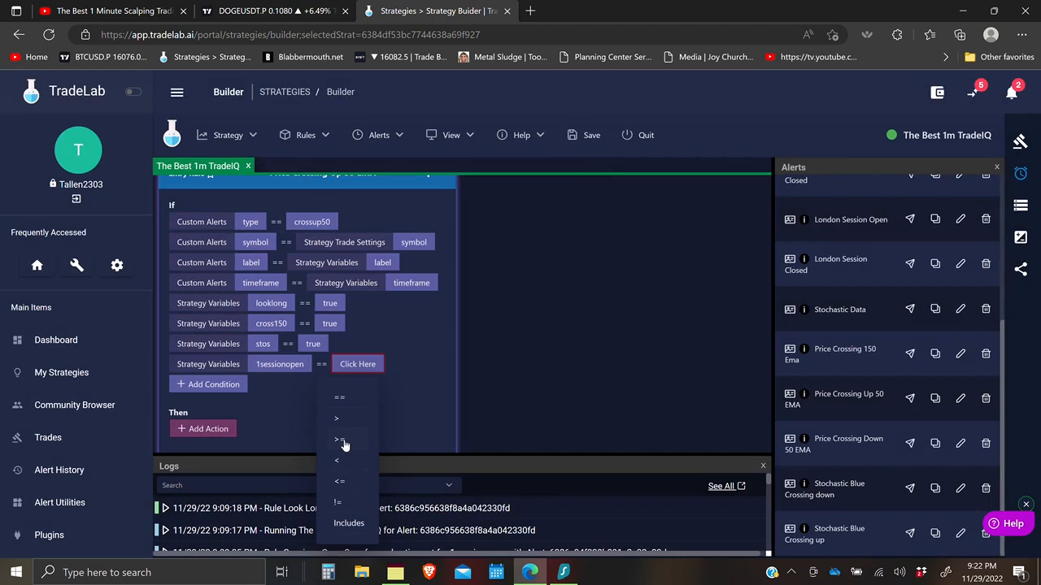
click(341, 440)
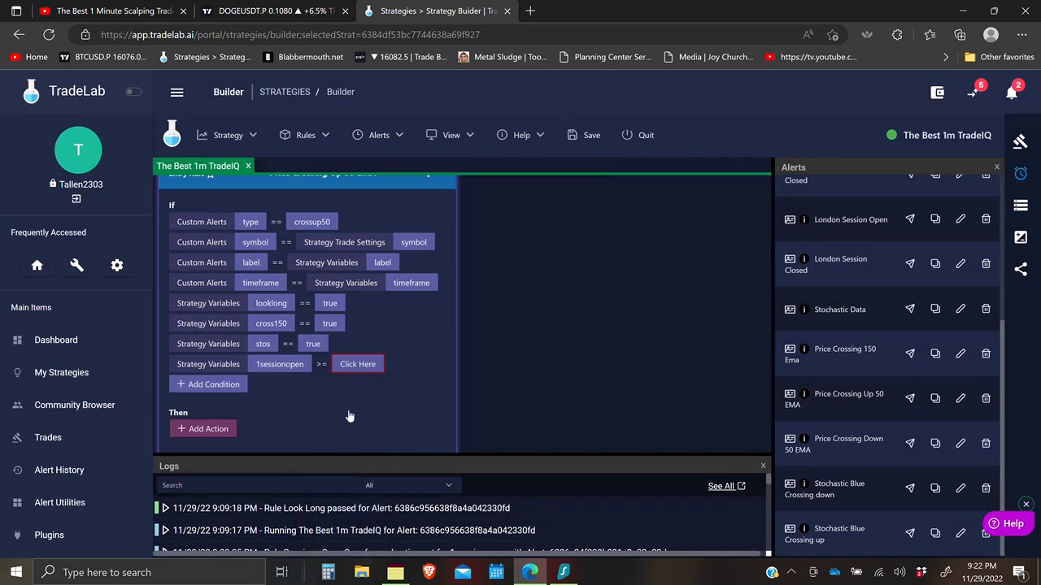
click(350, 365)
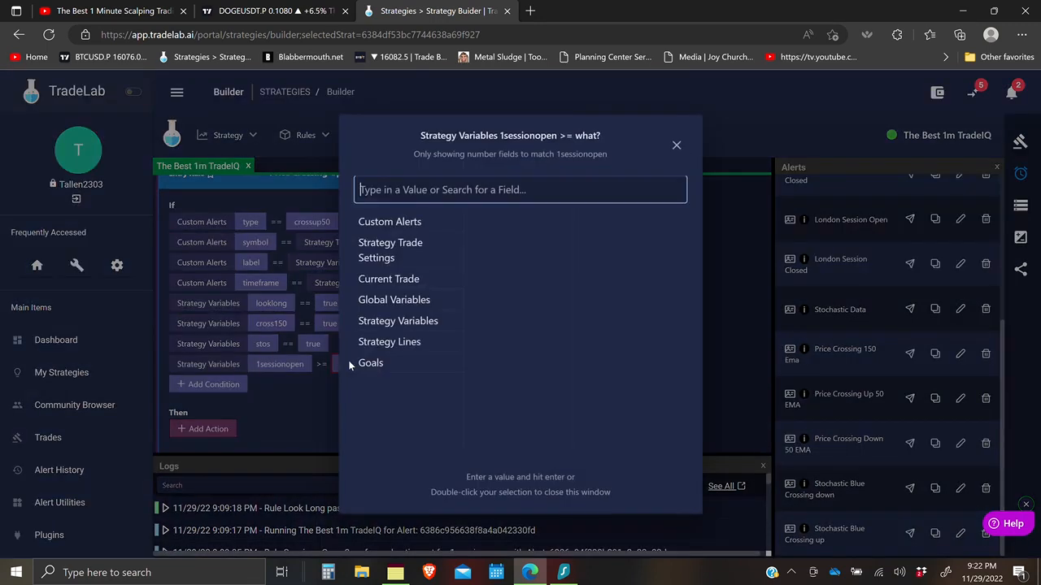
text(1)
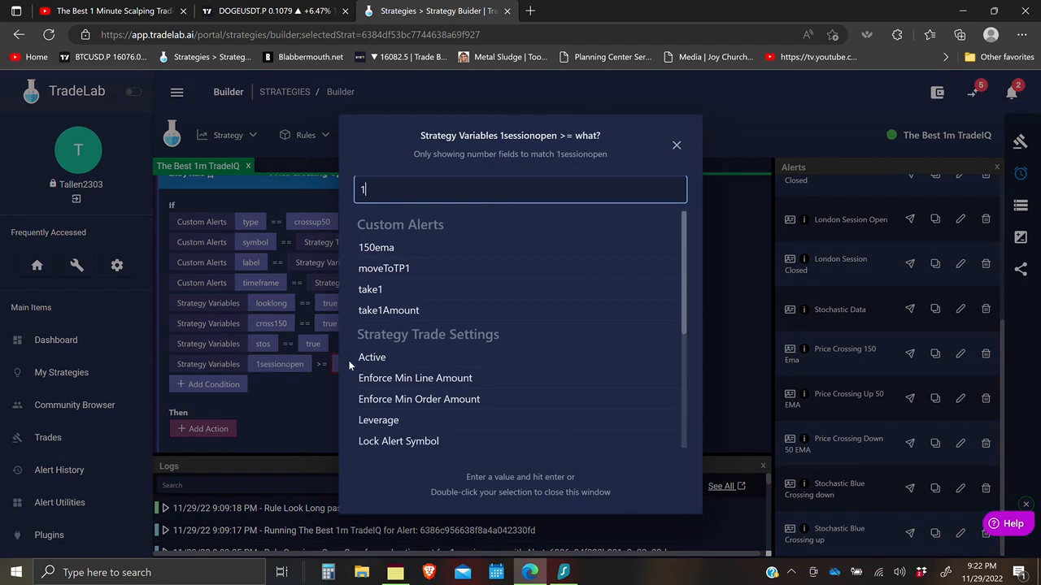
key(Return)
Add a condition requiring the strategy variable price to be greater than the strategy variable SwingLow
scroll(377, 400, down, 5)
scroll(378, 398, down, 10)
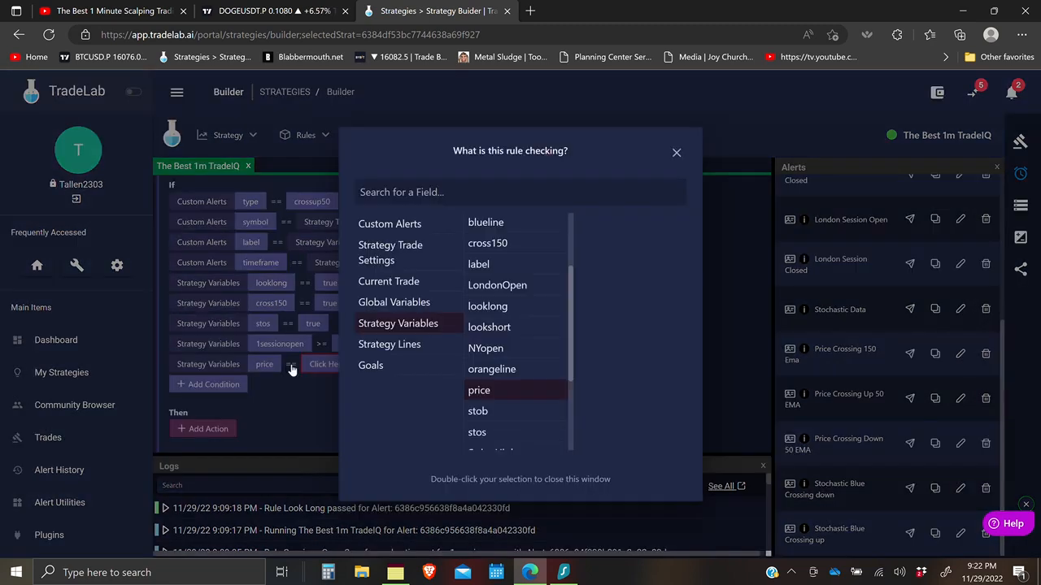
click(293, 370)
click(292, 370)
click(312, 419)
click(322, 364)
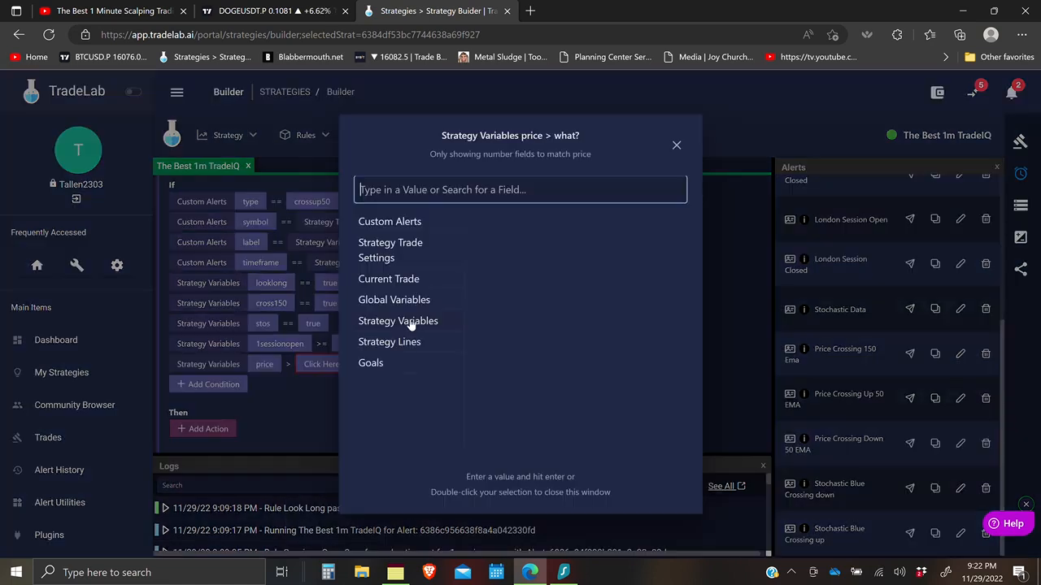
click(411, 322)
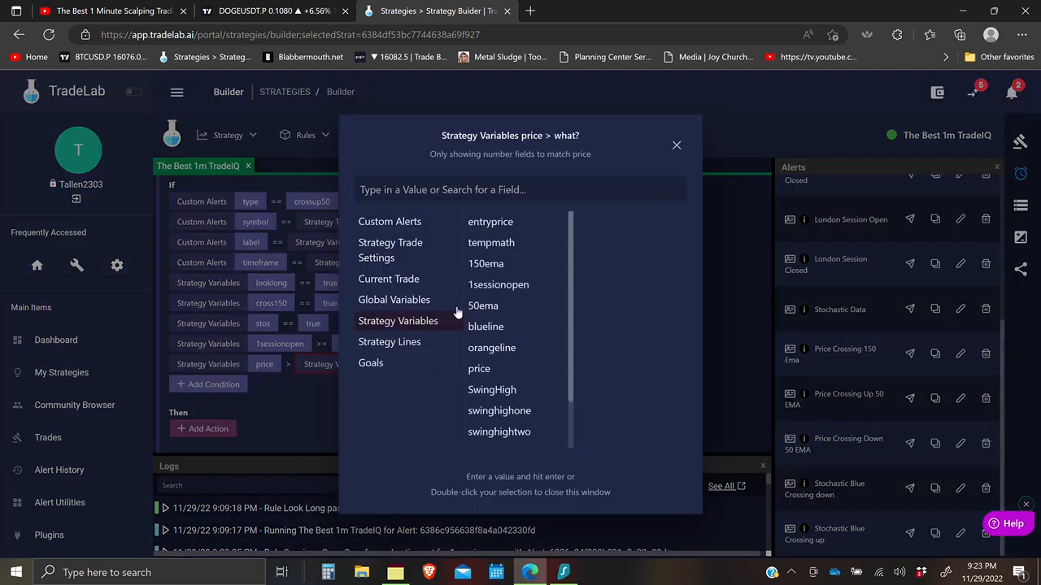
scroll(493, 325, down, 2)
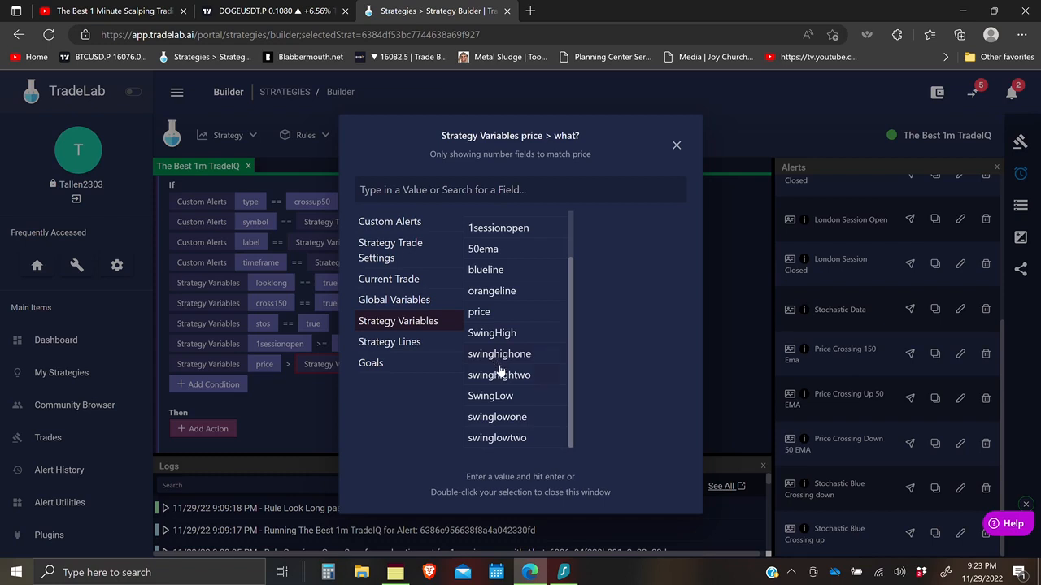
click(496, 402)
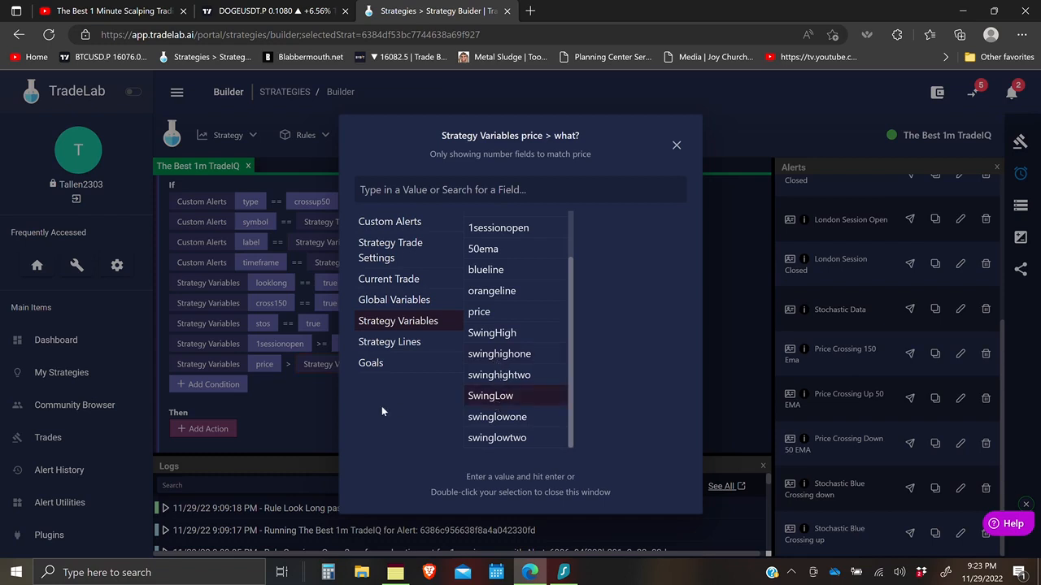
click(290, 414)
Add a Place Order action and a Set action making the Stop Line price equal to the strategy variable SwingLow
click(203, 429)
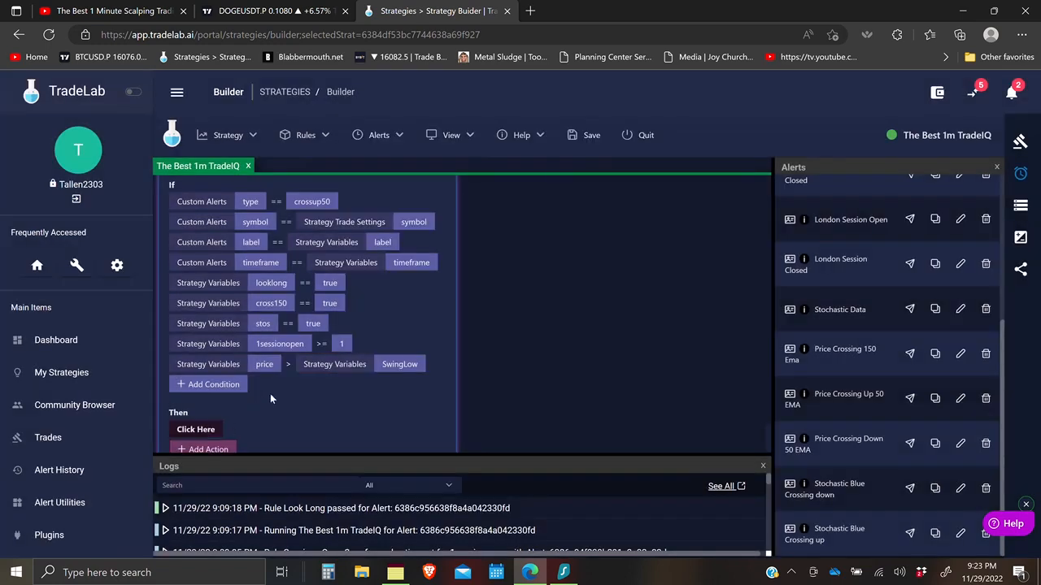
click(203, 429)
click(211, 112)
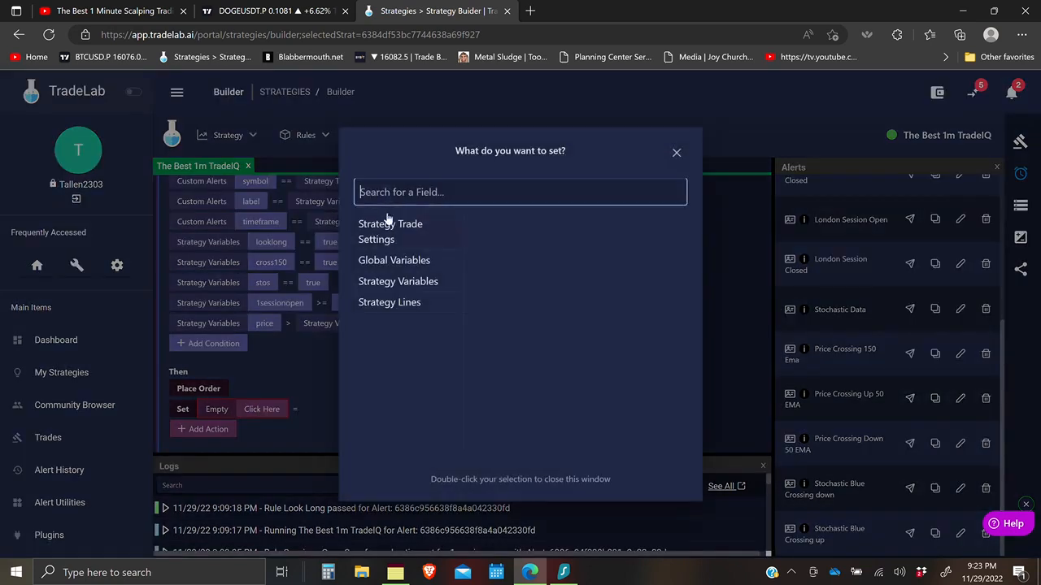
click(326, 443)
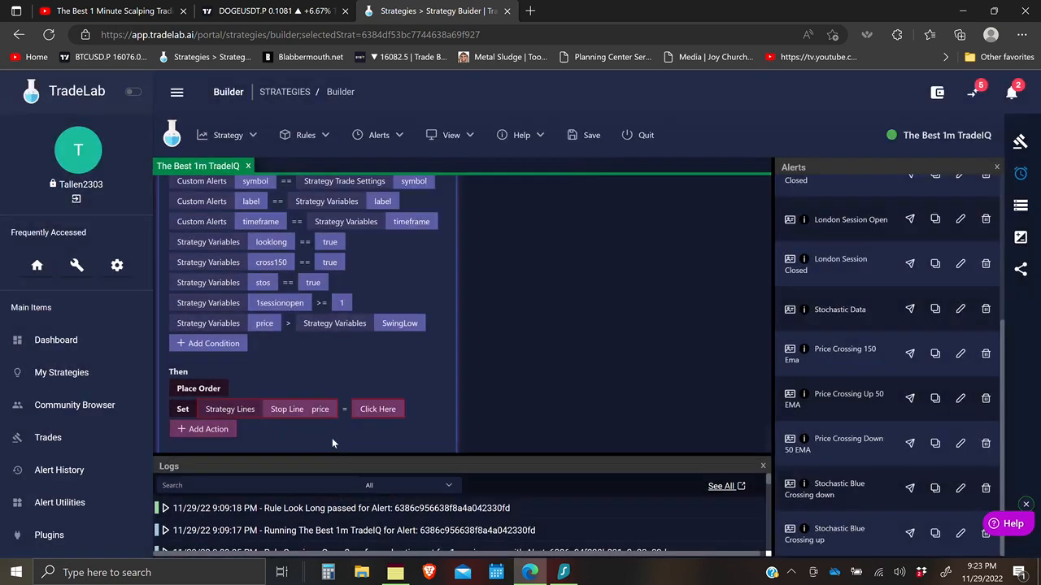
click(370, 410)
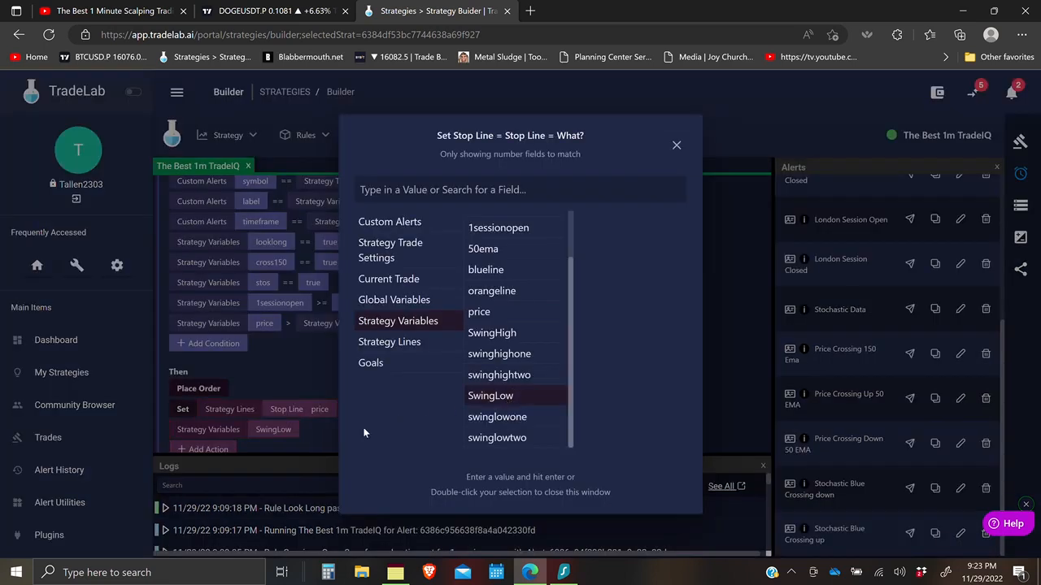
click(315, 443)
Add a Set action that assigns the strategy variable price to the strategy variable tempmath
click(195, 409)
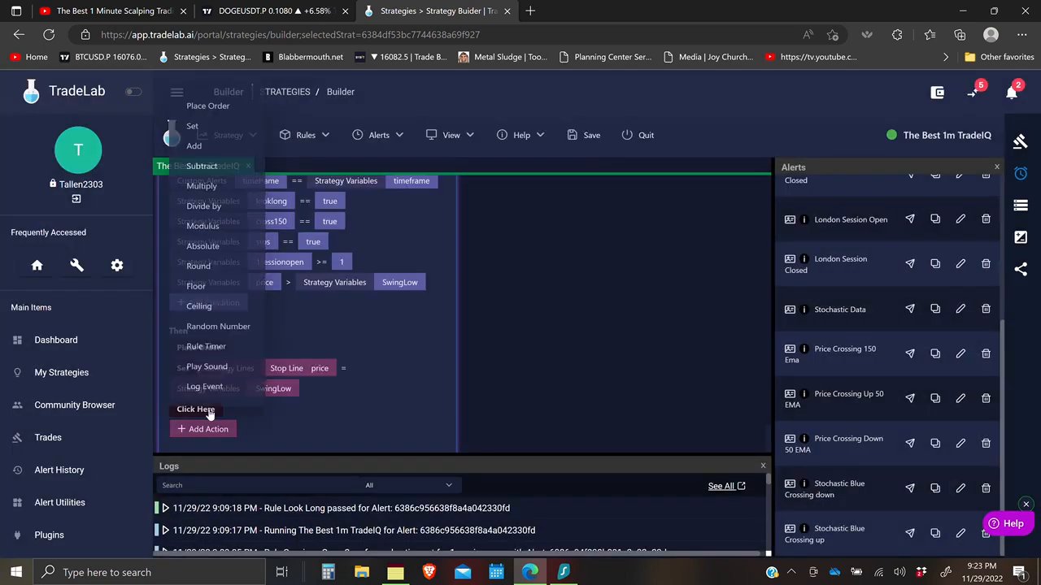
click(214, 120)
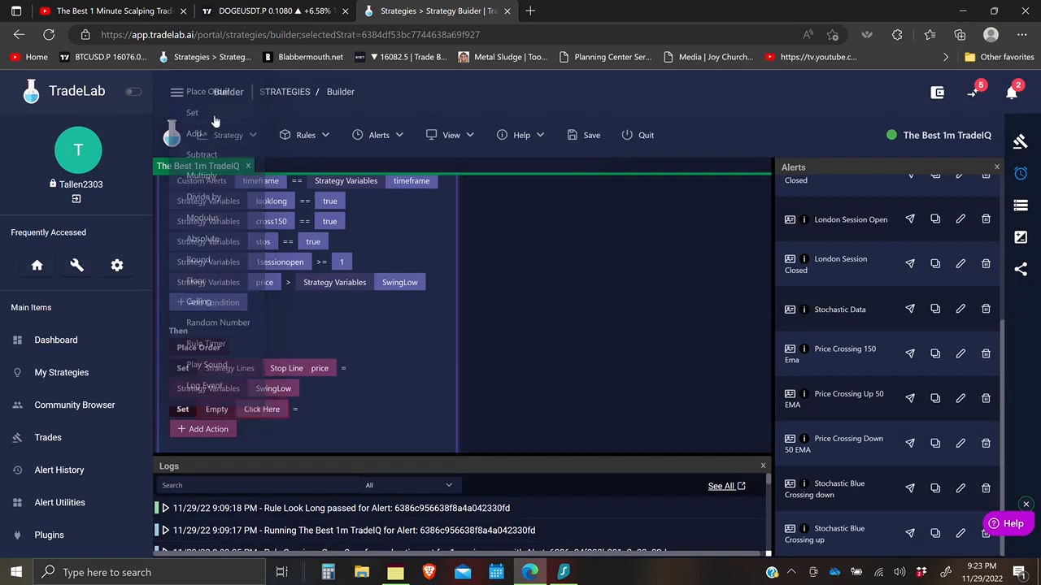
click(266, 412)
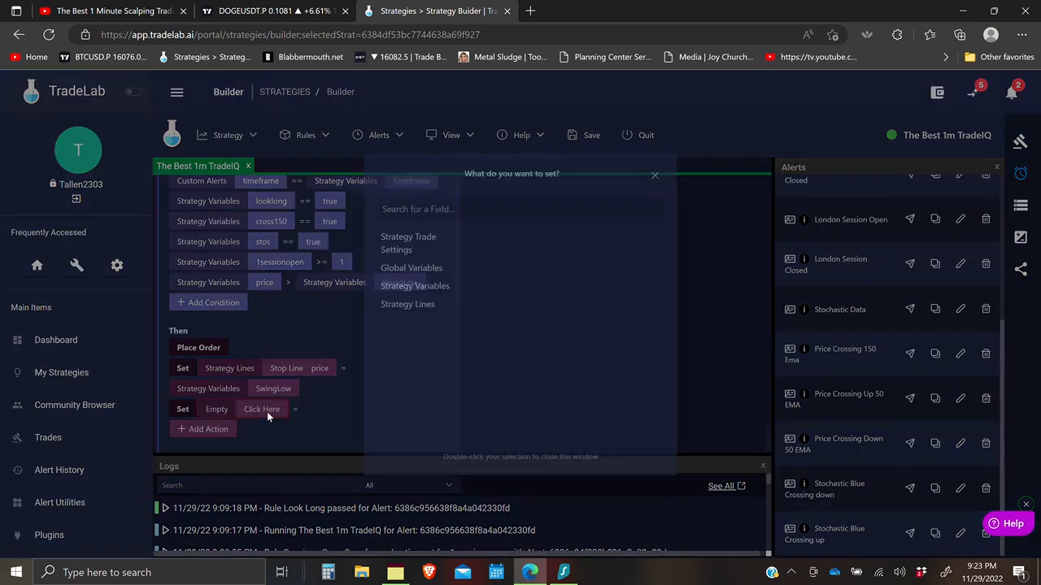
click(381, 409)
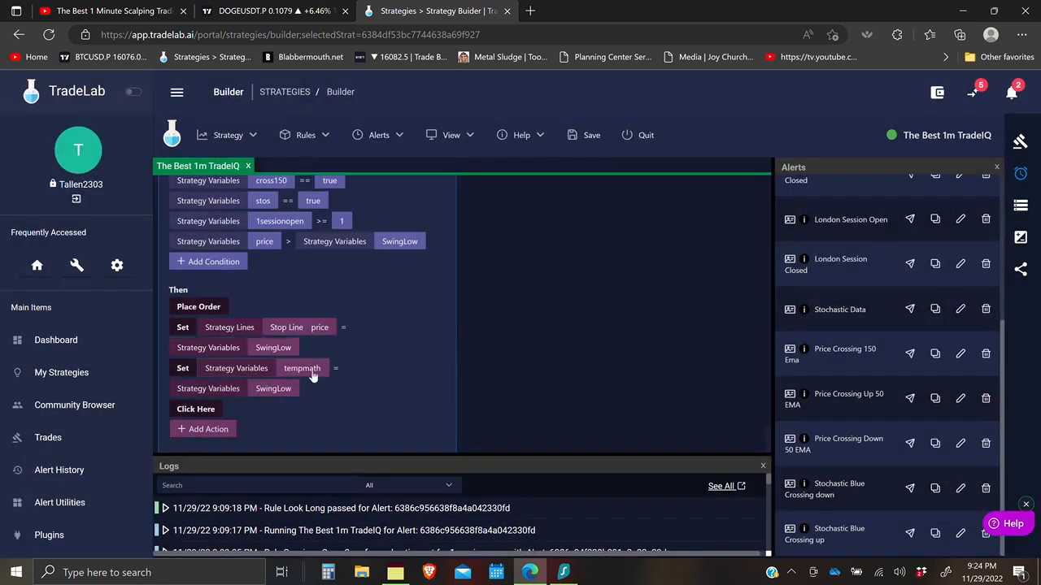
click(275, 393)
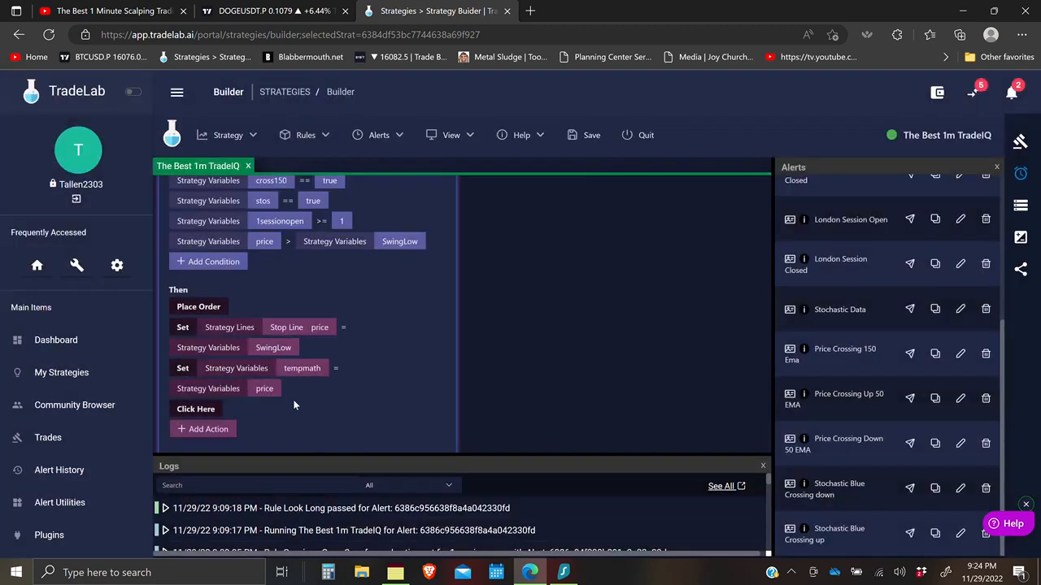
Add a Subtract action that takes the strategy variable SwingLow away from tempmath
click(196, 409)
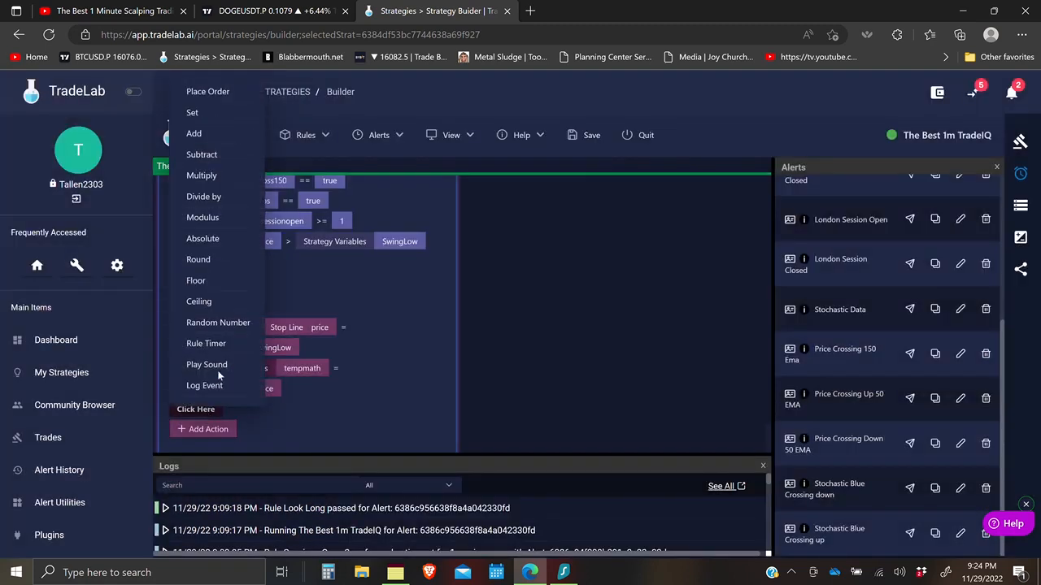
click(203, 154)
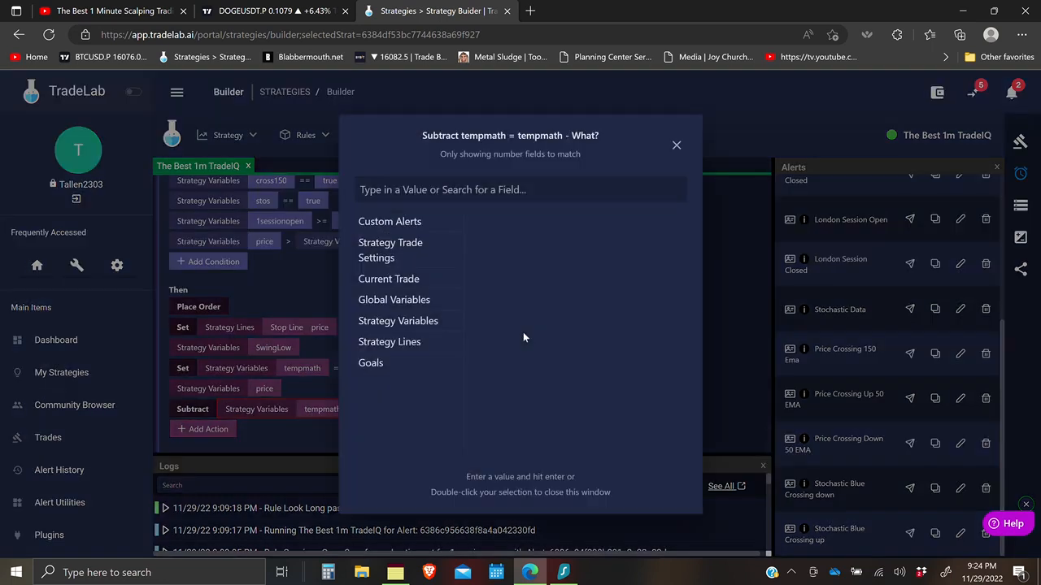
click(409, 325)
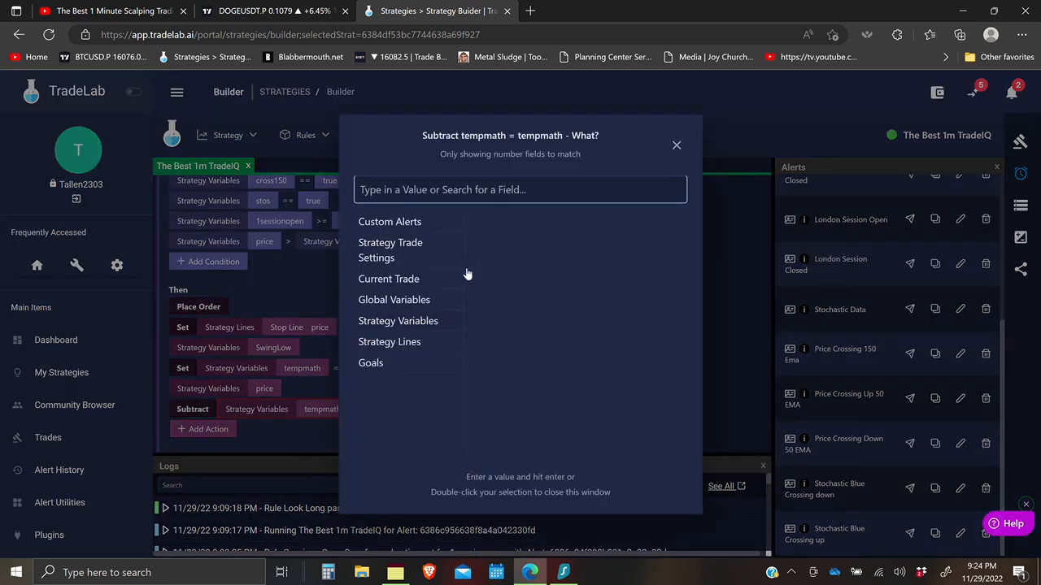
scroll(490, 385, down, 2)
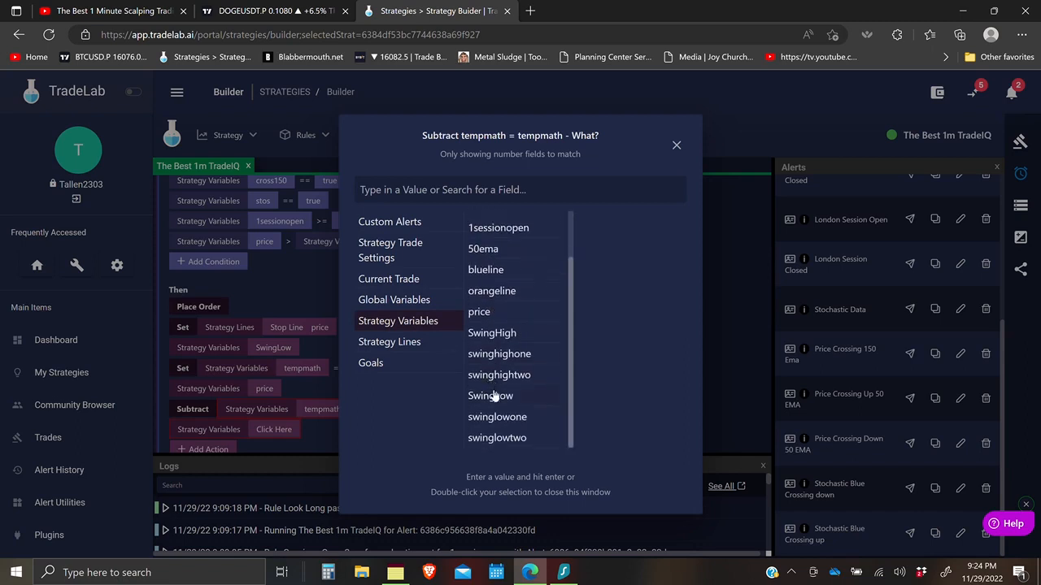
click(505, 397)
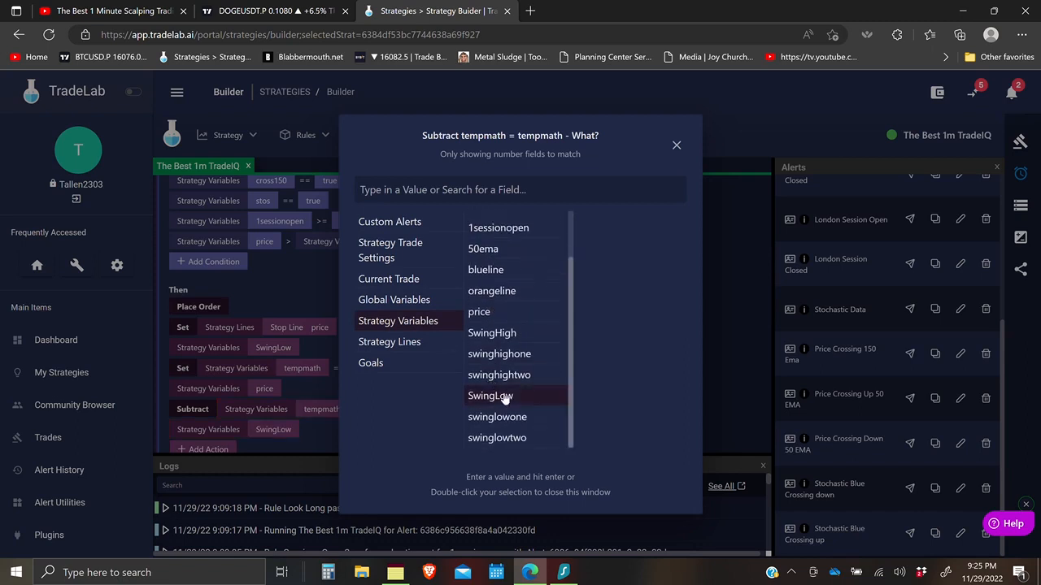
click(319, 438)
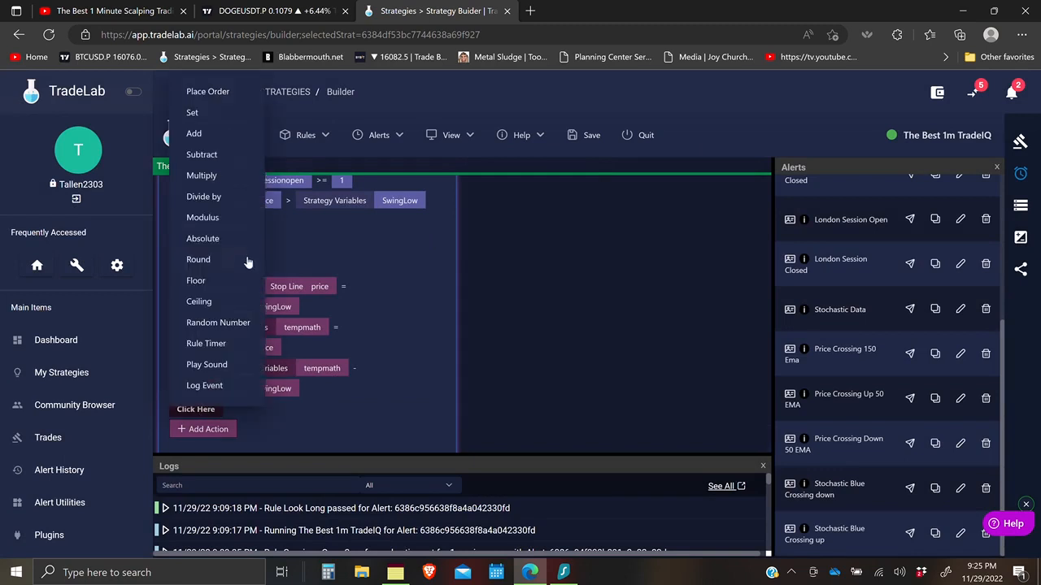
Add a Multiply action that multiplies the strategy variable tempmath by 1.5
click(205, 176)
click(261, 410)
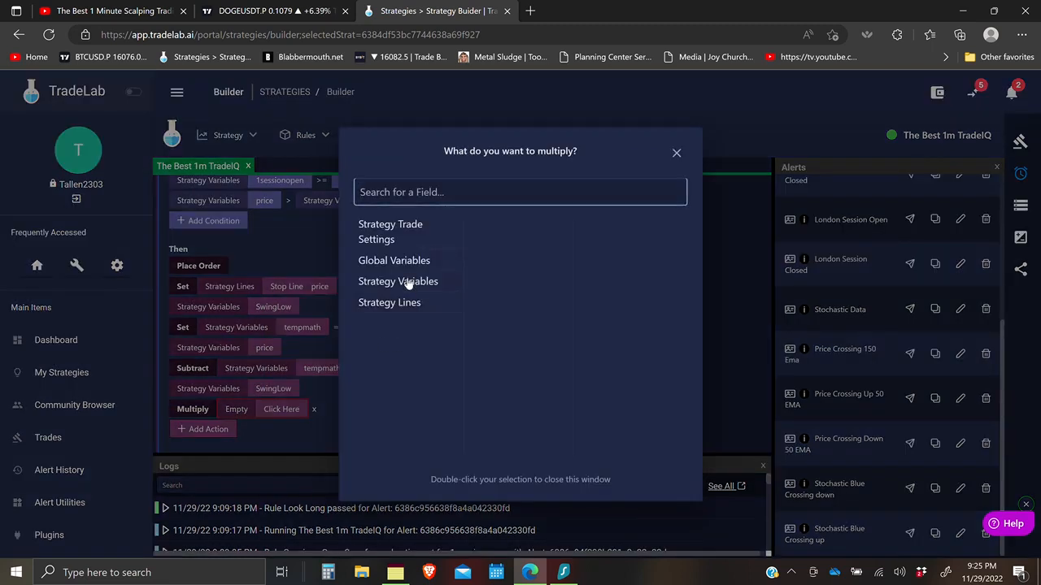
click(407, 281)
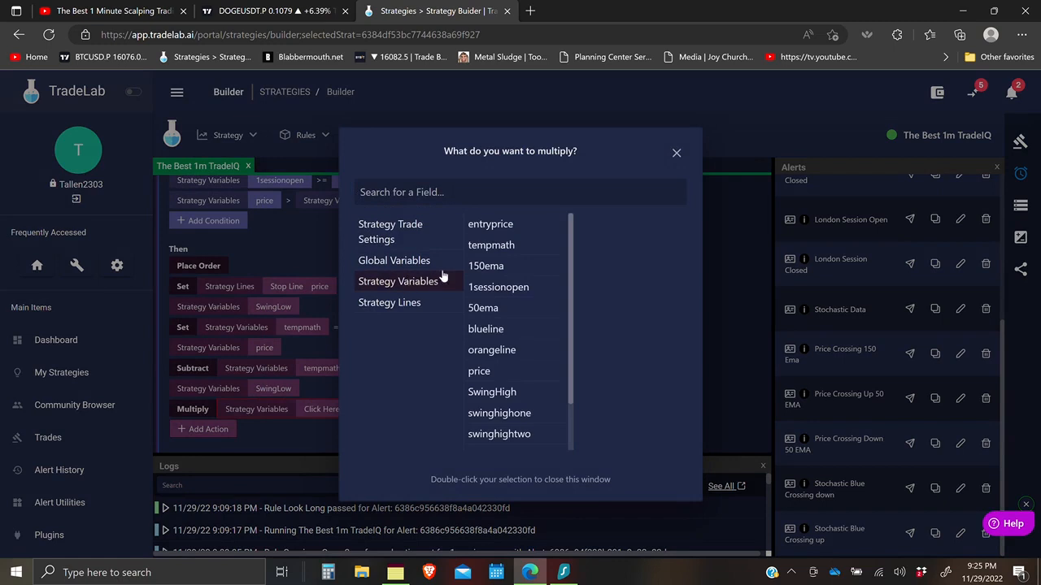
click(500, 246)
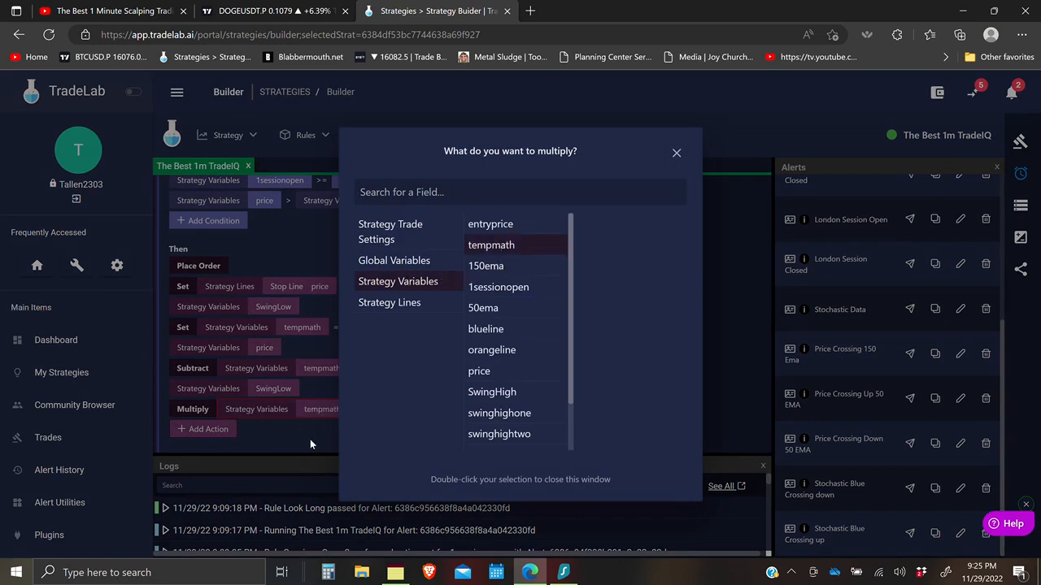
click(339, 437)
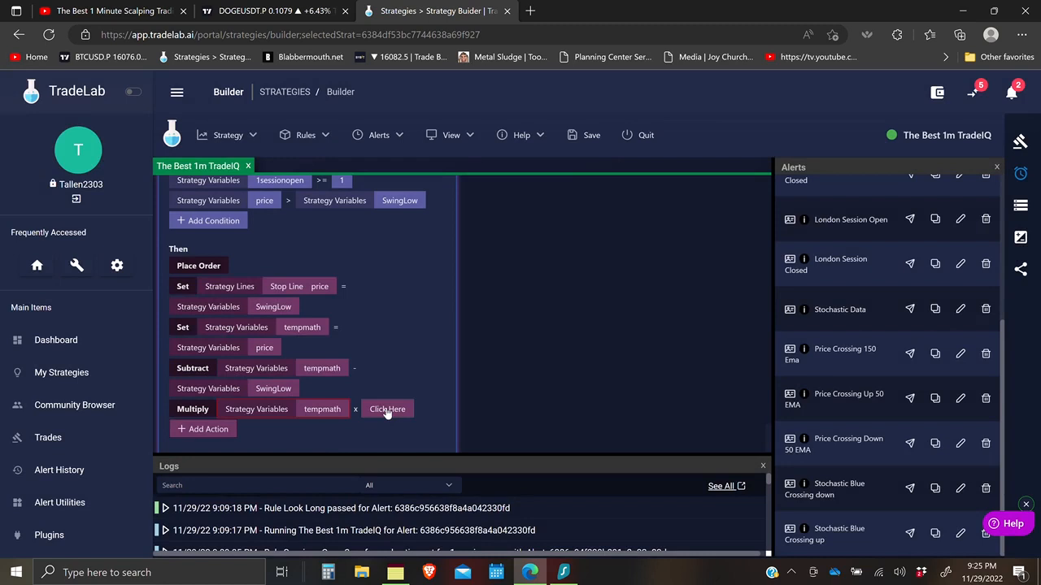
click(387, 409)
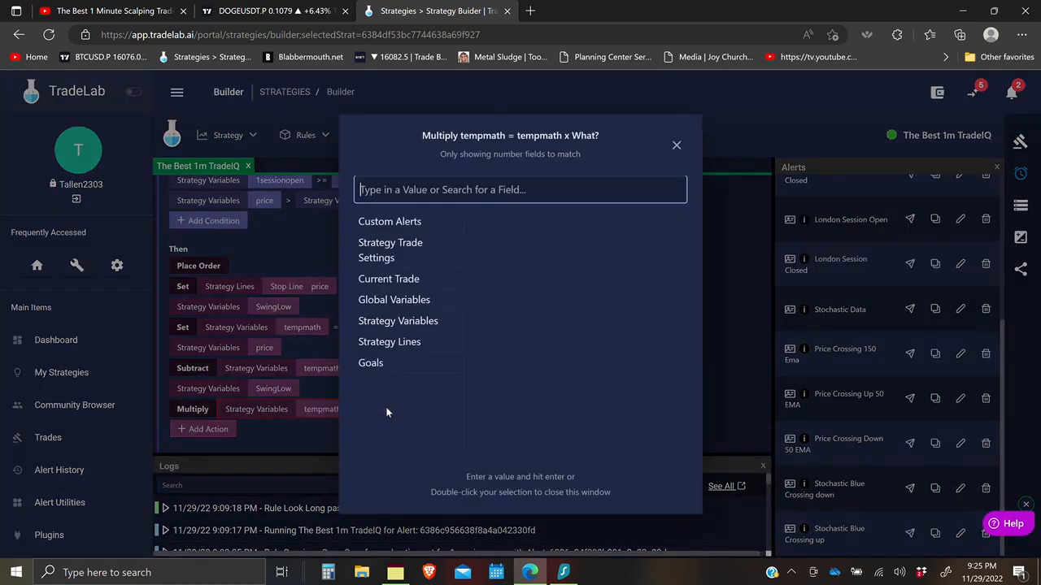
text(1.5)
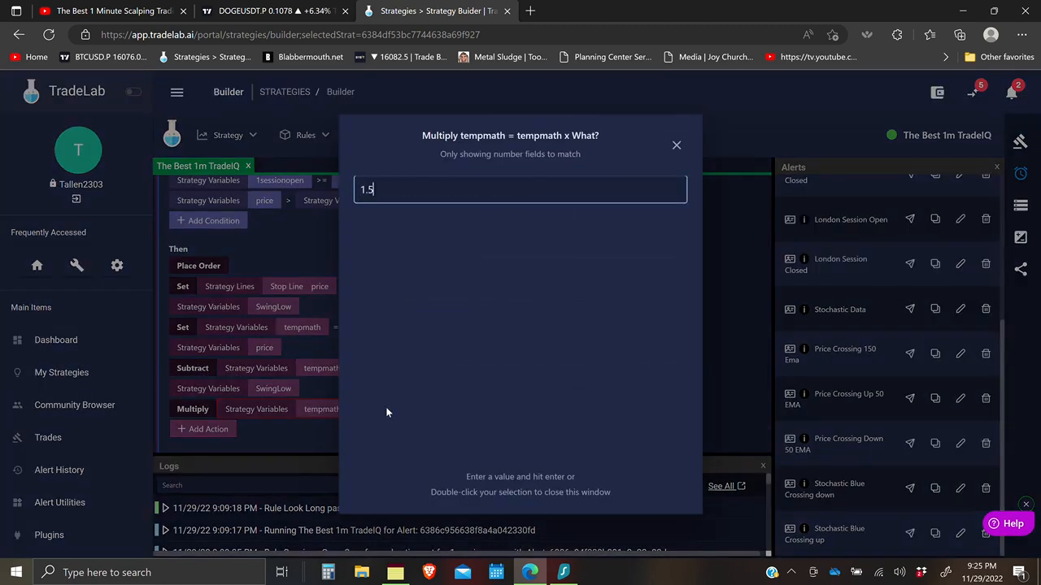
key(Return)
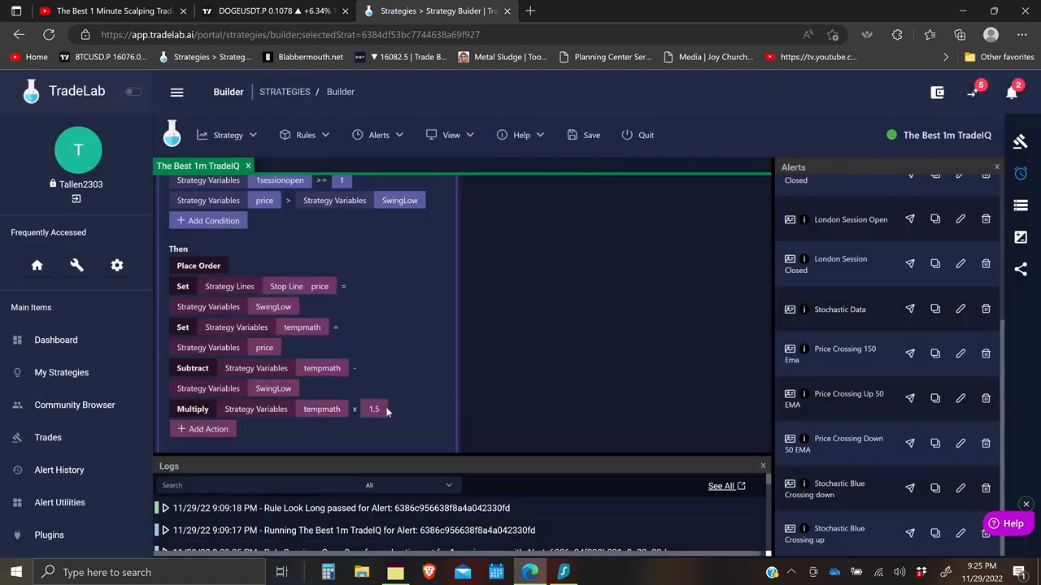
Add an Add action to the Price Crossing Up 50 EMA rule that adds the strategy variable price to tempmath
click(220, 431)
click(203, 433)
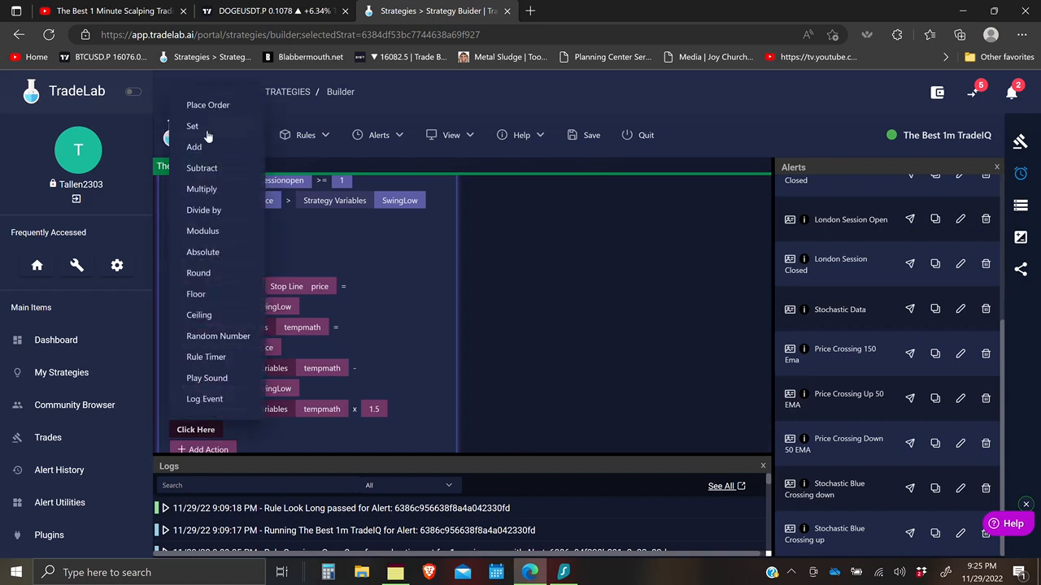
click(195, 148)
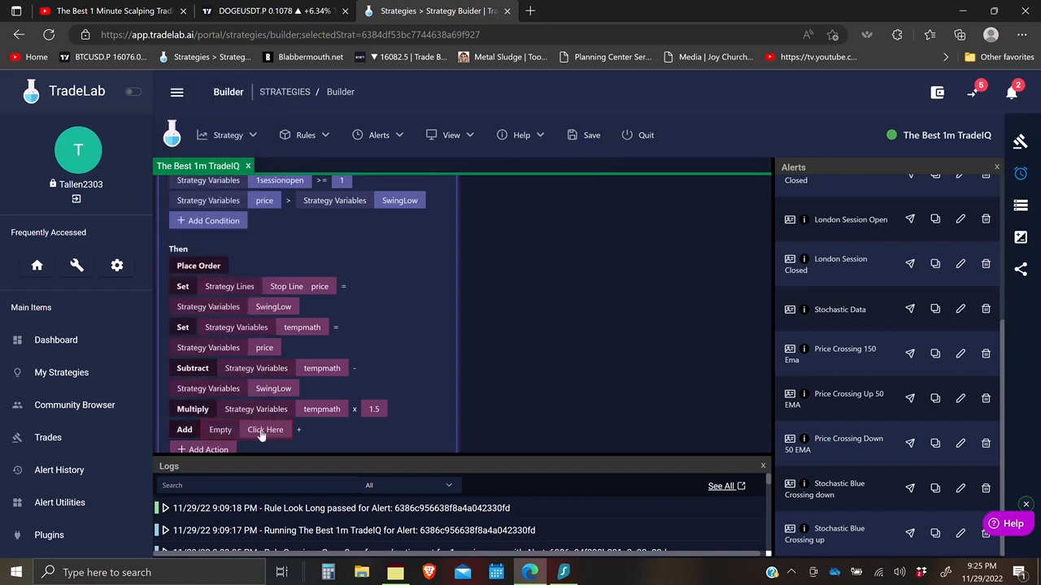
click(231, 271)
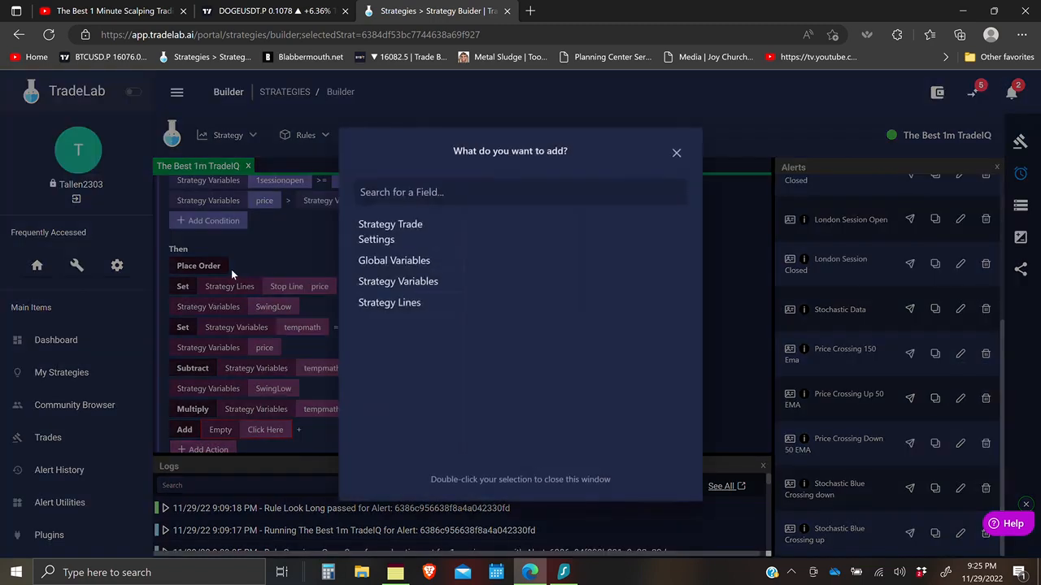
click(400, 285)
click(496, 247)
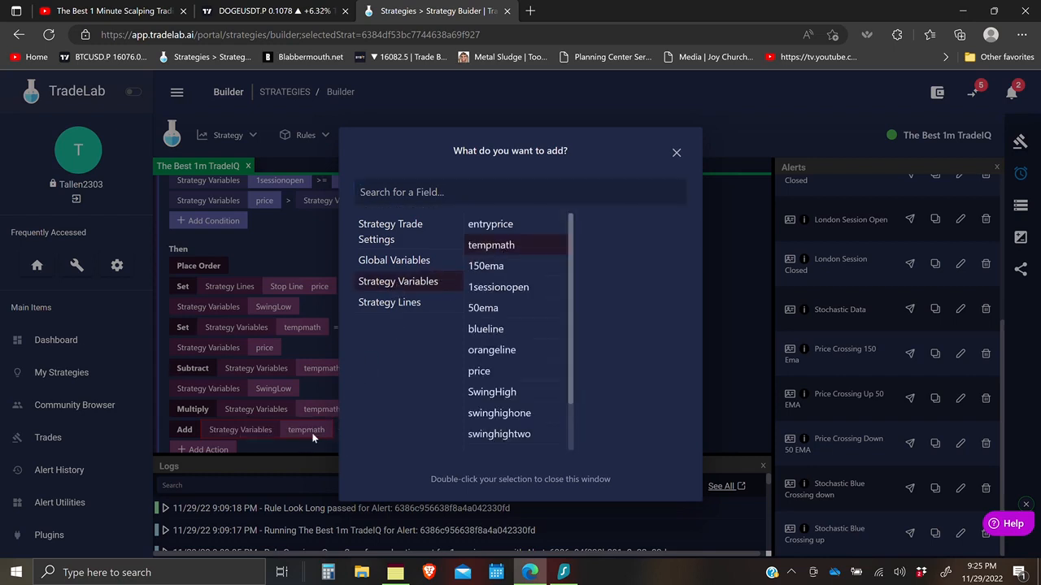
click(317, 443)
scroll(322, 372, down, 1)
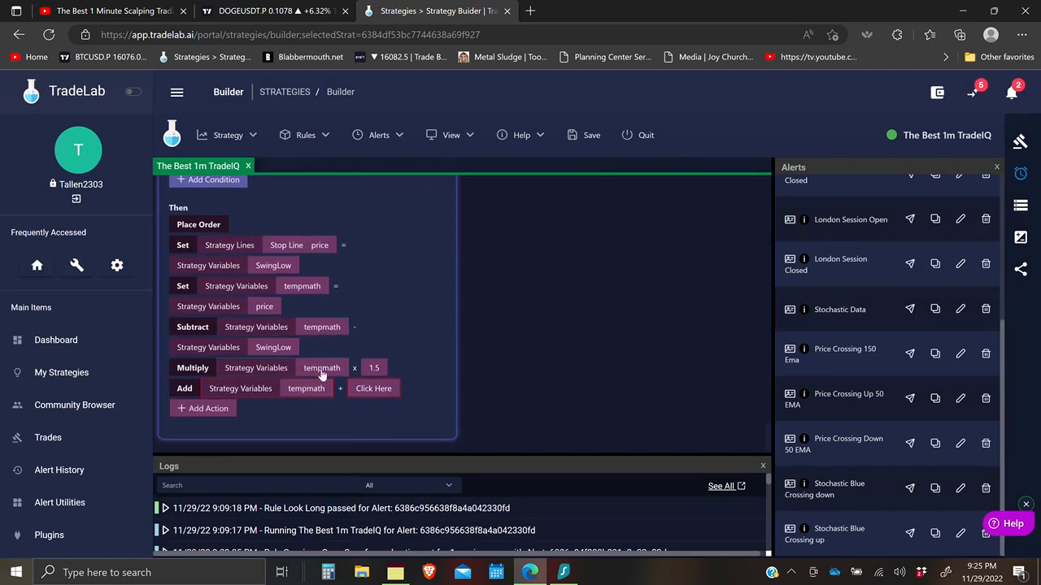
click(376, 392)
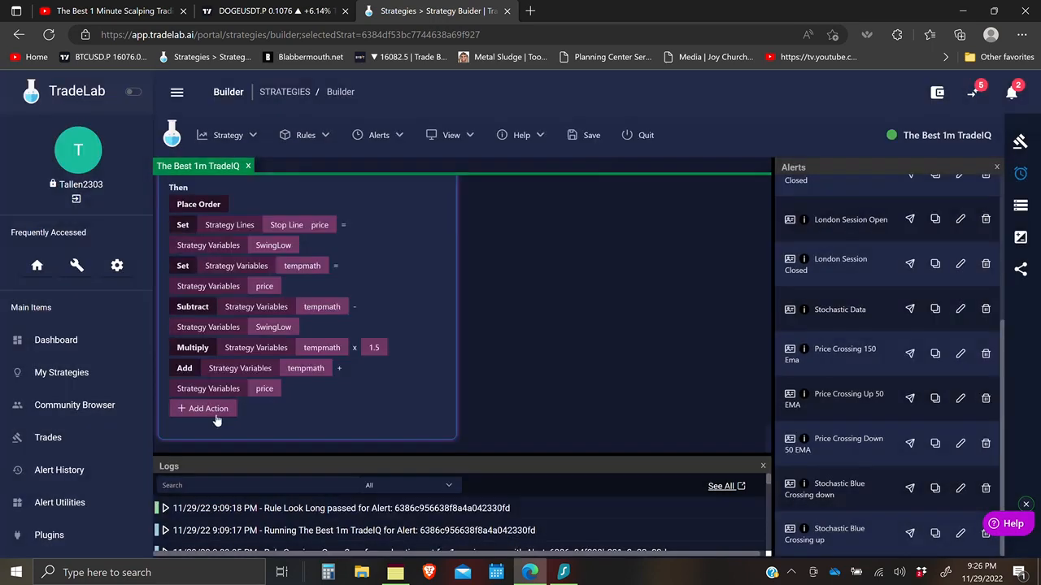
Add a Set action making the Take Line price equal to the strategy variable tempmath
click(213, 409)
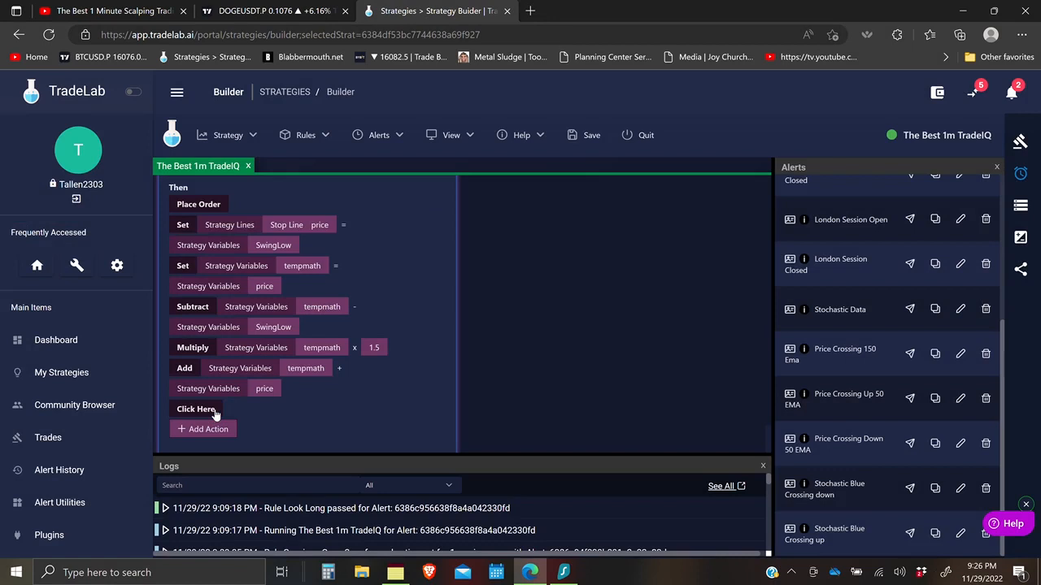
click(230, 412)
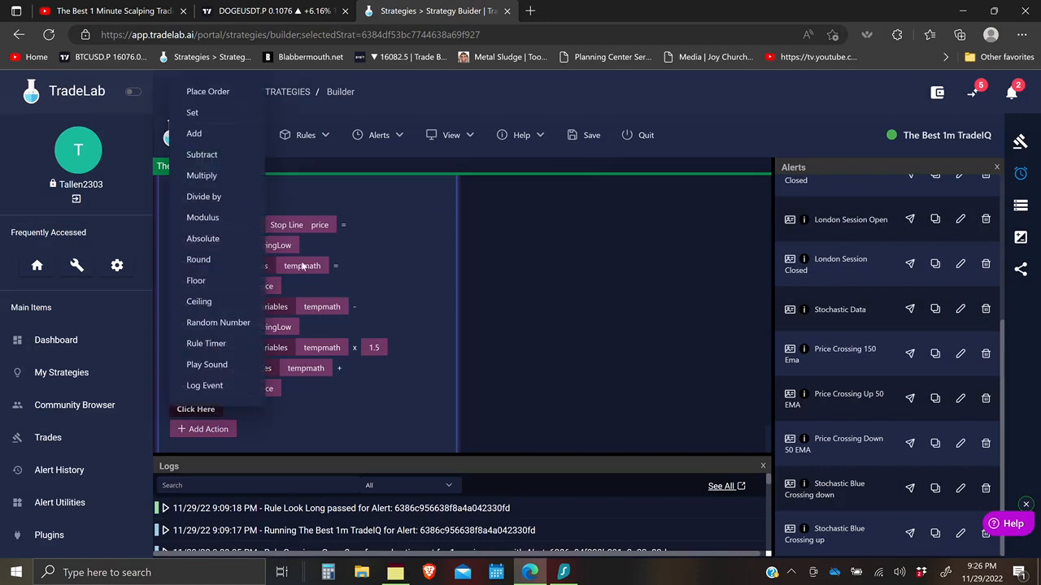
click(192, 116)
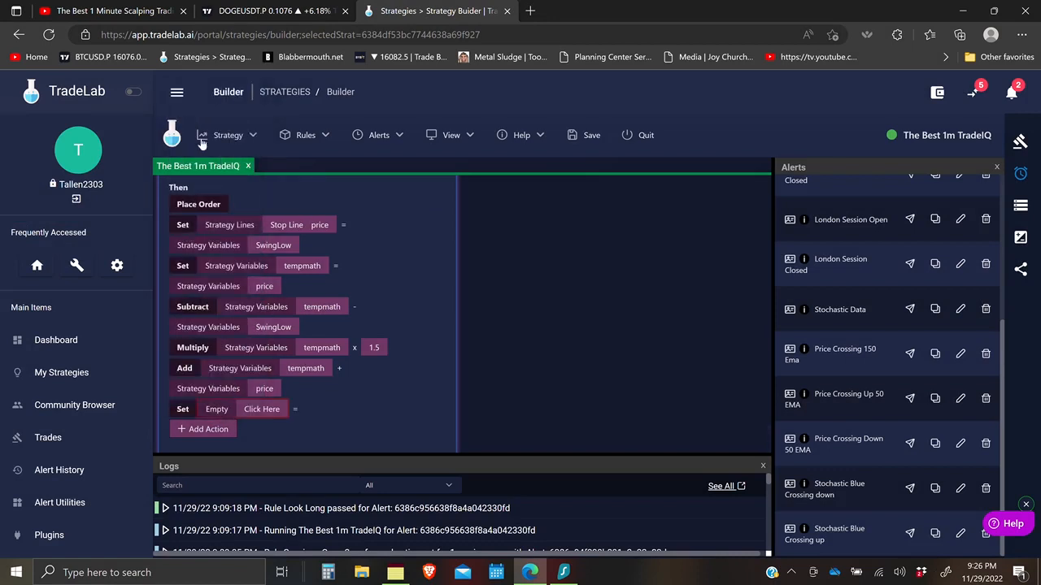
click(271, 411)
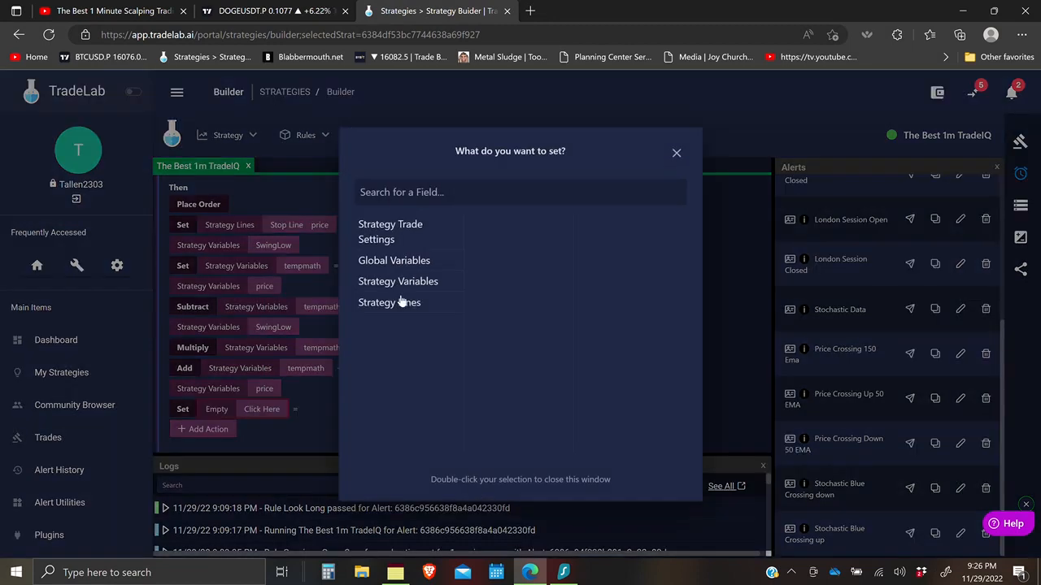
click(398, 310)
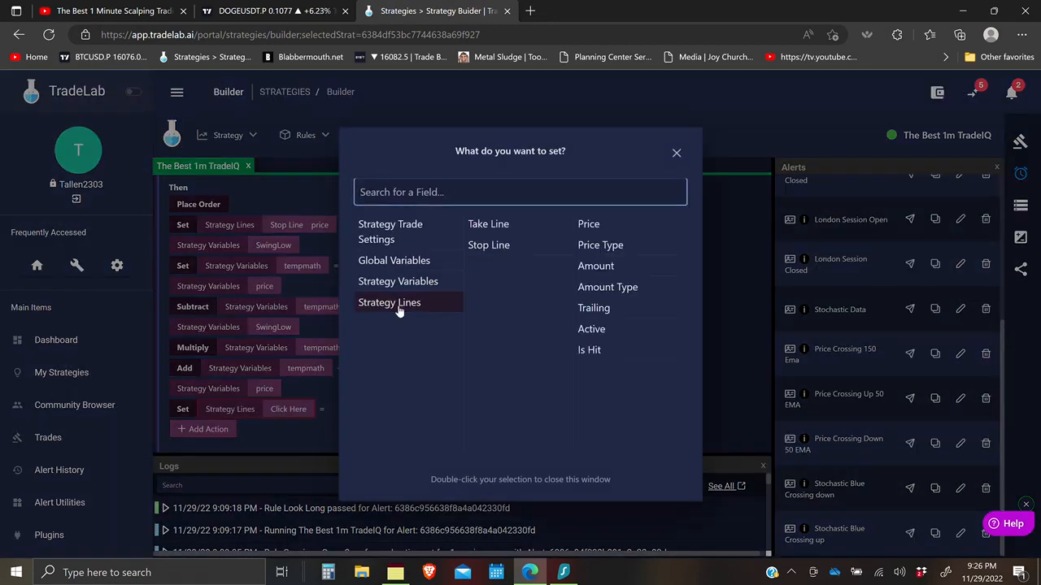
click(492, 228)
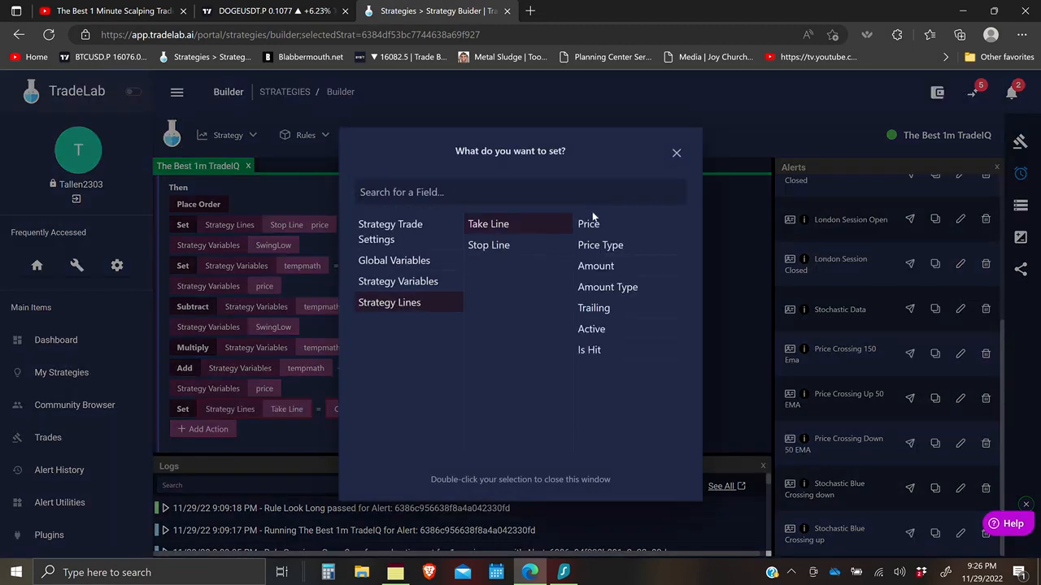
click(589, 227)
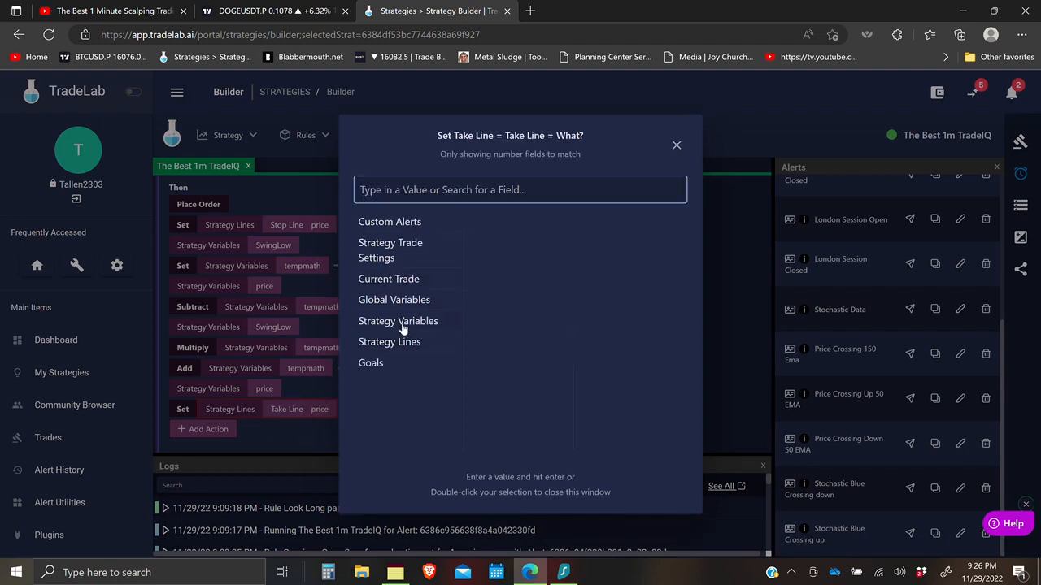
click(405, 324)
click(504, 245)
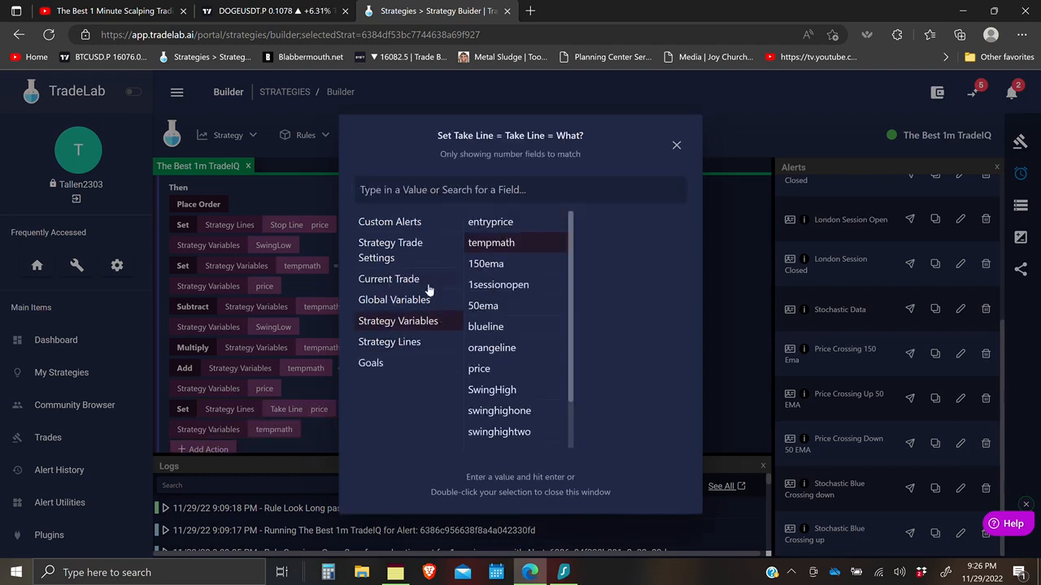
click(322, 442)
scroll(469, 297, down, 10)
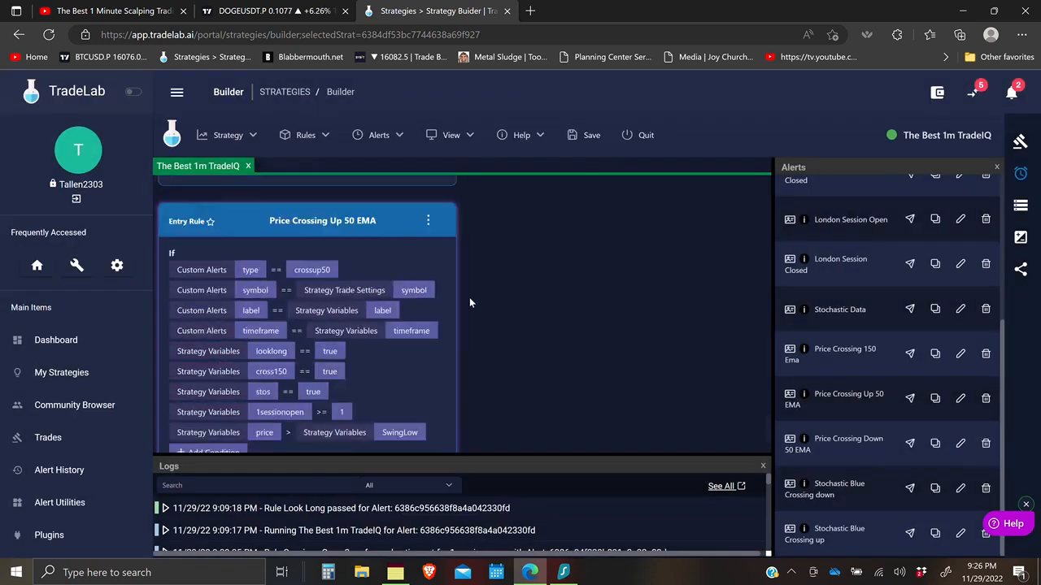
Review the strategy's variables and their current values to see which ones the entry rules need to reset
scroll(329, 291, up, 1)
scroll(333, 287, up, 9)
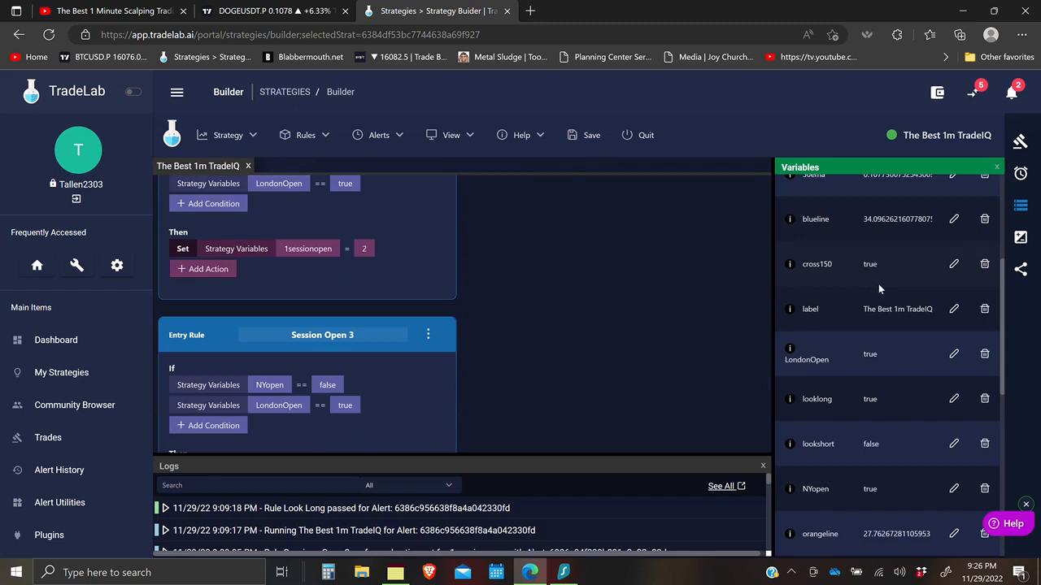
scroll(868, 249, up, 1)
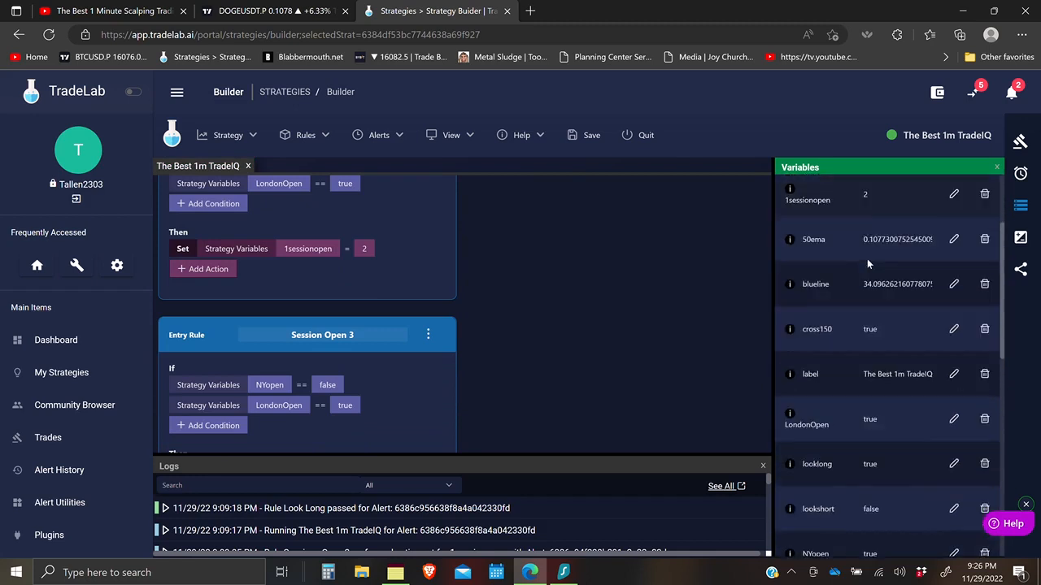
scroll(867, 258, down, 2)
scroll(867, 260, up, 3)
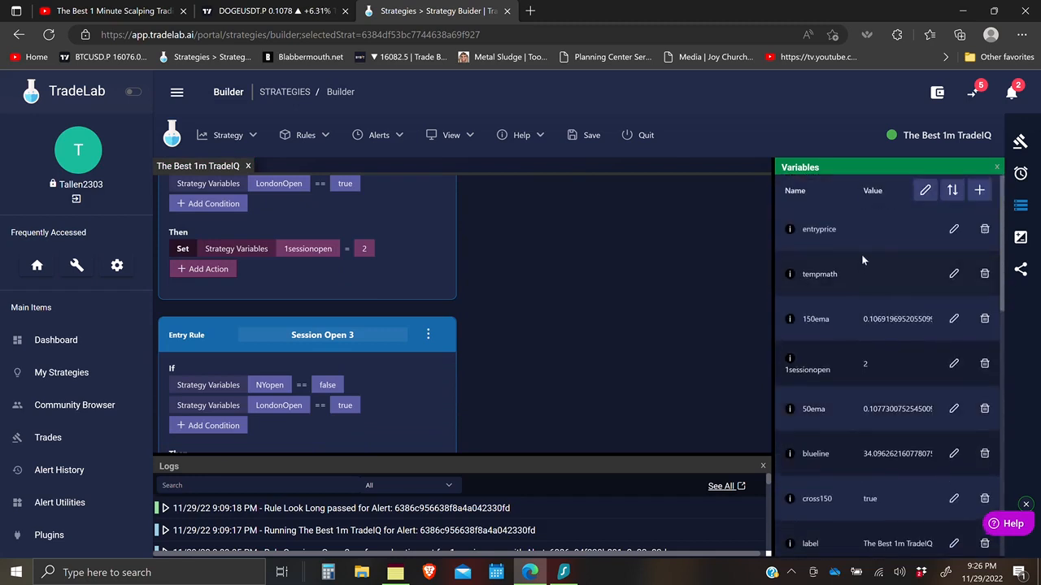
scroll(865, 279, down, 3)
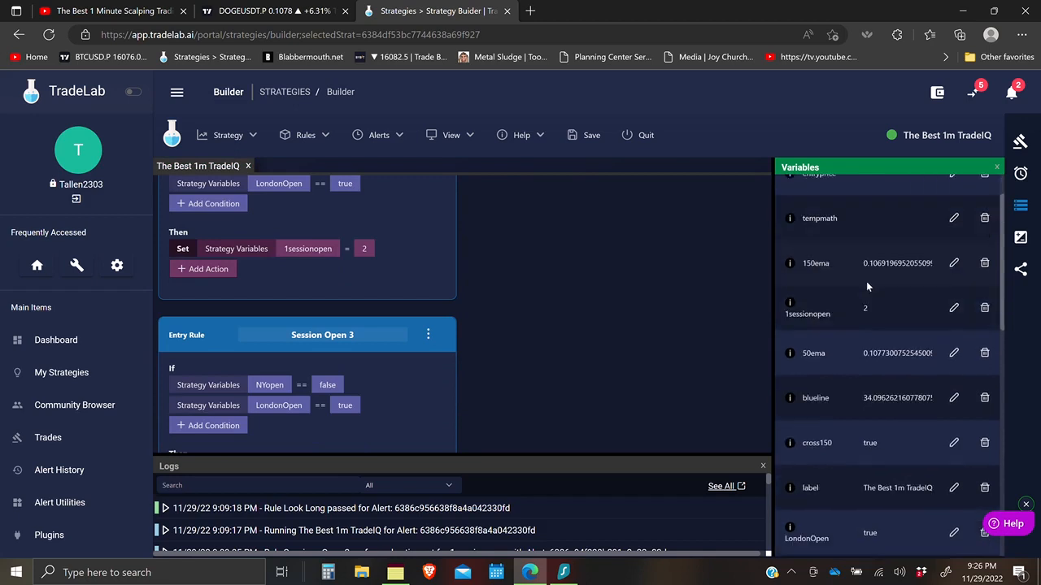
scroll(867, 285, down, 4)
scroll(866, 286, up, 6)
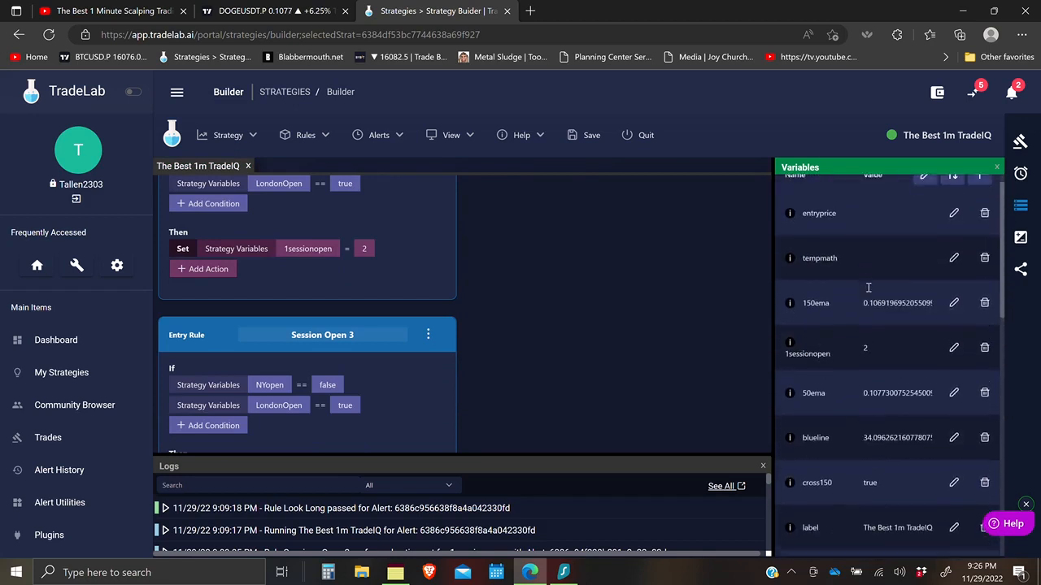
scroll(869, 286, up, 1)
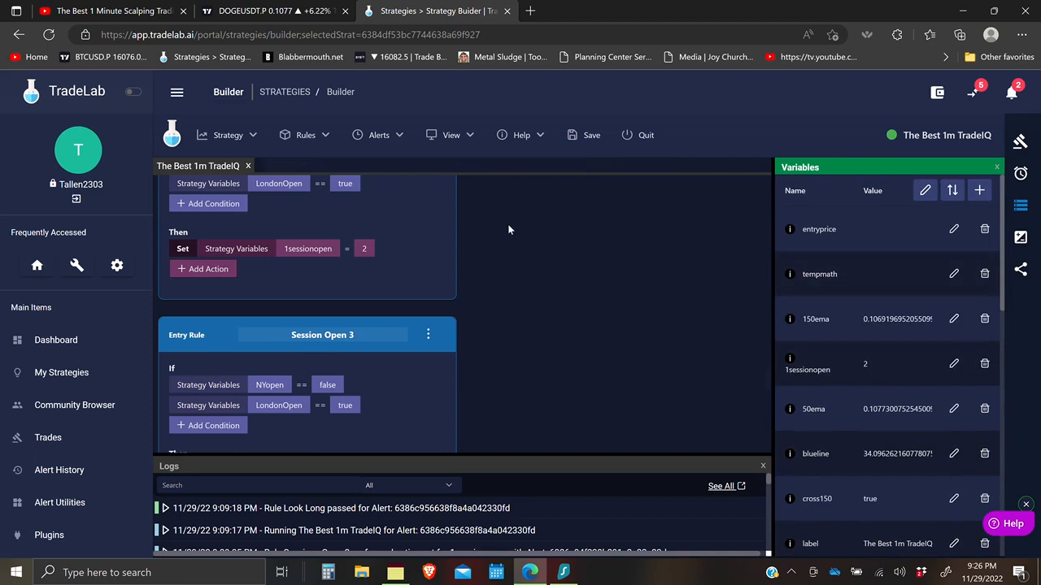
In the entry rule just above Price Crossing Up 50 EMA, add a Set action making the strategy variable cross150 false
scroll(508, 230, down, 10)
scroll(518, 351, down, 5)
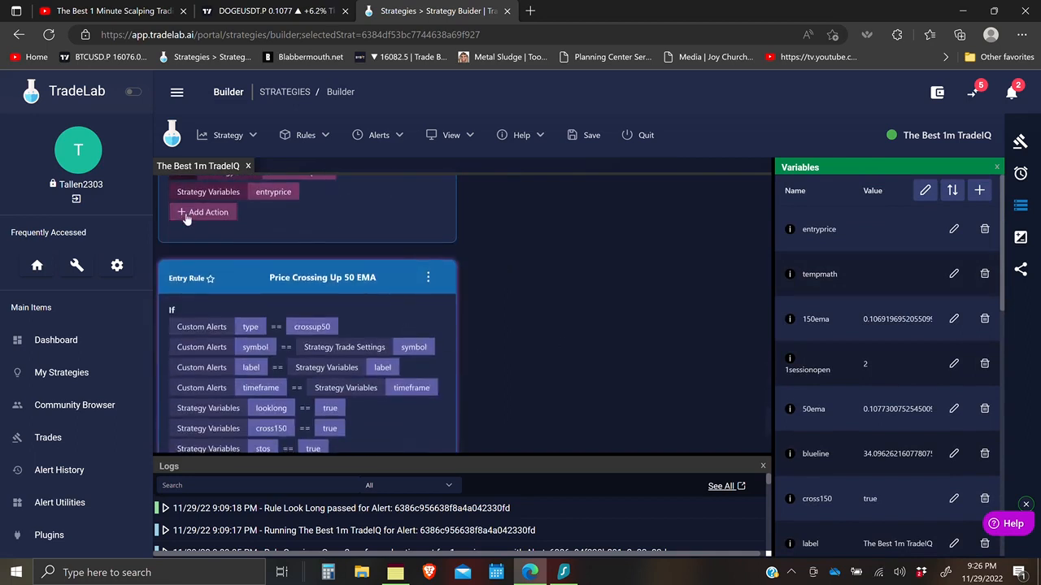
click(186, 214)
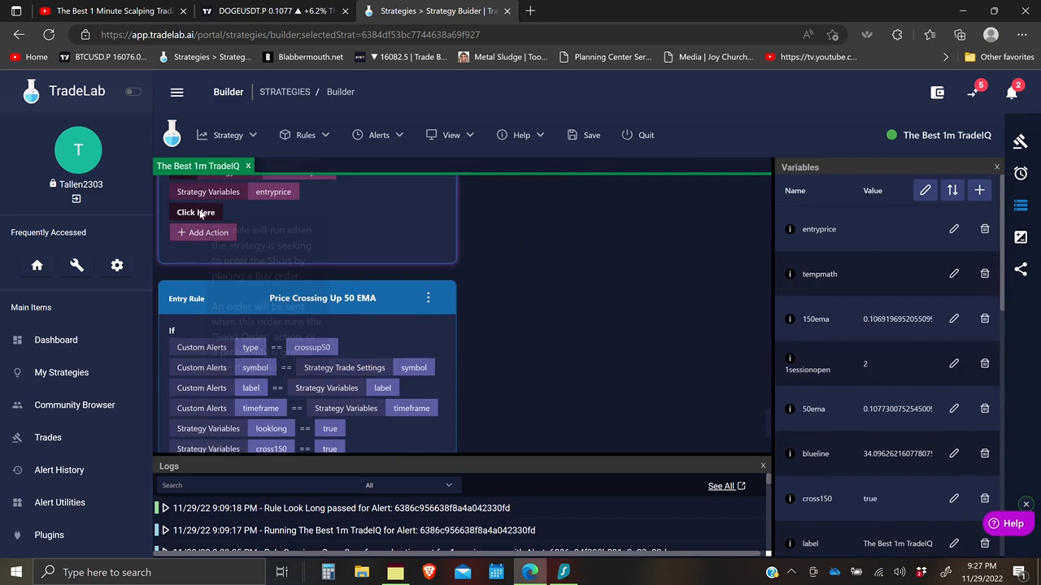
click(201, 214)
click(400, 282)
click(488, 350)
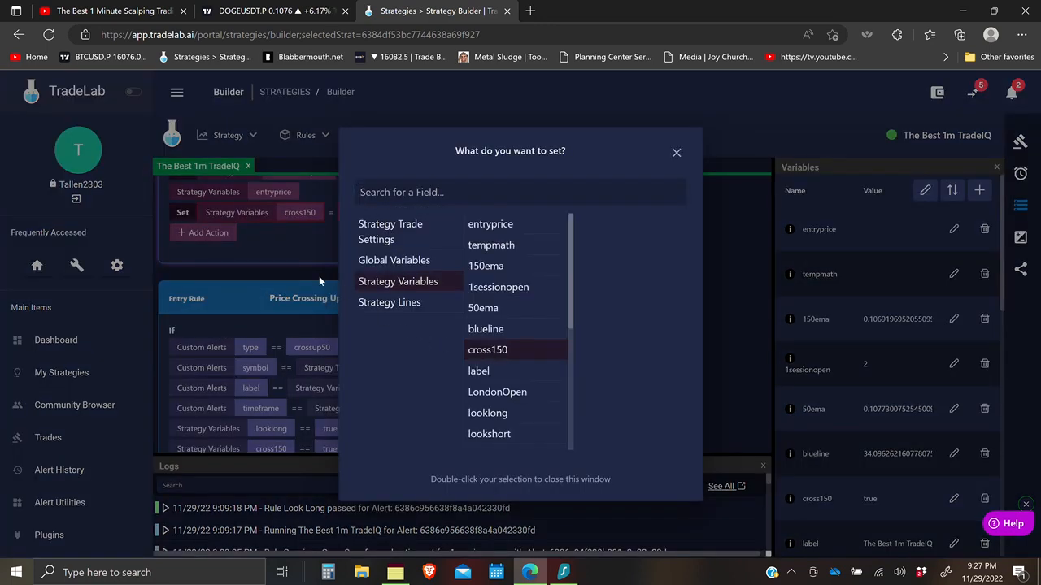
click(308, 238)
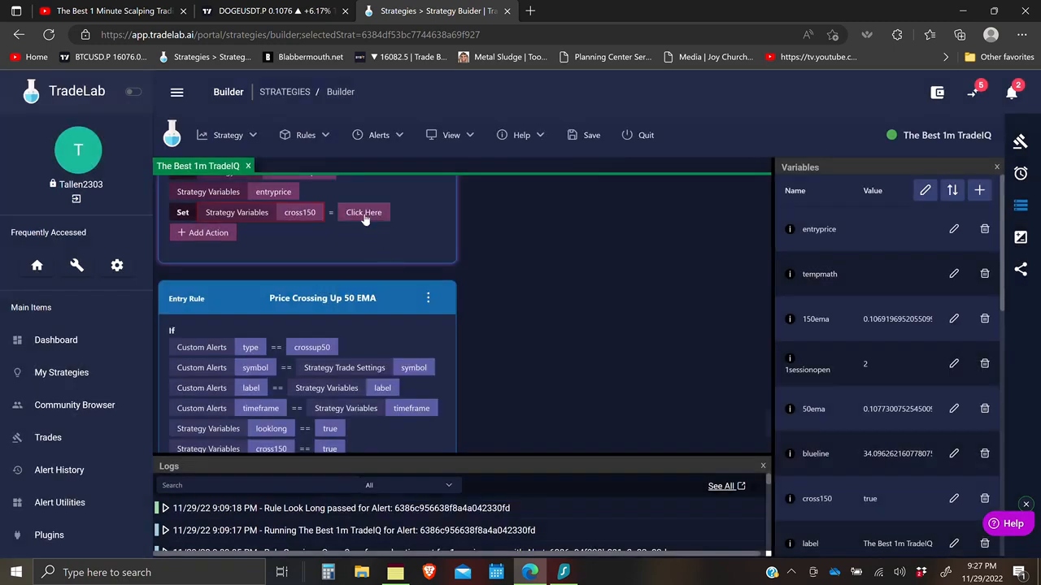
click(364, 213)
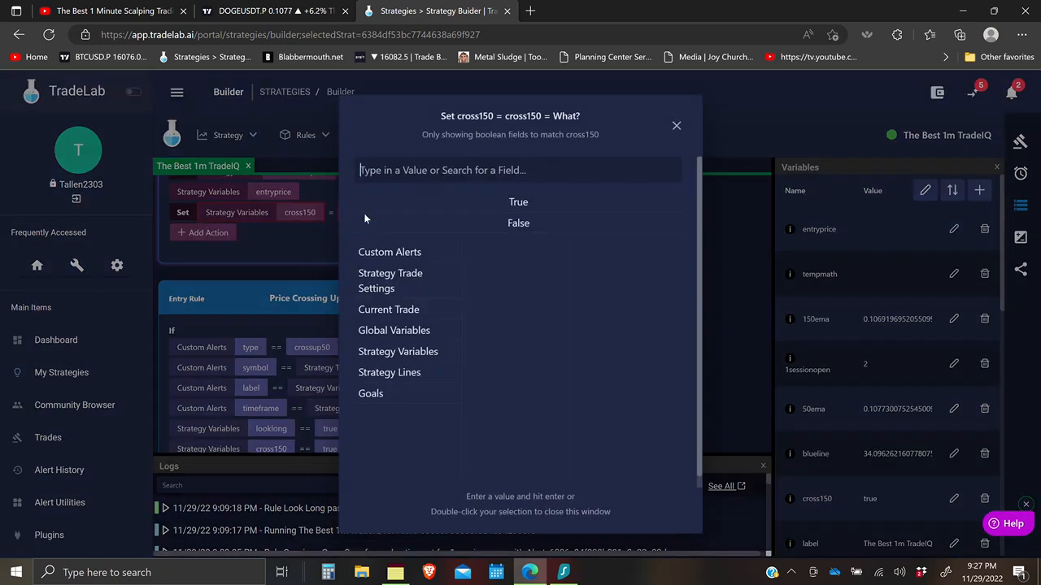
double_click(514, 223)
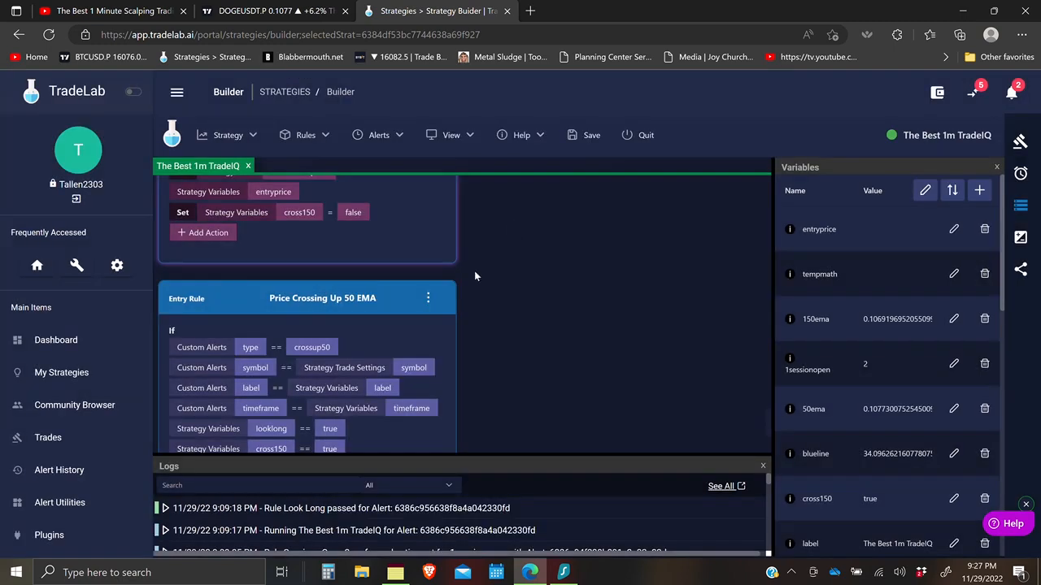
Add a Set action to the Price Crossing Up 50 EMA rule making the strategy variable cross150 false
scroll(455, 320, down, 3)
scroll(442, 338, down, 5)
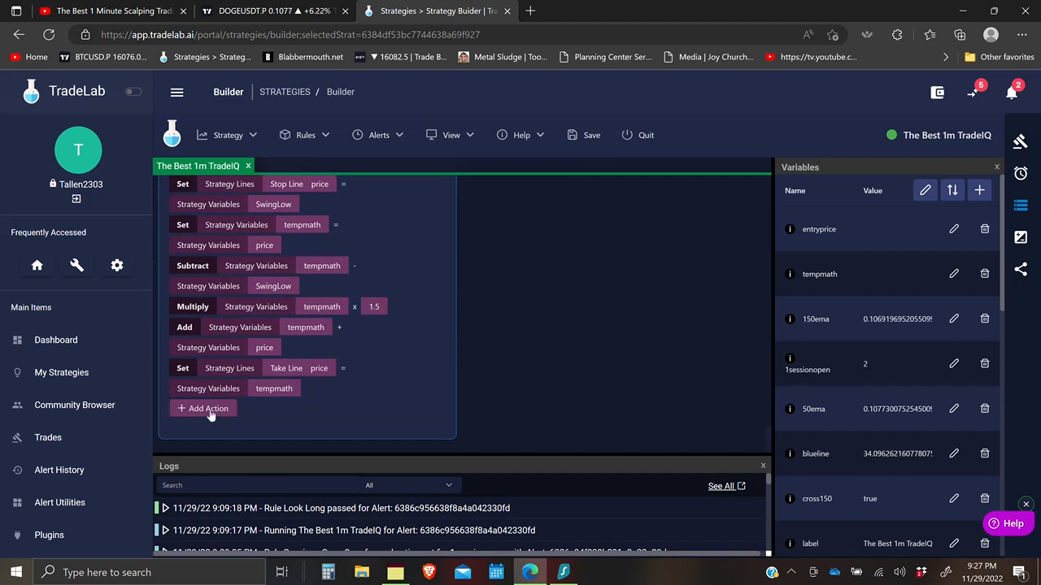
click(213, 409)
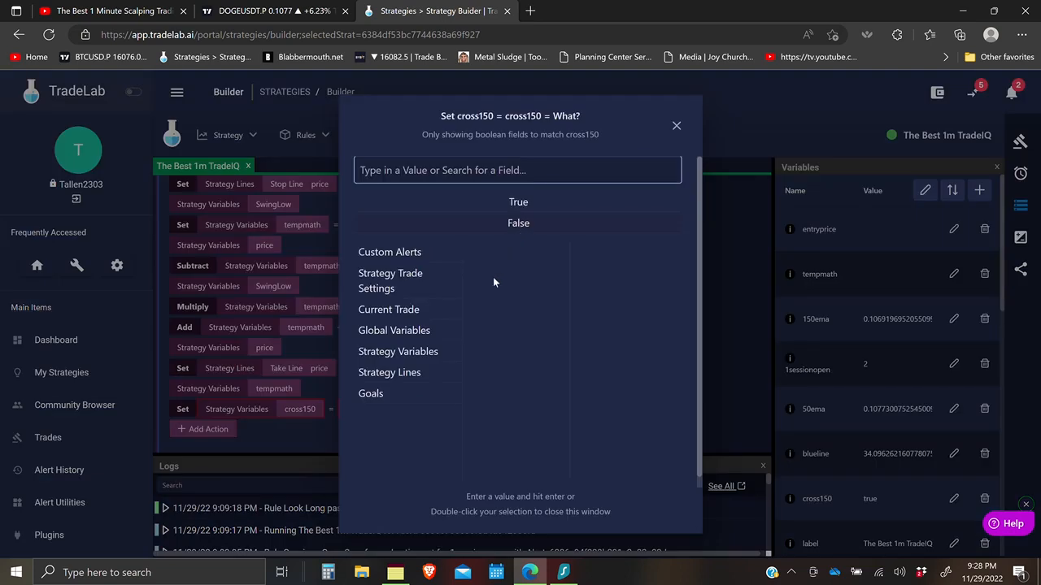
click(518, 223)
Review the entry rules from EMA Data down to Stochastic Blue Crossing down to find where the signal variables need resetting
scroll(463, 369, up, 4)
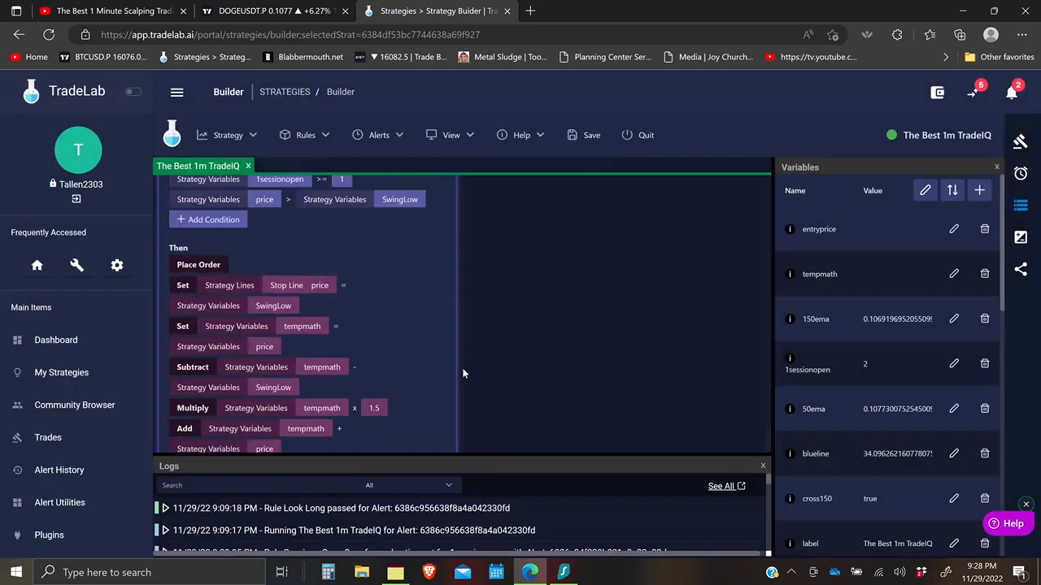
scroll(462, 367, up, 15)
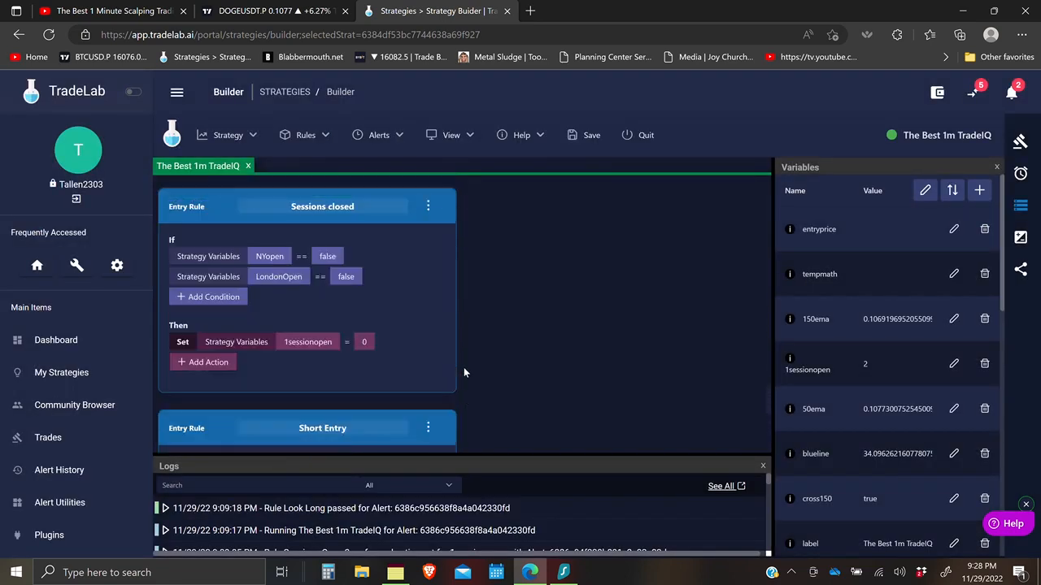
scroll(463, 367, up, 5)
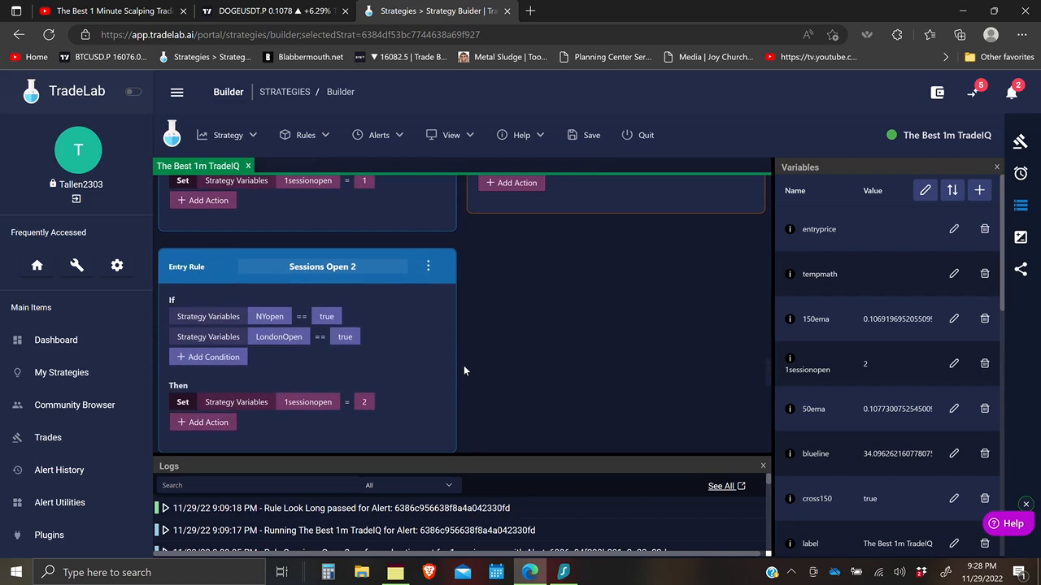
scroll(464, 371, up, 10)
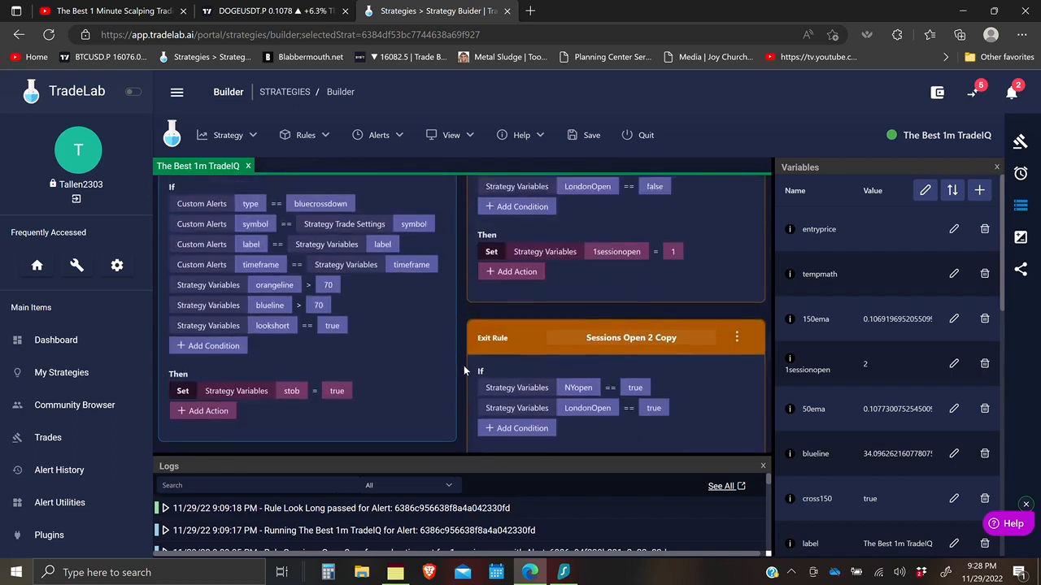
scroll(463, 371, up, 10)
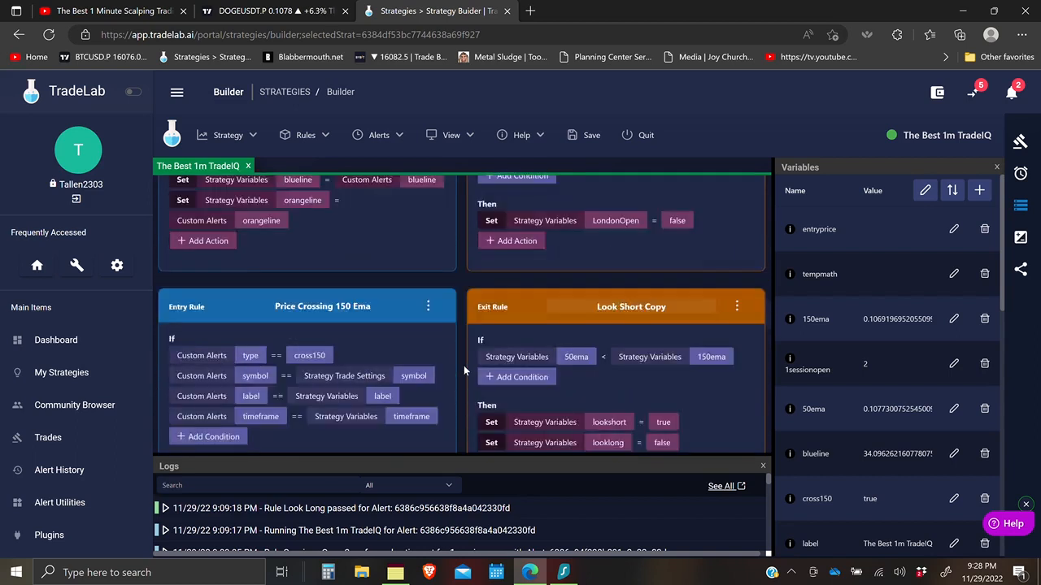
scroll(463, 370, up, 10)
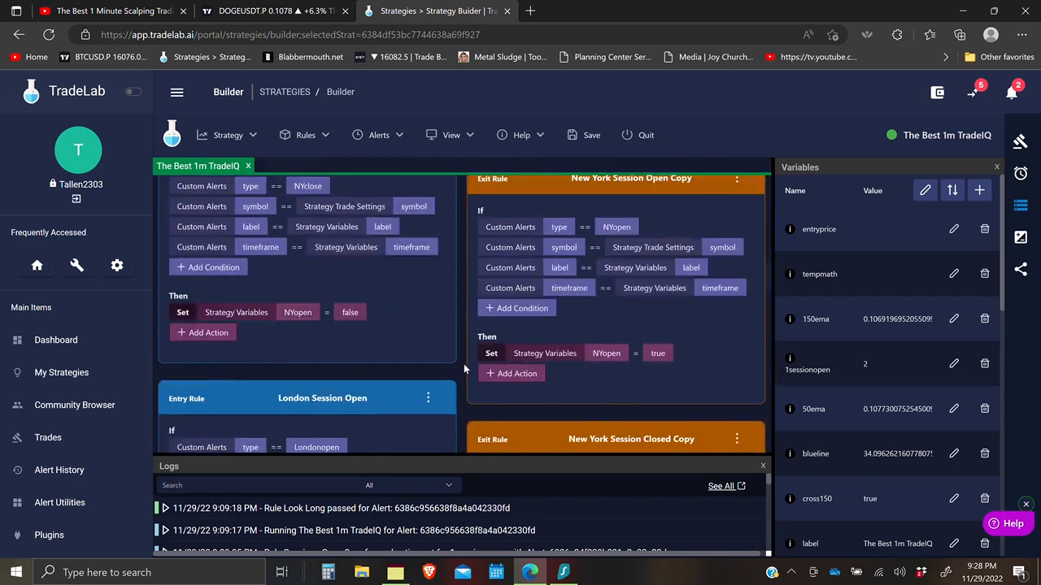
scroll(458, 361, up, 10)
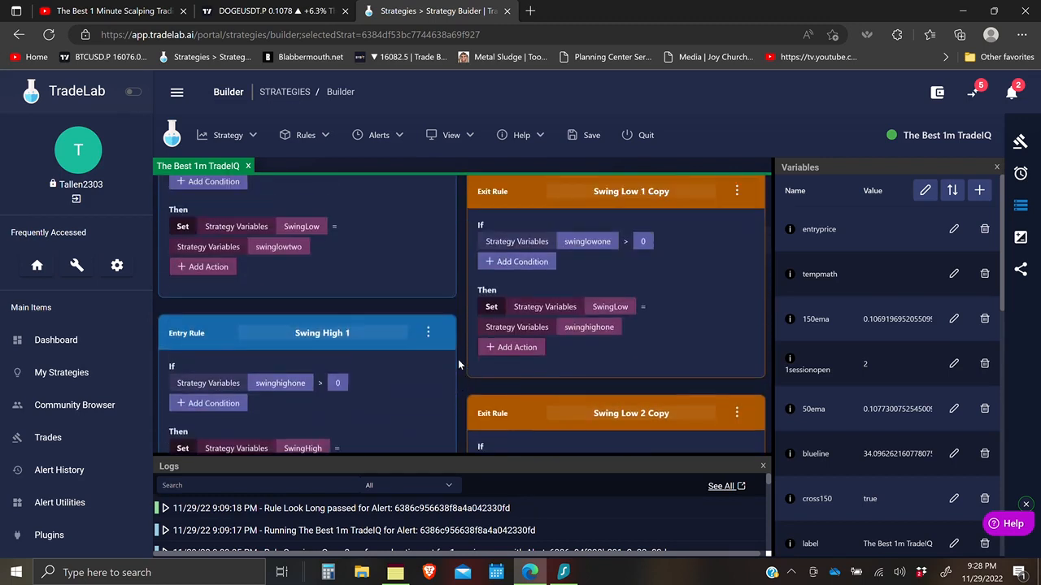
scroll(457, 365, up, 10)
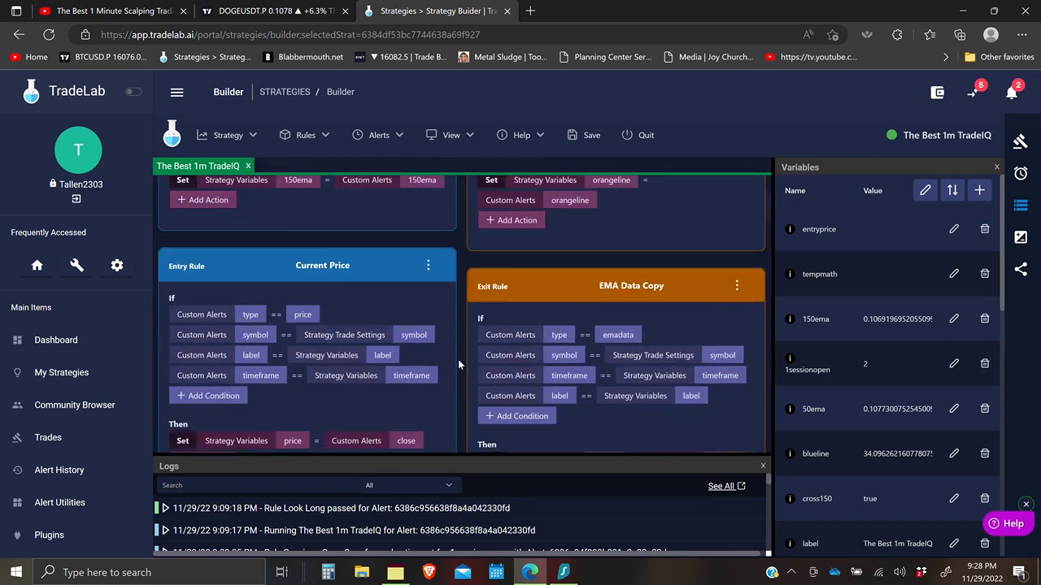
scroll(458, 364, up, 2)
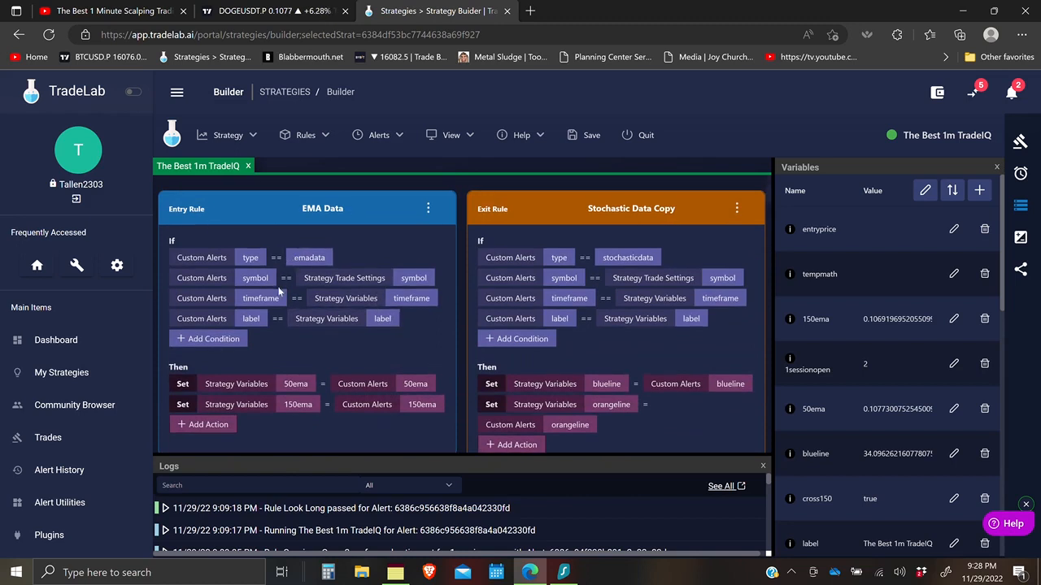
scroll(277, 295, down, 5)
scroll(275, 302, down, 10)
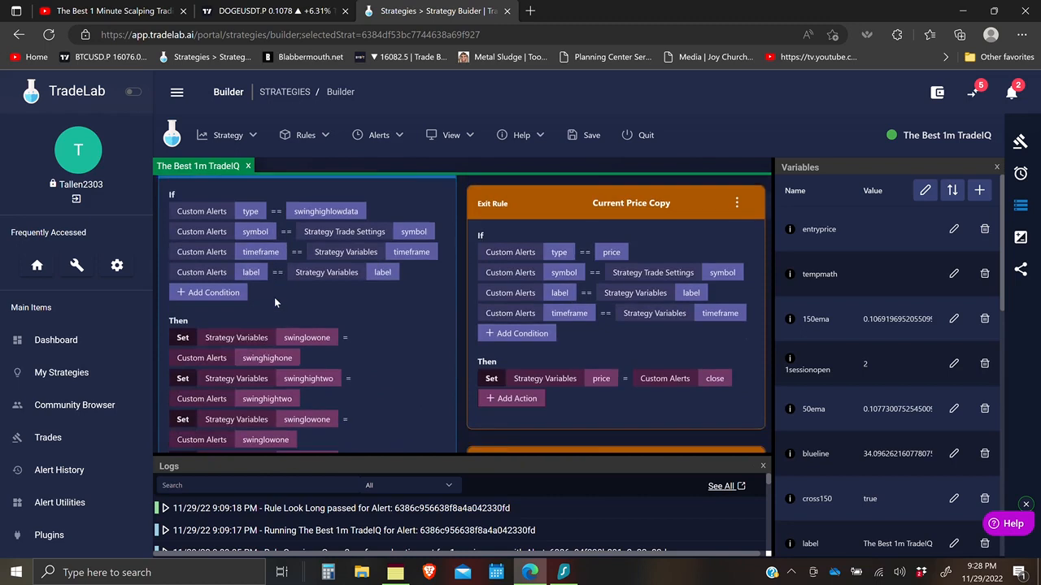
scroll(274, 297, up, 2)
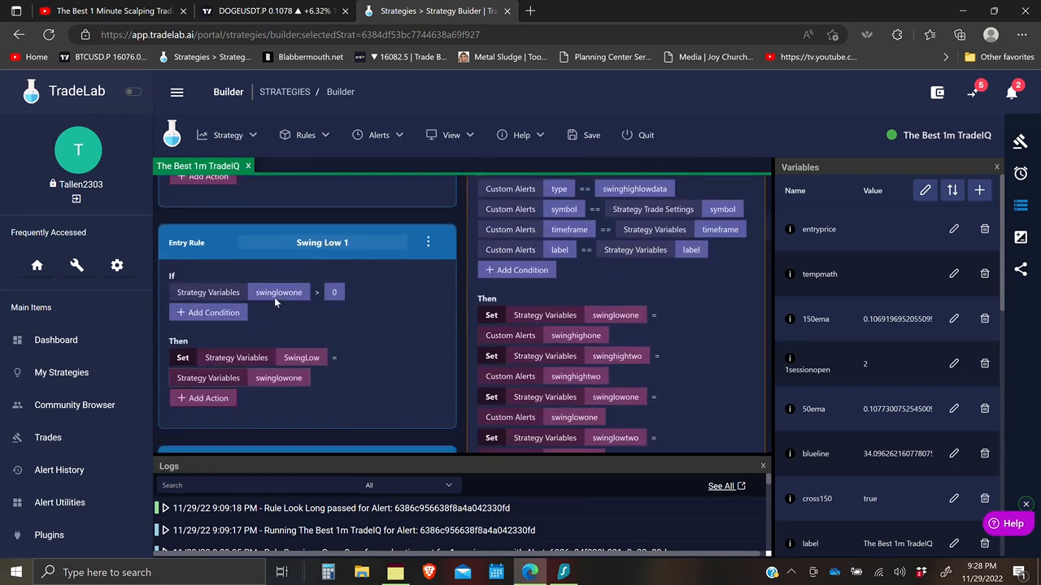
scroll(274, 297, down, 5)
scroll(275, 298, down, 4)
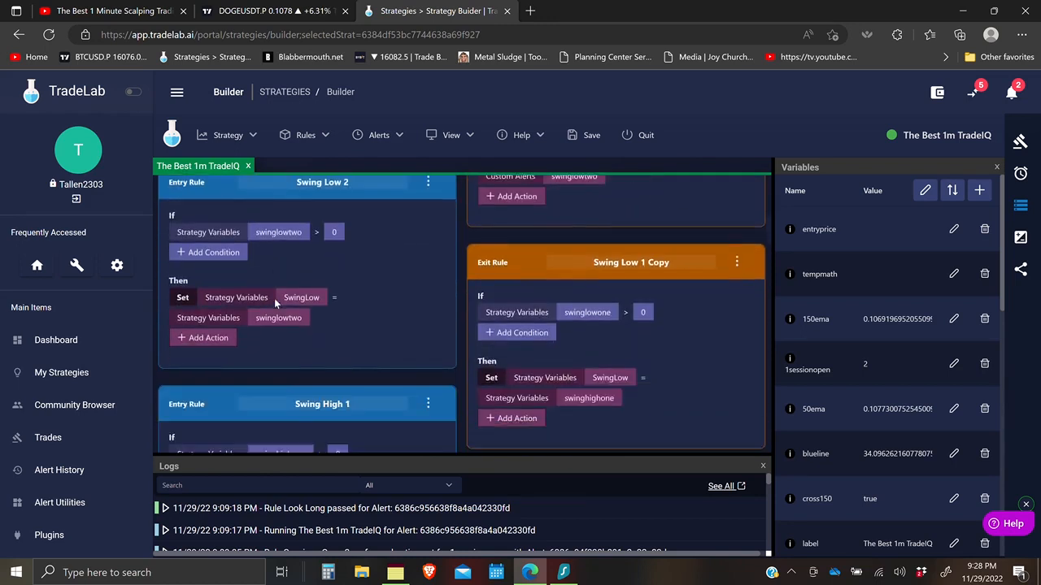
scroll(277, 307, down, 4)
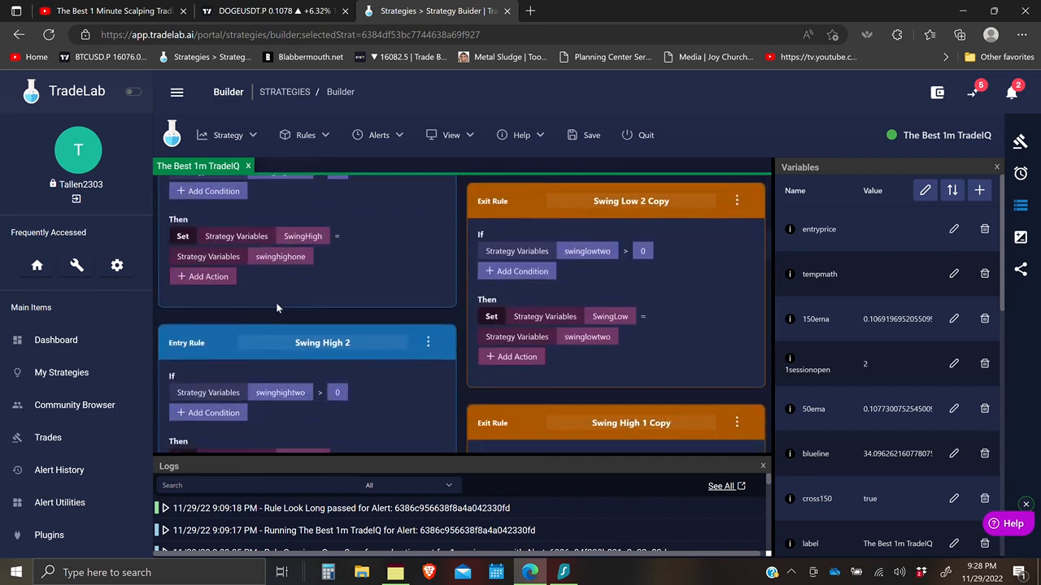
scroll(277, 308, down, 5)
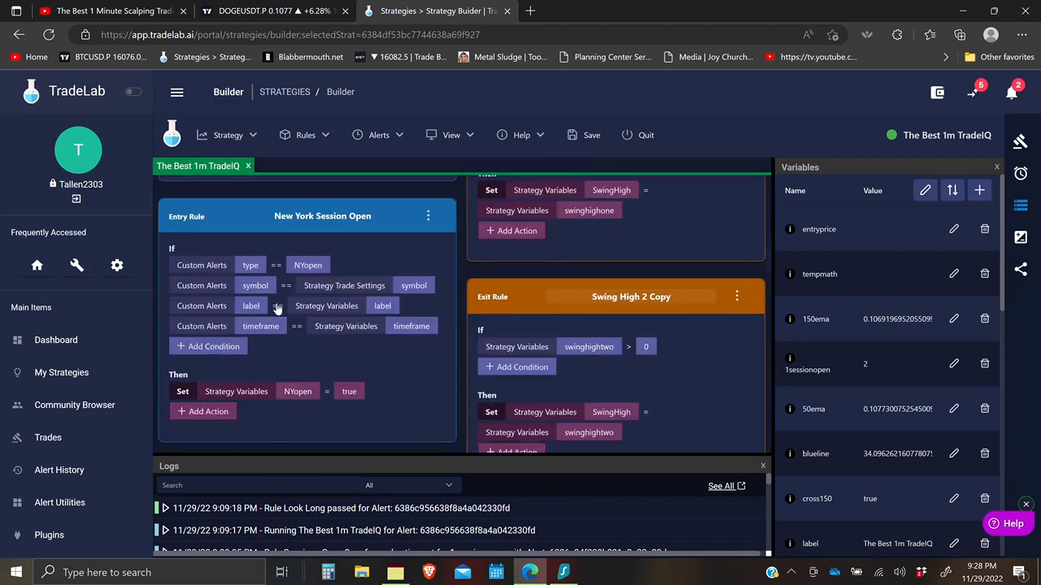
scroll(409, 358, down, 5)
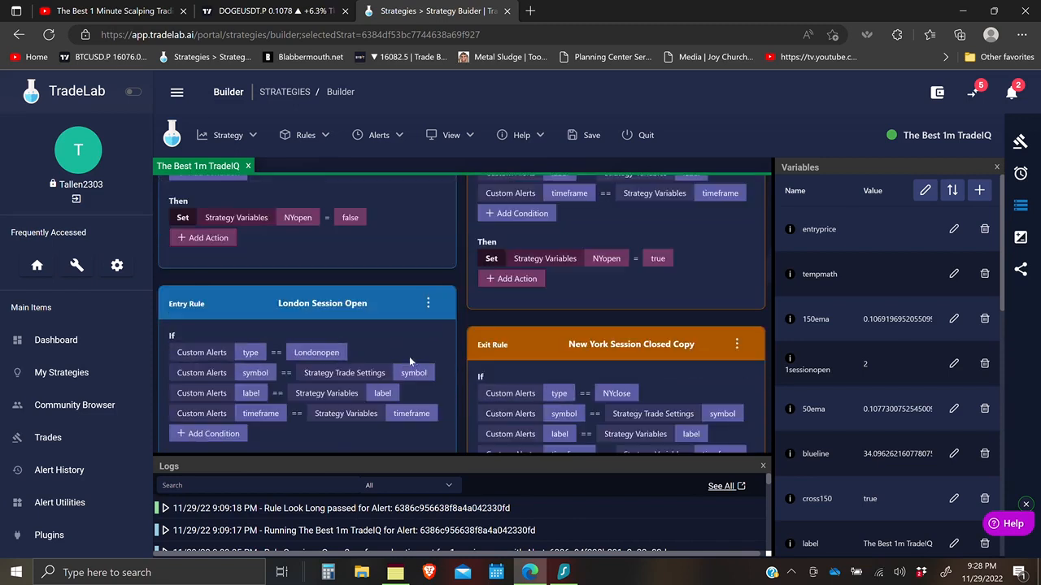
scroll(420, 370, down, 5)
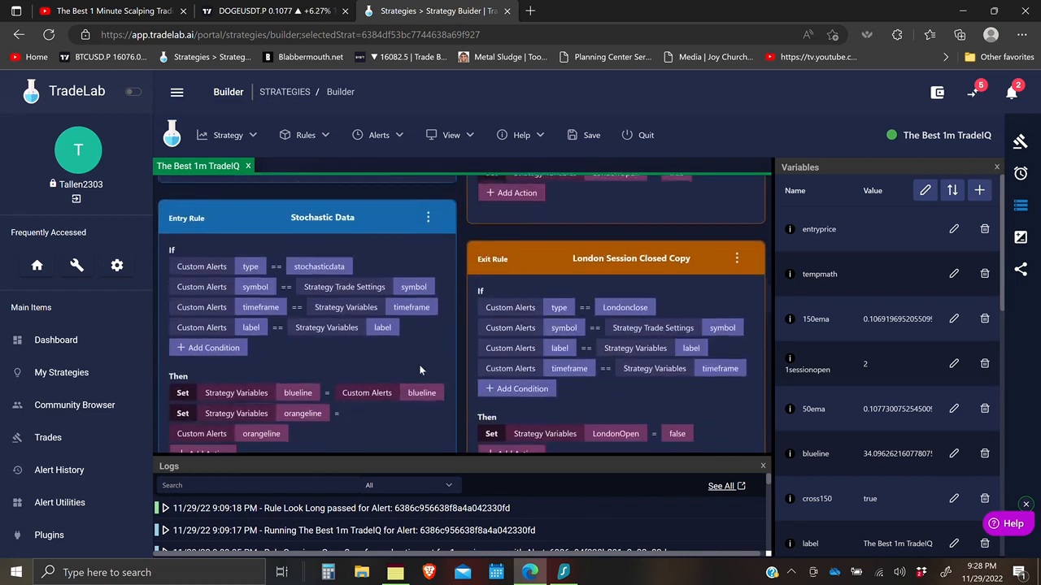
scroll(420, 369, up, 3)
scroll(419, 370, down, 3)
scroll(420, 370, down, 5)
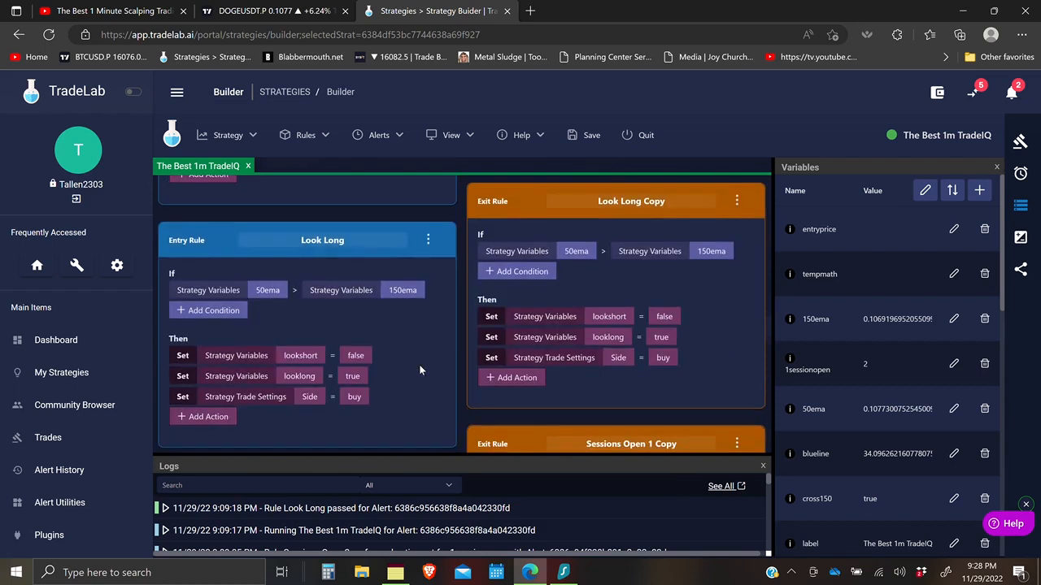
scroll(419, 370, up, 1)
scroll(419, 370, down, 1)
scroll(399, 372, down, 4)
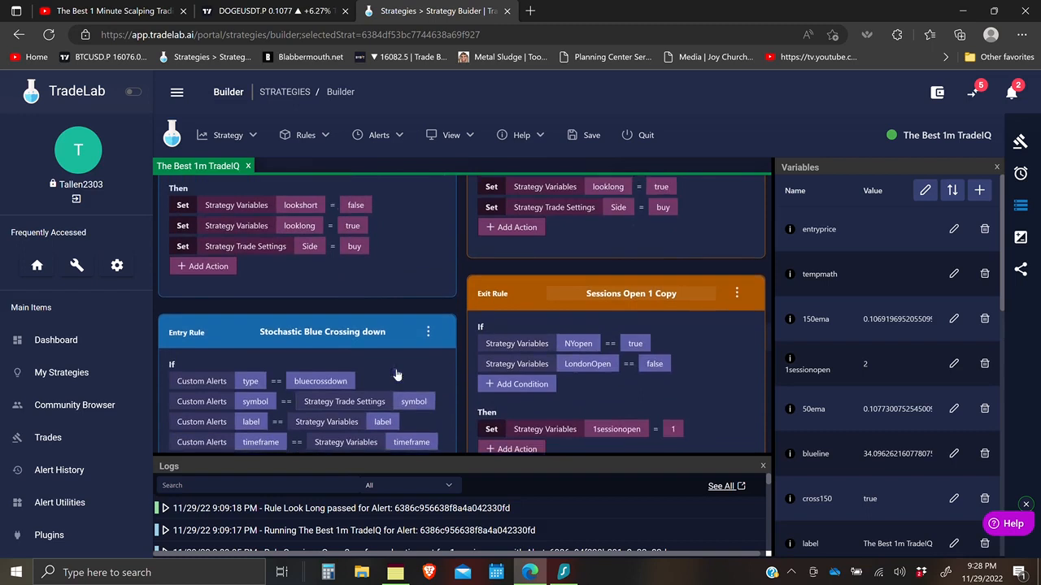
Add a Set action to the Look Short entry rule making the strategy variable cross150 false
scroll(397, 375, up, 10)
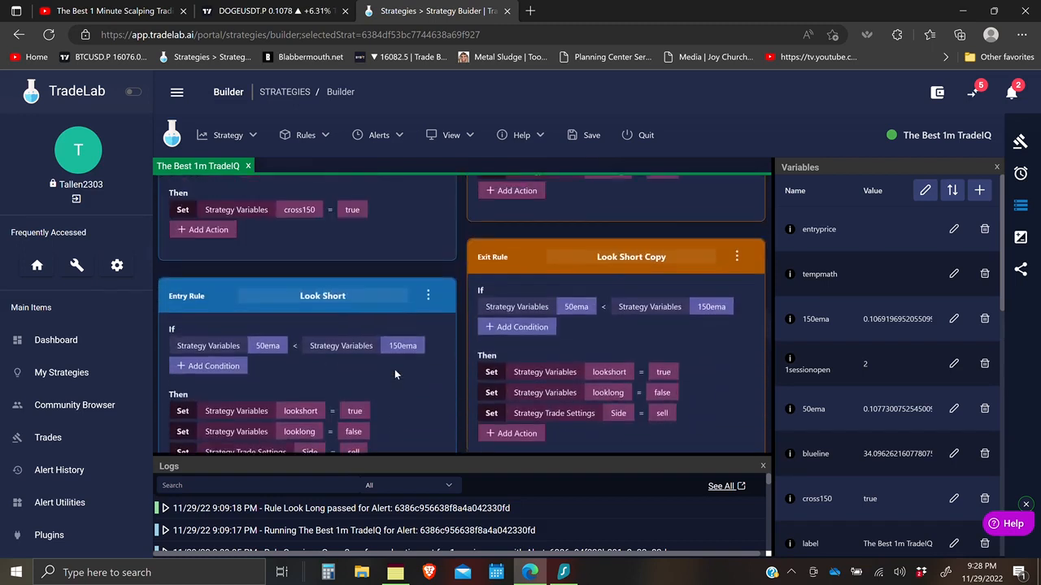
scroll(394, 374, down, 2)
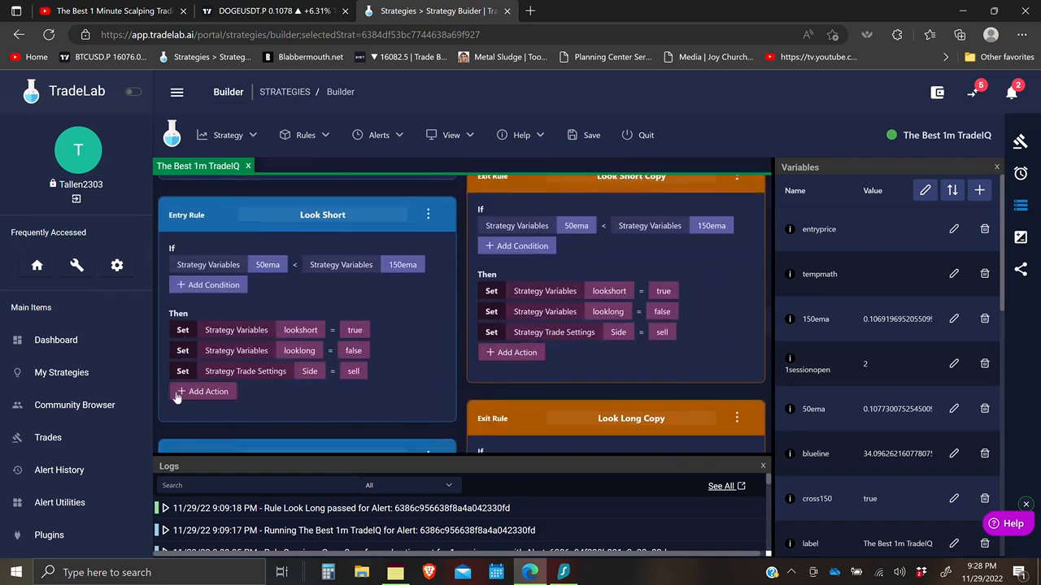
click(199, 408)
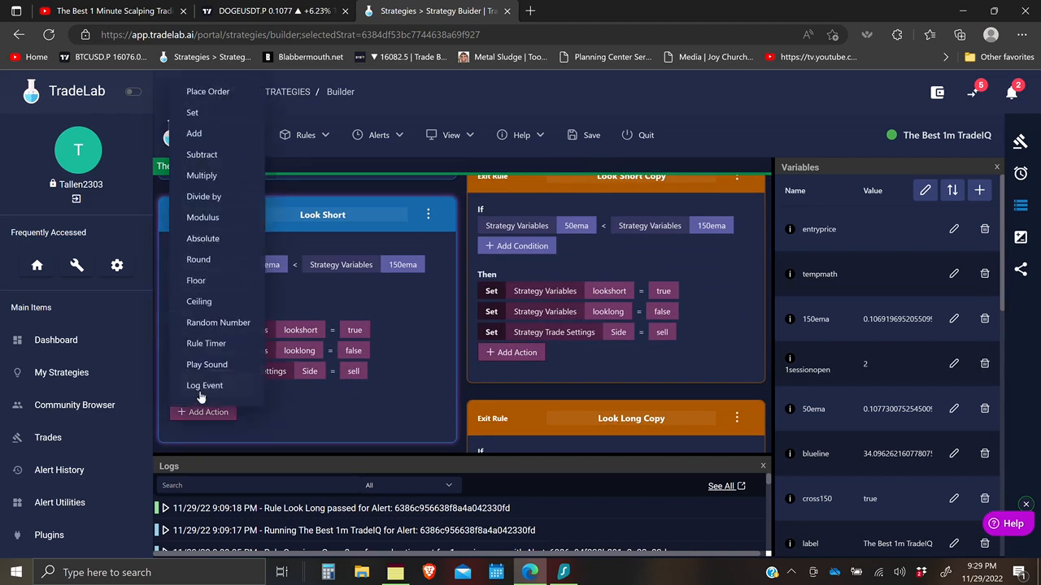
click(193, 113)
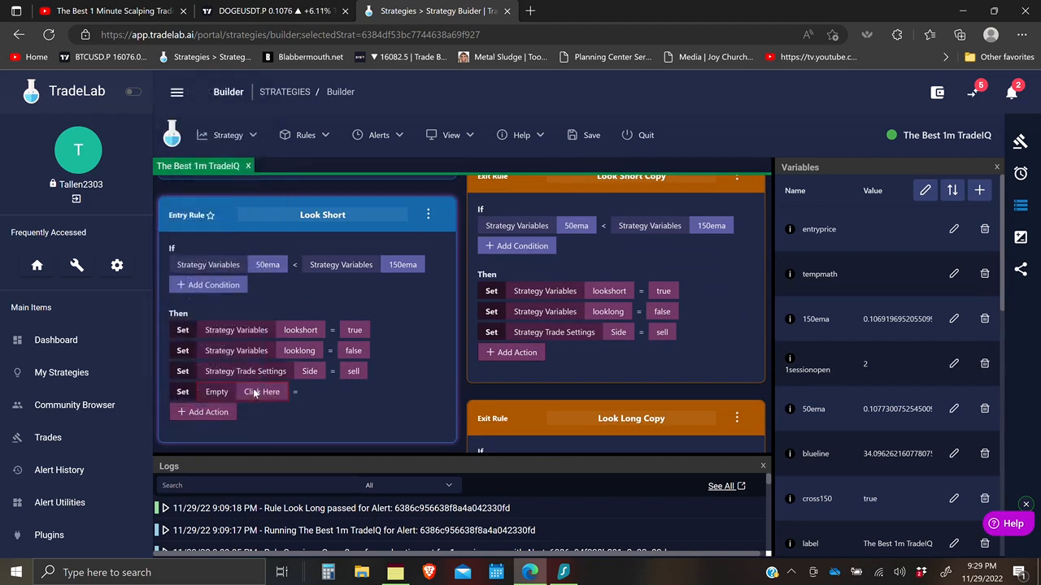
click(252, 330)
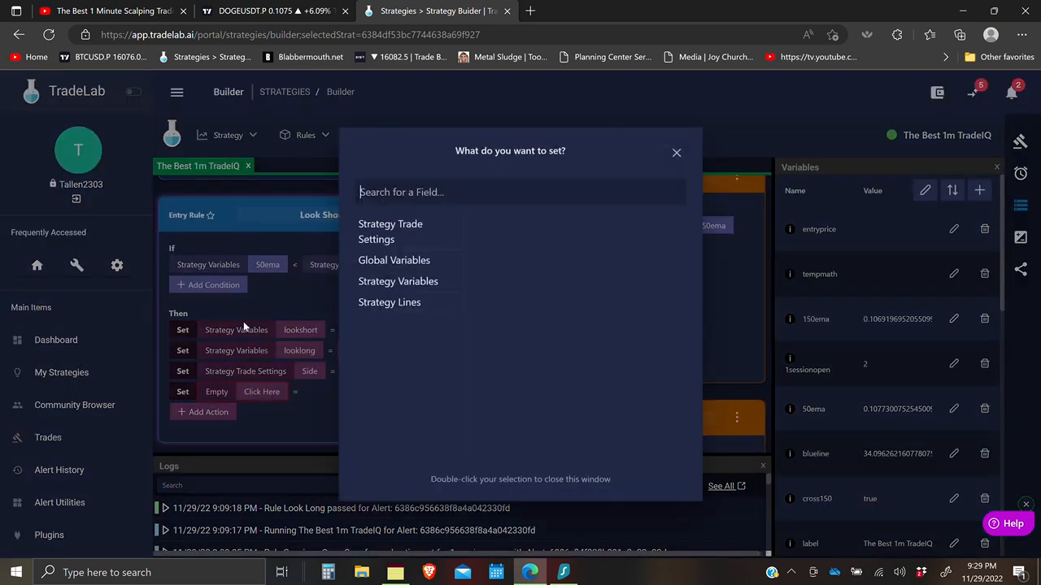
click(393, 282)
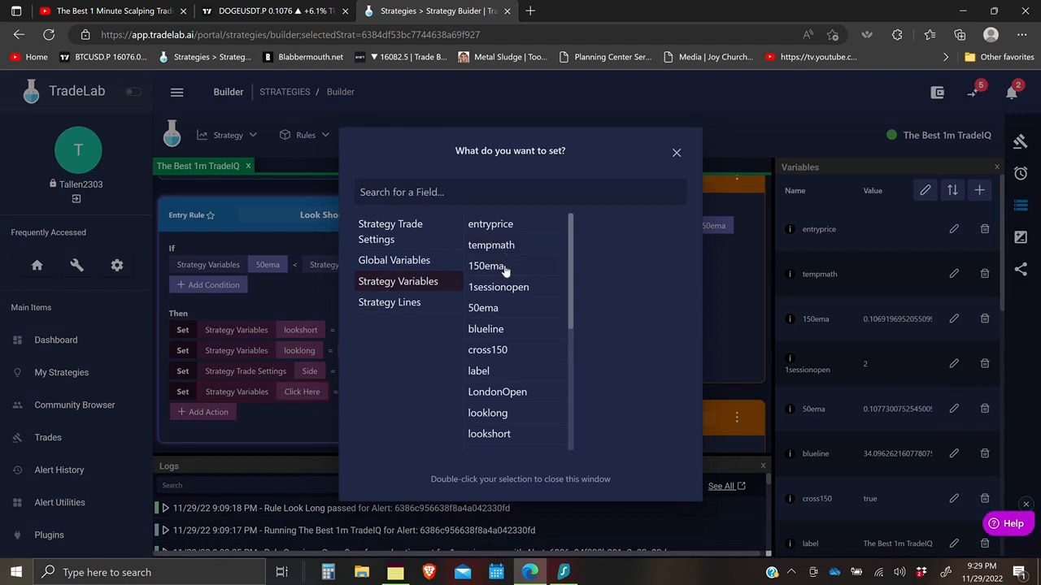
click(489, 351)
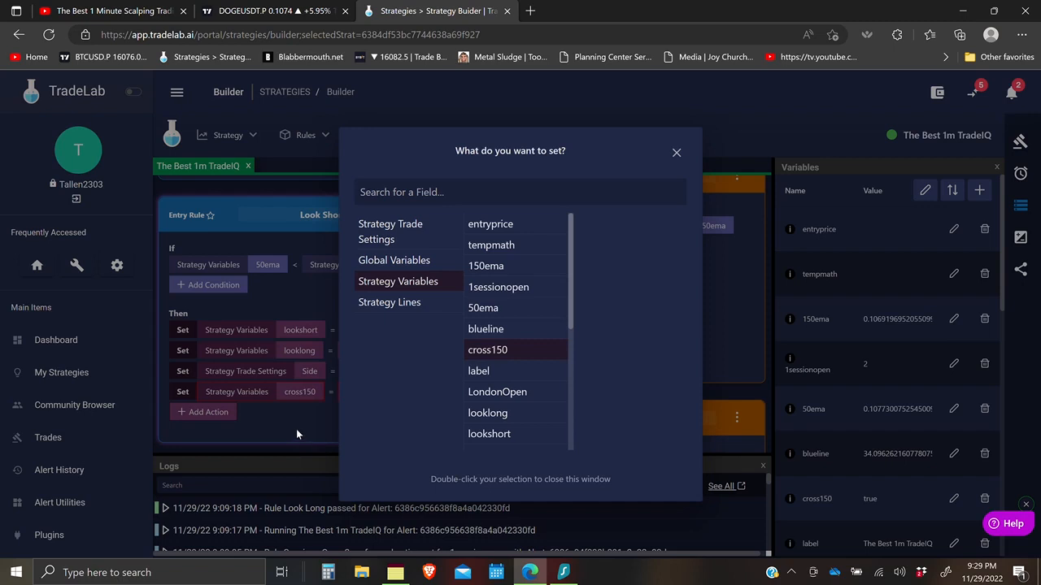
click(323, 417)
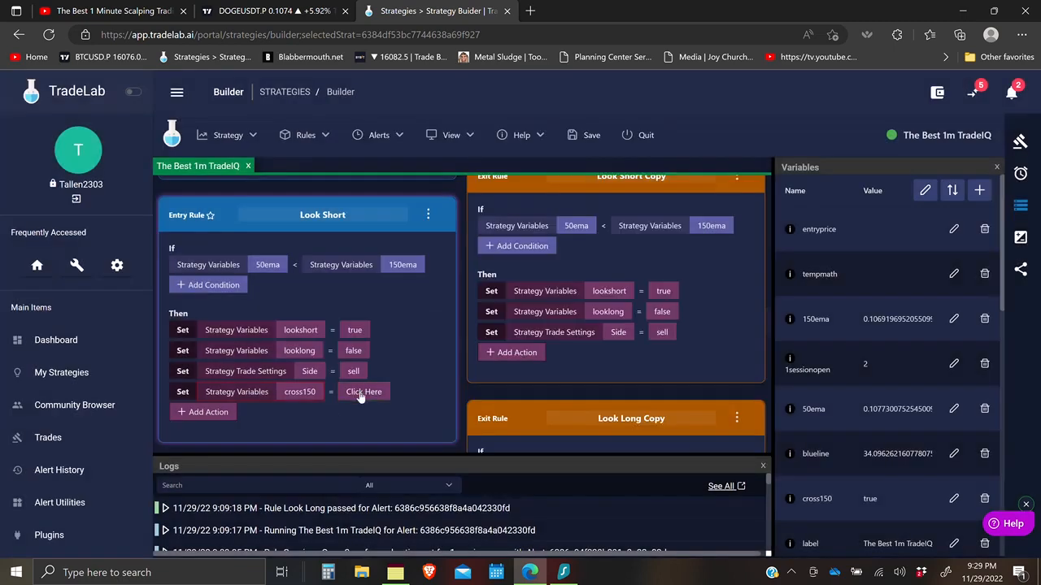
click(363, 391)
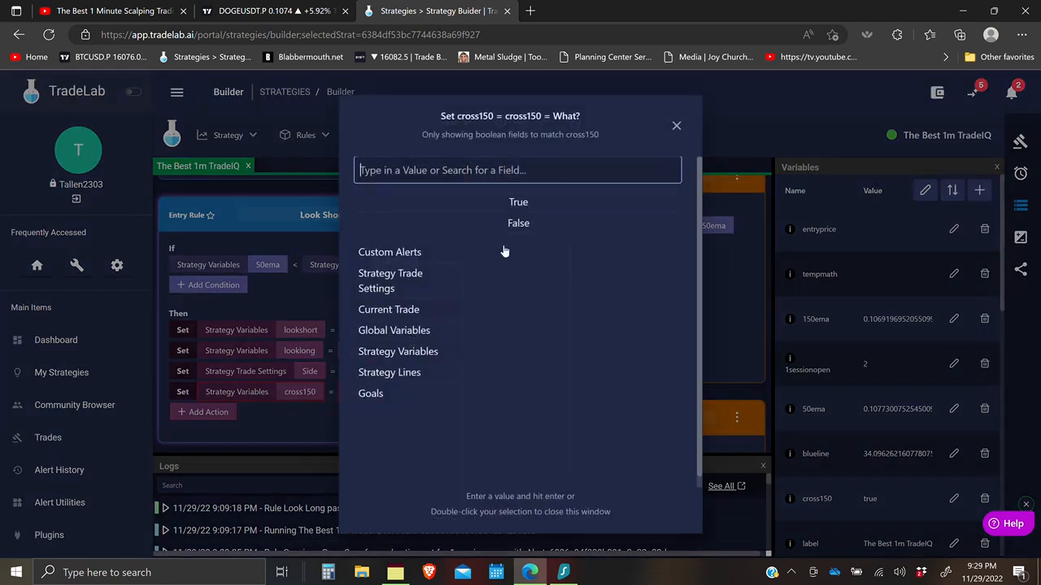
double_click(514, 224)
Add a Set action to the Look Short entry rule making the strategy variable stob false
click(218, 413)
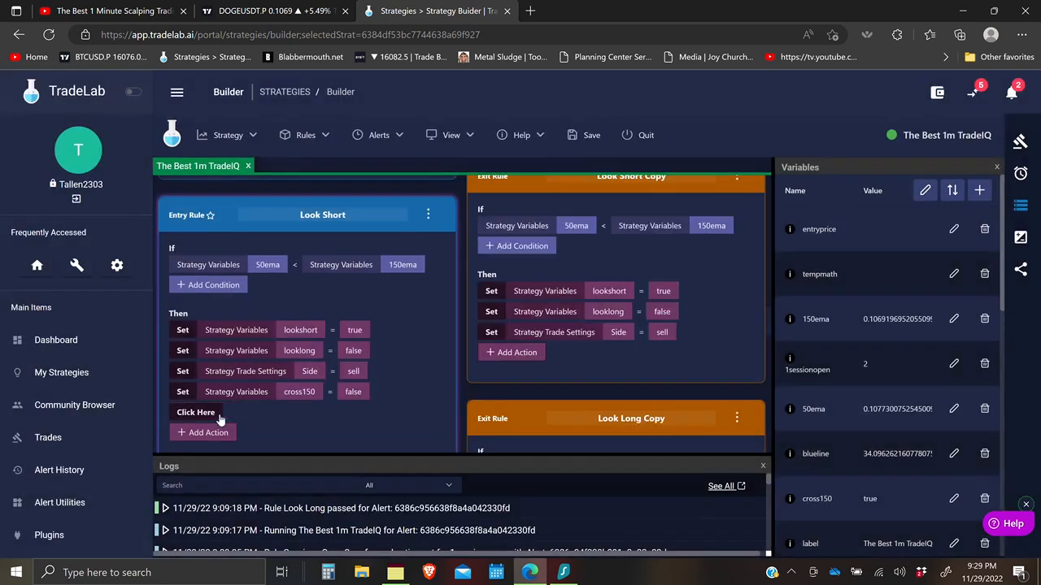
click(216, 416)
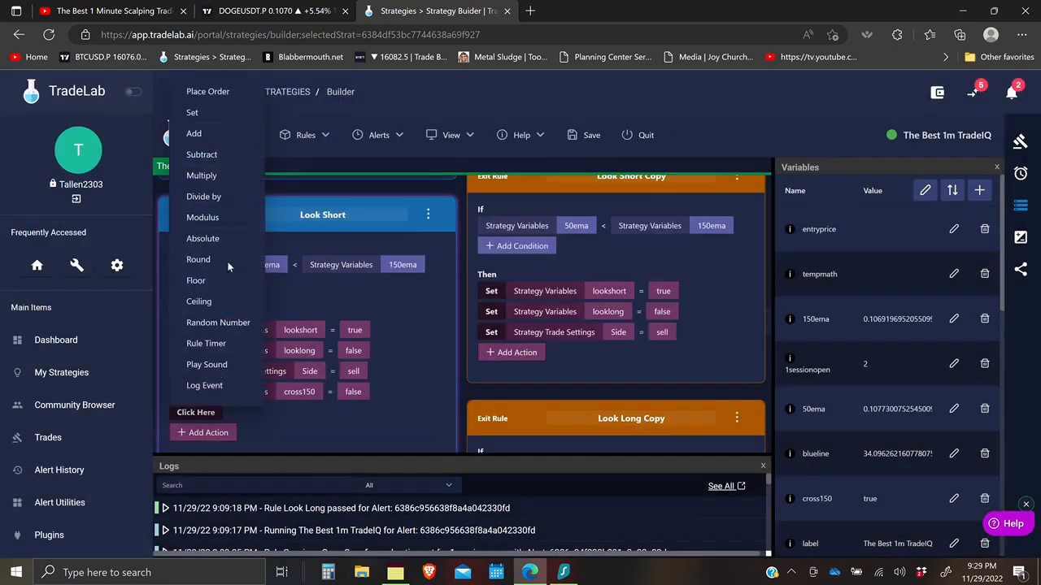
click(202, 115)
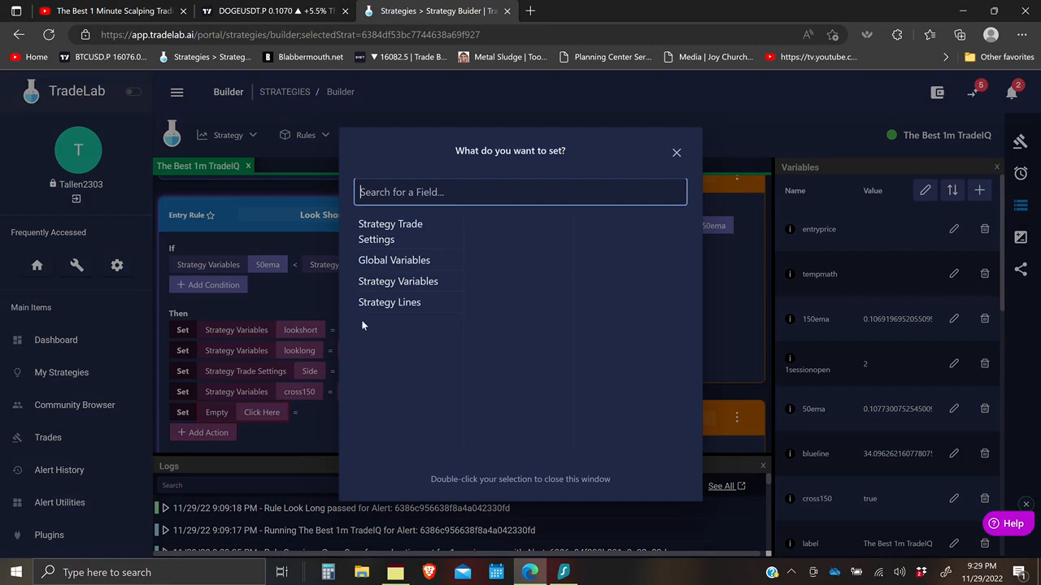
click(413, 286)
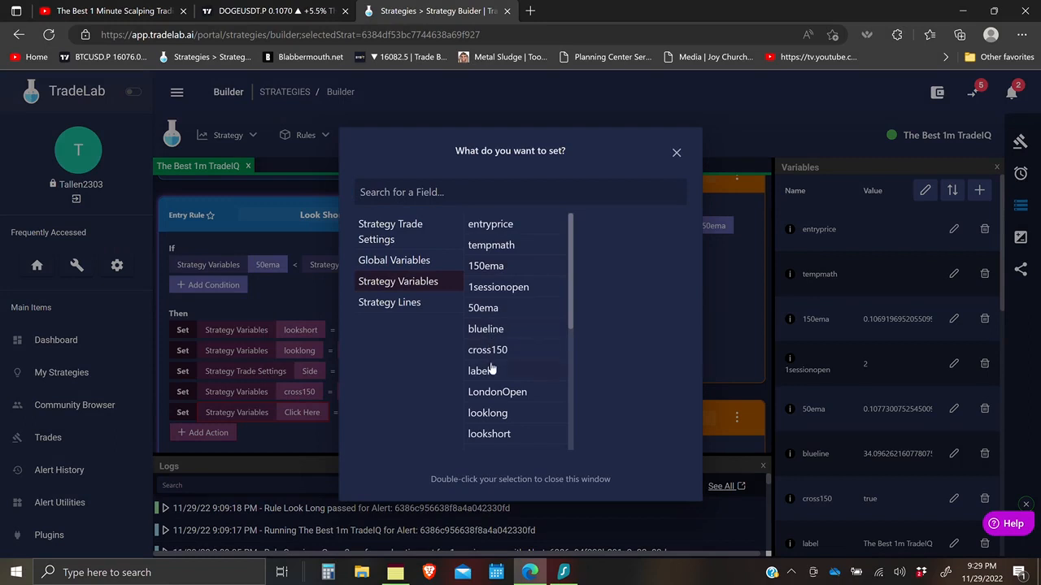
scroll(488, 357, down, 1)
scroll(492, 364, down, 3)
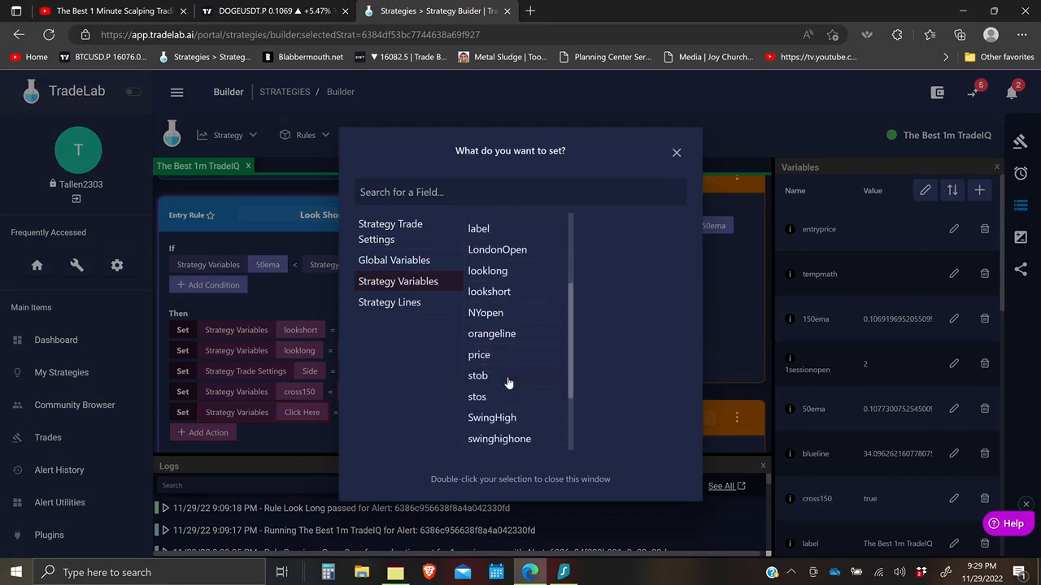
click(485, 381)
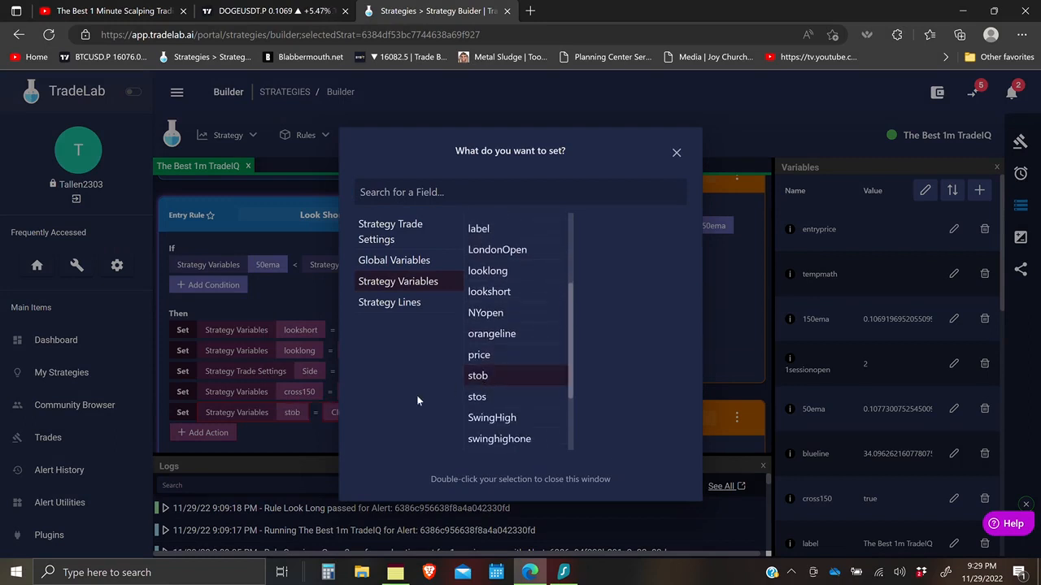
click(322, 430)
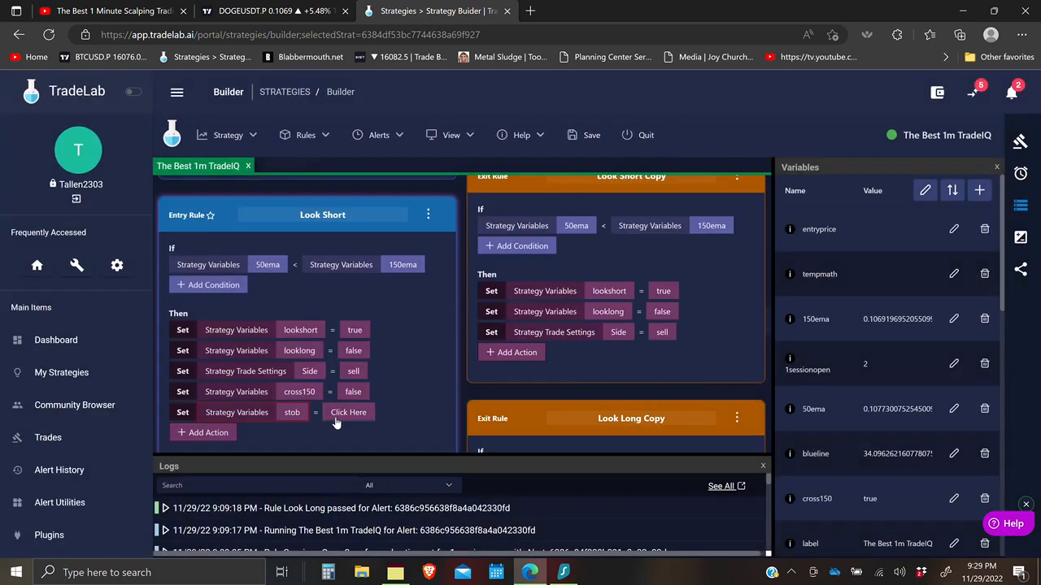
click(336, 418)
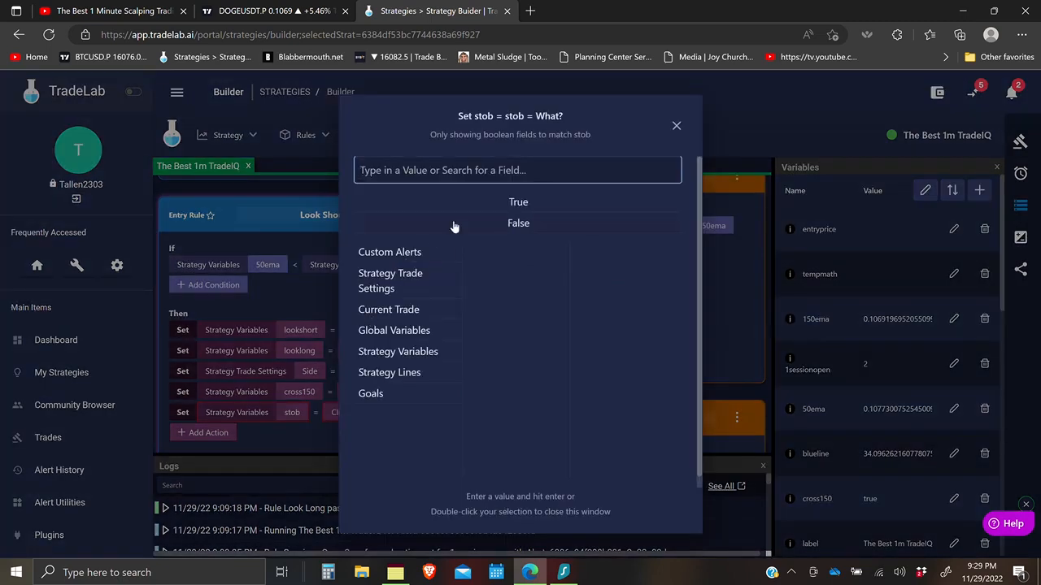
click(303, 451)
Add a Set action to the Look Long entry rule making the strategy variable cross150 false
scroll(309, 443, down, 5)
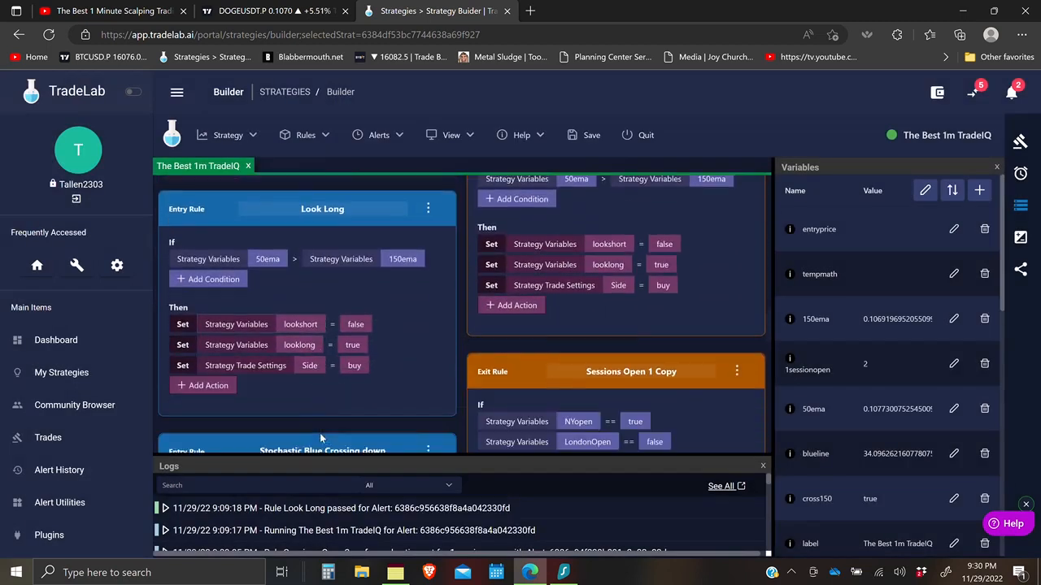
click(208, 379)
click(213, 372)
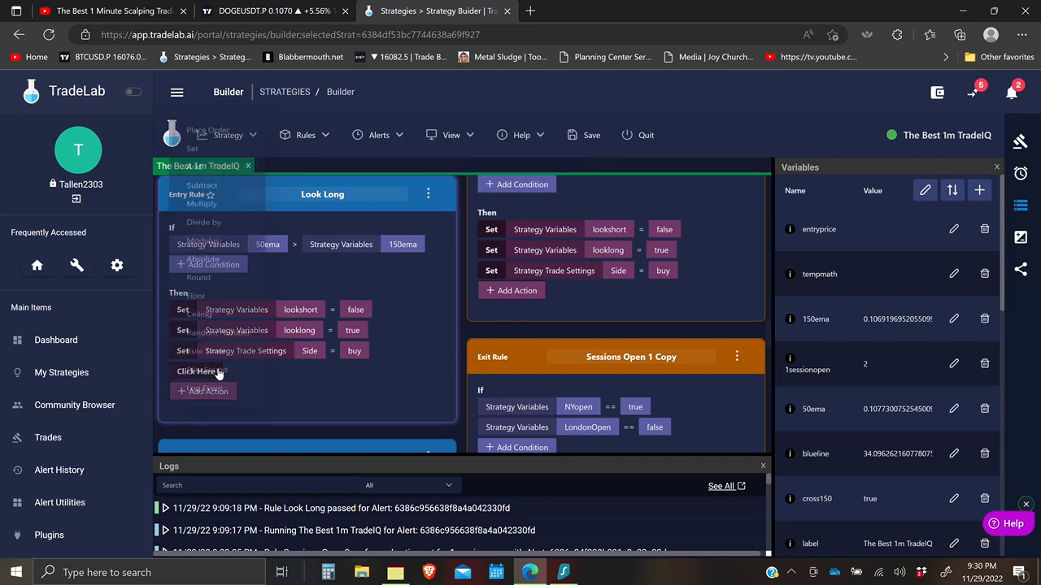
click(192, 114)
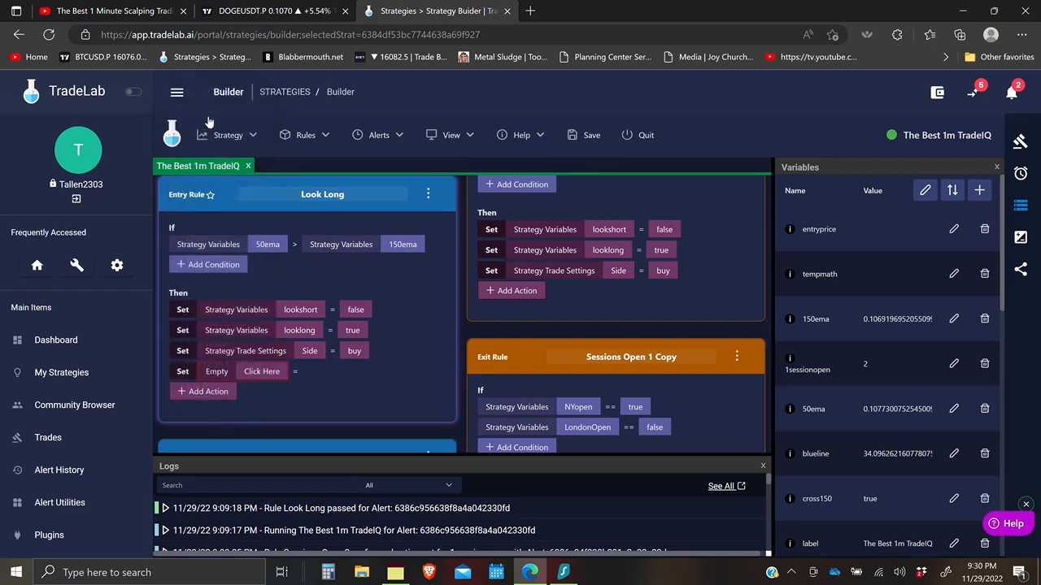
click(268, 372)
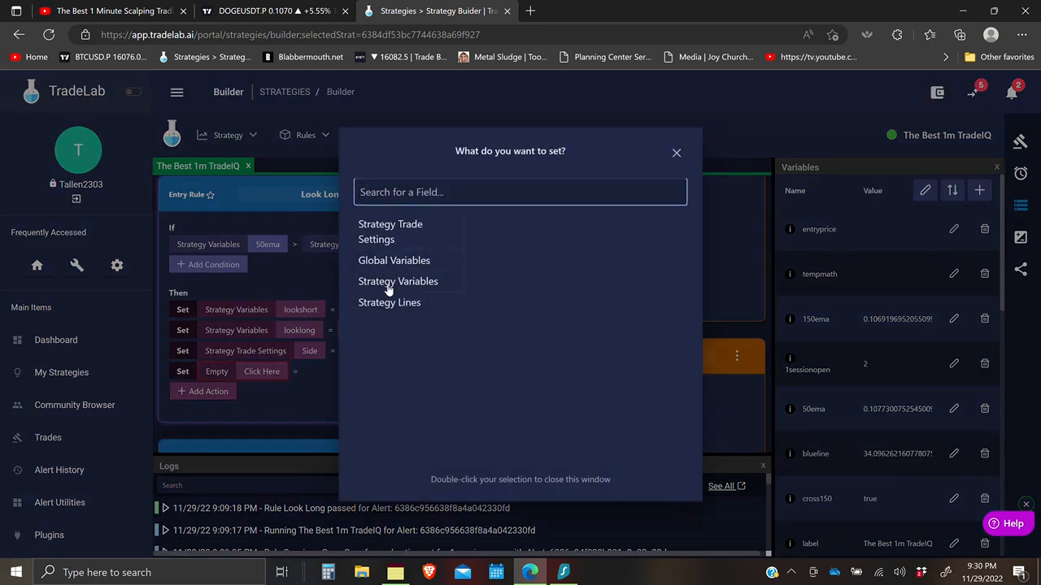
click(452, 280)
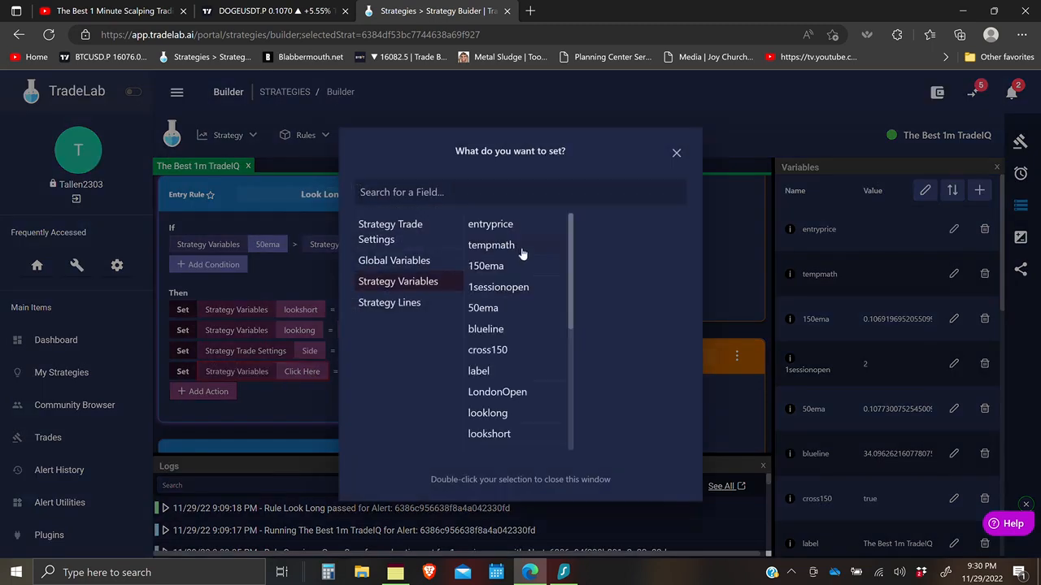
click(495, 351)
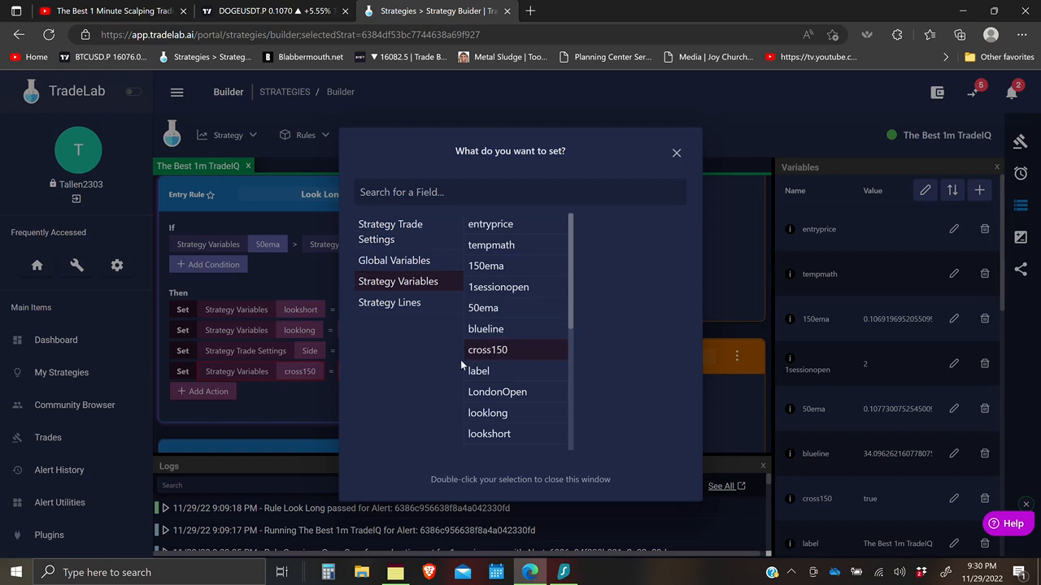
click(332, 394)
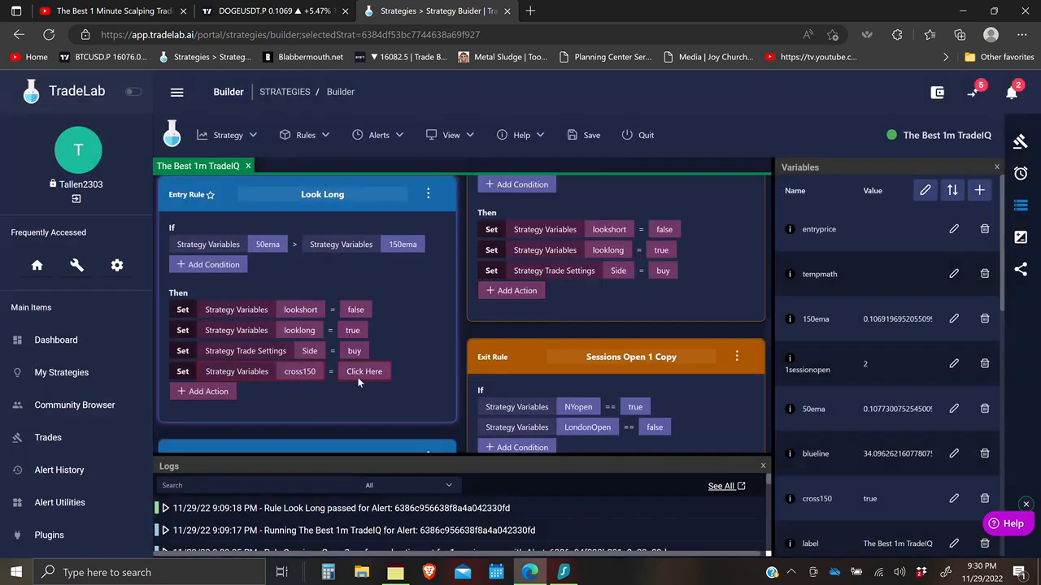
click(363, 371)
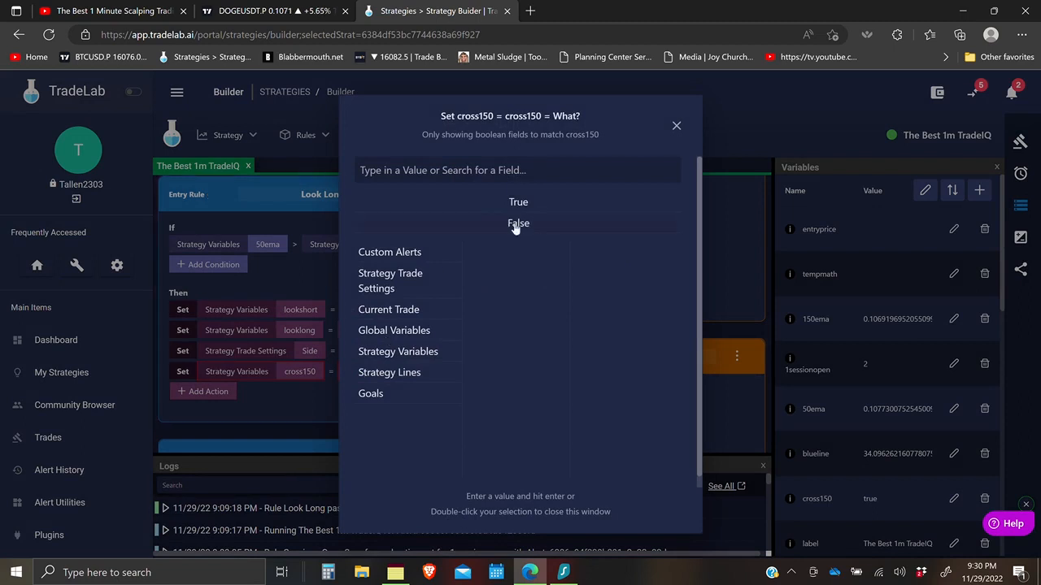
click(307, 401)
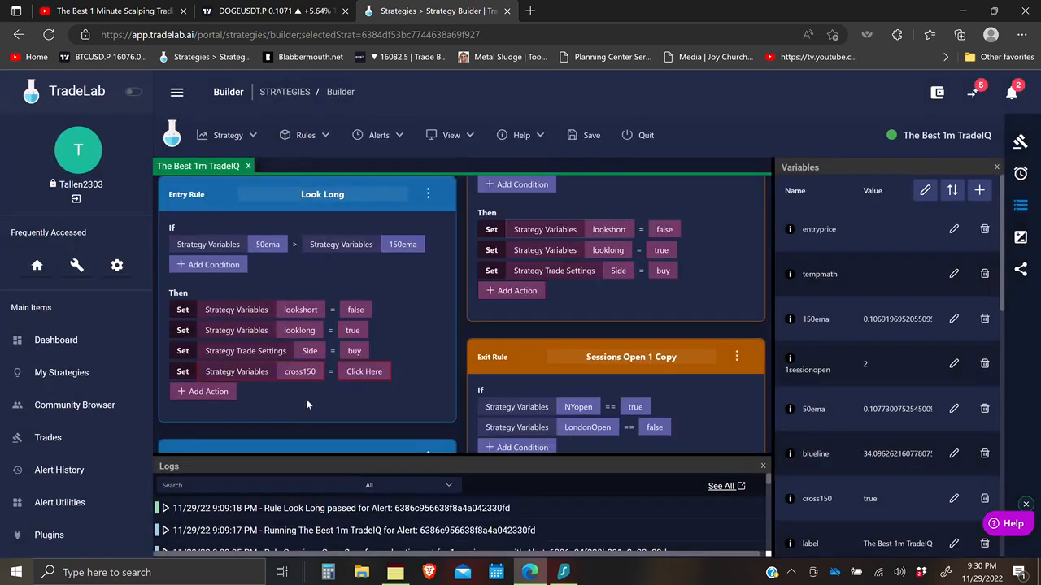
click(387, 372)
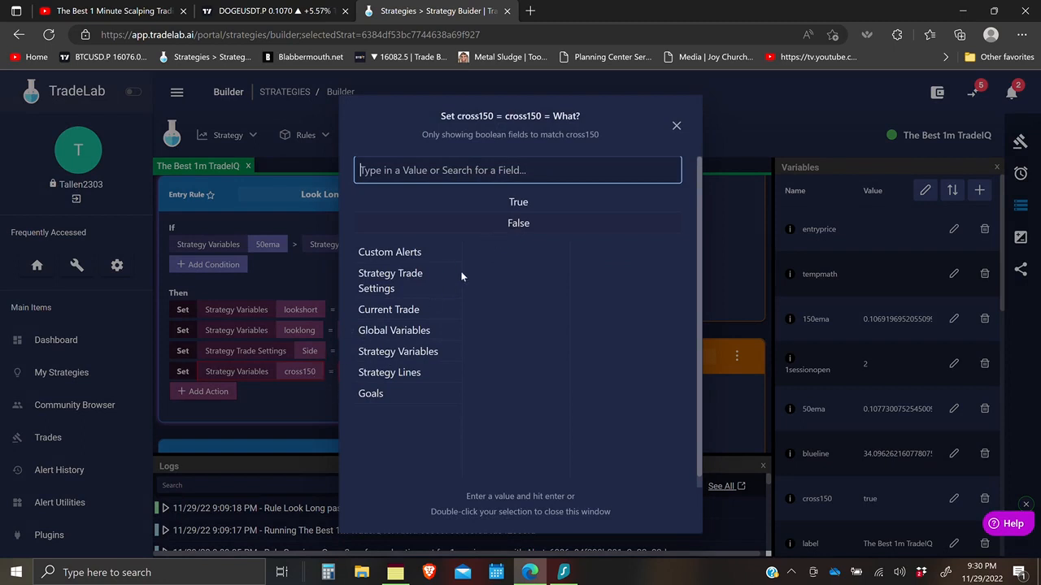
double_click(505, 232)
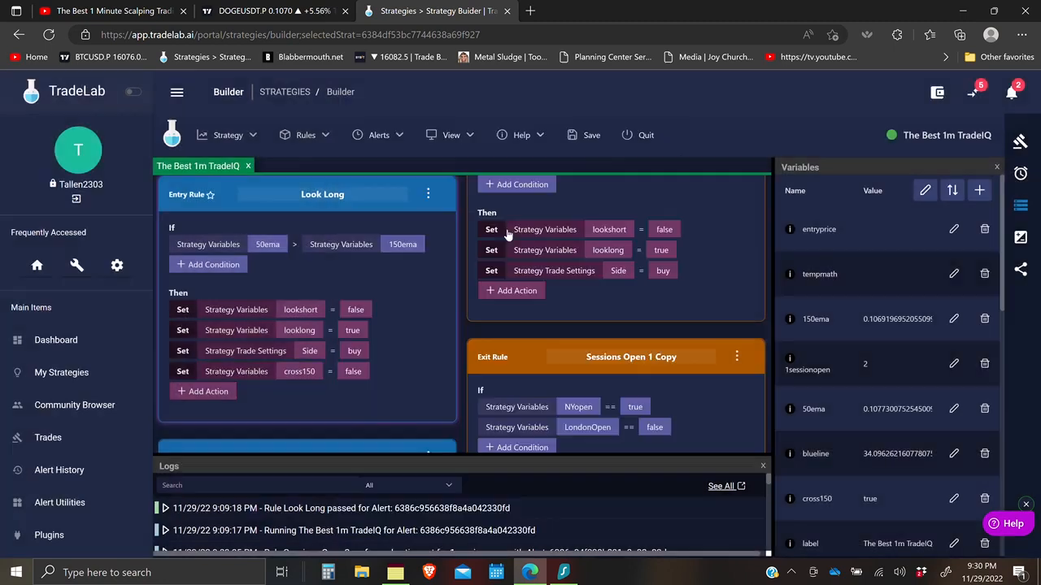
Add a Set action making stos false to the Look Long entry rule, and fill in false again for its cross150 action
click(232, 392)
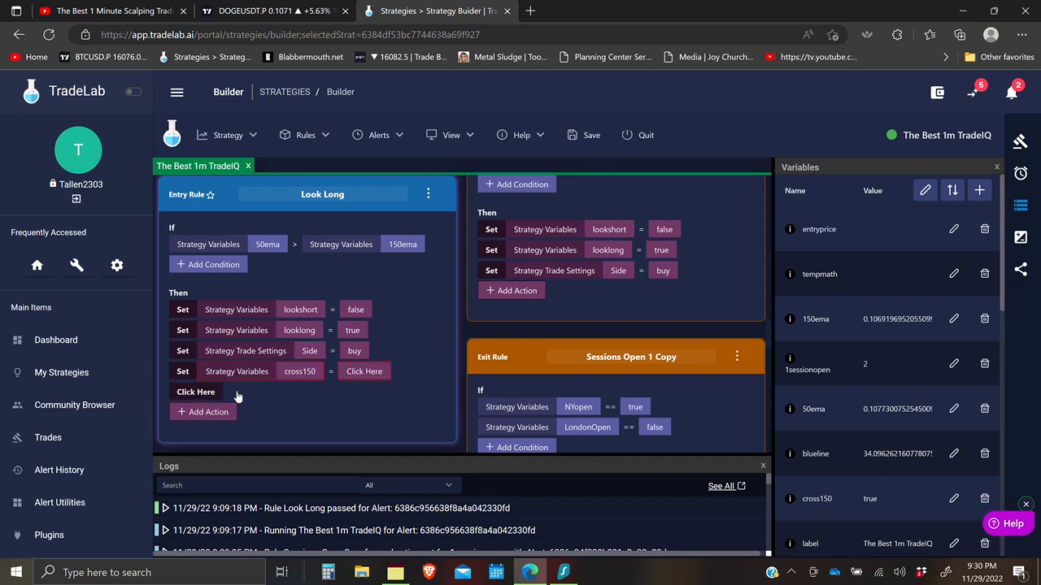
click(207, 392)
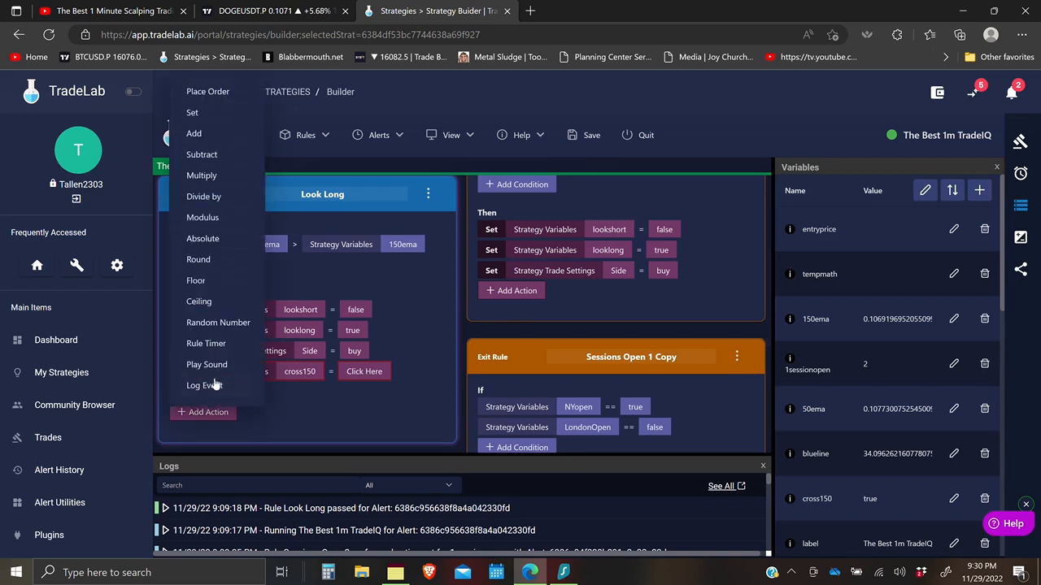
click(201, 114)
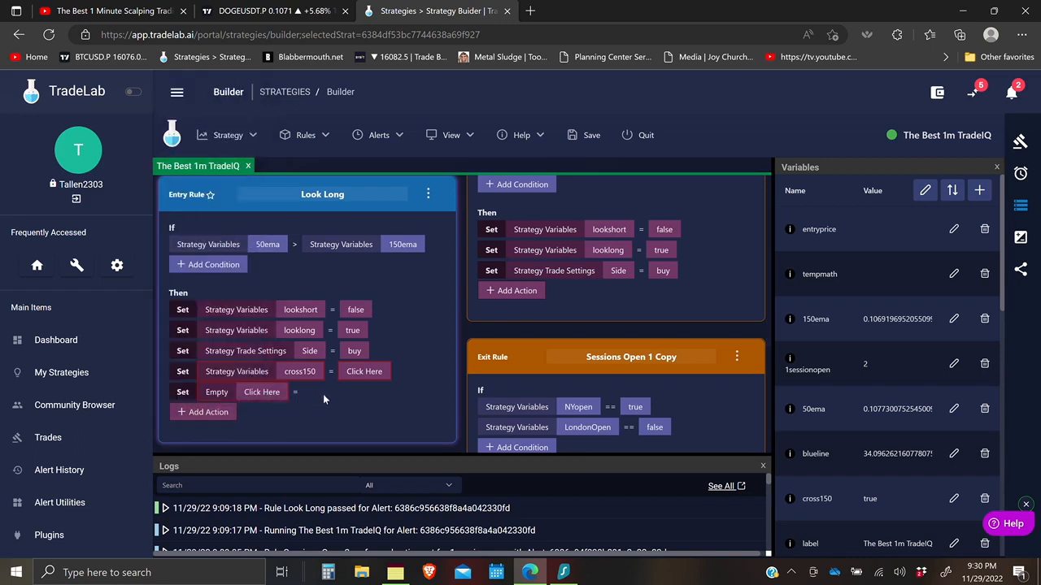
click(262, 392)
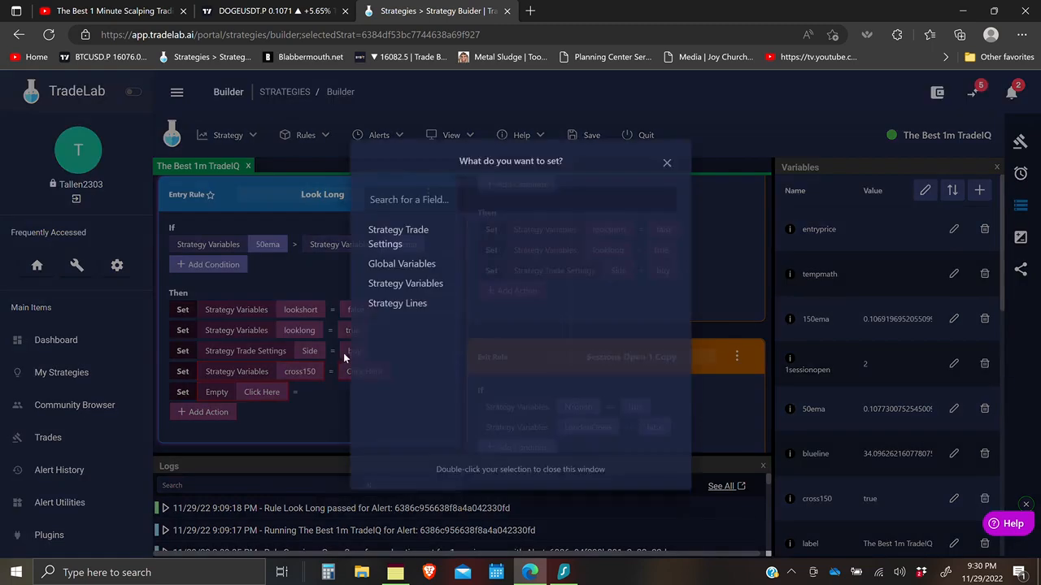
click(406, 289)
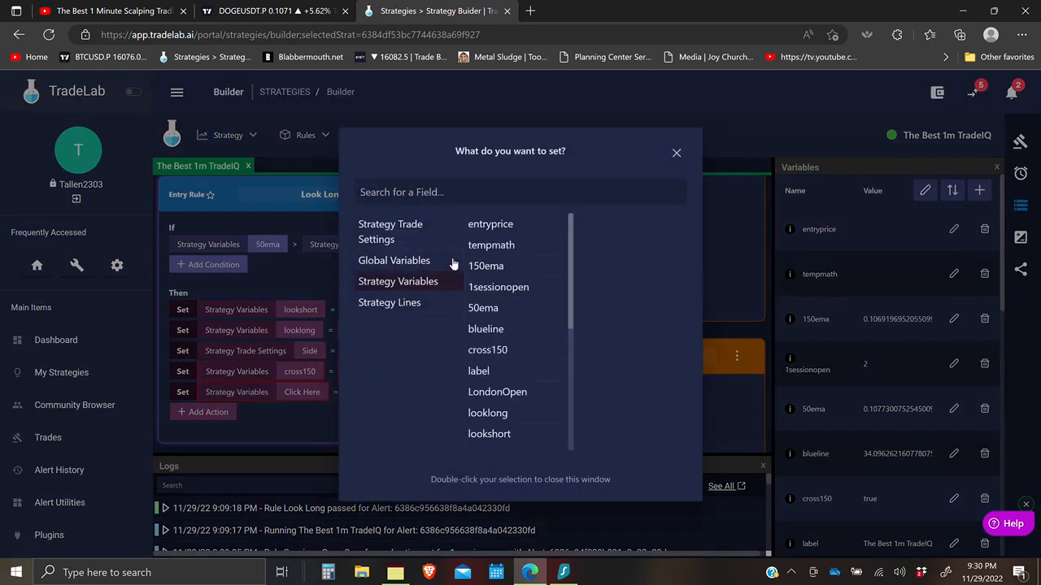
scroll(502, 389, down, 2)
click(491, 363)
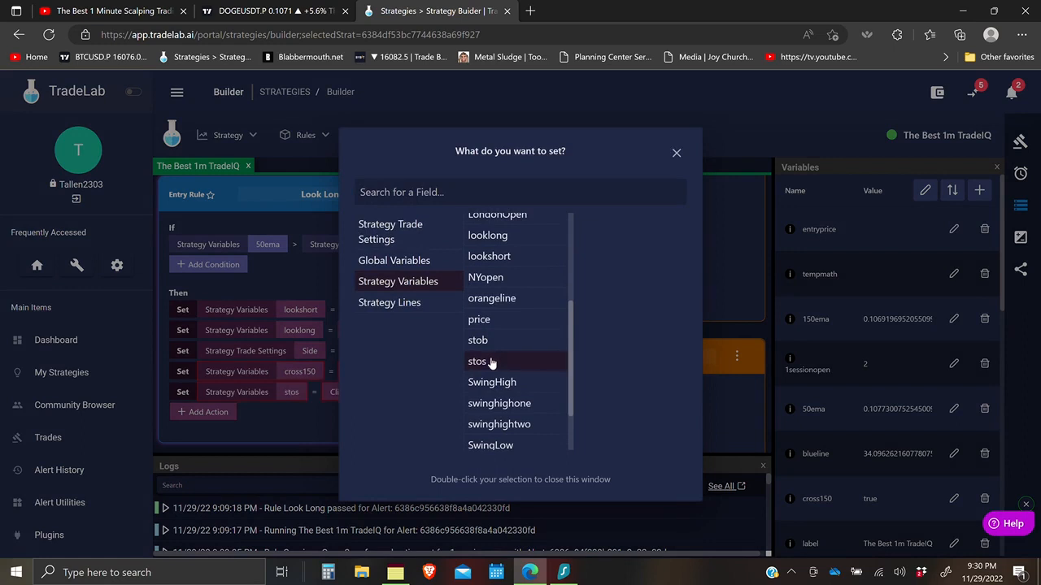
click(329, 408)
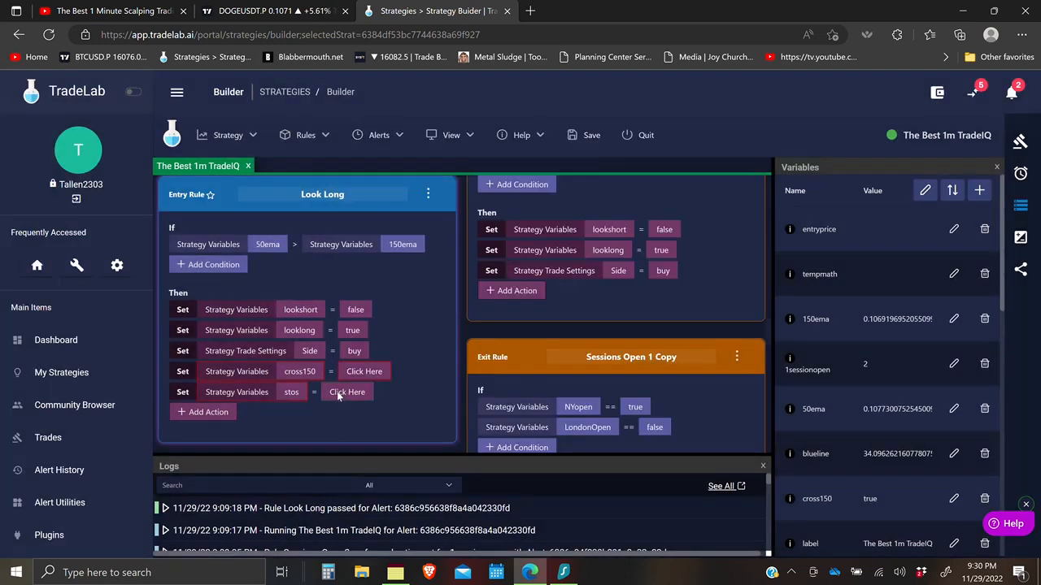
click(336, 390)
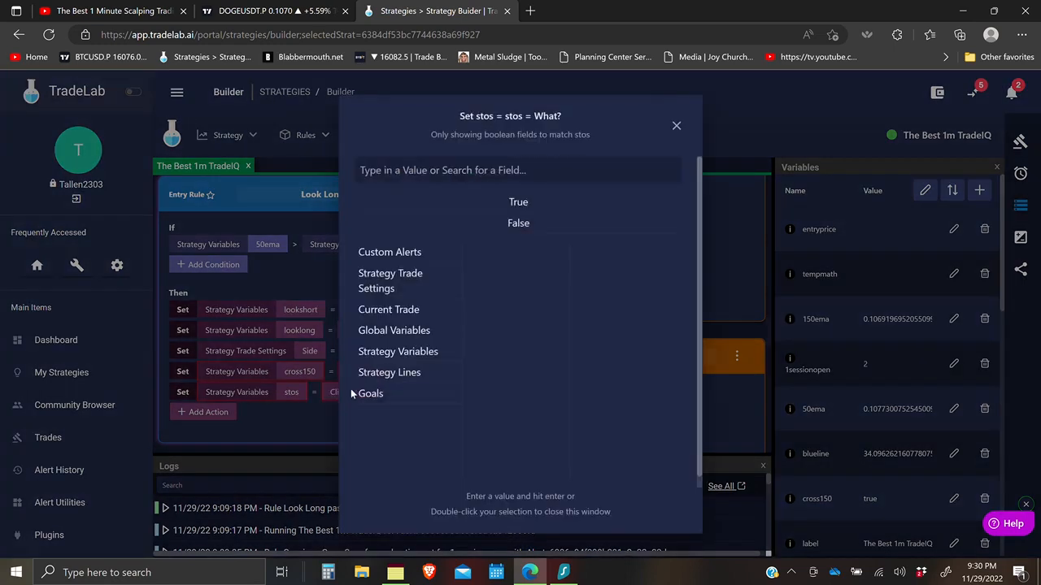
double_click(513, 225)
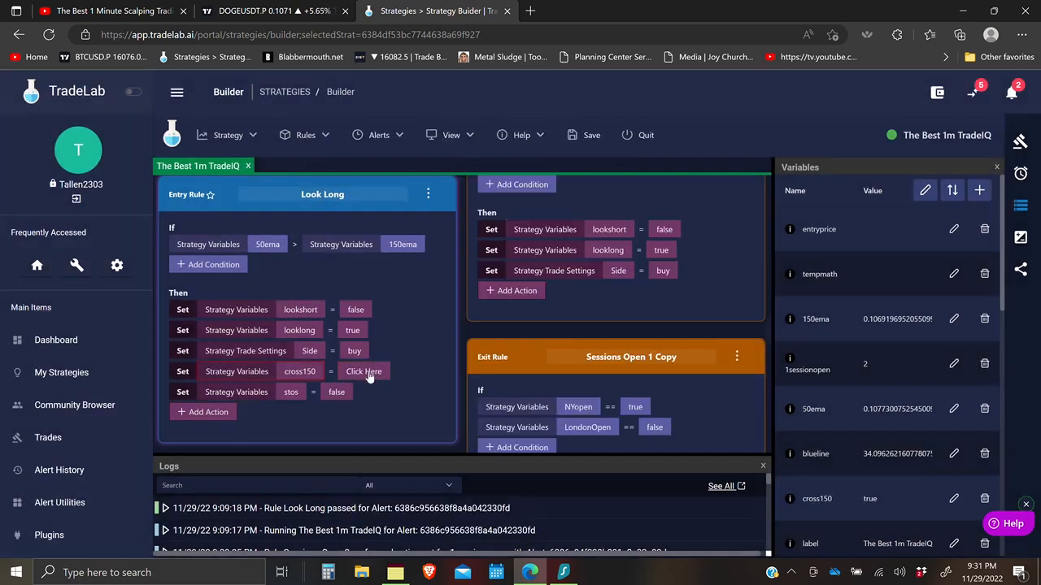
click(366, 371)
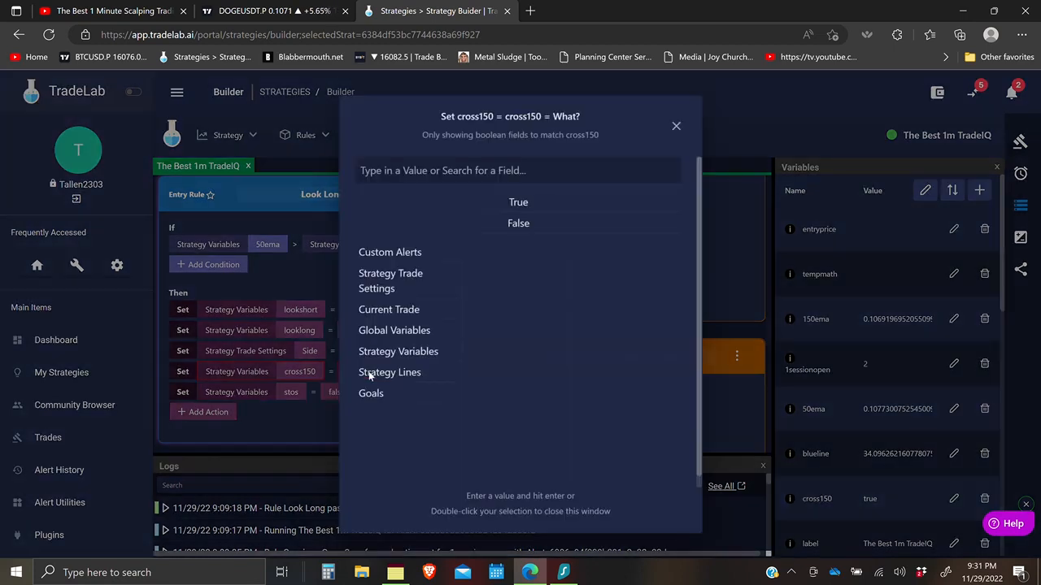
double_click(521, 224)
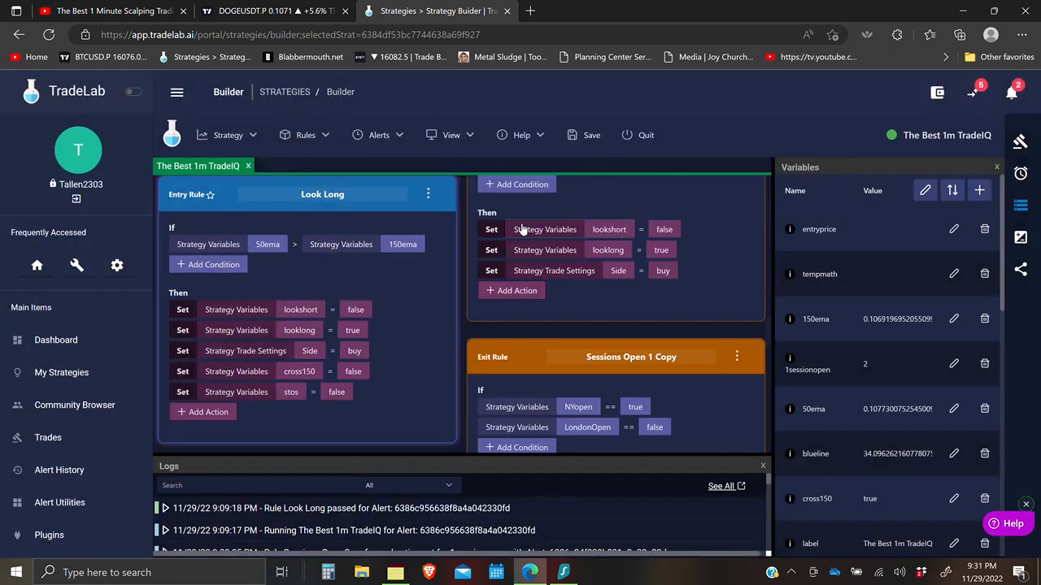
Fill in the empty Set action of the order-placing entry rule above Price Crossing Up 50 EMA, making strategy variable stob false
scroll(430, 341, down, 10)
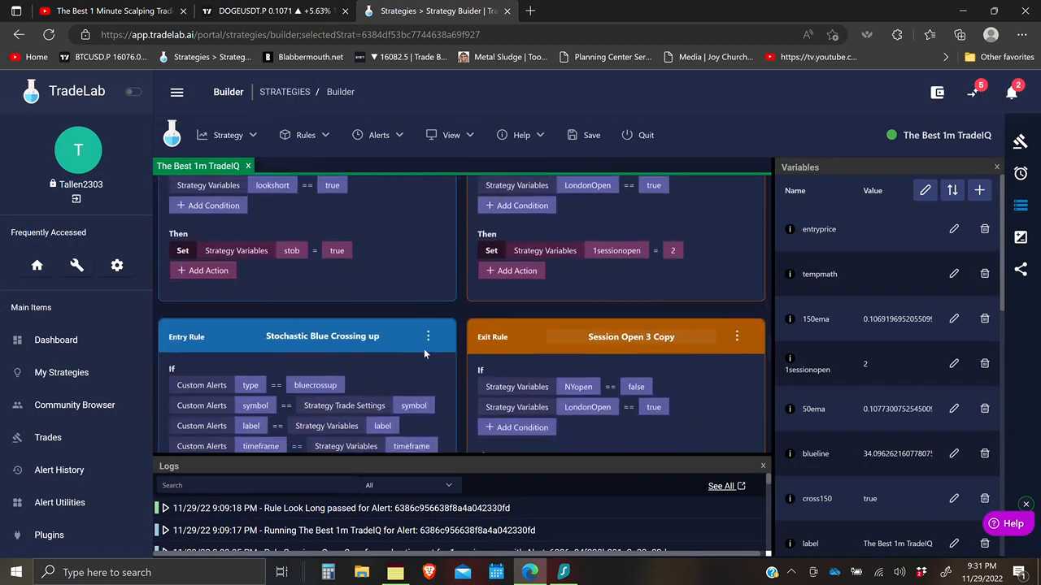
scroll(418, 348, down, 6)
click(264, 345)
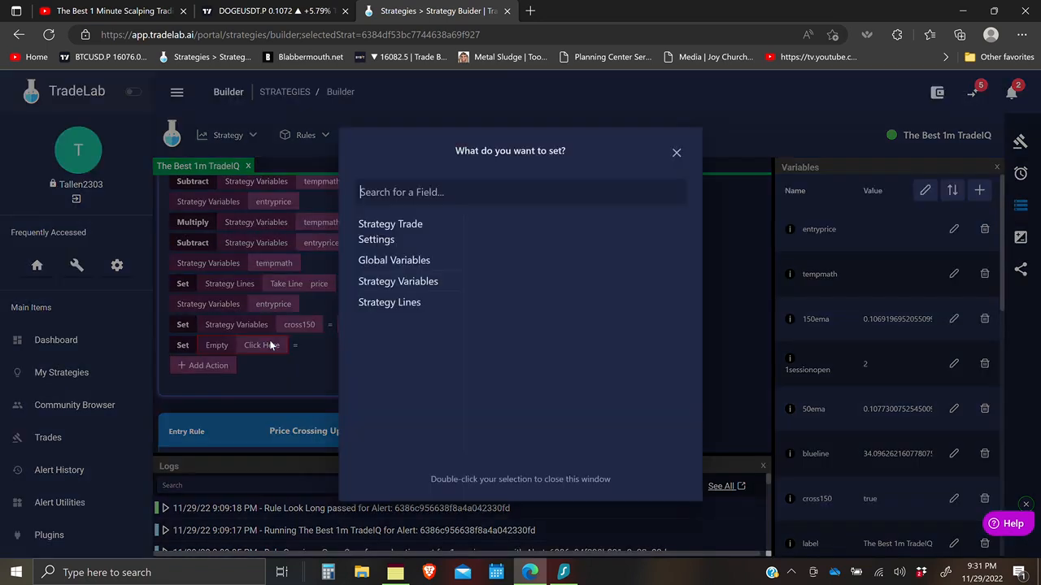
click(408, 284)
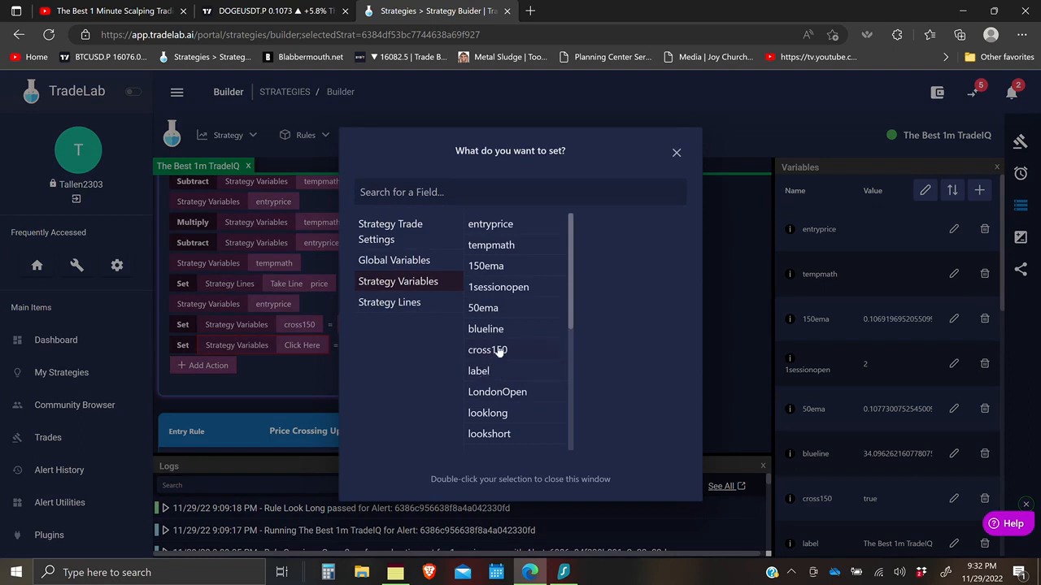
scroll(502, 391, down, 5)
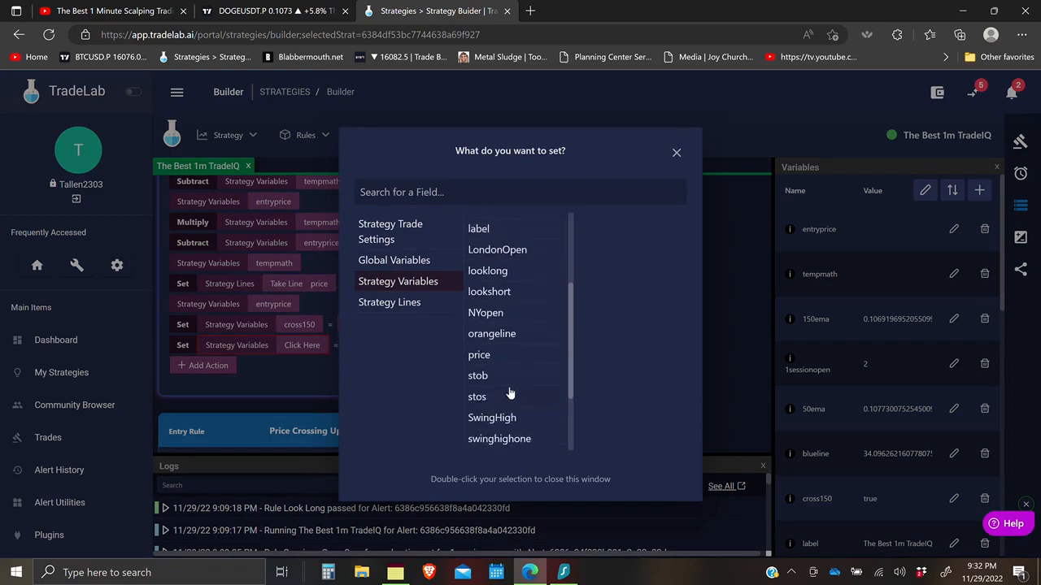
click(478, 345)
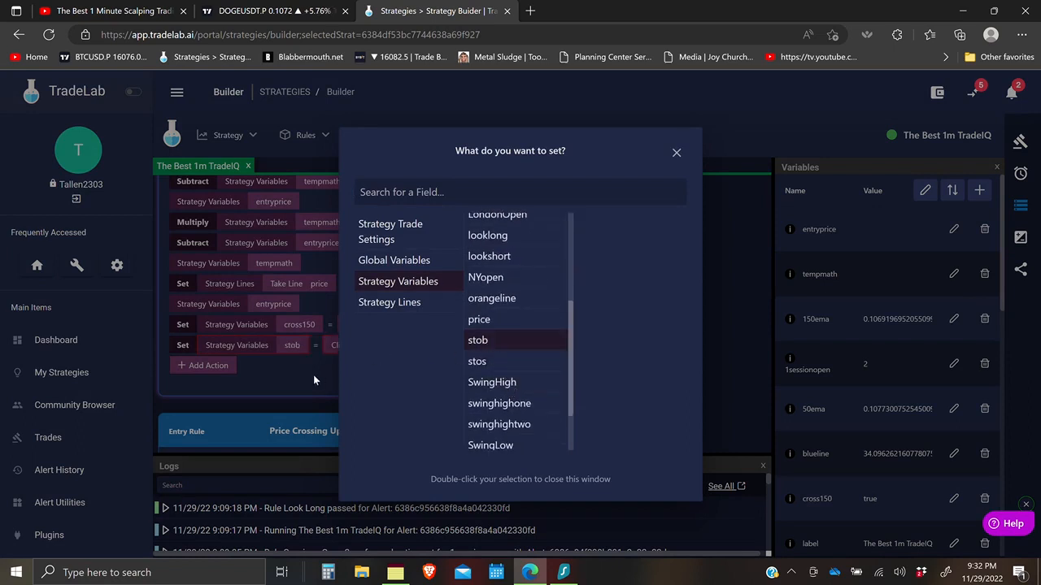
click(327, 353)
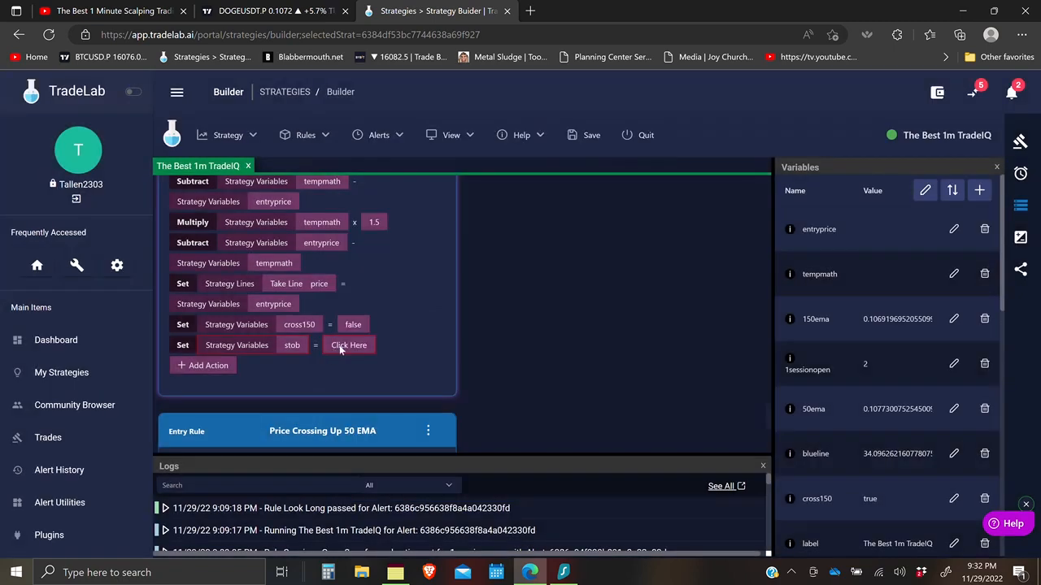
click(340, 346)
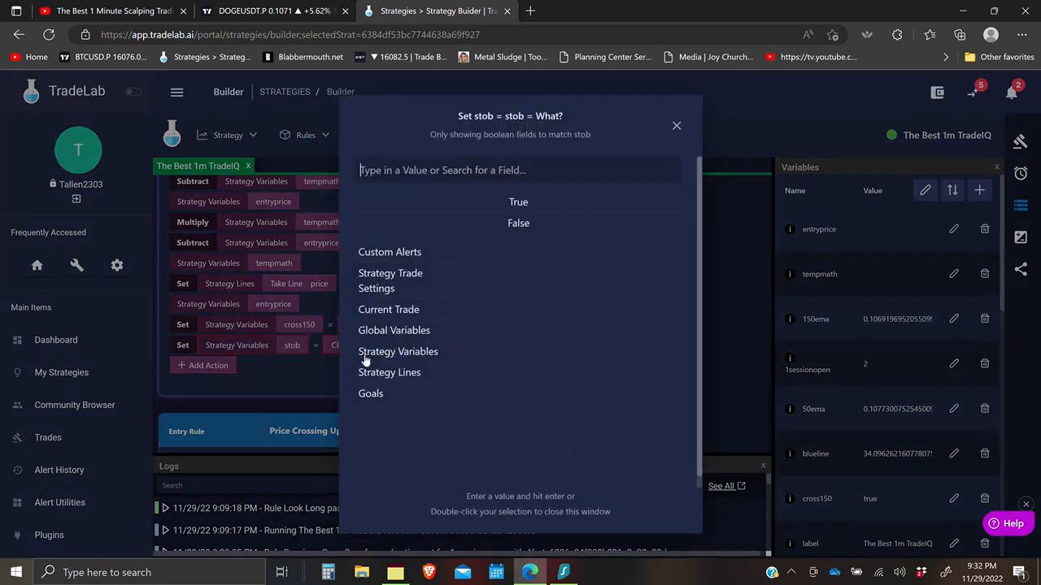
double_click(516, 223)
Review the conditions and actions of the entry rules, and the current values in the strategy's variable list
scroll(505, 350, up, 8)
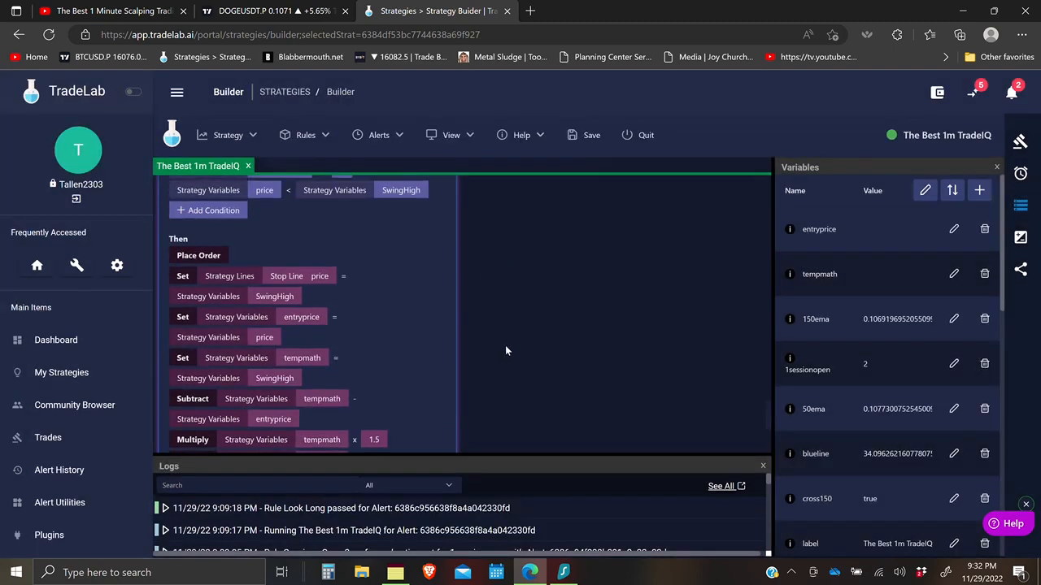
scroll(276, 276, down, 8)
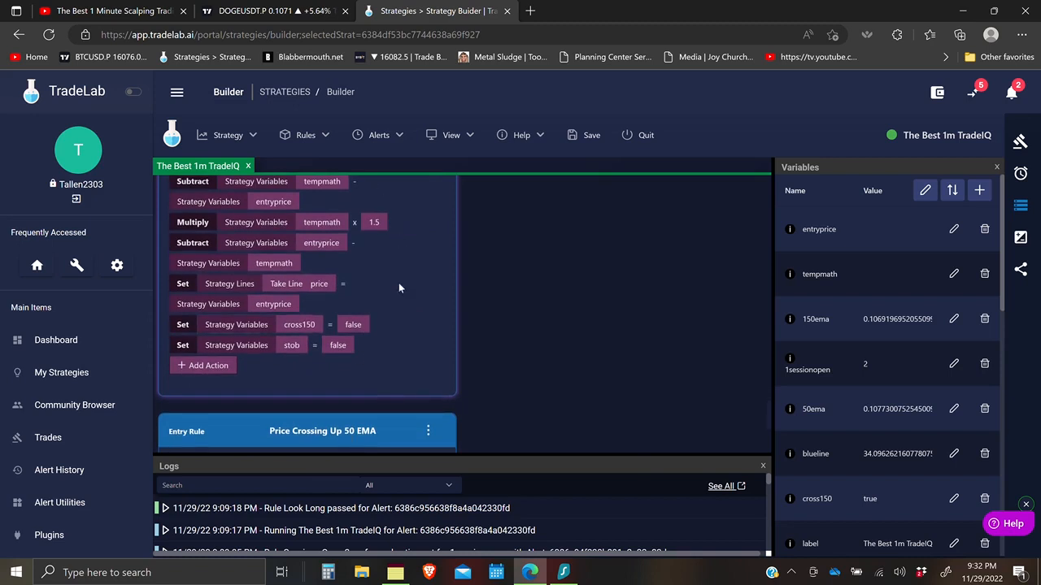
scroll(372, 360, up, 4)
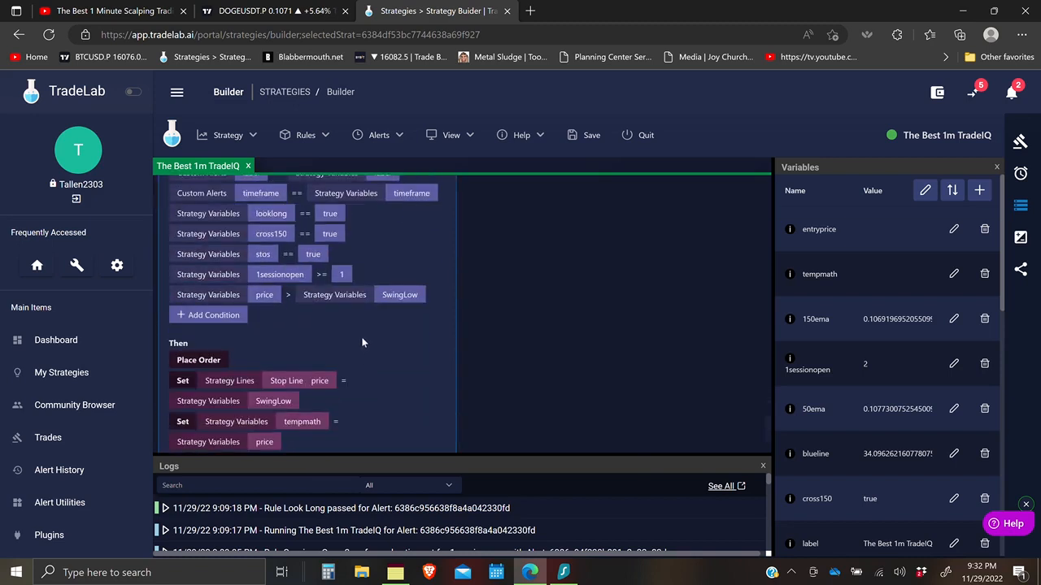
scroll(504, 358, down, 10)
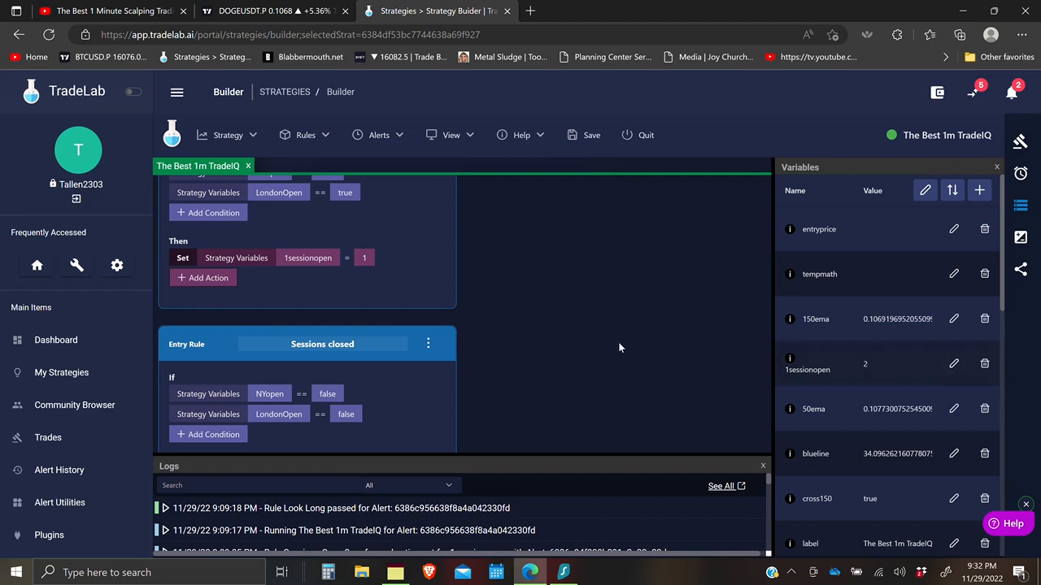
scroll(618, 348, down, 10)
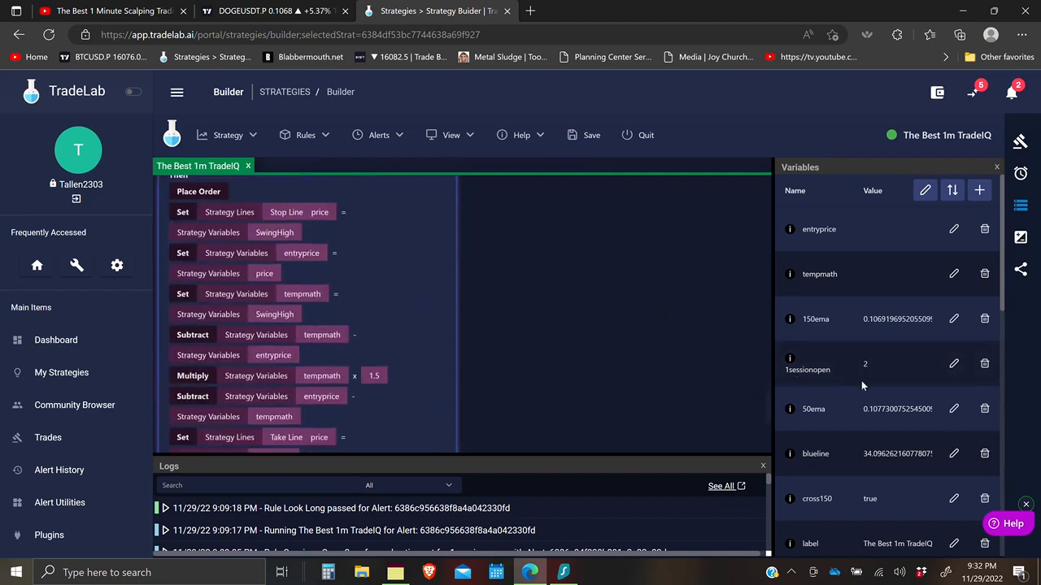
scroll(897, 408, down, 8)
scroll(882, 430, down, 3)
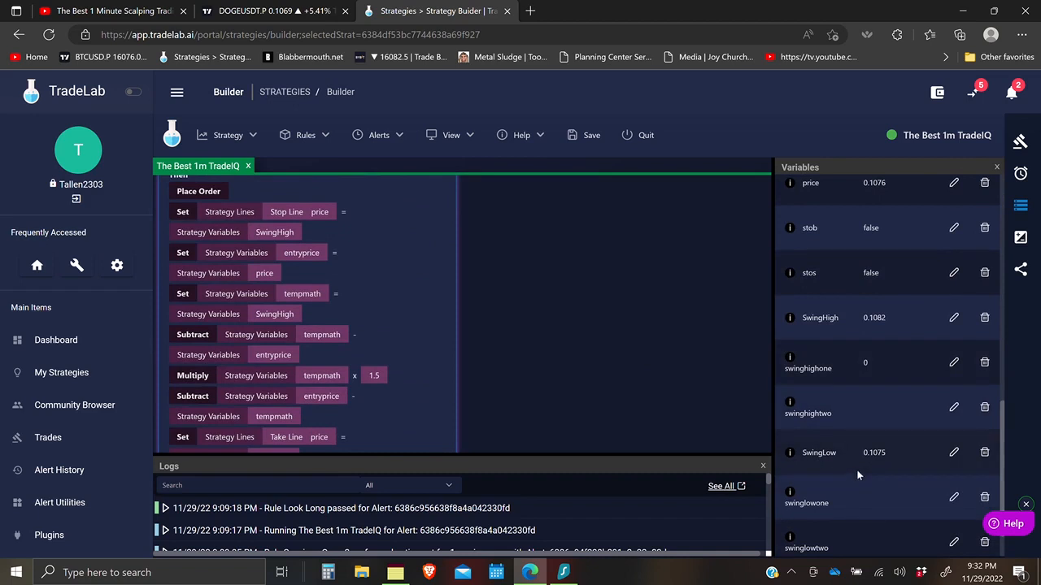
scroll(858, 476, down, 1)
scroll(857, 475, up, 8)
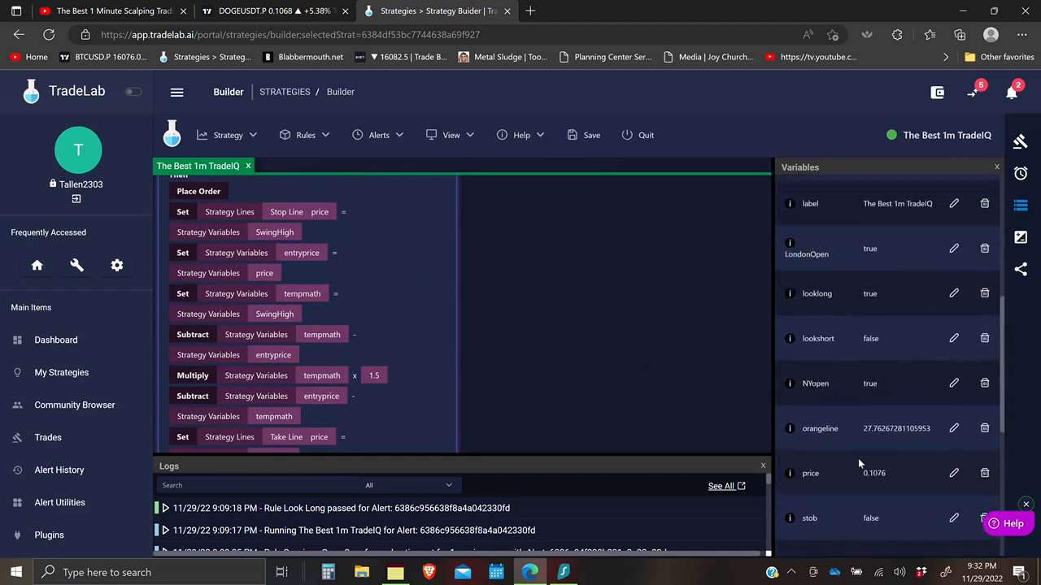
scroll(872, 394, up, 1)
scroll(873, 396, up, 5)
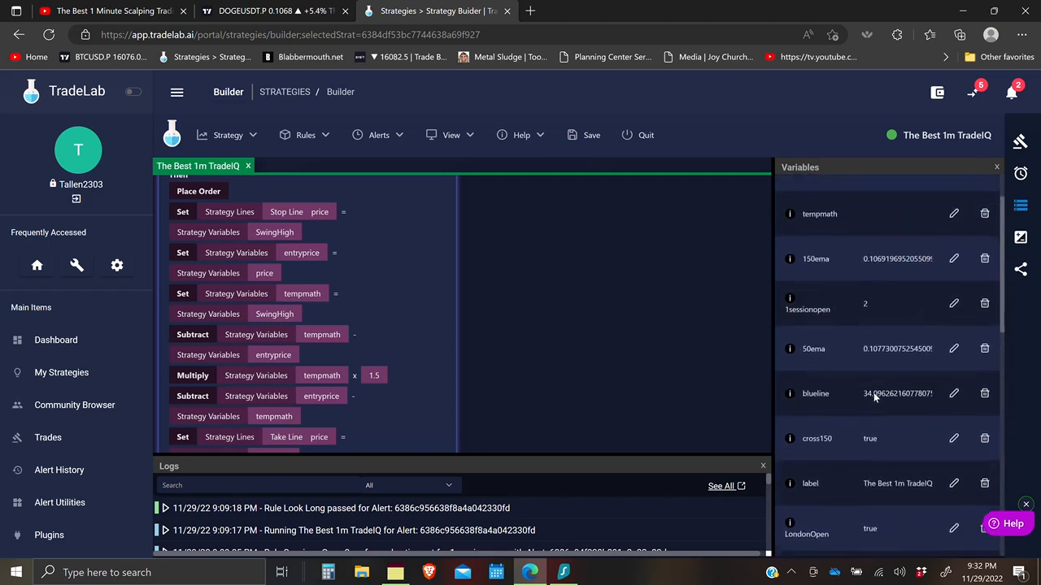
Switch to the DOGEUSDT chart in TradingView and examine the Sessions plots in its data window
click(269, 8)
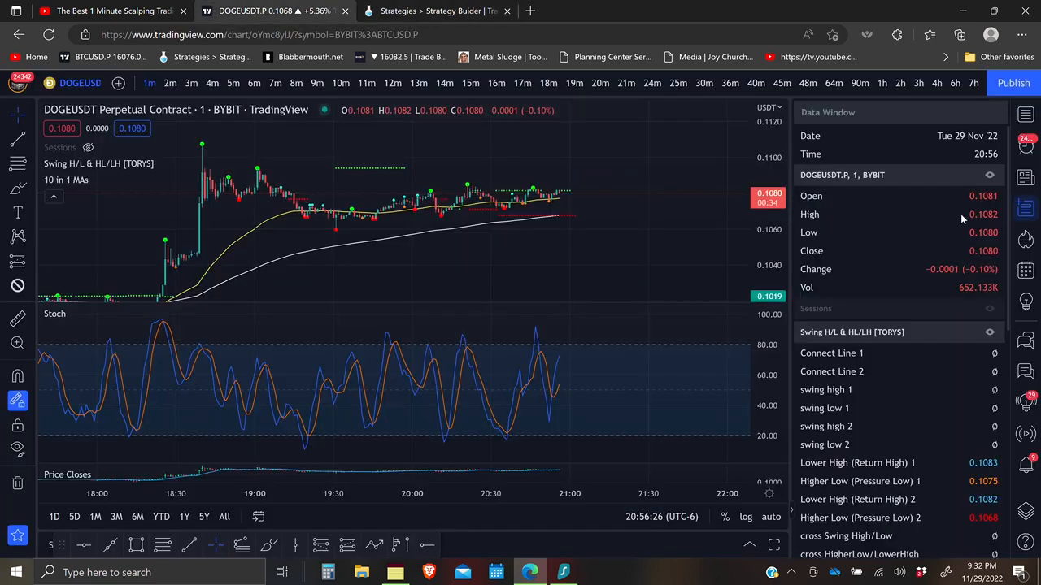
click(1018, 213)
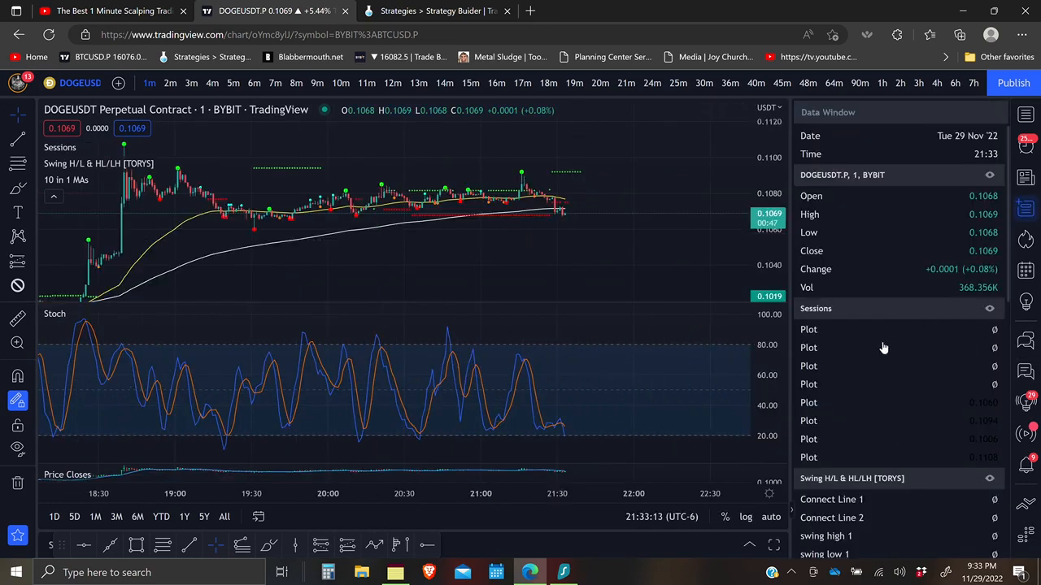
scroll(536, 235, down, 1)
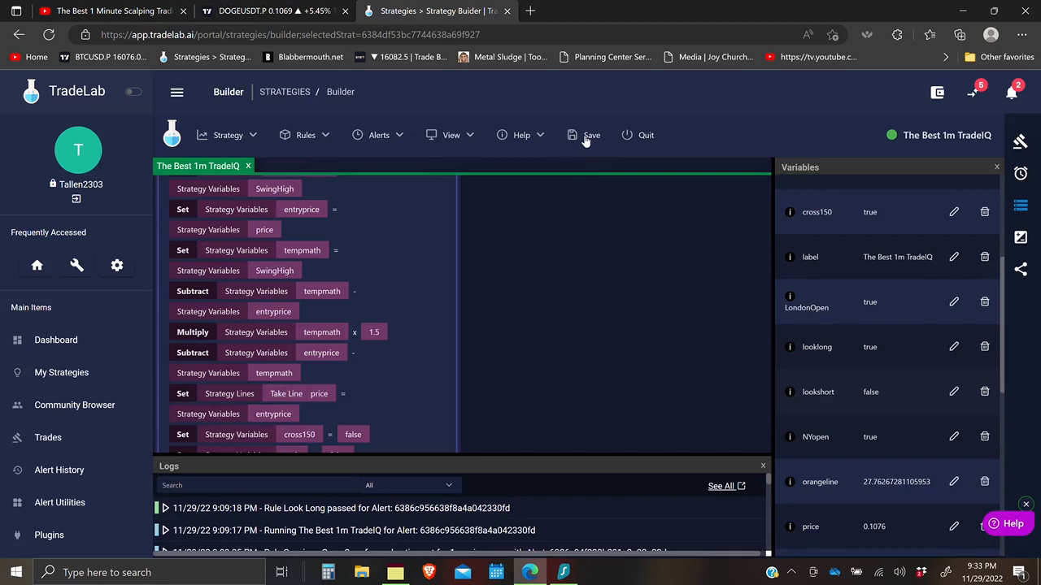
Save the strategy in TradeLab and filter the alert history to the DOGEUSDT symbol
click(585, 138)
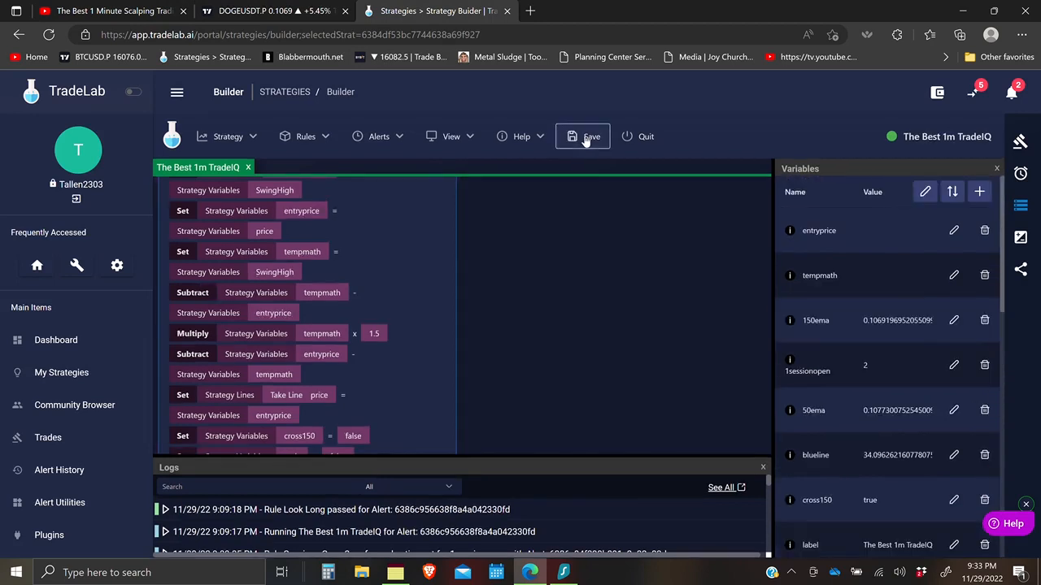
click(65, 478)
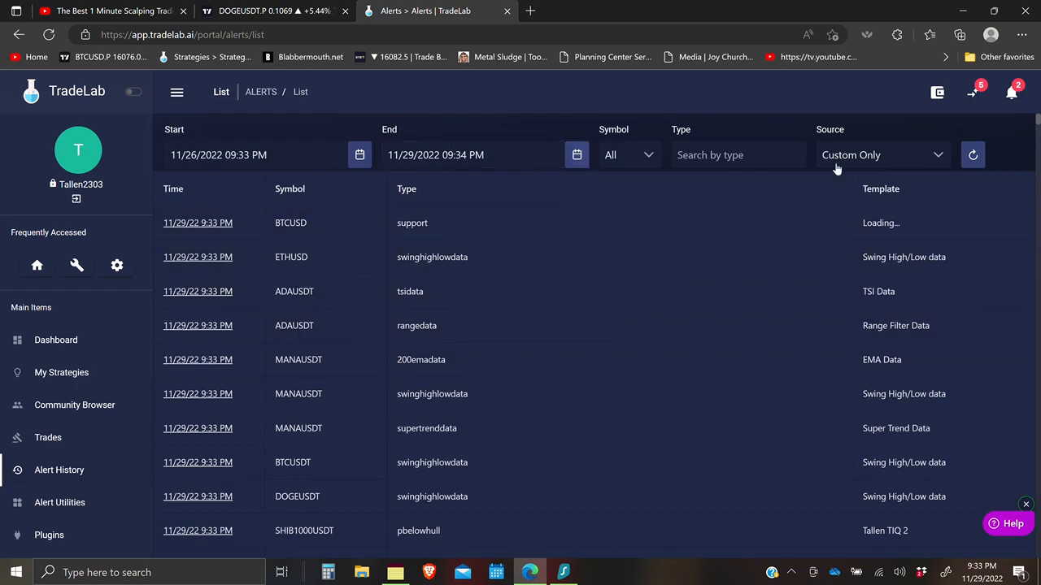
click(630, 157)
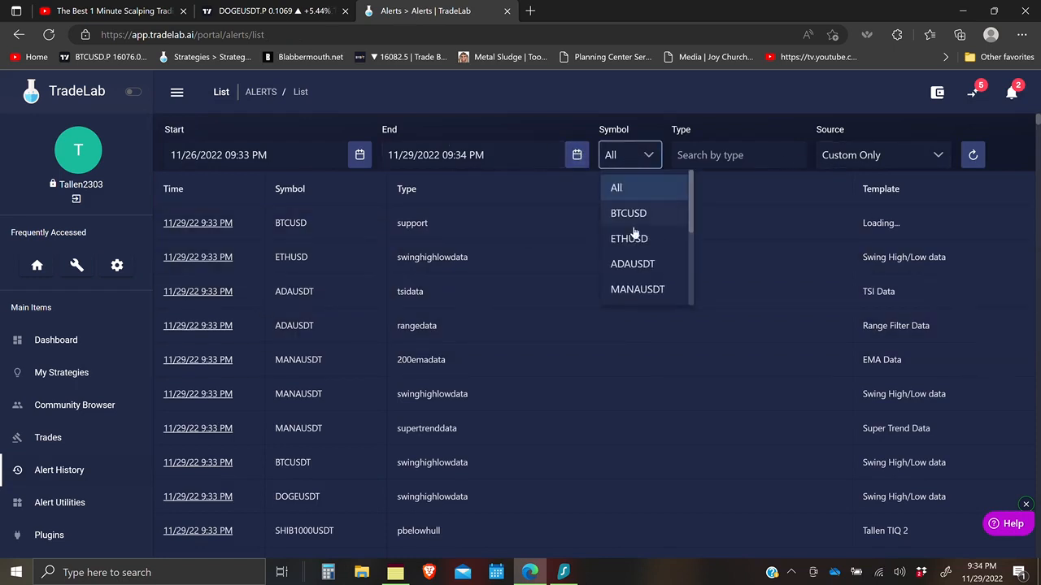
scroll(634, 260, down, 2)
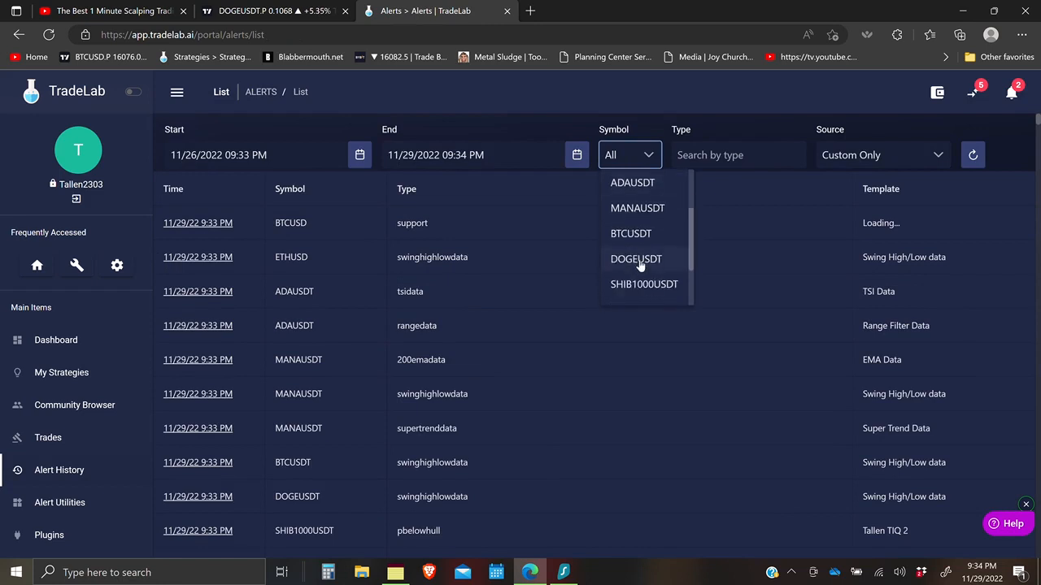
click(635, 259)
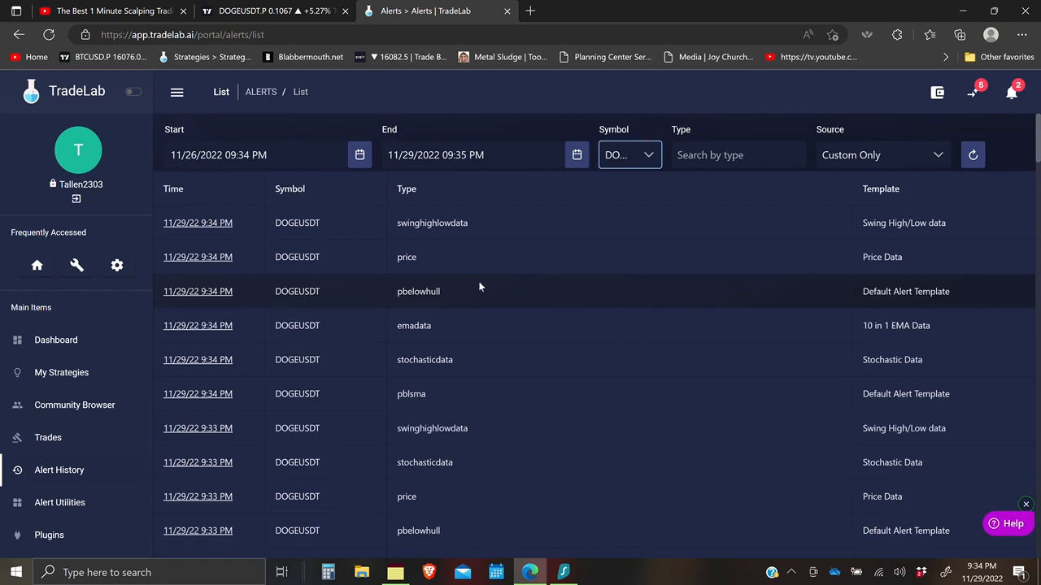
Set the end of the alert history's time range to 11/29/2022 05:05 PM
scroll(411, 378, down, 1)
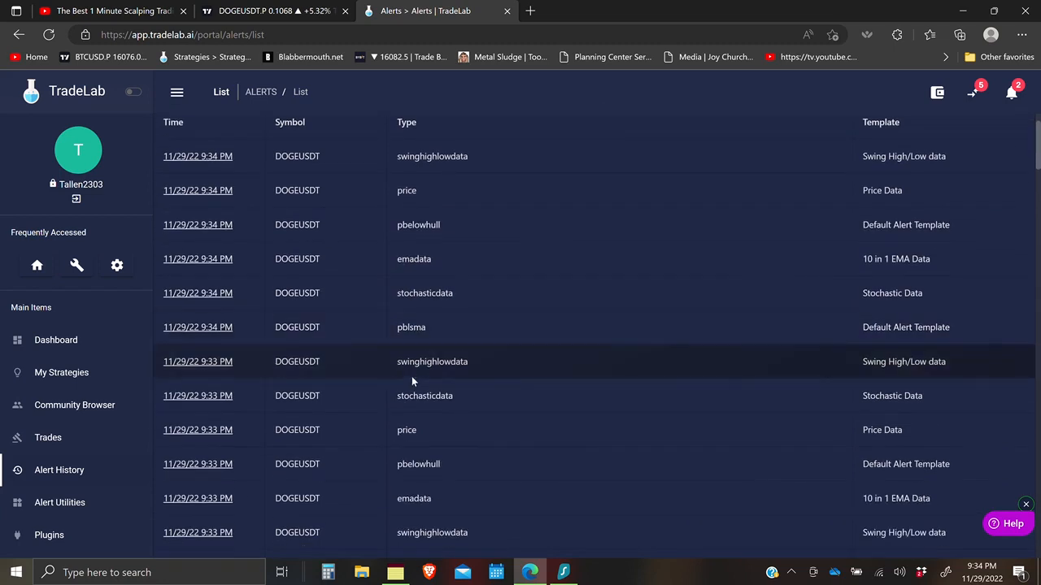
scroll(412, 380, down, 3)
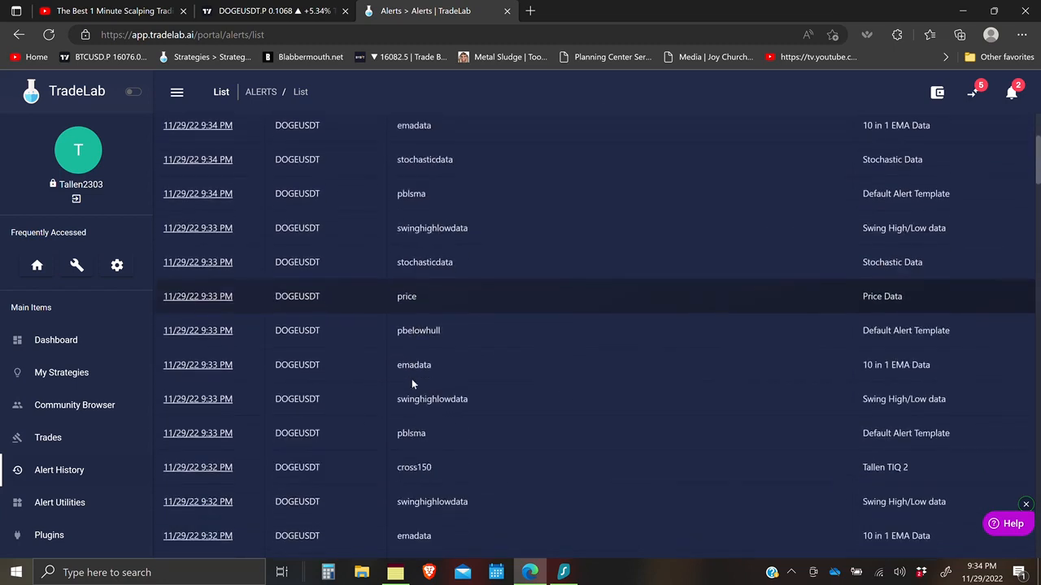
scroll(412, 384, down, 4)
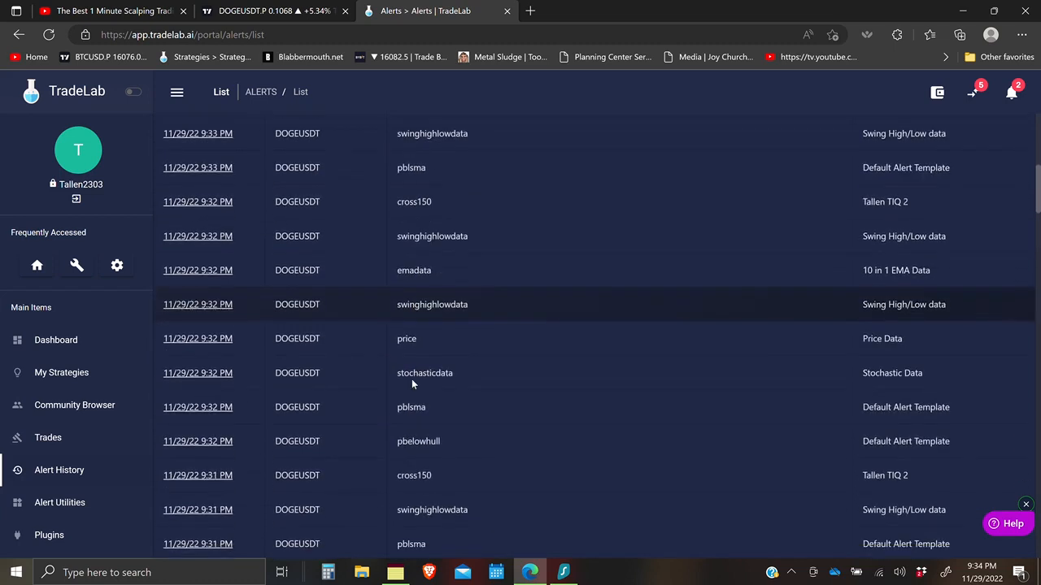
scroll(412, 382, down, 4)
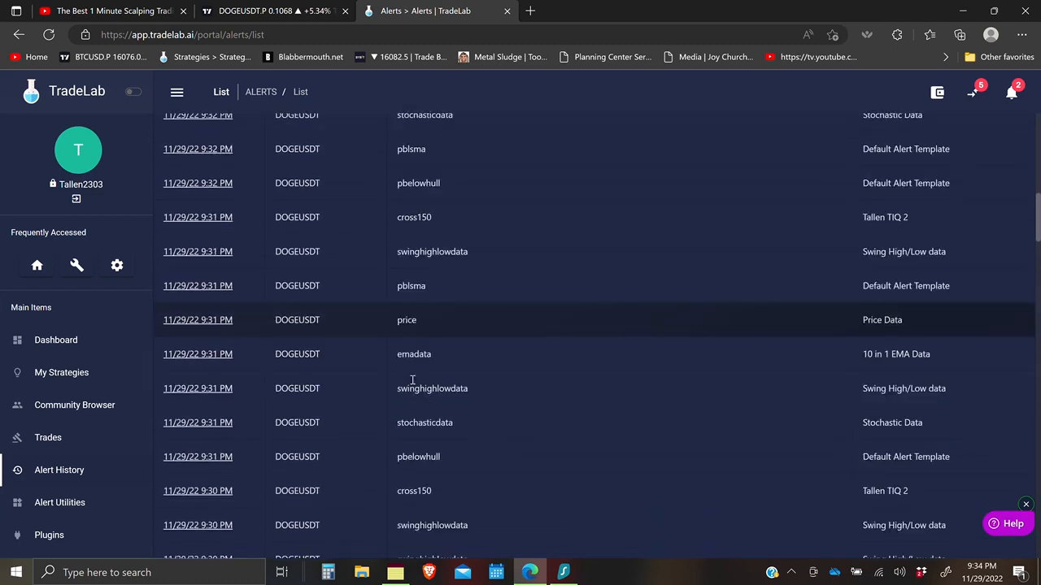
scroll(412, 380, down, 2)
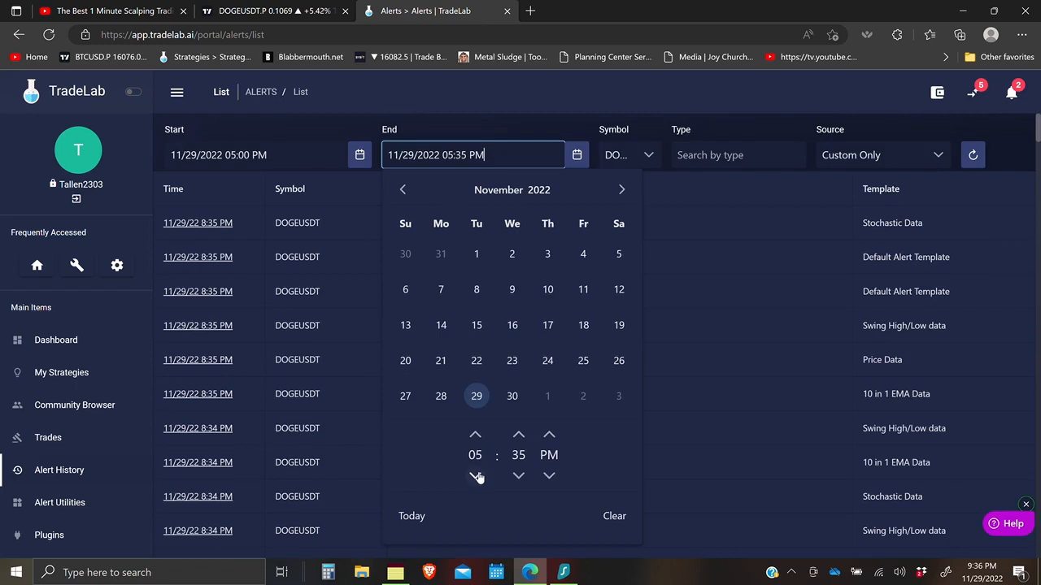
click(519, 476)
click(519, 476)
click(520, 477)
click(520, 476)
click(519, 477)
click(520, 476)
click(519, 476)
click(519, 477)
click(519, 476)
click(520, 476)
click(519, 477)
click(519, 476)
click(520, 477)
click(519, 476)
key(Return)
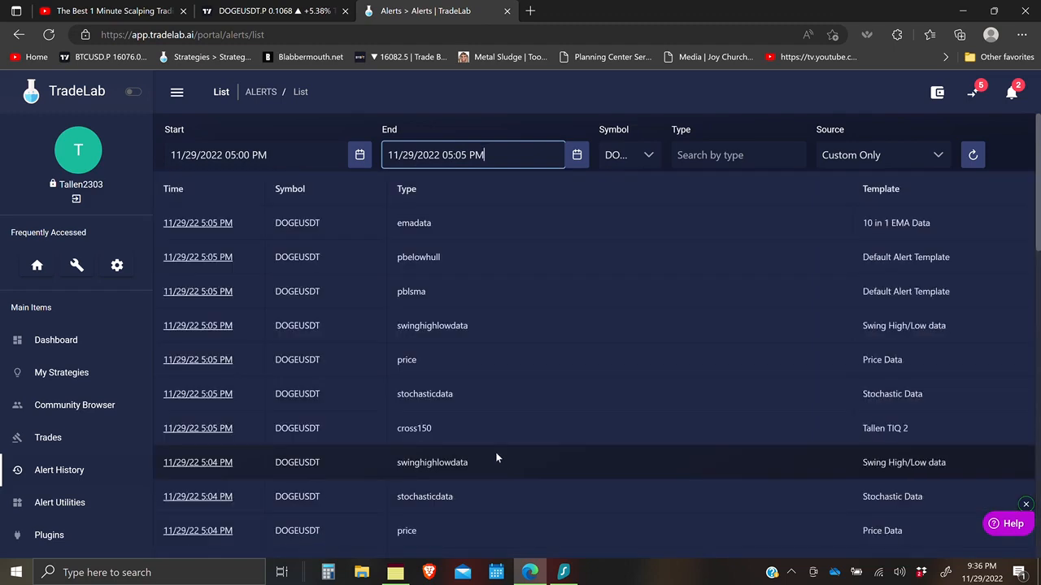
Examine the types and times of the DOGEUSDT alerts from 5:00 to 5:05 PM, and open the source filter's choices
scroll(496, 458, down, 3)
scroll(495, 457, down, 8)
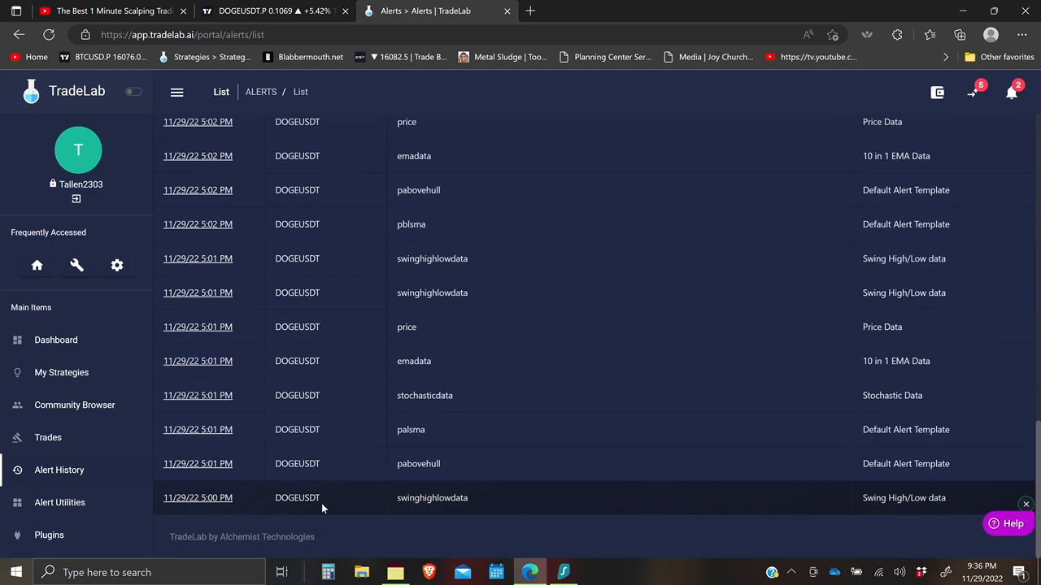
scroll(323, 507, up, 3)
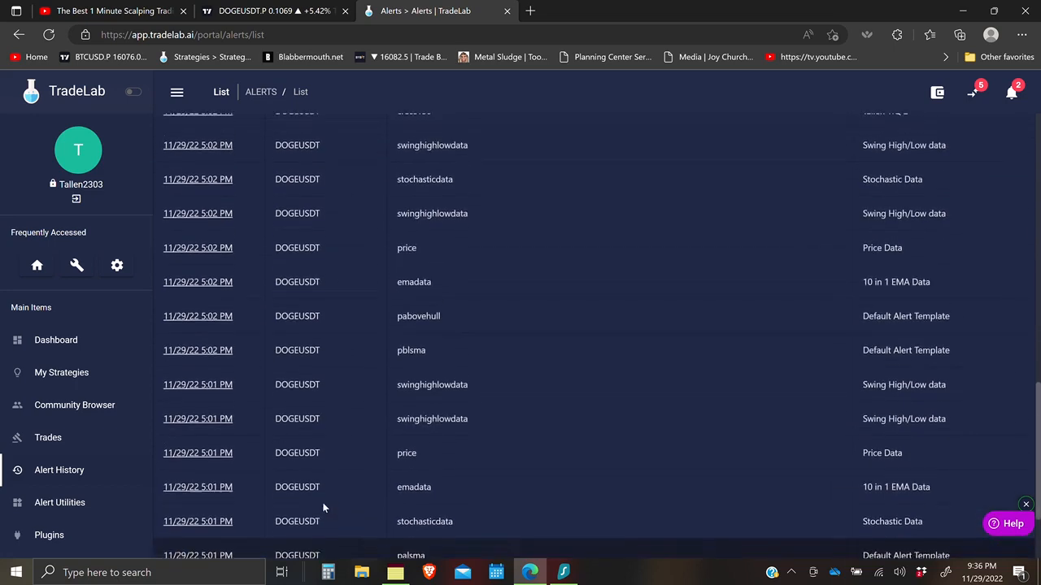
scroll(323, 507, up, 2)
scroll(322, 507, down, 5)
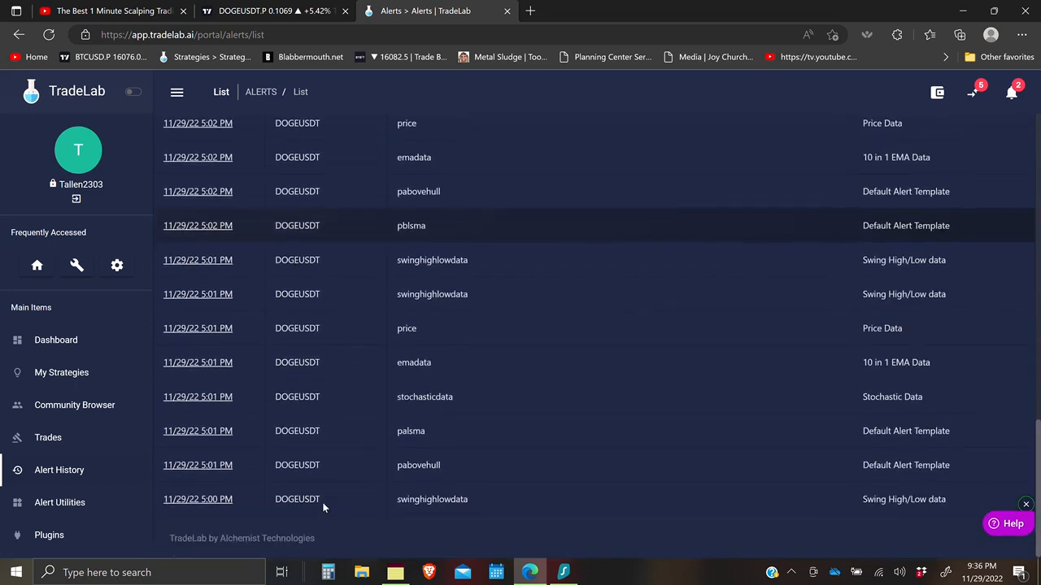
scroll(323, 508, up, 6)
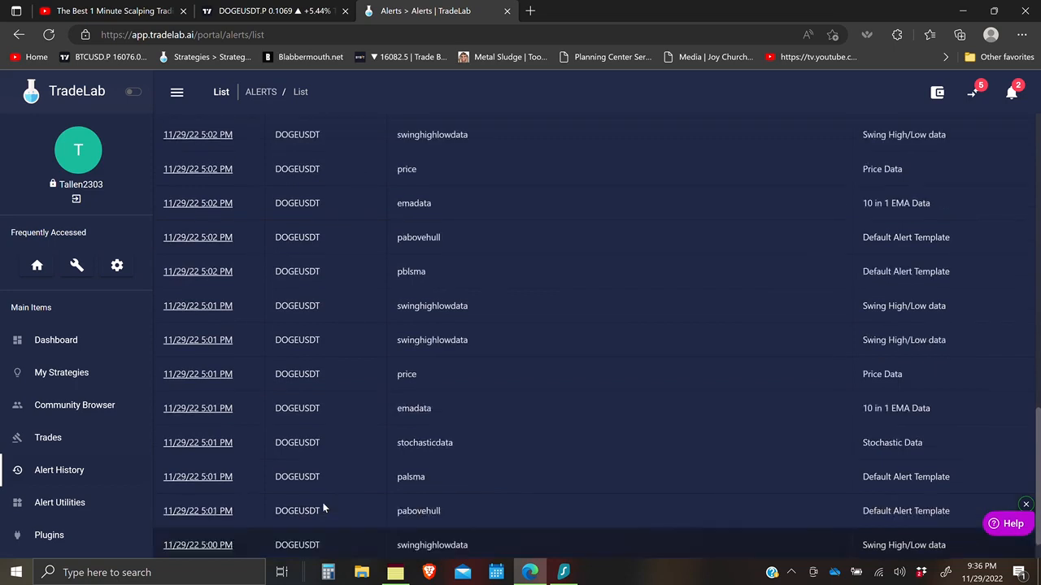
scroll(323, 507, up, 6)
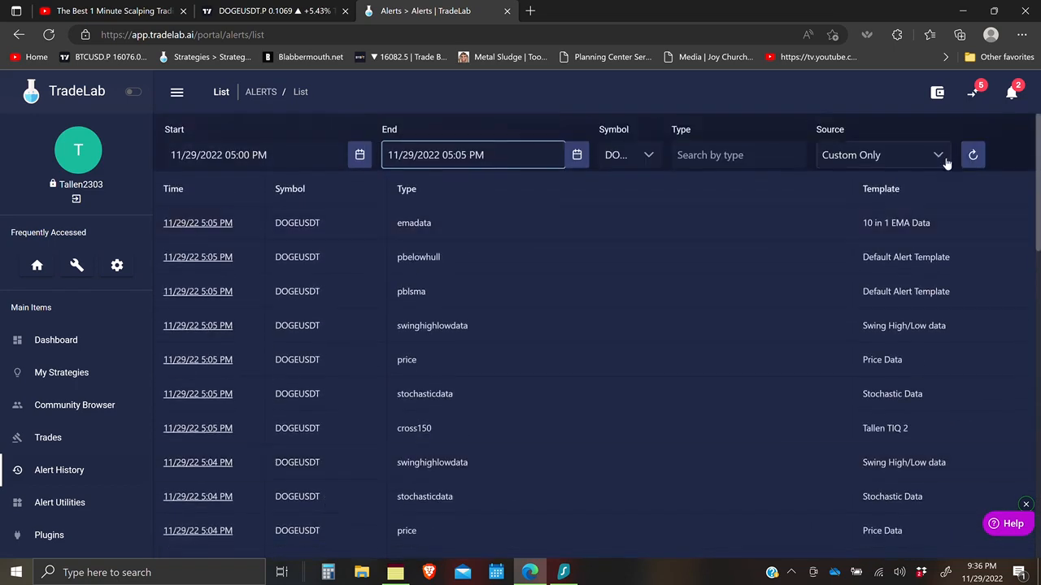
click(937, 158)
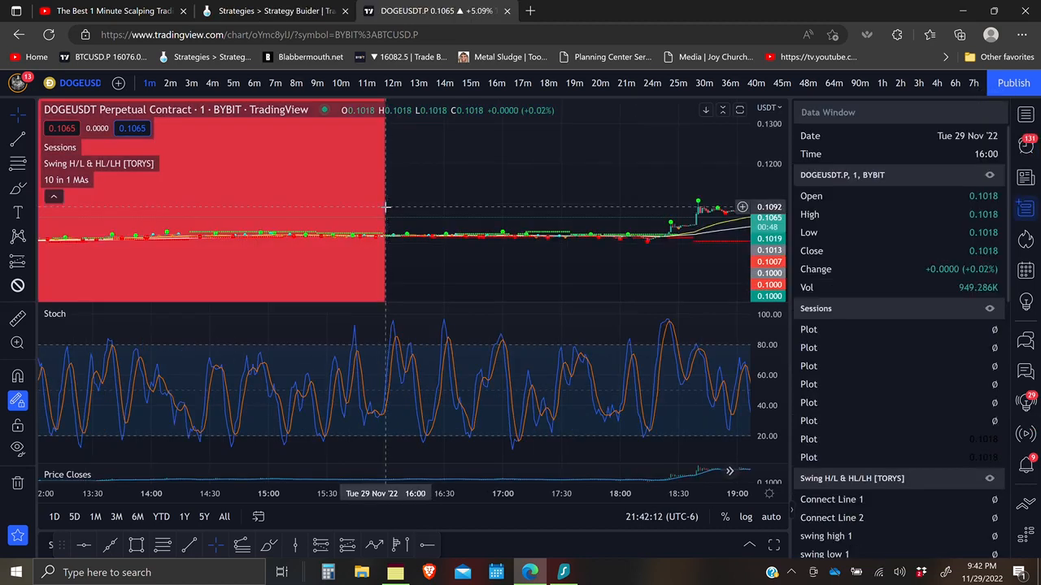
Check the session hours on the DOGEUSDT chart and record 2am-4pm under the sessions line in My Notes
scroll(309, 152, left, 1)
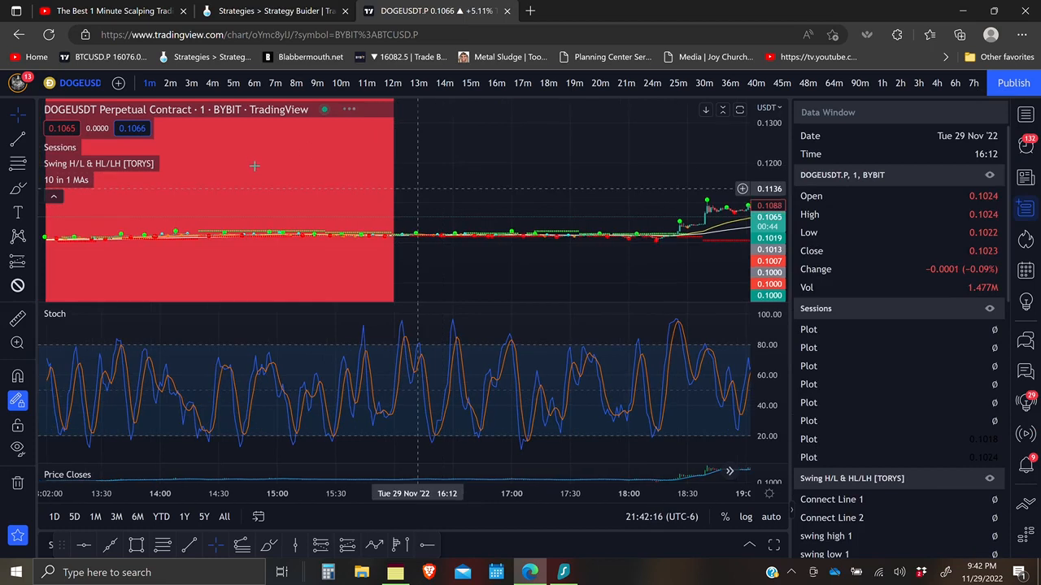
scroll(366, 203, up, 3)
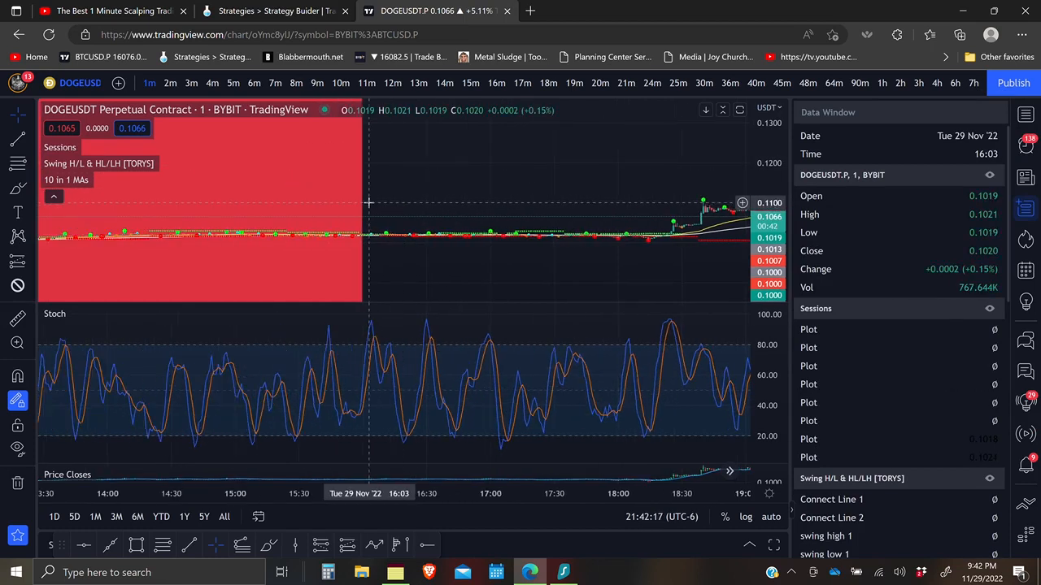
scroll(378, 200, down, 5)
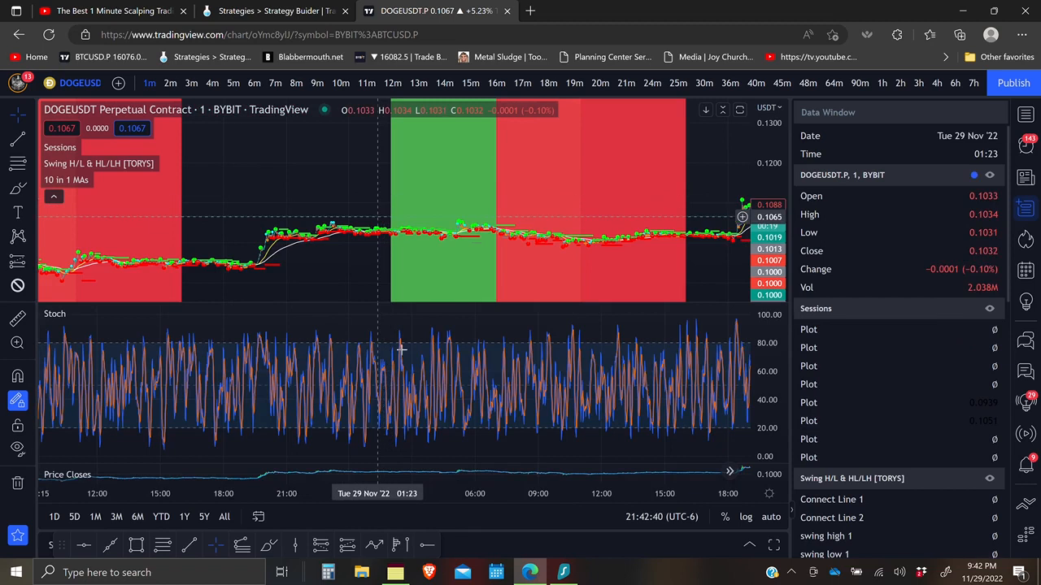
click(395, 574)
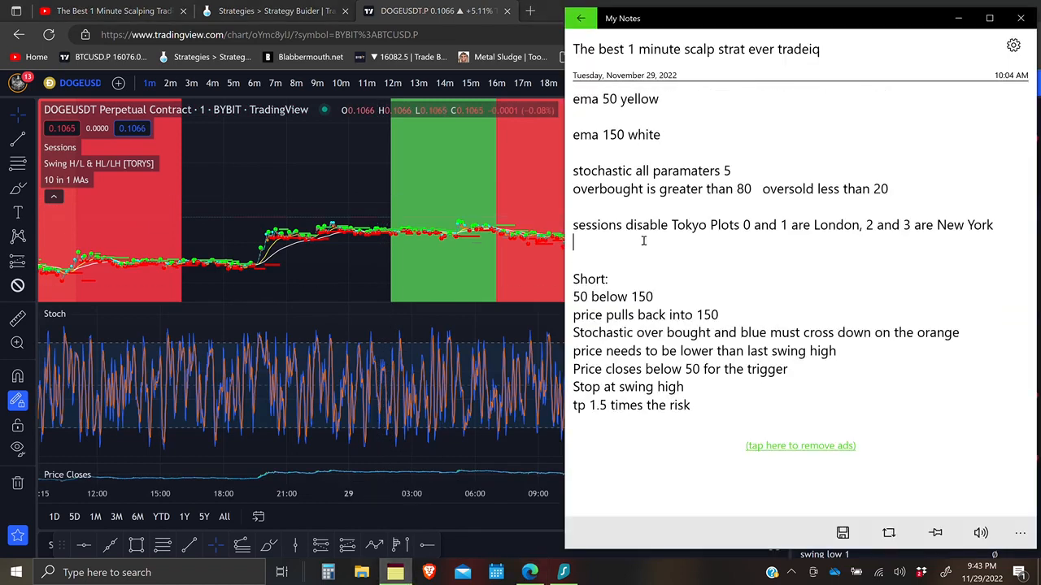
text(2am-4pm)
click(306, 167)
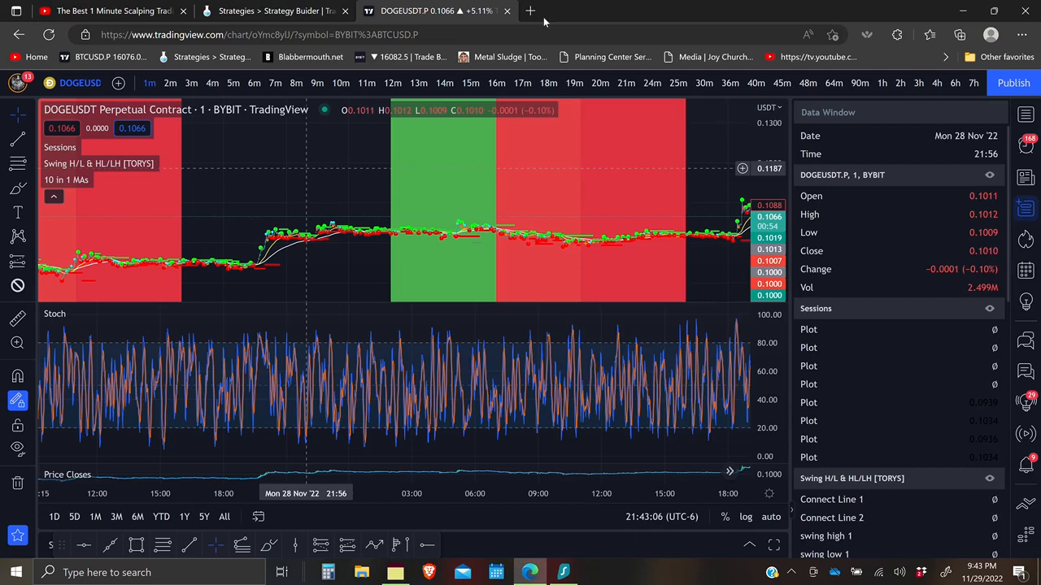
Return to the TradeLab strategy builder and set the Active Time Start to 02:00 AM in the trade settings
click(275, 12)
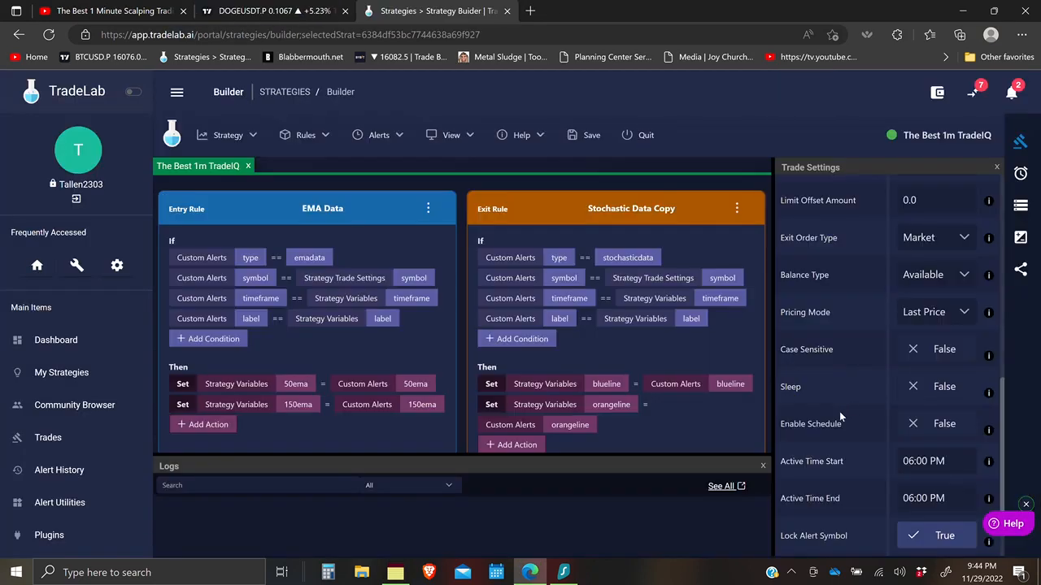
scroll(839, 411, down, 2)
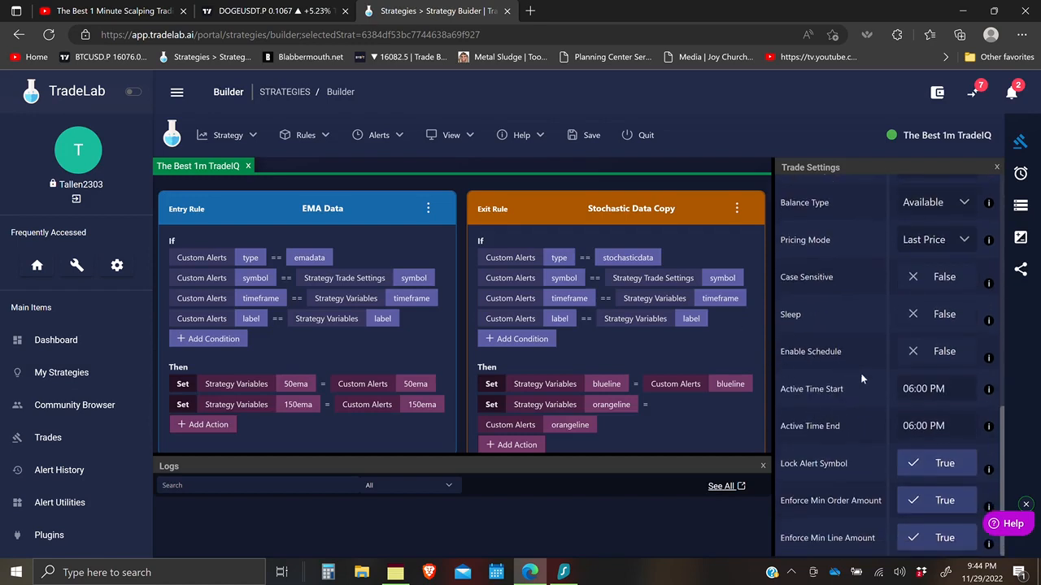
click(927, 389)
click(924, 463)
click(924, 464)
click(923, 463)
click(923, 463)
click(923, 463)
click(921, 424)
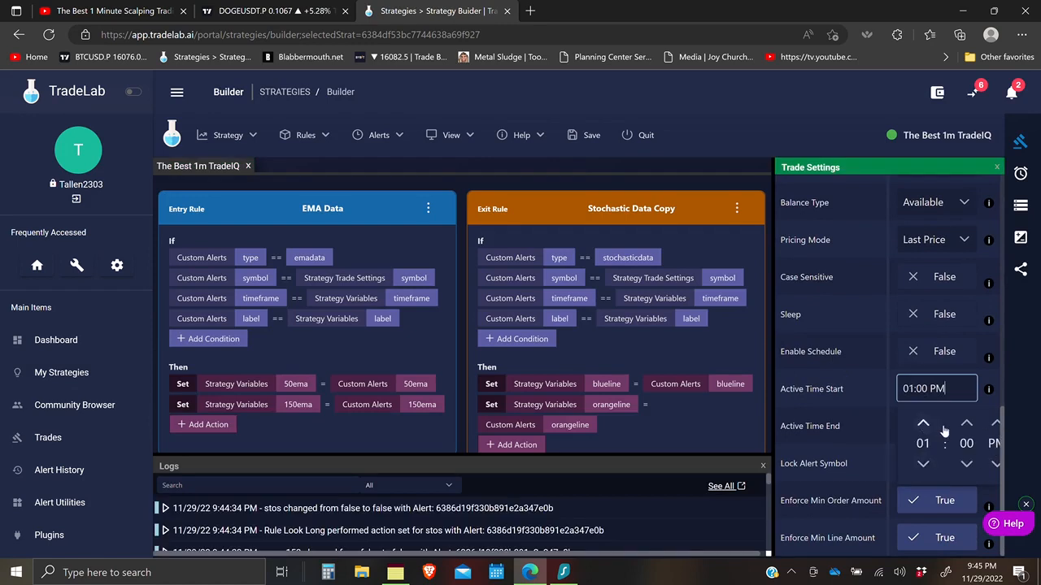
click(996, 464)
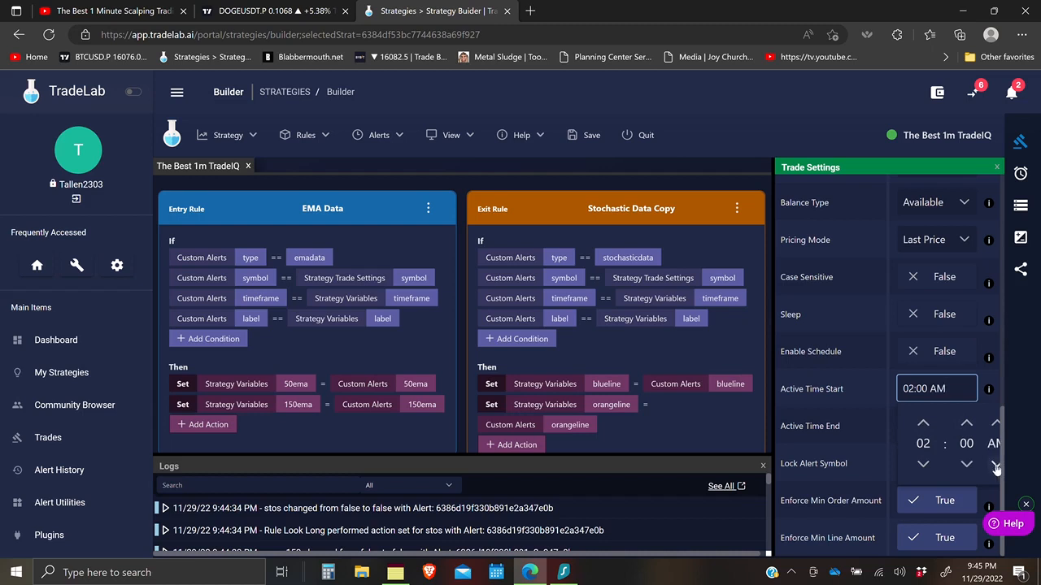
click(862, 391)
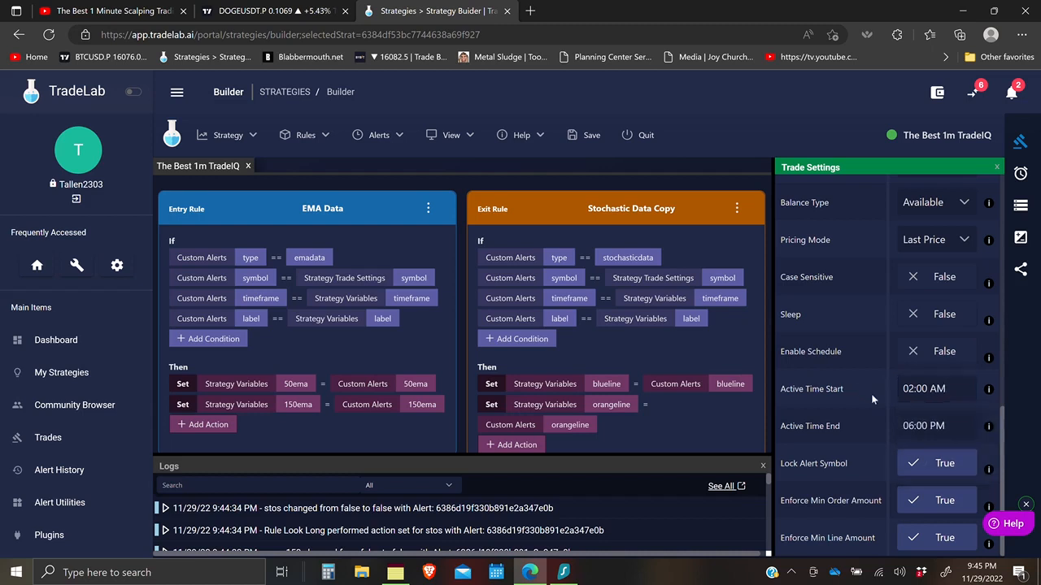
Set the Active Time End to 04:00 PM and turn Enable Schedule on
click(932, 422)
click(923, 502)
click(924, 502)
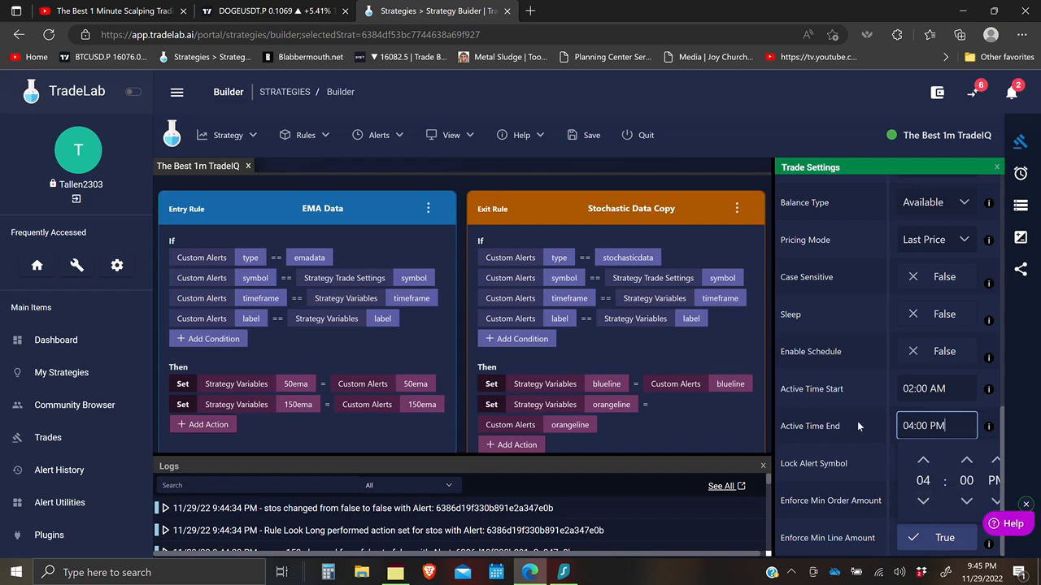
click(937, 358)
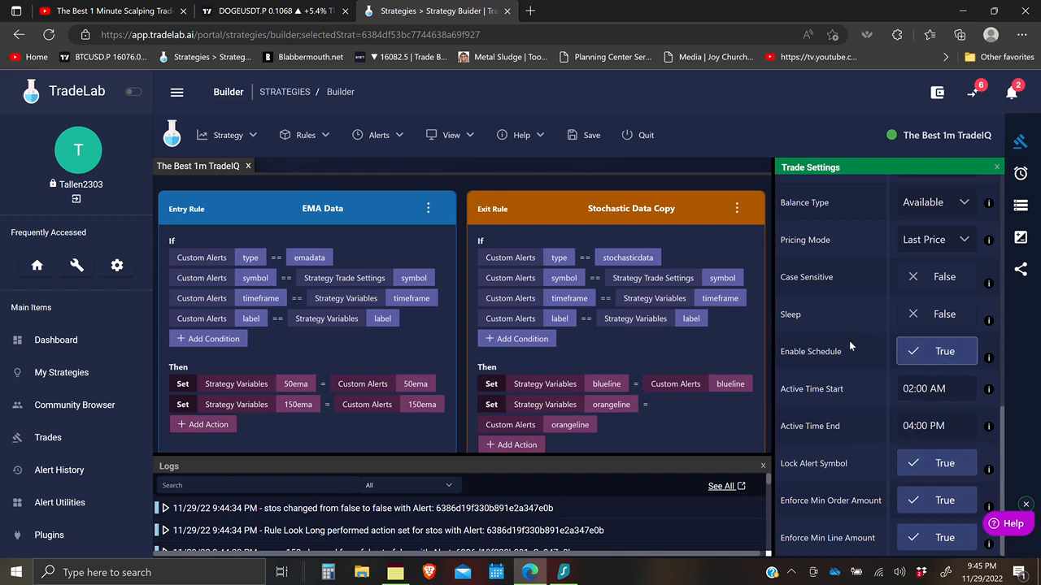
Remove the New York Session Open entry rule from the strategy
scroll(849, 345, up, 4)
scroll(849, 340, up, 2)
scroll(848, 341, down, 2)
scroll(406, 268, down, 5)
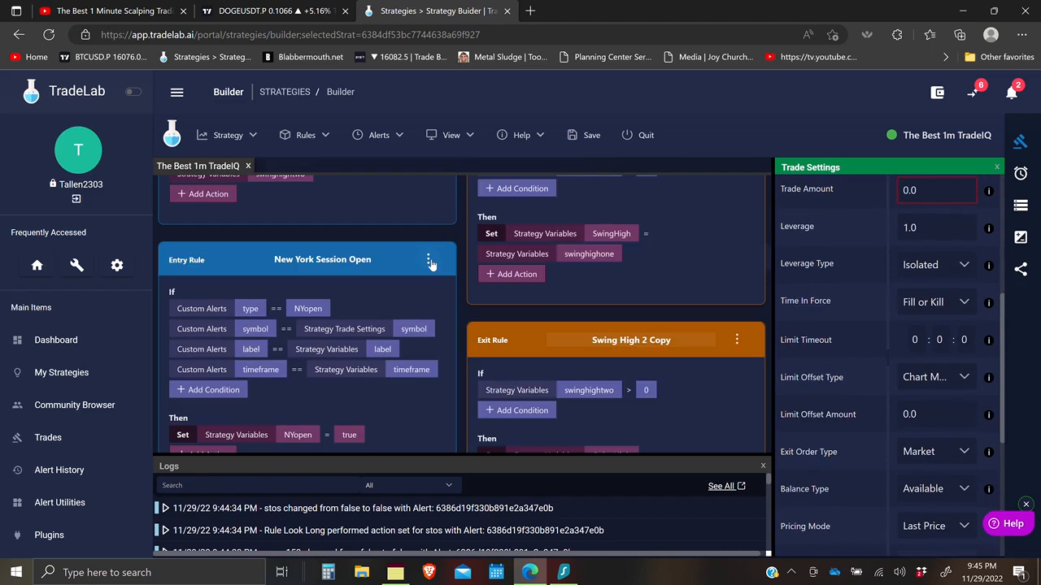
click(429, 259)
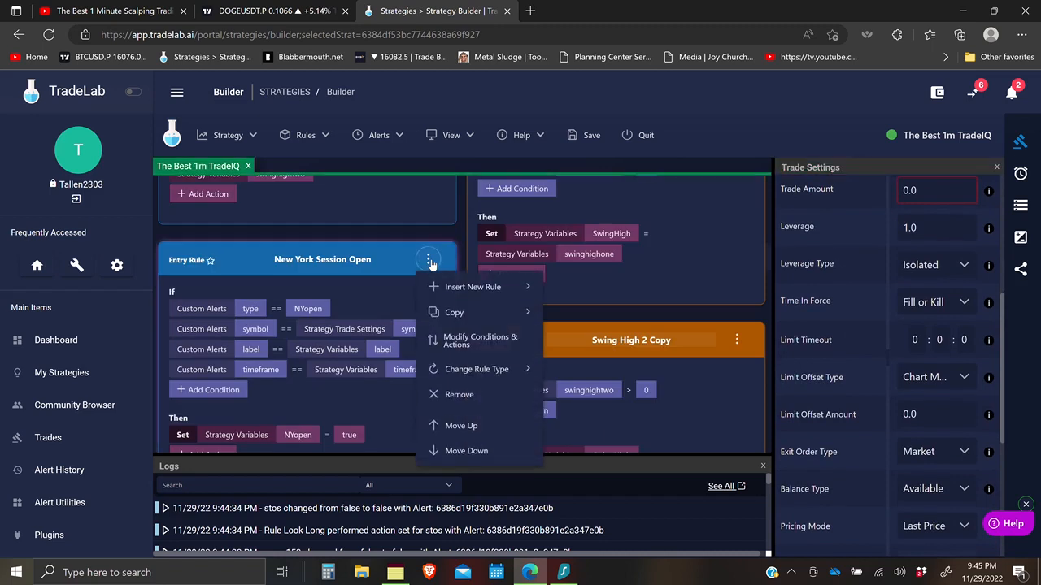
click(447, 394)
Remove the Sessions Open 1, Sessions Open 2, Session Open 3 and Sessions closed entry rules
scroll(429, 236, down, 4)
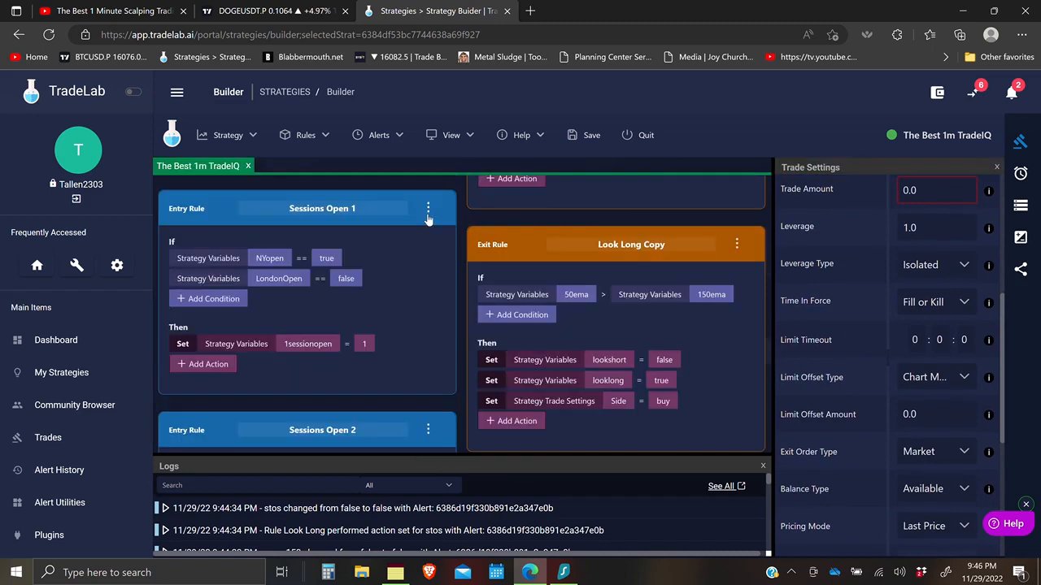
click(428, 210)
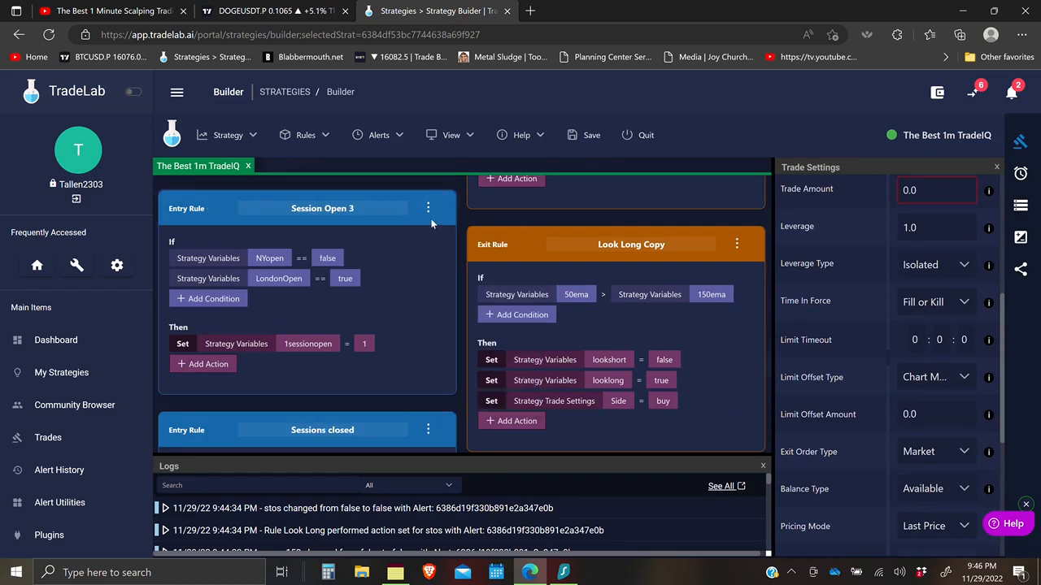
click(427, 210)
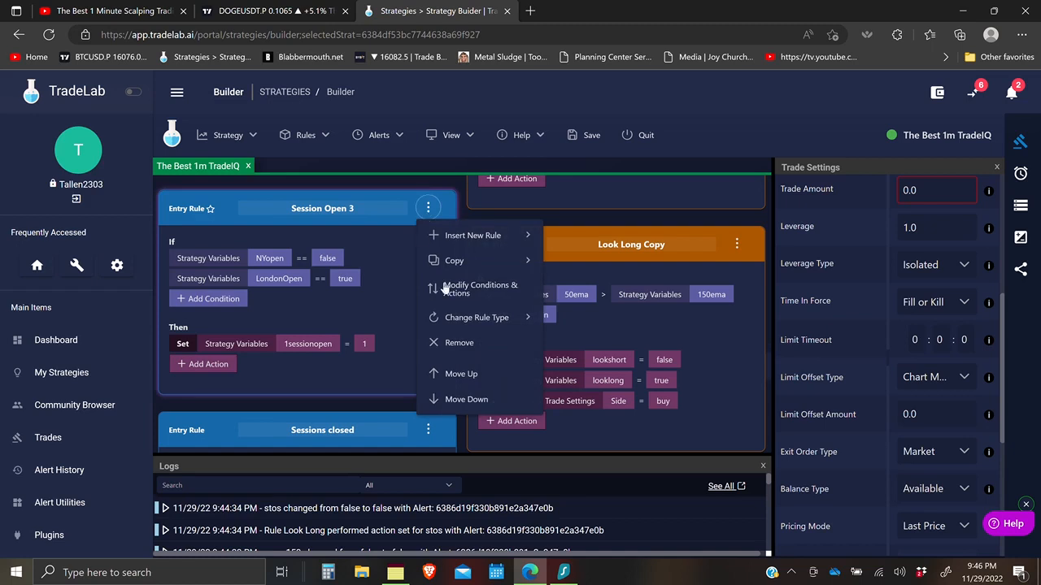
click(439, 343)
click(428, 210)
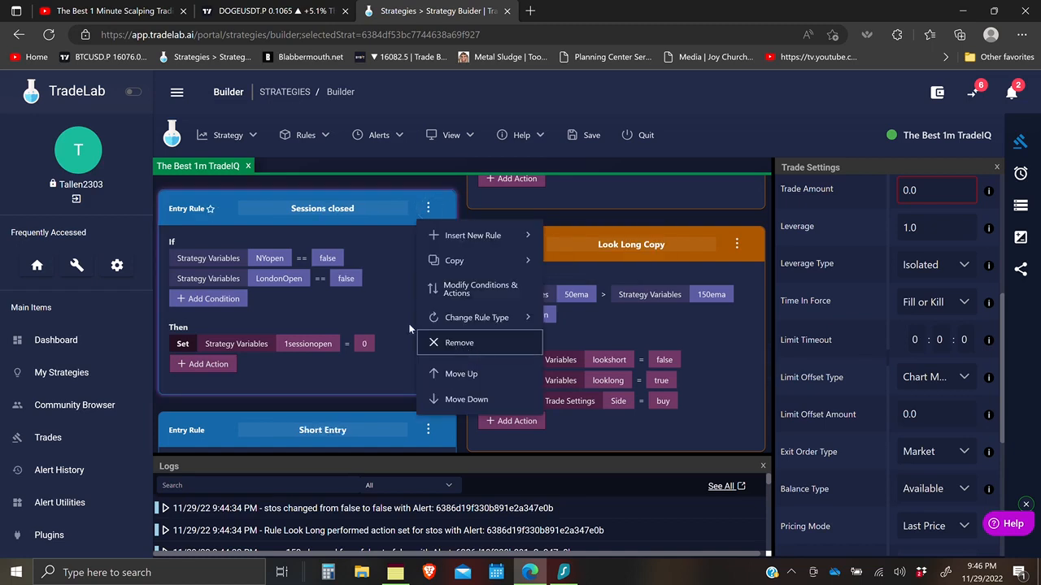
click(459, 345)
Remove the 1sessionopen condition from the Short Entry rule
scroll(403, 321, down, 5)
scroll(403, 325, up, 2)
right_click(233, 273)
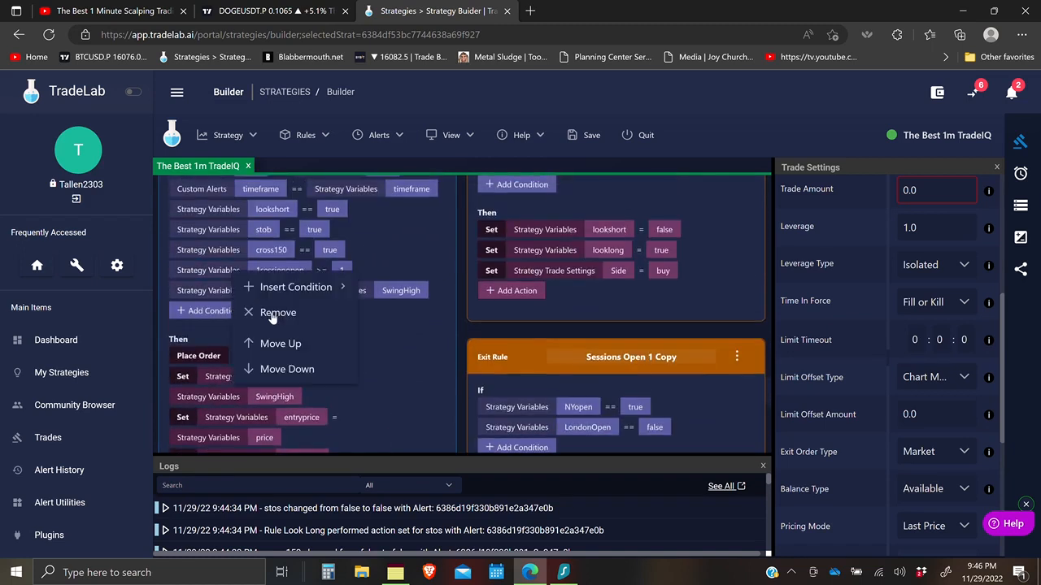
click(272, 314)
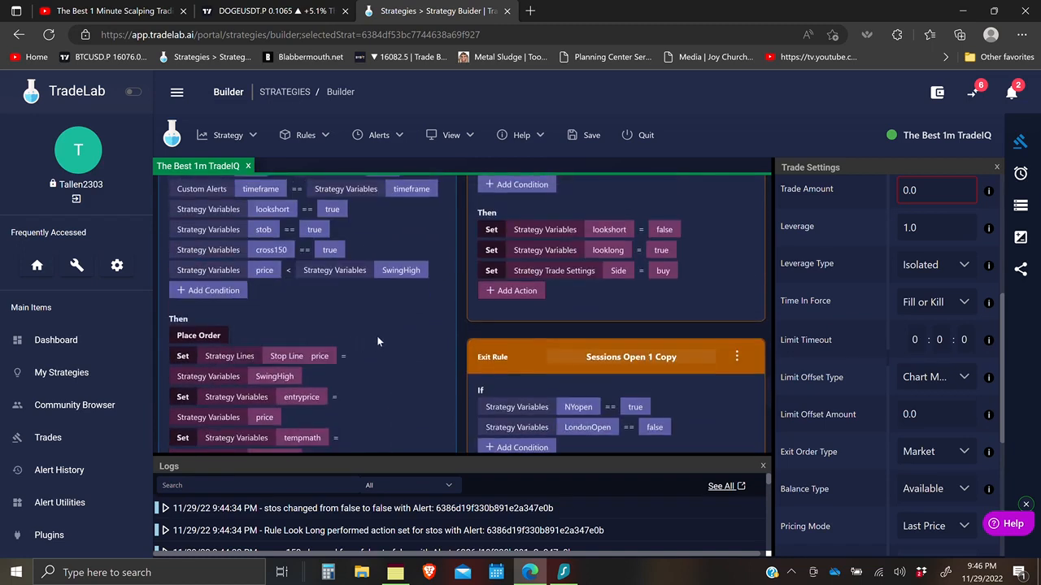
Move the Sessions Open 2 Copy exit rule above the Sessions Open 1 Copy exit rule
scroll(376, 338, down, 5)
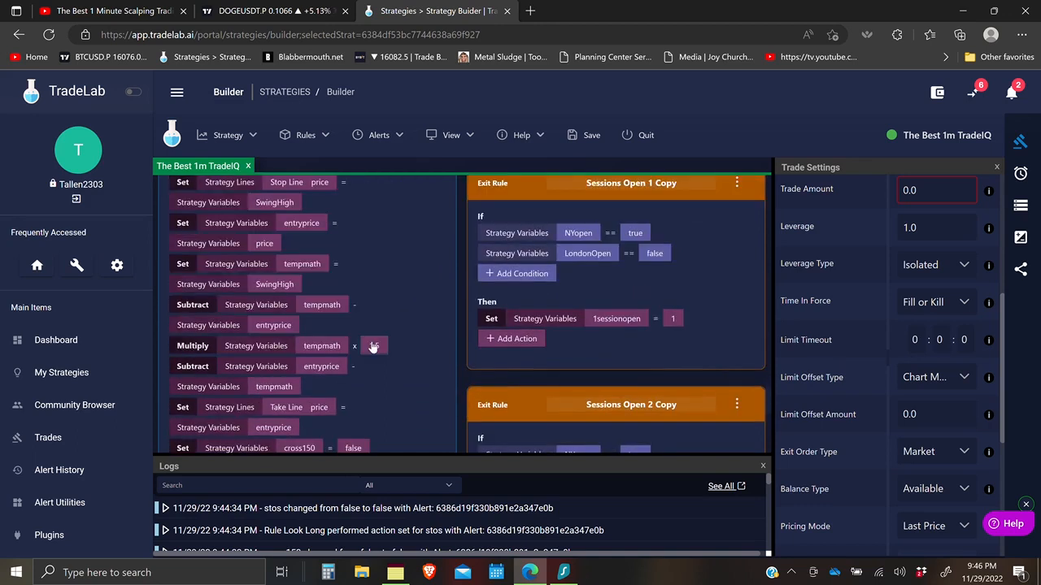
scroll(372, 346, down, 2)
click(736, 324)
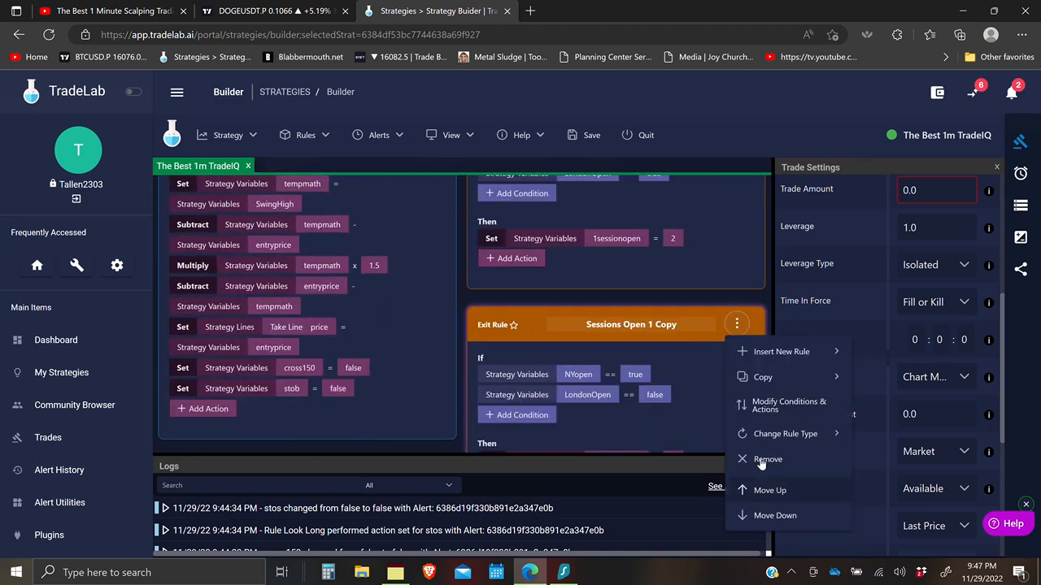
click(760, 460)
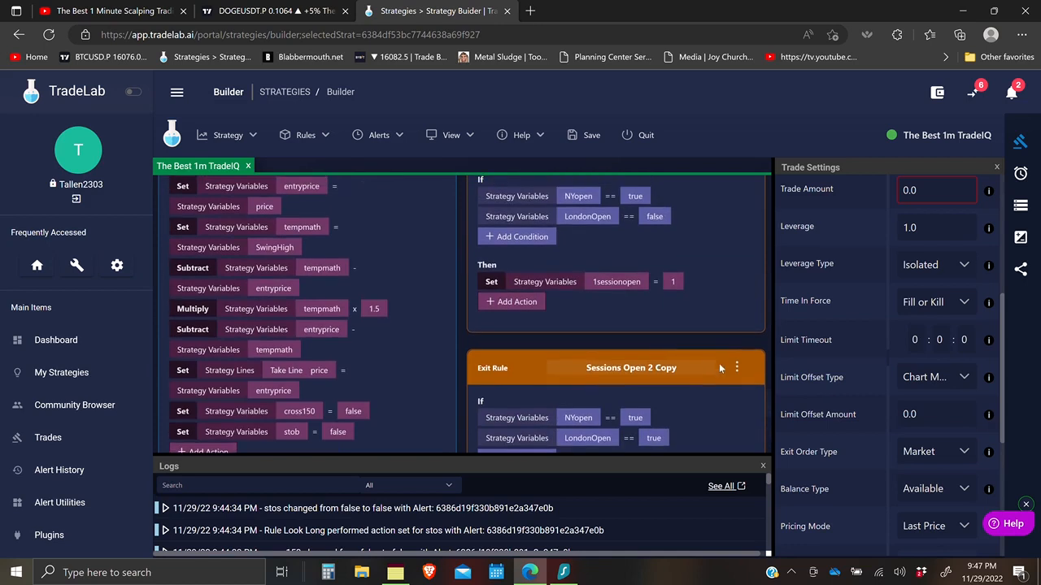
click(736, 369)
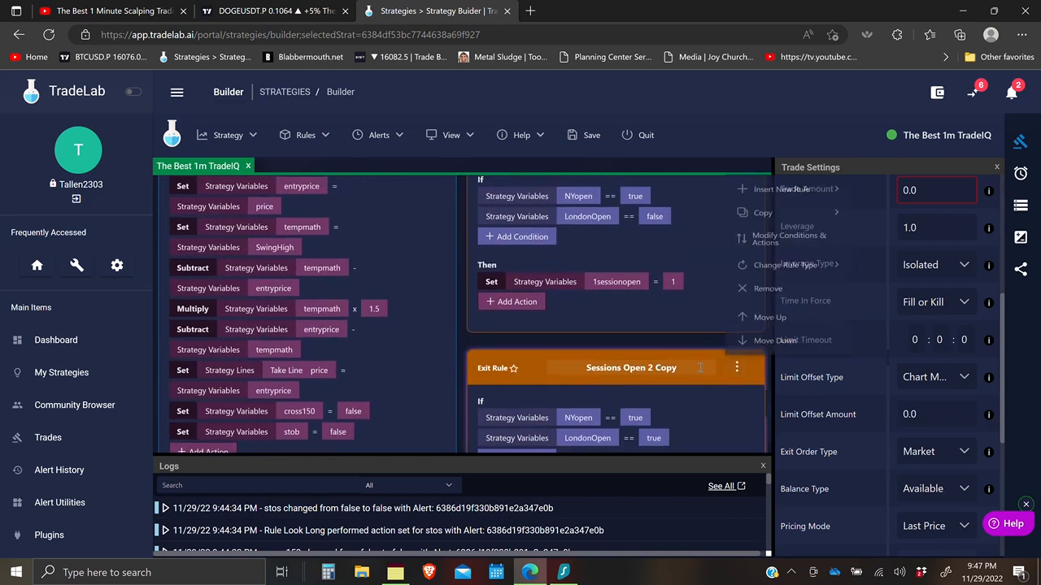
click(770, 313)
Delete the New York Session Closed alert from the strategy's alerts
scroll(711, 323, up, 3)
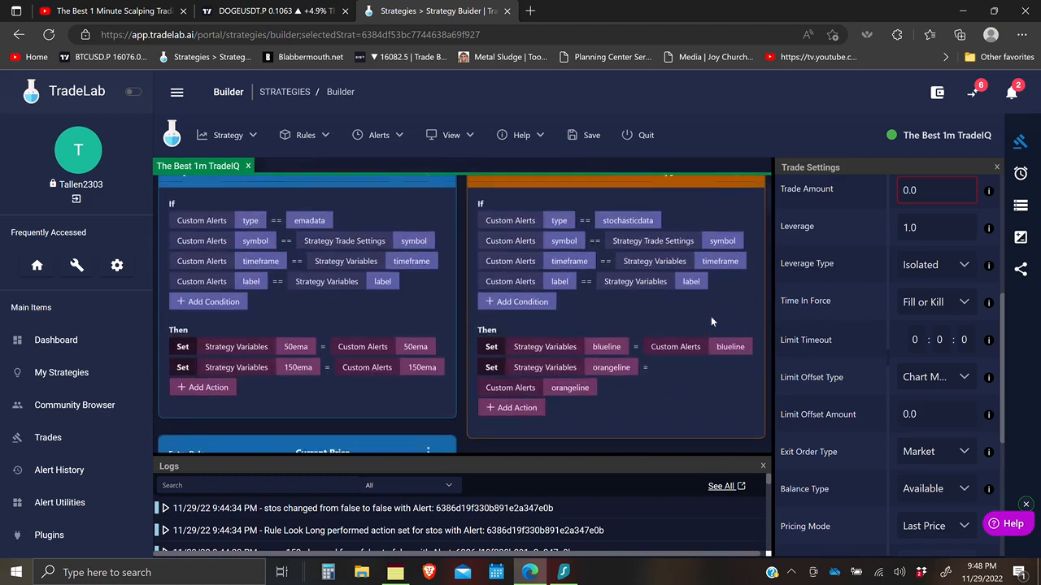
click(1020, 174)
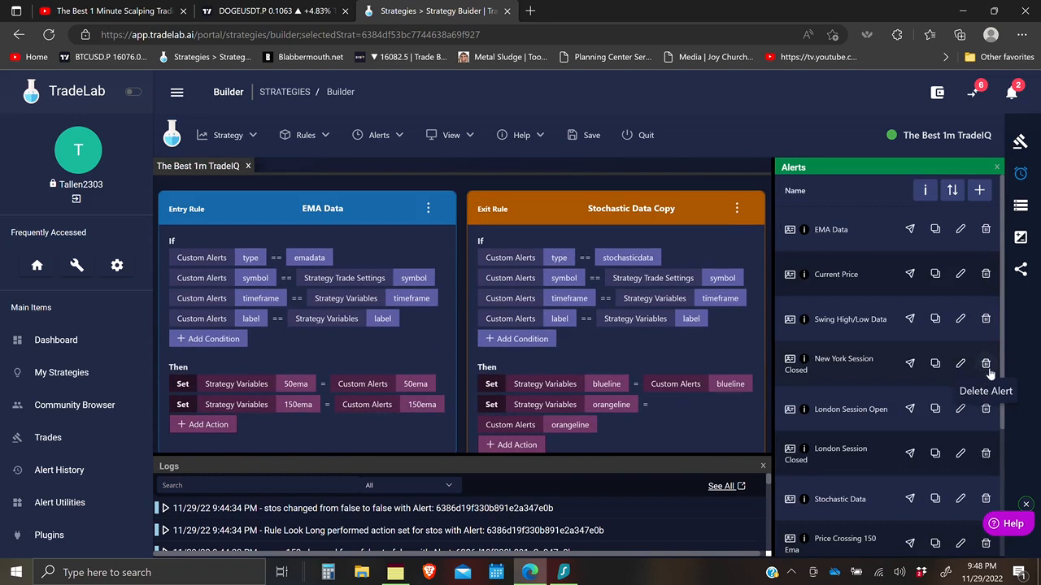
click(985, 363)
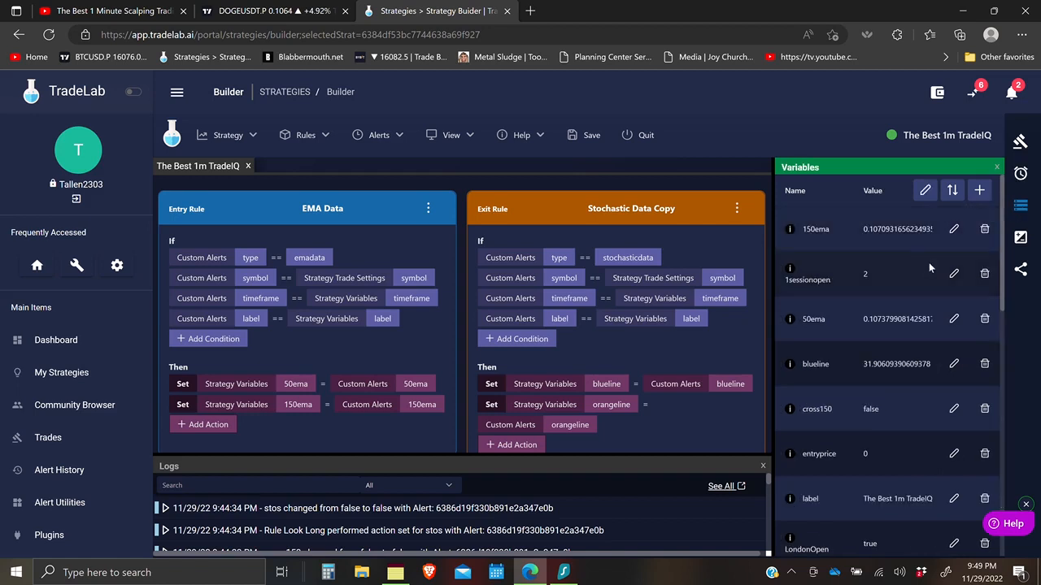
Delete the 1sessionopen, LondonOpen and NYopen strategy variables, and check the remaining variables
scroll(868, 291, down, 3)
scroll(876, 310, down, 1)
click(984, 328)
click(983, 418)
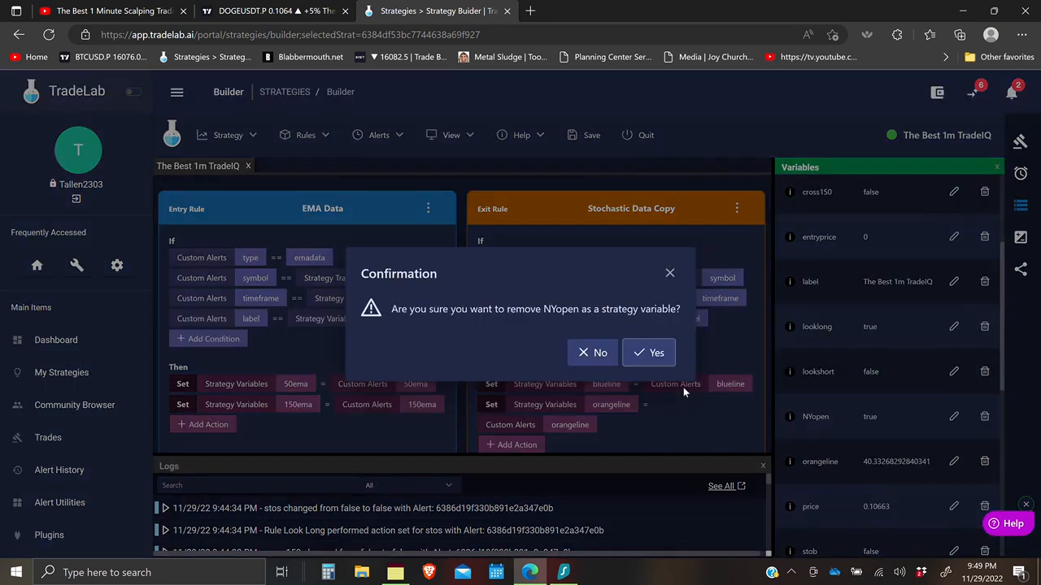
click(648, 350)
scroll(943, 431, down, 4)
scroll(934, 446, down, 1)
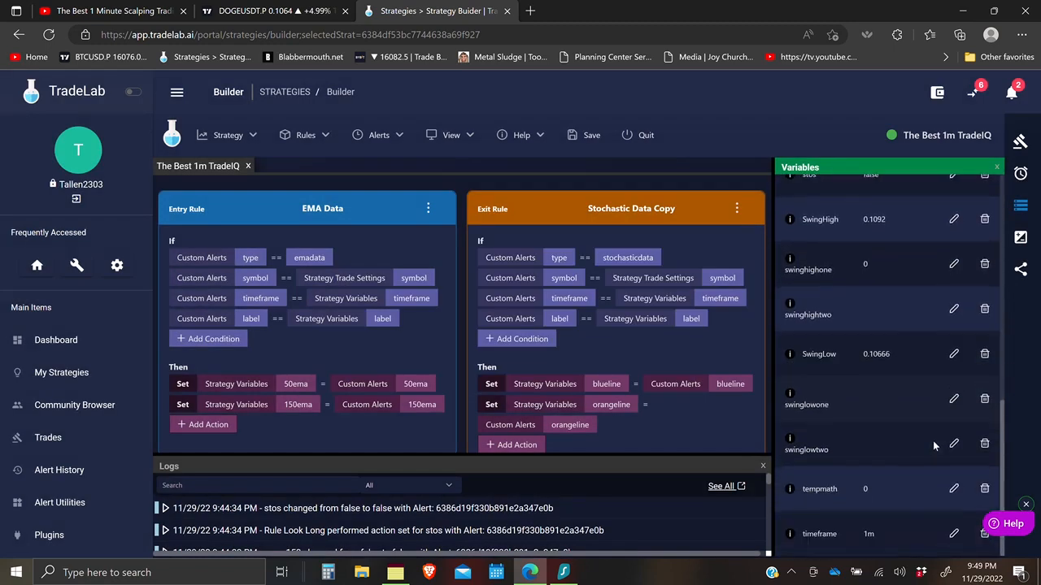
scroll(931, 447, up, 7)
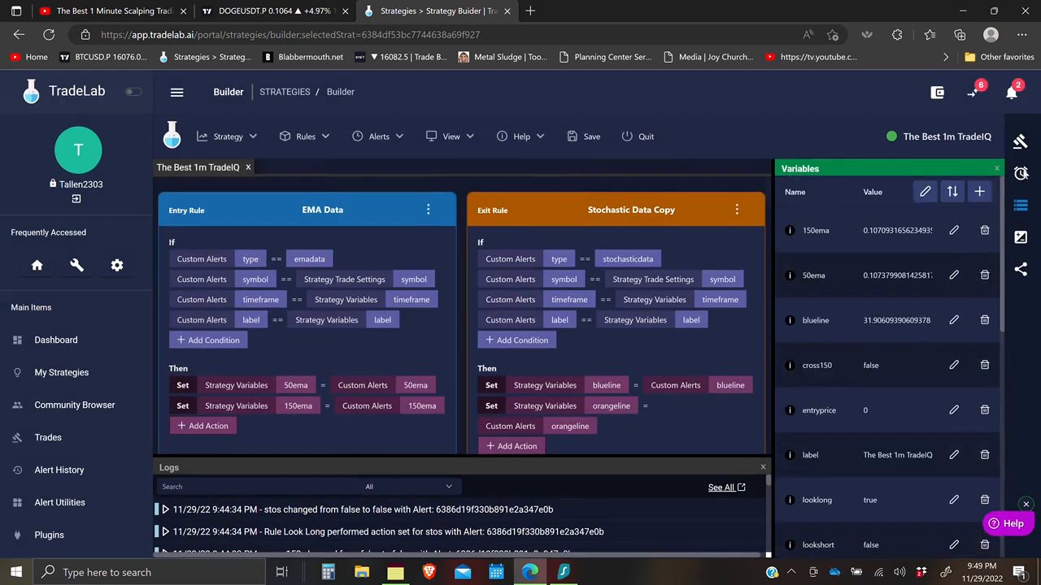
Set the trade amount to 2.0 and the leverage to 3 in the trade settings
click(1019, 144)
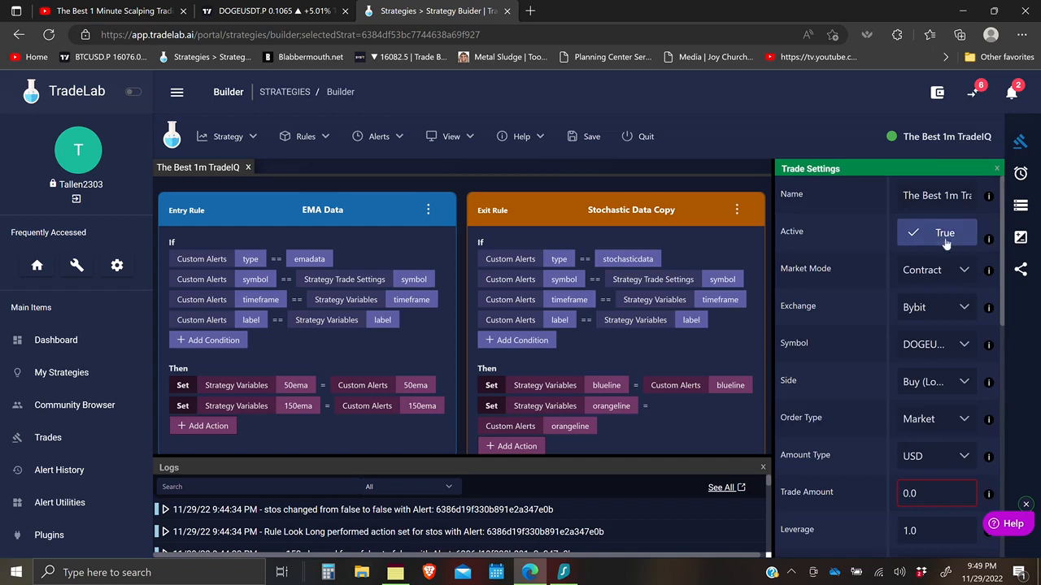
scroll(938, 409, down, 2)
scroll(938, 409, down, 1)
click(910, 321)
text(2.0)
click(911, 358)
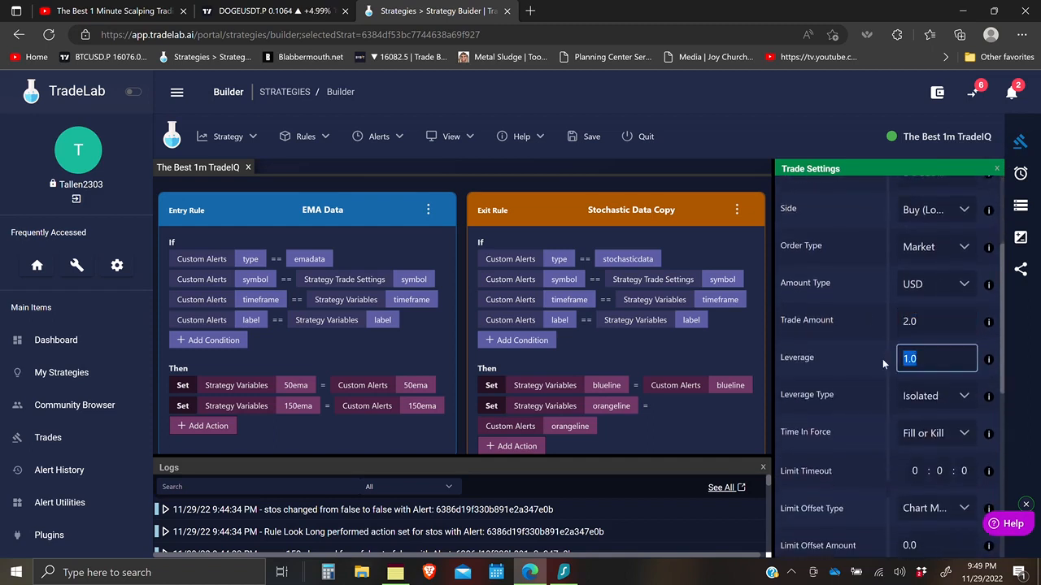
text(3)
Set the trade amount to 1 and change the amount type to the percentage option
click(900, 329)
text(1)
click(933, 284)
click(928, 318)
scroll(860, 297, up, 3)
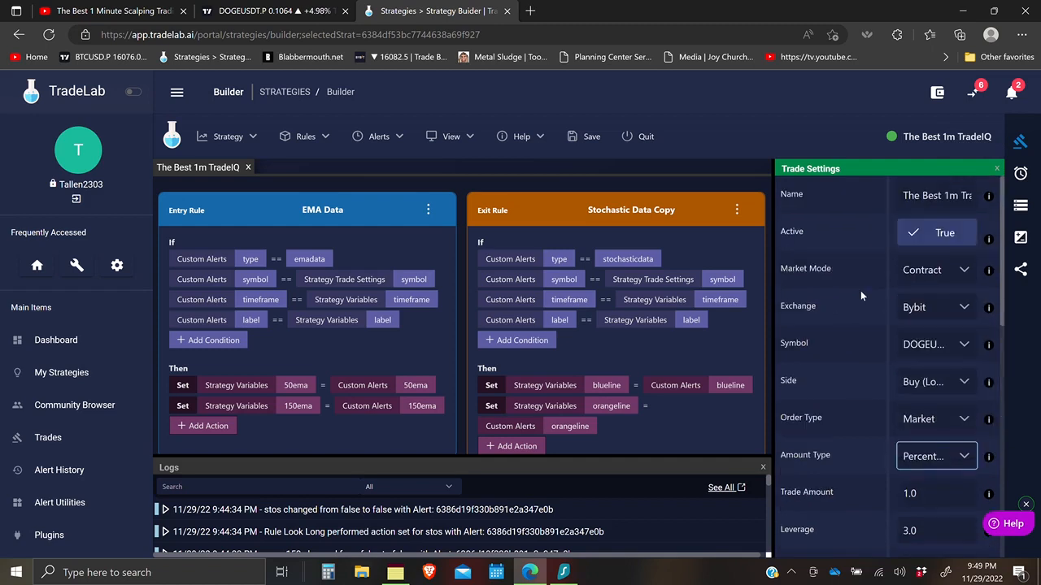
Review the trade settings, including the schedule, and save the strategy
scroll(861, 290, down, 6)
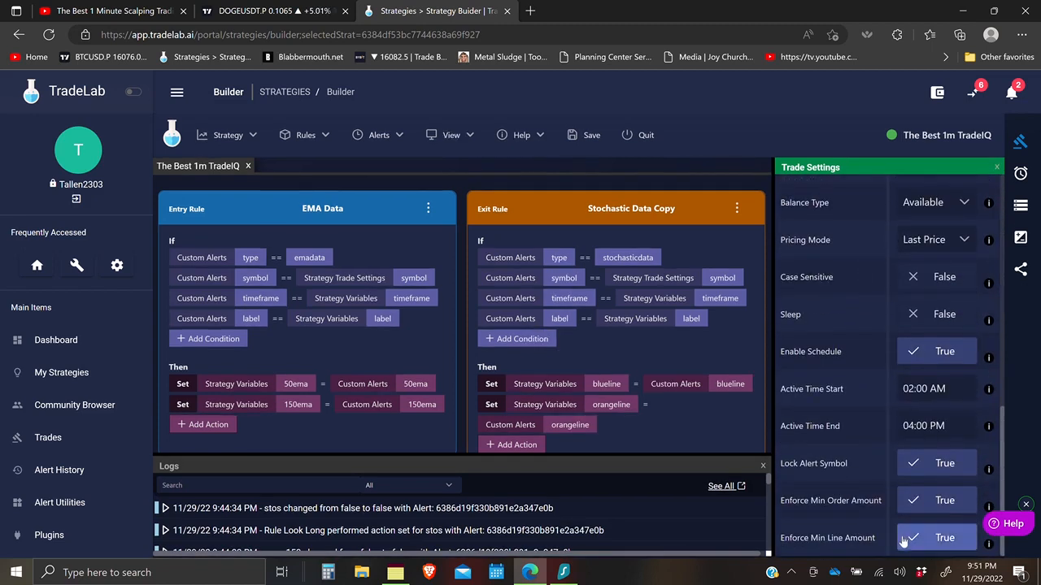
scroll(905, 537, up, 6)
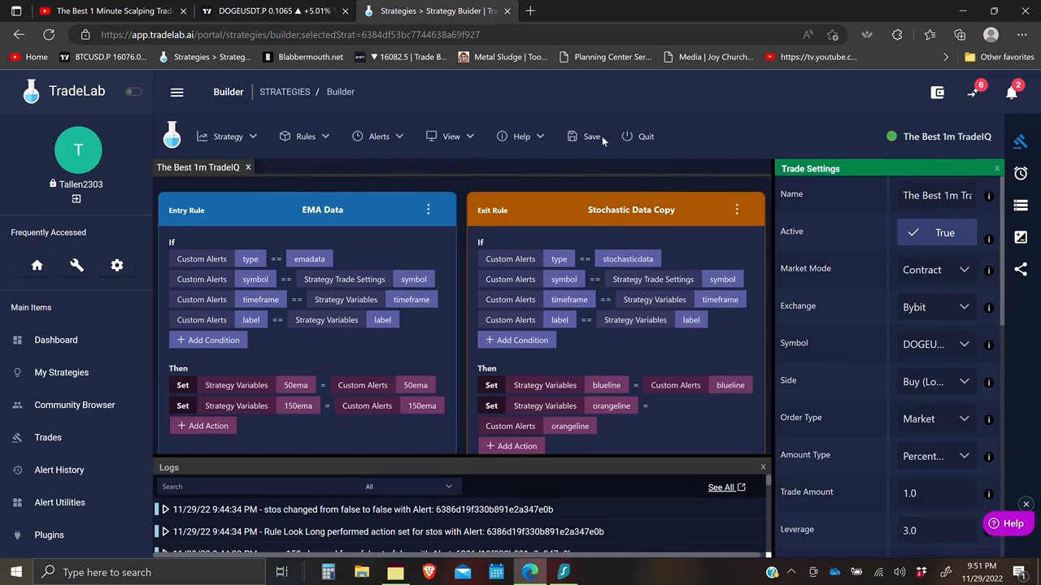
click(600, 140)
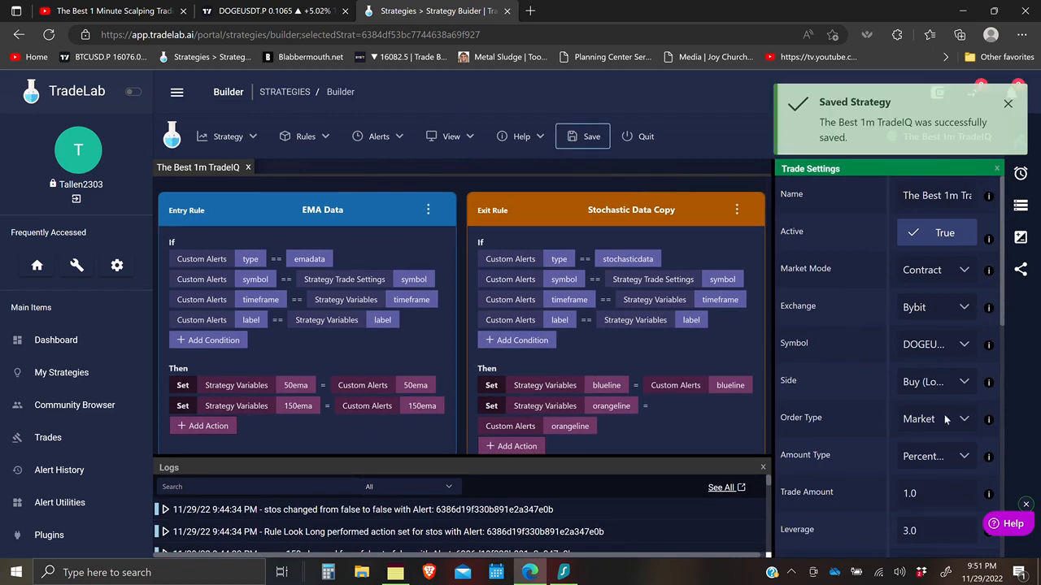
scroll(891, 411, down, 5)
scroll(891, 402, down, 2)
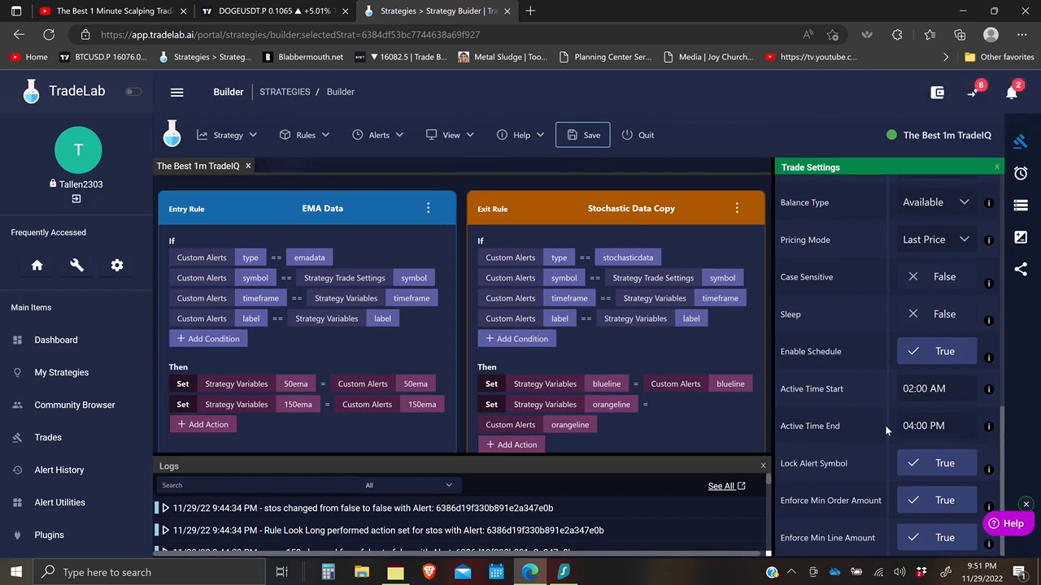